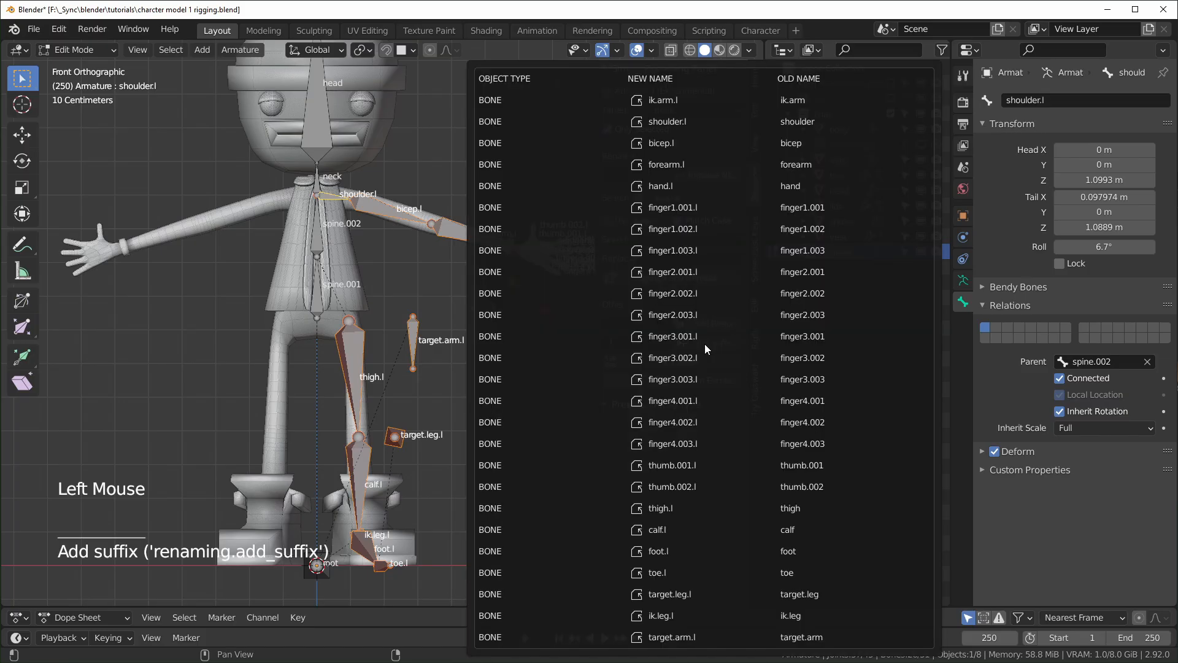
- Symmetrize the selected left-side armature bones
right_click(377, 335)
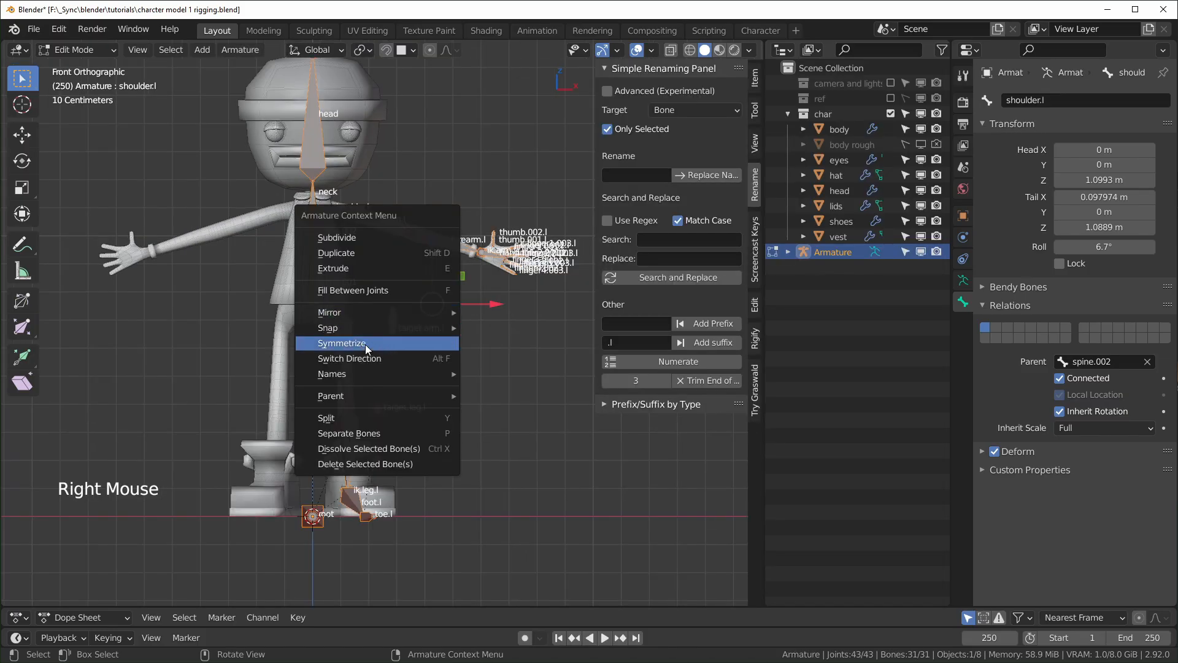
click(366, 344)
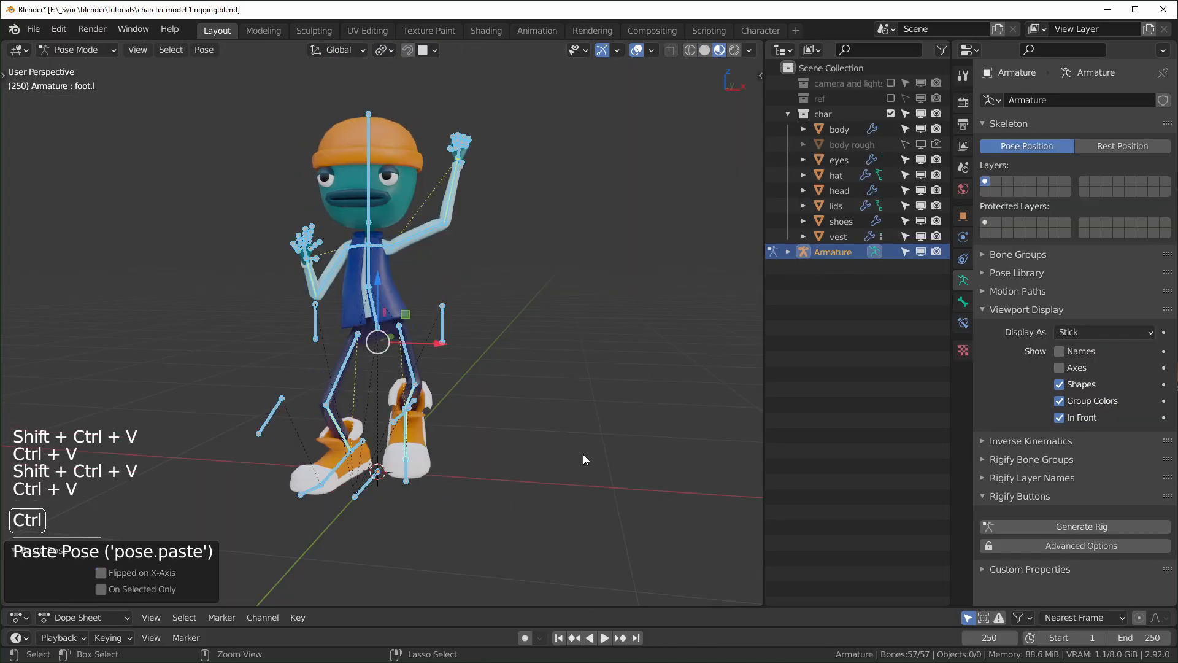
- Paste the copied pose onto the armature, alternating between the X-axis flipped and the normal version
key(ctrl+shift+v)
key(ctrl+v)
key(ctrl+shift+v)
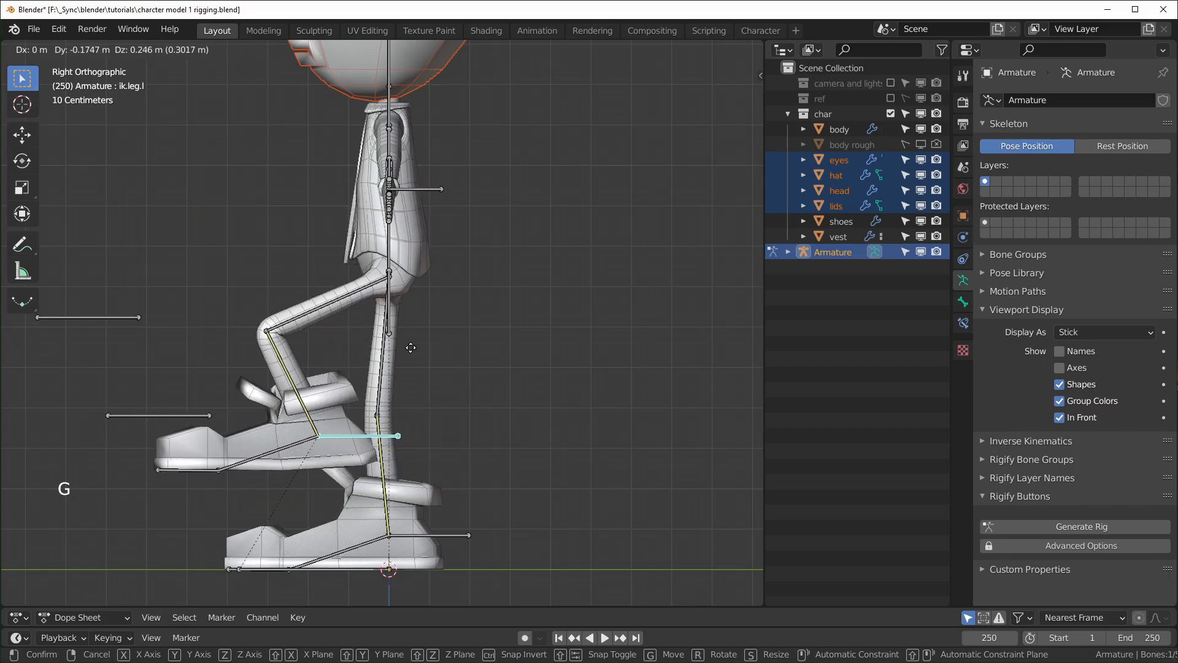
- Move the ik.leg.l bone up and forward in the right orthographic view to bend the leg
click(334, 238)
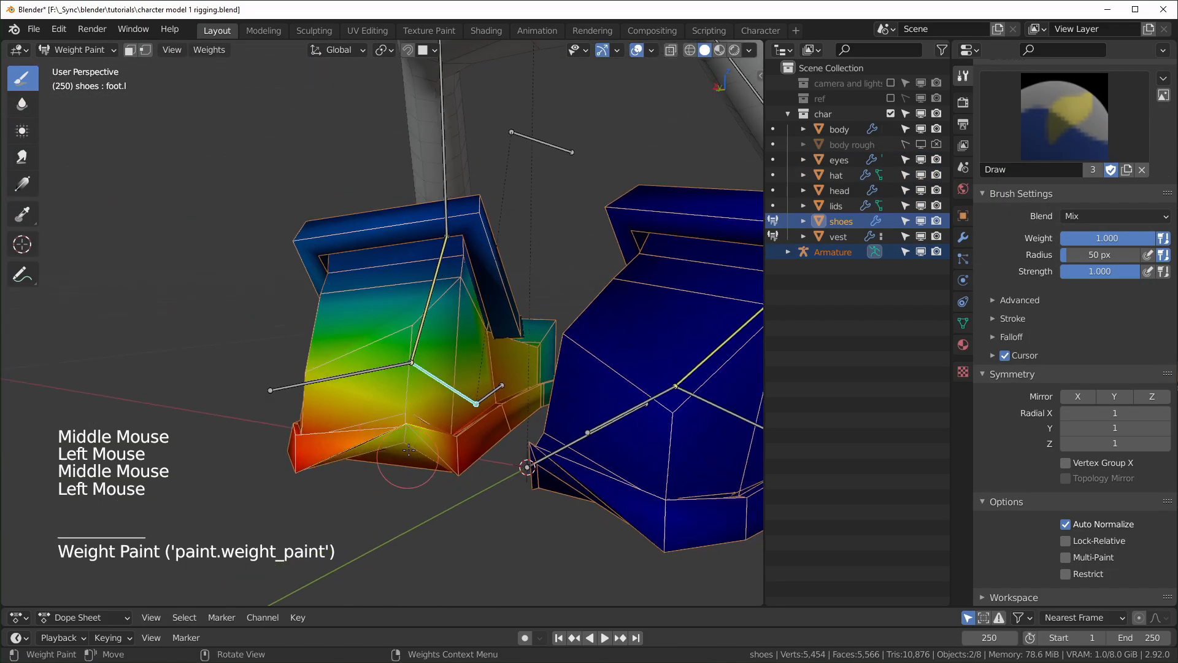
- Paint weight 1.000 for the foot.l bone around the lower edge and sides of the left shoe
click(382, 461)
click(382, 461)
click(382, 461)
middle_drag(447, 457, 460, 481)
click(471, 480)
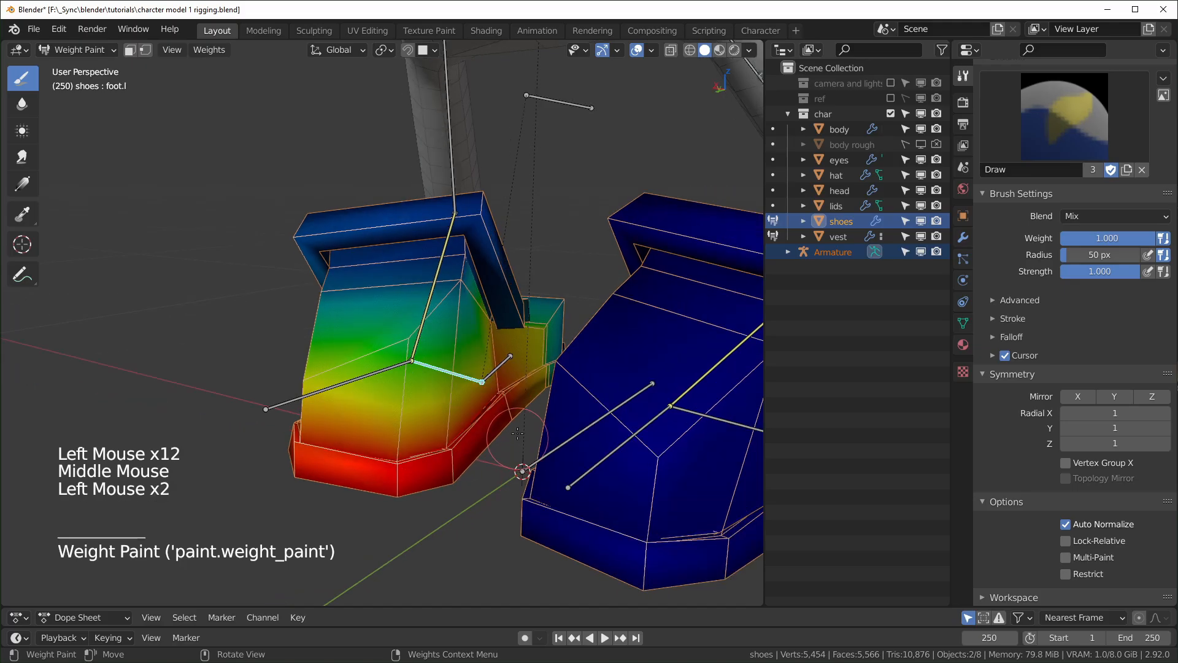
click(517, 436)
click(517, 436)
middle_drag(516, 437, 623, 438)
click(343, 457)
click(399, 454)
click(399, 454)
click(399, 454)
middle_drag(399, 454, 382, 400)
click(382, 400)
middle_drag(382, 400, 382, 401)
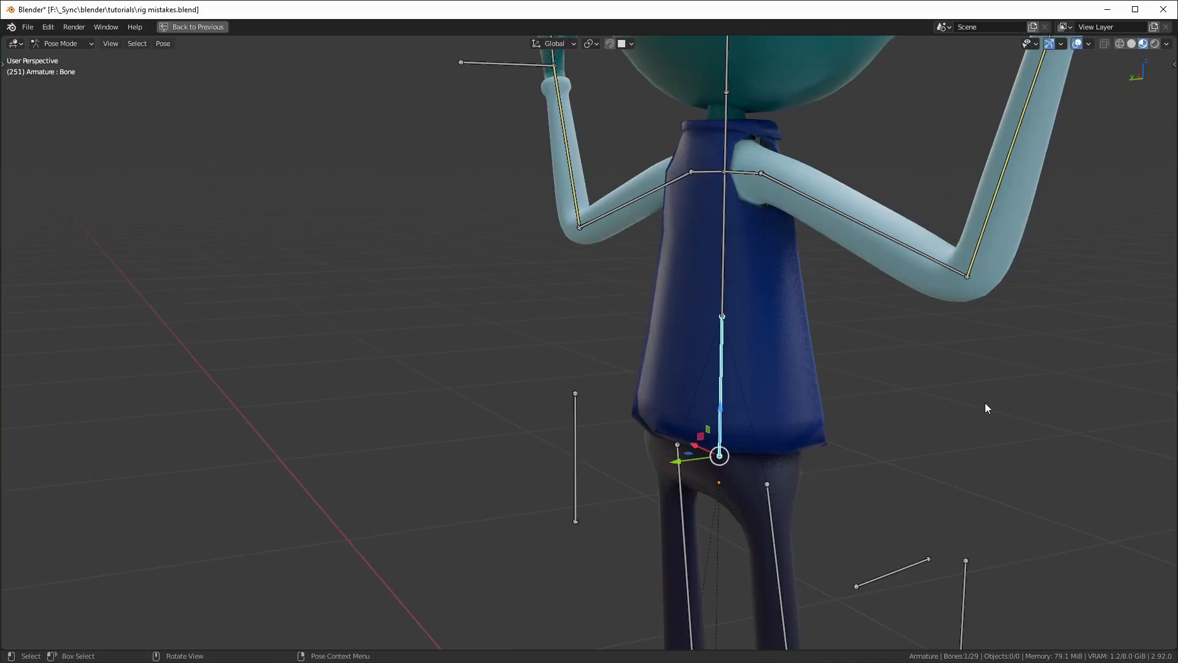
- Rotate the selected lower torso bone around the X axis in the rig mistakes file
key(r)
key(x)
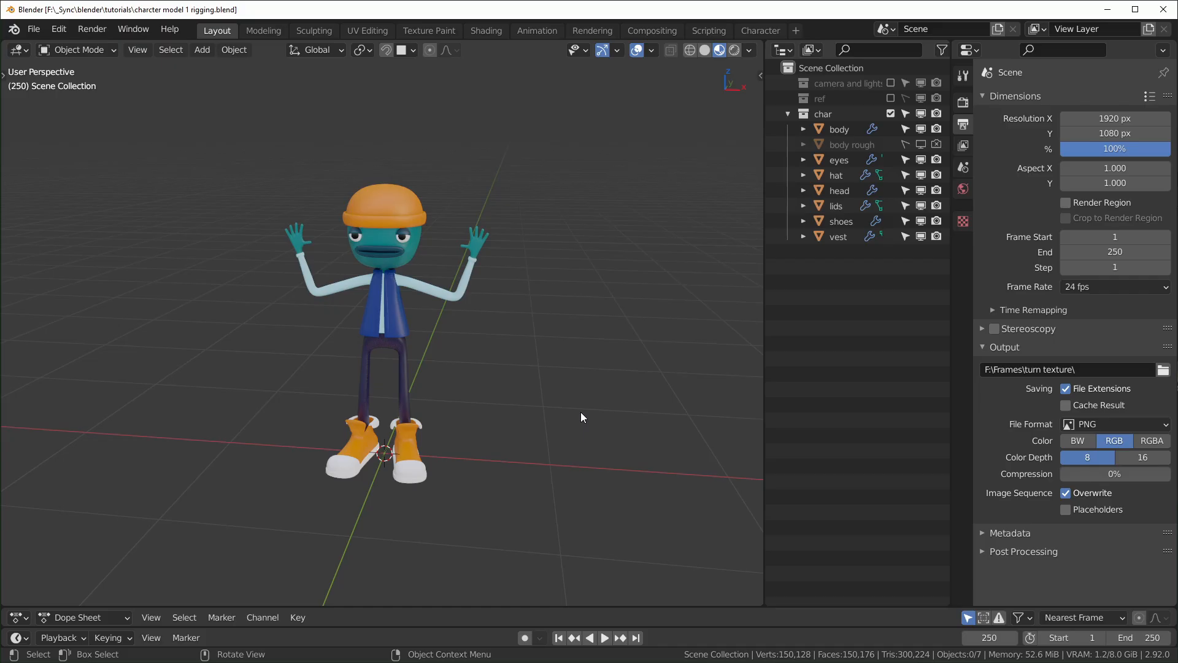
- Display the character in solid viewport shading with the color mode set to Object
middle_drag(550, 396, 566, 378)
scroll(551, 378, up, 2)
scroll(573, 377, up, 2)
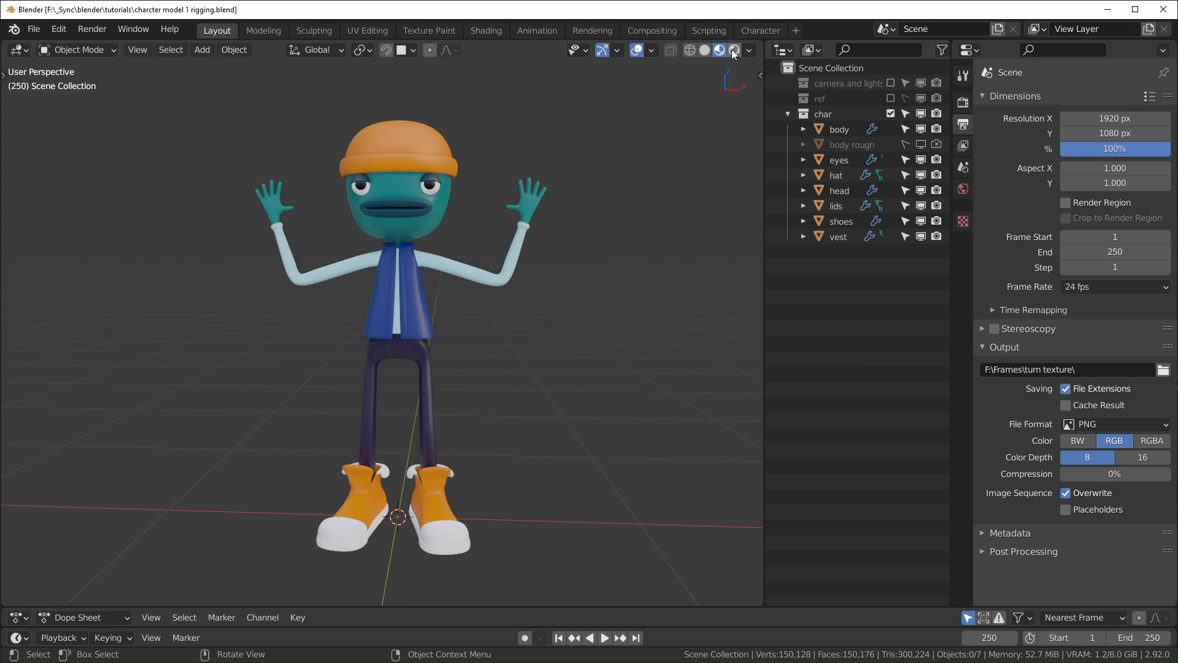
click(705, 49)
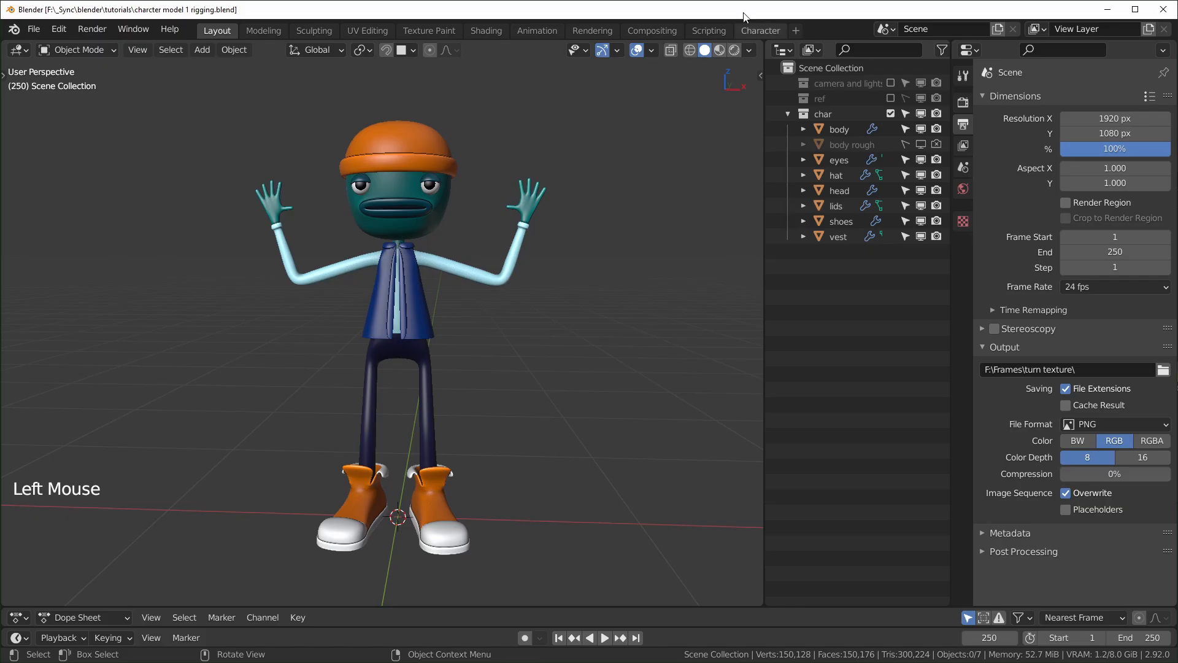
click(754, 49)
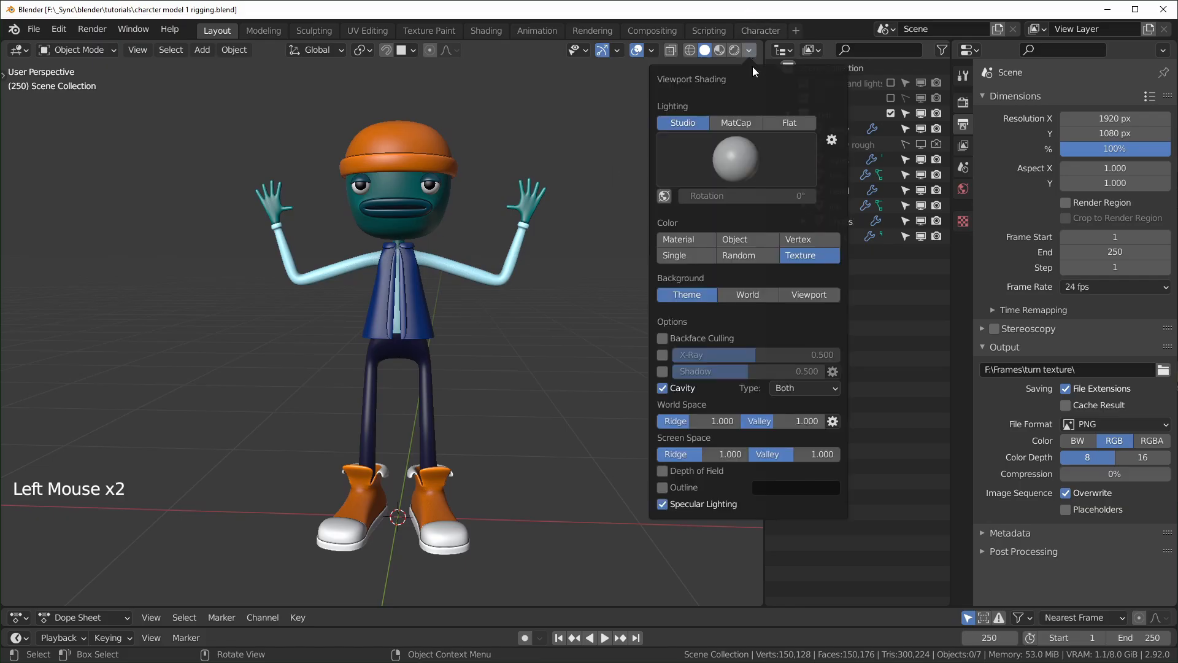
click(731, 241)
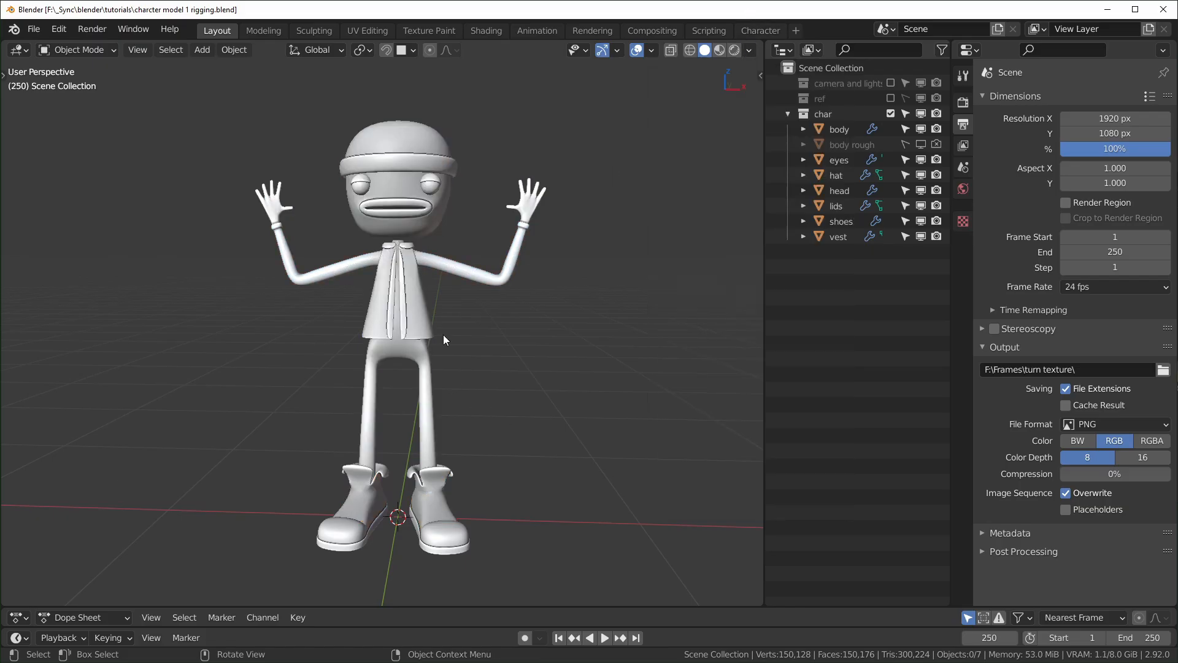
- Enable the wireframe overlay on the character and lower its opacity
mouse_move(410, 322)
middle_down()
mouse_move(477, 322)
mouse_move(399, 316)
middle_up()
scroll(523, 346, up, 2)
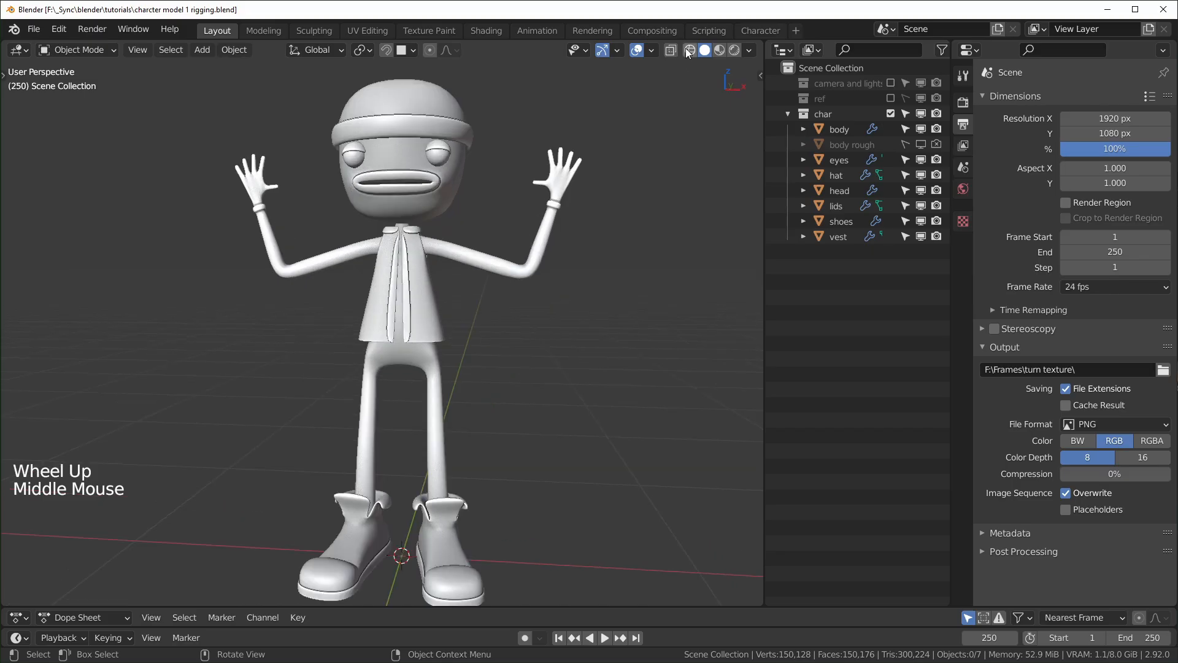
click(654, 51)
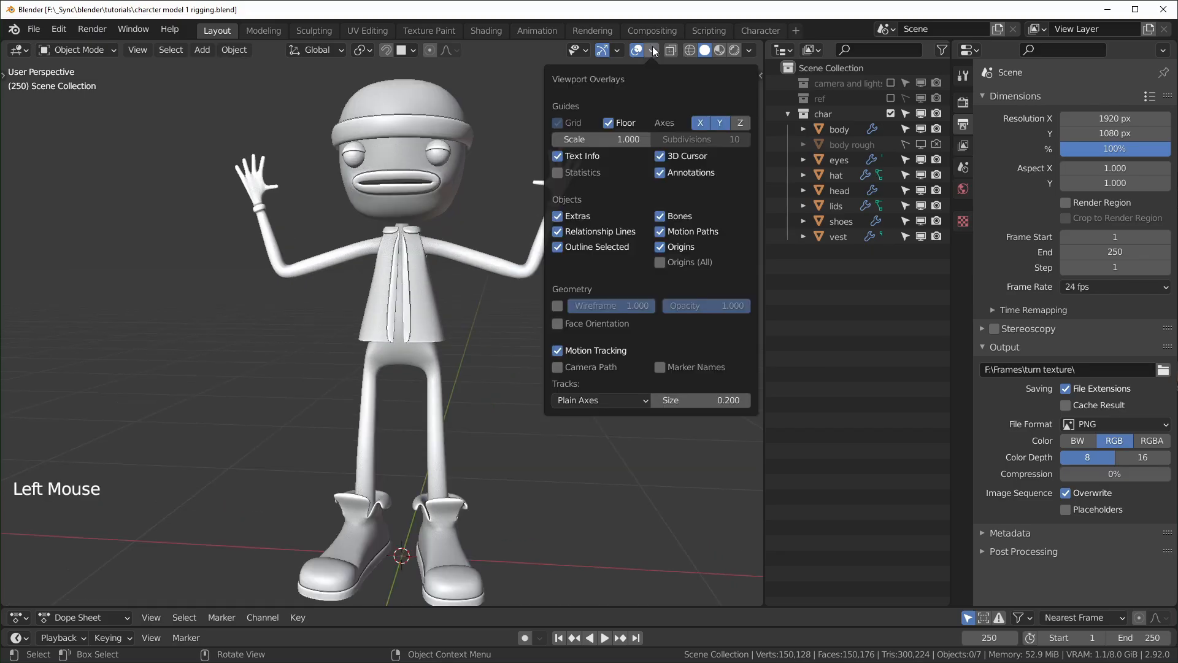
click(561, 306)
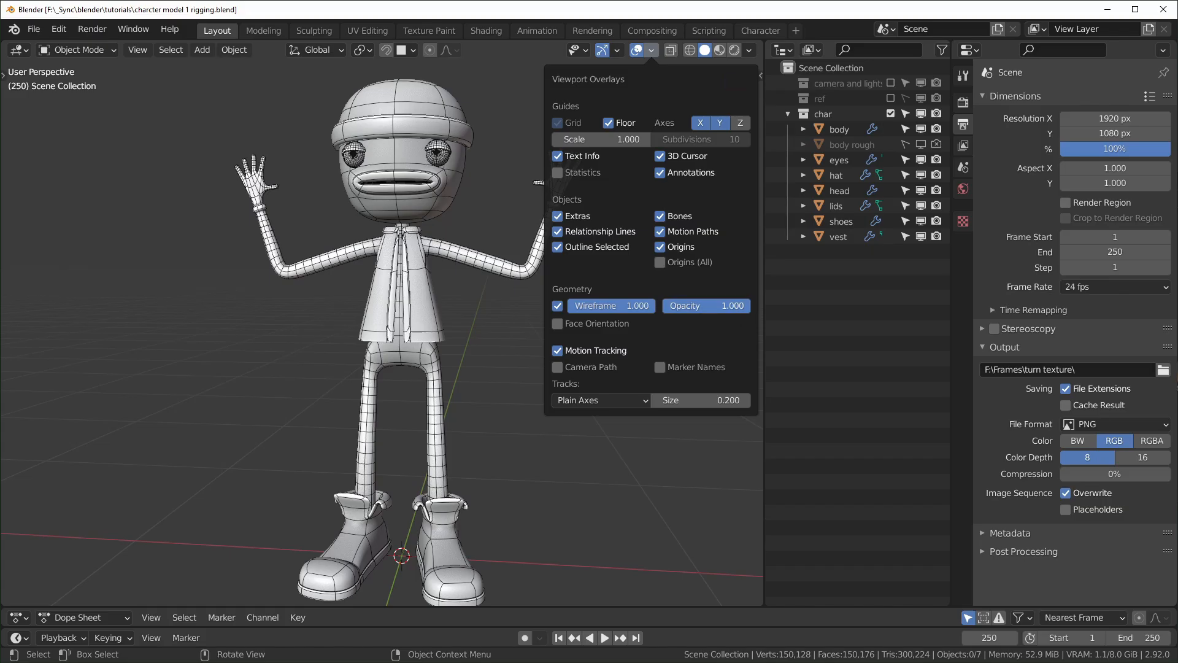
drag(734, 306, 692, 306)
scroll(498, 347, up, 3)
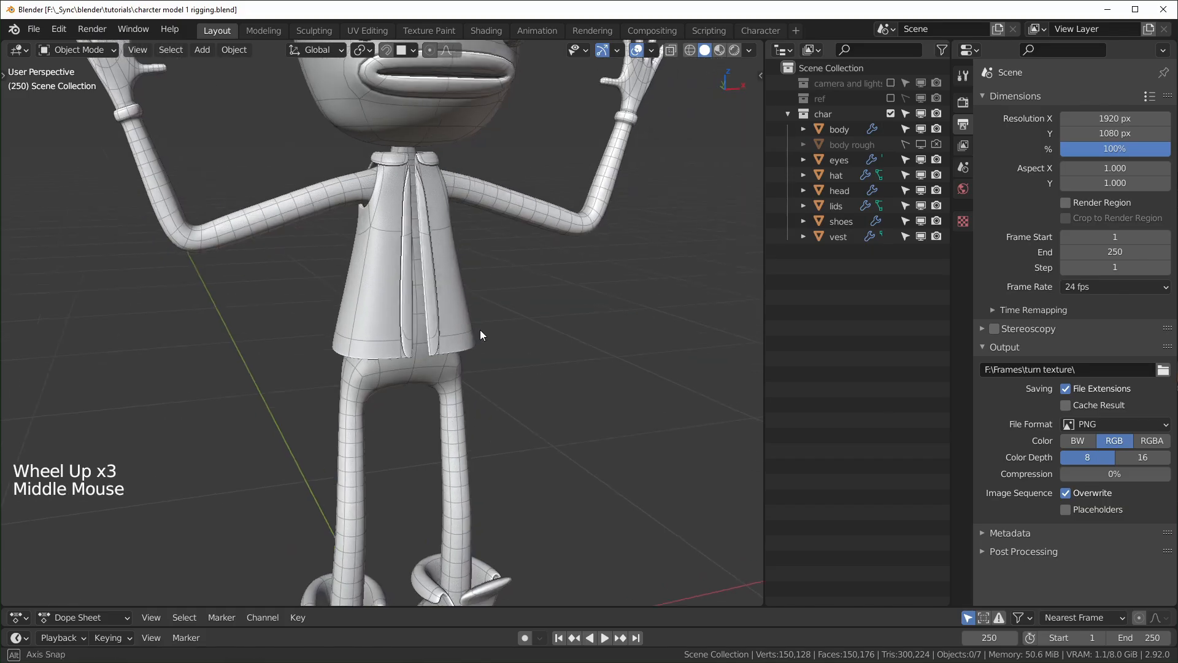
middle_drag(480, 329, 339, 227)
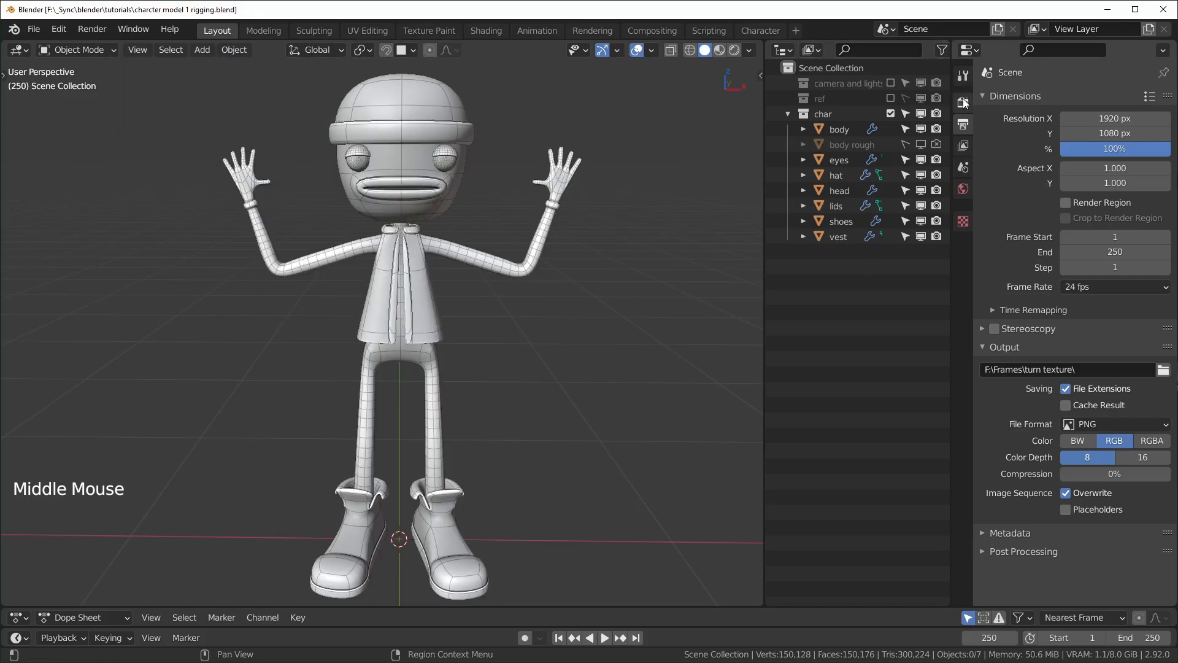
- Enable Simplify in the render settings and set the viewport Max Subdivision to 0
click(963, 102)
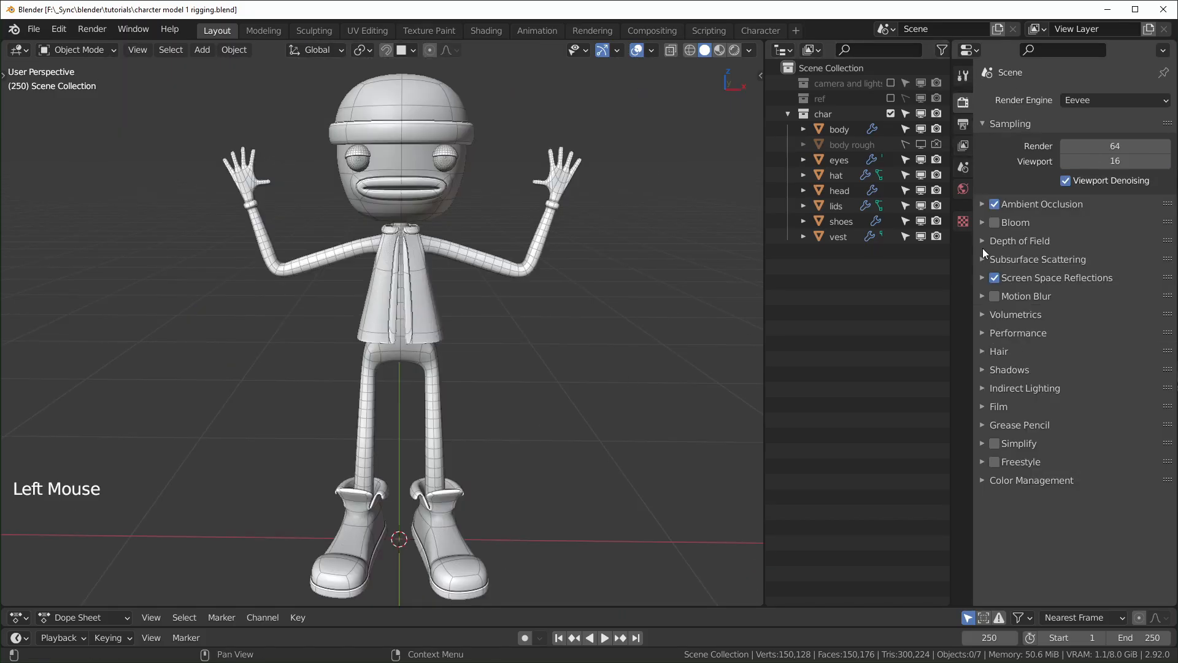
click(981, 443)
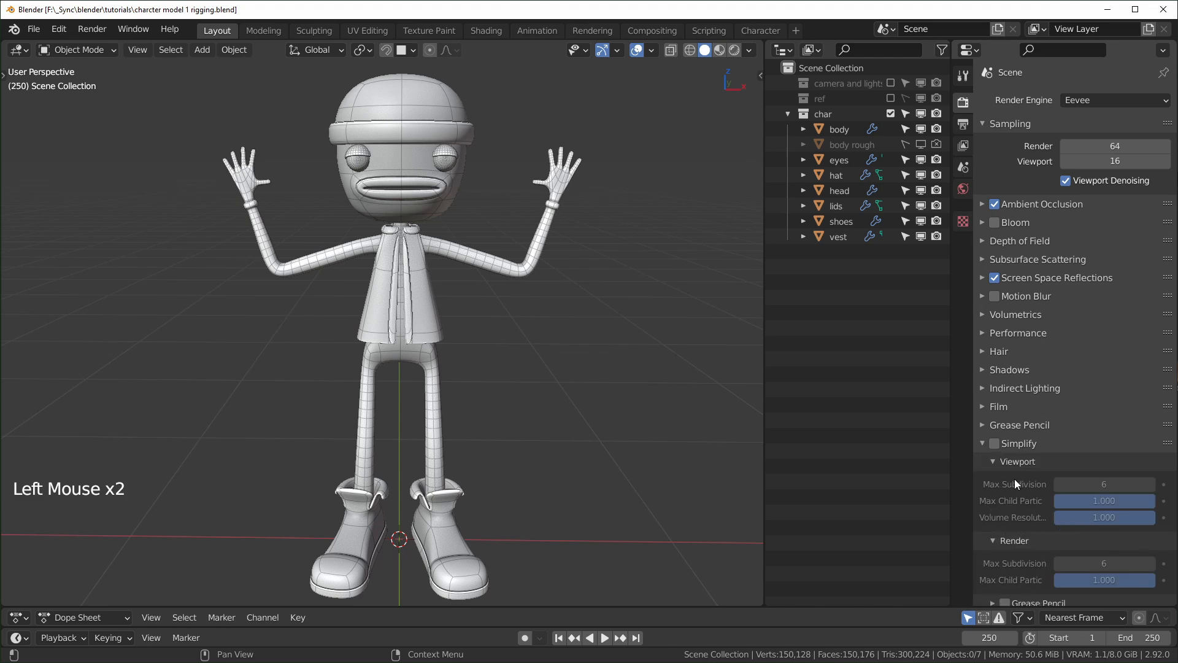
click(996, 443)
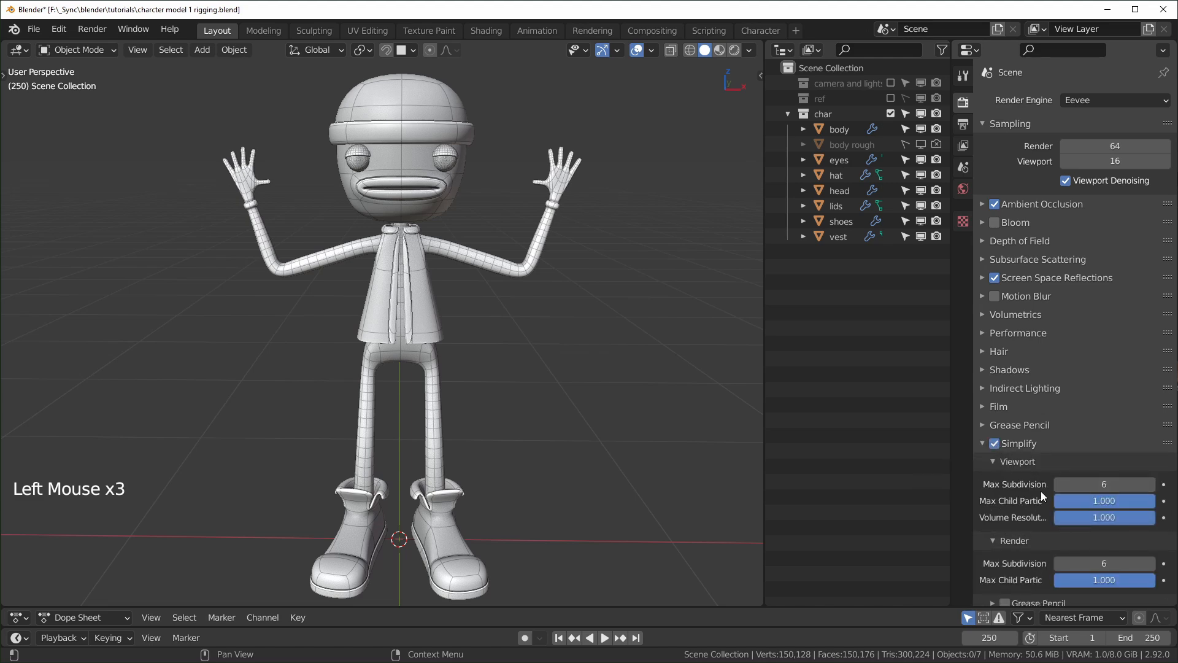
click(1100, 485)
text(0)
key(Return)
middle_drag(450, 341, 425, 346)
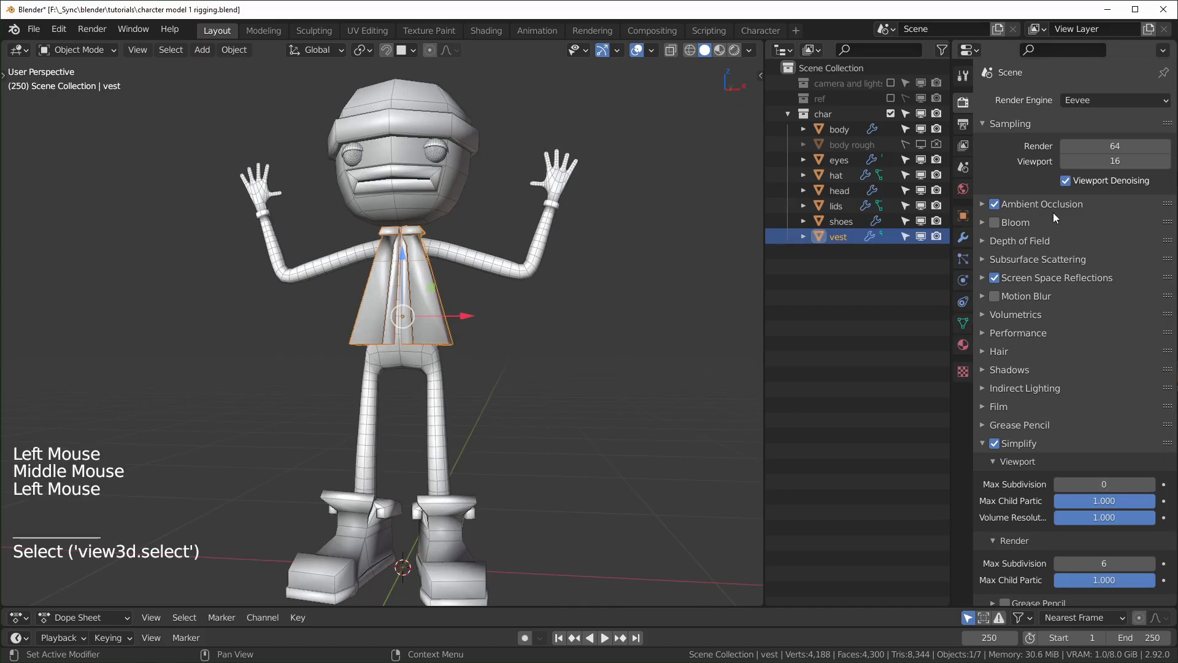
- Show the vest's modifiers and toggle the Subdivision modifier's viewport display off and on, then examine the low-poly character
click(962, 239)
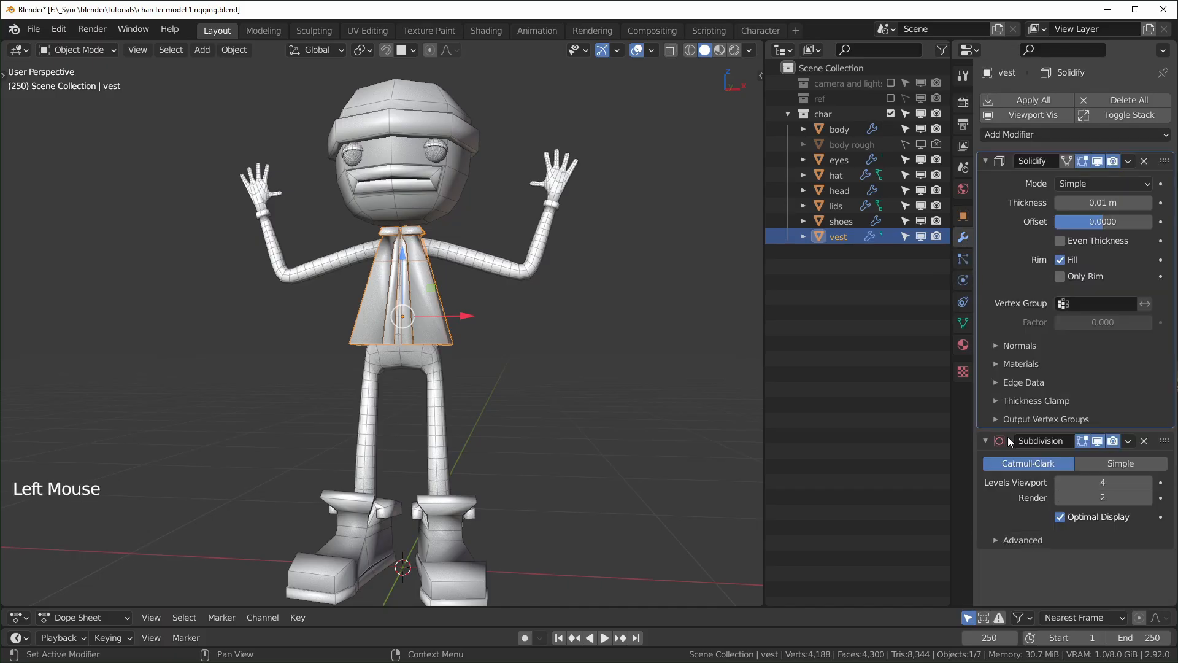
click(1098, 441)
click(1099, 443)
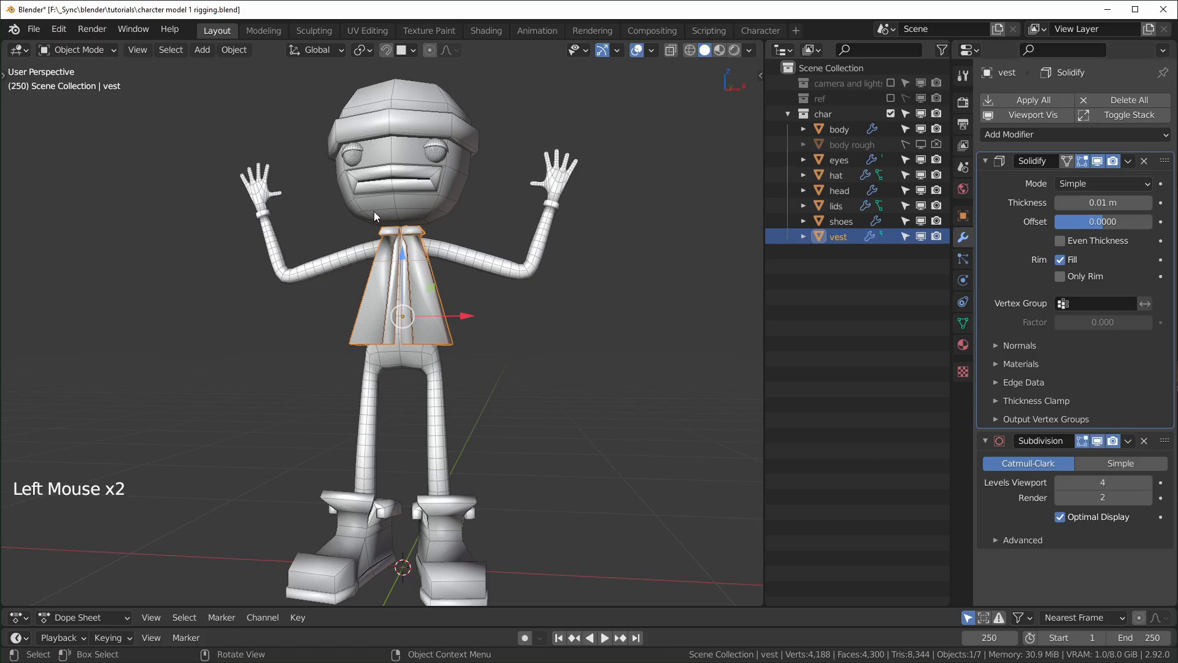
shift+middle_drag(455, 303, 627, 359)
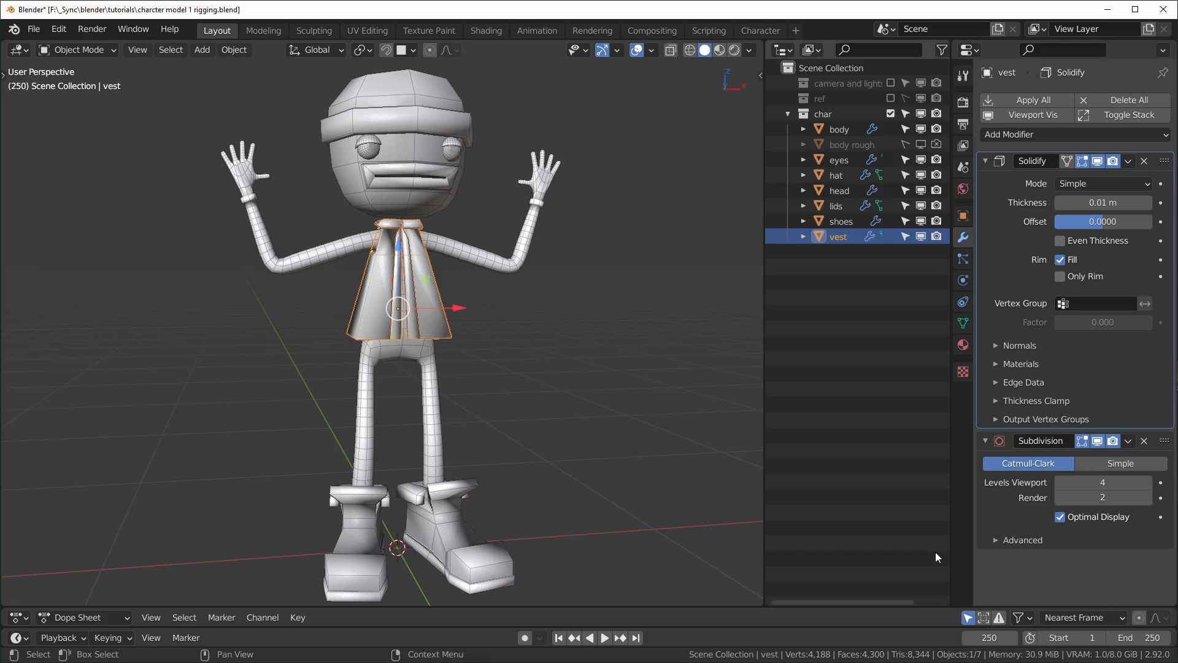
scroll(403, 386, up, 2)
shift+middle_drag(404, 389, 397, 443)
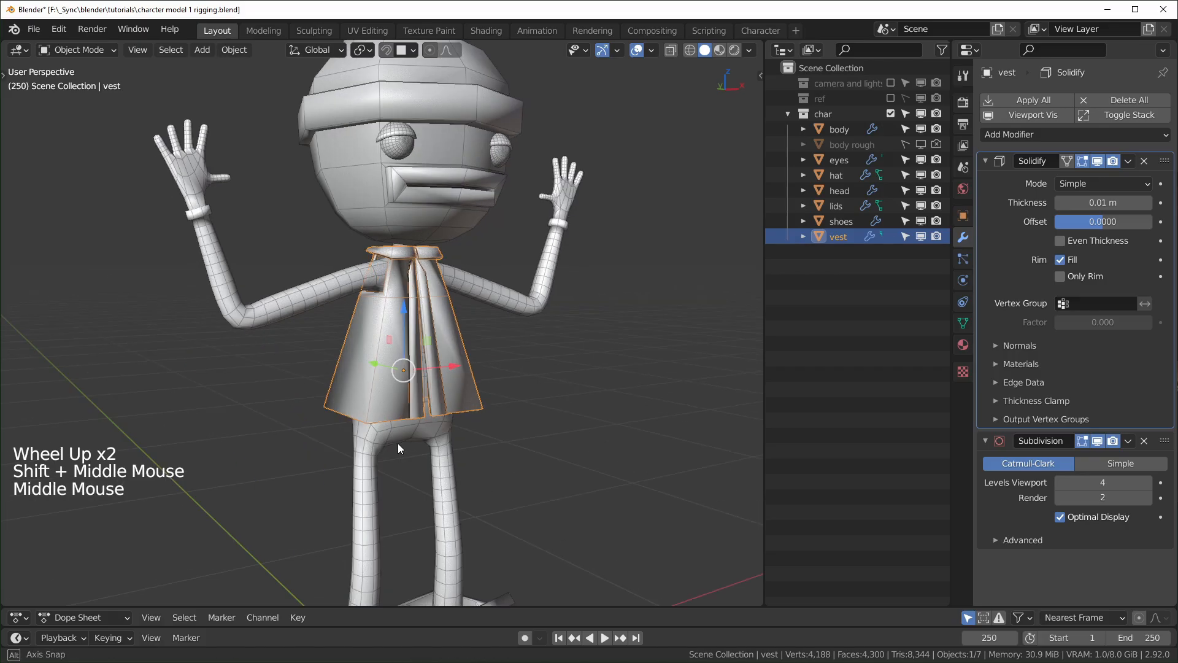
scroll(382, 451, up, 2)
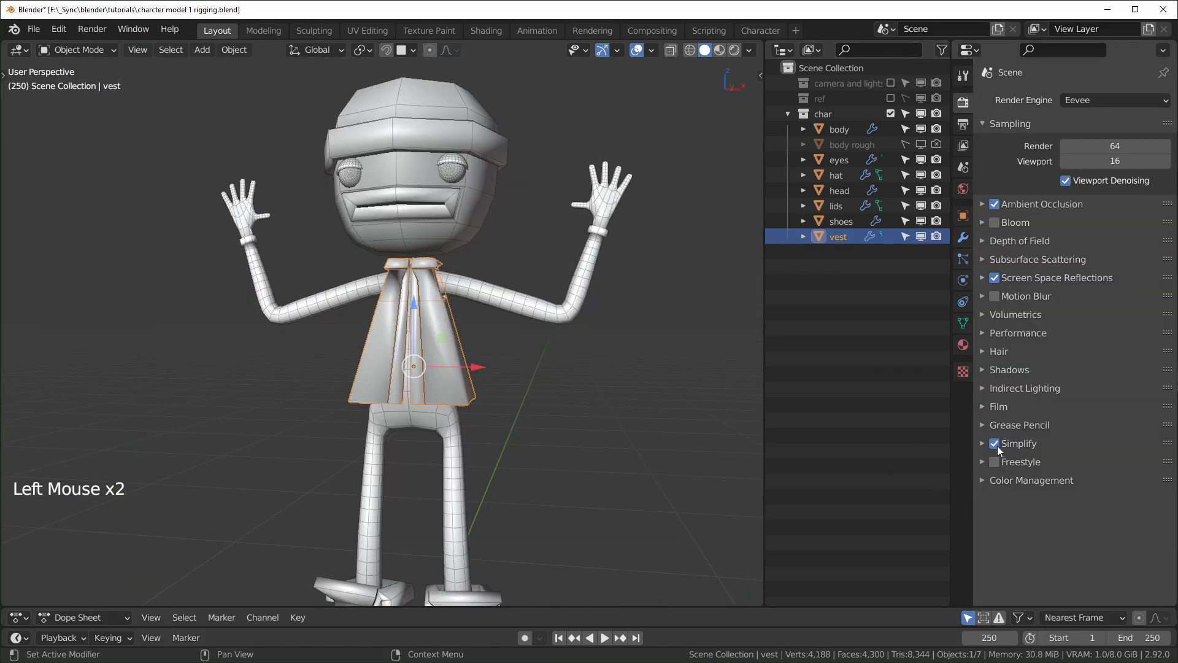
- Toggle Simplify off and on to compare the smoothed and unsmoothed character, leaving it enabled
click(996, 445)
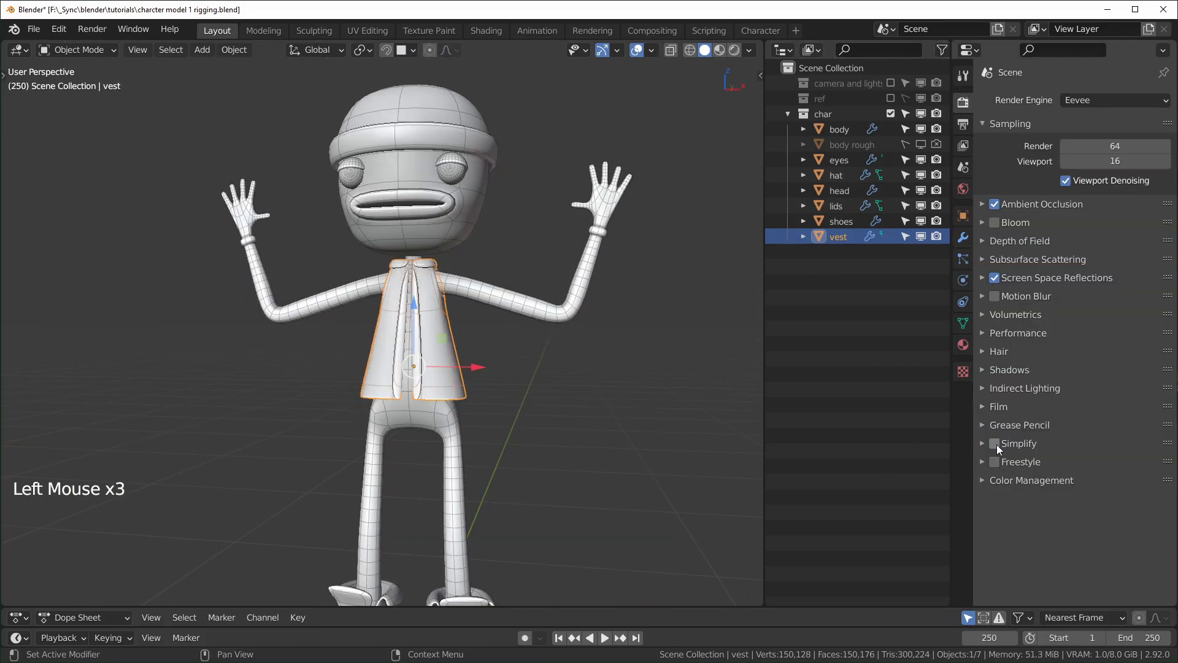
click(996, 444)
click(997, 444)
click(997, 444)
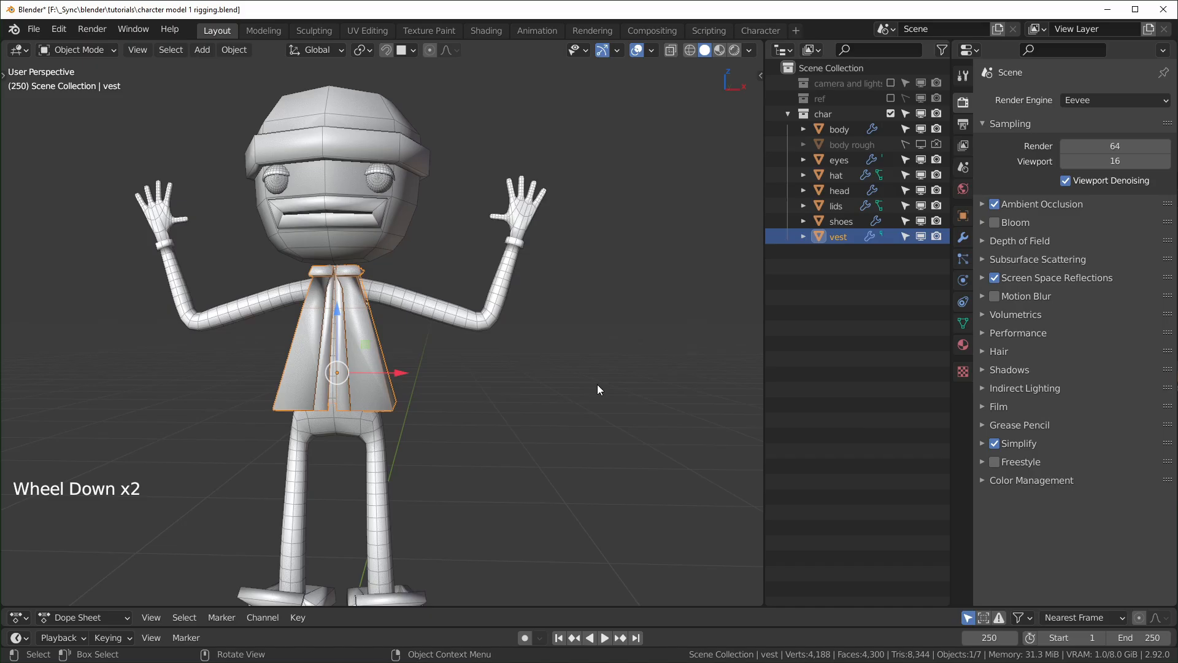
- Enter Edit Mode on the body mesh and frame the bent left elbow in front orthographic view
scroll(512, 324, up, 1)
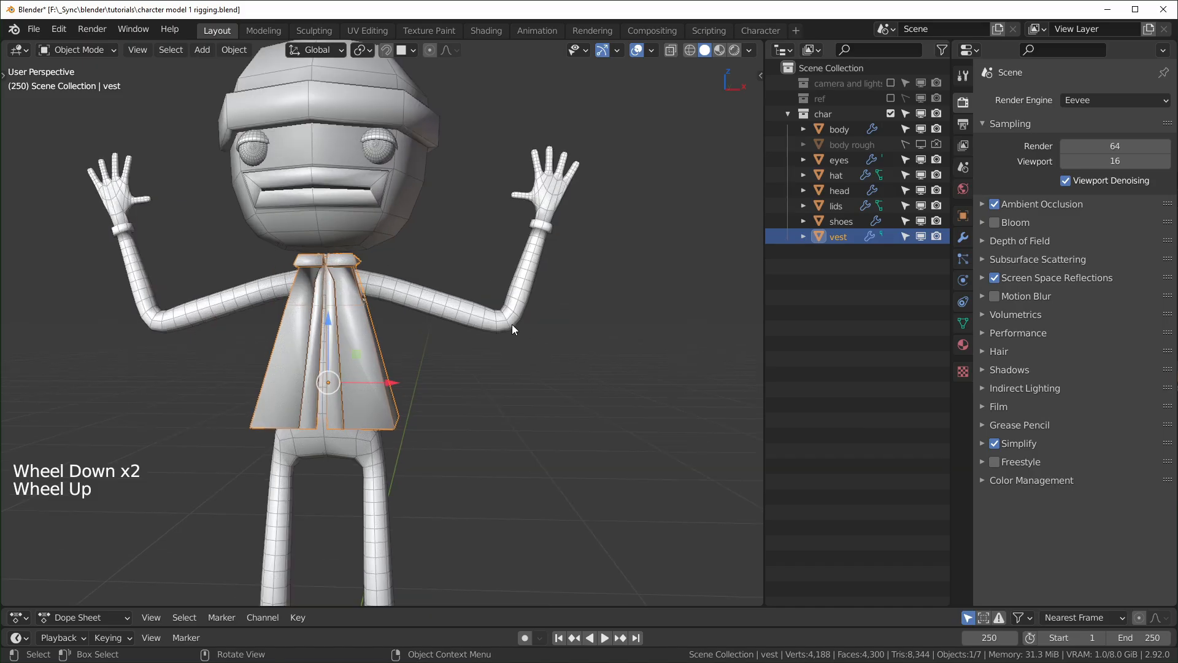
click(507, 322)
key(Tab)
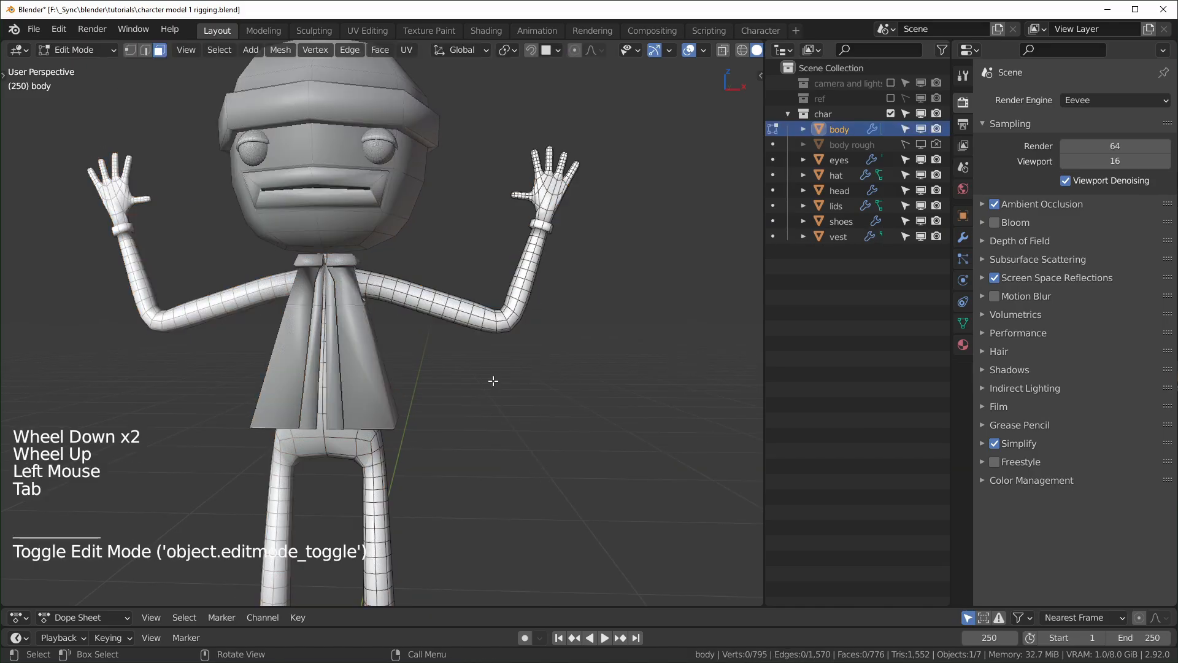
key(KP_1)
scroll(493, 380, up, 4)
scroll(492, 381, down, 1)
shift+middle_drag(492, 380, 354, 305)
scroll(476, 319, up, 2)
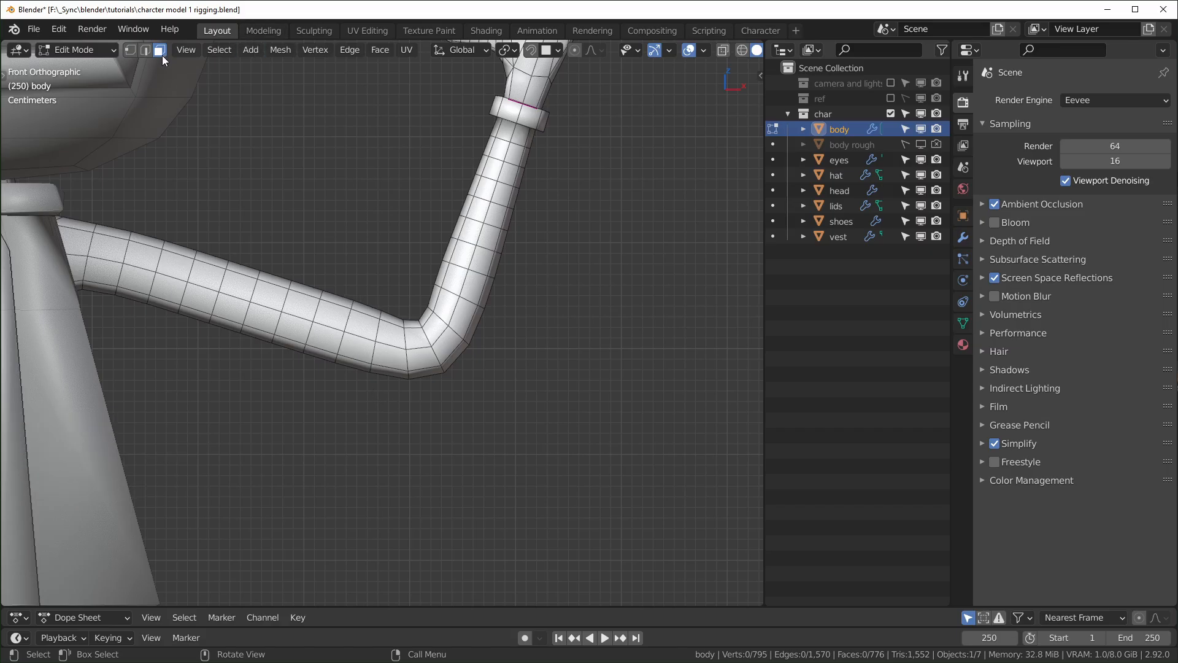
- Delete the faces of the six loops around the body's bent left elbow, separating the forearm from the upper arm
key(3)
alt+shift+click(368, 340)
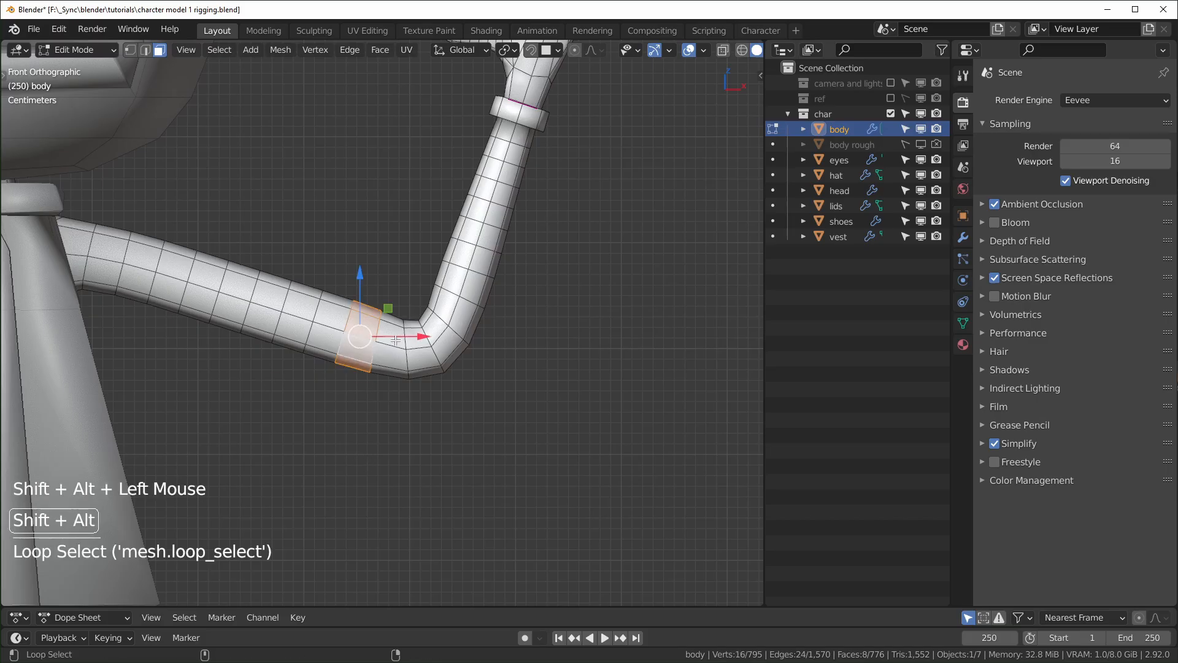
alt+shift+click(396, 338)
alt+shift+click(426, 349)
alt+shift+click(455, 323)
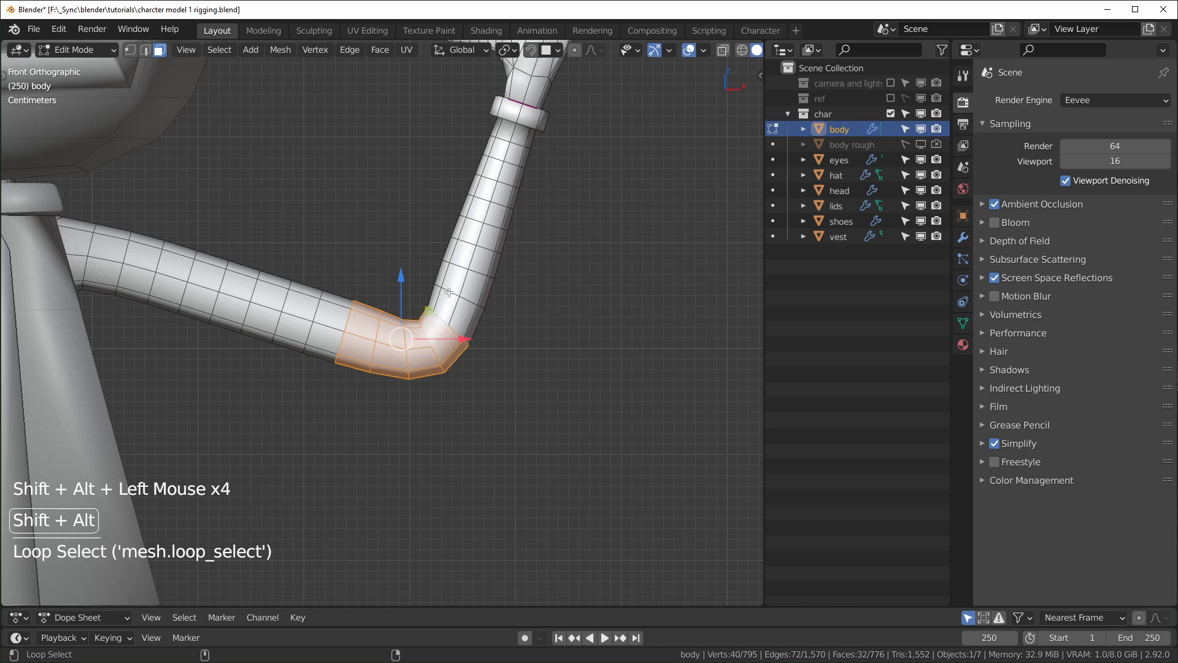
alt+shift+click(460, 288)
alt+shift+click(464, 281)
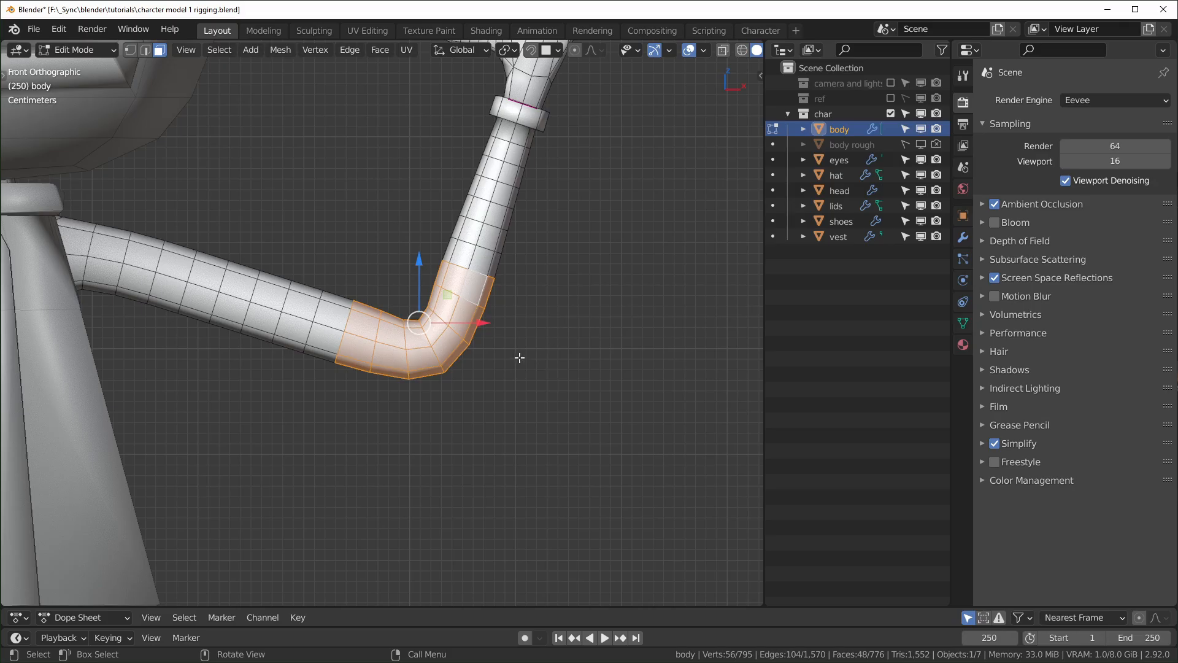
key(x)
click(500, 399)
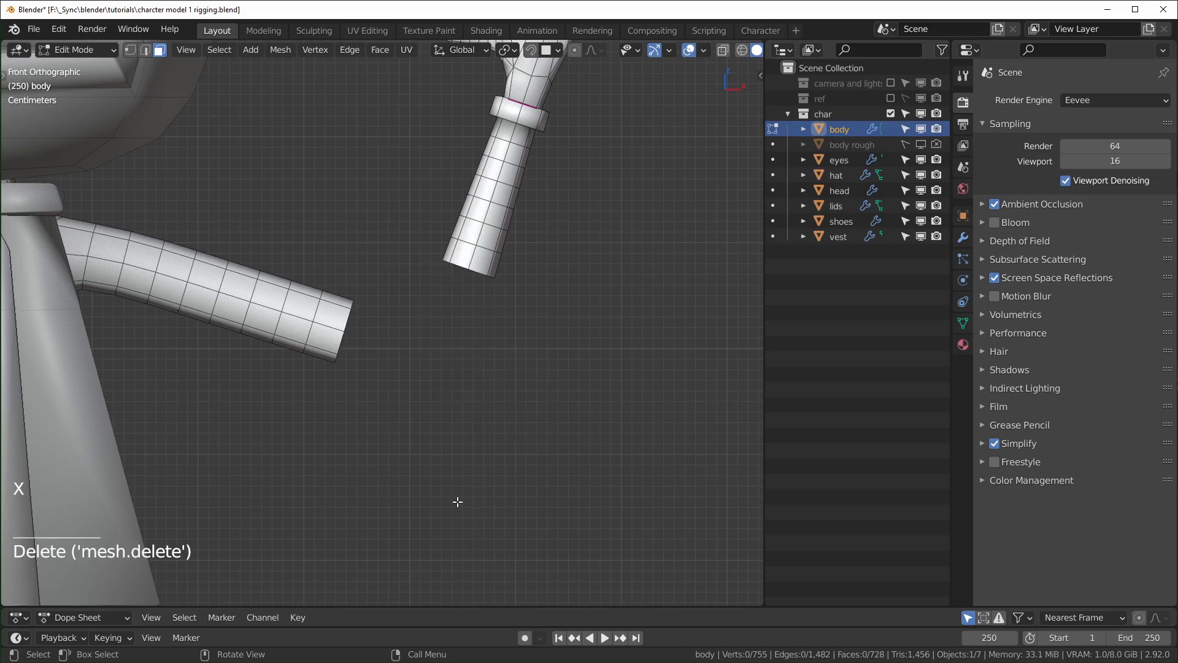
scroll(458, 439, down, 3)
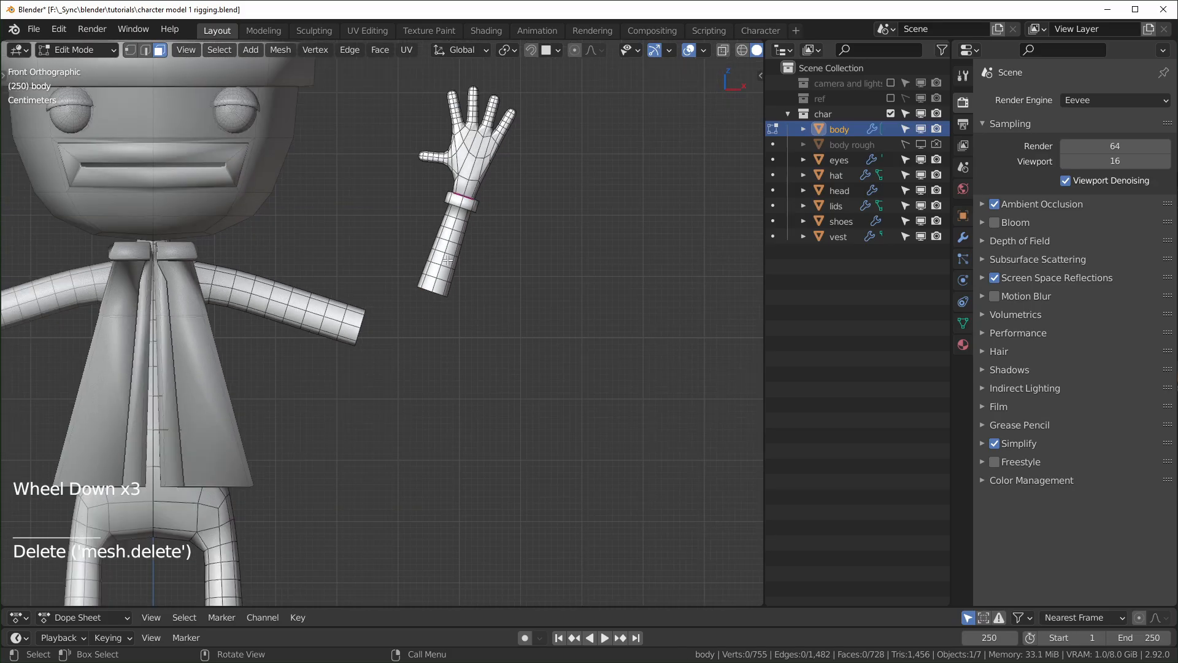
- Select the whole detached forearm with its hand, rotate it to the upper arm's slope and move it over the arm's open end
key(l)
key(r)
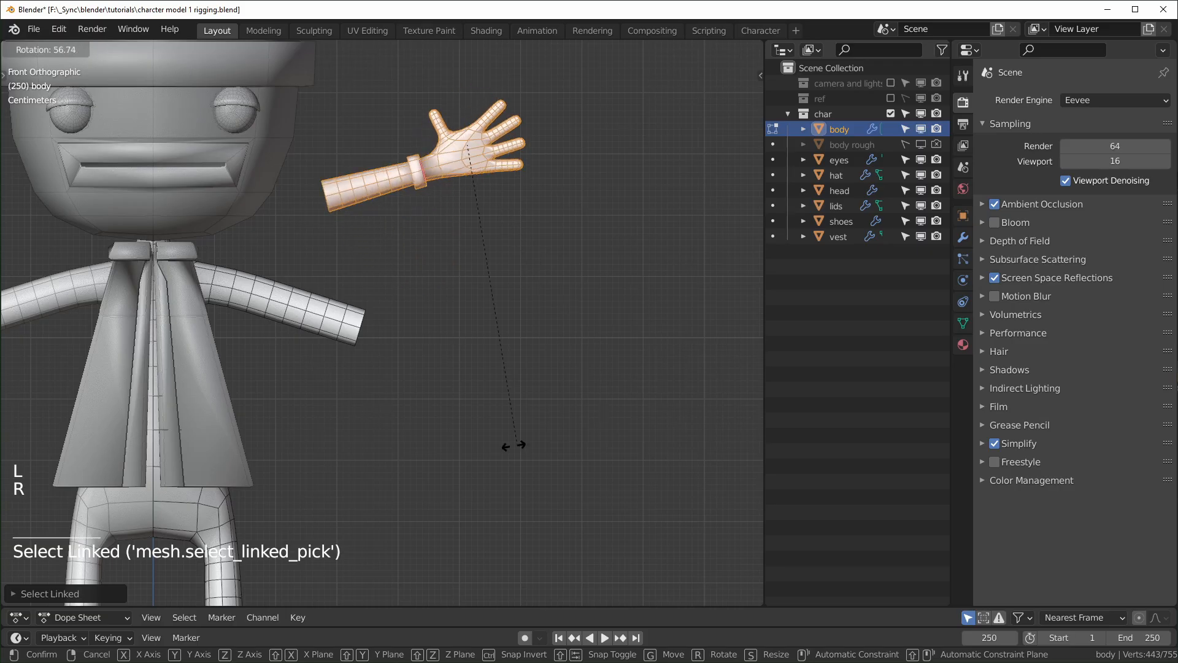
click(353, 356)
key(g)
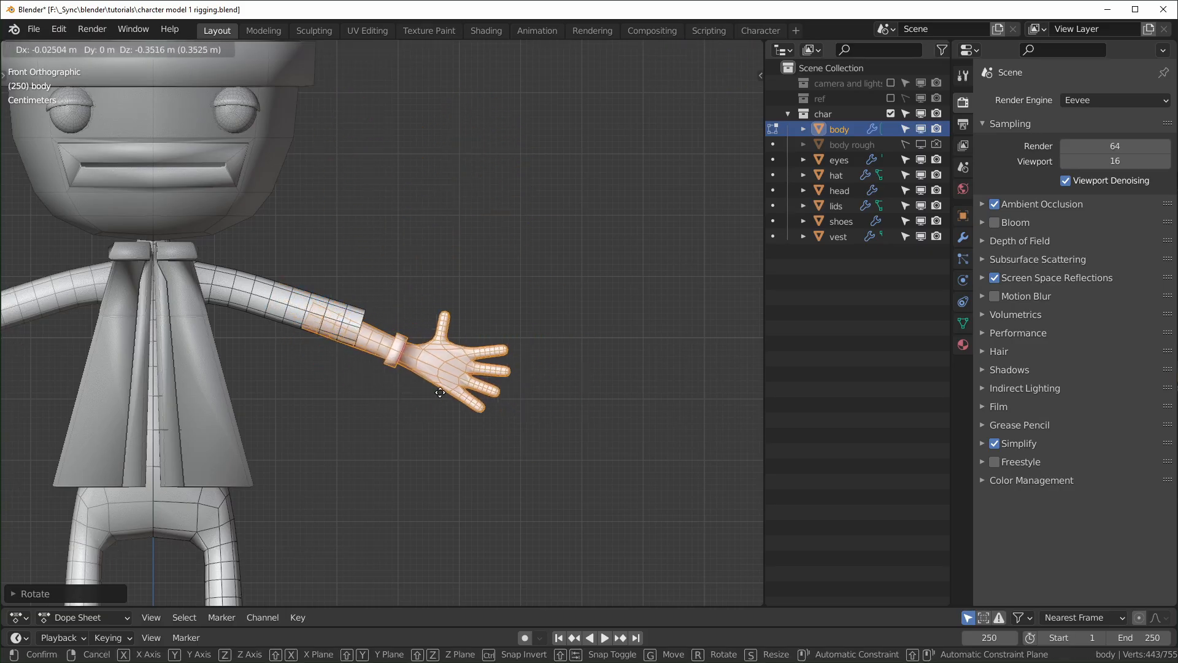
click(422, 395)
- With X-ray on and edge selection active, fine-tune the forearm's rotation and position so that it lines up with the upper arm
scroll(425, 392, up, 4)
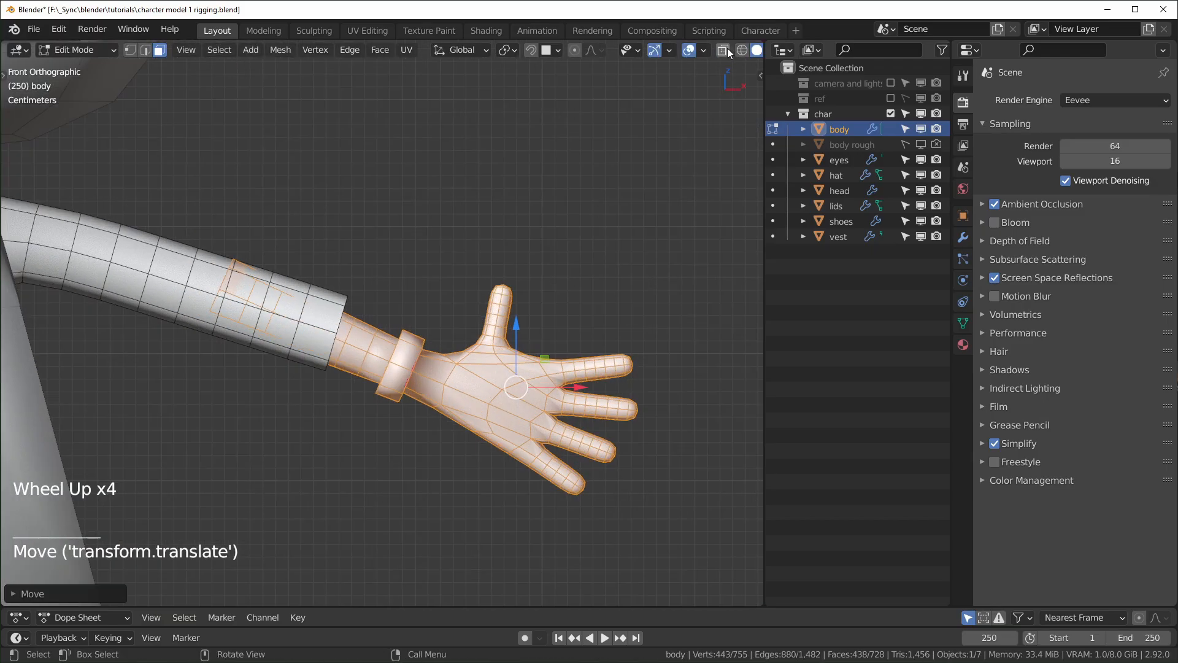
click(727, 47)
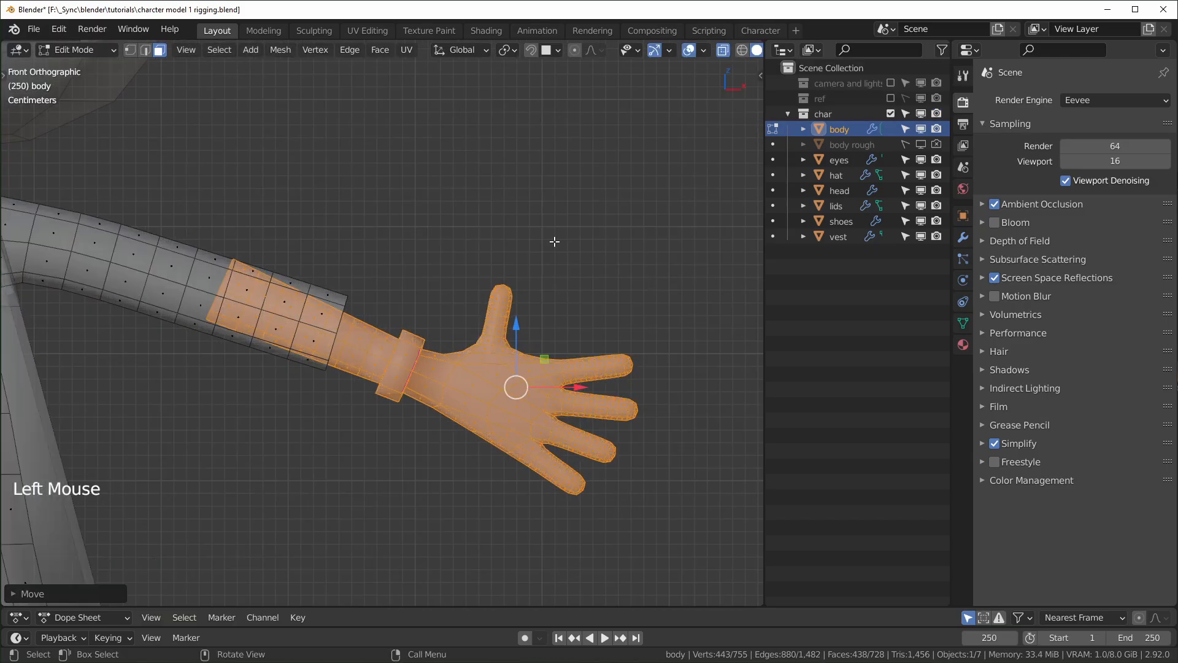
scroll(410, 335, up, 1)
scroll(411, 335, down, 1)
click(145, 50)
scroll(375, 416, up, 2)
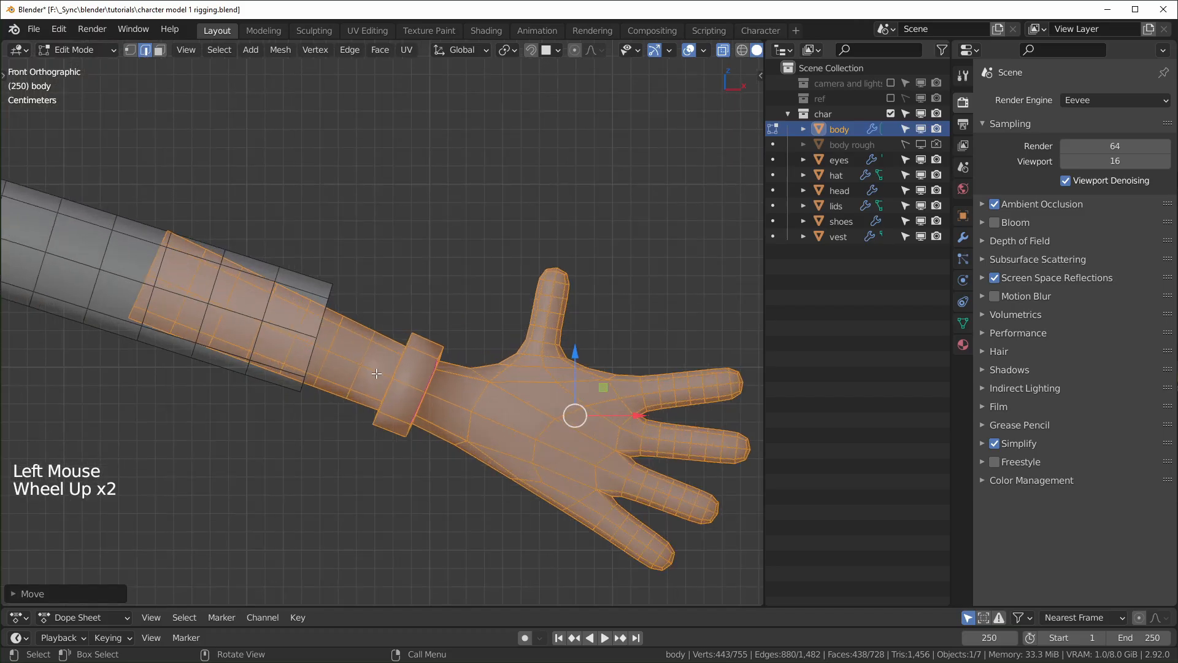
key(r)
click(572, 501)
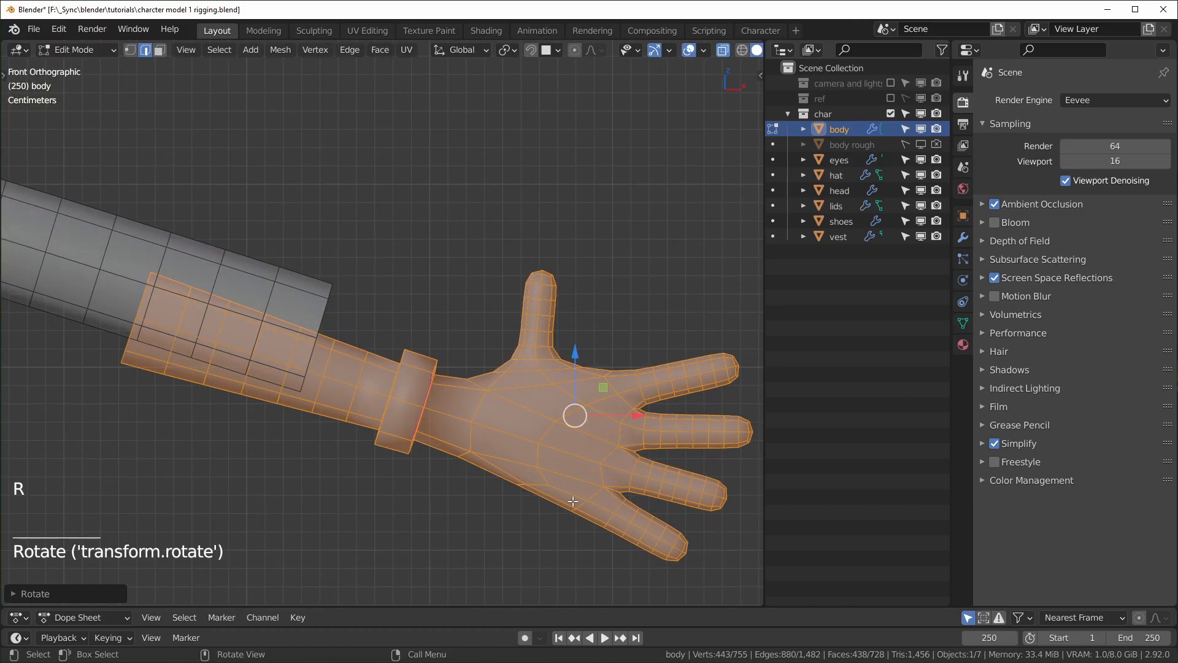
key(g)
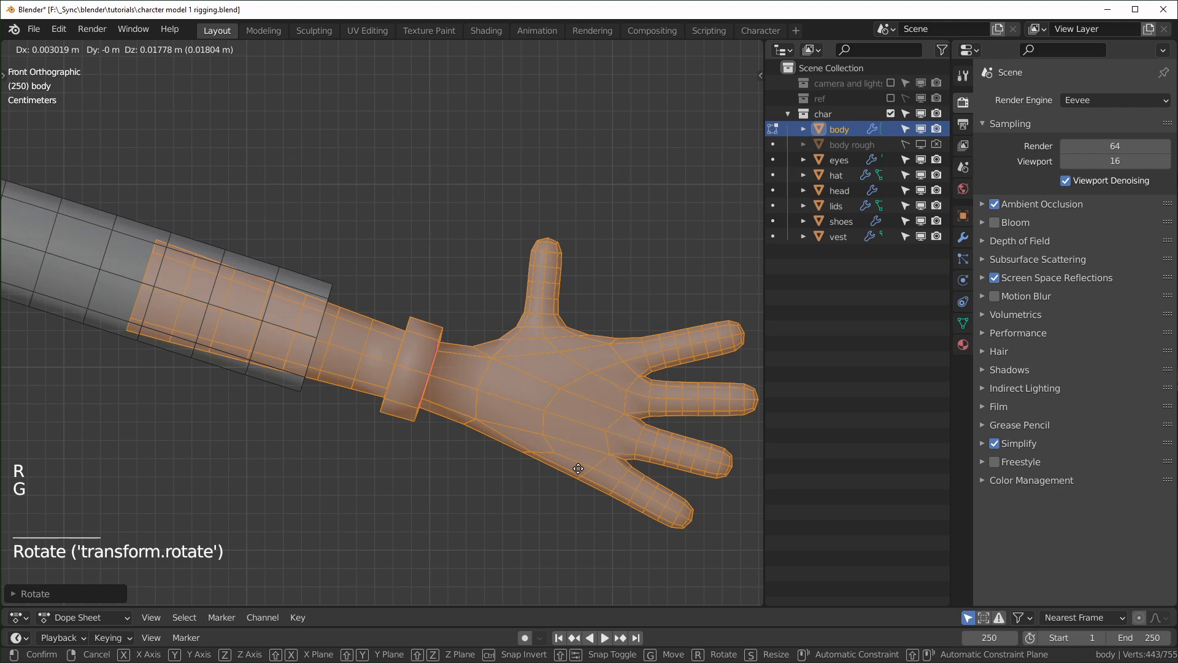
click(578, 468)
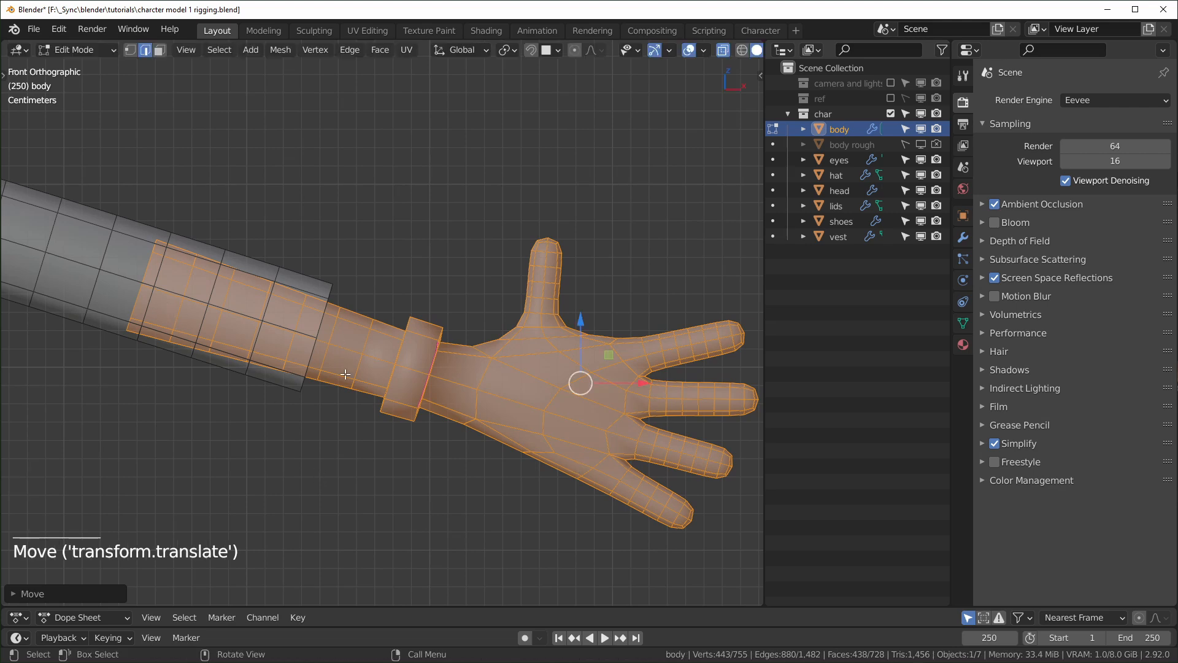
- Turn off X-ray and move the forearm outward along the arm's direction, leaving a gap for the elbow
scroll(345, 374, down, 9)
key(alt+z)
shift+middle_drag(345, 374, 356, 393)
key(g)
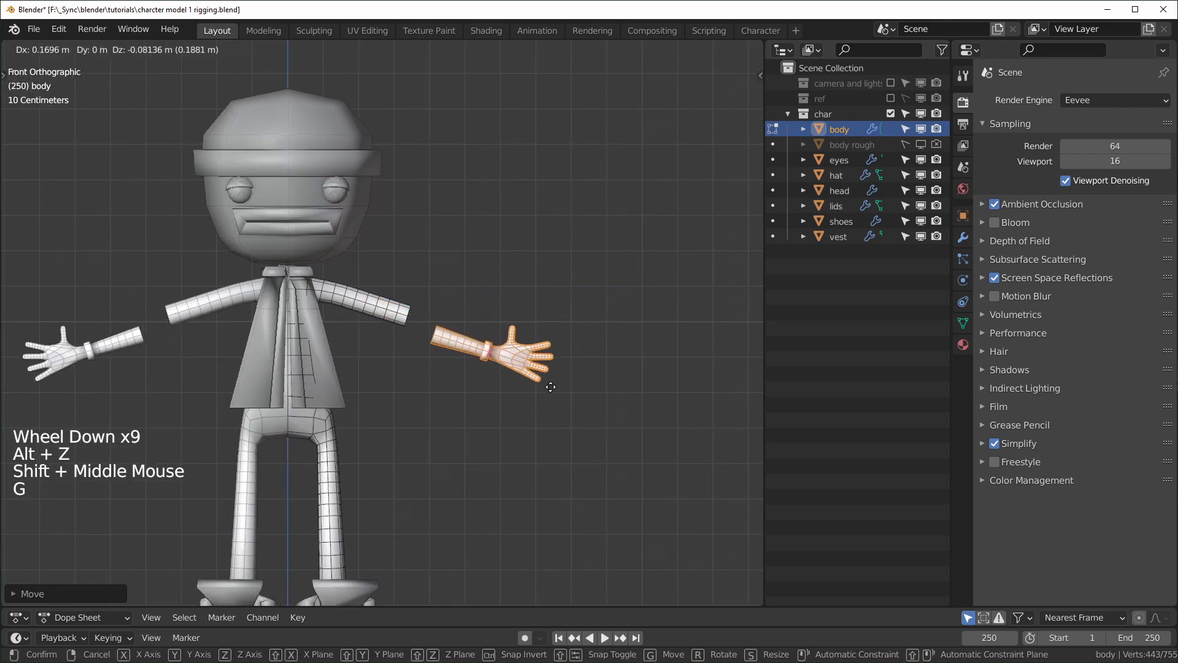
click(550, 377)
- Select the open edge loops of the upper arm and the forearm and join them with Bridge Edge Loops
middle_drag(550, 376, 413, 436)
scroll(415, 416, up, 9)
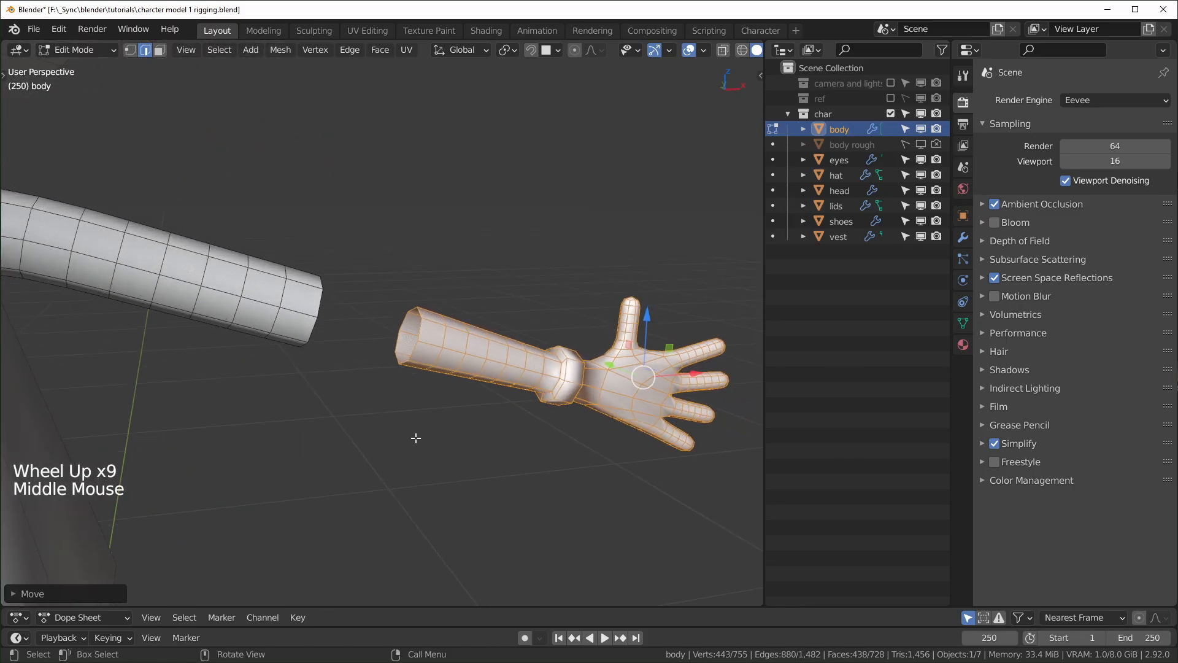
scroll(421, 429, up, 4)
scroll(420, 429, down, 1)
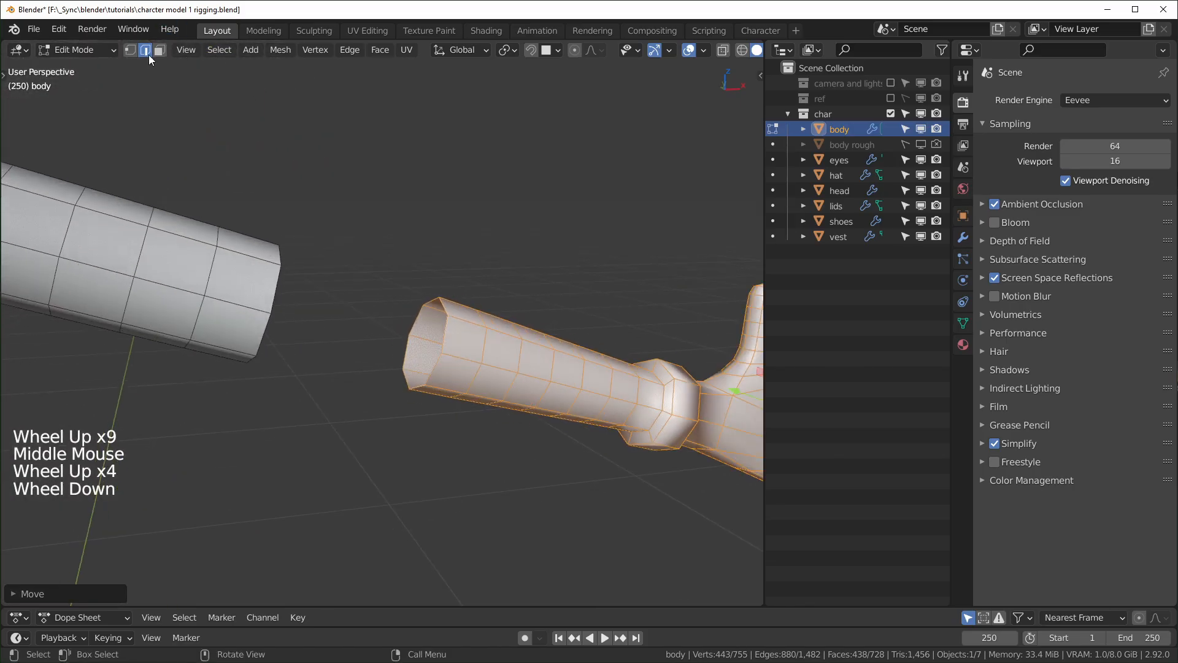
alt+shift+click(434, 497)
click(434, 496)
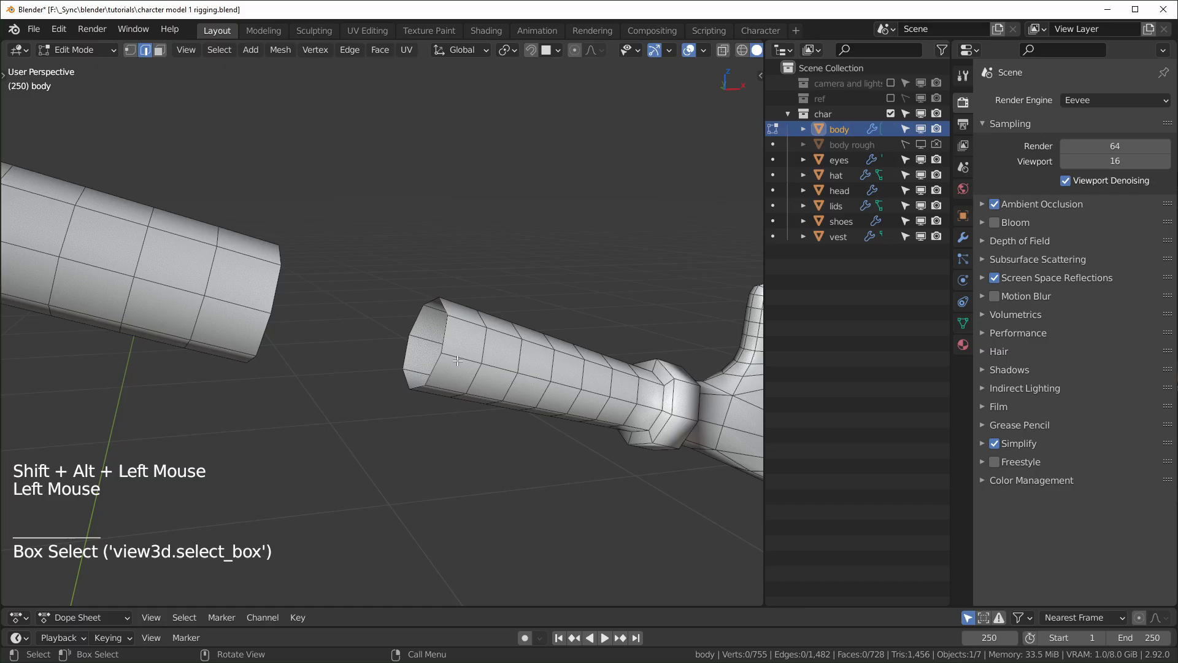
alt+shift+click(449, 330)
middle_drag(450, 330, 351, 328)
alt+shift+click(366, 285)
middle_drag(365, 285, 470, 315)
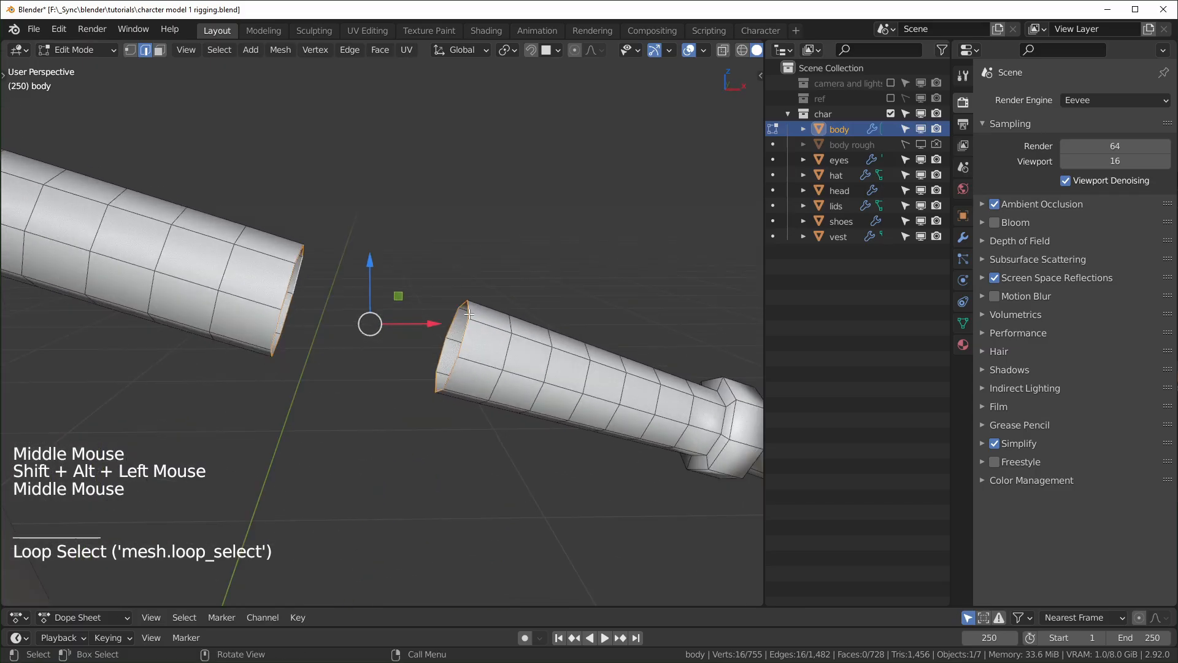
right_click(470, 314)
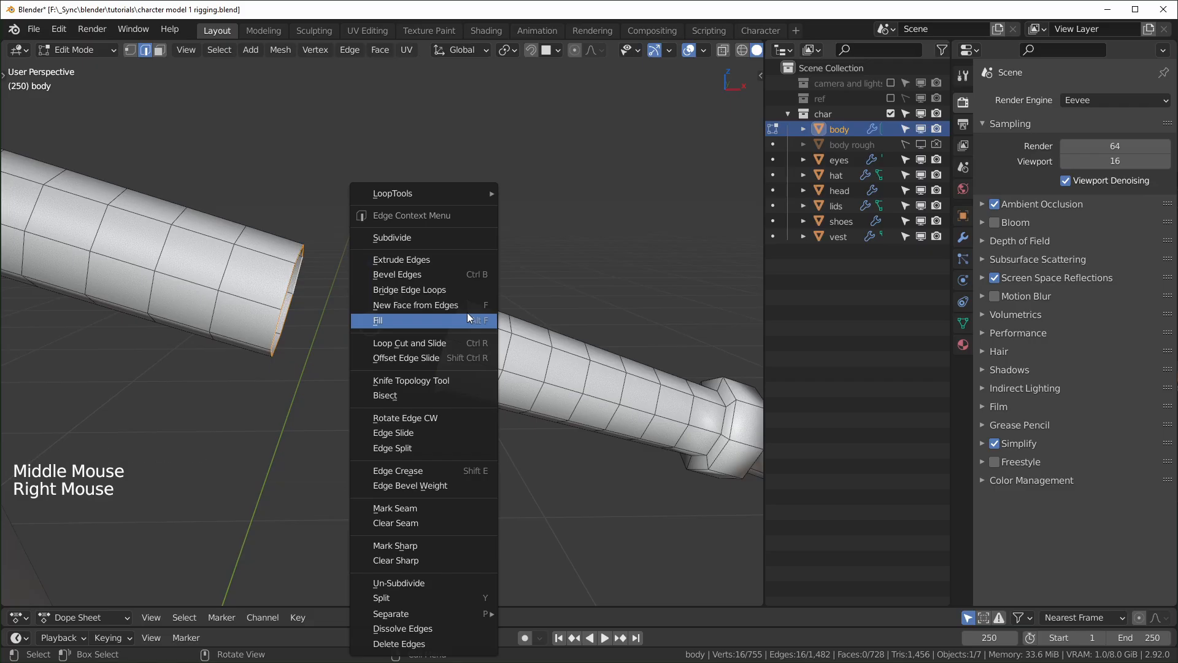
click(447, 288)
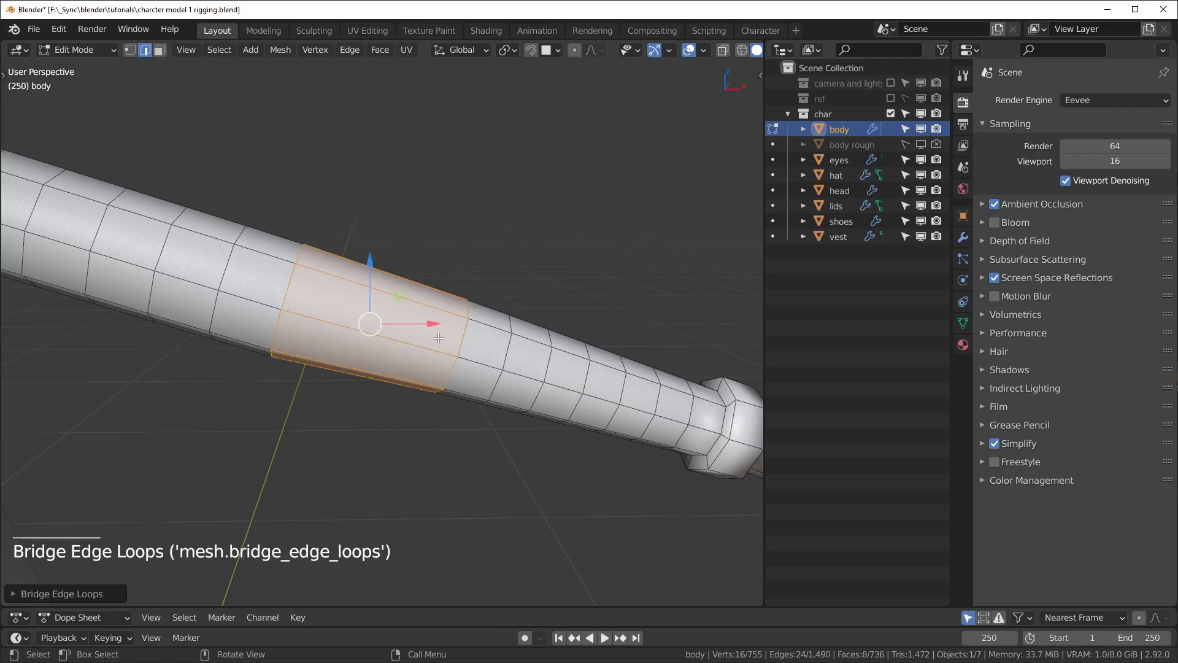
- In front view, add two evenly spaced loop cuts across the bridged elbow section
key(KP_1)
scroll(487, 444, down, 6)
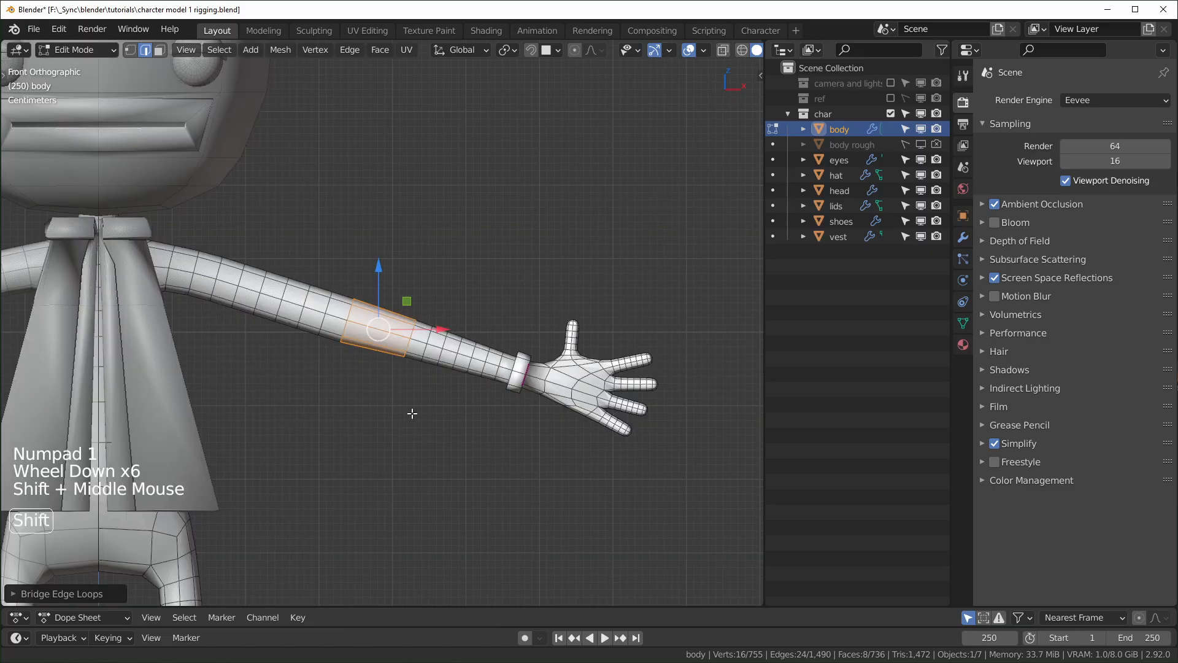
shift+middle_drag(410, 413, 474, 359)
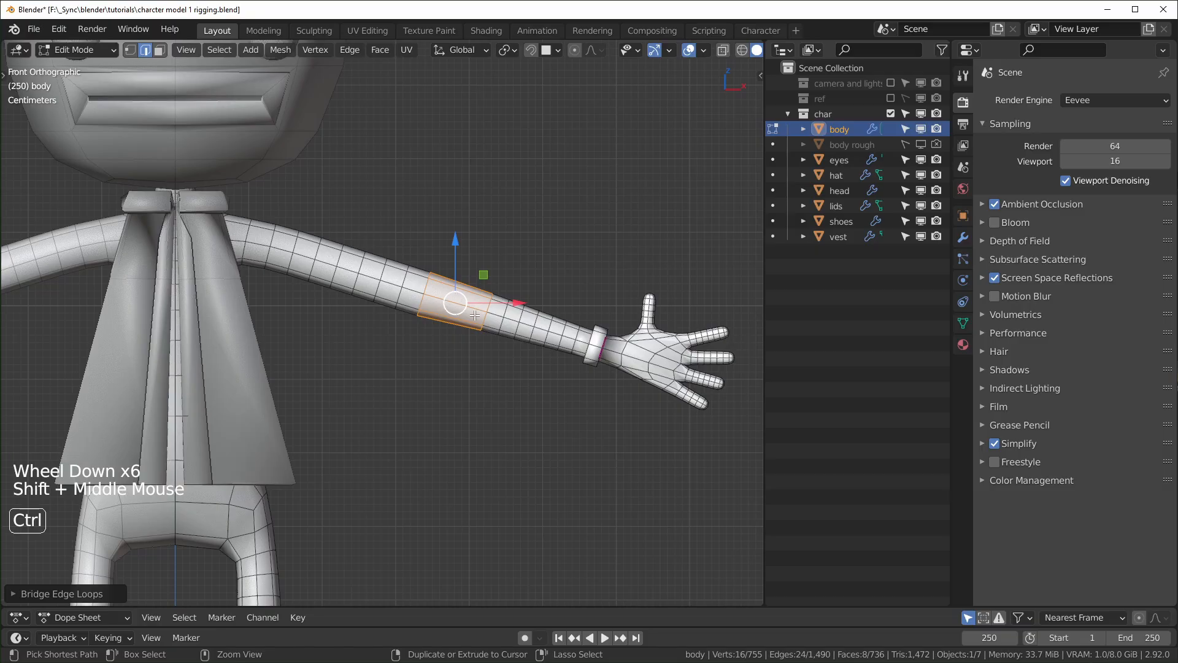
scroll(442, 303, up, 5)
shift+middle_drag(442, 303, 175, 258)
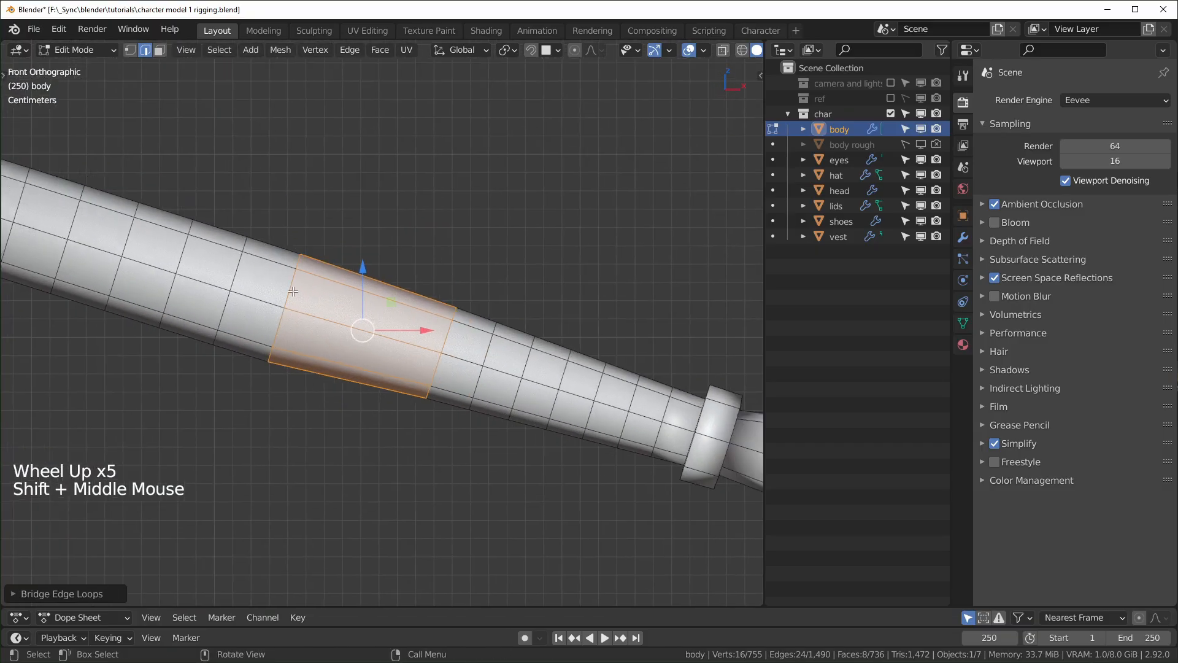
key(ctrl+r)
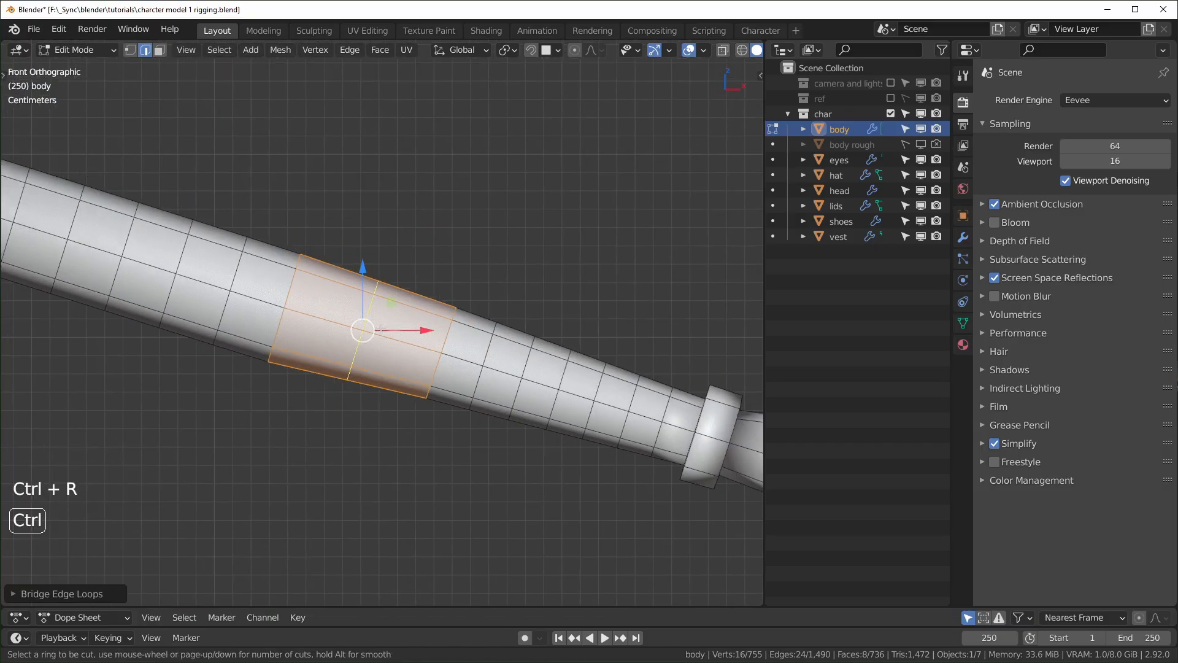
click(368, 328)
click(368, 328)
- Deselect the new loops and examine the straightened arm against the rest of the character in front view
scroll(385, 432, down, 4)
scroll(385, 432, down, 3)
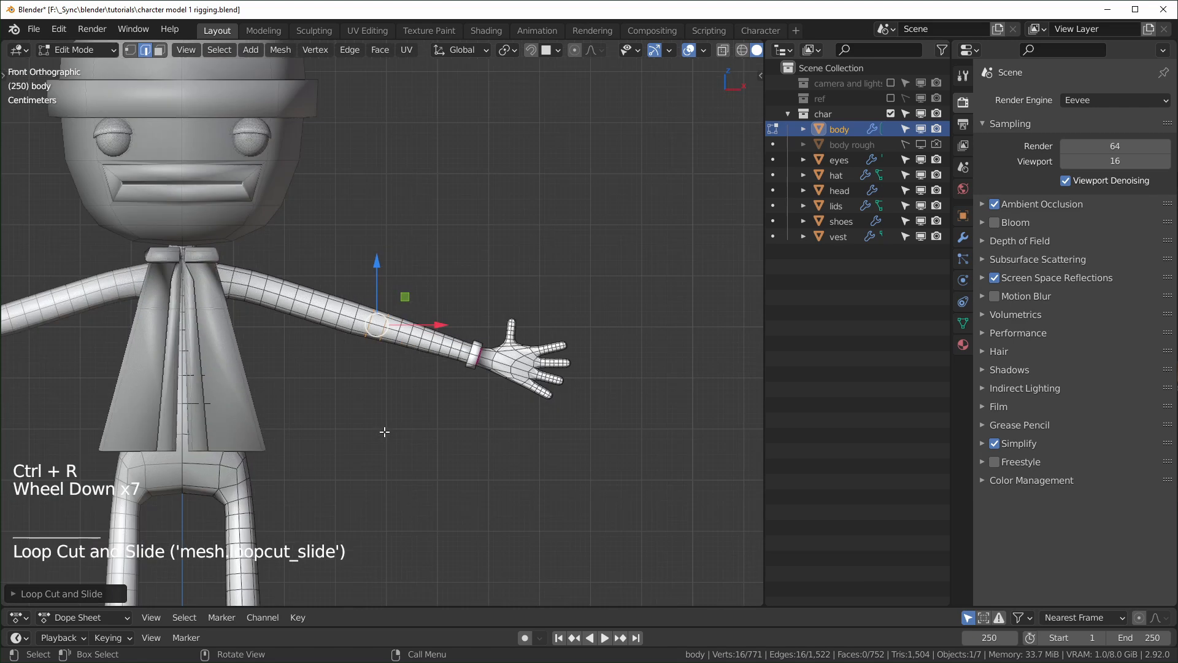
click(385, 430)
shift+middle_drag(385, 431, 467, 429)
shift+middle_drag(544, 423, 637, 421)
scroll(637, 420, down, 1)
shift+middle_drag(726, 315, 462, 343)
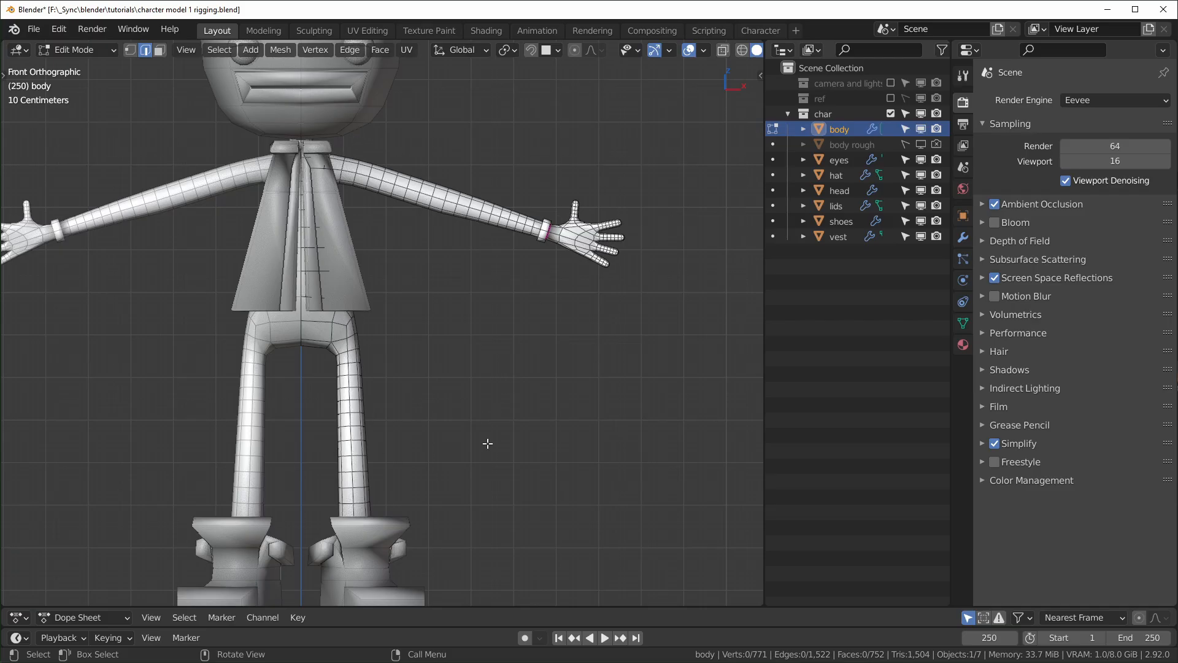
shift+middle_drag(455, 207, 375, 321)
scroll(375, 320, up, 1)
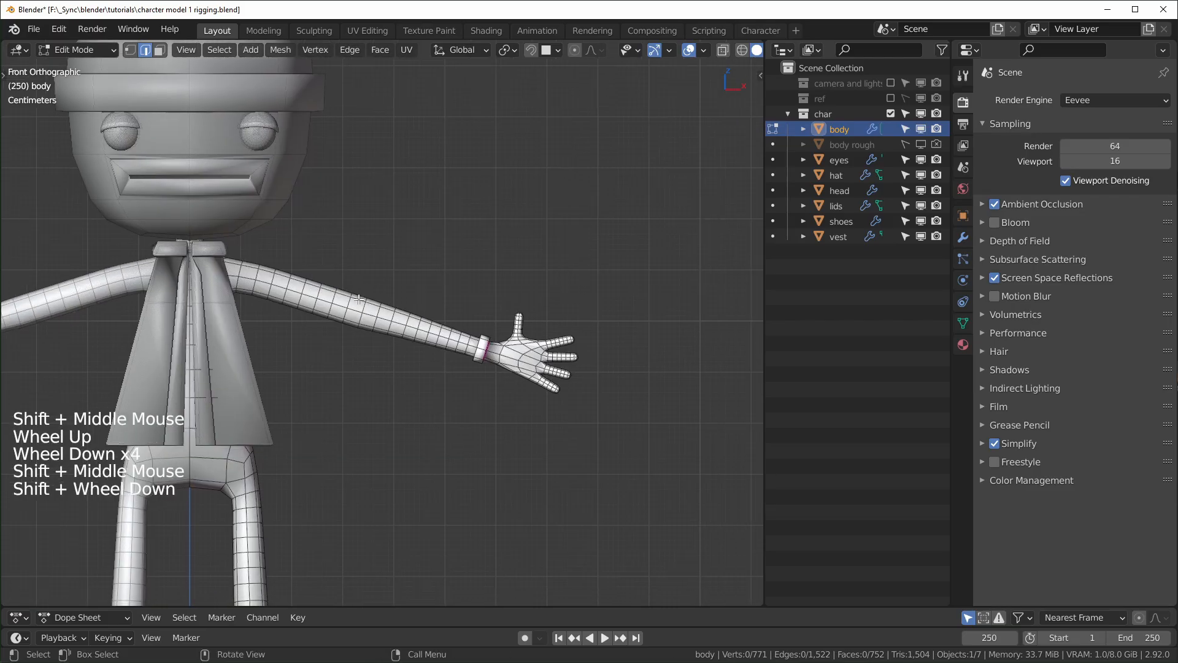
- Select the edge loop at the elbow and bevel it into four segments
alt+click(363, 311)
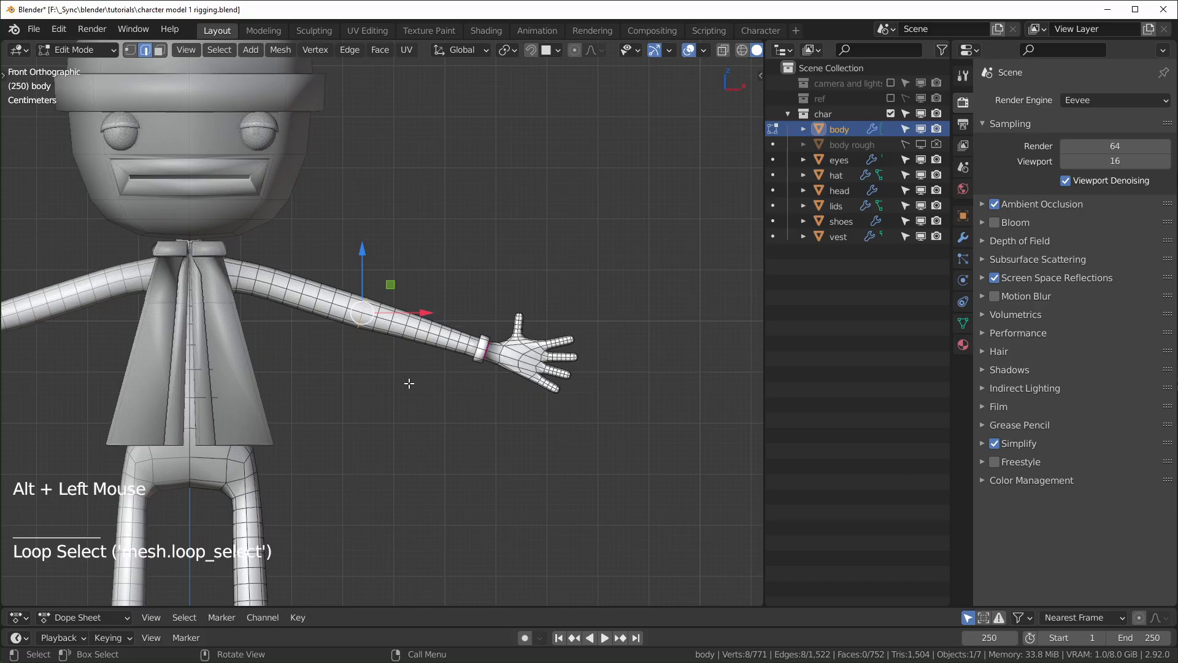
scroll(409, 384, up, 8)
shift+middle_drag(409, 384, 442, 426)
scroll(442, 426, down, 3)
scroll(444, 423, up, 1)
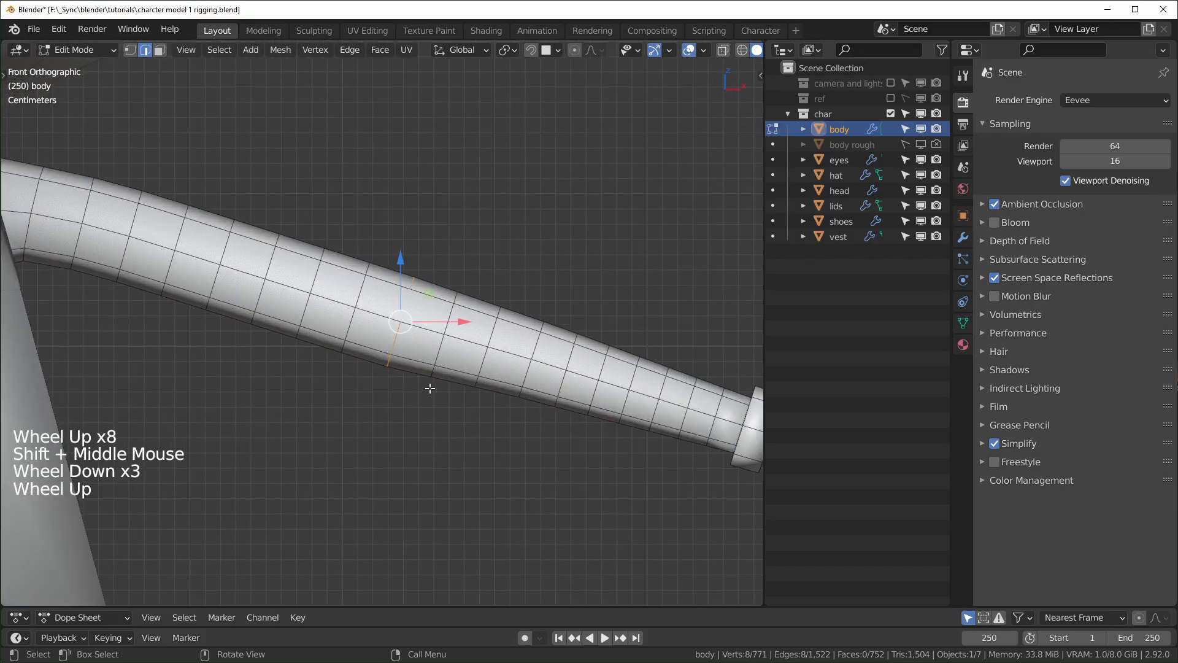
key(ctrl+b)
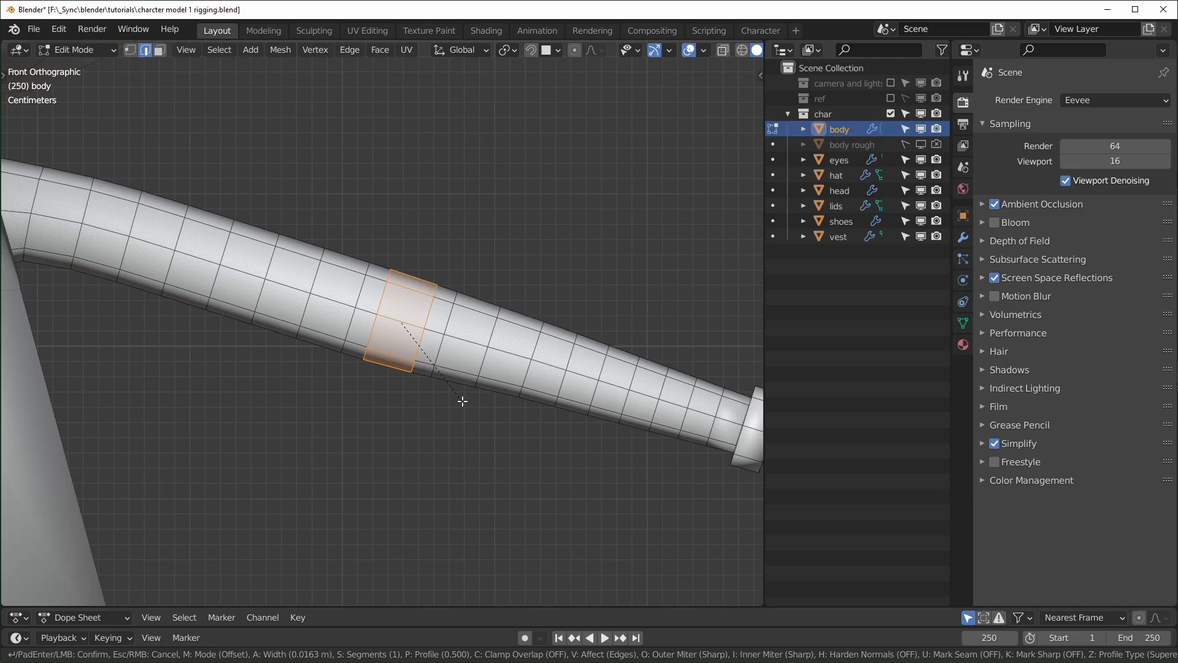
scroll(462, 401, up, 1)
scroll(465, 403, up, 1)
click(469, 406)
- With X-ray on, select the edge loop at the shoulder and bevel it into four segments, about 0.02 m wide
scroll(384, 468, down, 2)
shift+middle_drag(384, 468, 459, 465)
scroll(379, 384, up, 2)
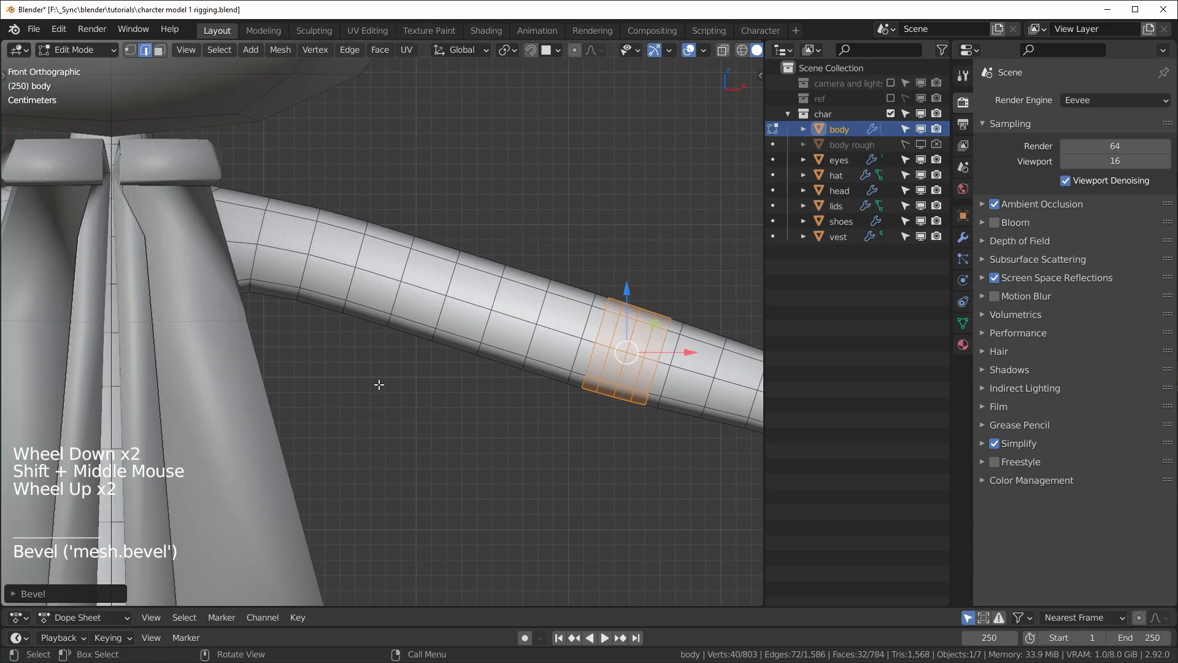
key(alt+z)
scroll(331, 342, up, 1)
shift+middle_drag(227, 188, 371, 237)
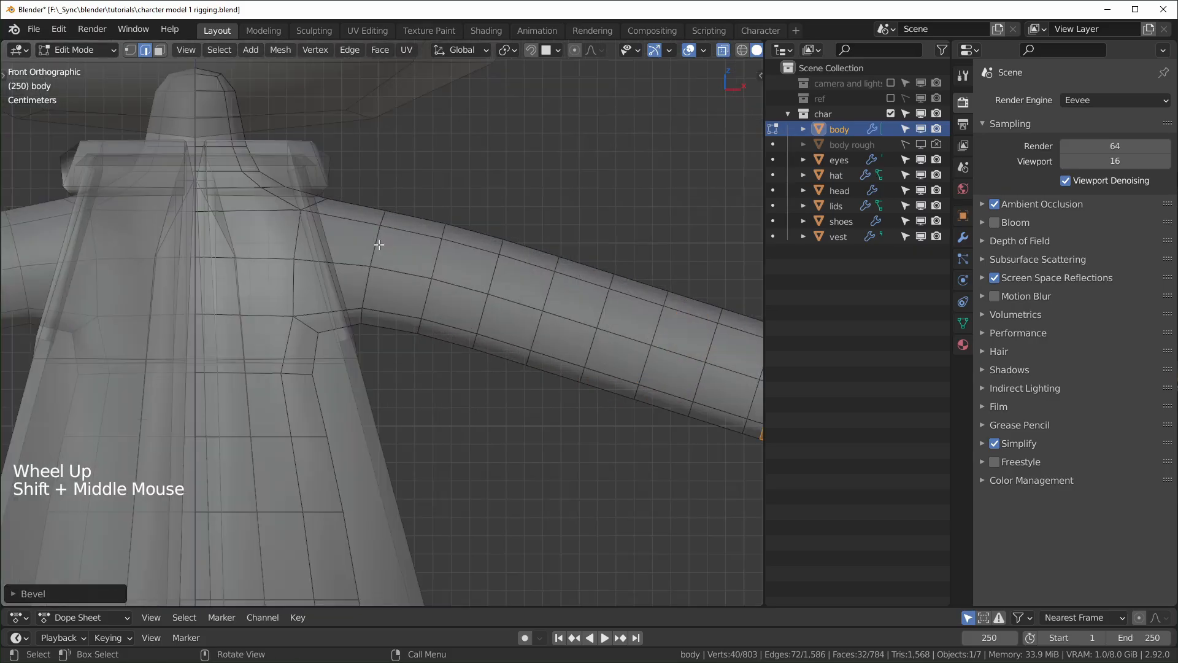
alt+click(376, 241)
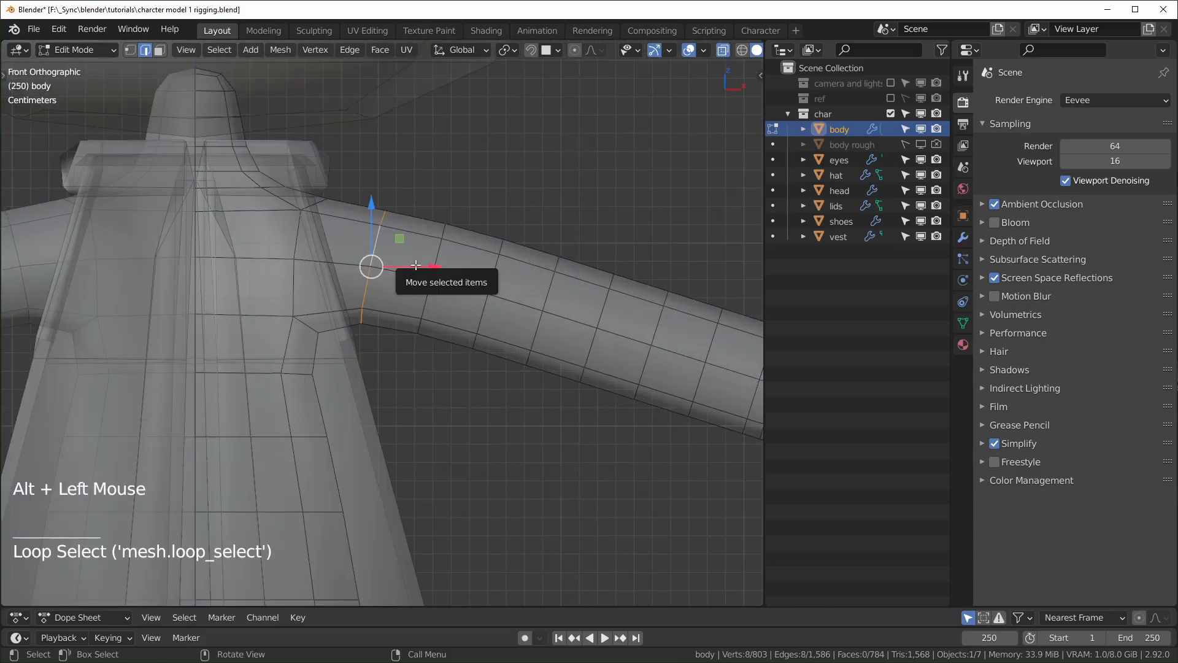
key(ctrl+b)
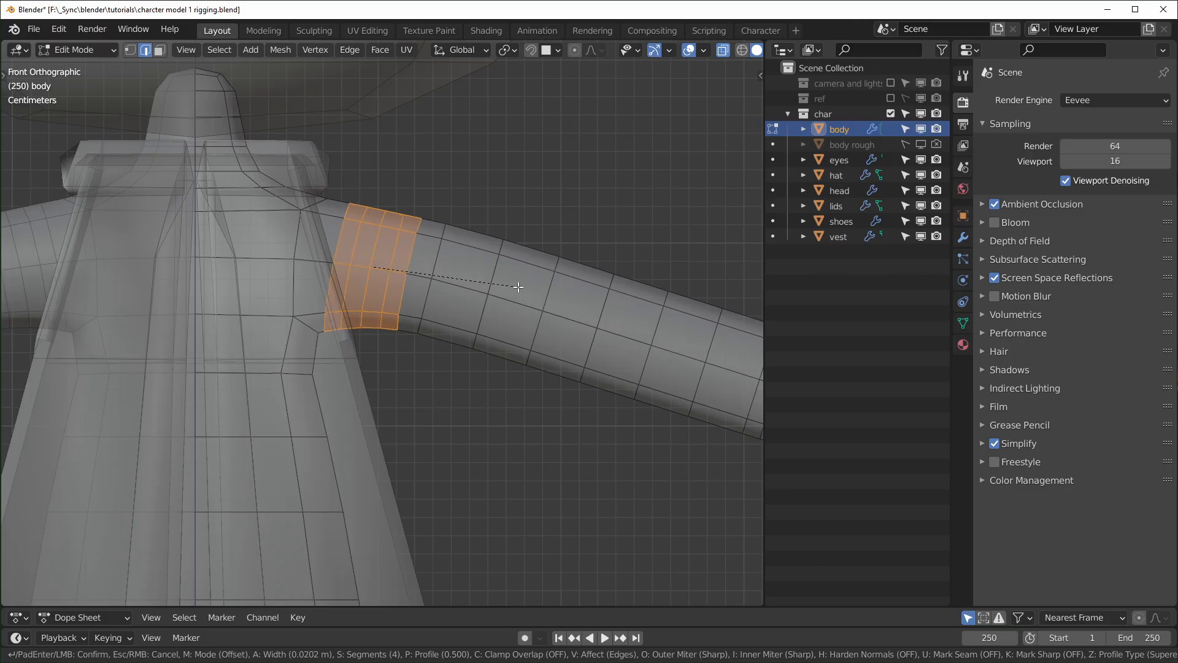
click(517, 287)
- With X-ray off, select the edge loop at the knee in right view and bevel it into four segments, about 0.027 m wide
scroll(369, 274, down, 4)
shift+middle_drag(368, 274, 462, 389)
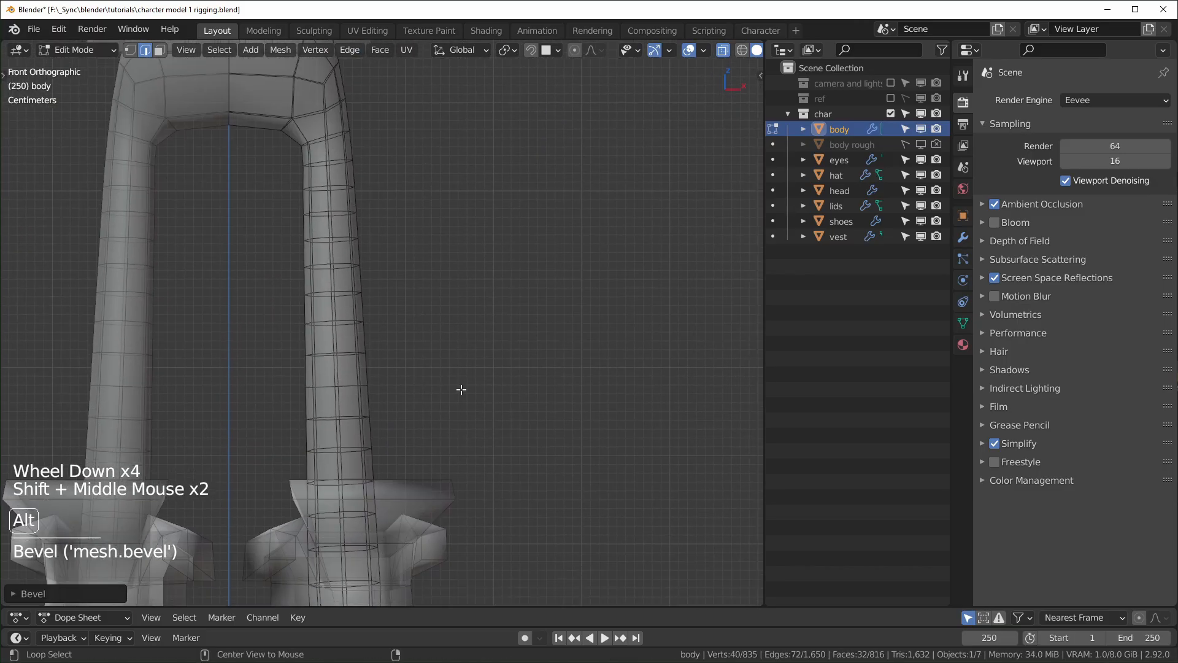
key(alt+z)
key(KP_3)
scroll(462, 389, up, 2)
shift+middle_drag(461, 389, 447, 331)
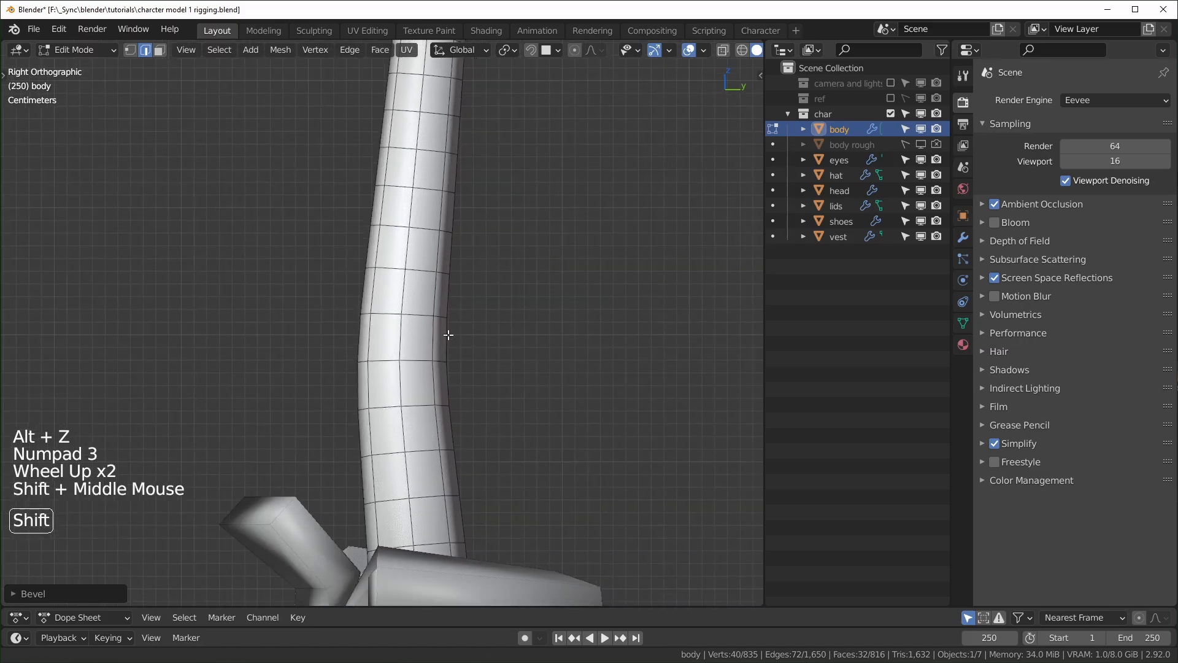
scroll(447, 321, down, 3)
scroll(436, 383, up, 7)
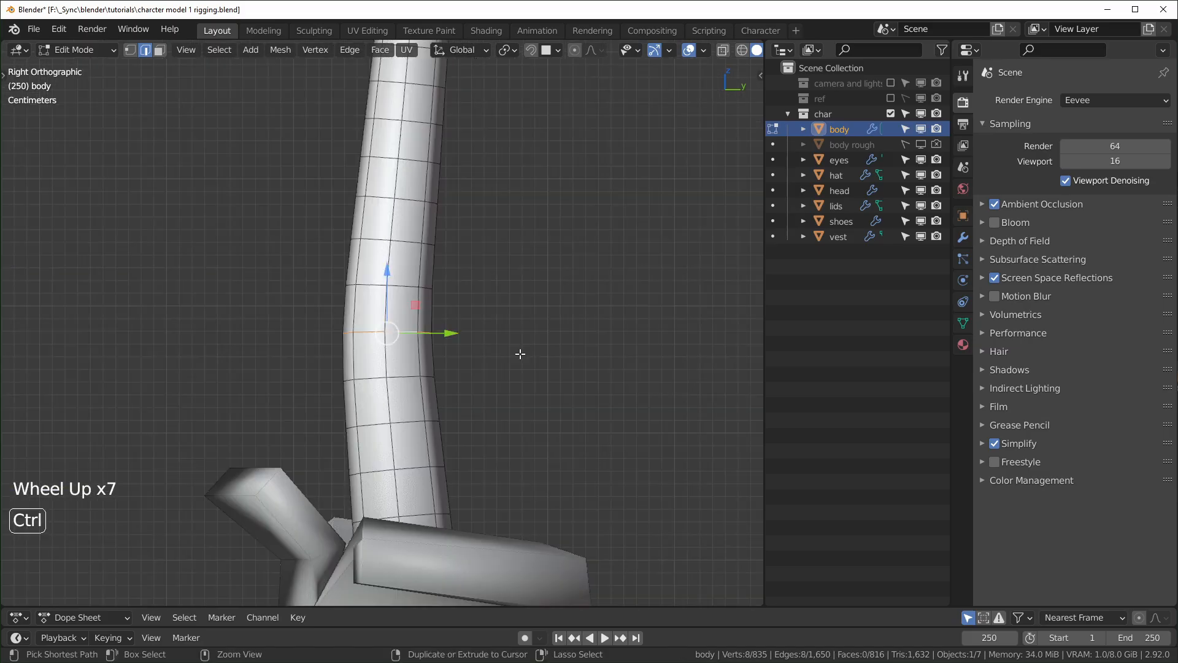
key(ctrl+b)
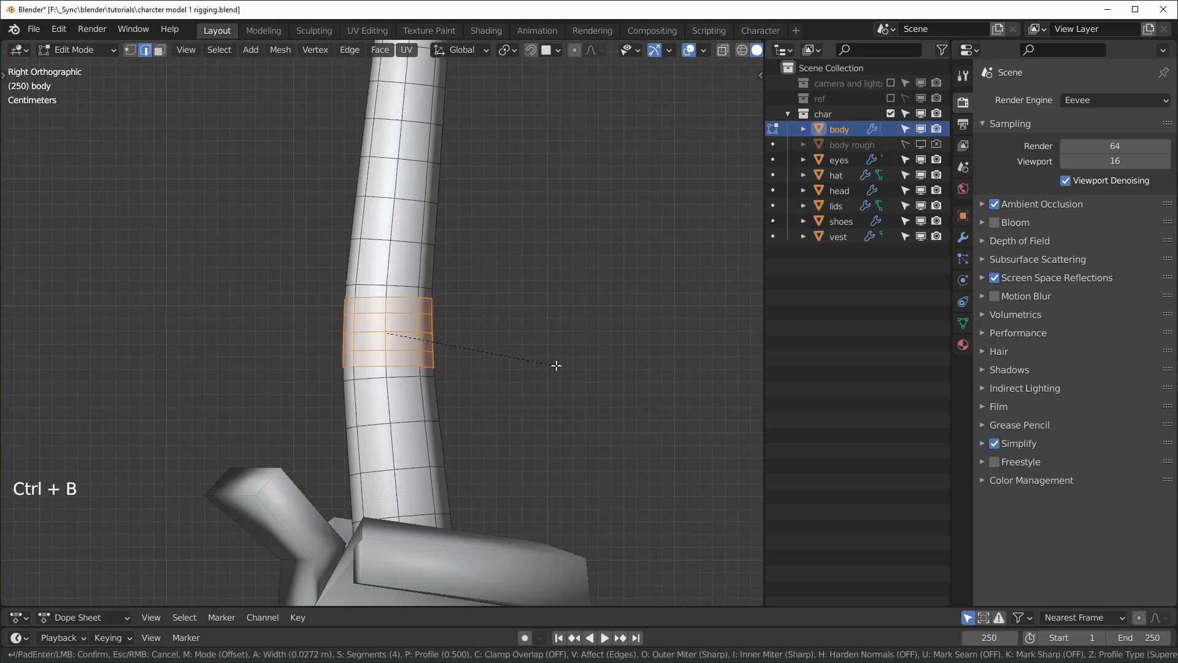
click(554, 364)
- Clear the selection and leave Edit Mode, showing the reworked arms and legs of the body in perspective
scroll(459, 374, down, 6)
middle_drag(441, 386, 508, 413)
click(505, 415)
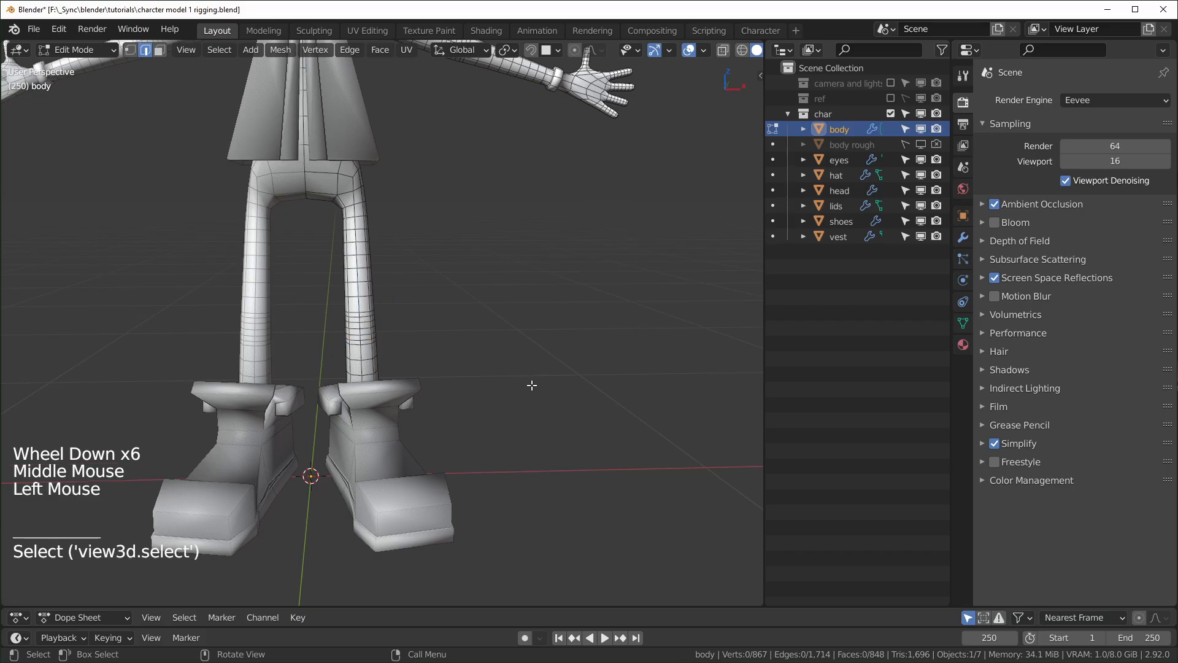
key(Tab)
key(Tab)
key(Tab)
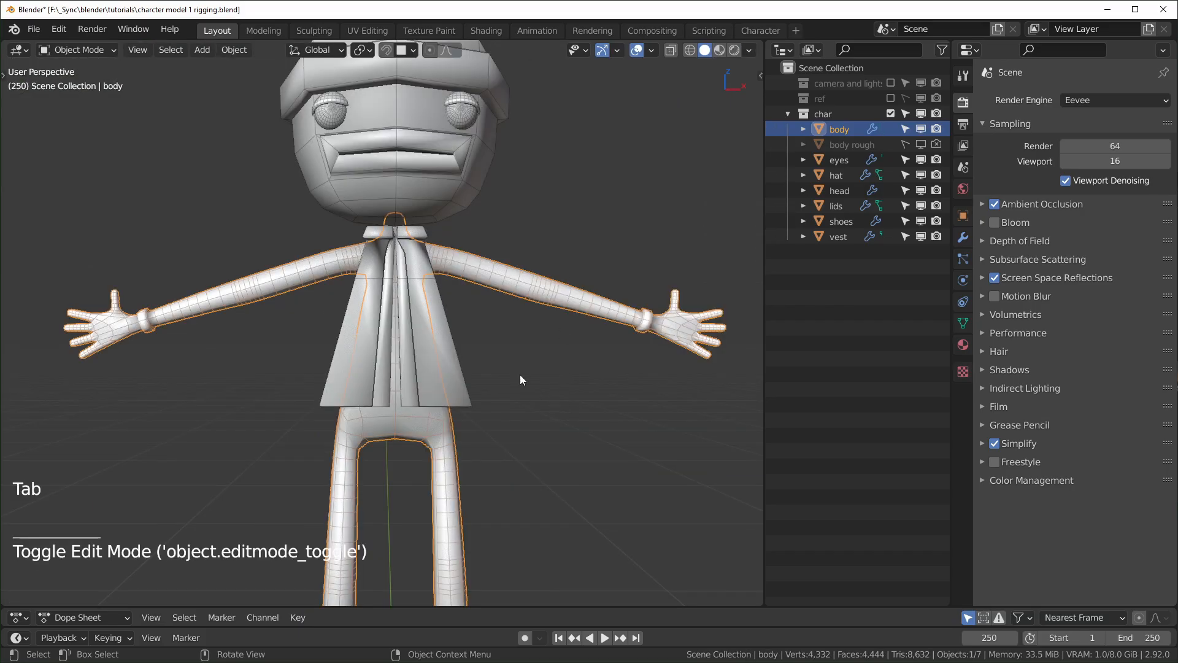
- Select the vest and examine its mesh from the front and at an angle
click(443, 308)
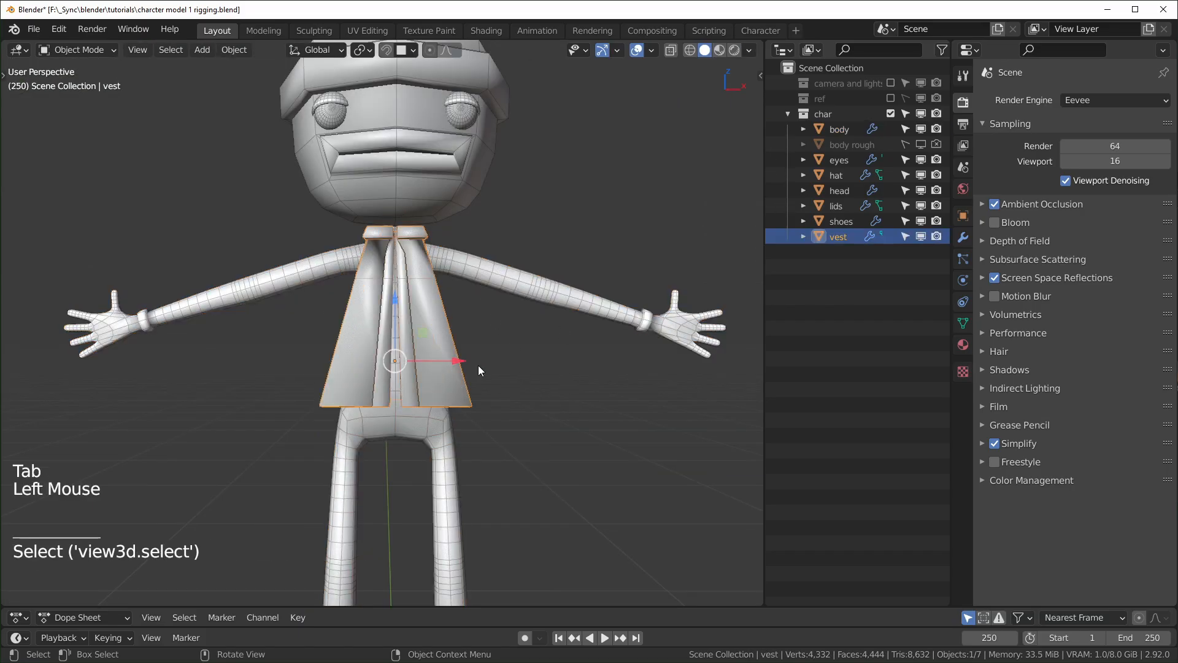
key(KP_1)
key(KP_Decimal)
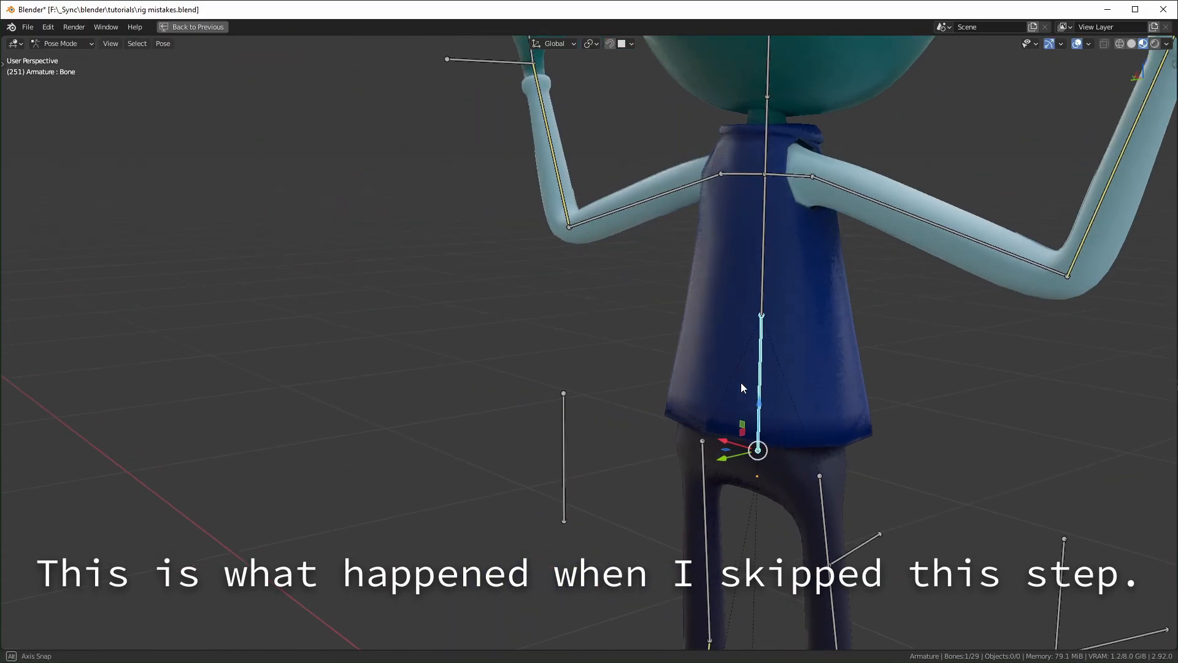
key(r)
key(x)
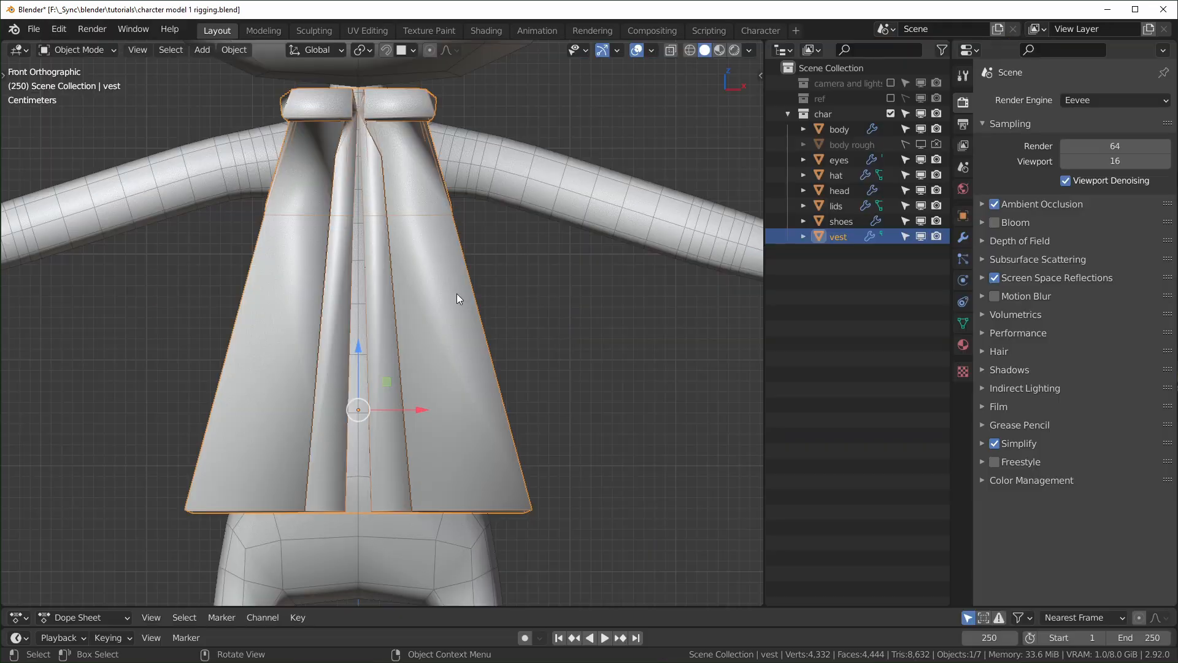
middle_drag(457, 299, 333, 569)
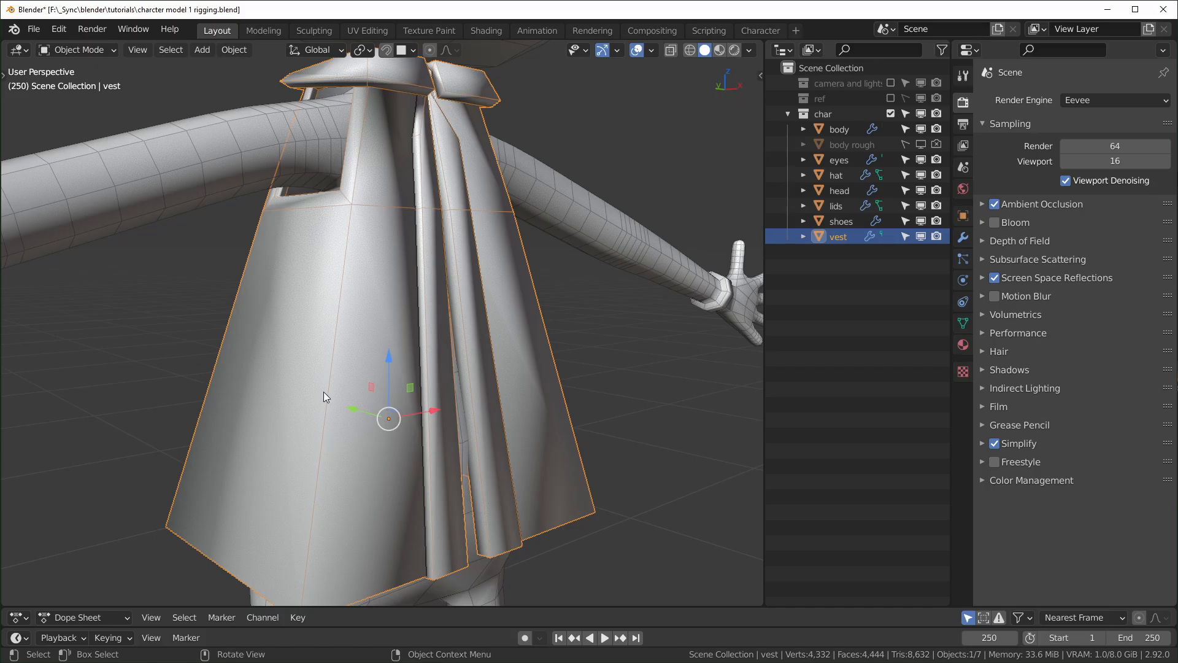
scroll(331, 404, down, 1)
- Isolate the body in local view to examine the edge loops on its torso, and return to the full scene
click(379, 407)
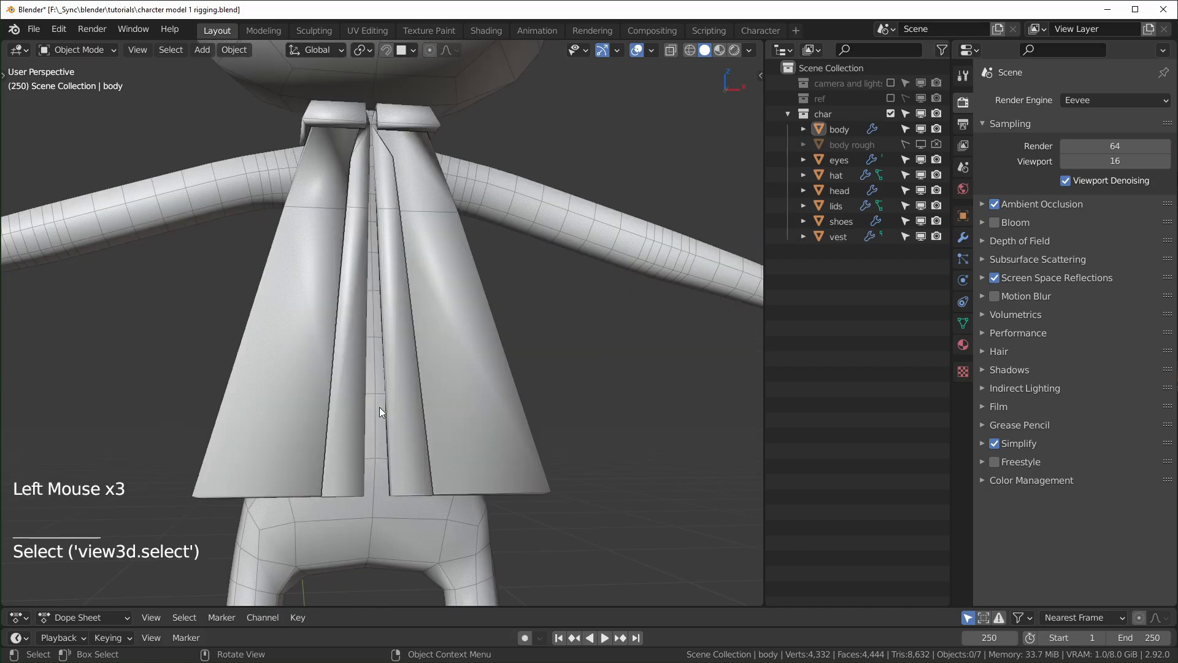
key(KP_Divide)
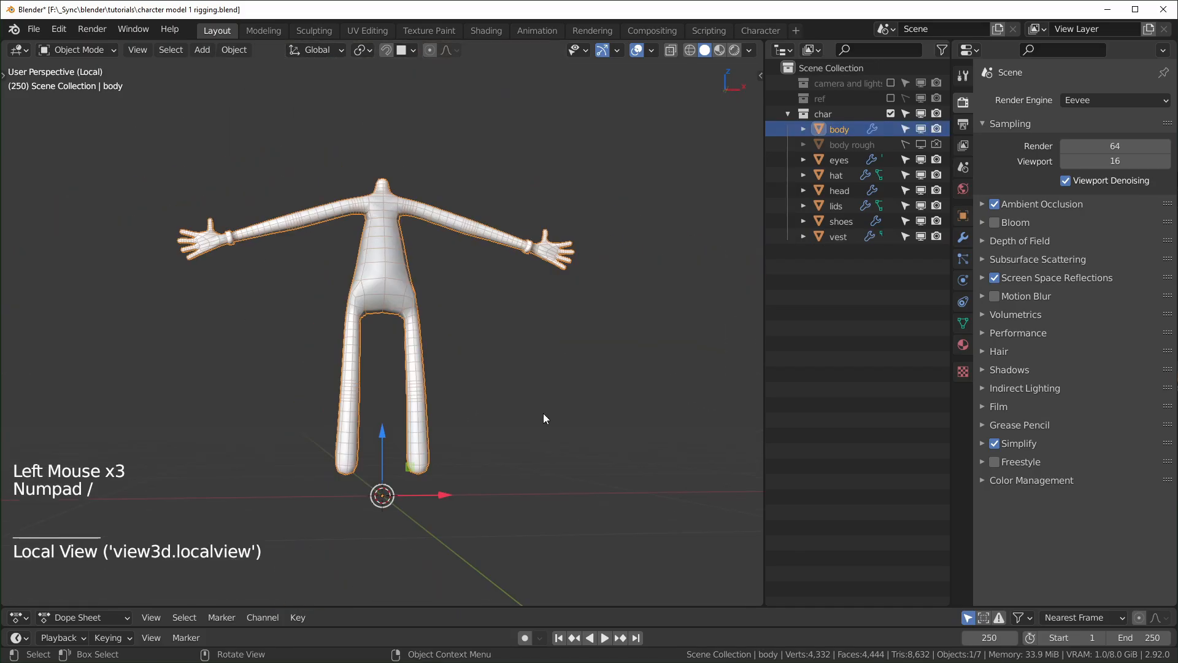
scroll(543, 413, up, 5)
shift+middle_drag(543, 413, 257, 226)
scroll(431, 365, up, 4)
middle_drag(288, 294, 303, 323)
key(alt+z)
key(alt+z)
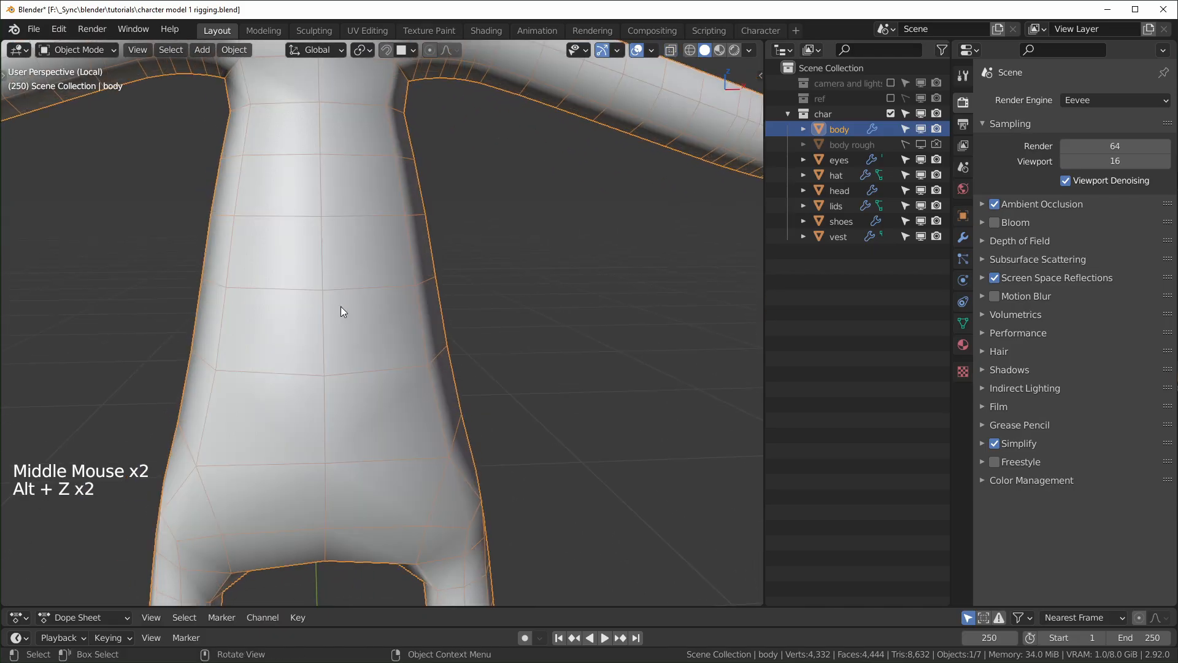
key(KP_Divide)
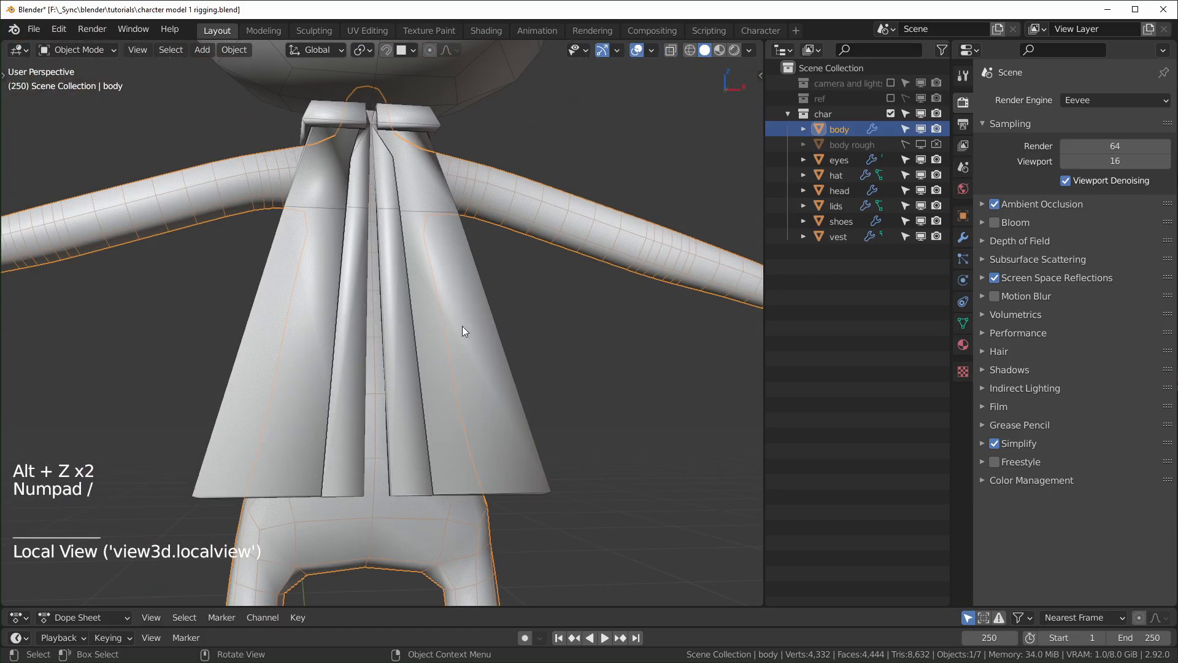
- Turn off the scene's Simplify setting and disable Optimal Display on the vest's Subdivision modifier
click(483, 297)
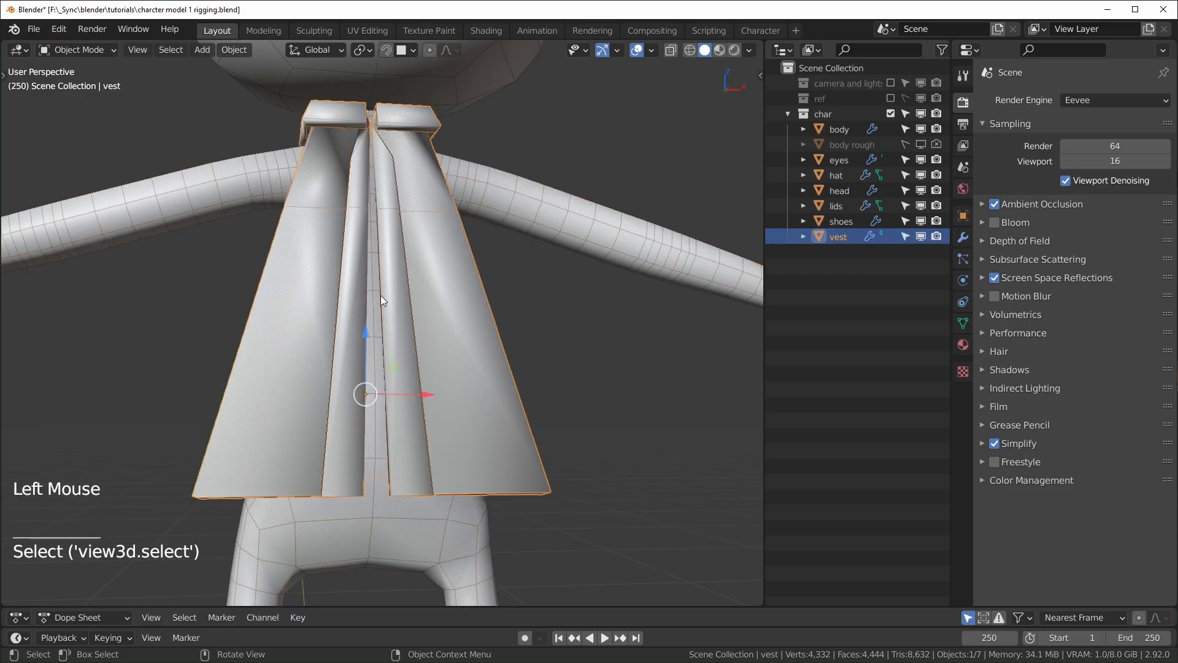
middle_drag(524, 475, 449, 311)
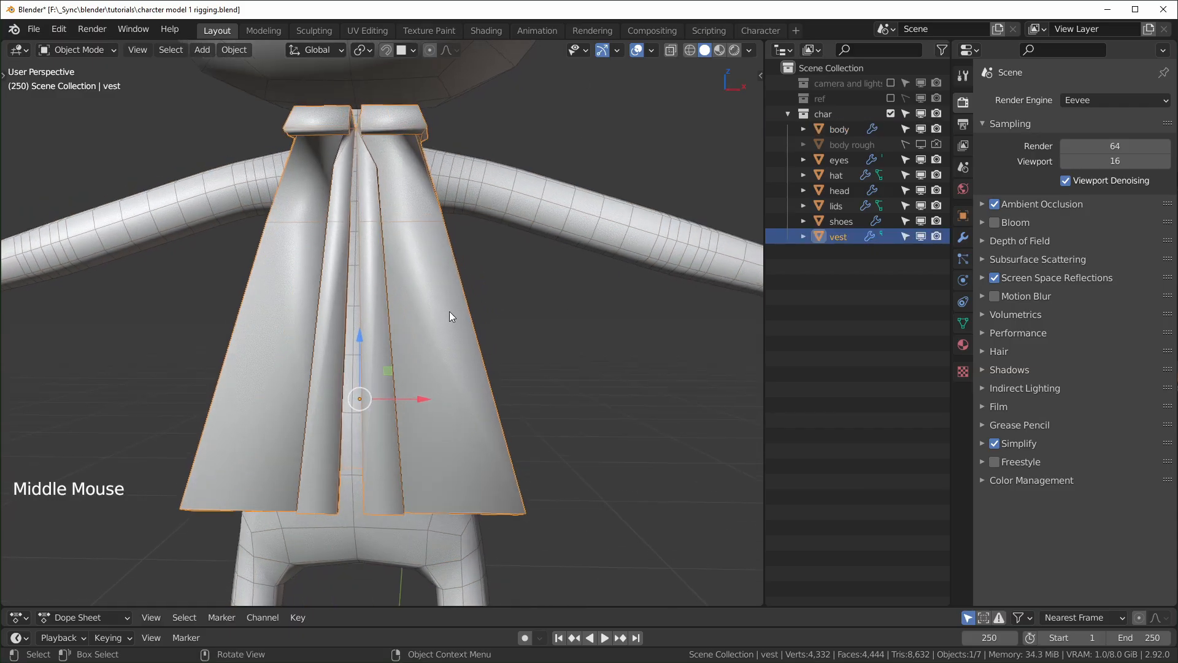
click(995, 444)
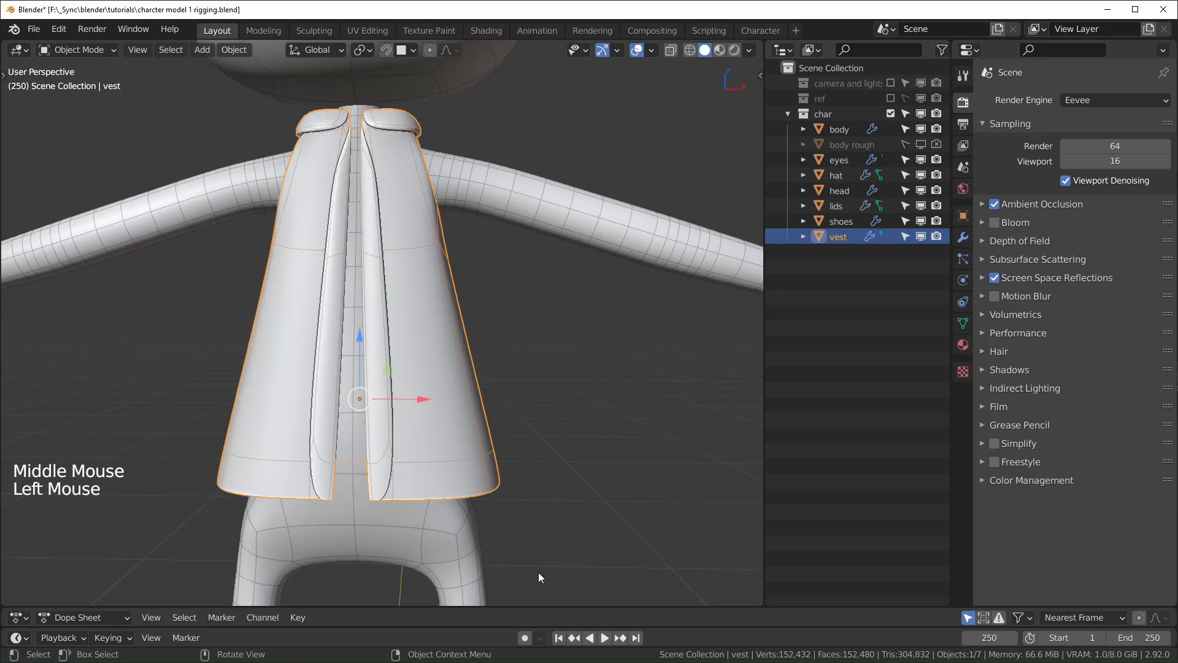
click(963, 238)
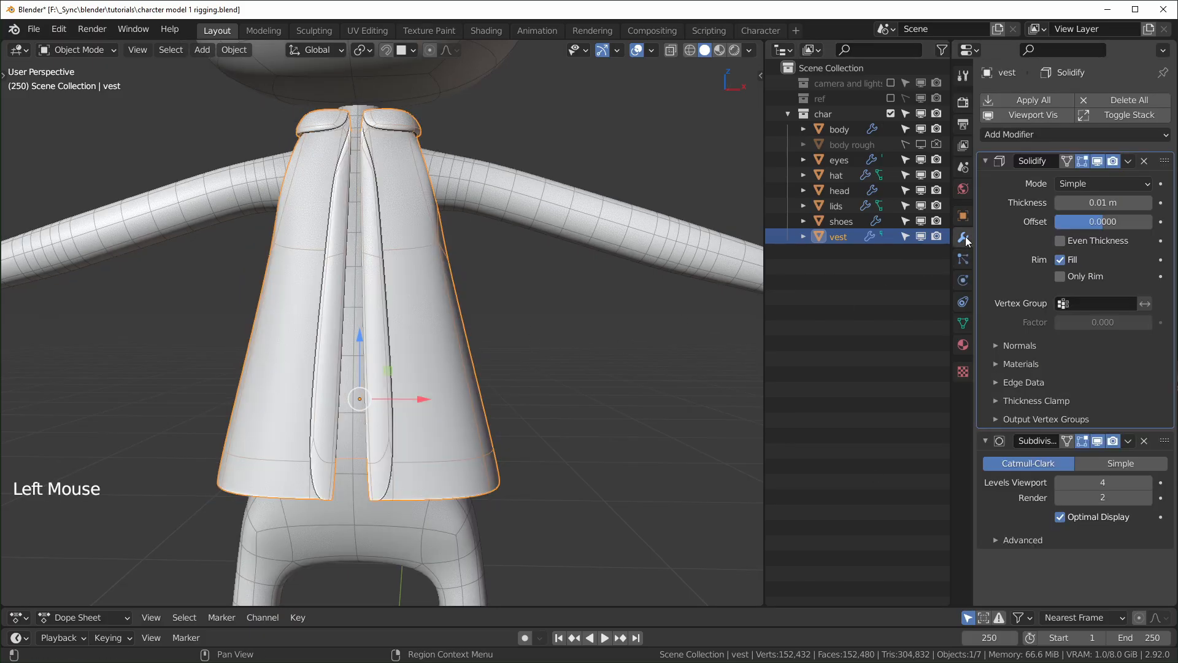
click(1060, 517)
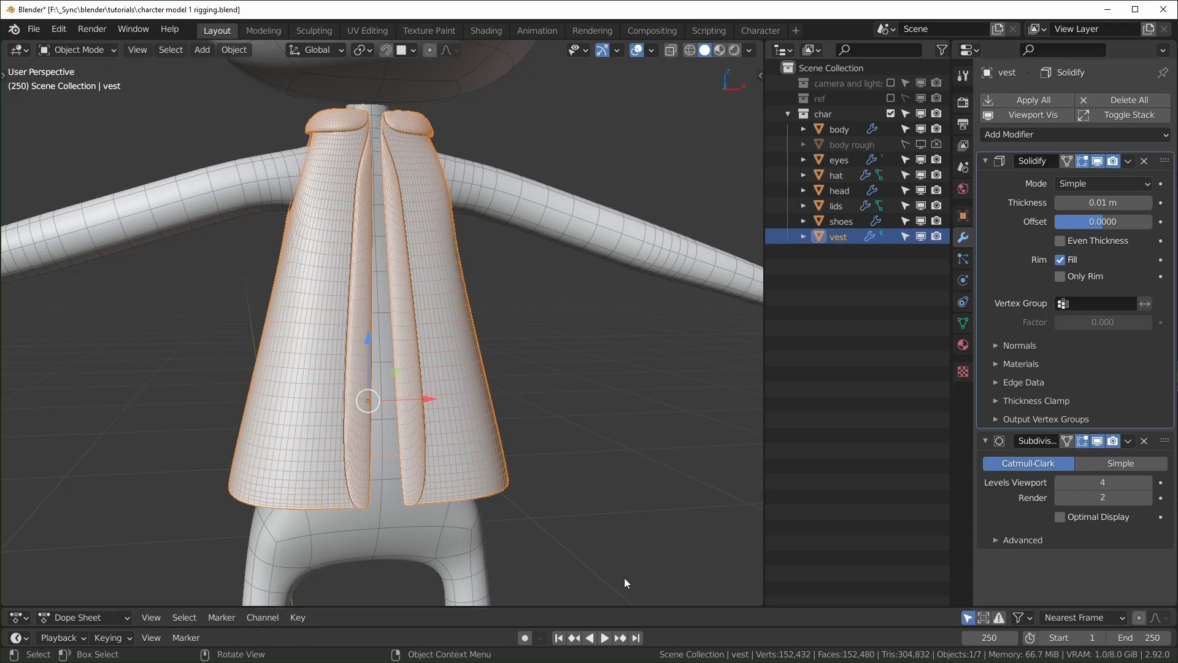
- Lower the viewport level of the vest's Subdivision modifier to 2
key(KP_1)
scroll(613, 448, up, 3)
shift+middle_drag(580, 446, 628, 472)
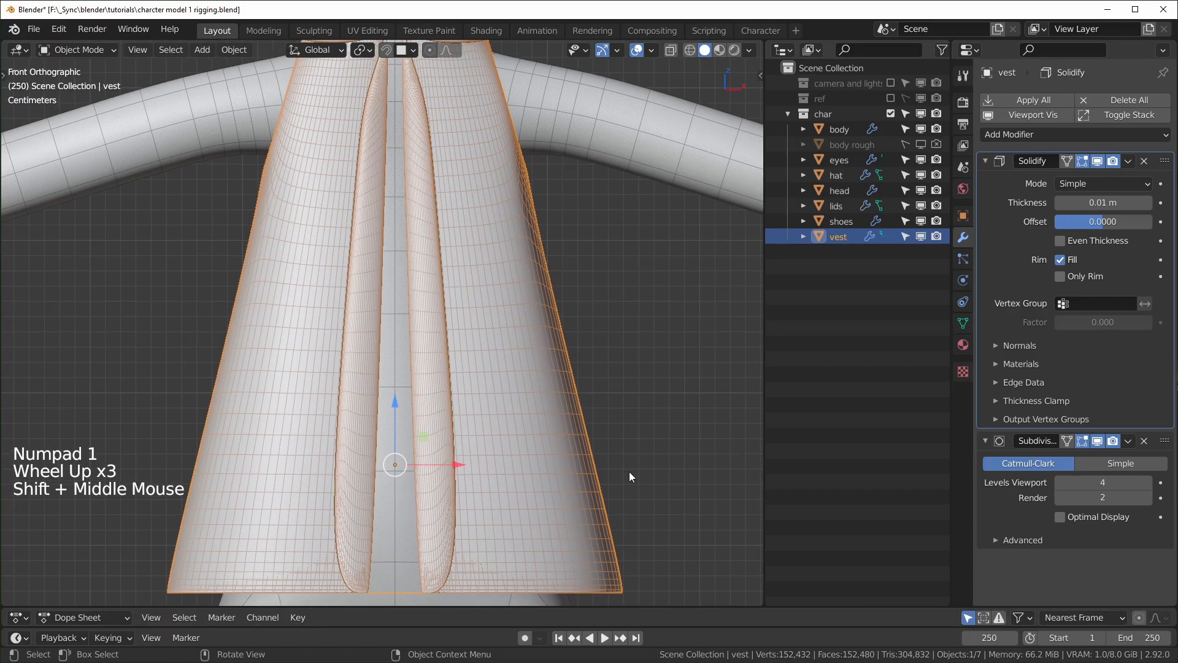
scroll(628, 471, up, 1)
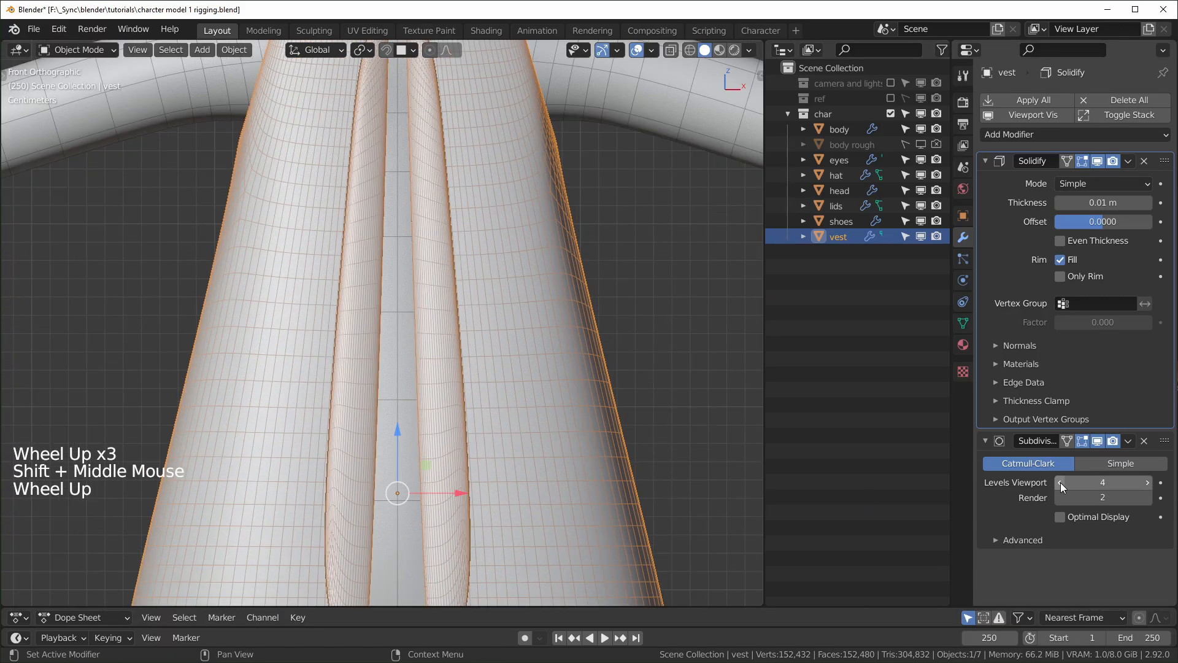
click(1060, 482)
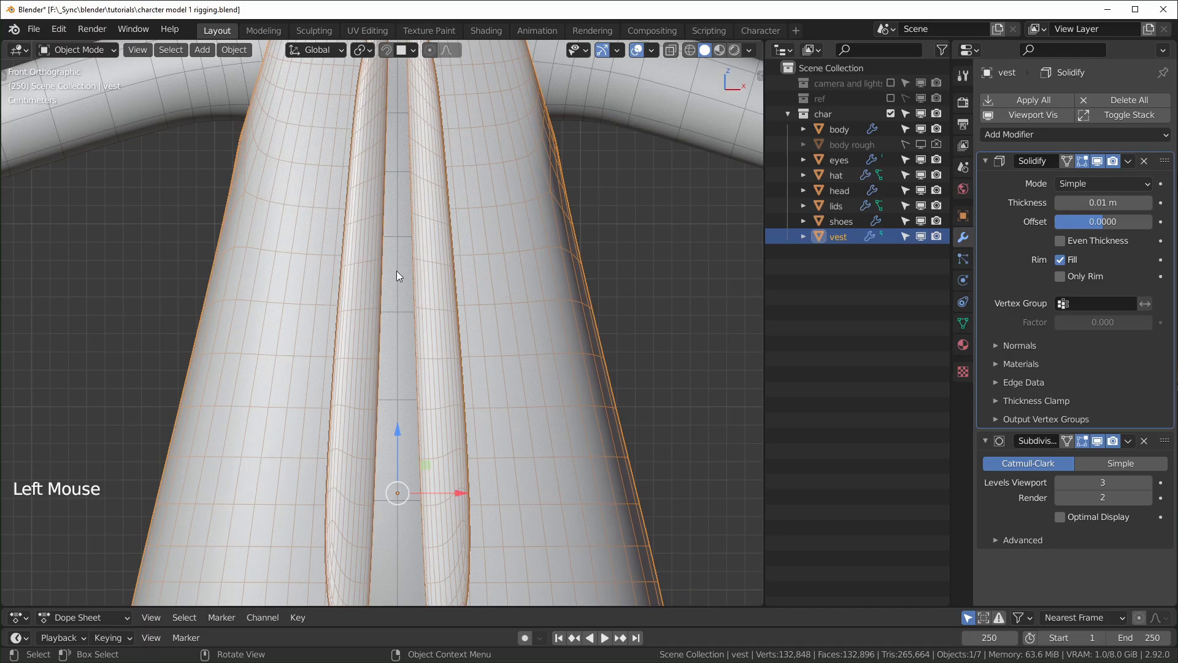
click(1060, 482)
scroll(552, 469, down, 3)
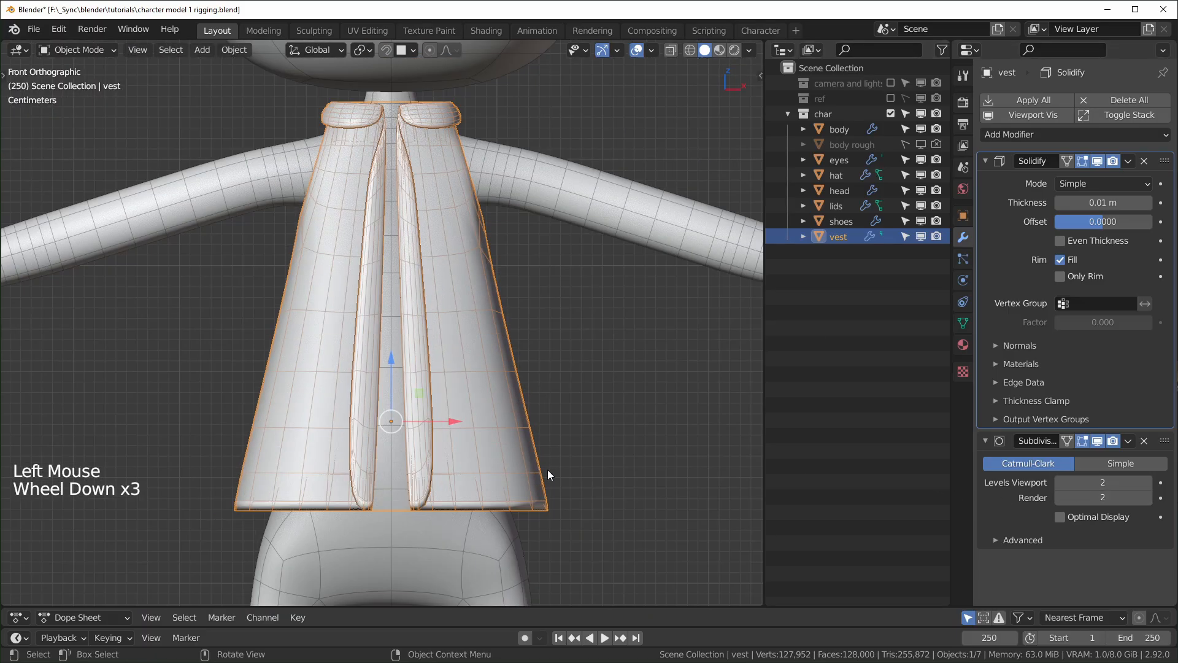
scroll(389, 550, up, 1)
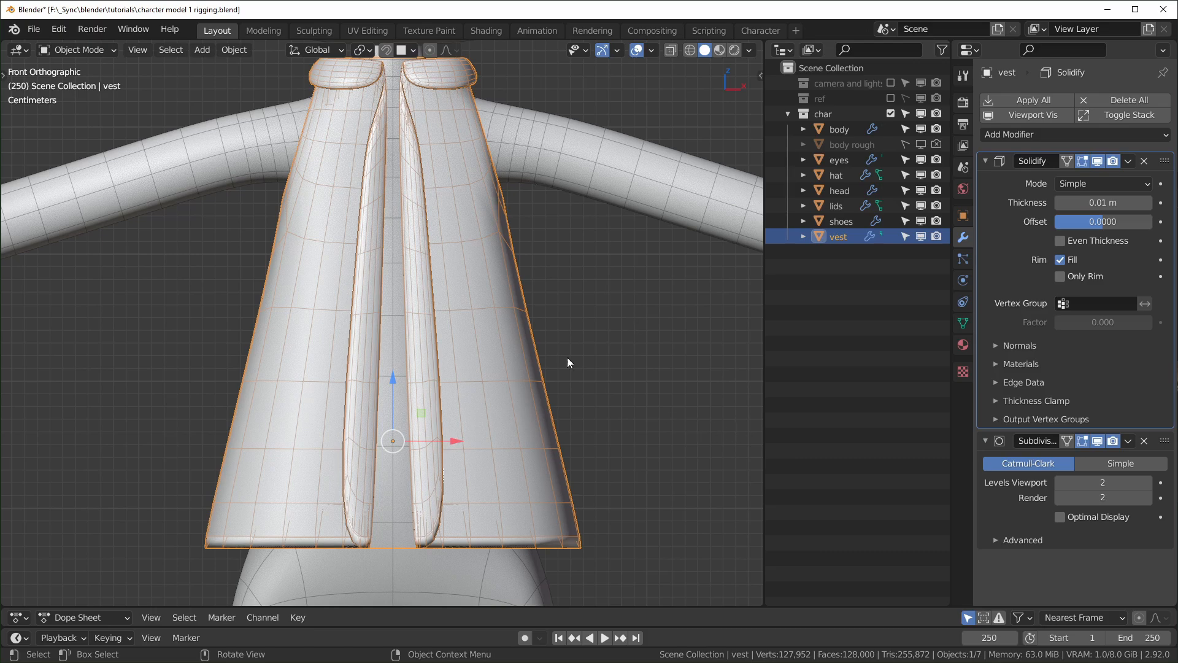
- Apply the vest's Subdivision modifier and add a new Subdivision modifier at level 2
click(1130, 441)
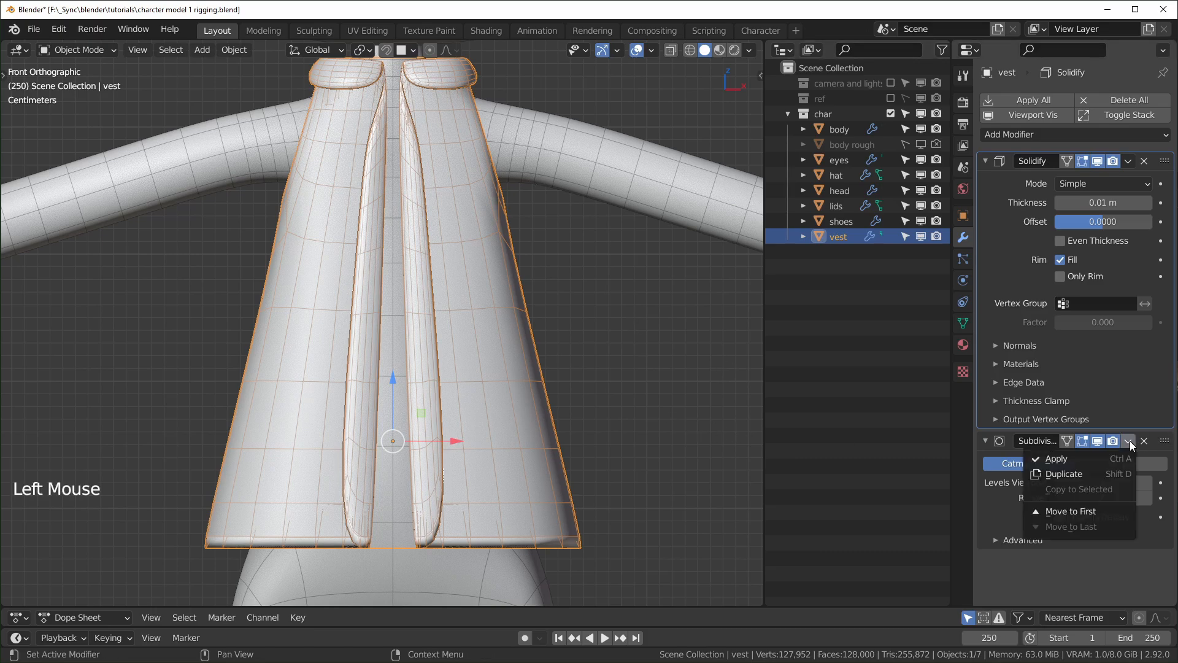
click(1096, 456)
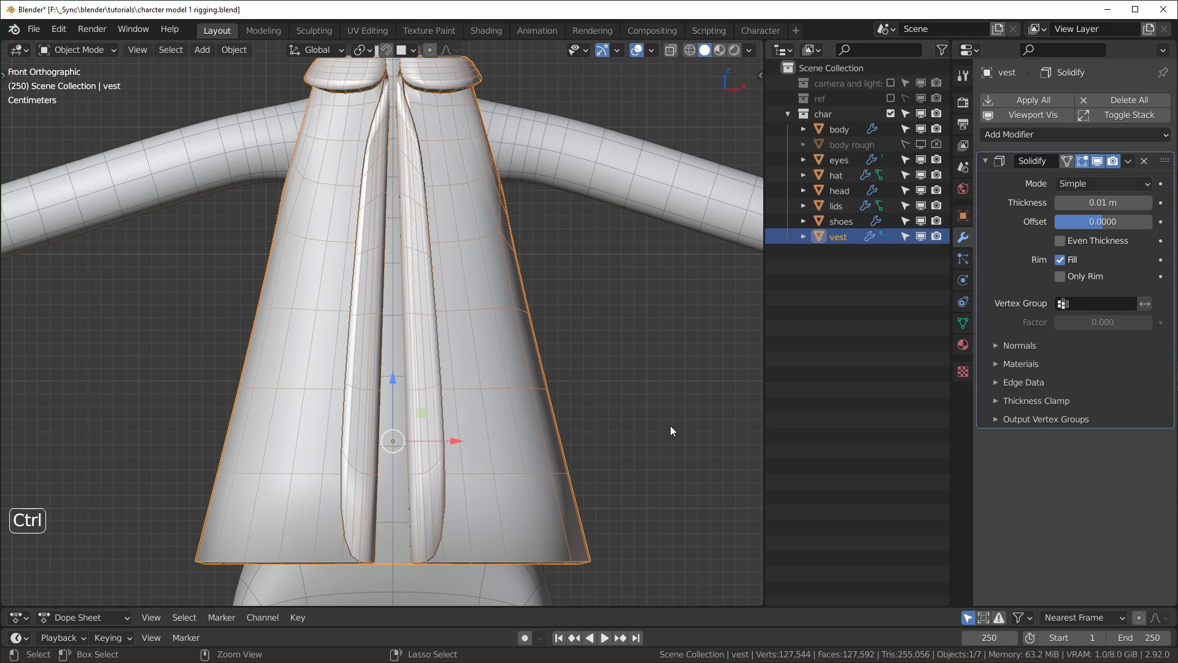
key(ctrl+2)
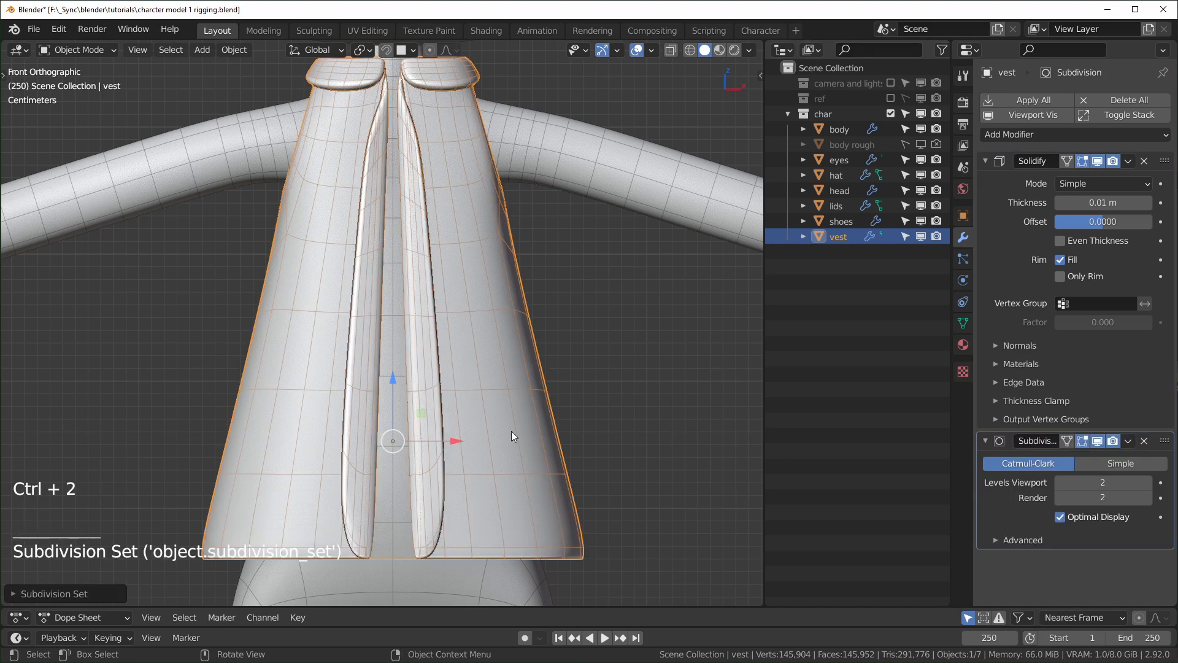
scroll(511, 428, down, 4)
middle_drag(512, 429, 528, 473)
scroll(558, 475, up, 1)
- Turn the scene's Simplify setting back on and show the whole character
click(965, 103)
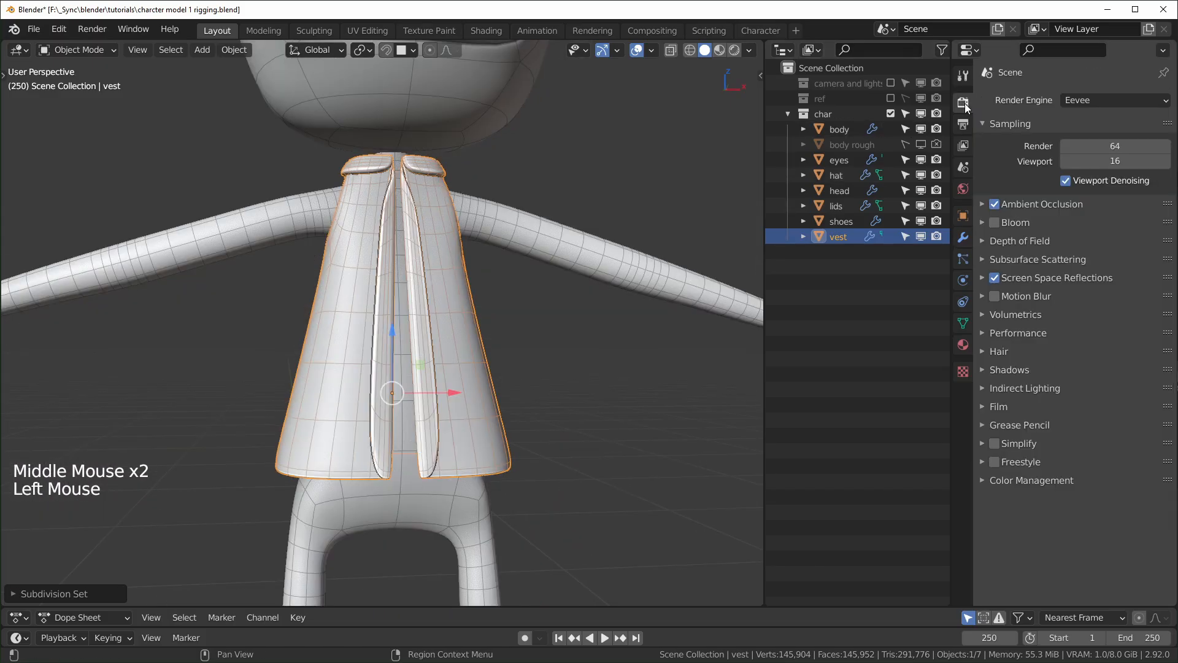
click(994, 444)
scroll(475, 540, down, 5)
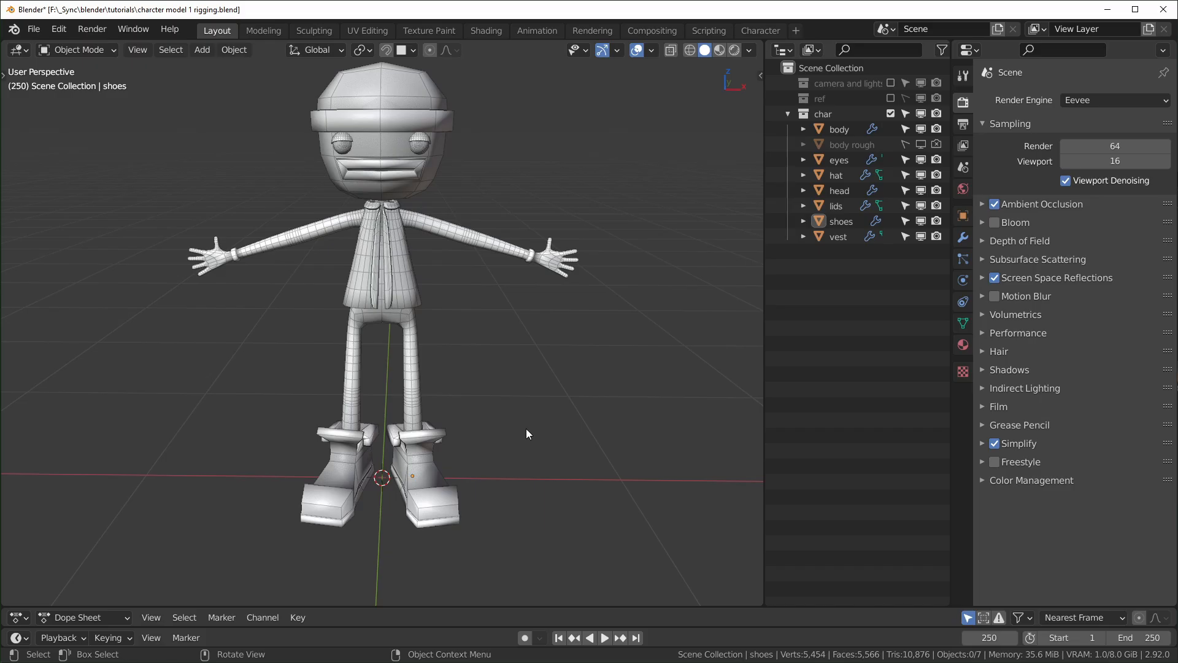
- Select the shoes and show their modifier settings
click(436, 485)
click(963, 238)
middle_drag(552, 473, 556, 503)
mouse_move(556, 503)
middle_down()
mouse_move(558, 524)
mouse_move(569, 508)
middle_up()
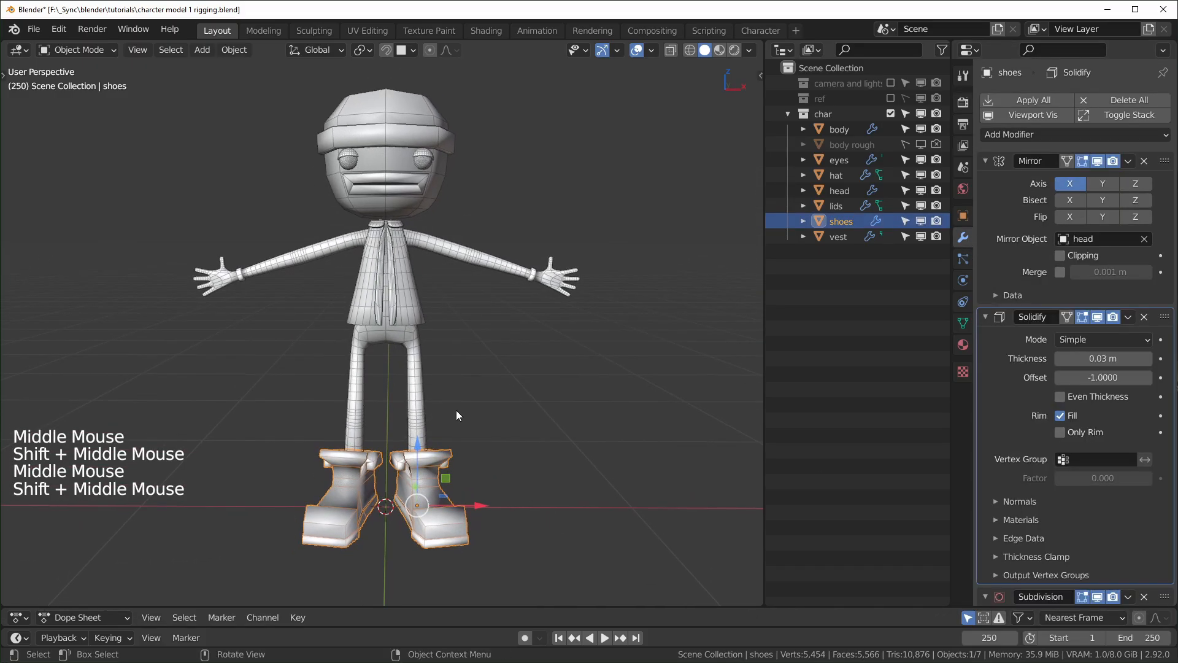
- Try moving the head to test how the shoes mirrored across it respond, and cancel the move
click(382, 174)
key(g)
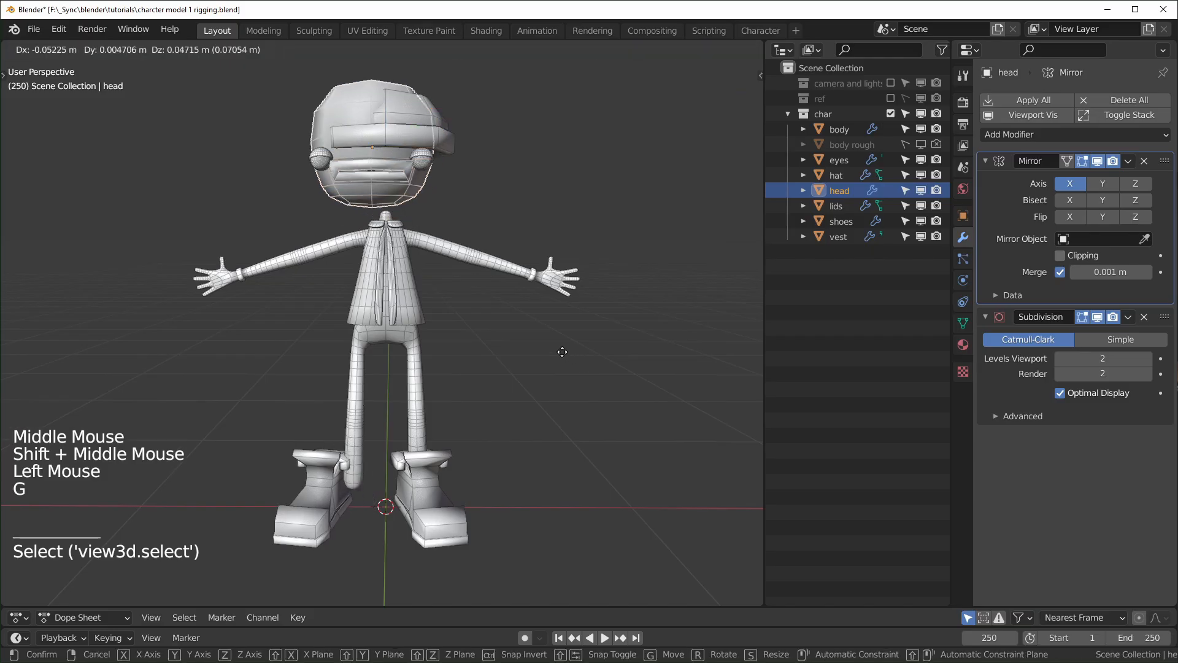
right_click(508, 408)
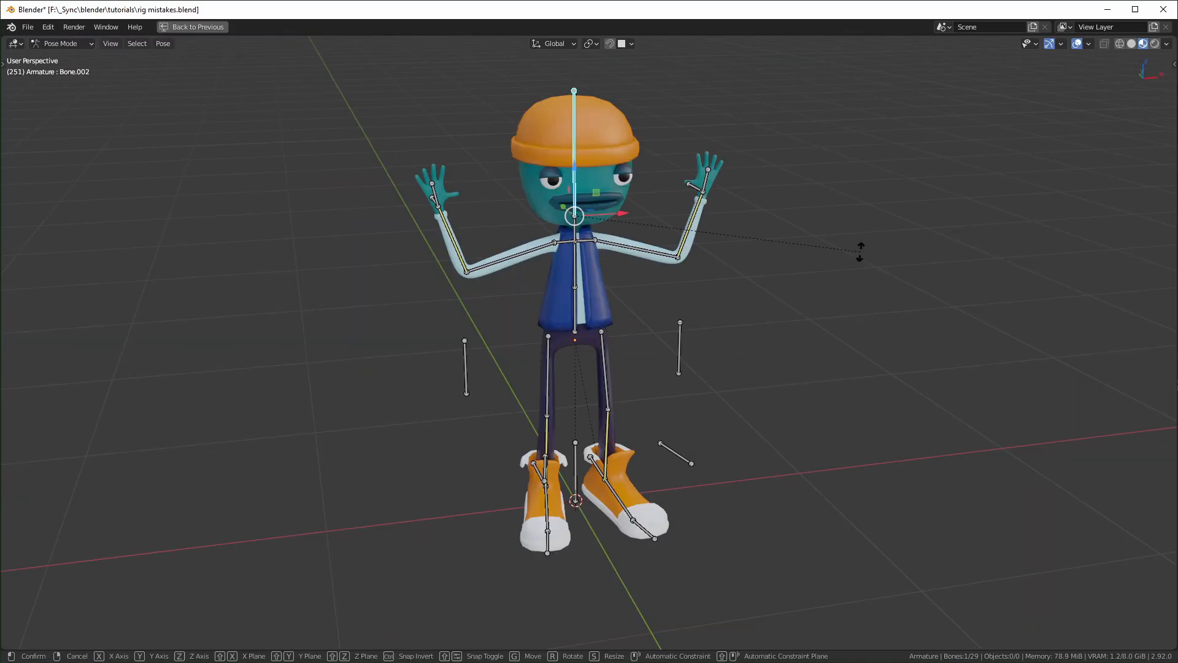
key(r)
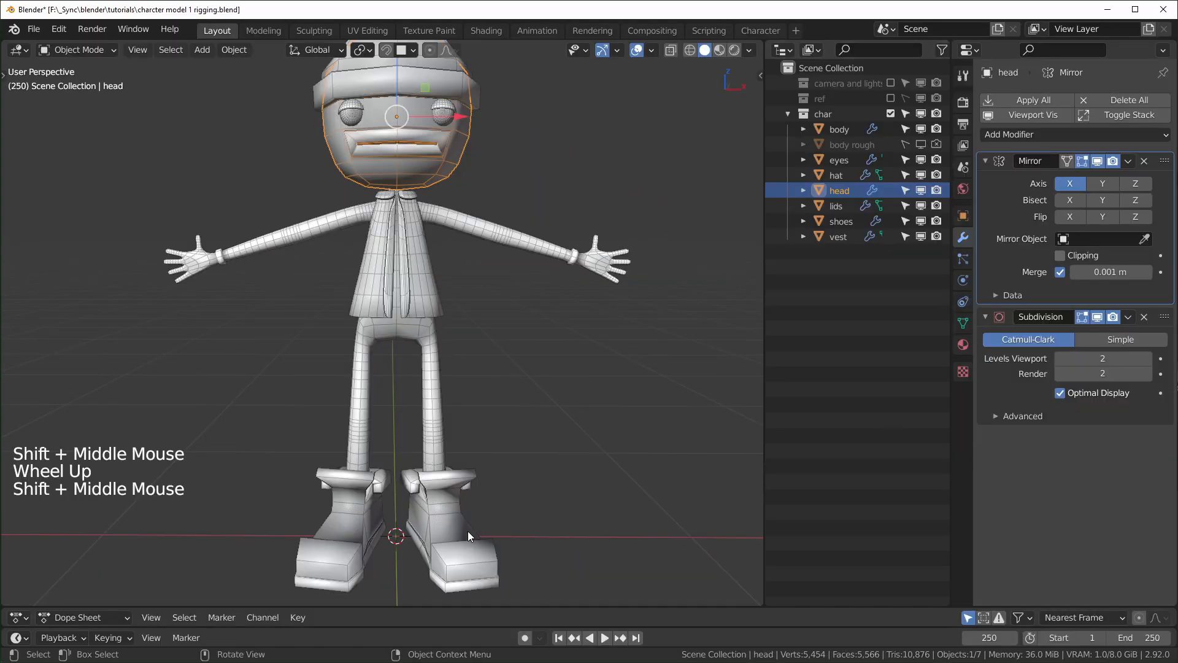
- Remove the head as the Mirror Object from the shoes' Mirror modifier
click(468, 532)
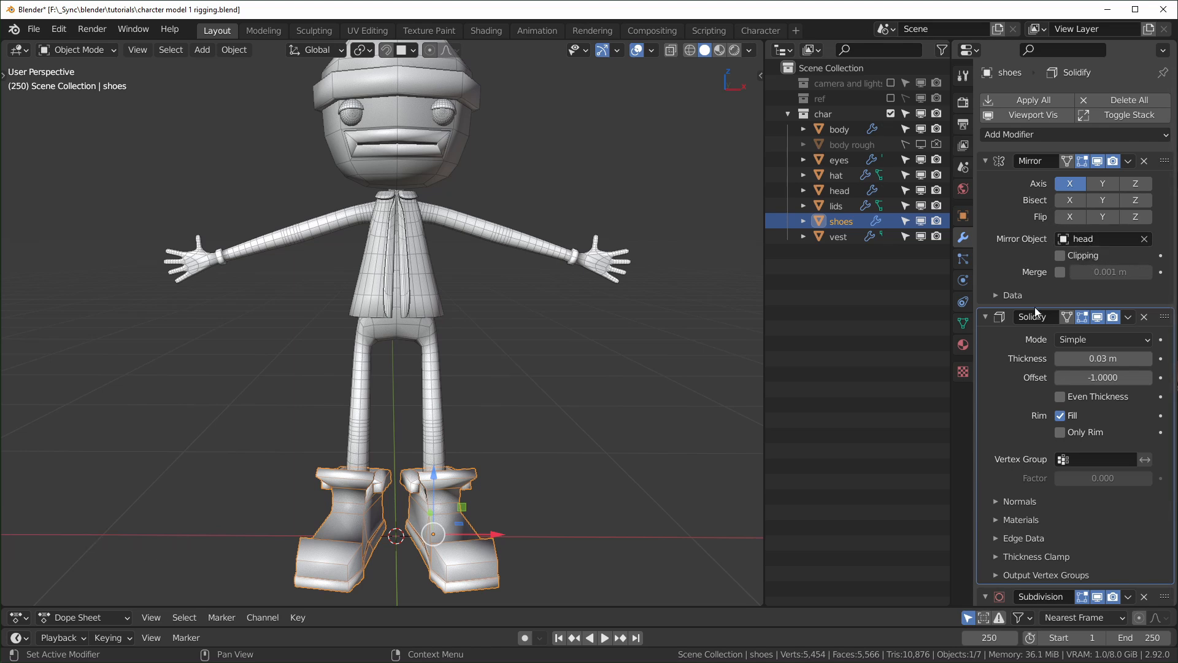
click(1145, 240)
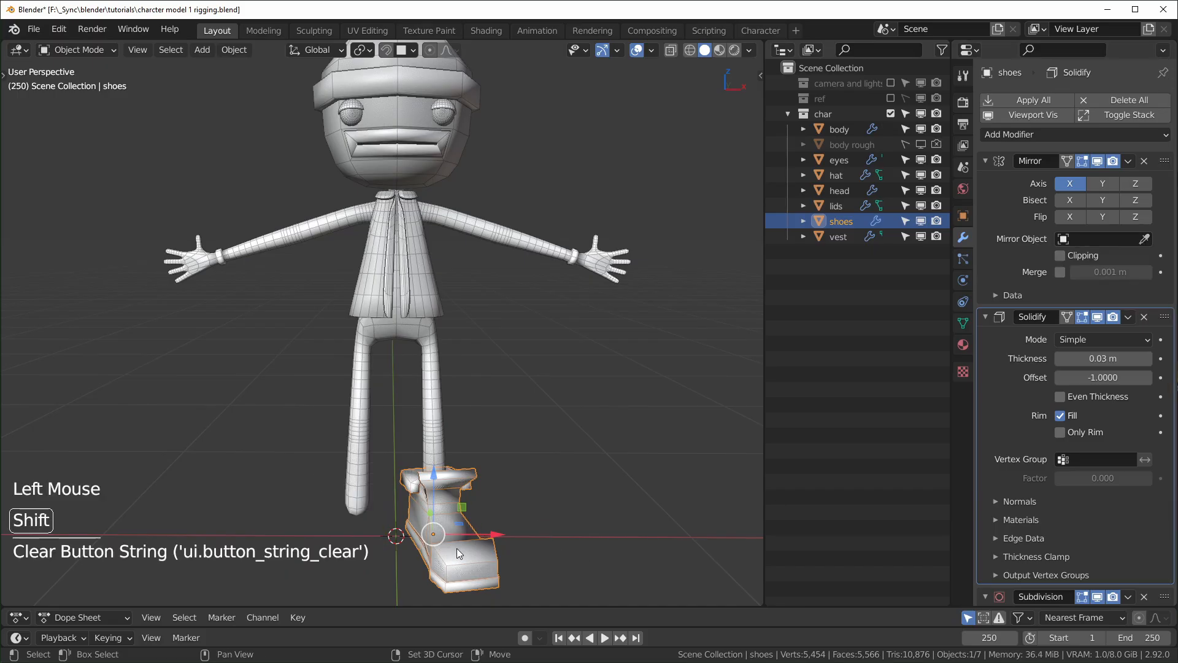
shift+middle_drag(457, 547, 473, 473)
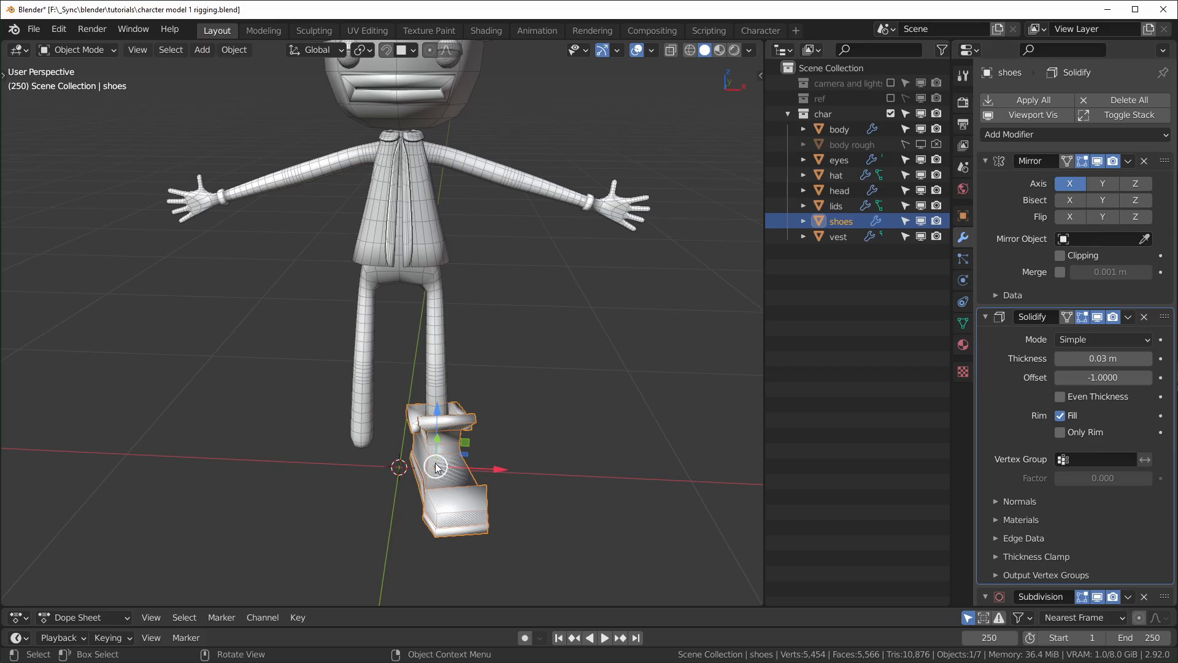
middle_drag(439, 470, 410, 451)
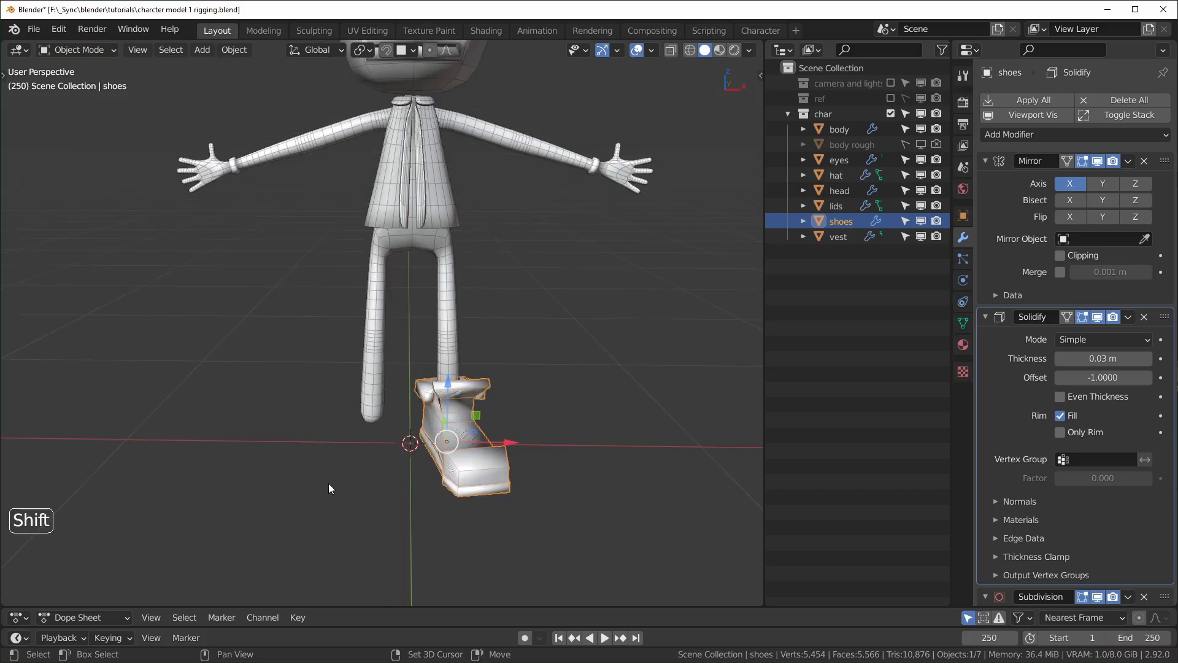
- Snap the 3D cursor to the world origin and set the shoes' origin to the 3D cursor
key(shift+s)
click(203, 540)
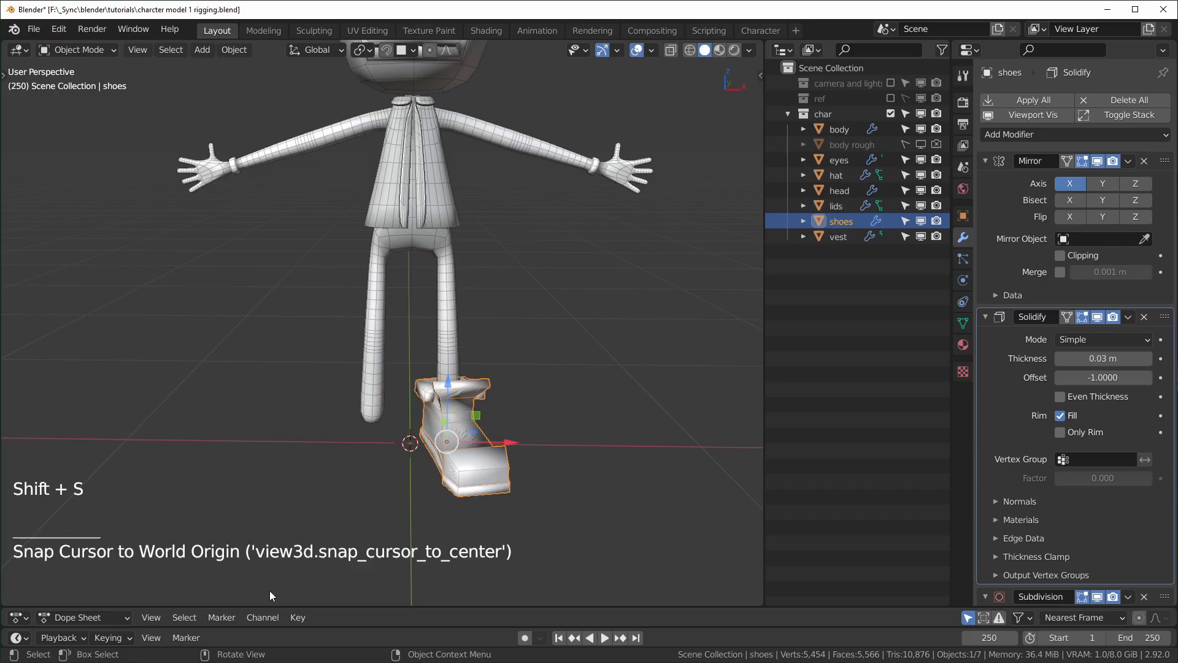
right_click(473, 448)
mouse_move(416, 434)
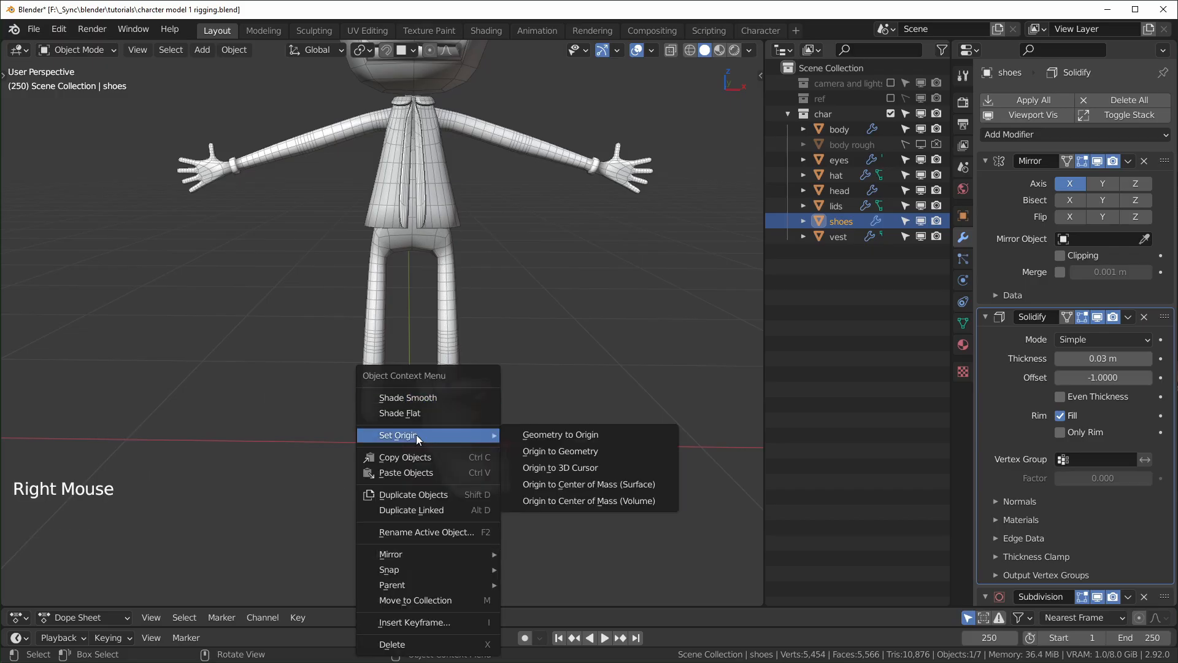
click(569, 467)
- Show the shoes' transform values and examine the Z rotation
scroll(410, 429, up, 1)
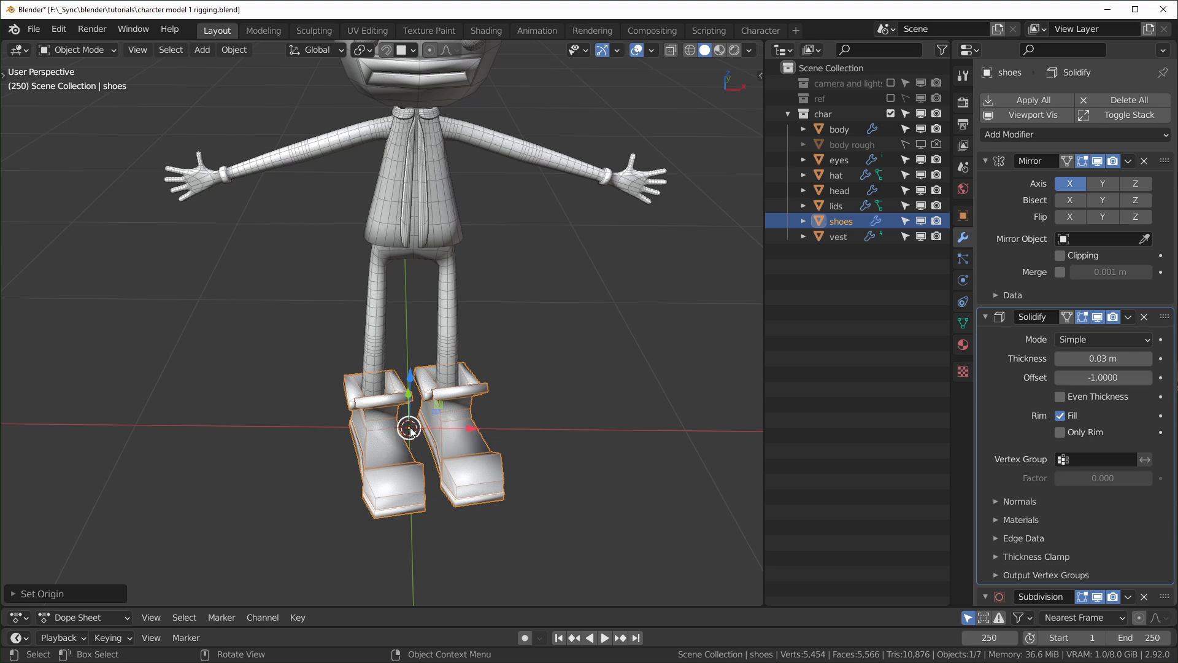
middle_drag(409, 429, 565, 539)
key(n)
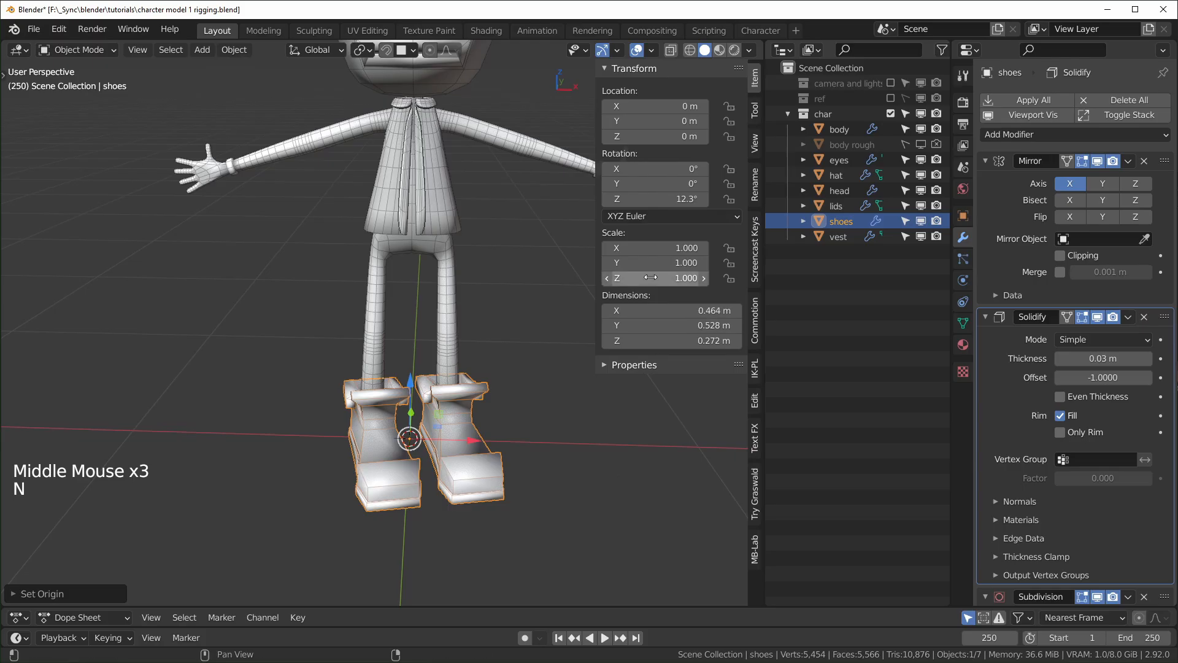
drag(675, 198, 650, 199)
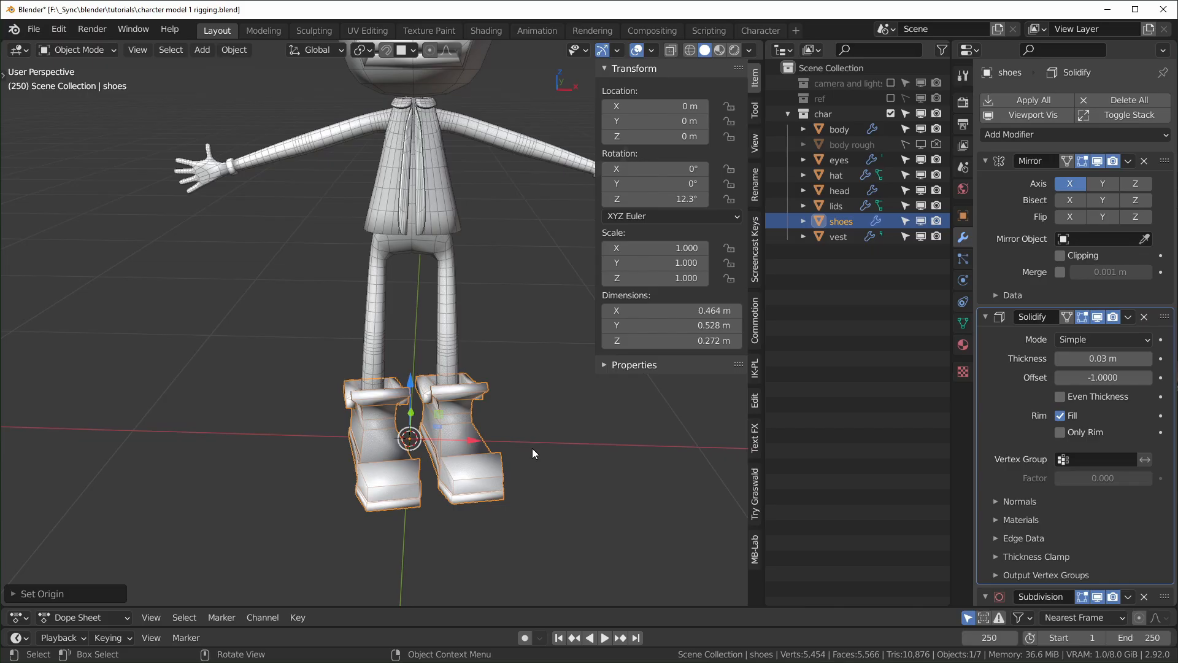
- Try clearing the shoes' rotation, and undo it
key(alt)
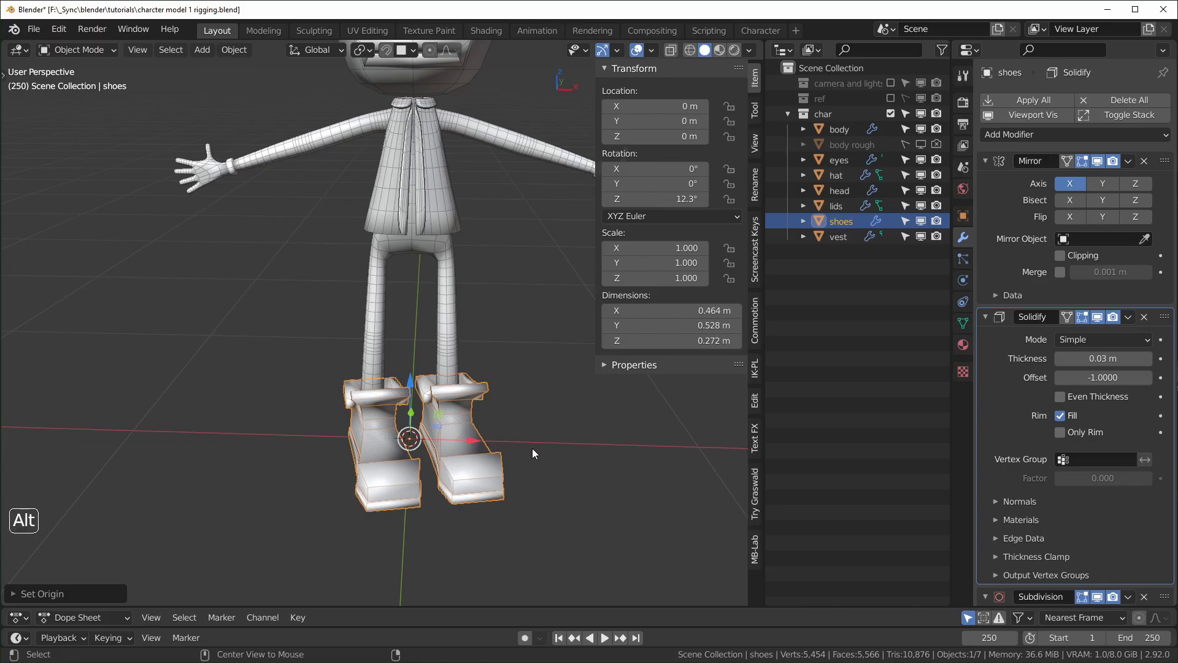
key(alt+r)
key(ctrl+z)
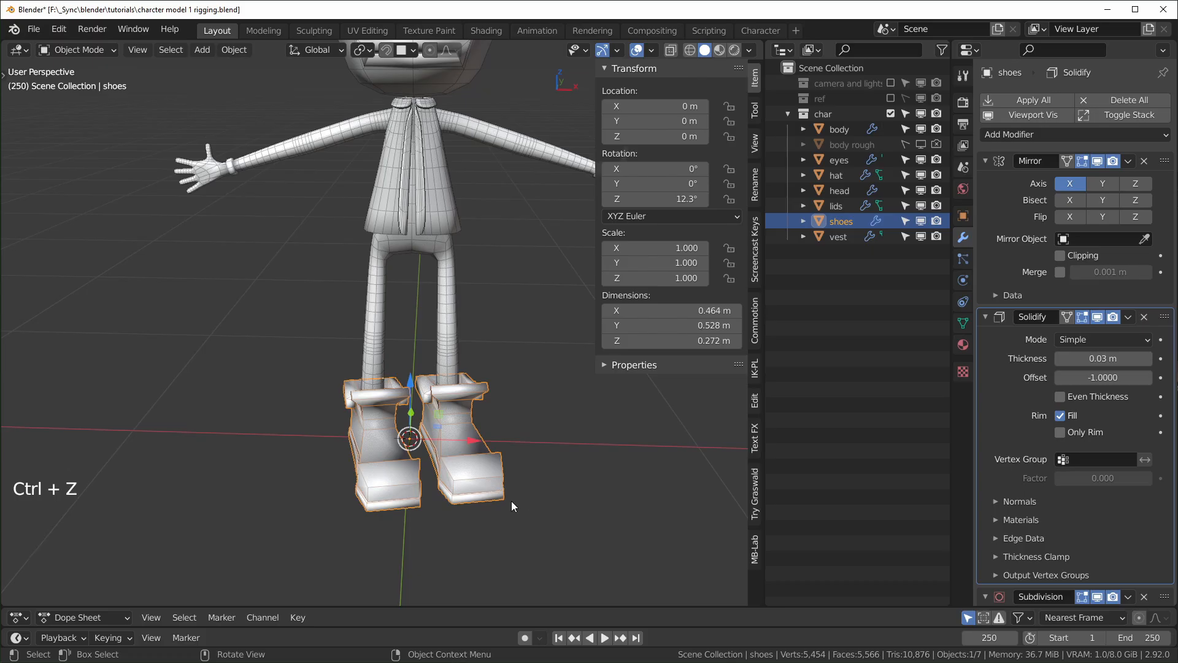
- Apply the shoes' rotation to their mesh data, and hide the transform values
scroll(511, 510, down, 1)
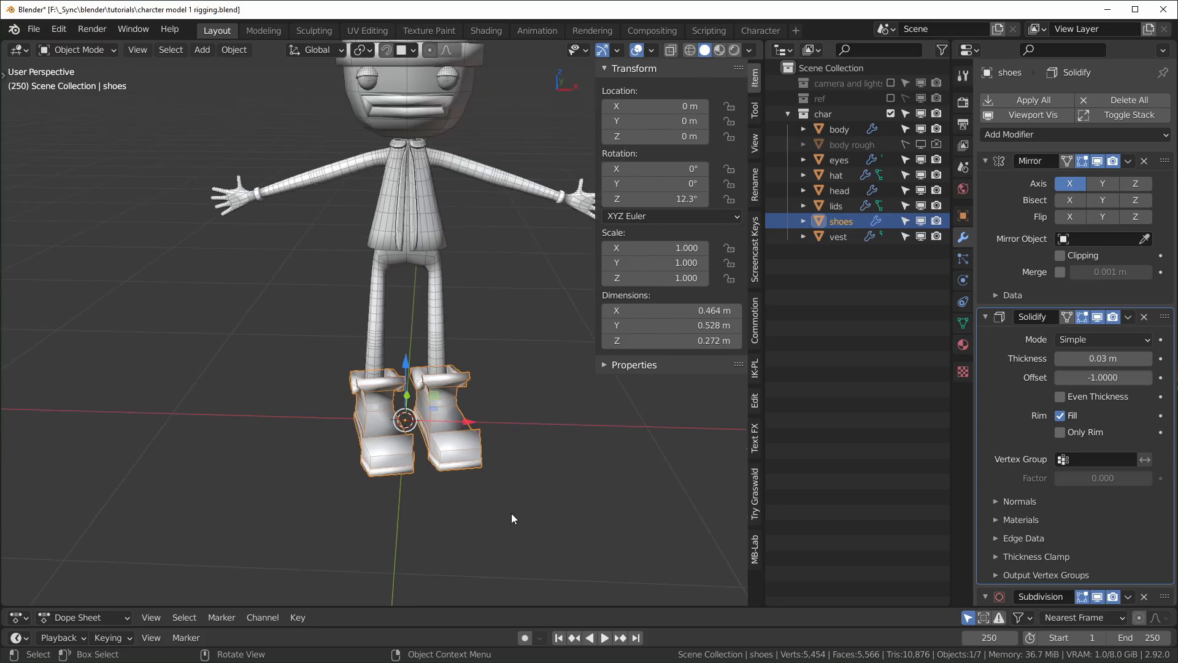
scroll(508, 485, up, 2)
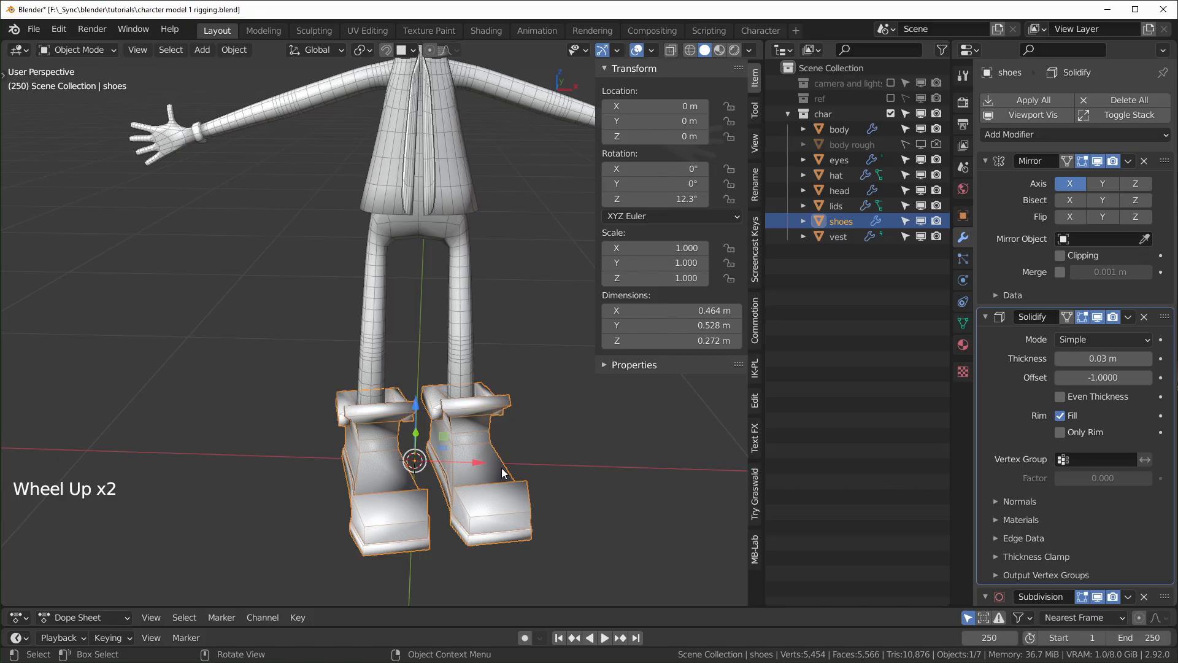
key(ctrl+a)
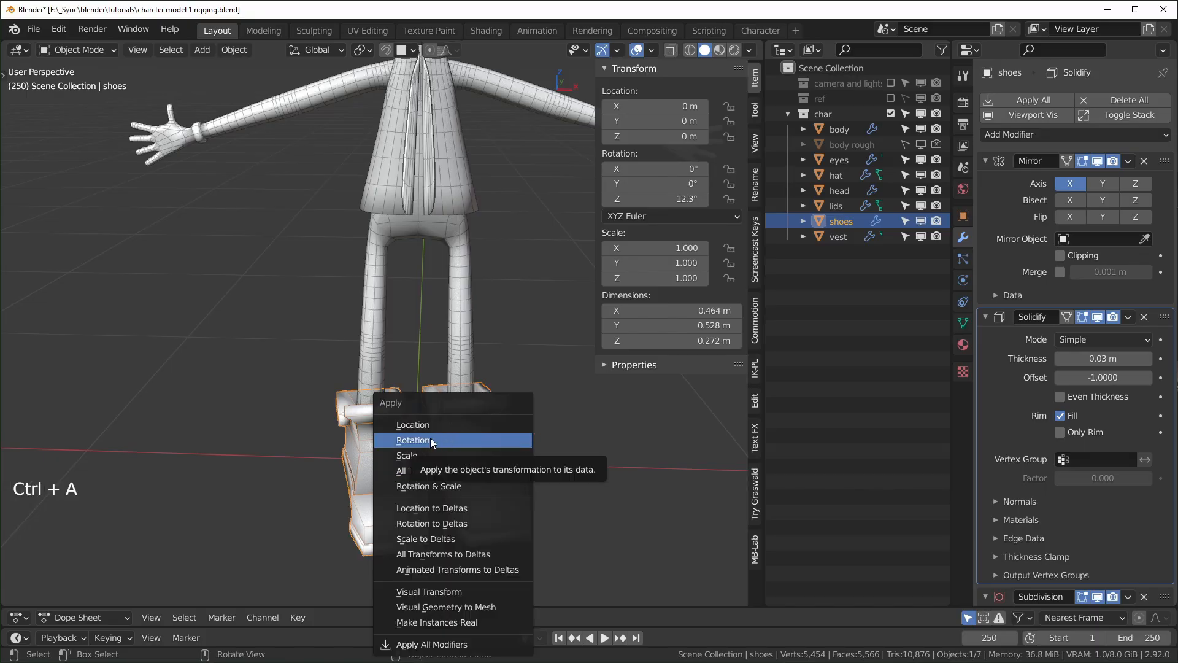
click(429, 437)
scroll(369, 473, down, 4)
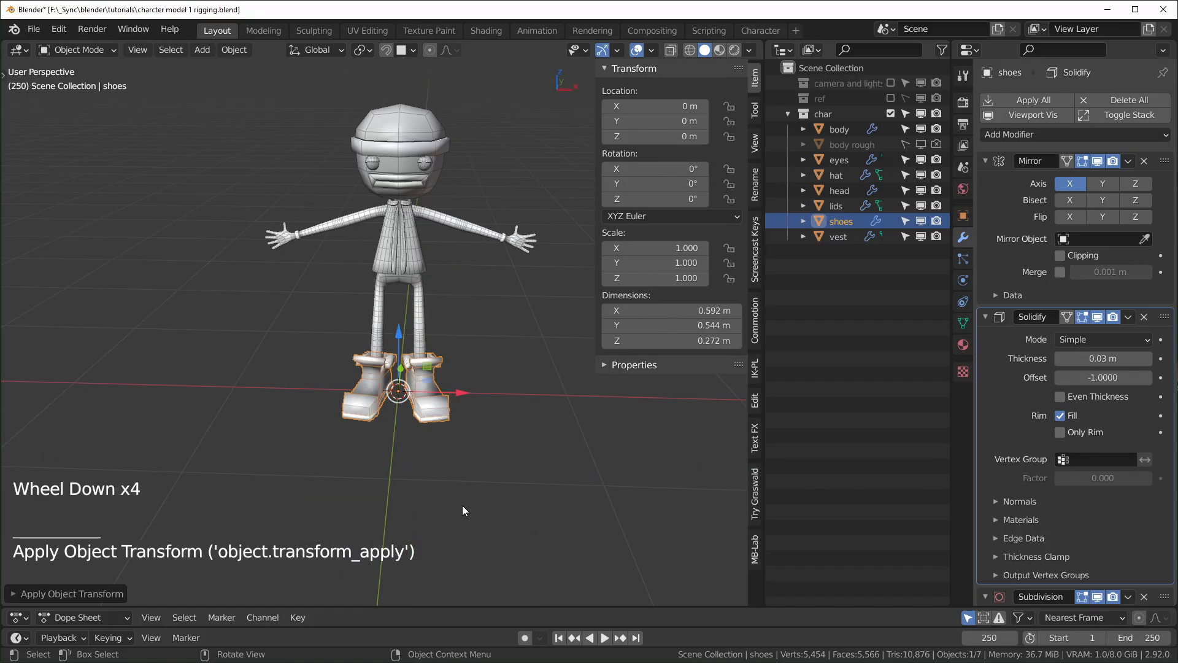
middle_drag(462, 506, 492, 492)
key(n)
scroll(439, 495, up, 2)
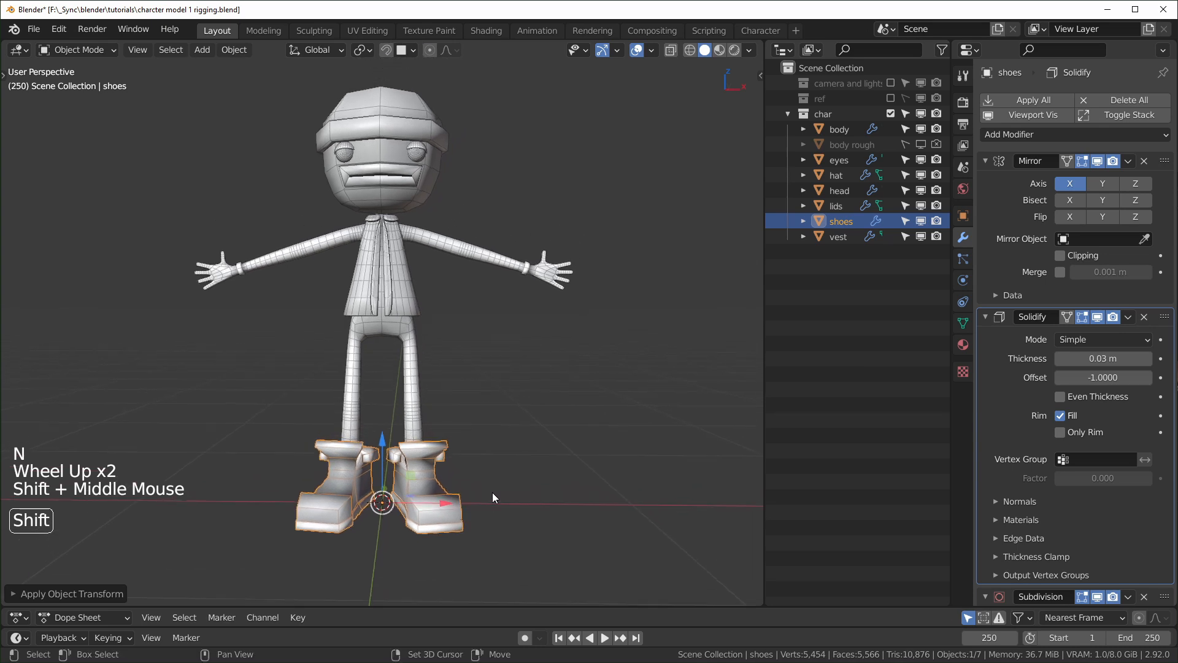
middle_drag(462, 394, 459, 406)
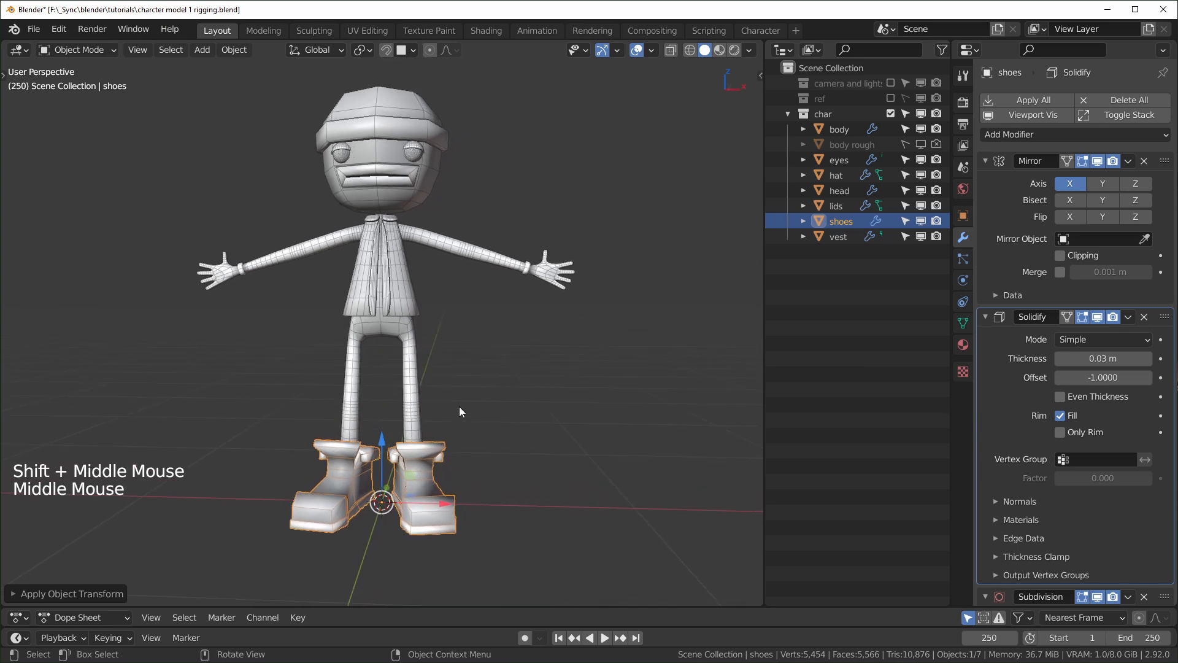
- Add a single-bone armature at the world origin, with the character seen from the front
key(KP_1)
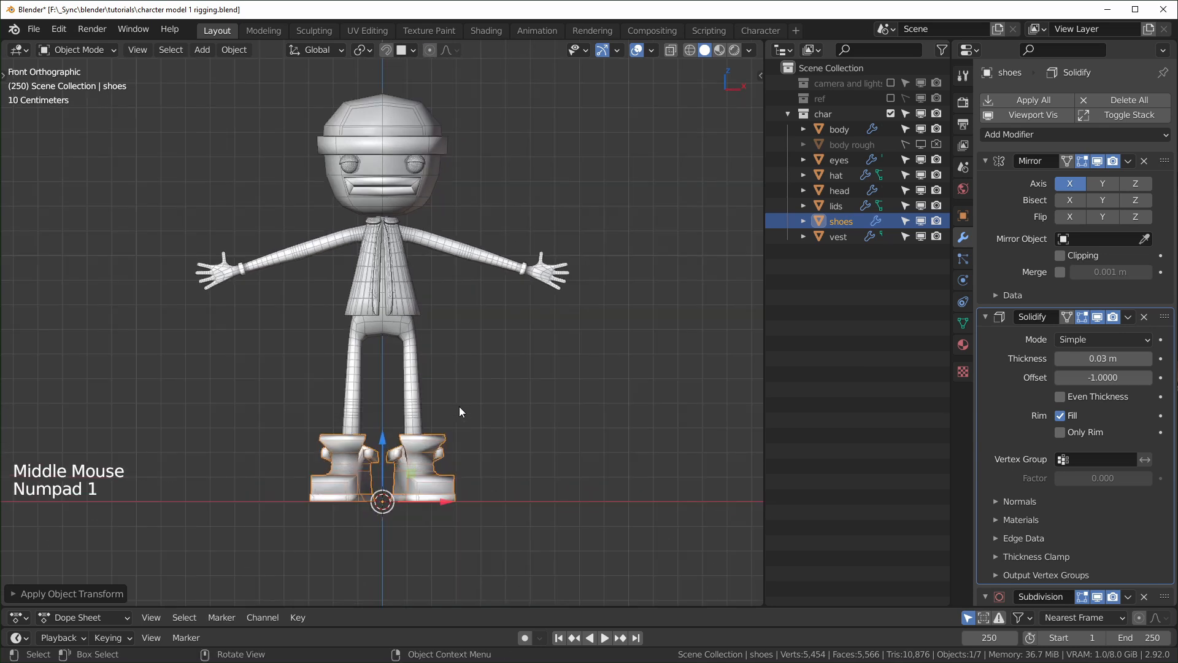
shift+middle_drag(483, 371, 552, 428)
scroll(509, 425, up, 1)
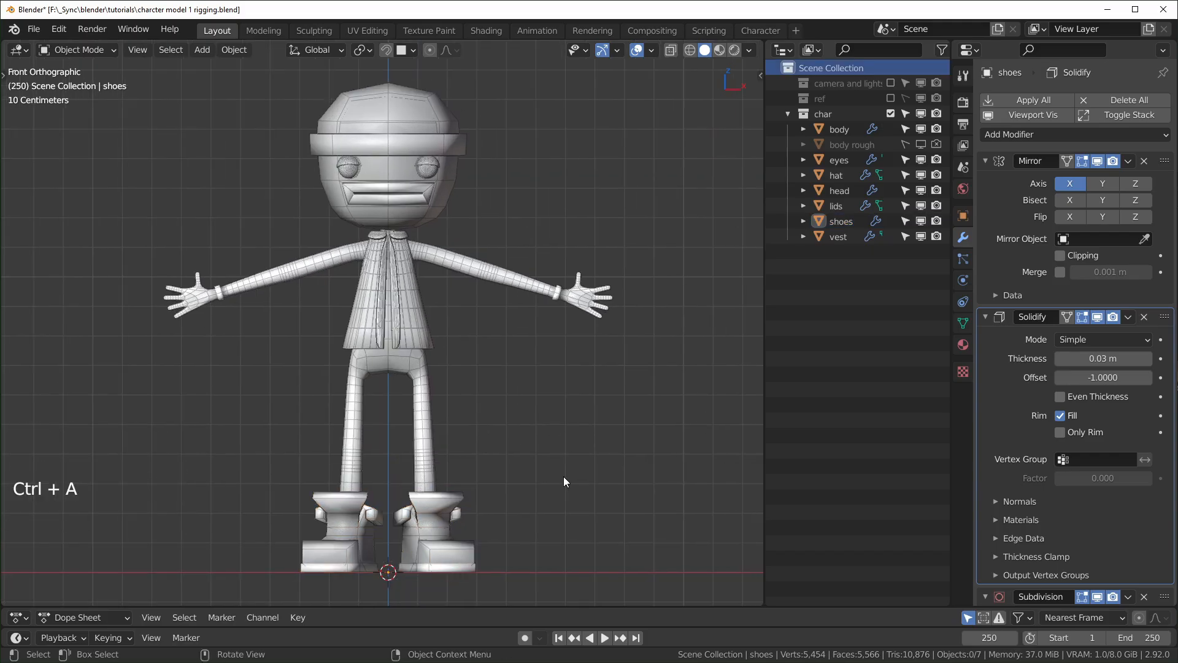
key(shift+a)
mouse_move(554, 464)
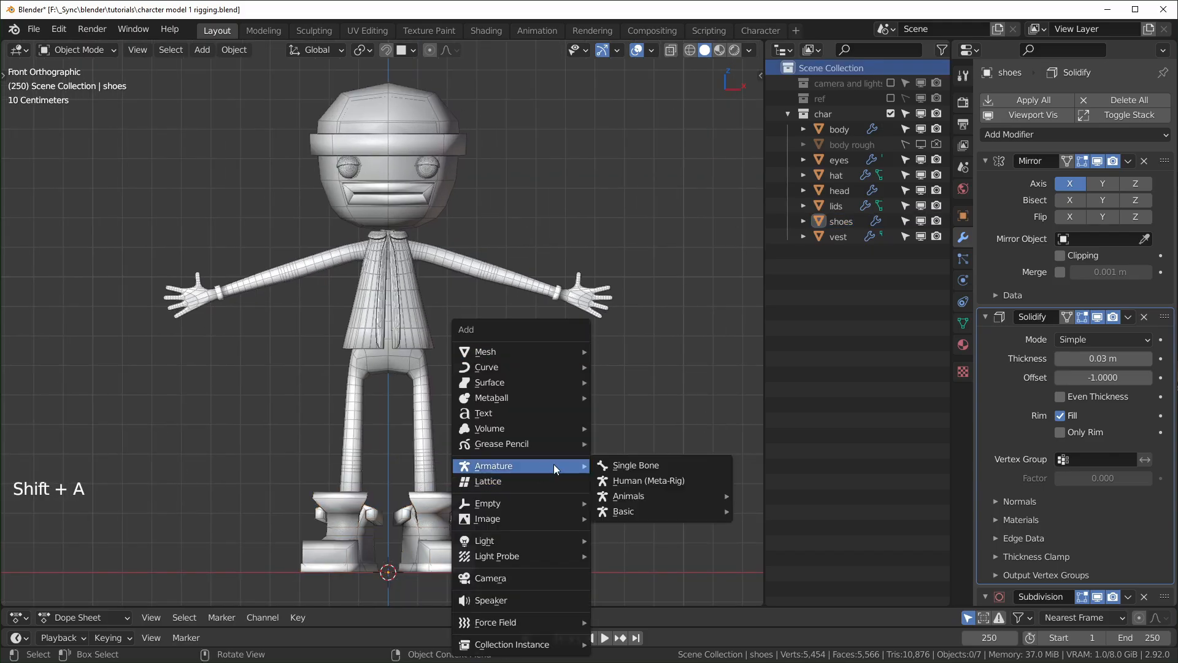
click(649, 464)
middle_drag(649, 464, 469, 503)
middle_drag(477, 297, 463, 416)
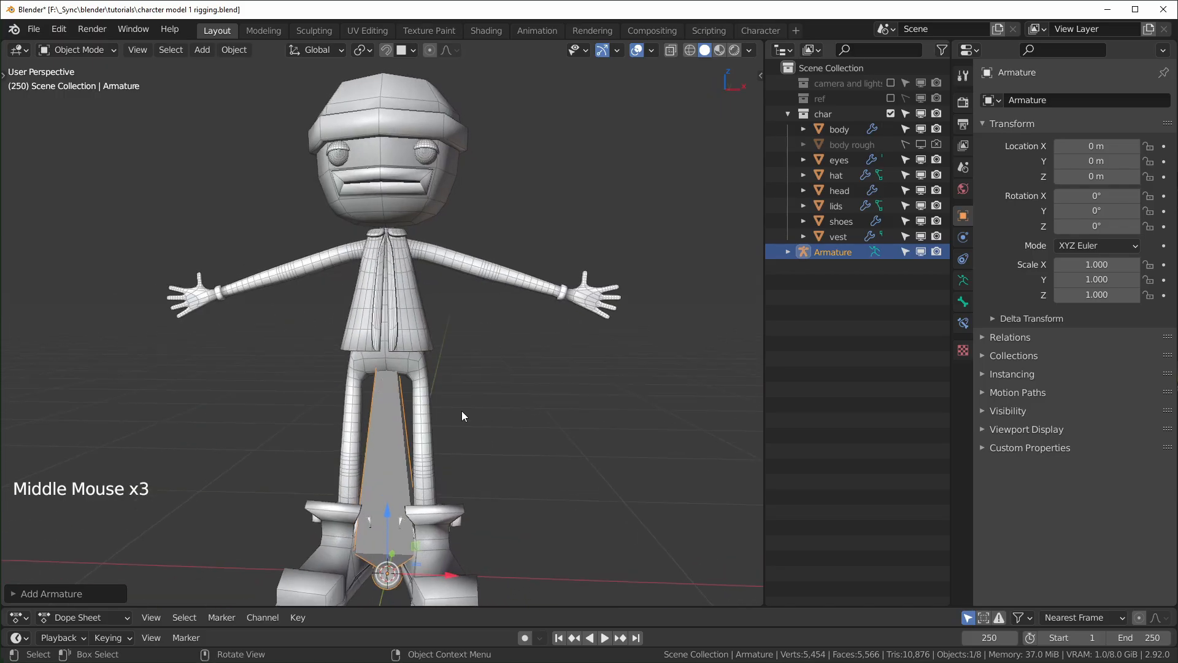
key(KP_1)
click(383, 409)
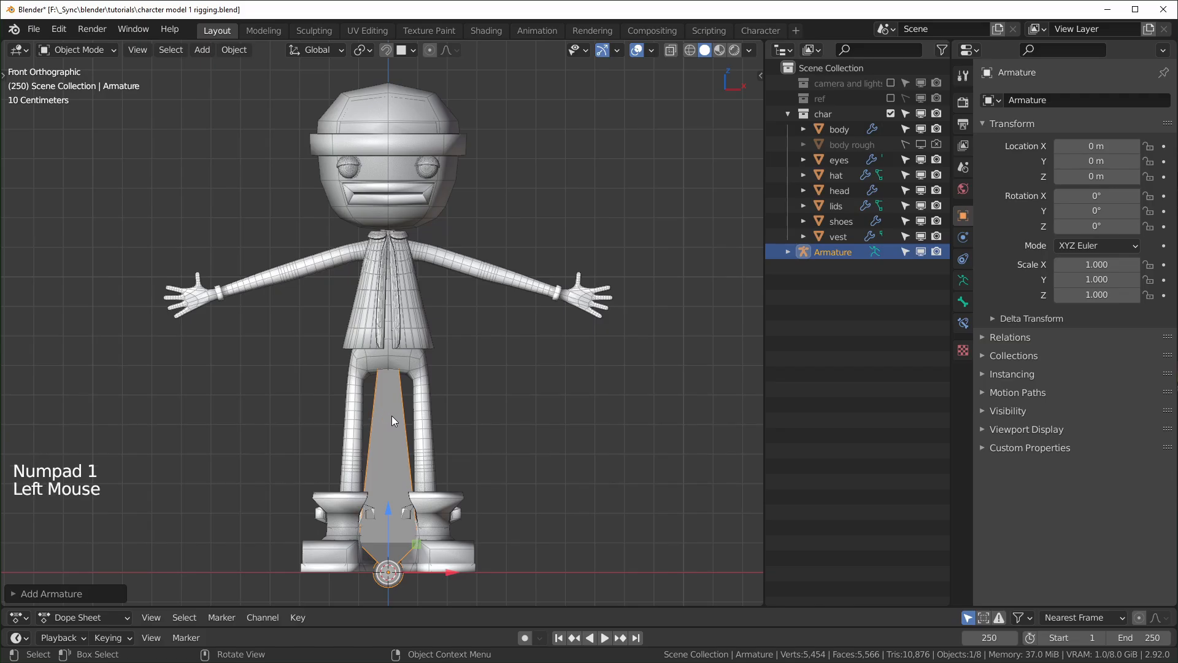
- Keep the armature's display type as Octahedral and make it draw In Front of the character mesh
click(967, 285)
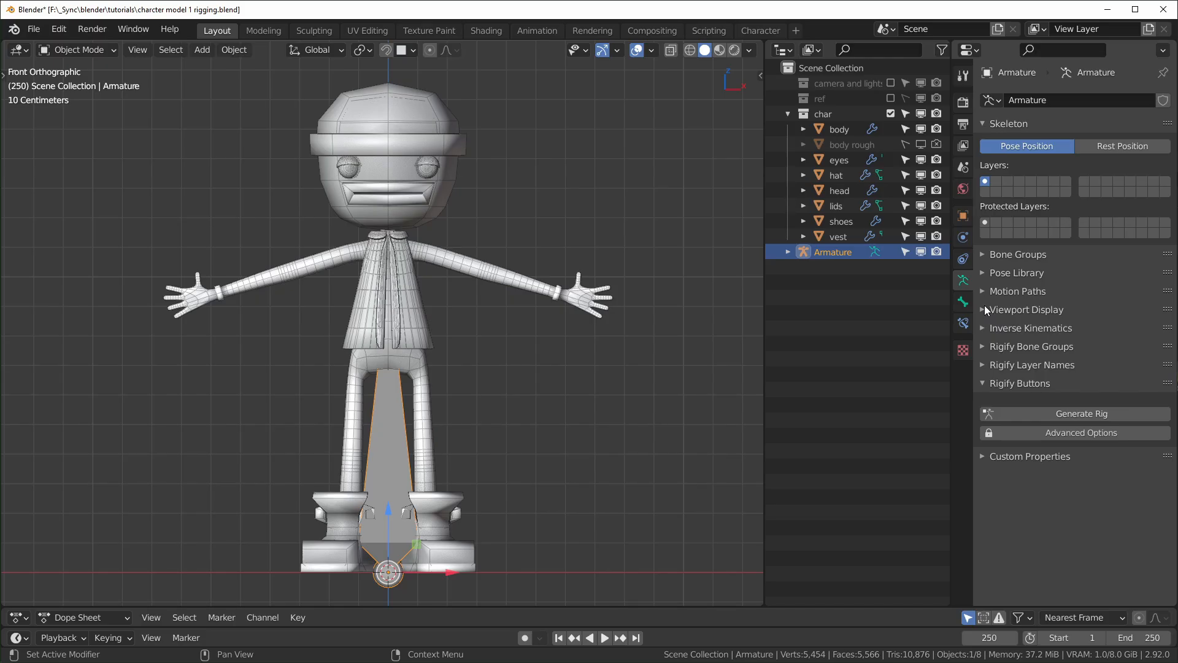
click(985, 307)
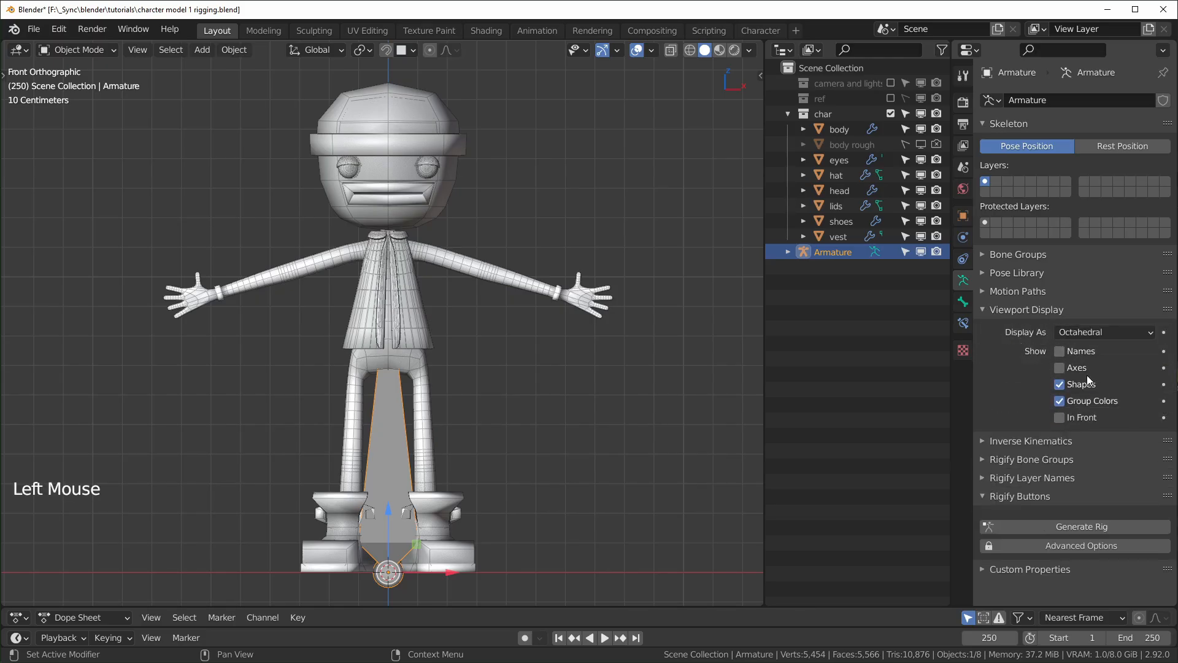
click(1092, 332)
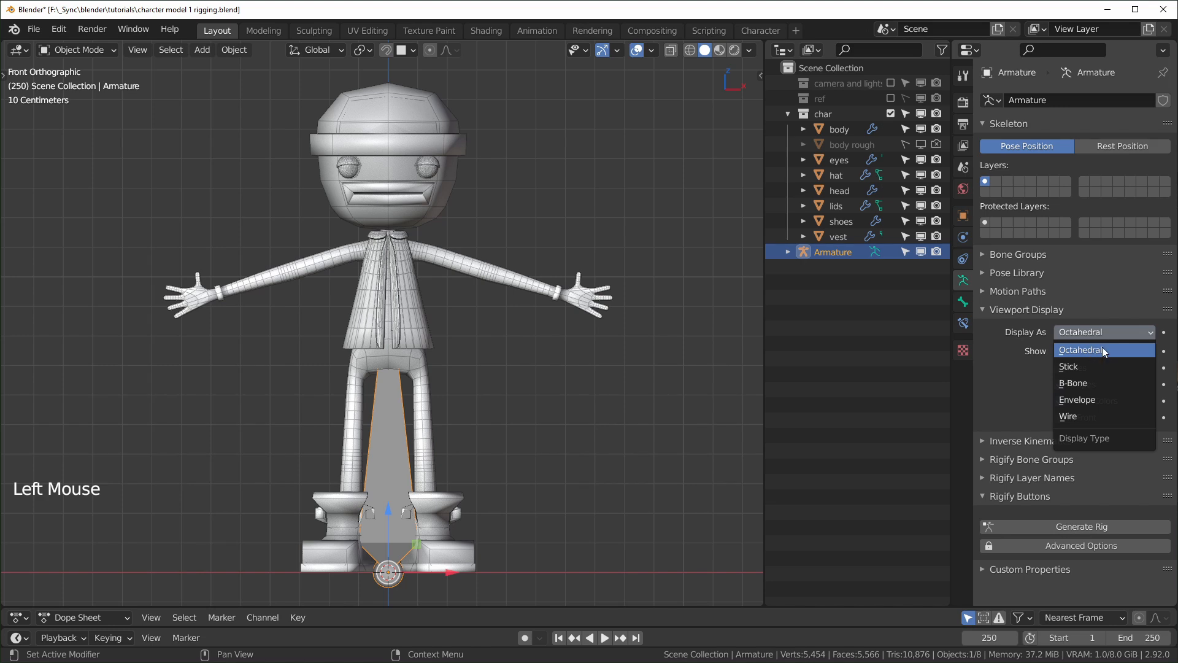
click(1095, 350)
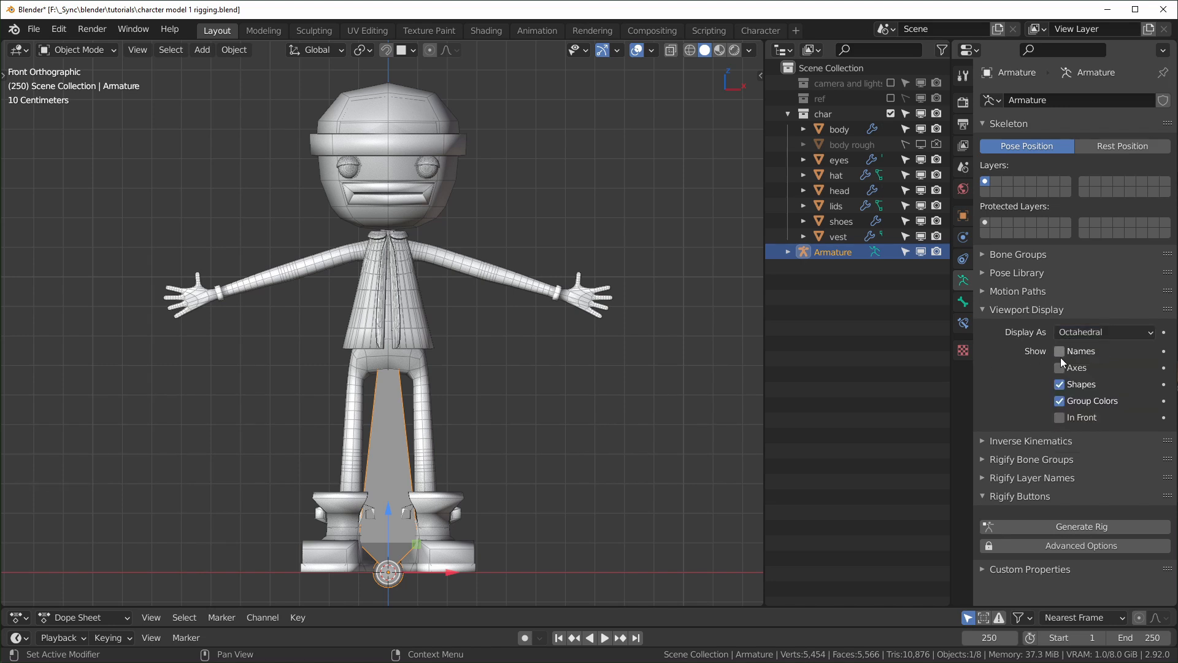
click(1059, 417)
mouse_move(380, 392)
middle_down()
mouse_move(532, 392)
mouse_move(297, 392)
mouse_move(381, 404)
mouse_move(640, 395)
mouse_move(436, 392)
mouse_move(348, 318)
mouse_move(473, 333)
middle_up()
scroll(473, 332, up, 1)
middle_click(472, 333)
scroll(472, 332, down, 1)
key(KP_1)
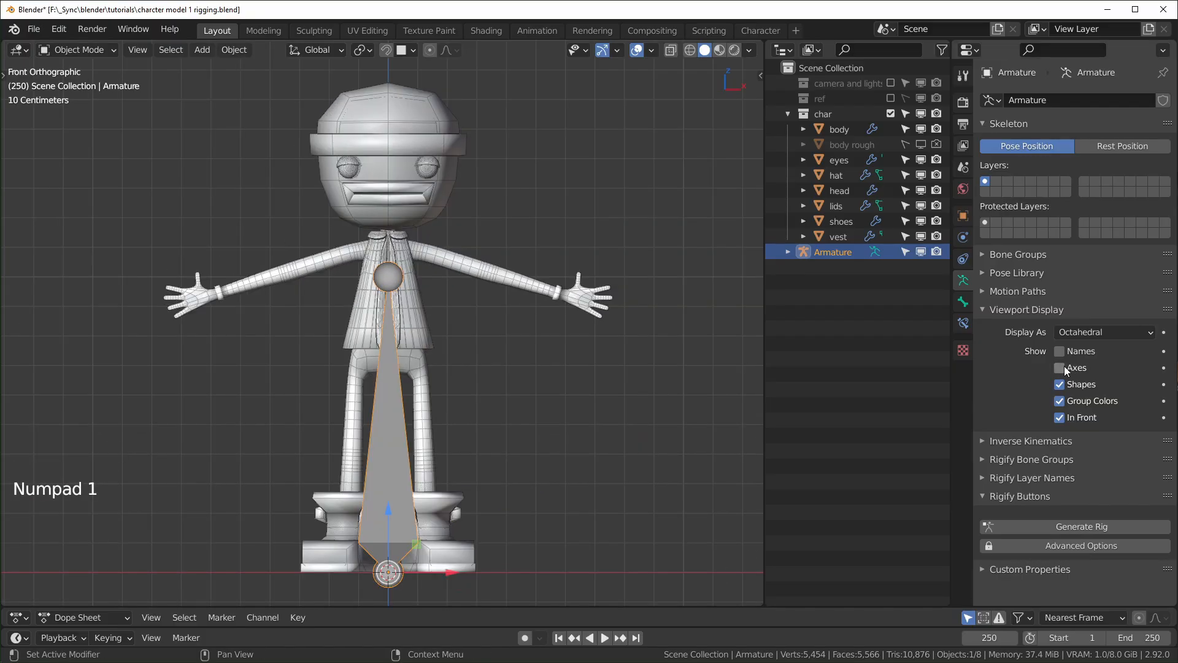
- Show bone axes and names in the armature's viewport display
click(1065, 368)
click(1056, 351)
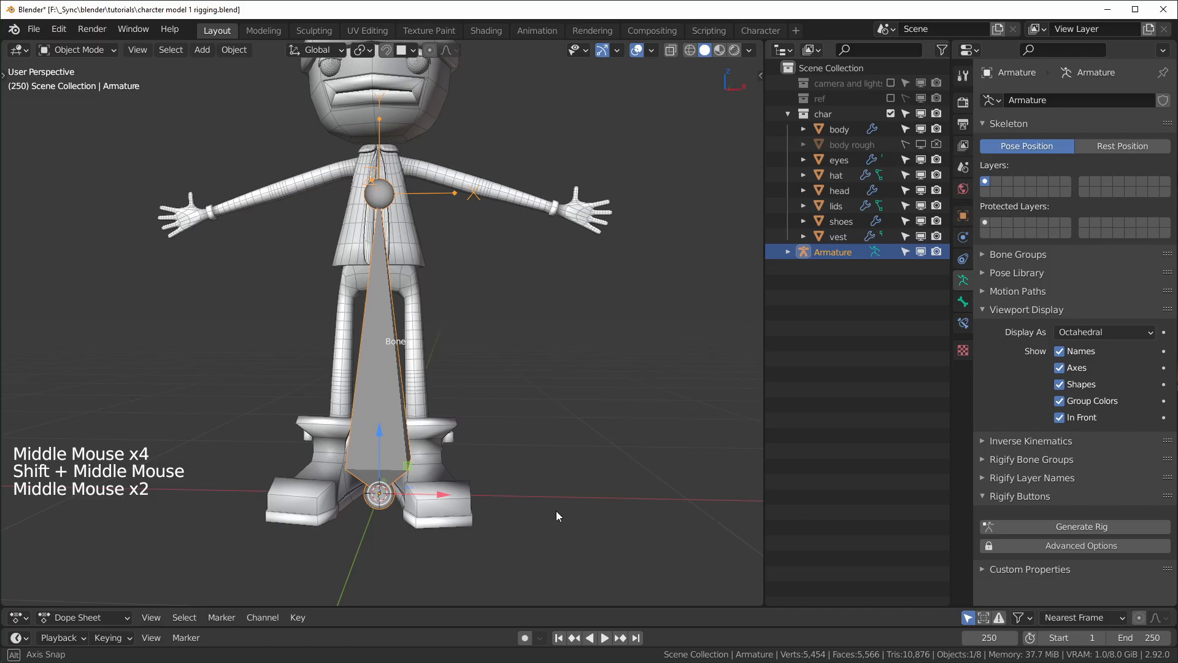
middle_drag(556, 510, 557, 511)
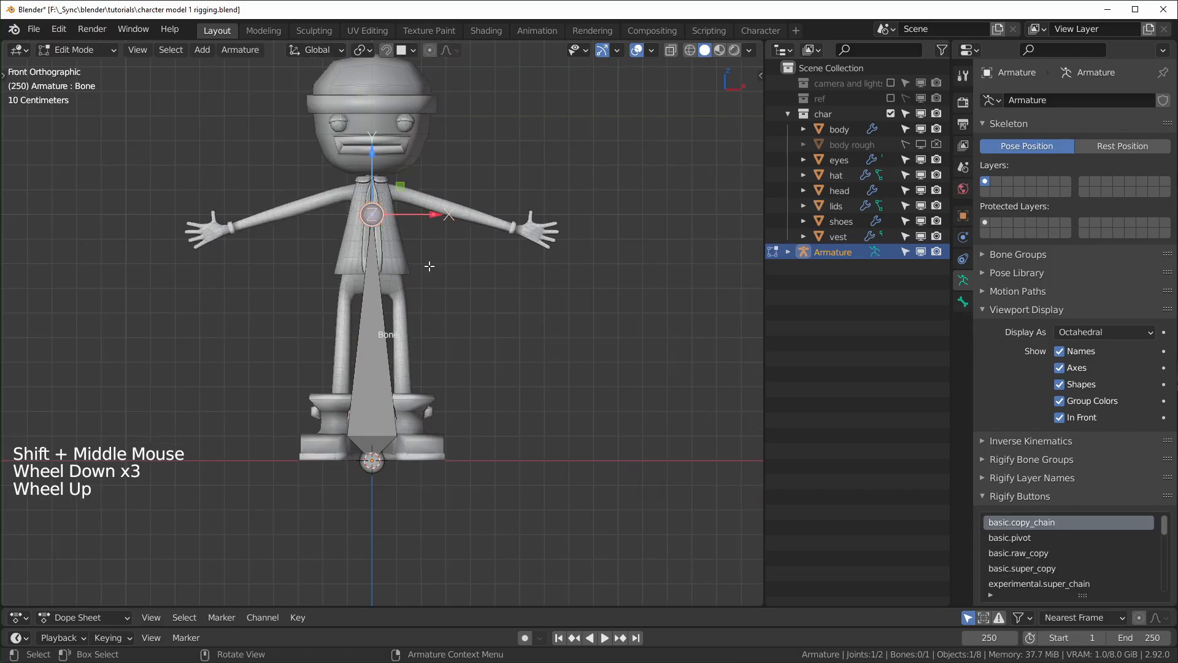
- With the armature in Edit Mode, turn on X-ray and move the bone's root joint straight up to the hips
click(671, 50)
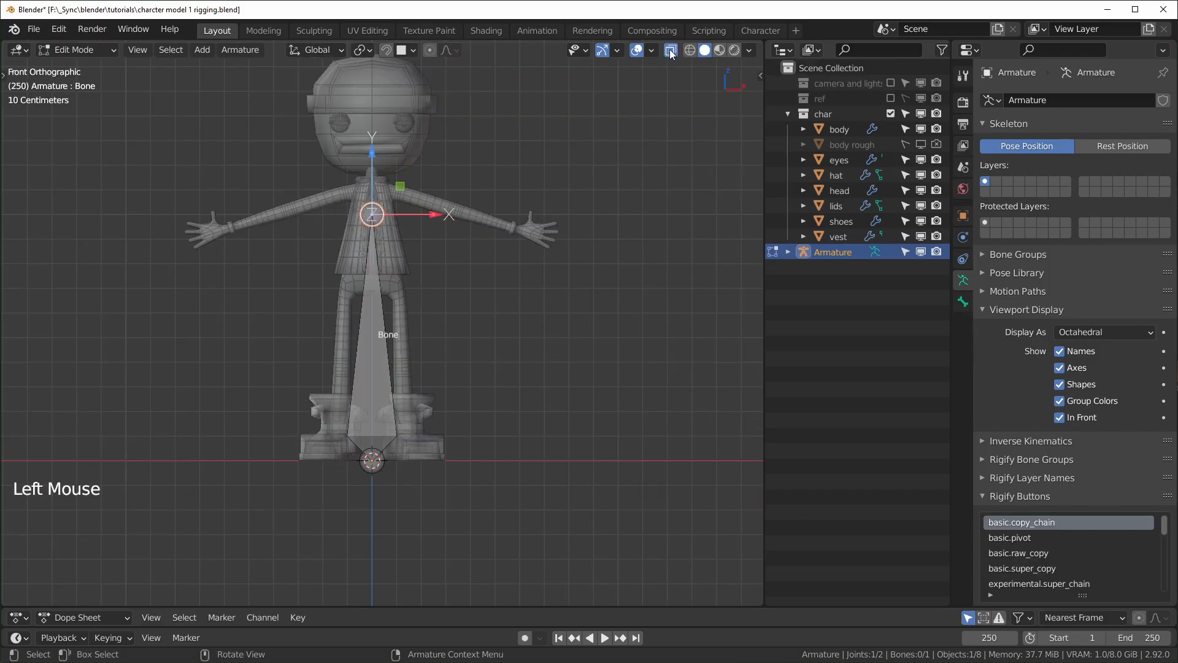
click(380, 460)
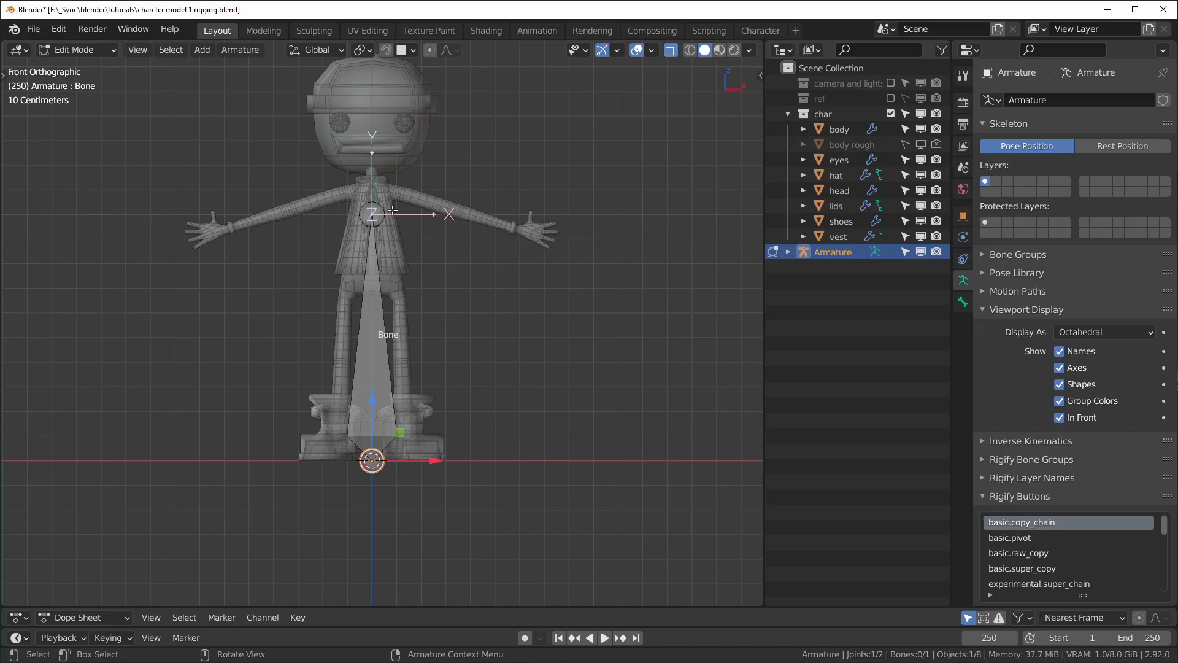
scroll(388, 390, up, 2)
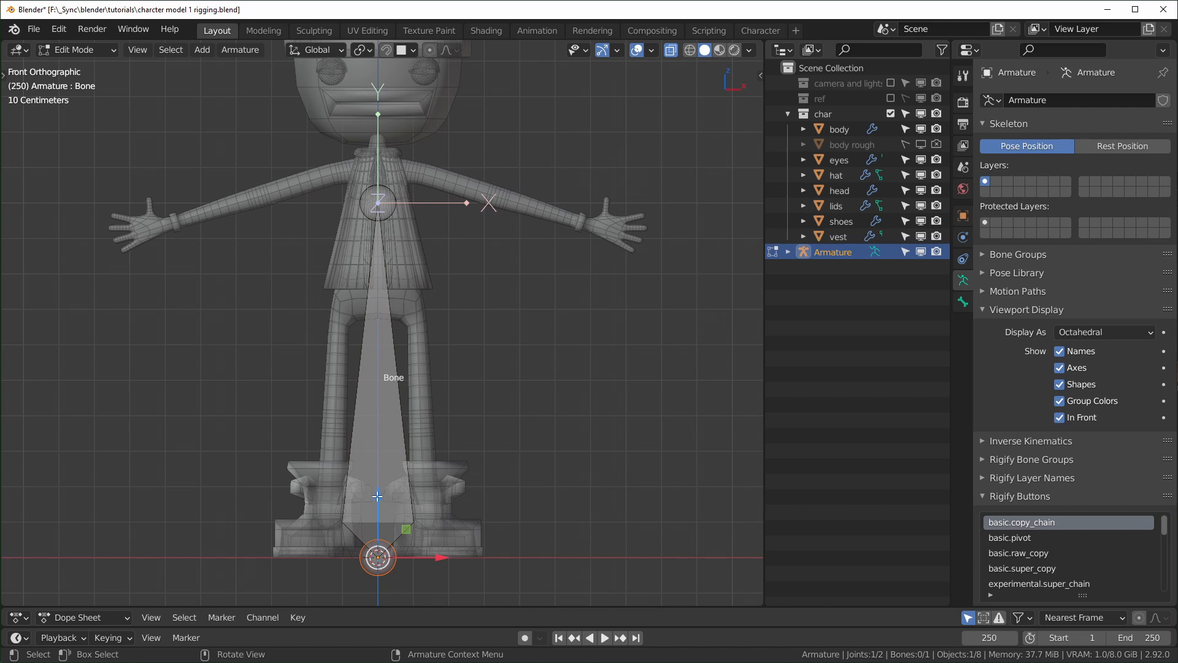
drag(384, 502, 390, 239)
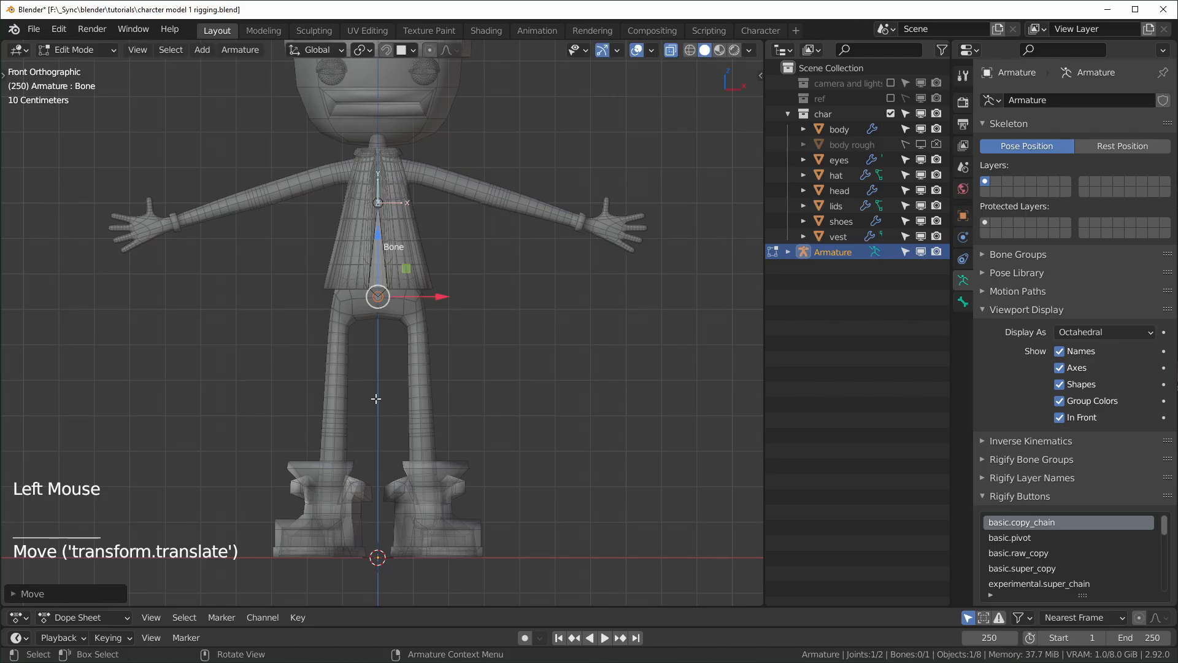
- Move the bone's tip straight up to shoulder height, just below the vest collar
scroll(343, 309, up, 2)
shift+middle_drag(343, 309, 354, 422)
scroll(428, 390, up, 2)
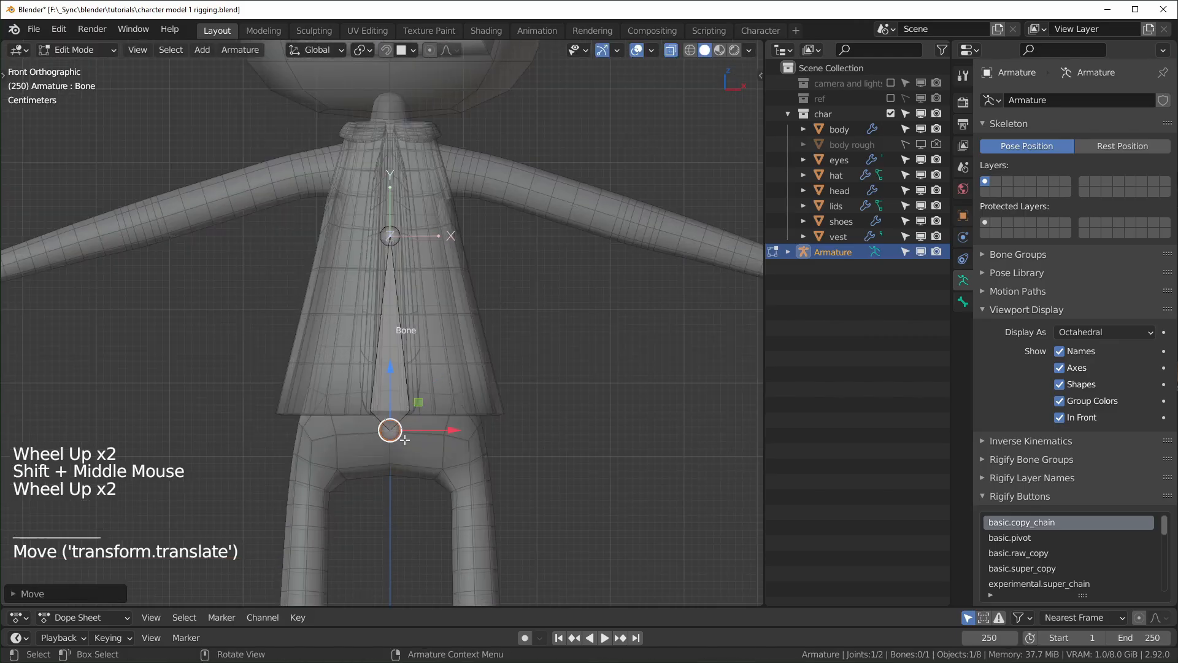
shift+scroll(428, 391, up, 1)
shift+middle_drag(428, 390, 437, 424)
click(387, 287)
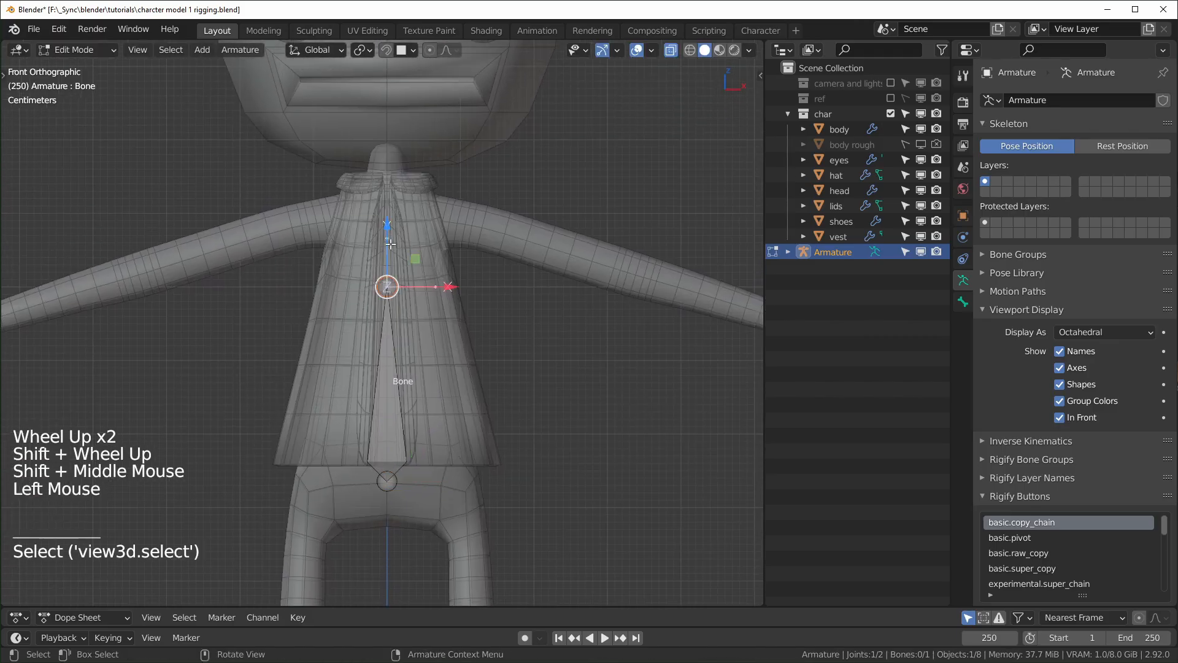
drag(390, 244, 390, 170)
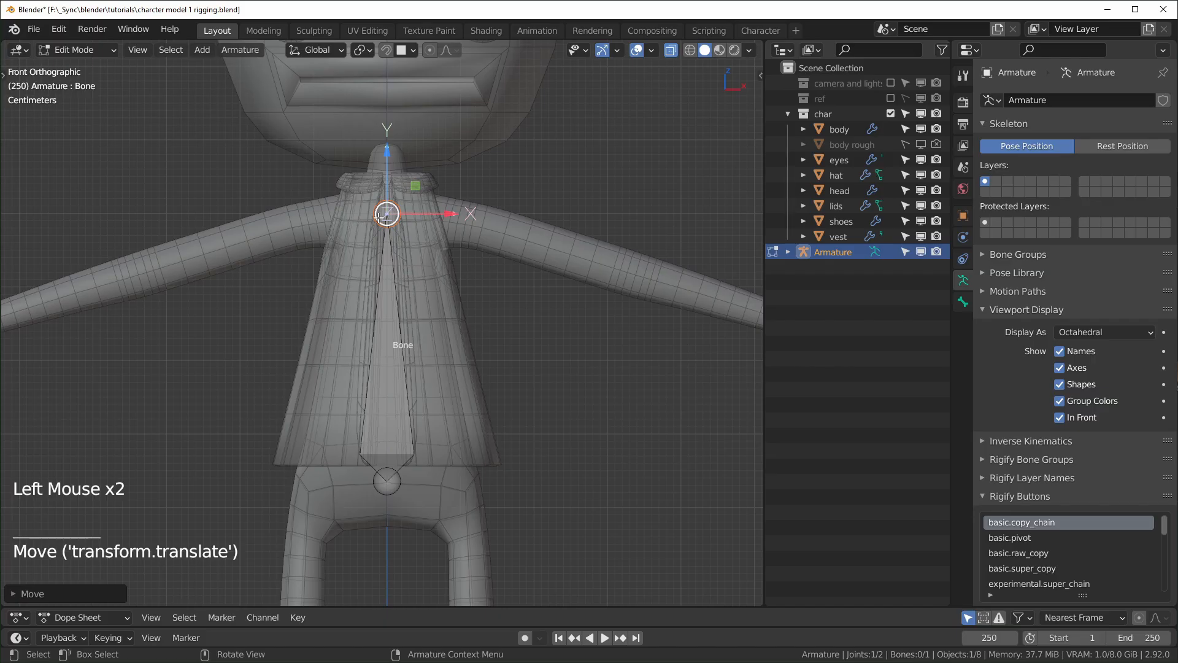
- Extrude a neck bone about 0.1 m straight up from the torso bone's tip to the base of the head
scroll(379, 215, up, 1)
shift+middle_drag(415, 287, 392, 405)
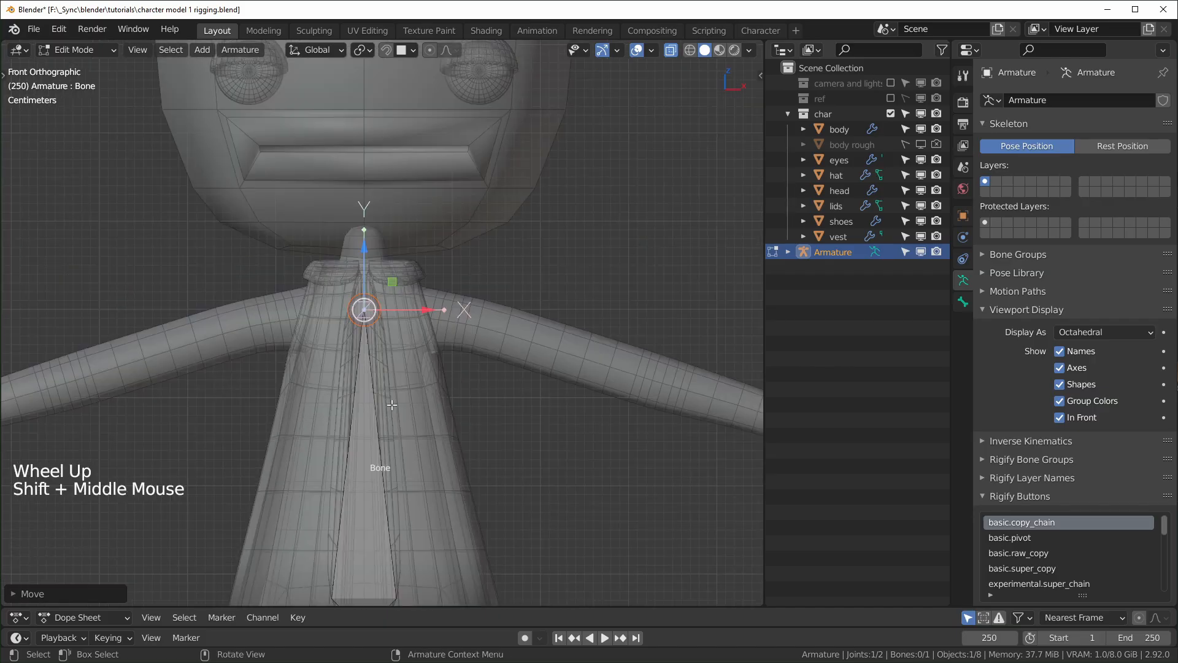
key(e)
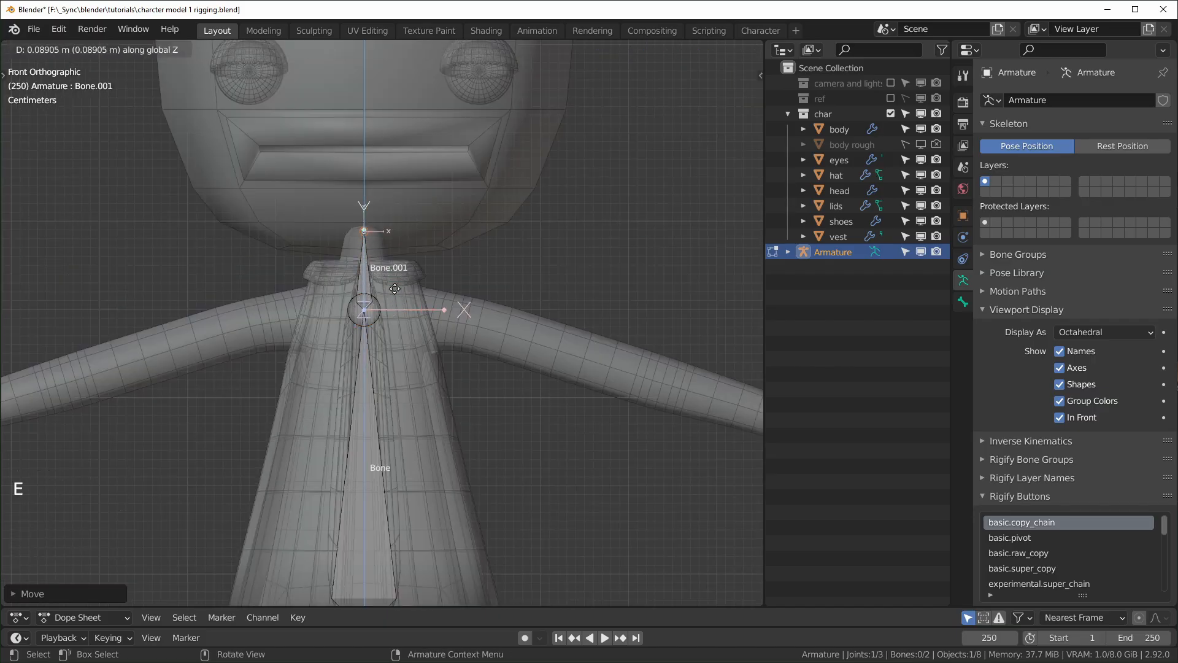
click(393, 257)
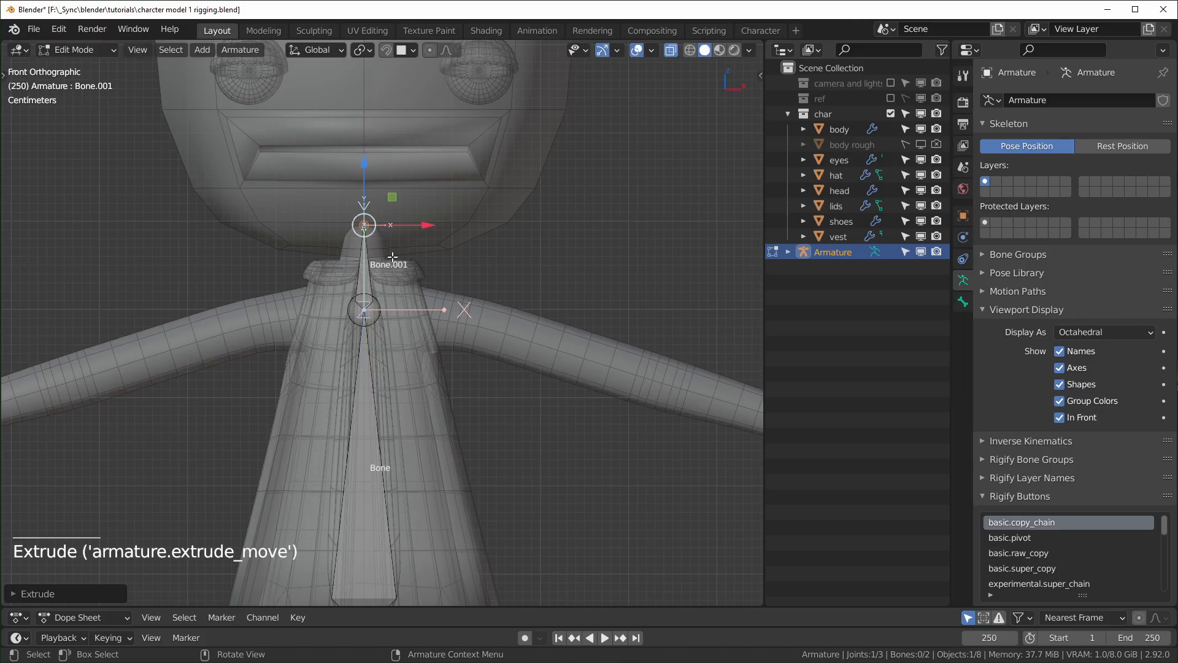
- Extrude a head bone about 0.49 m straight up from the neck bone's tip to just above the top of the head
shift+middle_drag(393, 256, 397, 276)
scroll(405, 325, down, 2)
shift+middle_drag(419, 376, 426, 430)
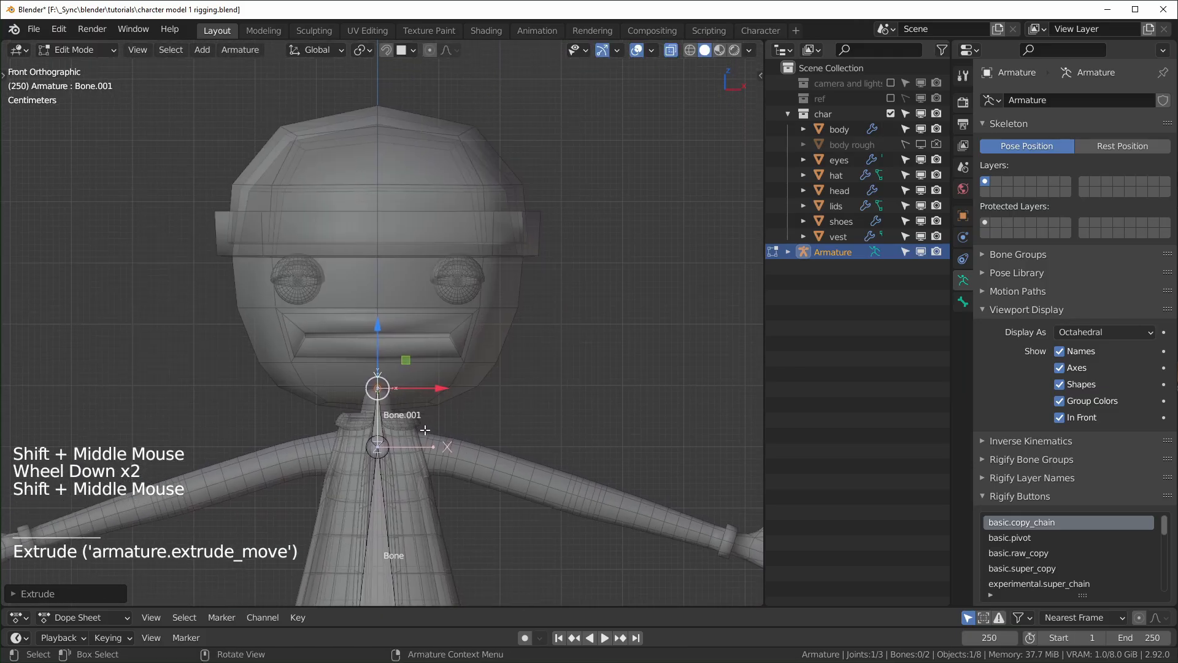
key(e)
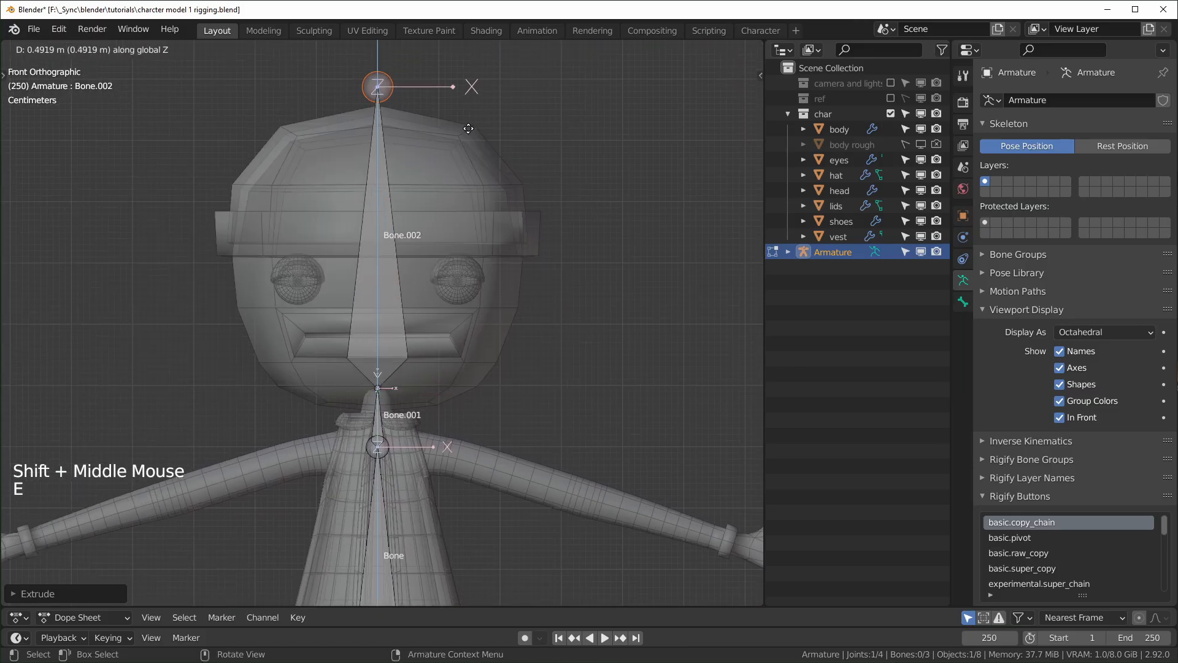
click(451, 107)
- From the torso bone's tip, extrude a shoulder bone about 0.1 m sideways and slightly down to the start of the arm
scroll(453, 513, up, 1)
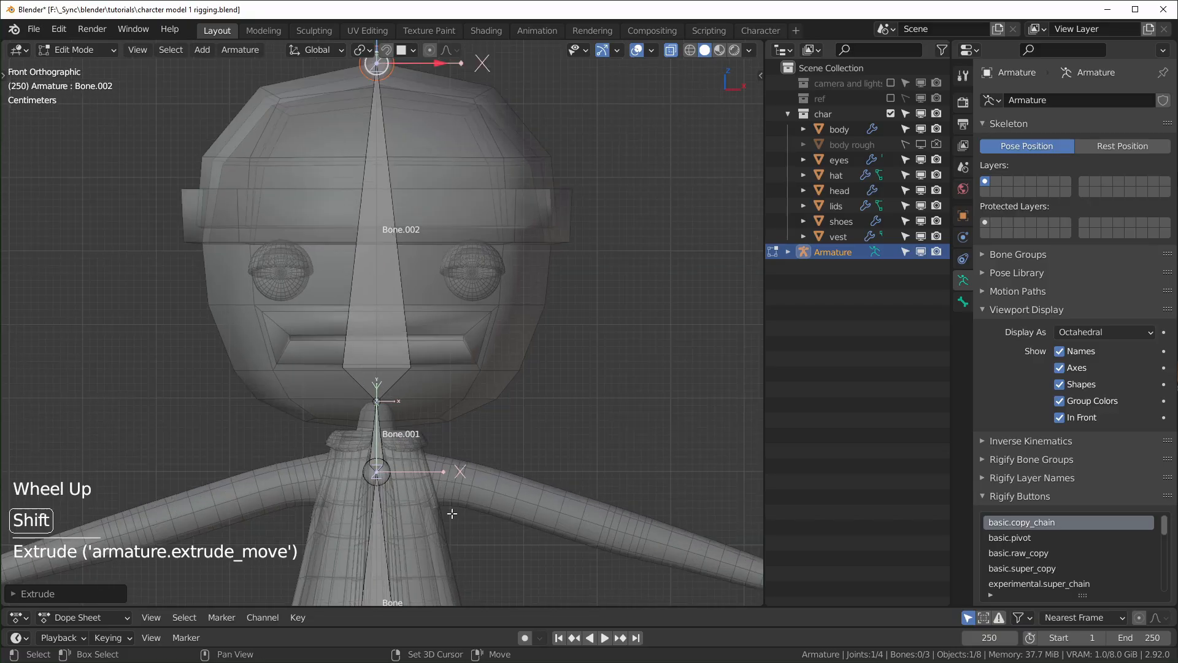
shift+middle_drag(453, 513, 384, 362)
scroll(384, 362, up, 2)
shift+middle_drag(489, 486, 448, 447)
click(283, 259)
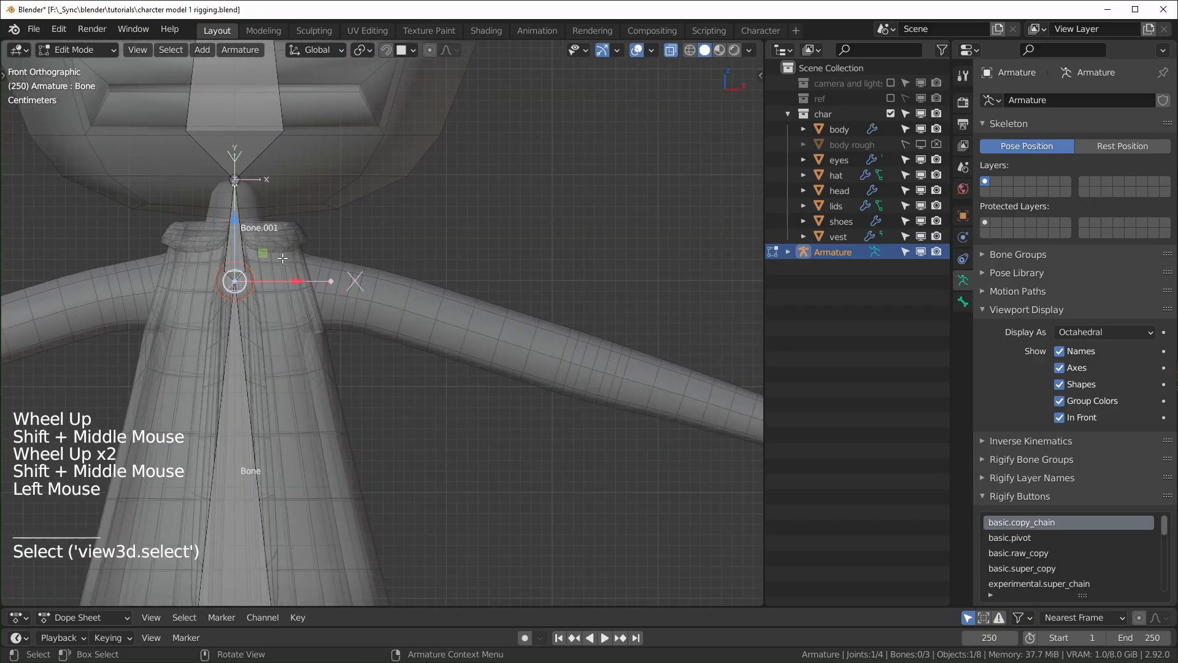
key(e)
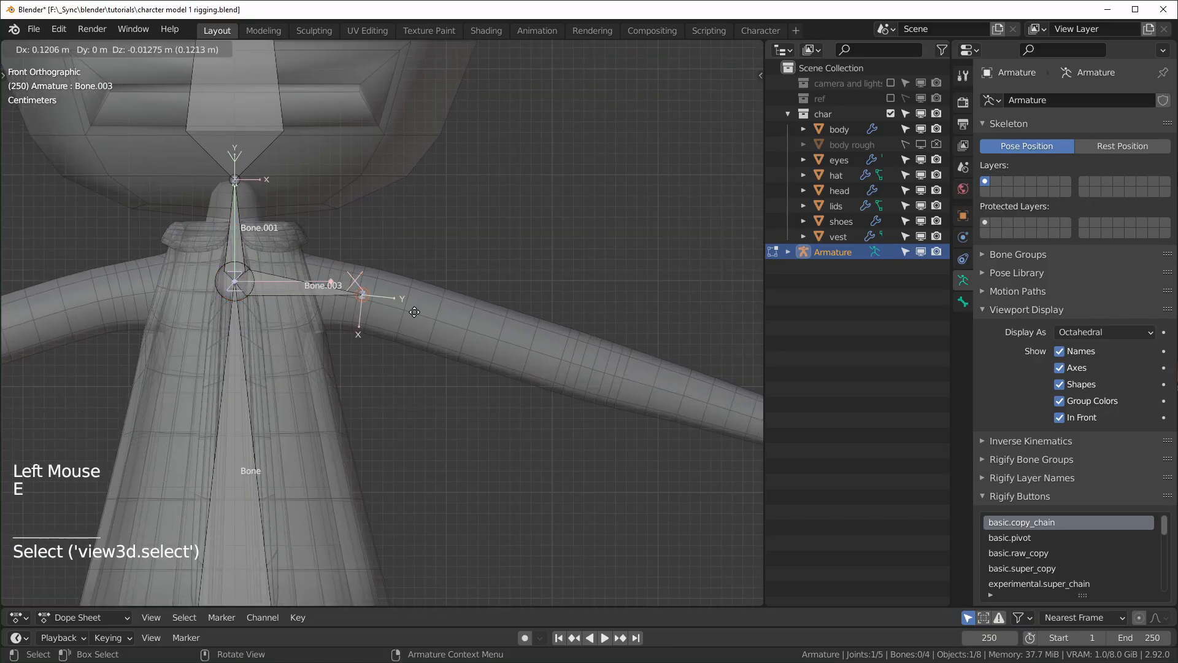
click(347, 292)
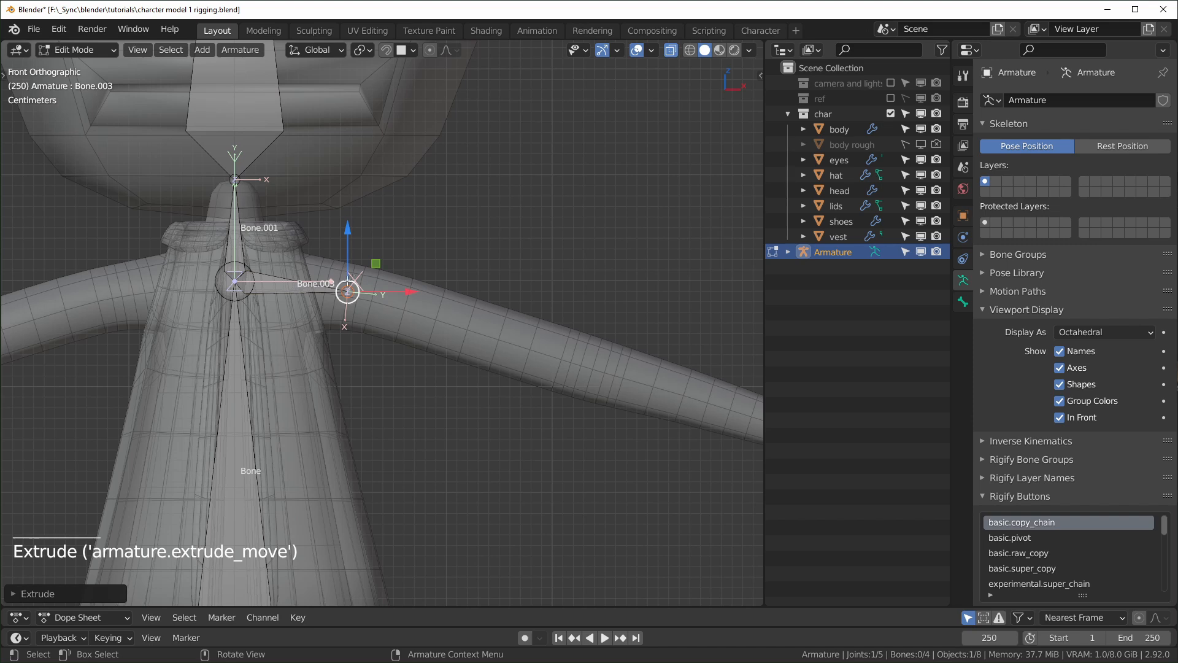
- Extrude an upper arm bone about 0.25 m along the arm to the elbow, followed by a forearm bone ending just past the cuff
shift+middle_drag(370, 305, 134, 247)
key(e)
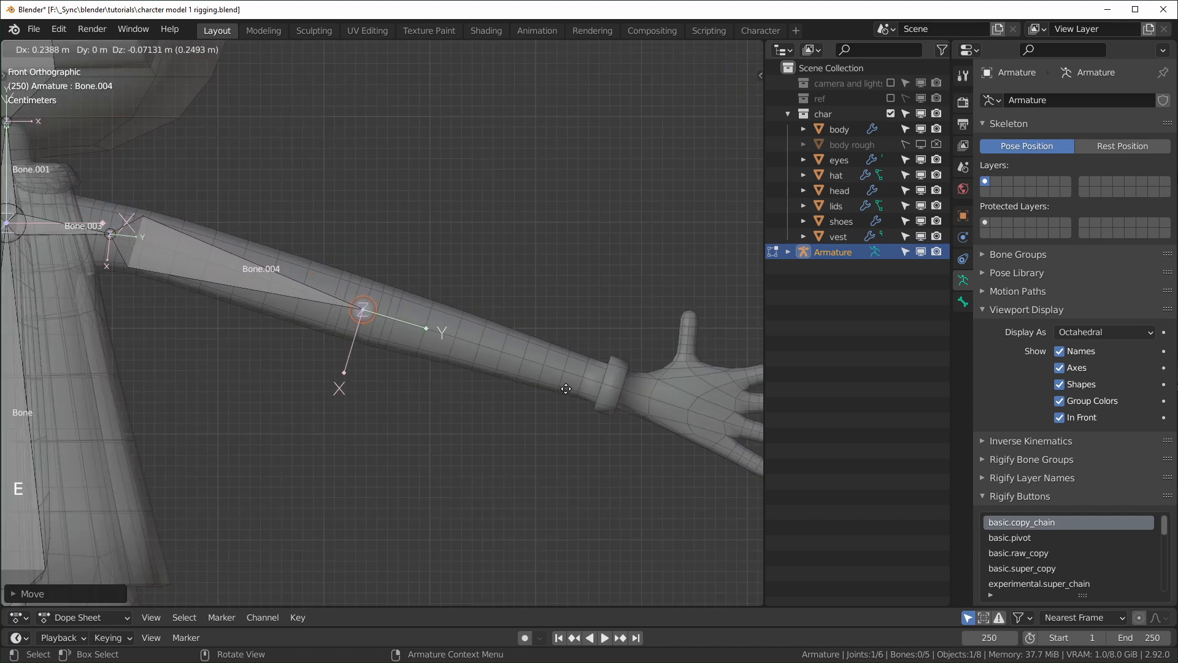
click(334, 278)
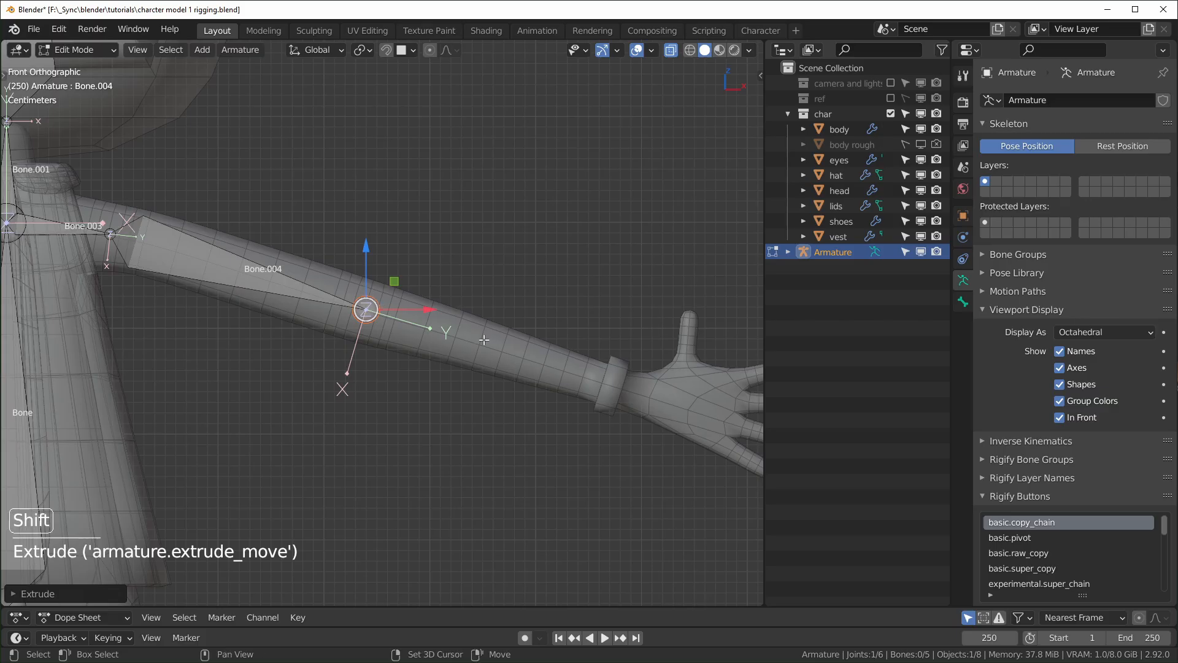
shift+middle_drag(456, 360, 264, 321)
key(e)
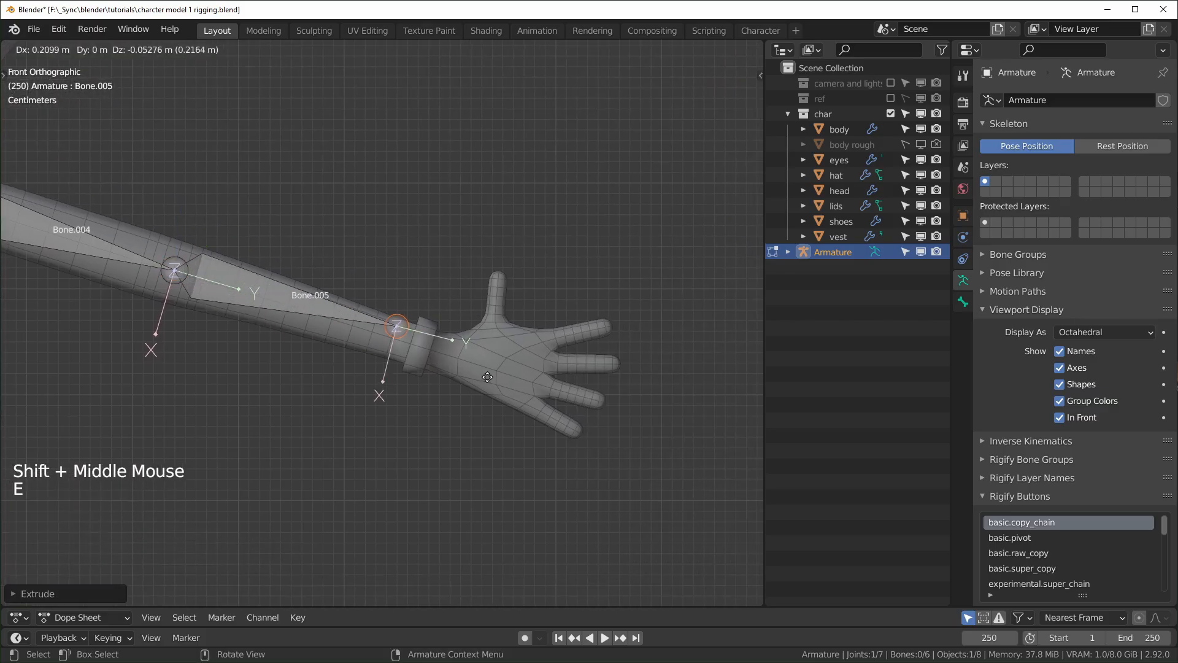
click(530, 400)
- Extrude a hand bone from the wrist across the palm to the base of the middle and ring fingers
scroll(530, 400, up, 4)
shift+middle_drag(531, 400, 234, 412)
scroll(233, 412, up, 1)
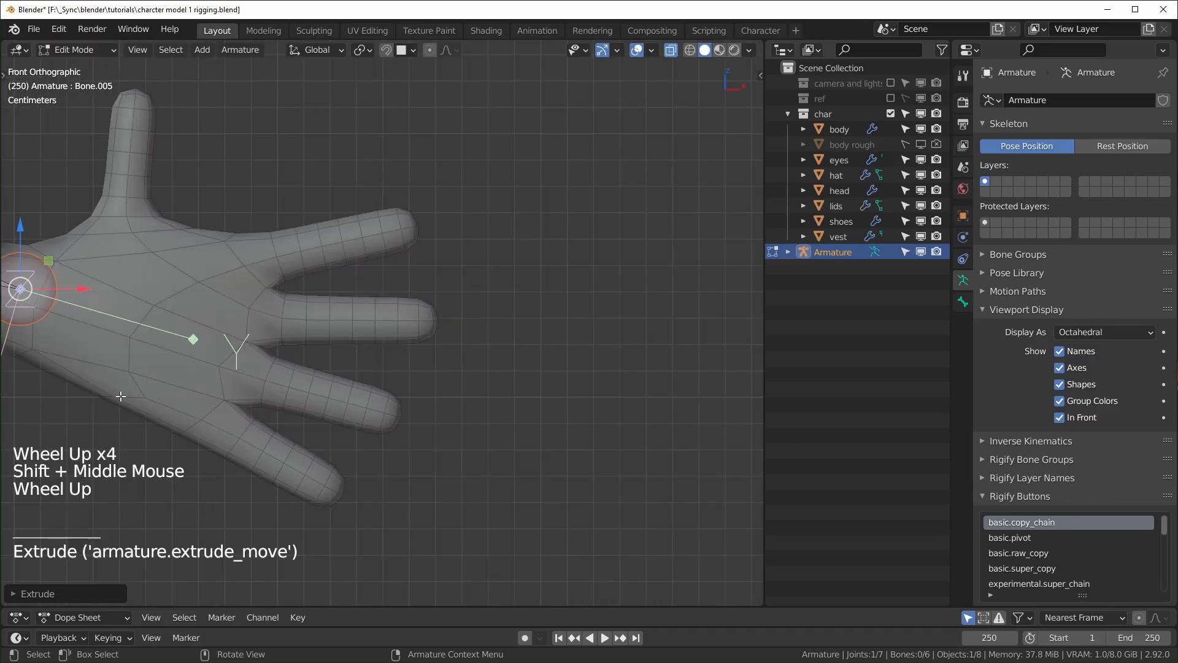
shift+middle_drag(131, 402, 430, 423)
scroll(430, 371, up, 2)
scroll(371, 422, down, 1)
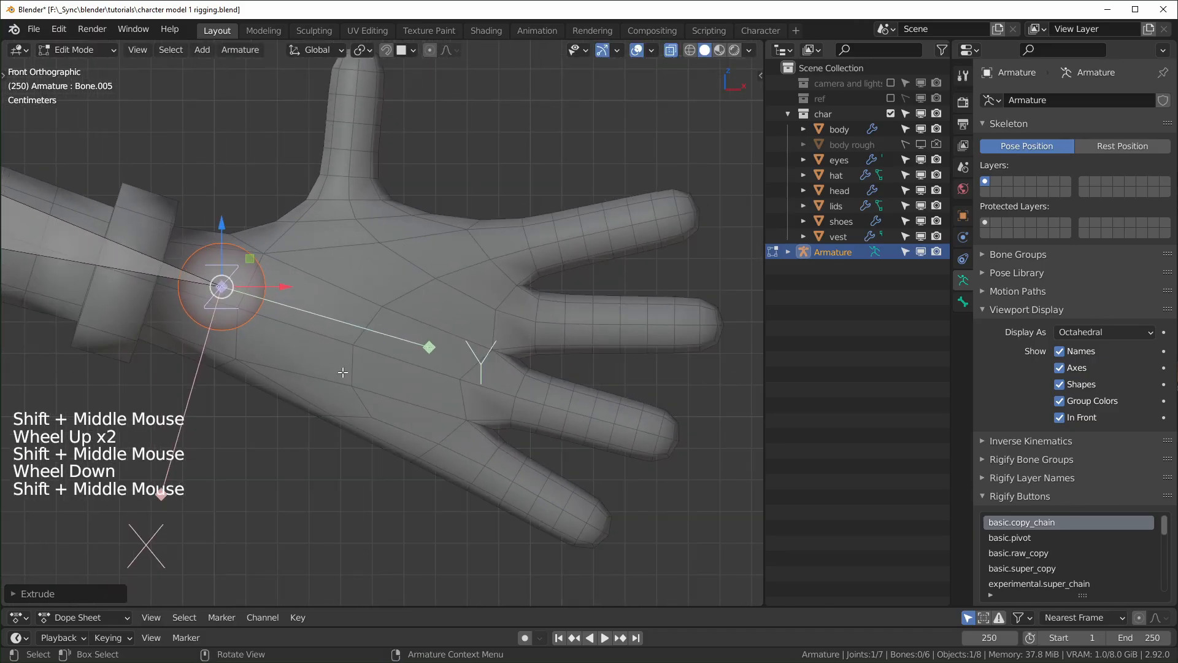
key(e)
click(561, 417)
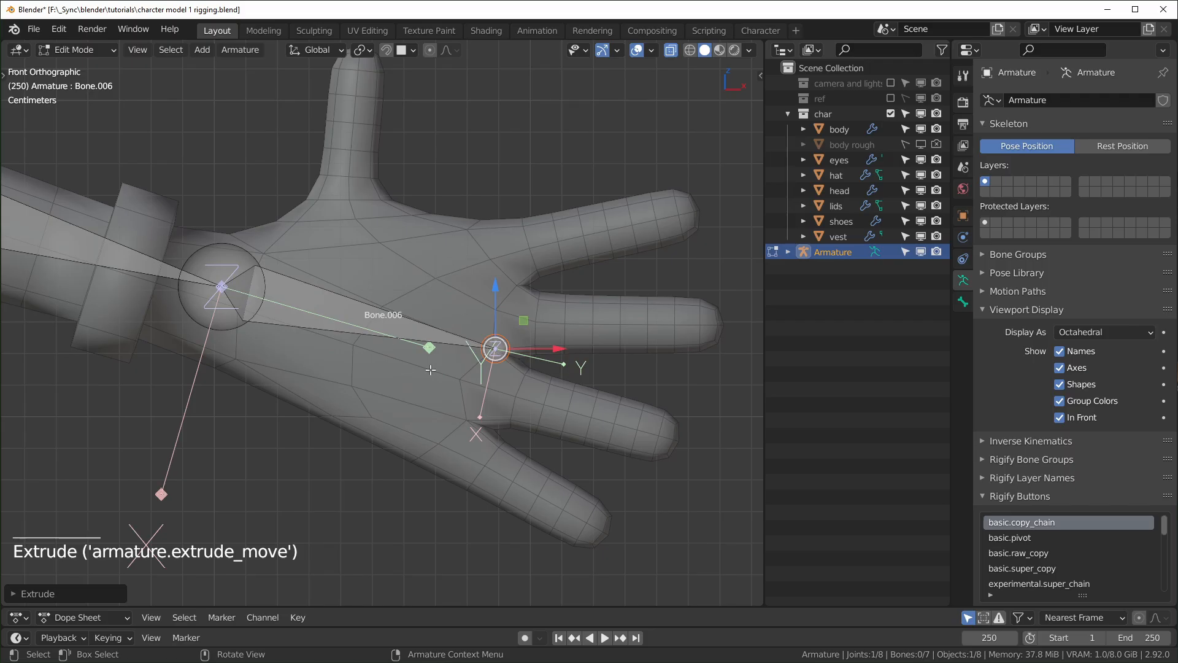
- Extrude a finger-length bone from the hand bone's tip, pointing outward between the middle and ring fingers
scroll(476, 292, down, 1)
shift+middle_drag(476, 291, 461, 394)
scroll(461, 393, up, 2)
key(e)
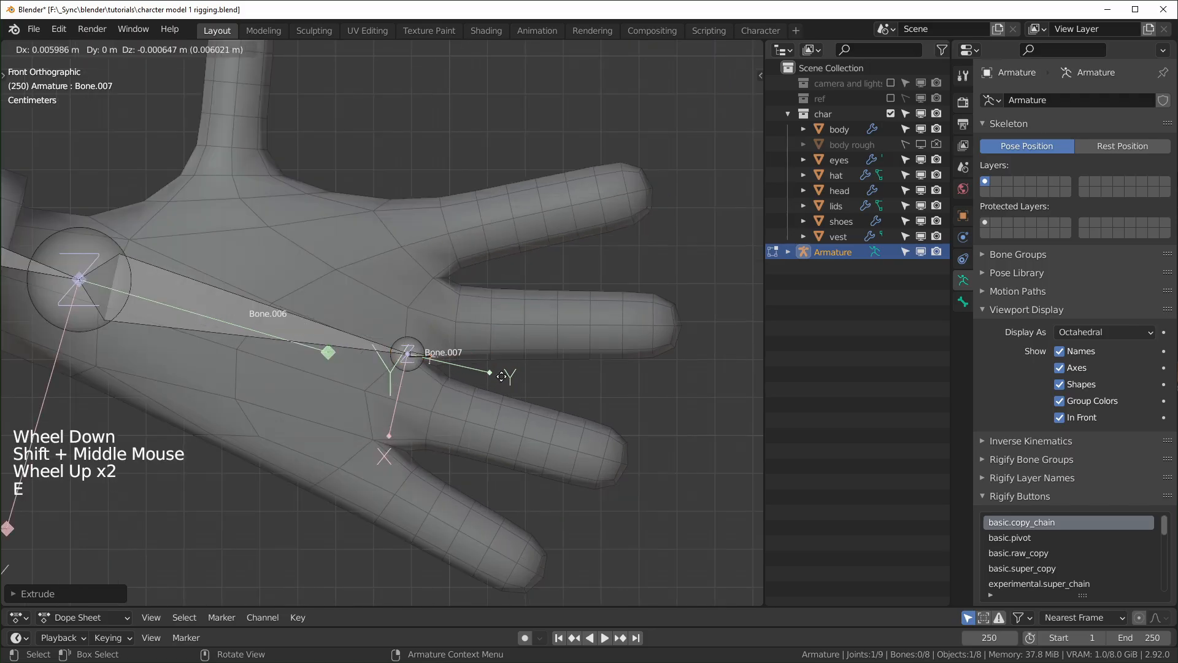
click(705, 415)
- Disconnect the new finger bone from the hand bone without clearing its parent, and move it up beside the index finger
click(508, 359)
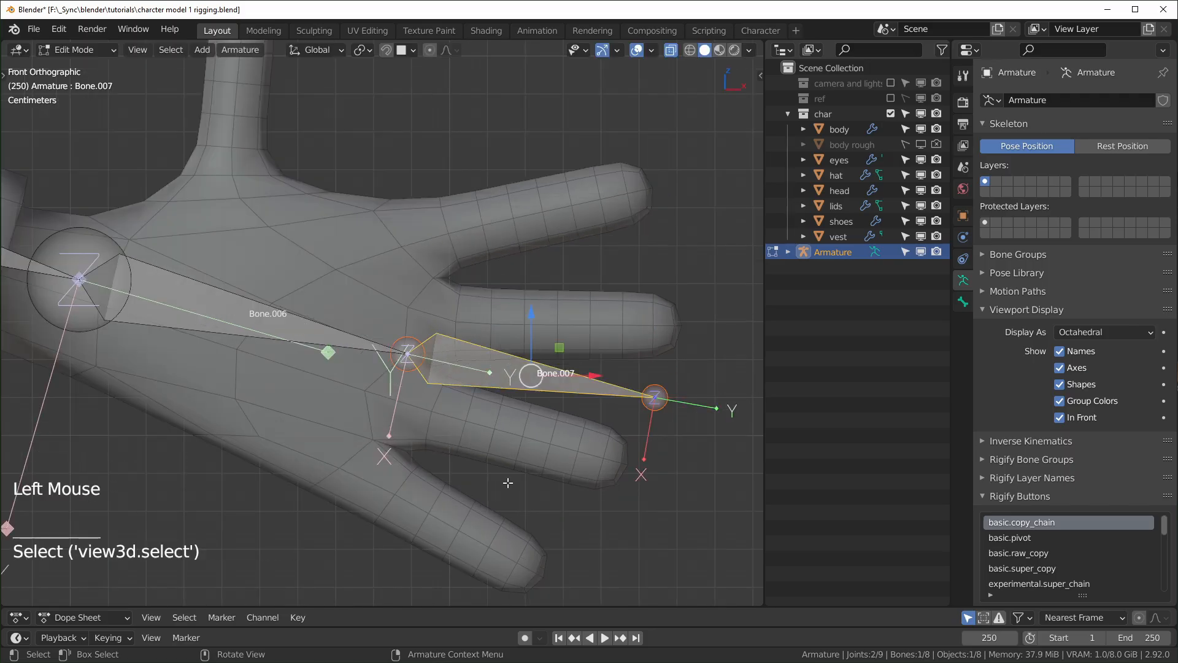
key(alt+p)
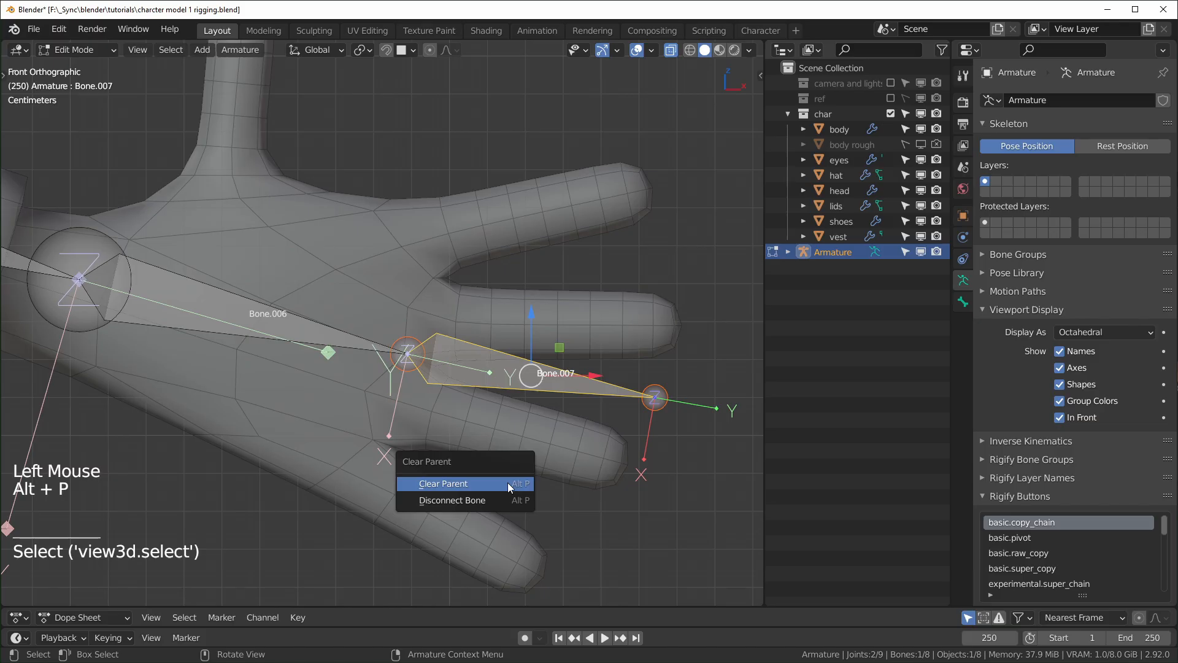
click(487, 498)
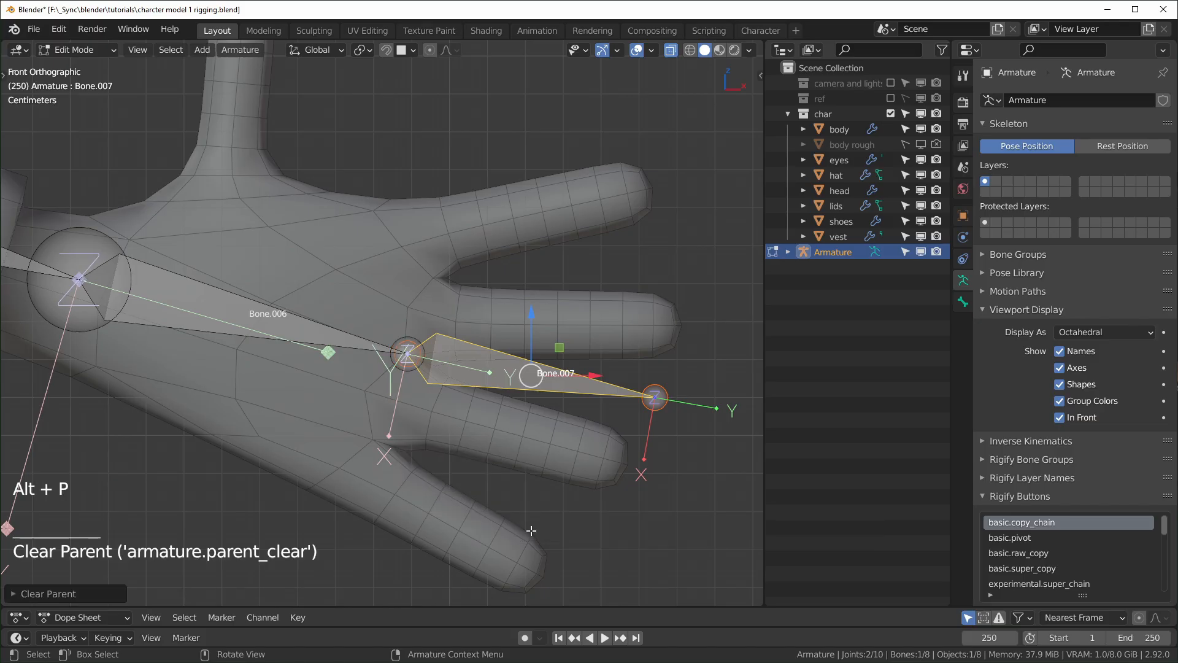
key(g)
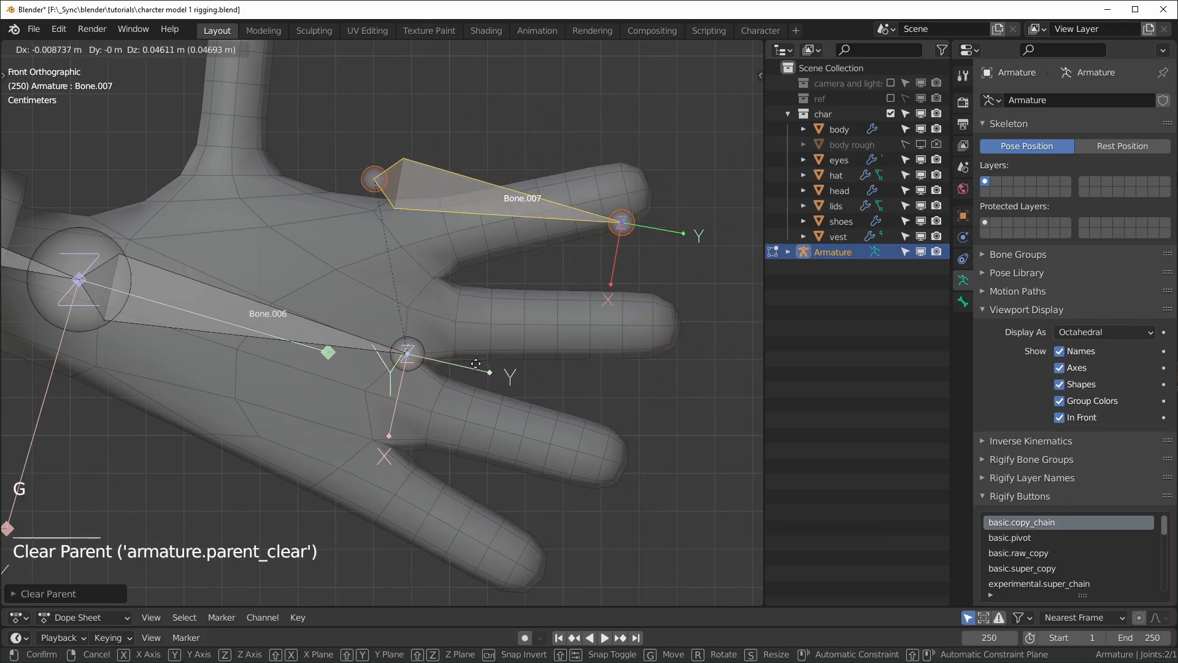
click(470, 386)
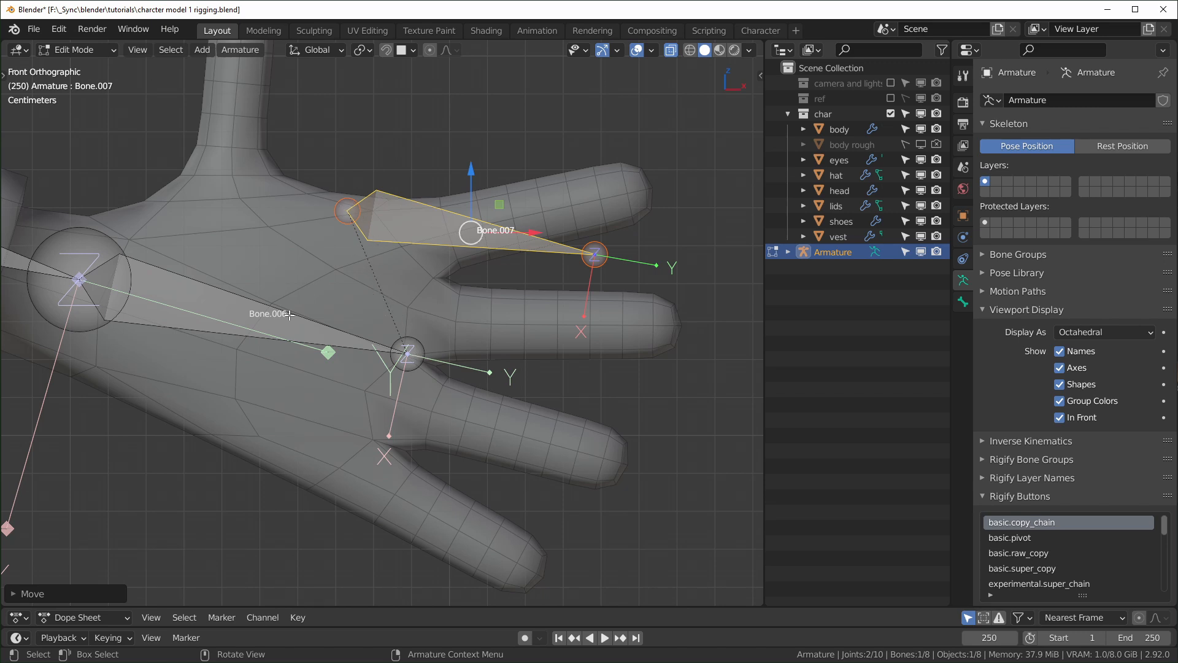
key(shift)
shift+click(242, 315)
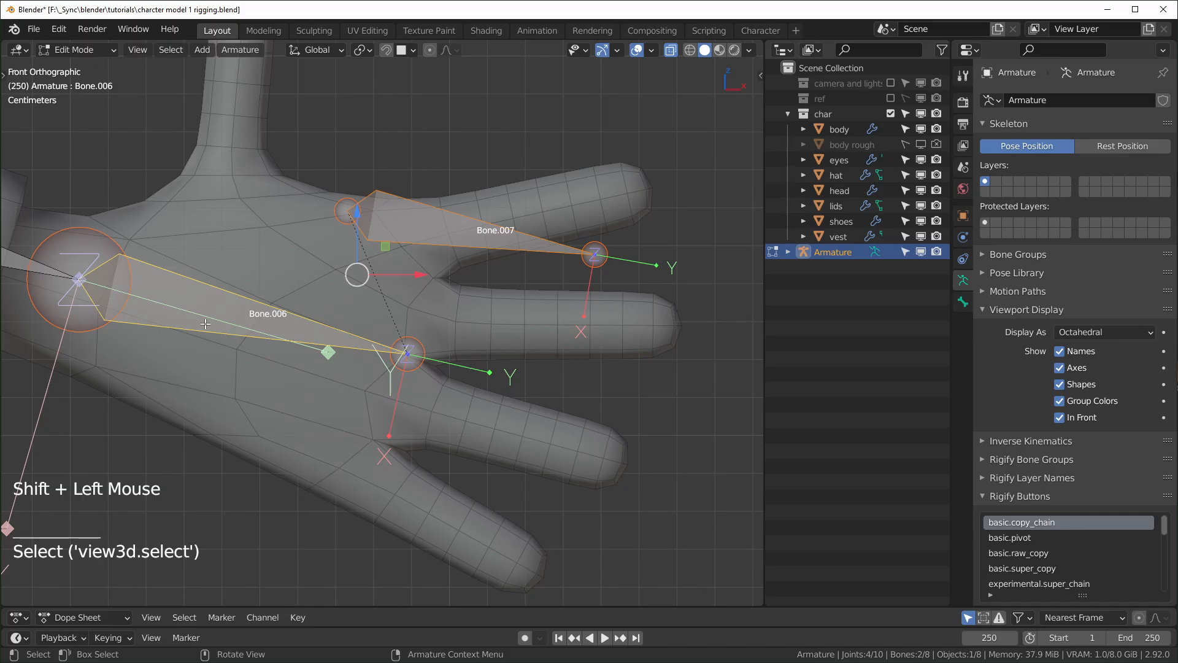
click(524, 578)
click(484, 228)
click(268, 316)
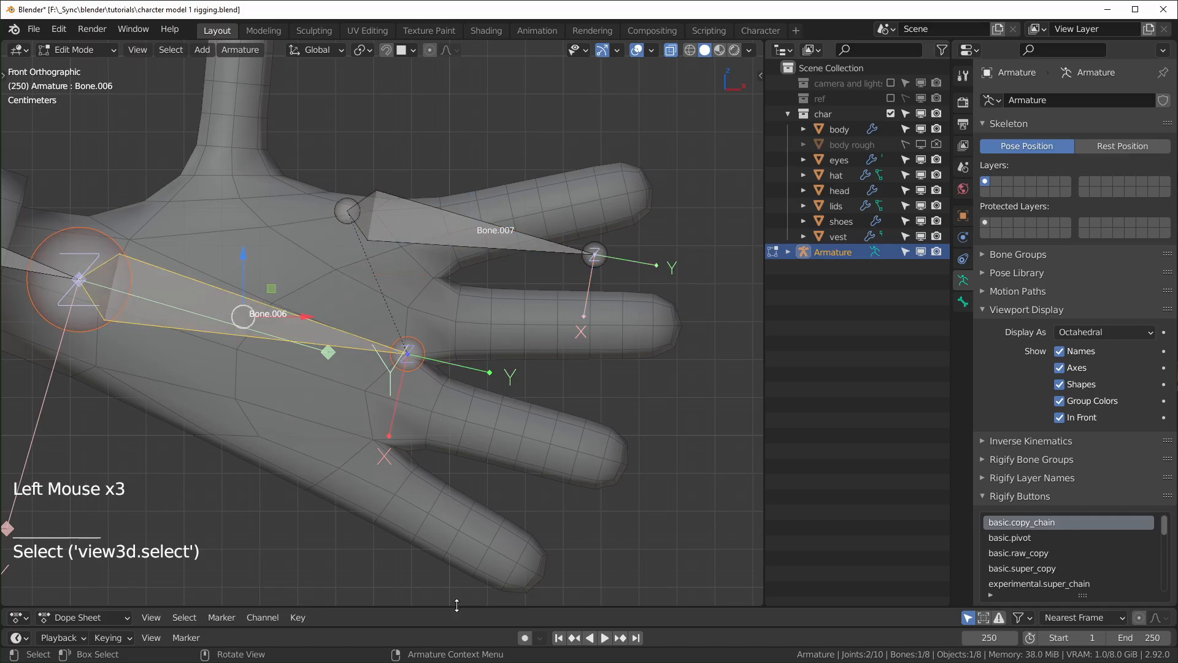
click(626, 395)
- In Pose Mode, try rotating the hand bone to check whether the disconnected finger bone follows, and return to Edit Mode
click(214, 297)
click(67, 46)
click(97, 95)
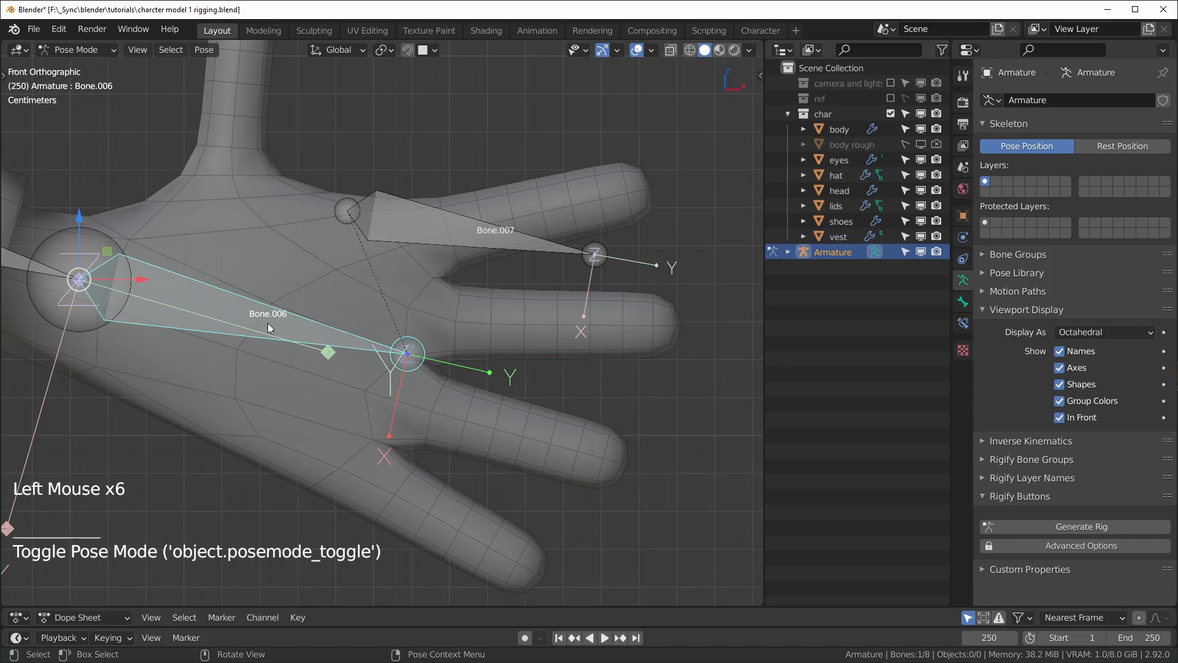
click(296, 341)
key(r)
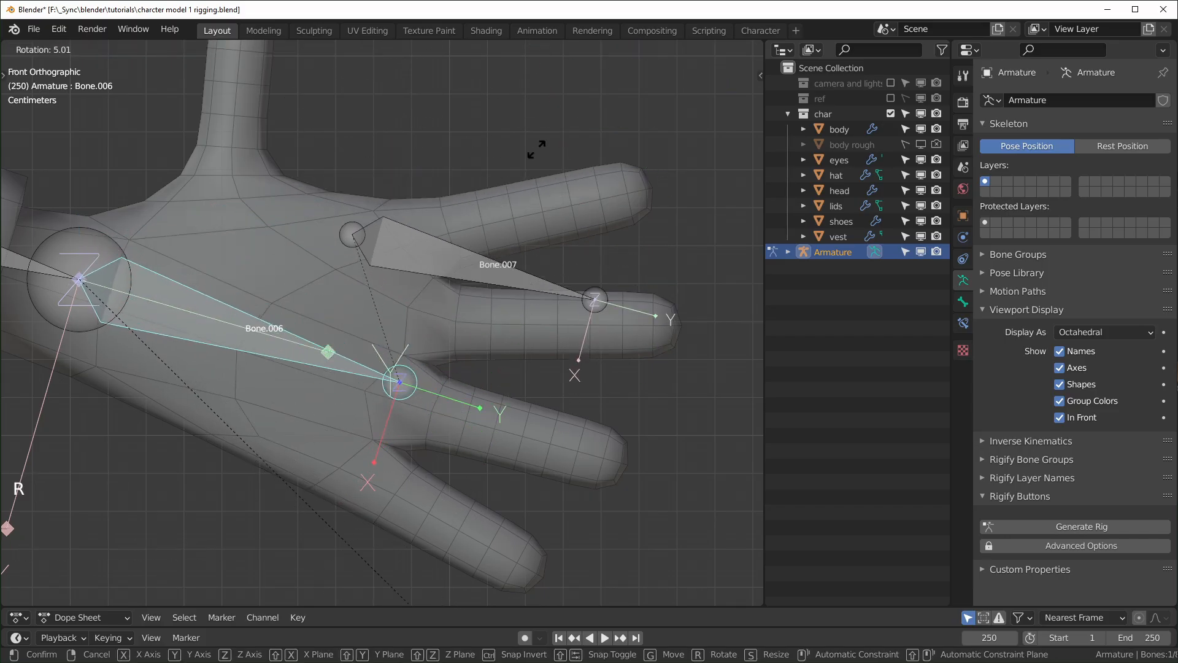
right_click(490, 52)
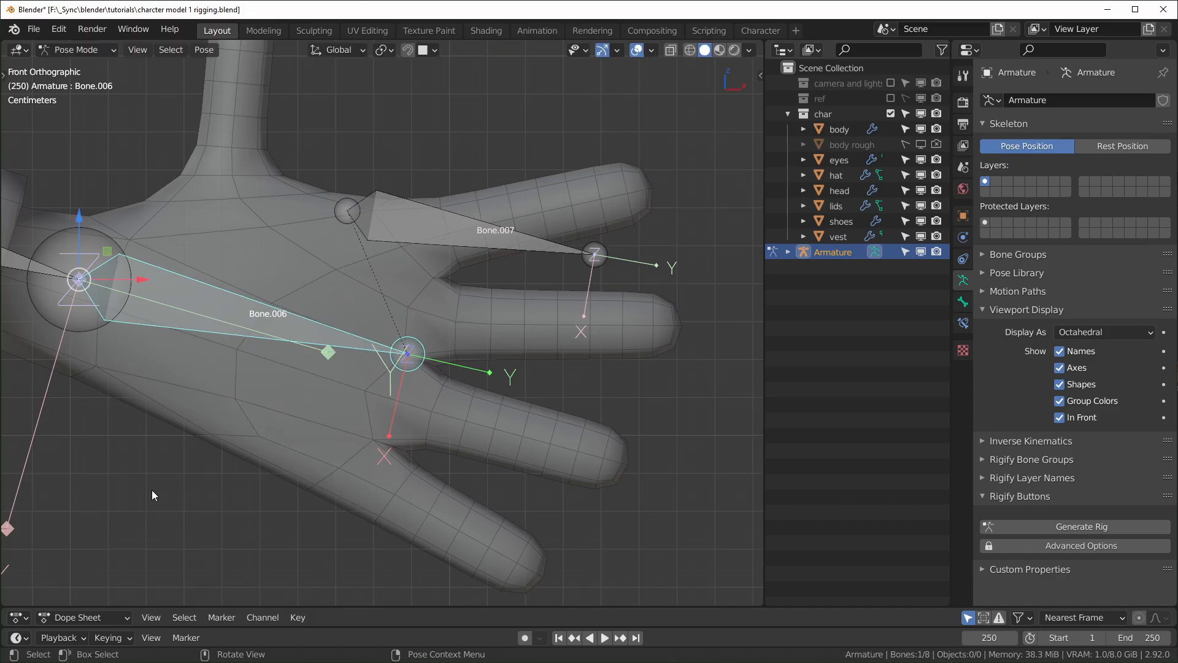
click(78, 50)
click(87, 83)
- Reposition the disconnected finger bone so its root sits at the base of the index finger and its tip at the fingertip
click(490, 242)
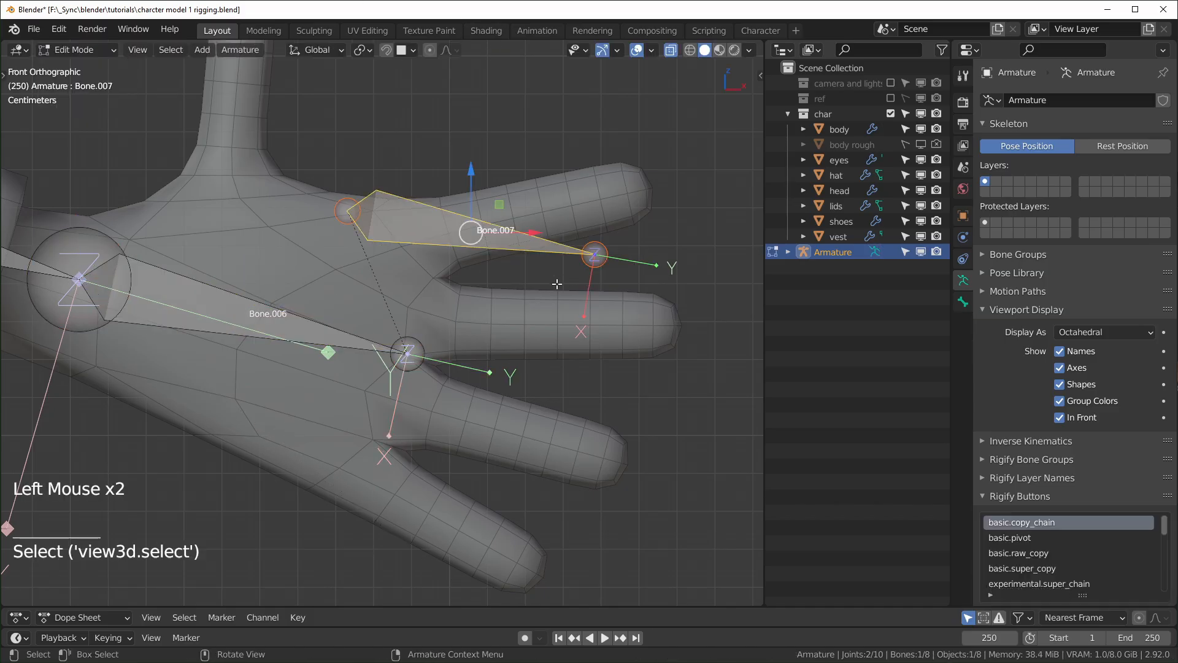
key(g)
click(427, 303)
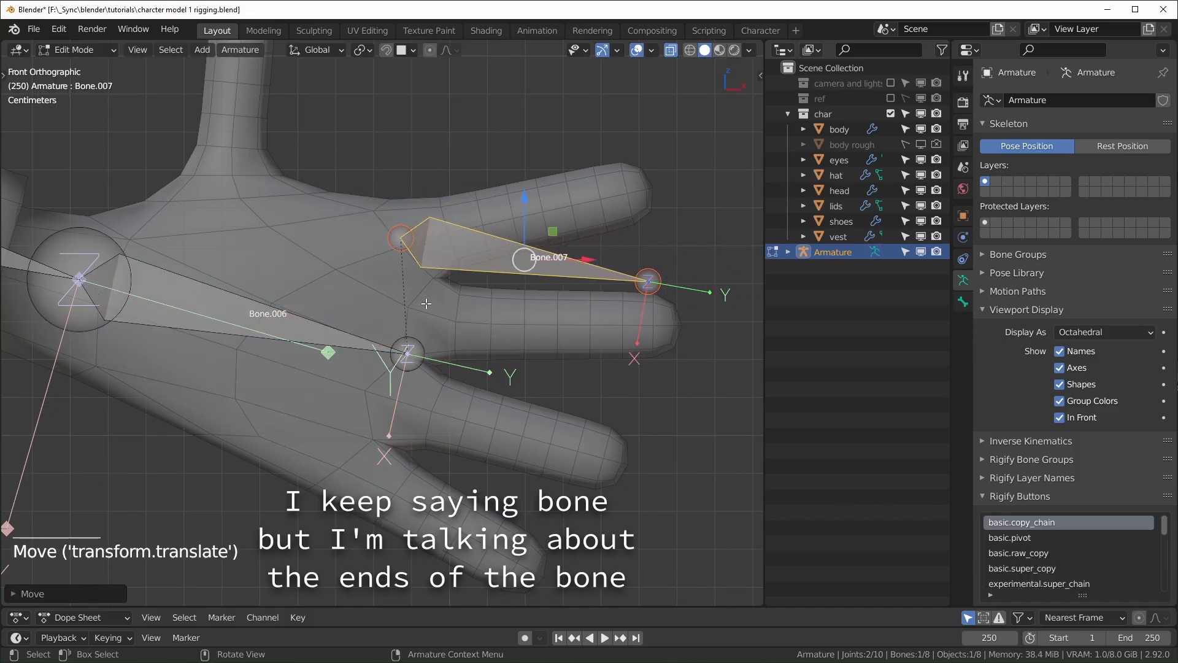
key(g)
click(404, 249)
click(651, 282)
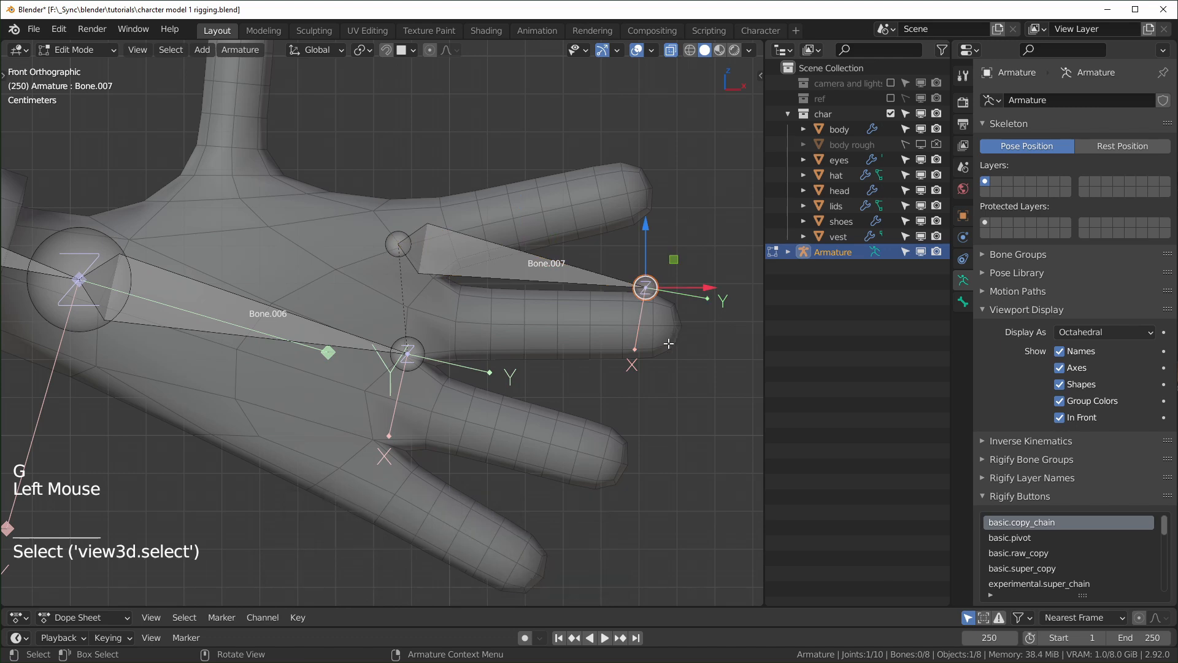
key(g)
click(529, 191)
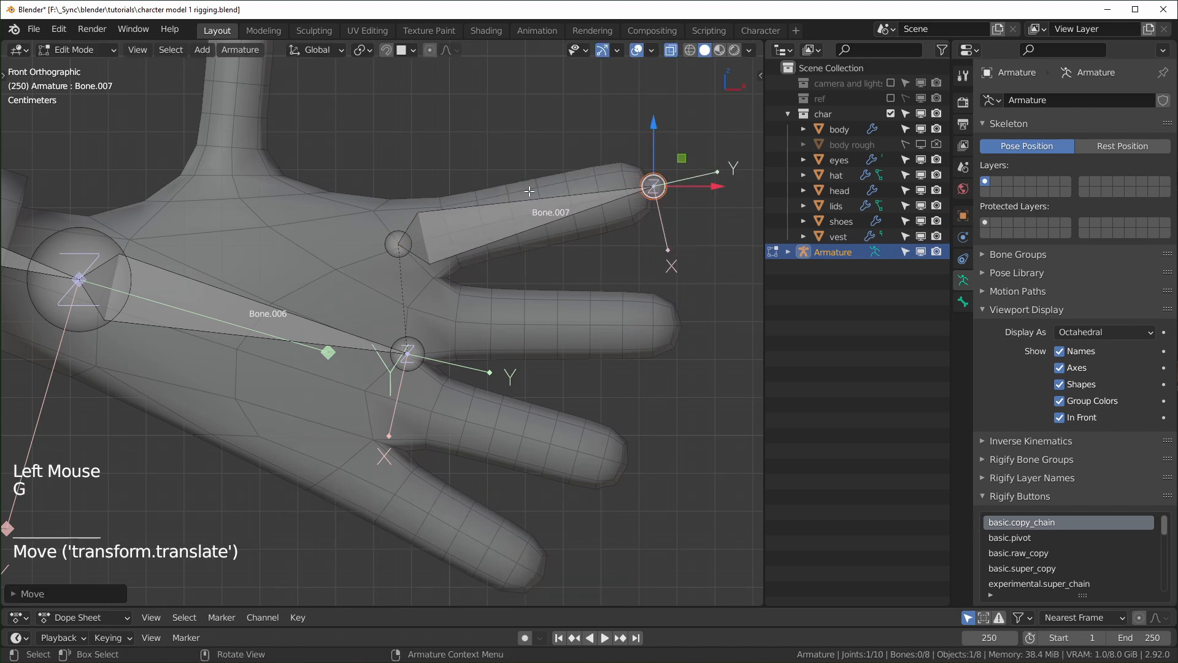
- Duplicate the index finger bone three times, placing each copy's root at the base of the middle, ring and little fingers
click(512, 223)
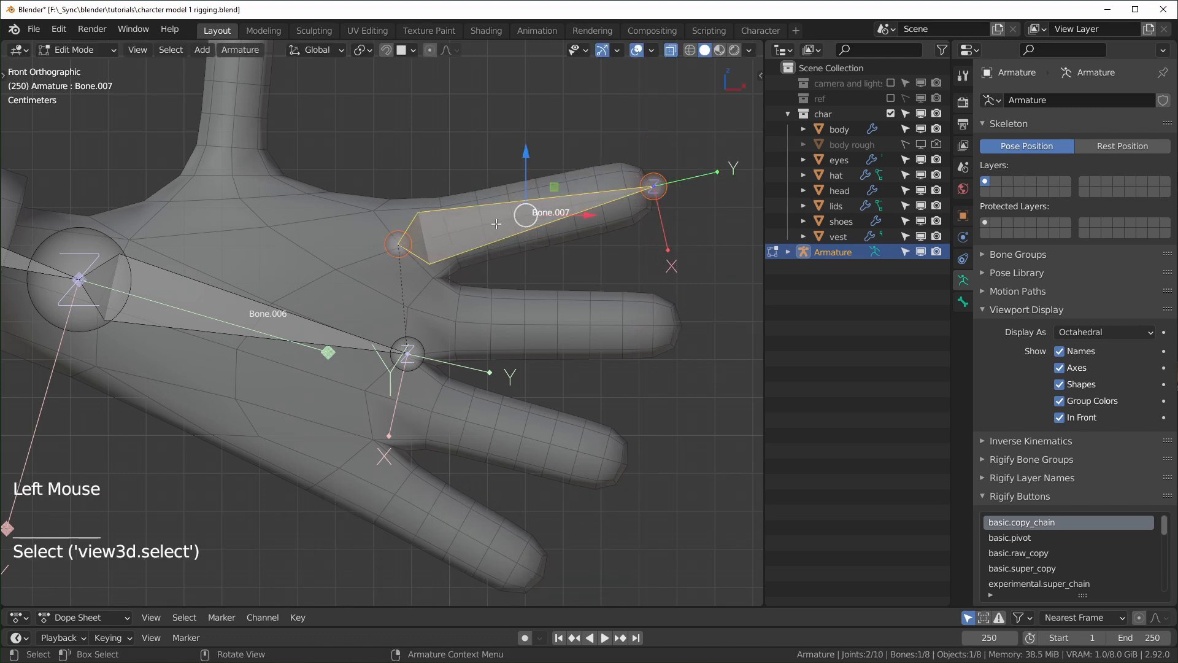
key(shift+d)
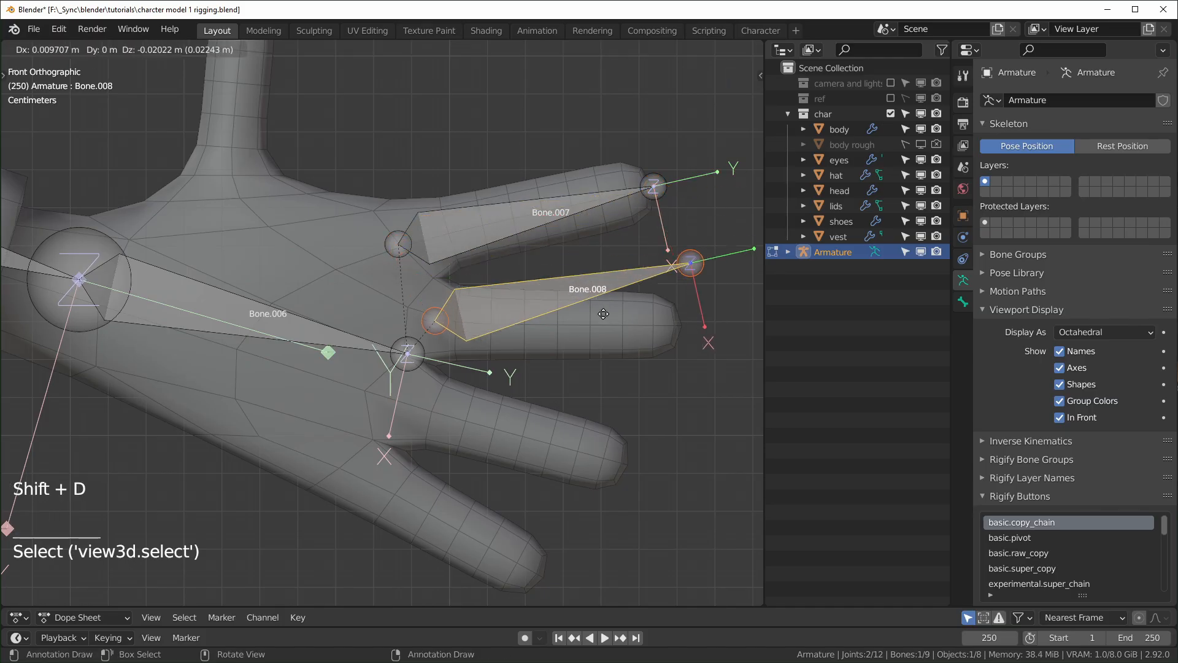
click(579, 305)
key(shift+d)
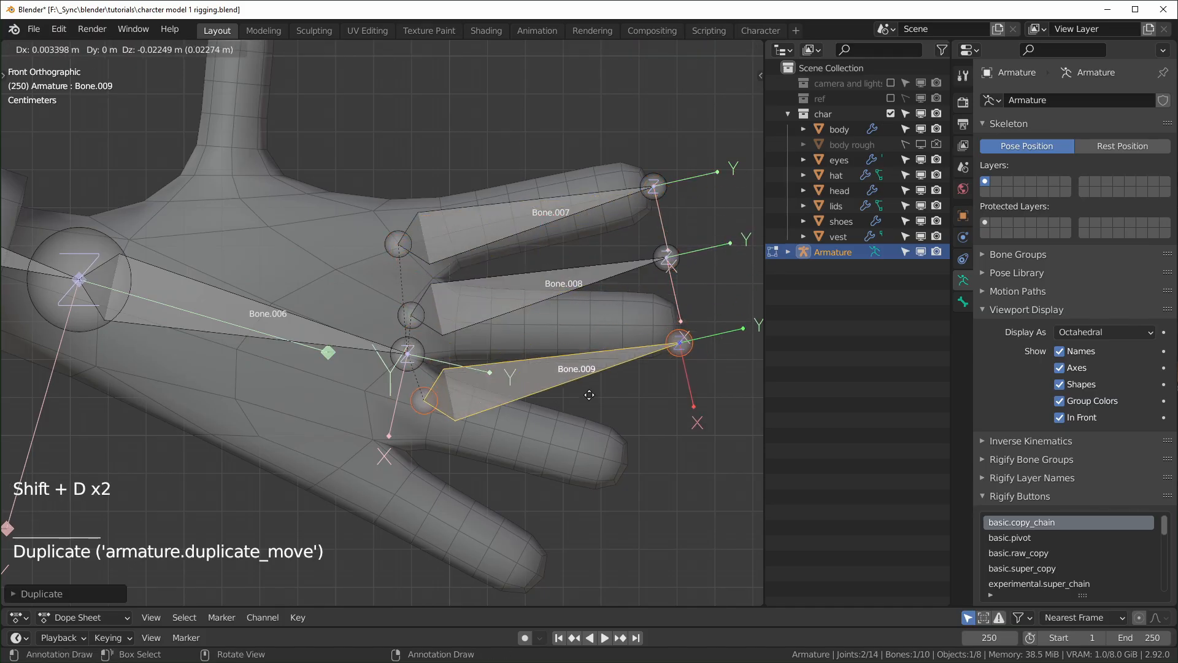
click(544, 383)
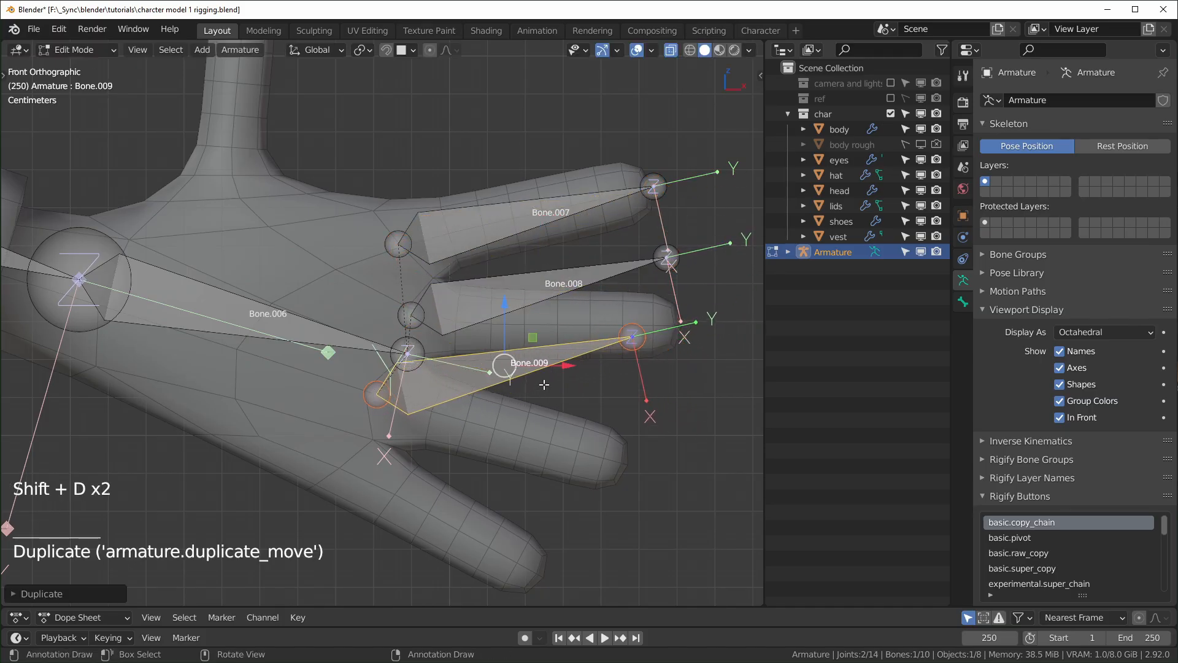
key(shift+d)
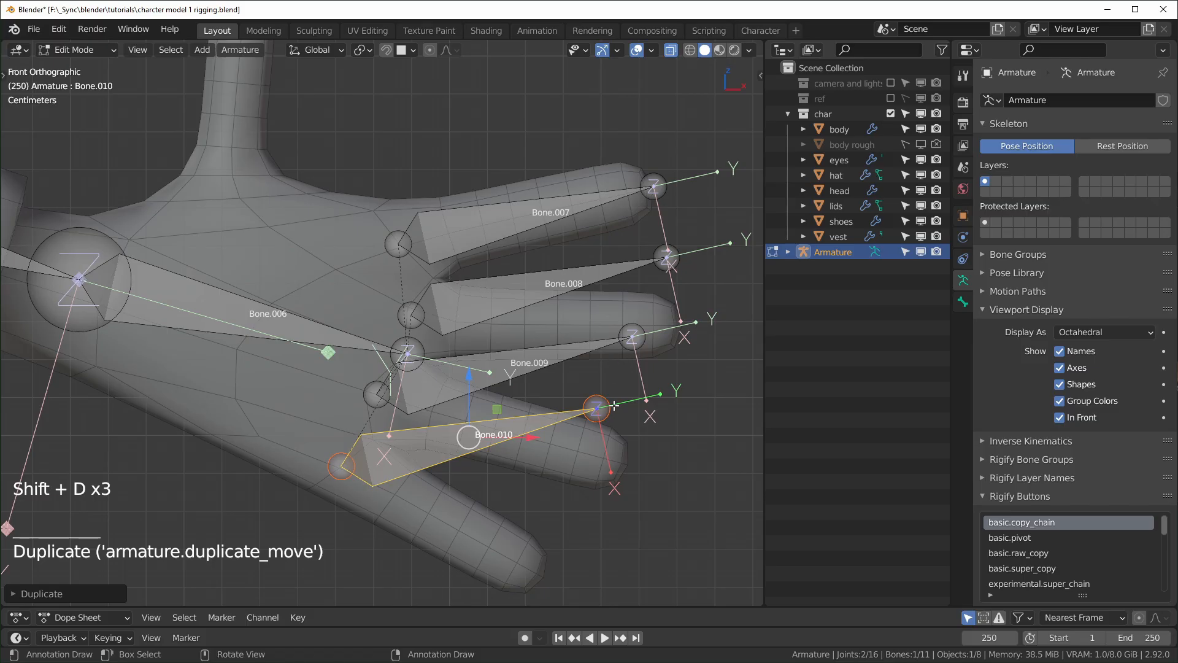
- Move the tips of the little, ring and middle finger bones to the ends of their fingers
click(599, 409)
key(g)
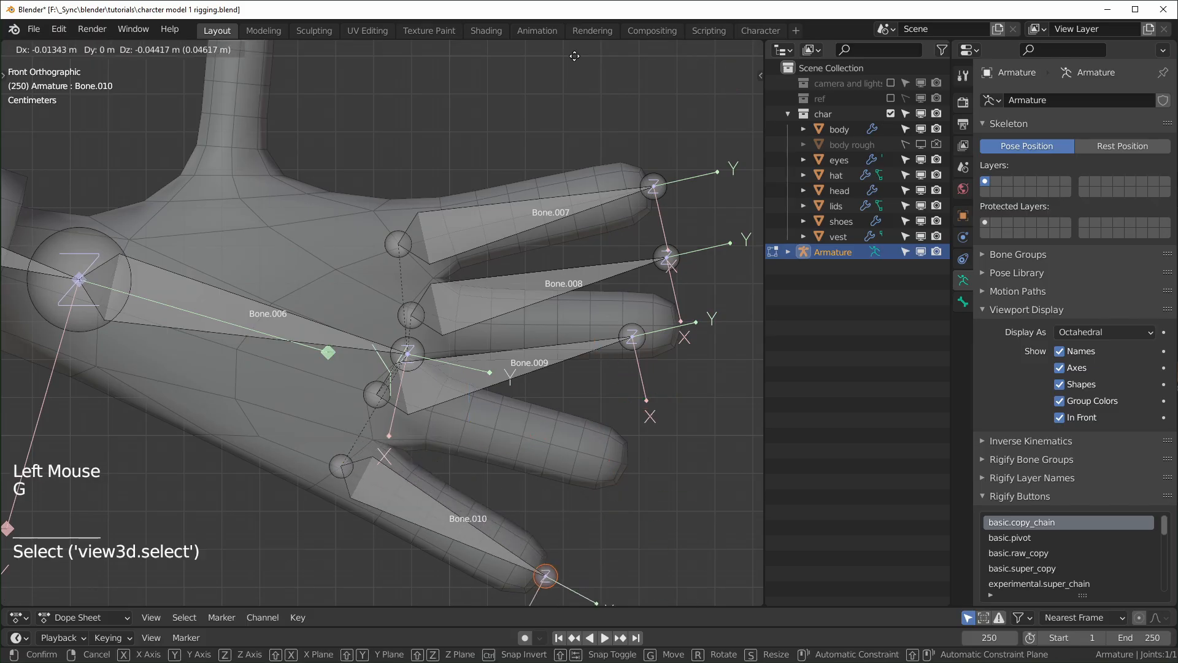
click(577, 598)
click(632, 336)
key(g)
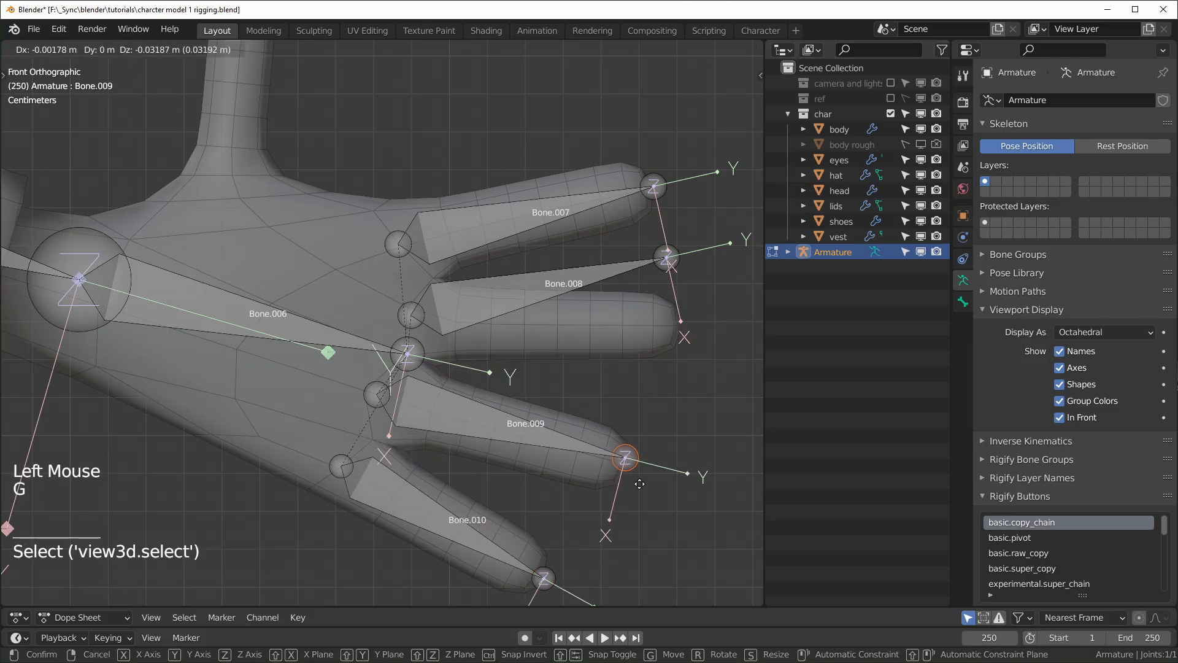
click(639, 472)
click(671, 265)
key(g)
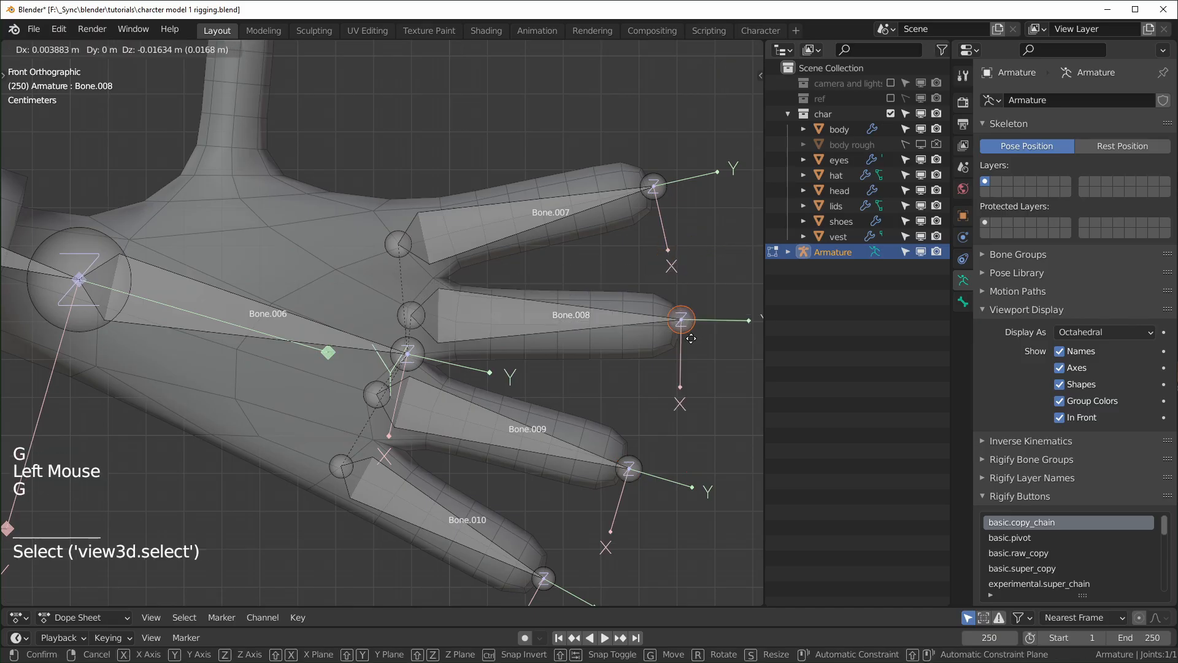
click(695, 333)
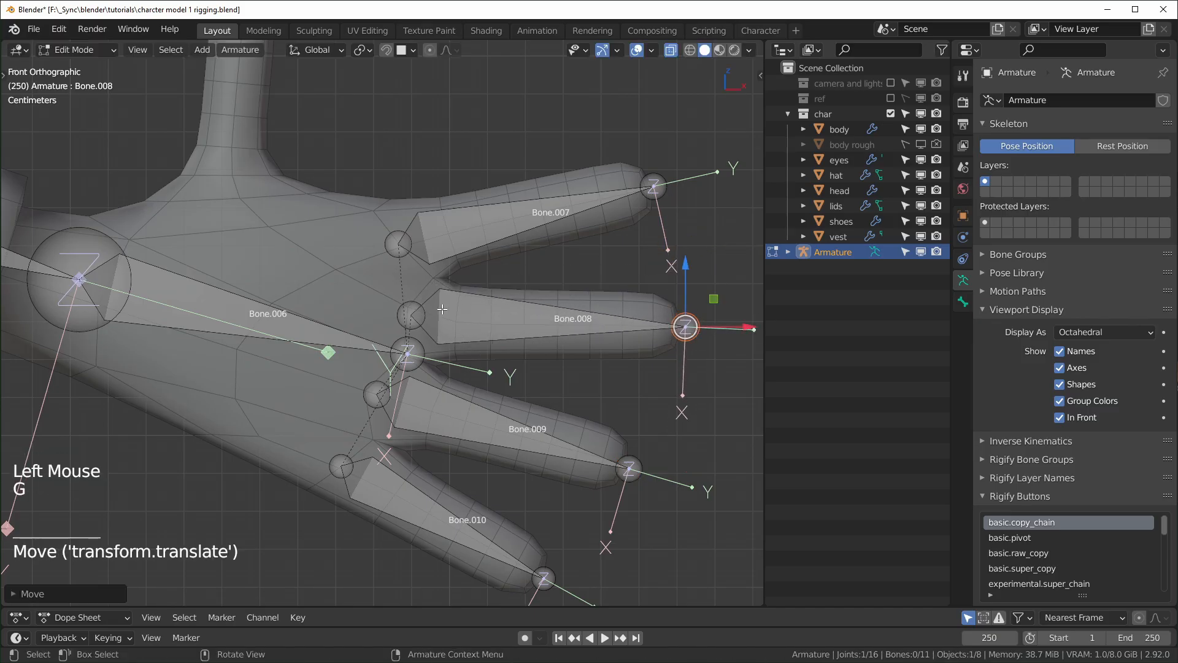
- Duplicate the index finger bone and fit the copy to the thumb, with its root at the thumb's base and its tip at the thumb's end
shift+middle_drag(447, 205, 546, 300)
scroll(547, 299, down, 1)
click(574, 319)
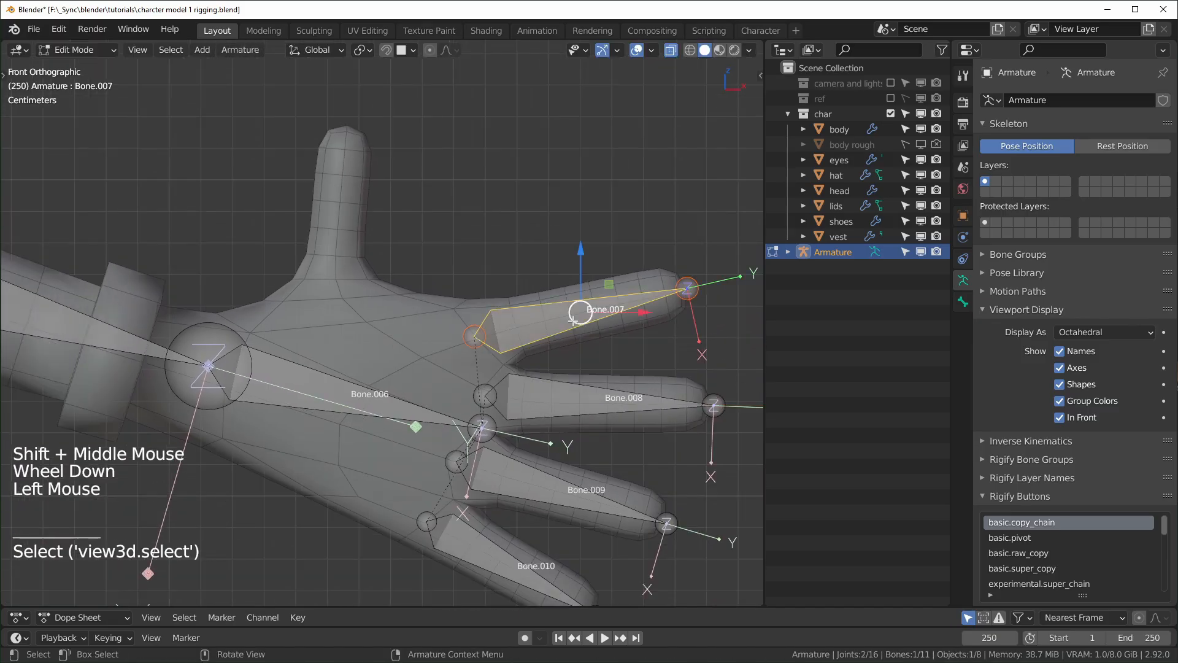
key(shift+d)
click(430, 265)
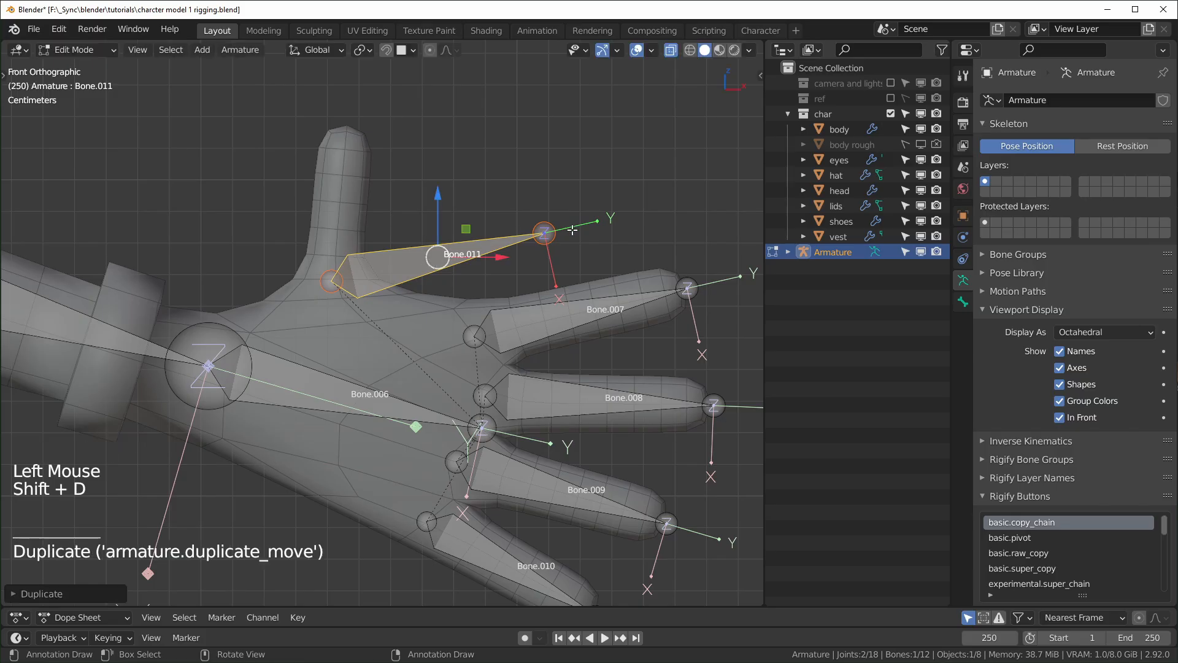
click(545, 232)
key(g)
click(397, 176)
click(332, 281)
key(g)
click(333, 292)
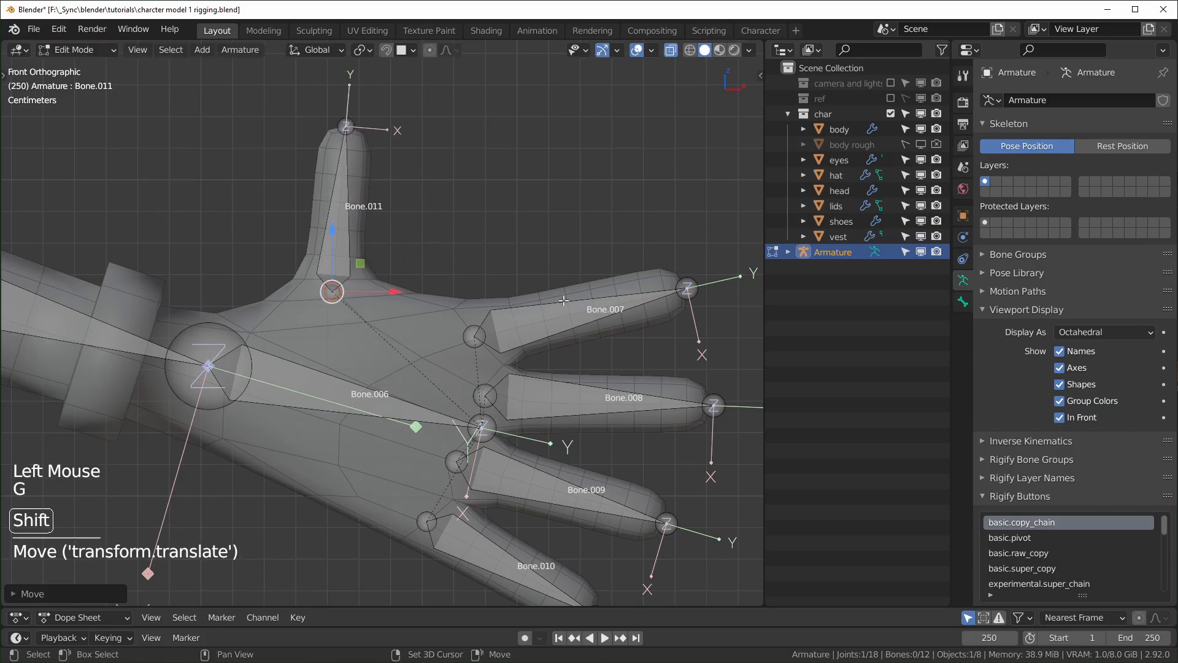
- Subdivide the index, middle, ring and little finger bones together with 2 cuts
shift+middle_drag(561, 277, 412, 153)
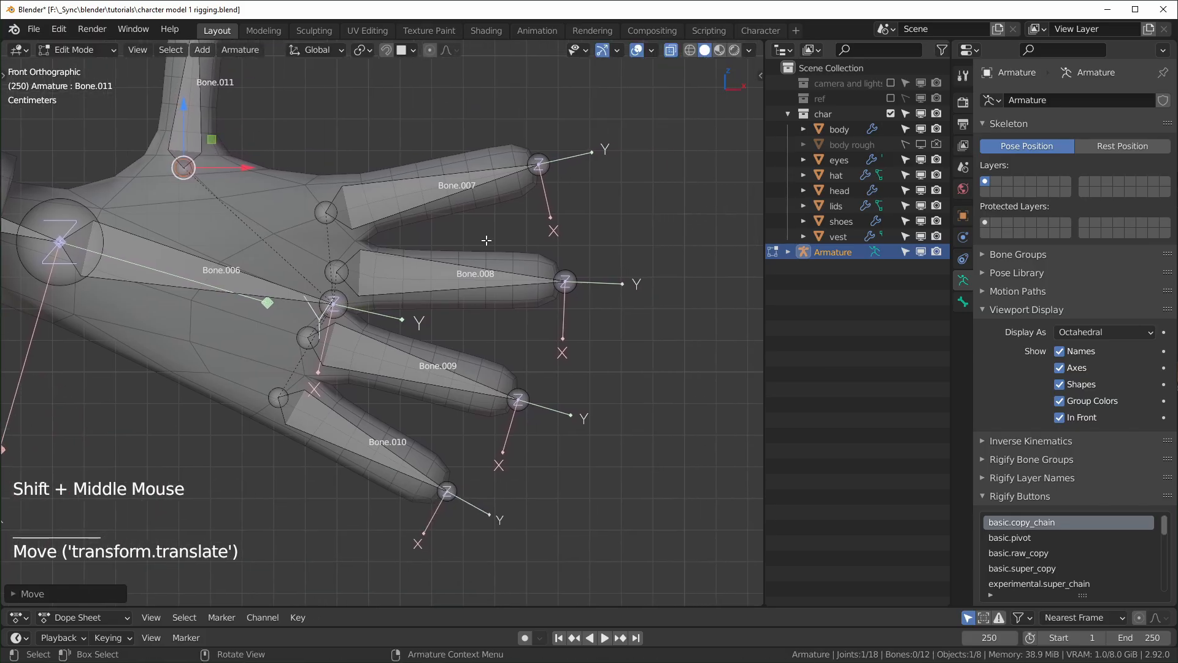
click(424, 187)
shift+click(433, 281)
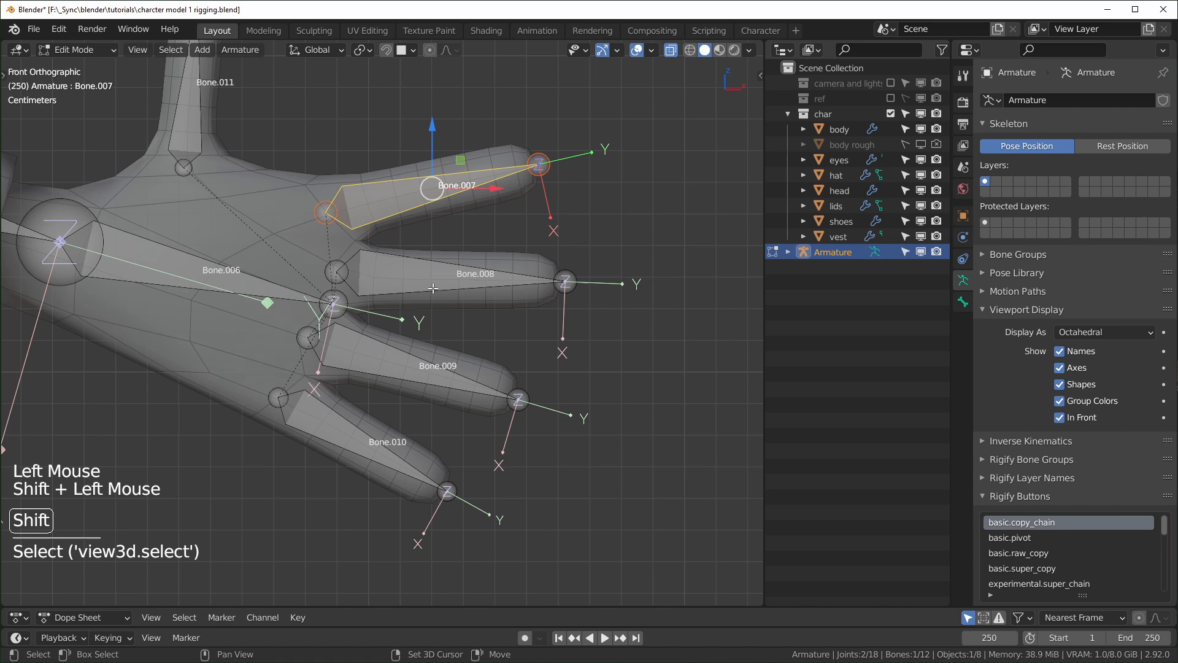
shift+click(407, 362)
shift+click(367, 446)
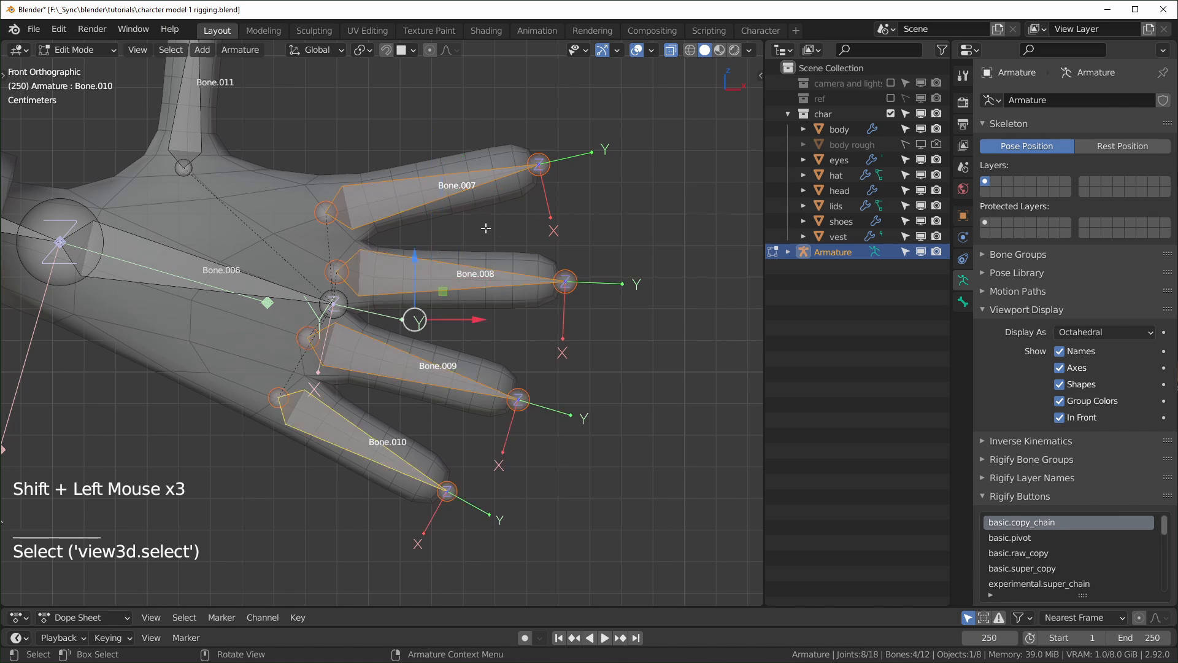
right_click(493, 279)
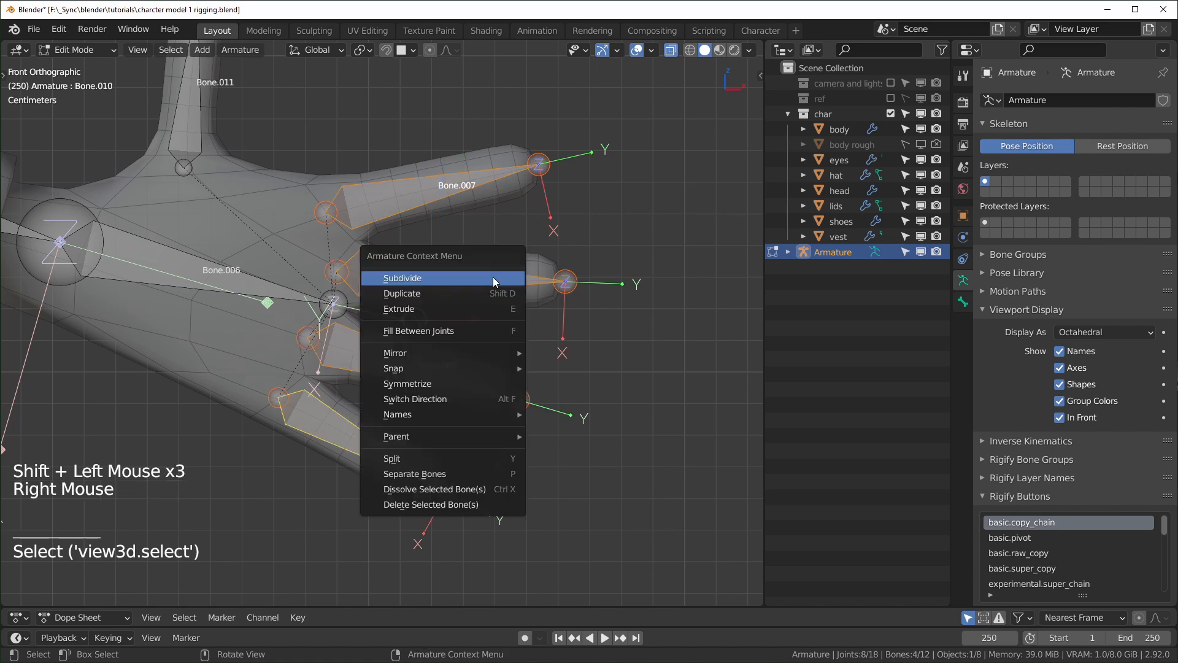
click(444, 275)
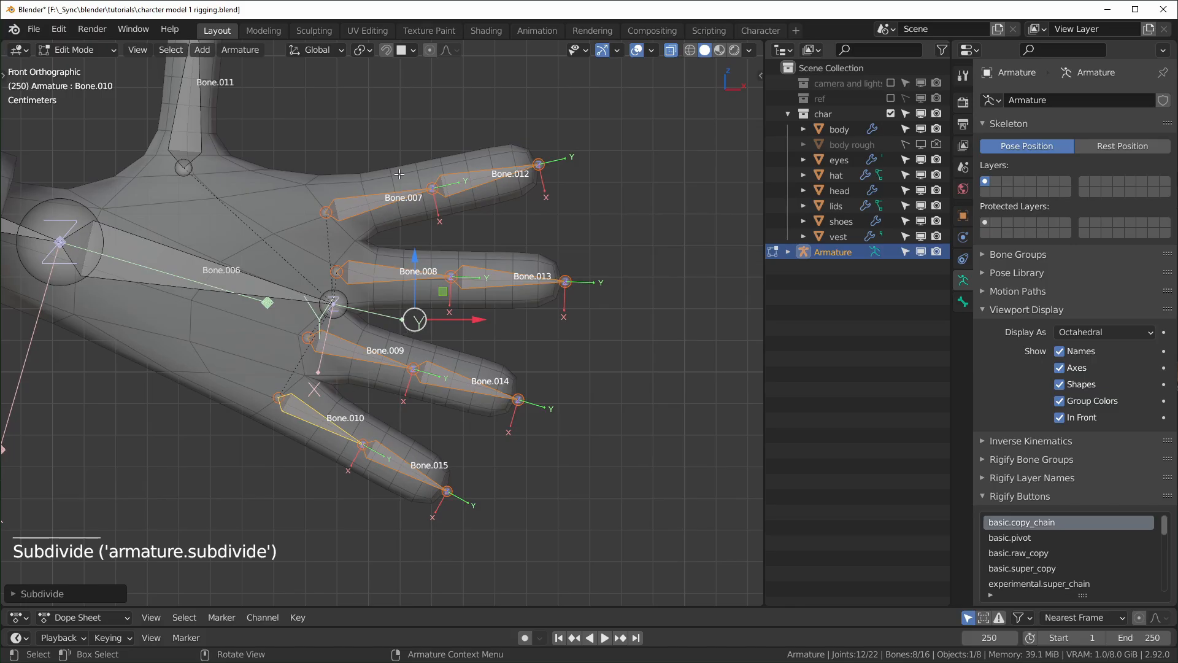
click(17, 594)
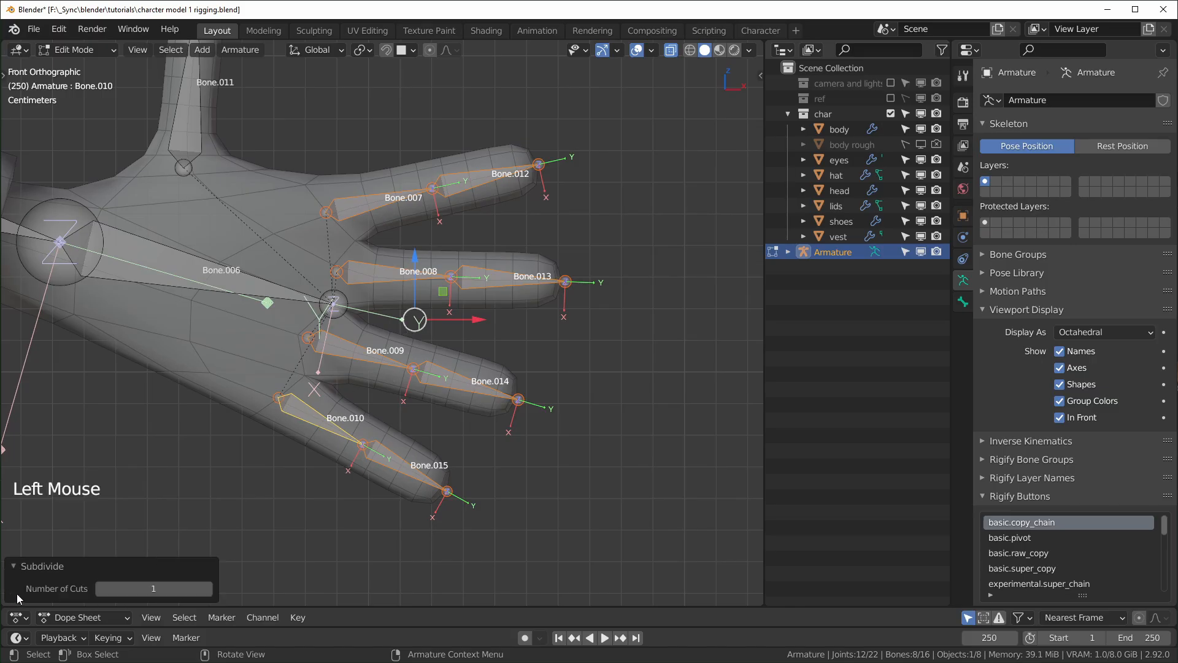
click(208, 588)
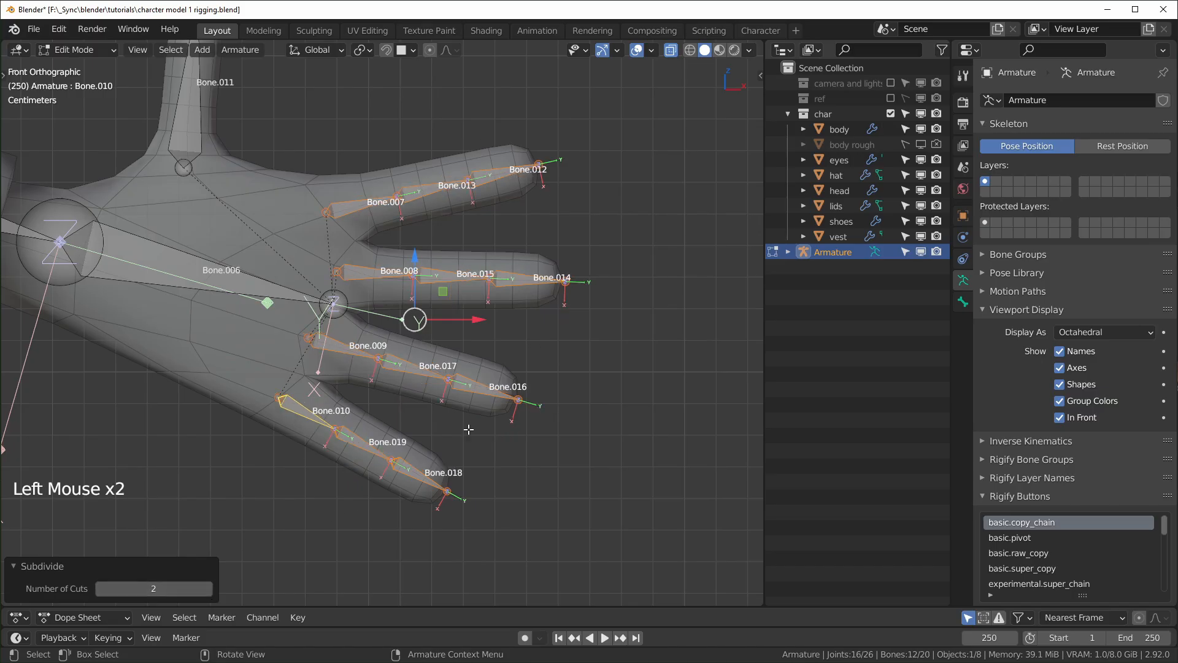
- Subdivide the thumb bone with a single cut
shift+middle_drag(191, 132, 263, 258)
scroll(263, 258, up, 2)
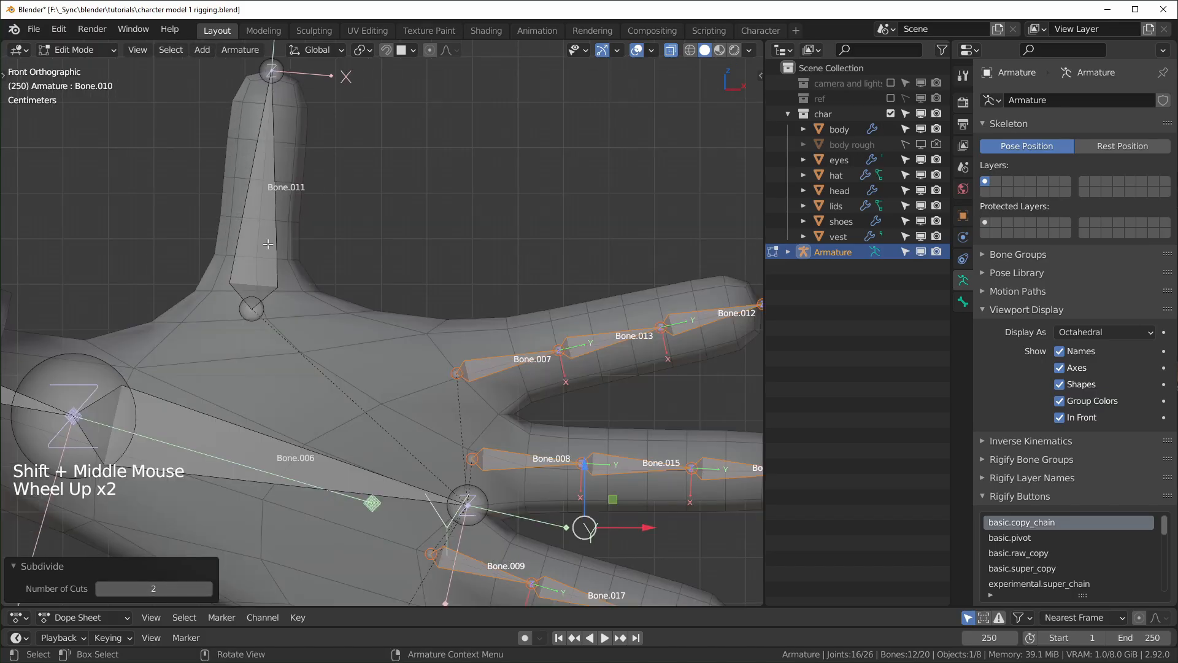
click(270, 242)
right_click(259, 238)
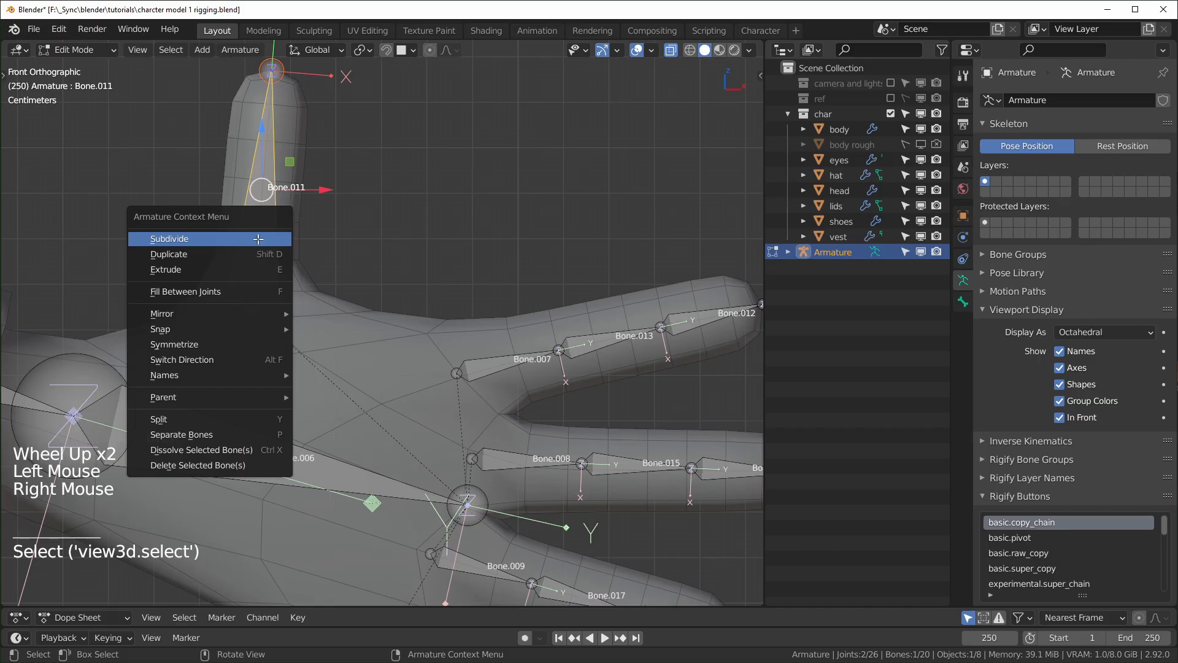
click(259, 238)
- Subdivide the torso bone with a single cut
scroll(312, 426, down, 4)
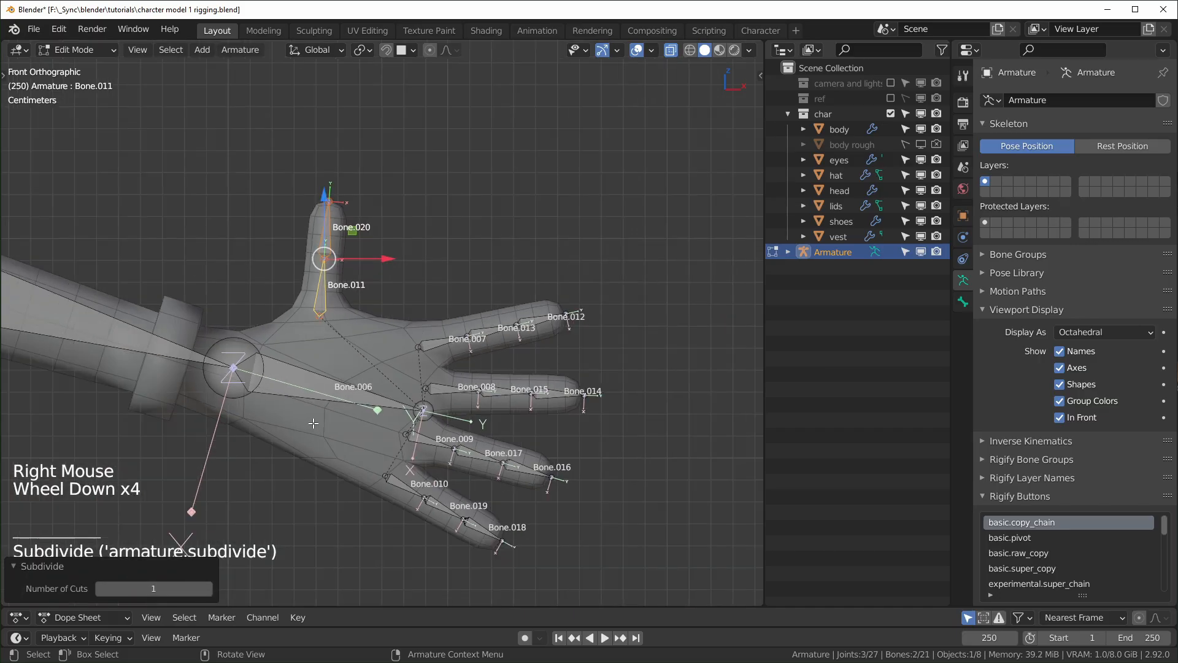
shift+middle_drag(314, 422, 335, 430)
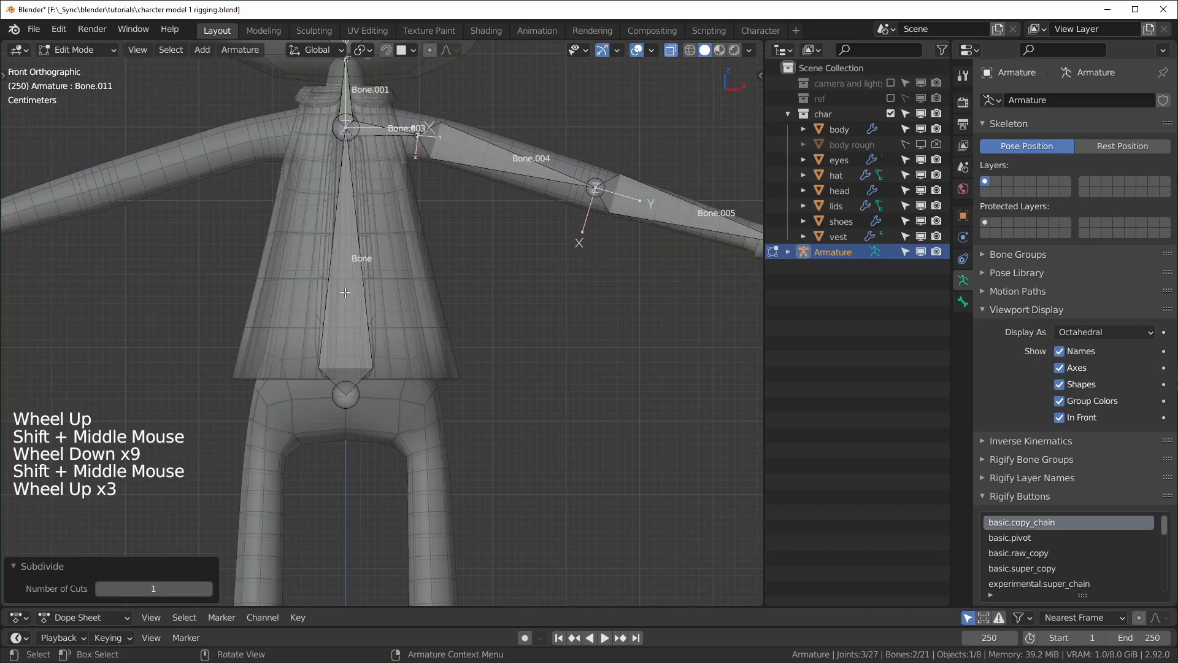
click(345, 292)
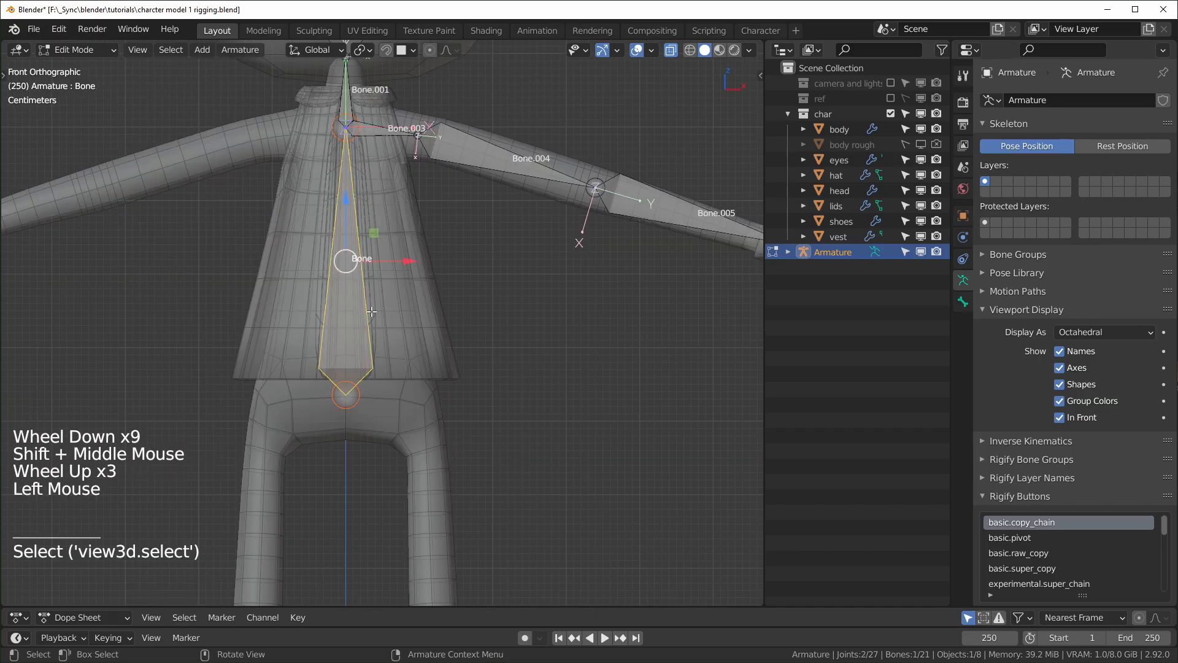
right_click(352, 317)
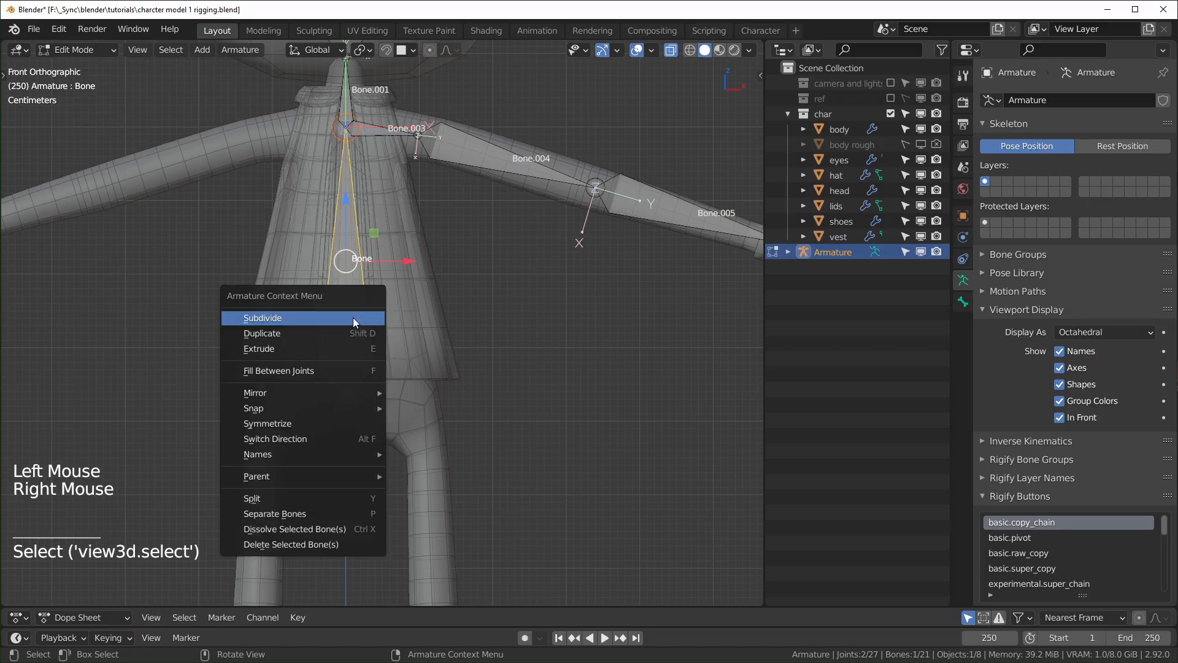
click(288, 317)
- Extrude a hip bone from the root of the lower torso bone sideways to the top of the leg, about 0.096 m along X
middle_drag(289, 398, 264, 346)
scroll(264, 346, down, 2)
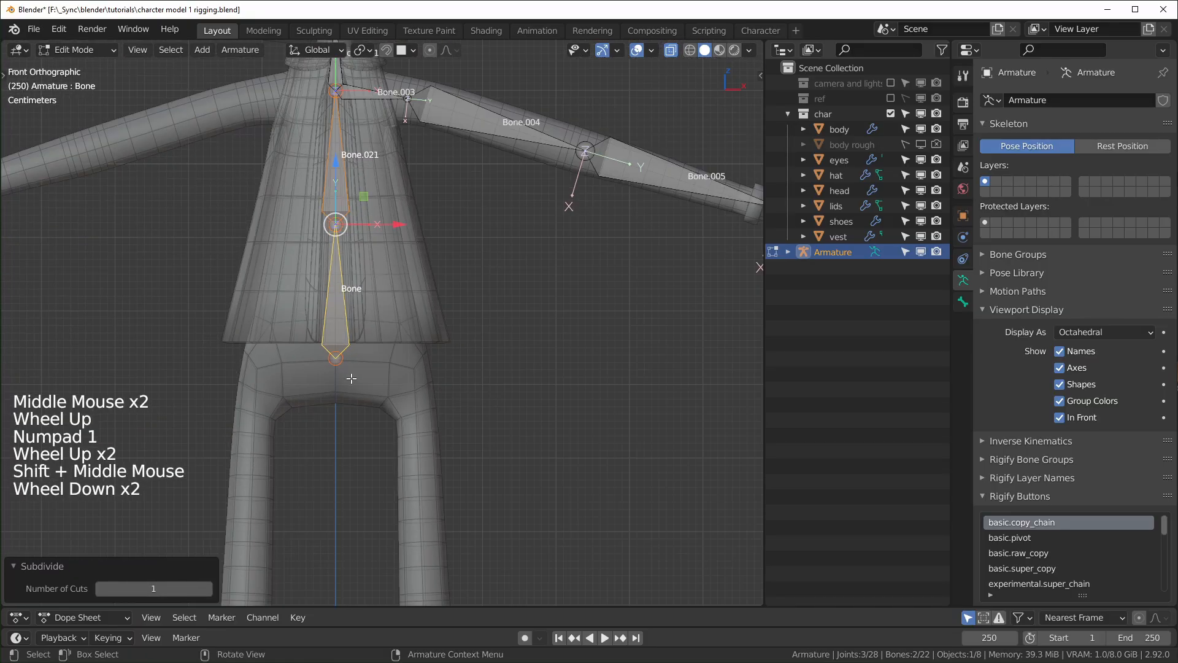
shift+scroll(324, 311, down, 1)
shift+middle_drag(328, 322, 294, 289)
scroll(316, 301, up, 1)
click(295, 289)
key(e)
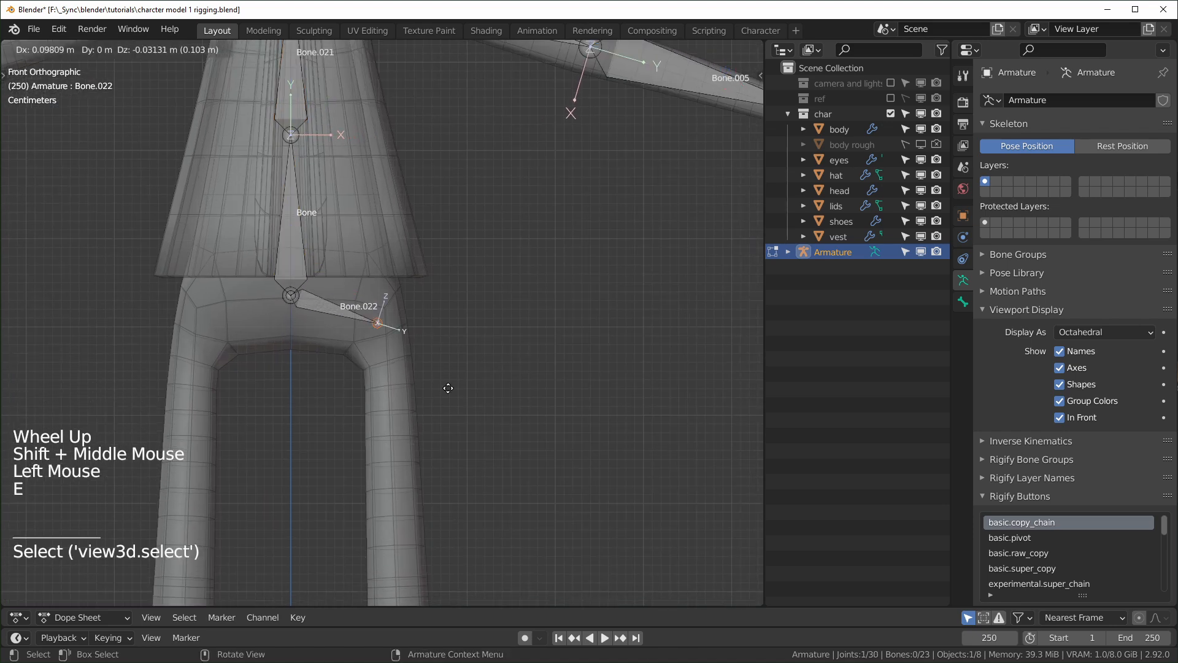
click(446, 370)
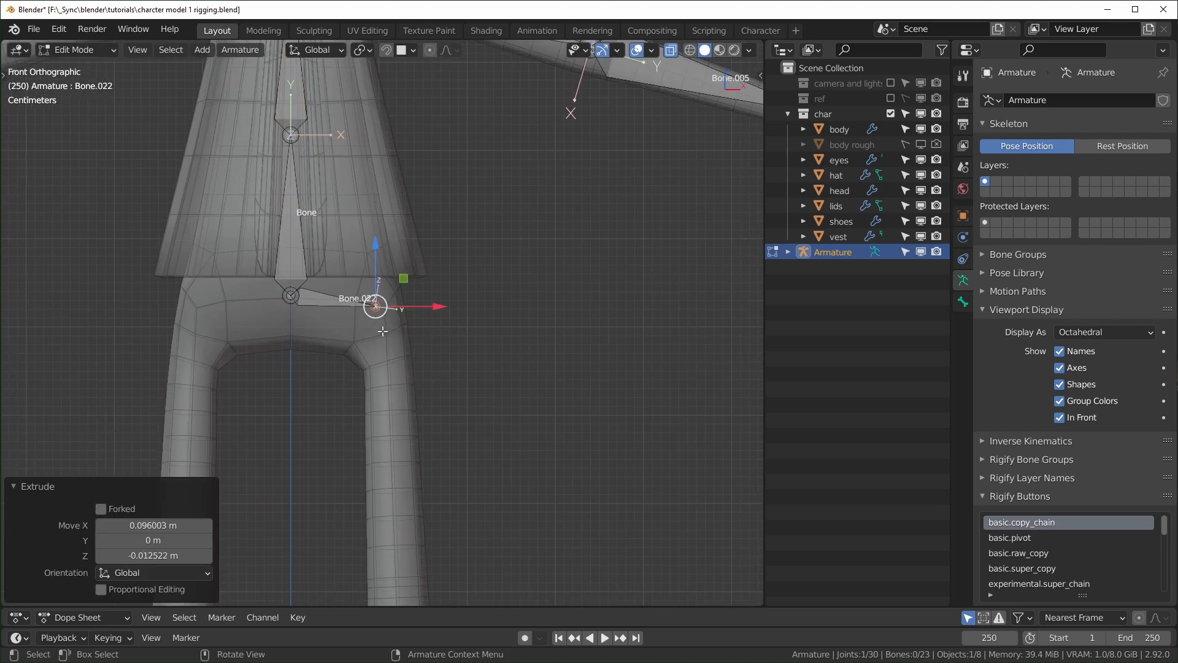
- Extrude a thigh bone about 0.35 m long from the hip bone's tip down to the knee
scroll(381, 334, down, 1)
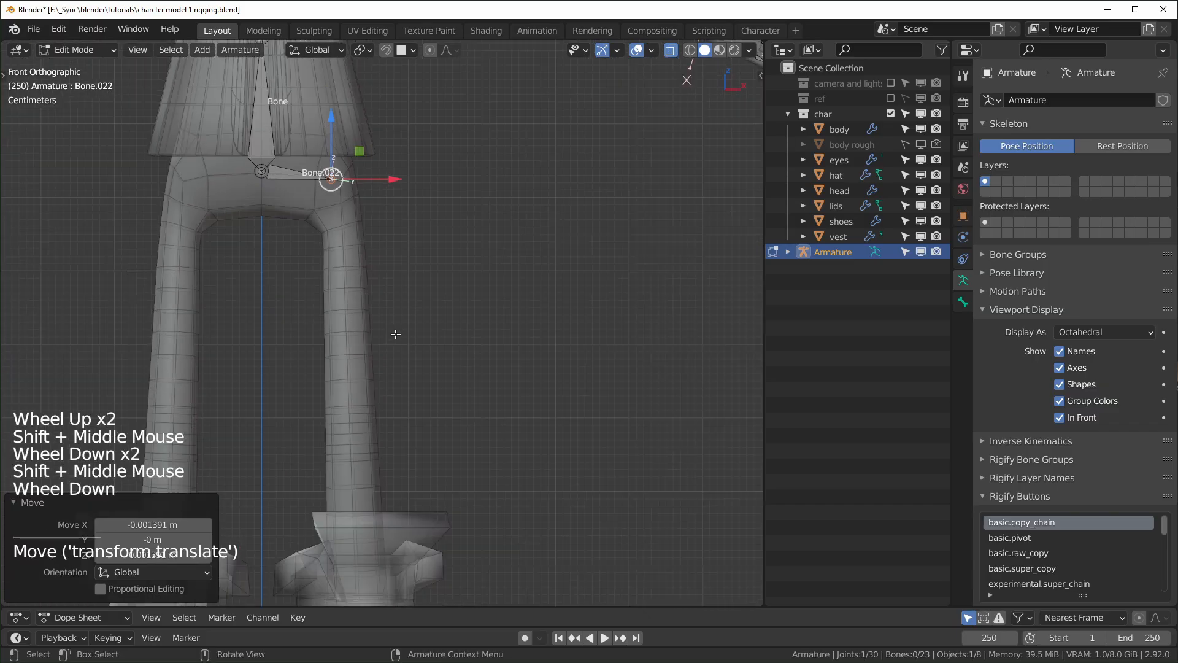
scroll(395, 333, down, 1)
shift+middle_drag(395, 334, 395, 318)
key(e)
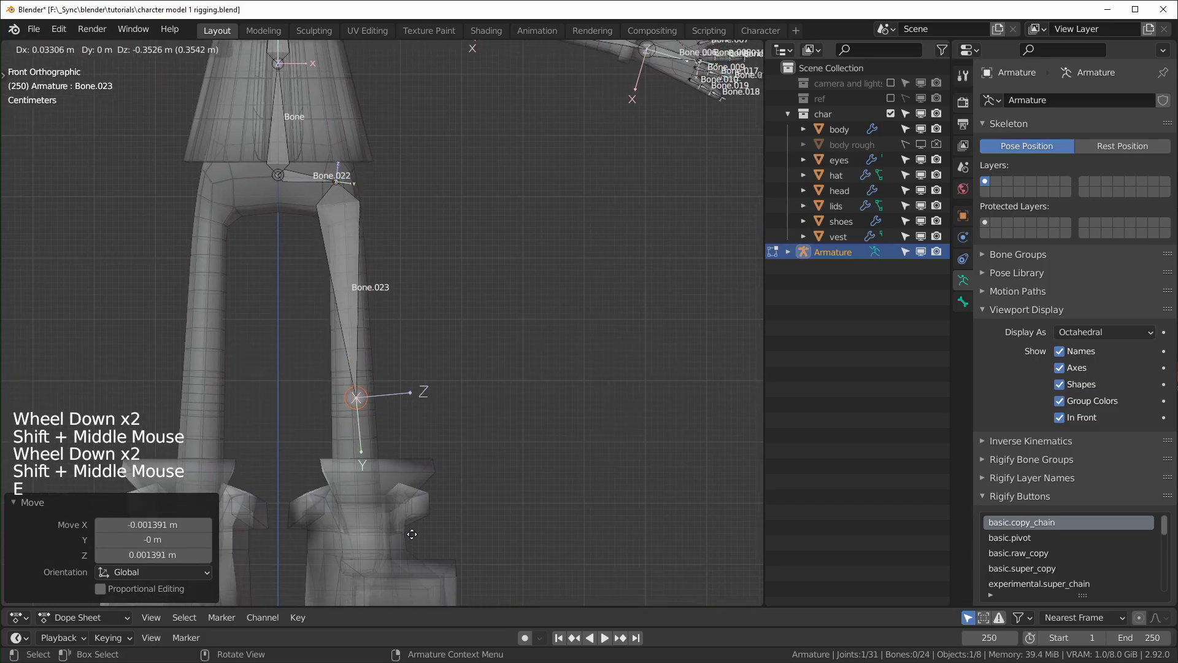
click(411, 529)
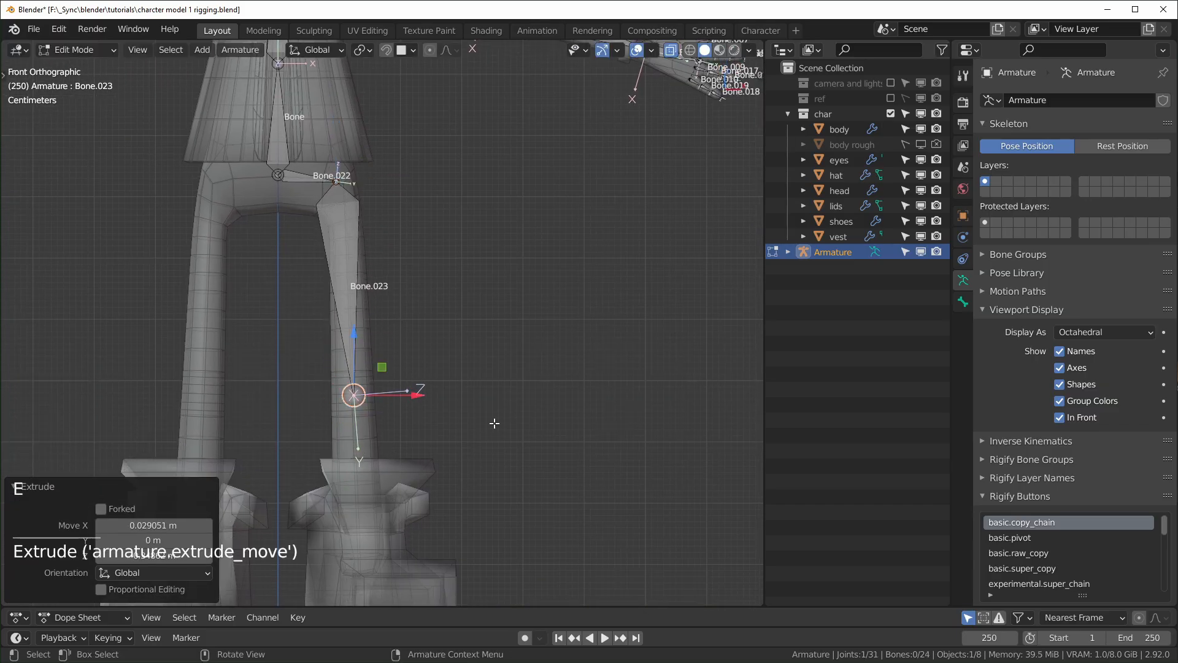
- In the right side view, nudge the knee joint into place and extrude a shin bone about 0.29 m long down to the ankle
key(KP_3)
scroll(479, 429, up, 2)
drag(422, 429, 390, 430)
key(e)
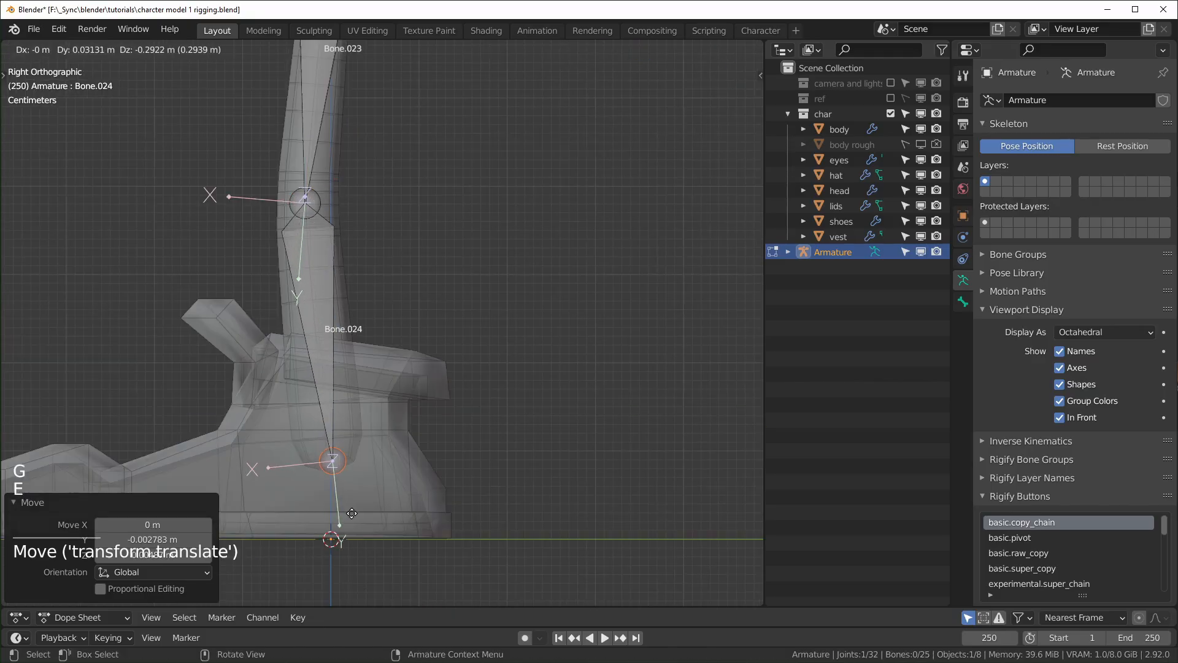
click(352, 515)
shift+middle_drag(350, 467, 388, 418)
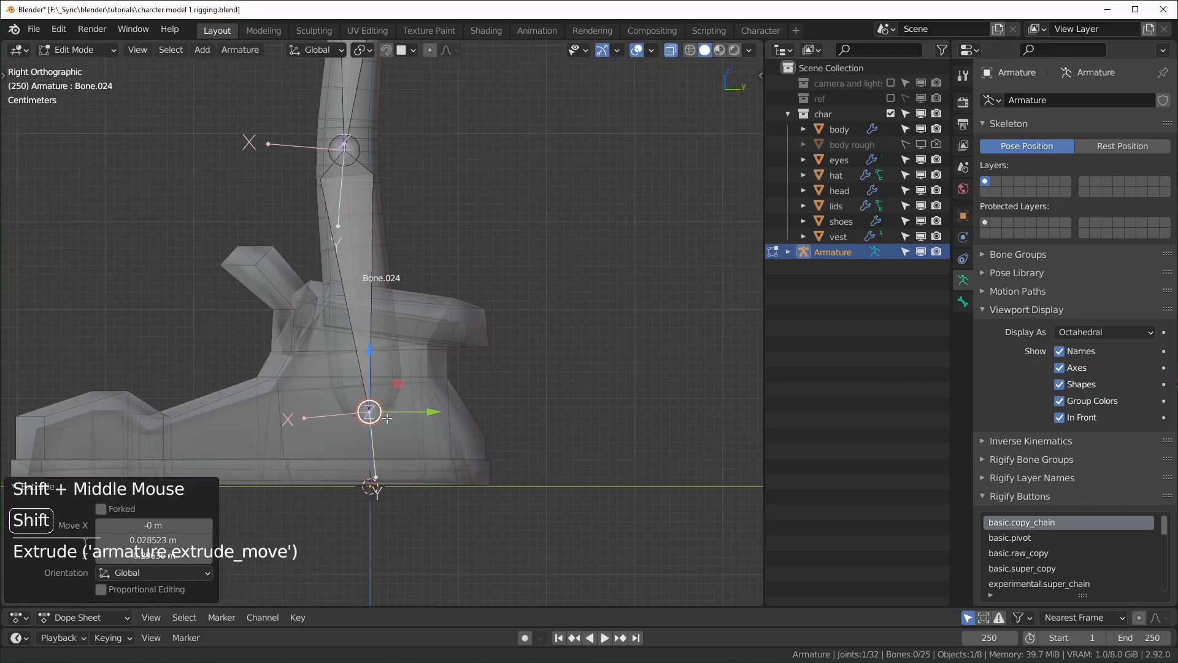
- Extrude a foot bone from the ankle to the ball of the foot, and a toe bone from there to the shoe's front
key(ctrl+z)
key(ctrl+z)
key(ctrl+z)
key(KP_3)
key(e)
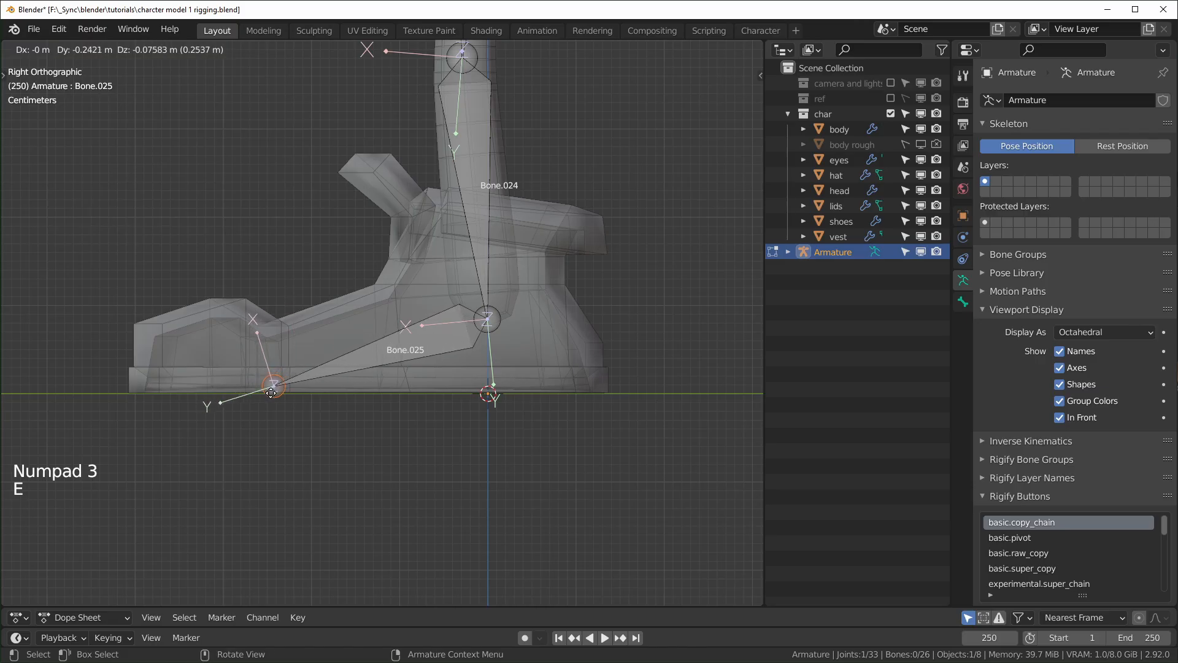
click(274, 390)
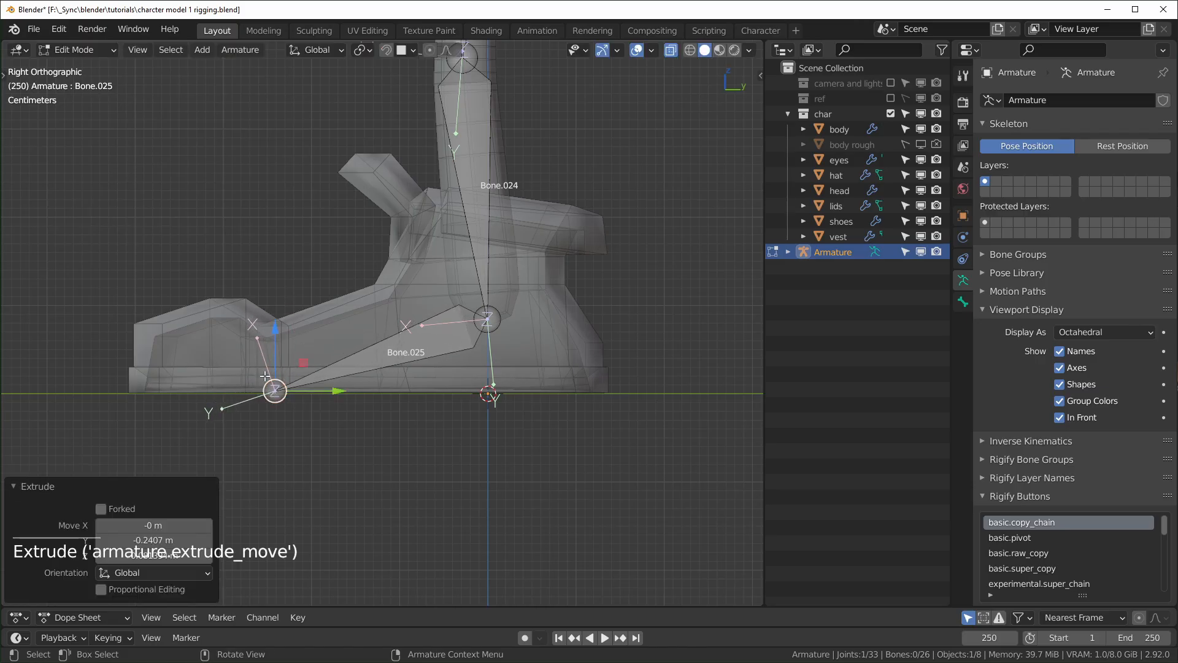
key(e)
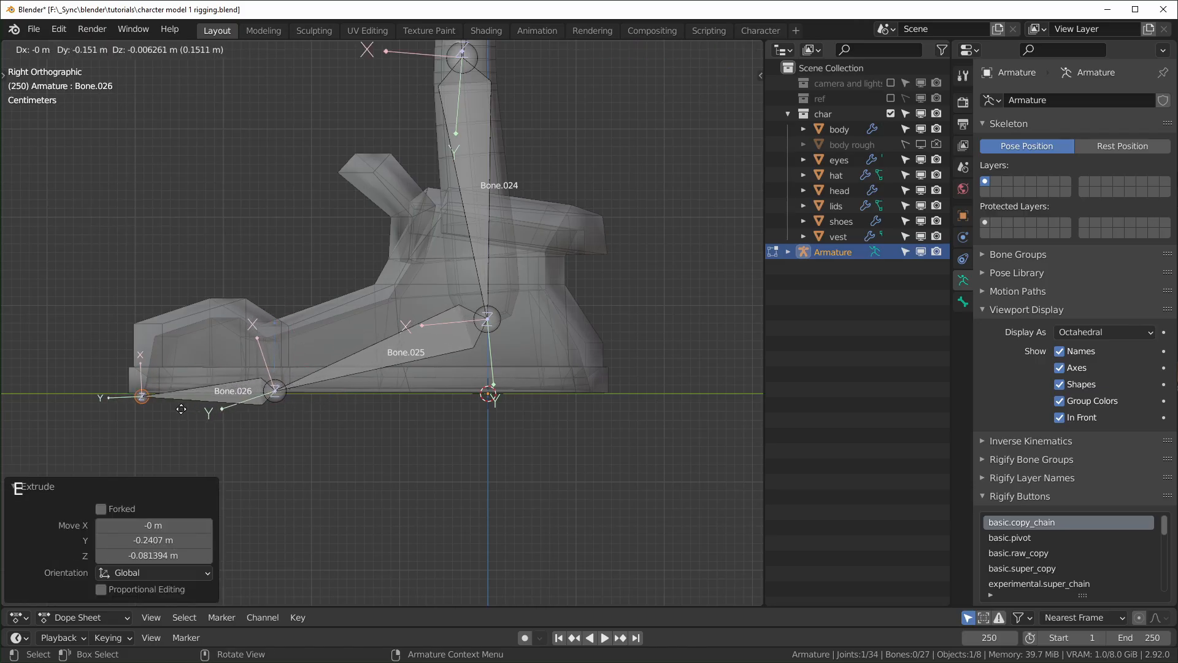
click(169, 406)
- In the top view, try moving the foot bone's tip and the toe bone's tip sideways toward the shoe's centre line
middle_drag(169, 406, 223, 225)
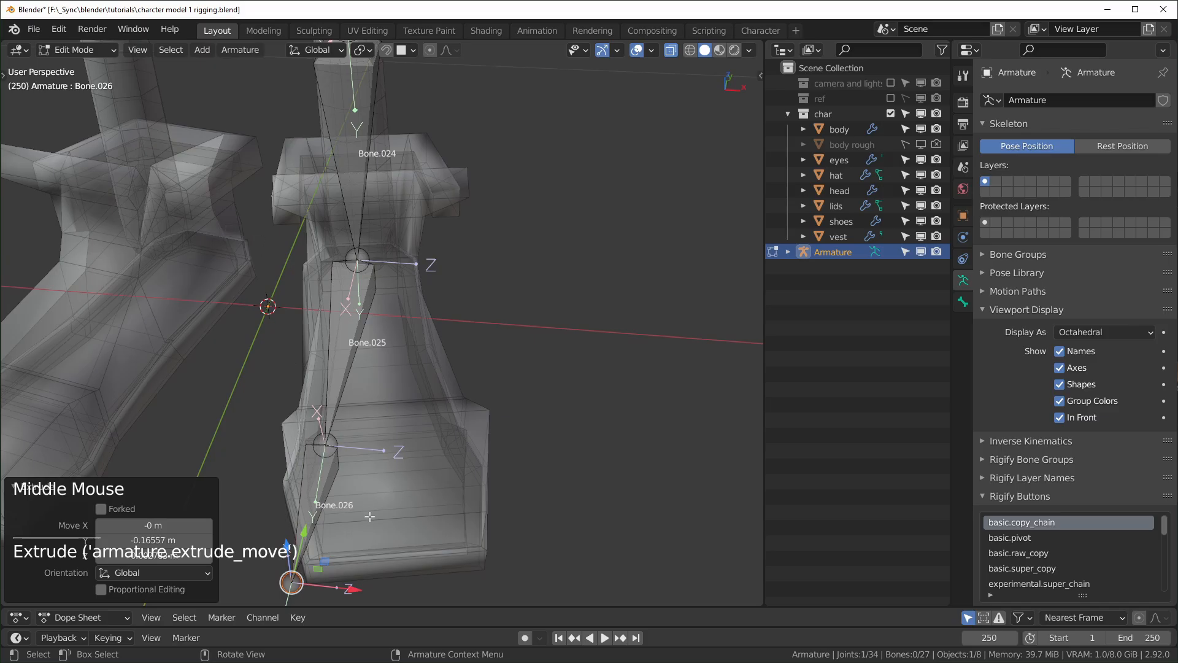
scroll(370, 516, down, 2)
key(KP_7)
scroll(370, 517, up, 2)
shift+middle_drag(370, 517, 295, 316)
click(295, 313)
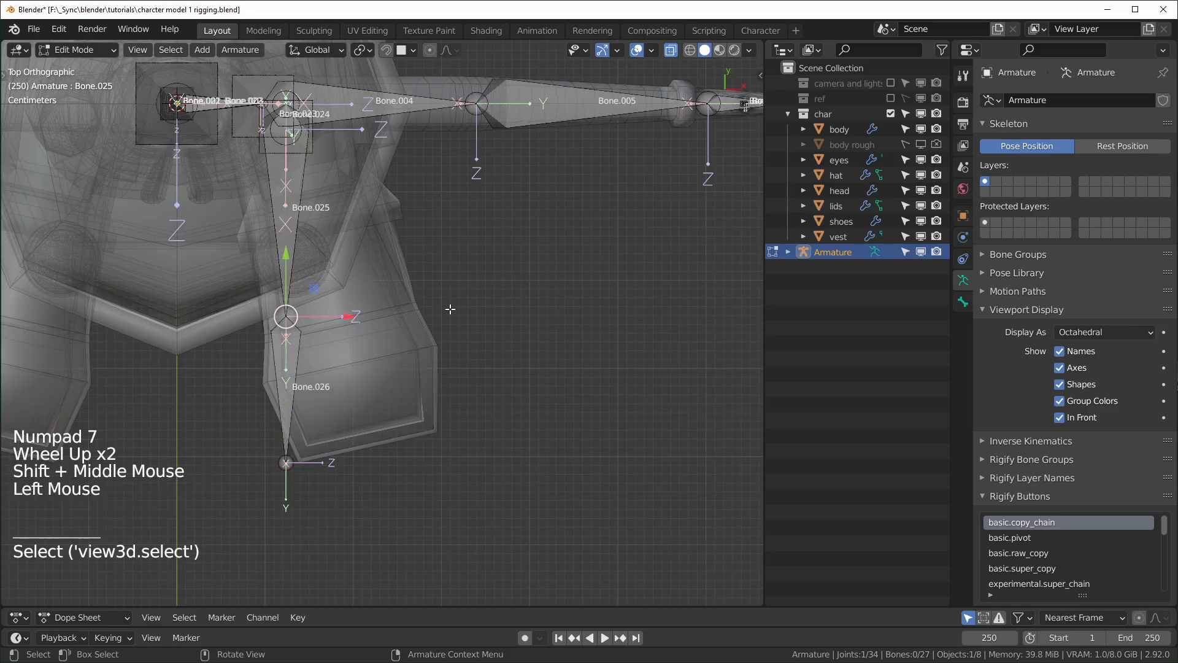
key(g)
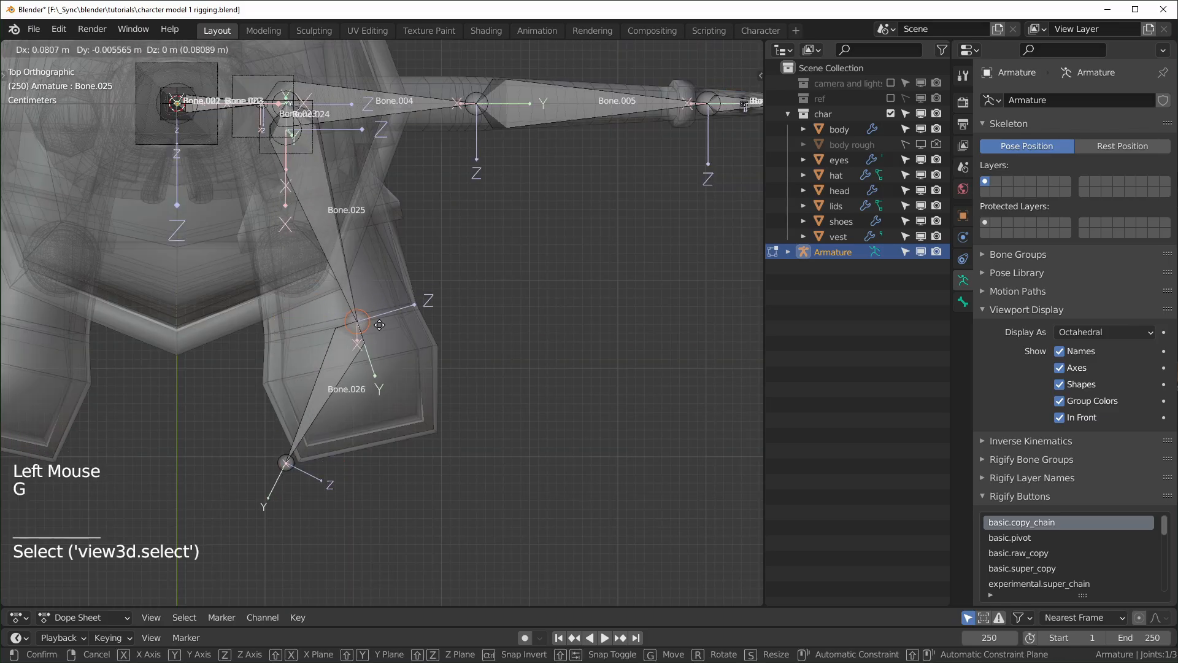
click(367, 322)
click(313, 464)
key(g)
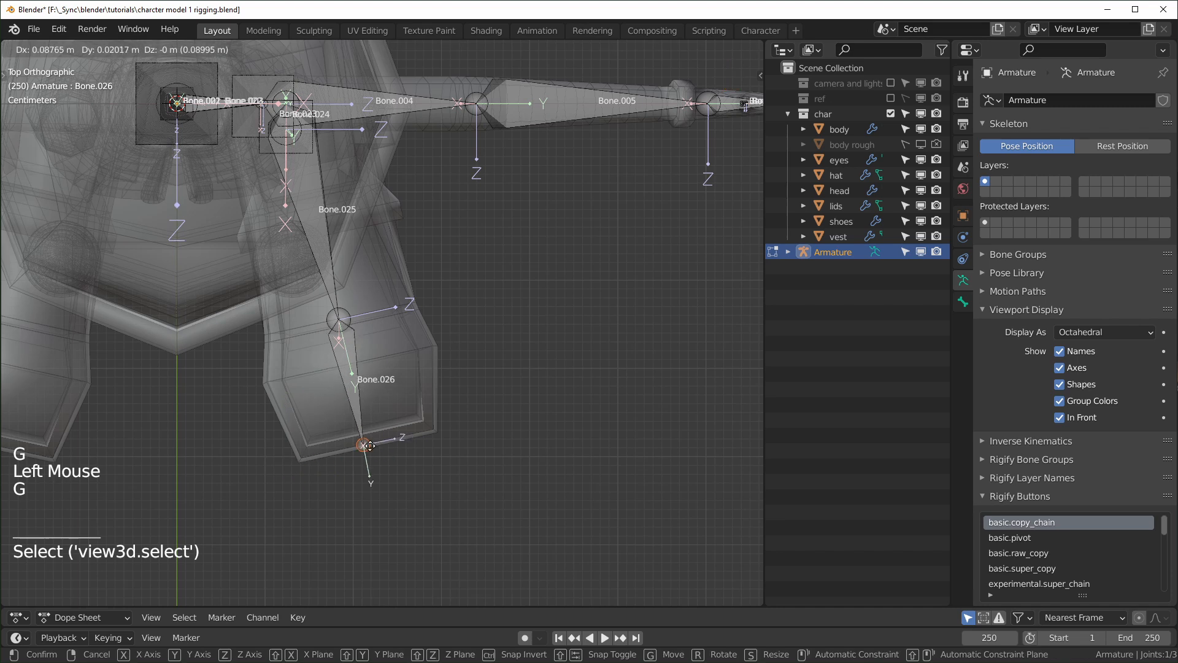
key(Escape)
key(ctrl+z)
key(ctrl+z)
shift+click(335, 375)
click(335, 376)
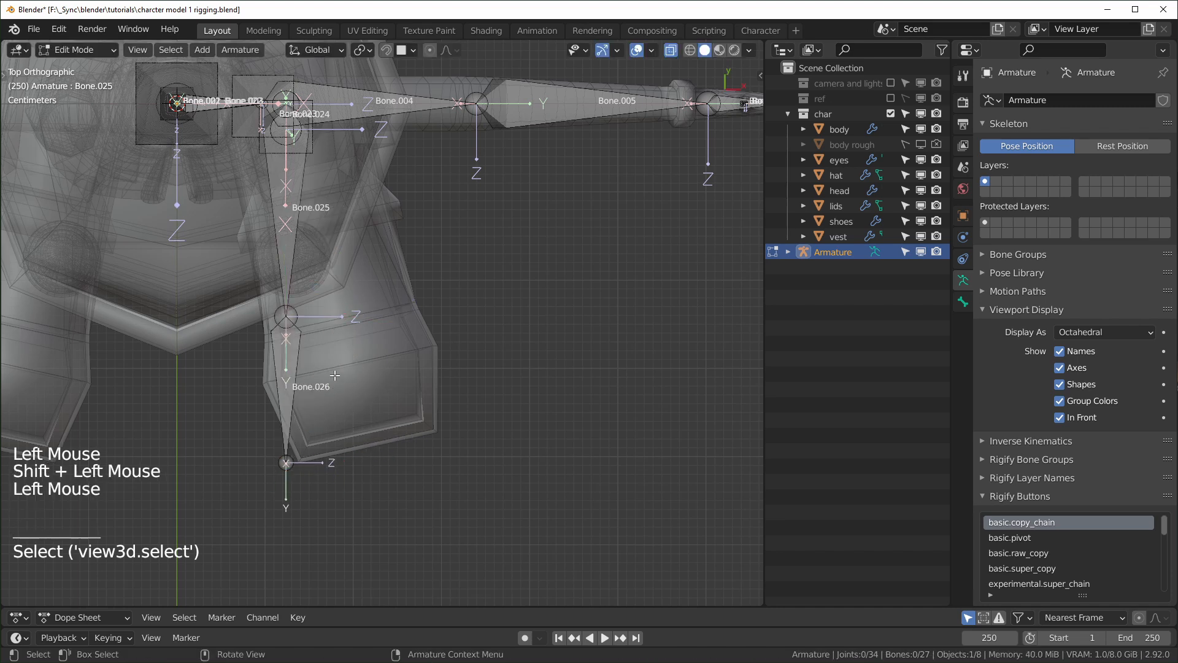
- Rotate the foot and toe bones together by about -13.4° around the ankle in the top view, using Active Element as the pivot
click(295, 355)
shift+click(297, 237)
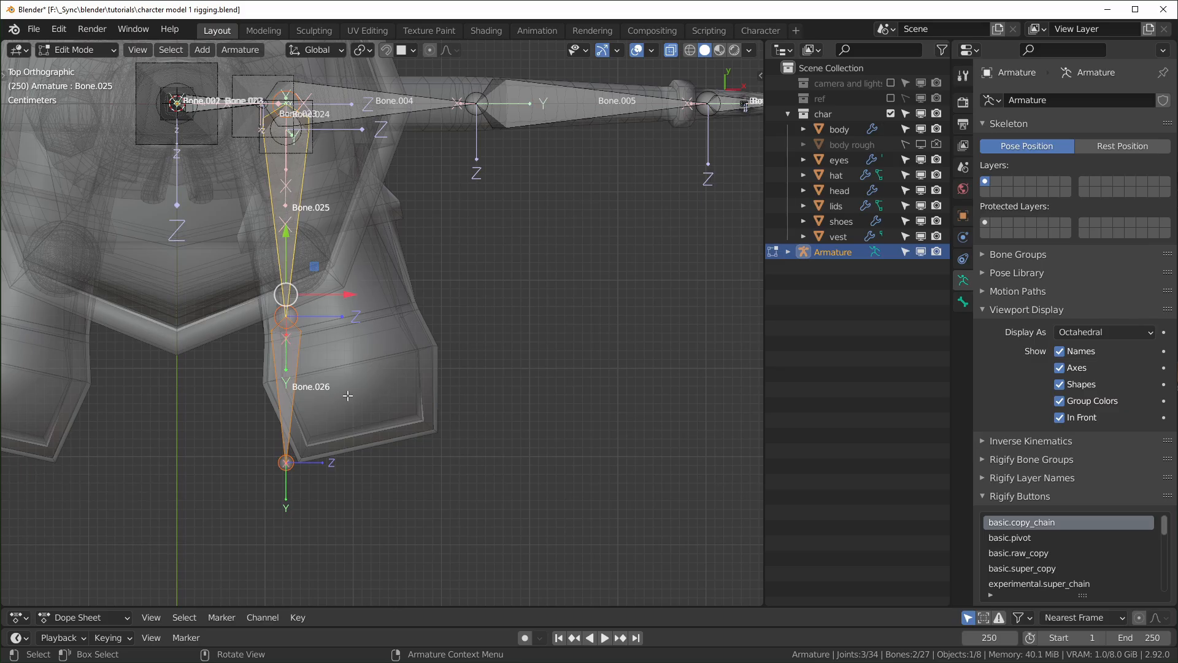
key(period)
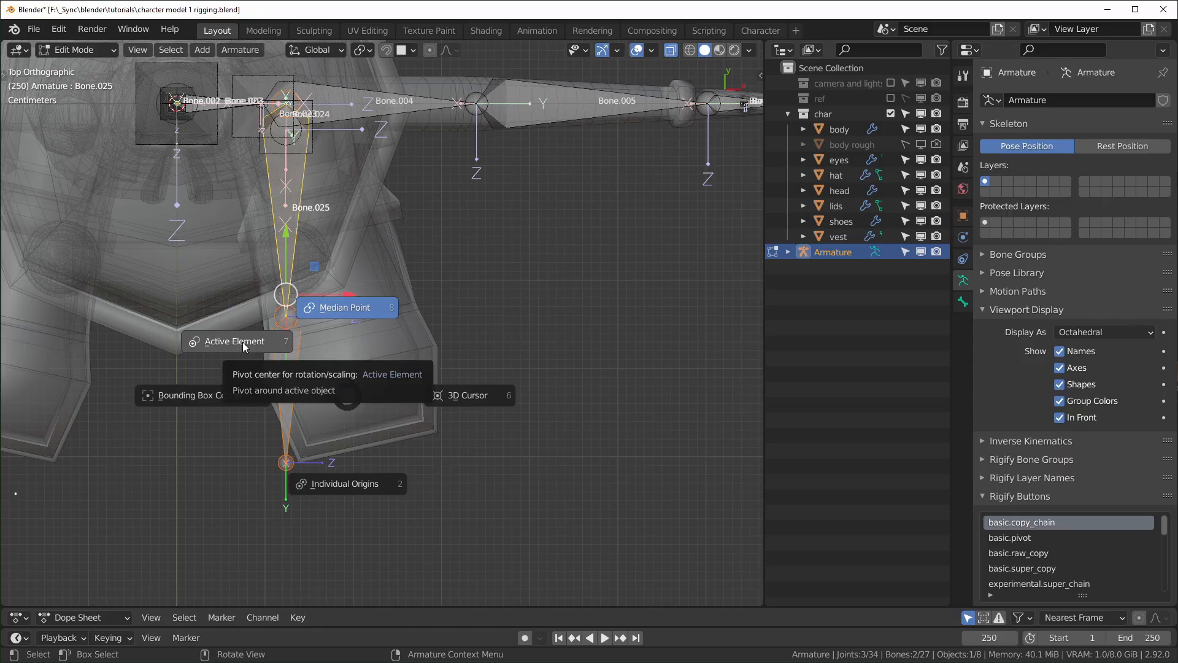
click(242, 341)
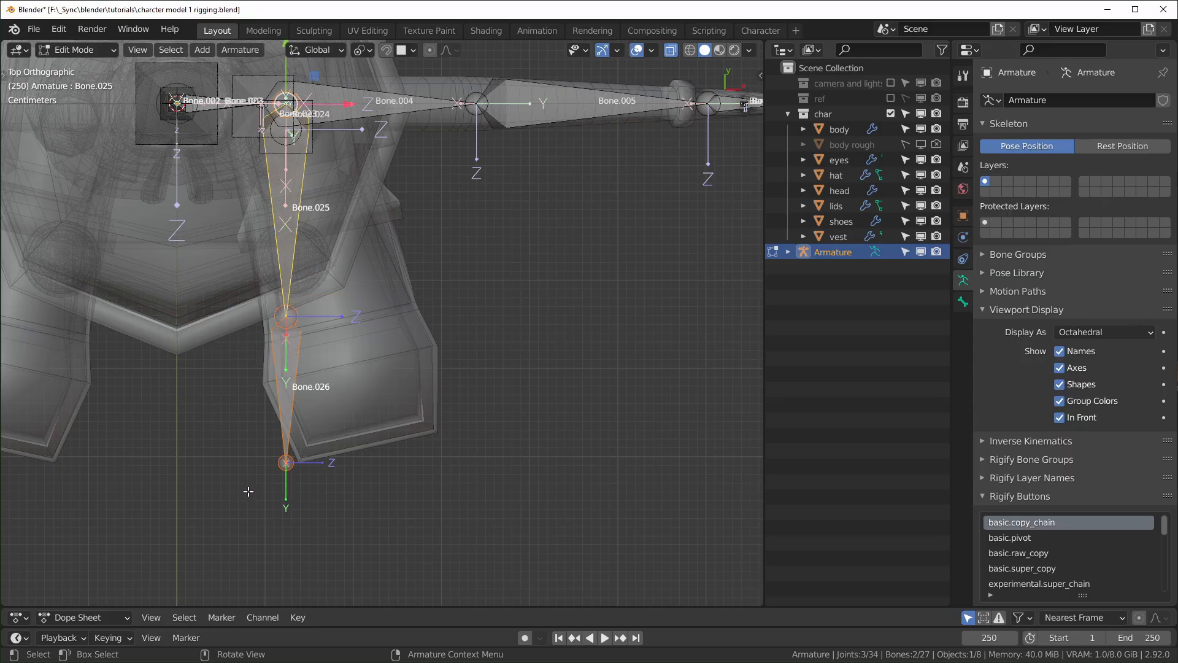
key(r)
right_click(345, 490)
key(r)
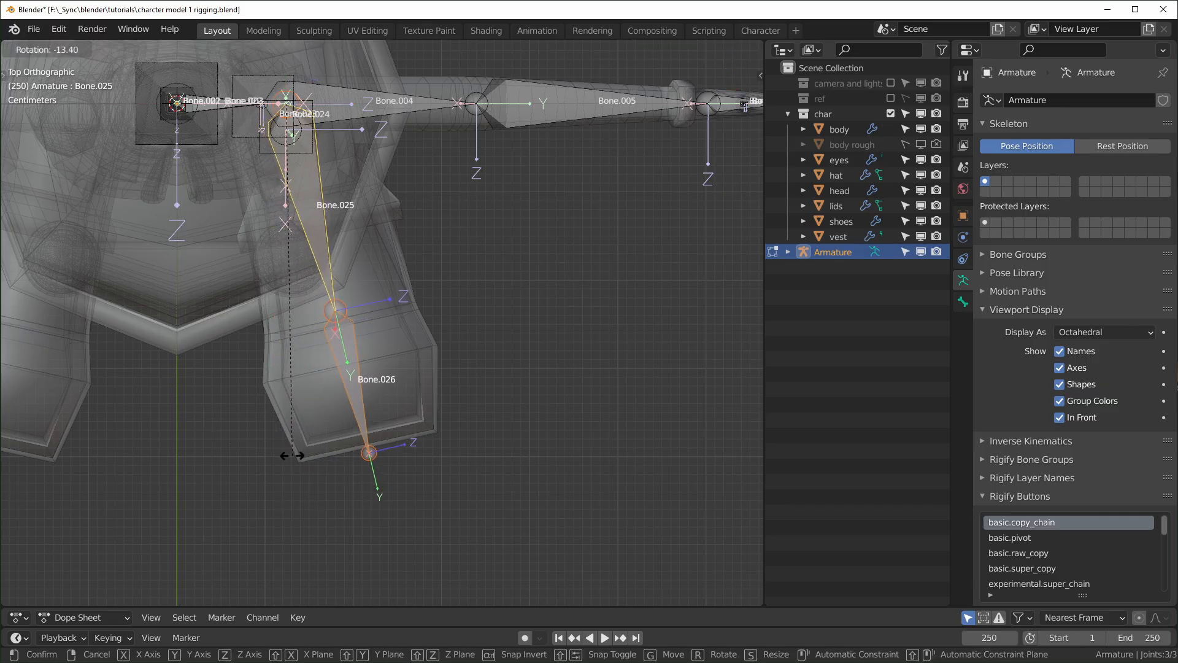
click(292, 455)
- Lengthen the foot bone alone to about 0.268 m, and restore Median Point as the pivot
click(191, 238)
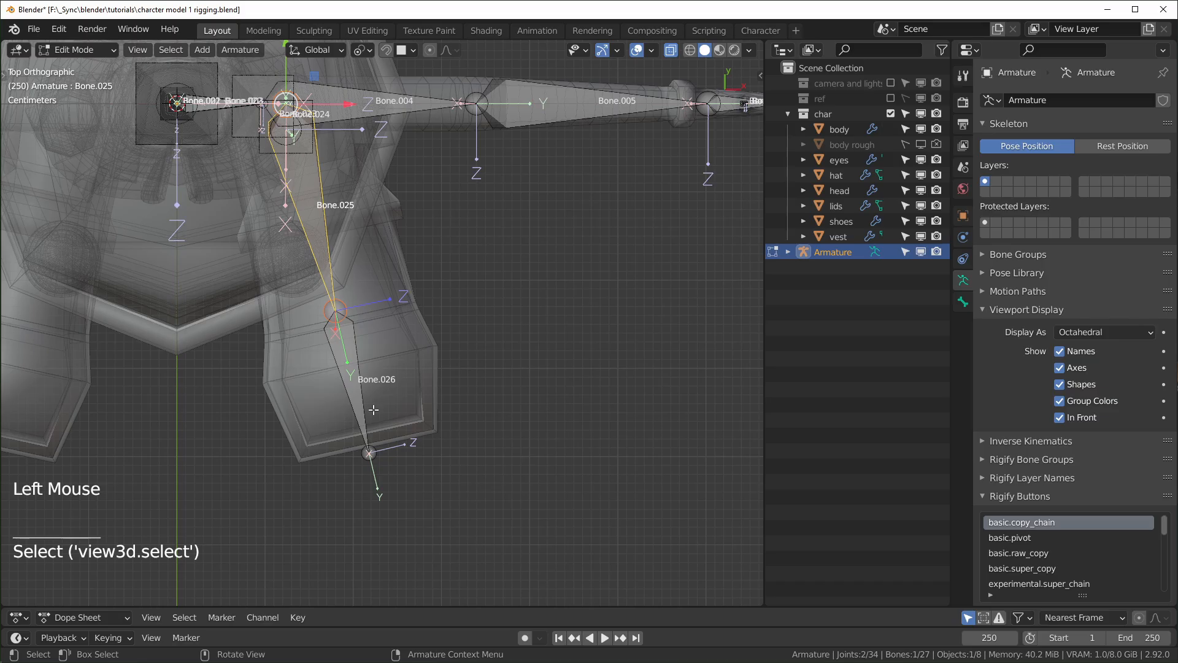
key(n)
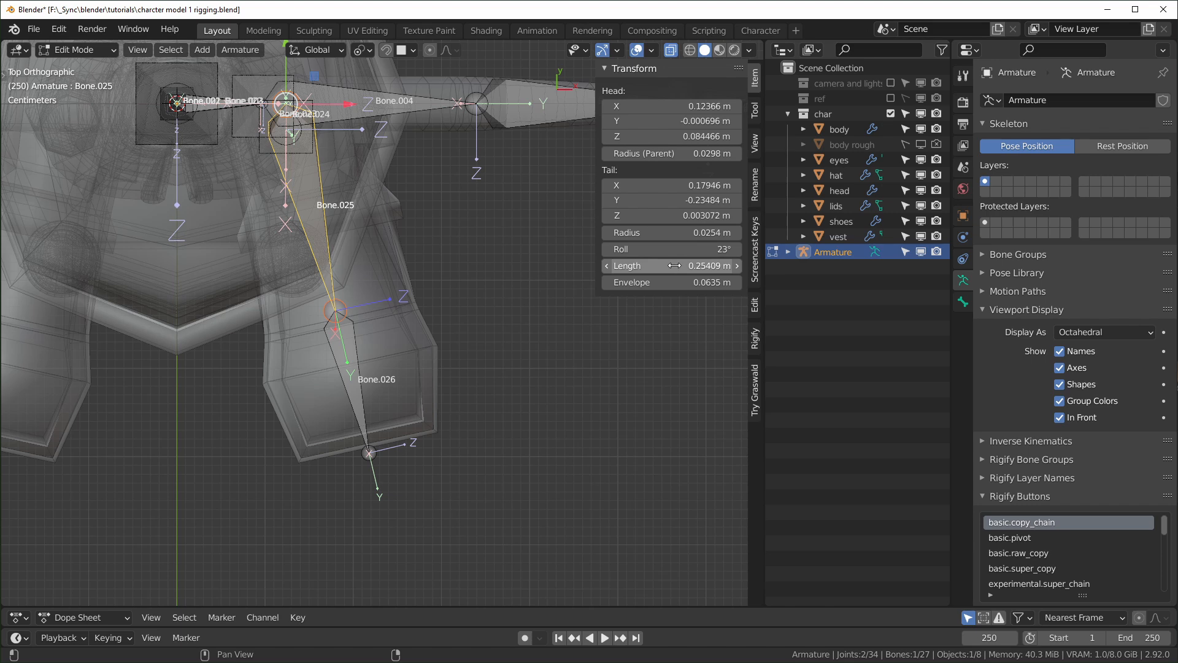
mouse_move(674, 265)
mouse_down()
mouse_move(703, 265)
mouse_move(687, 265)
mouse_up()
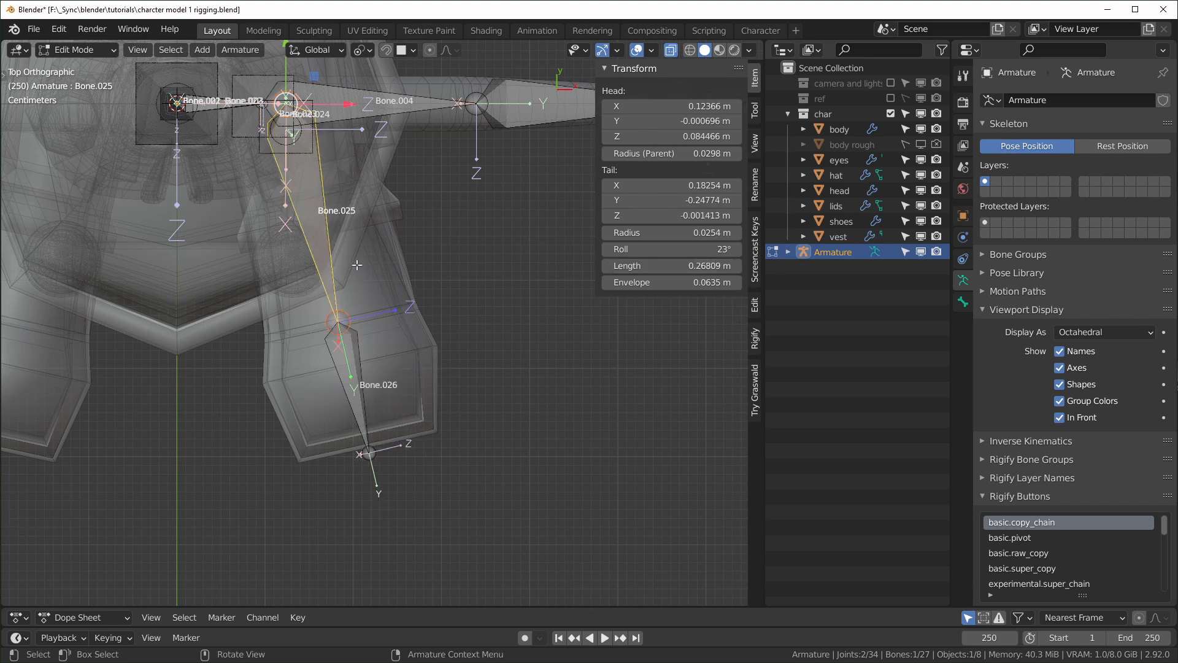
key(period)
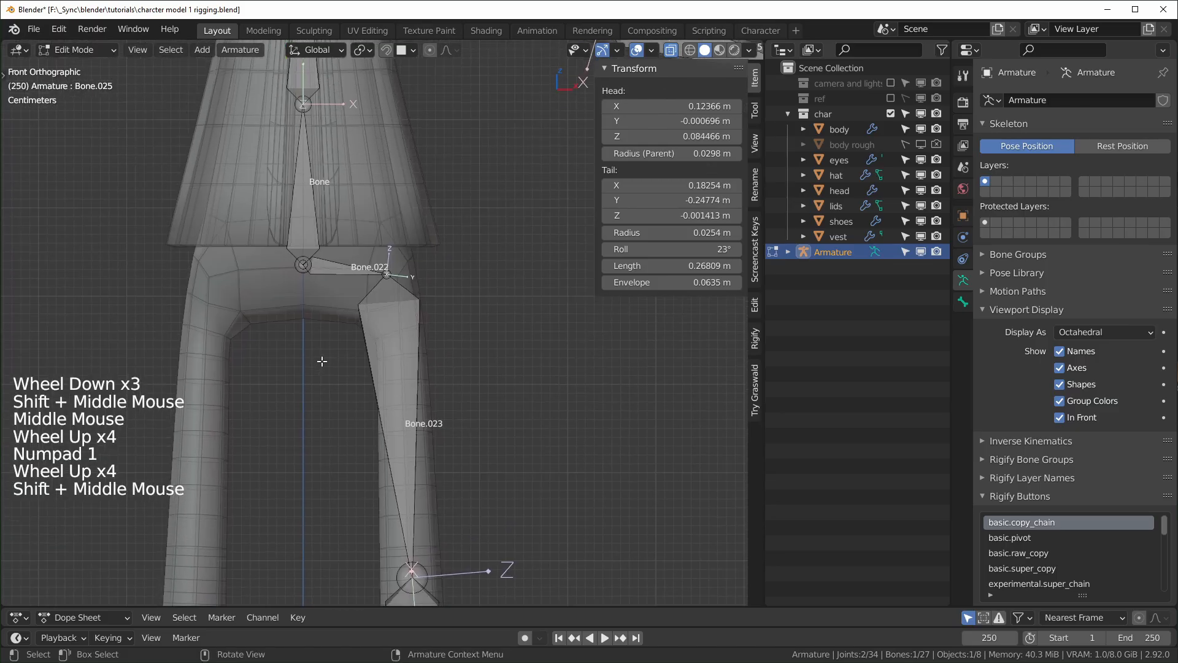
- Delete the hip bone that links the root of the lower torso bone to the top of the thigh bone
scroll(315, 376, down, 2)
shift+middle_drag(315, 424, 315, 376)
scroll(432, 250, up, 2)
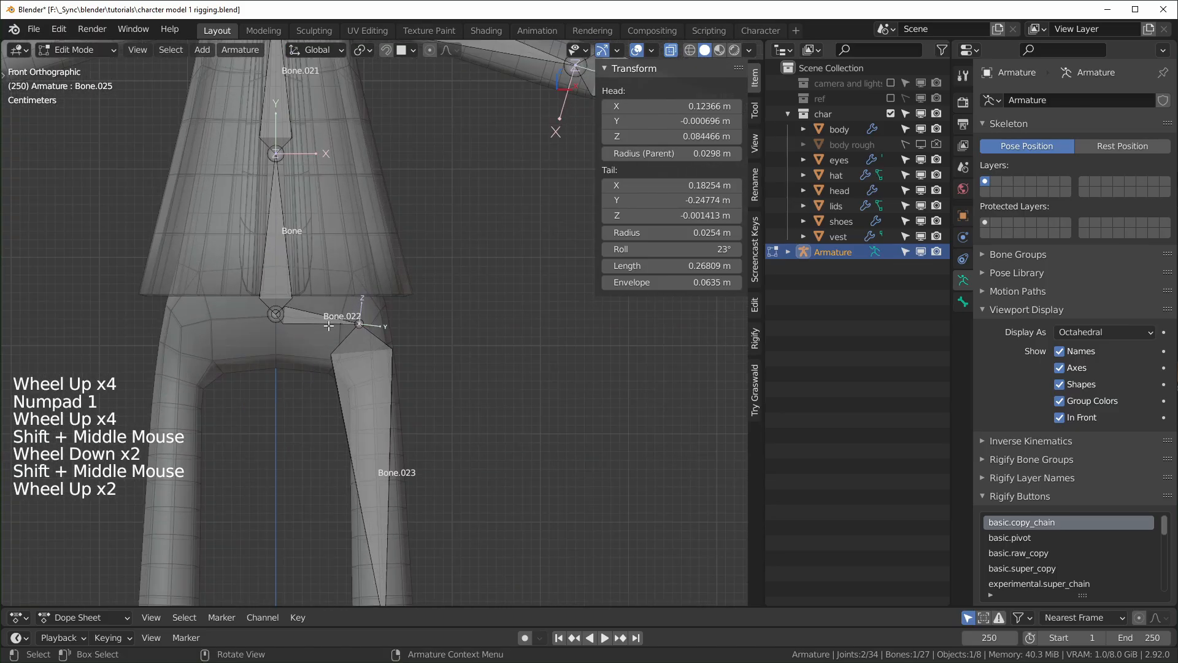
click(320, 316)
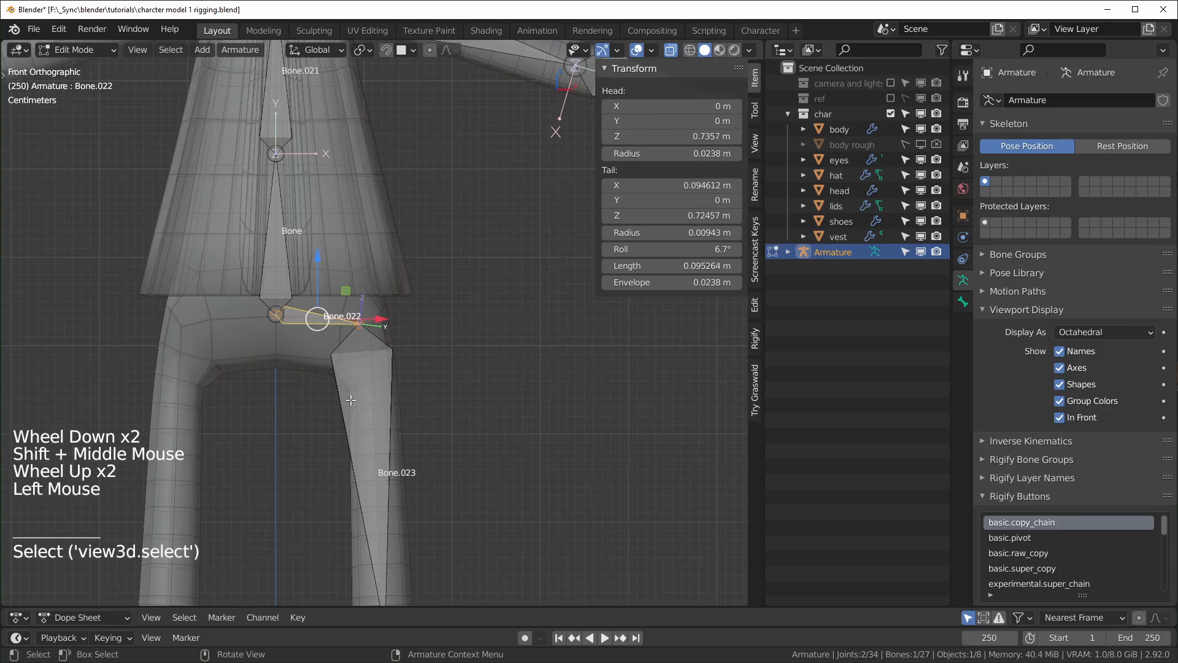
key(g)
right_click(405, 396)
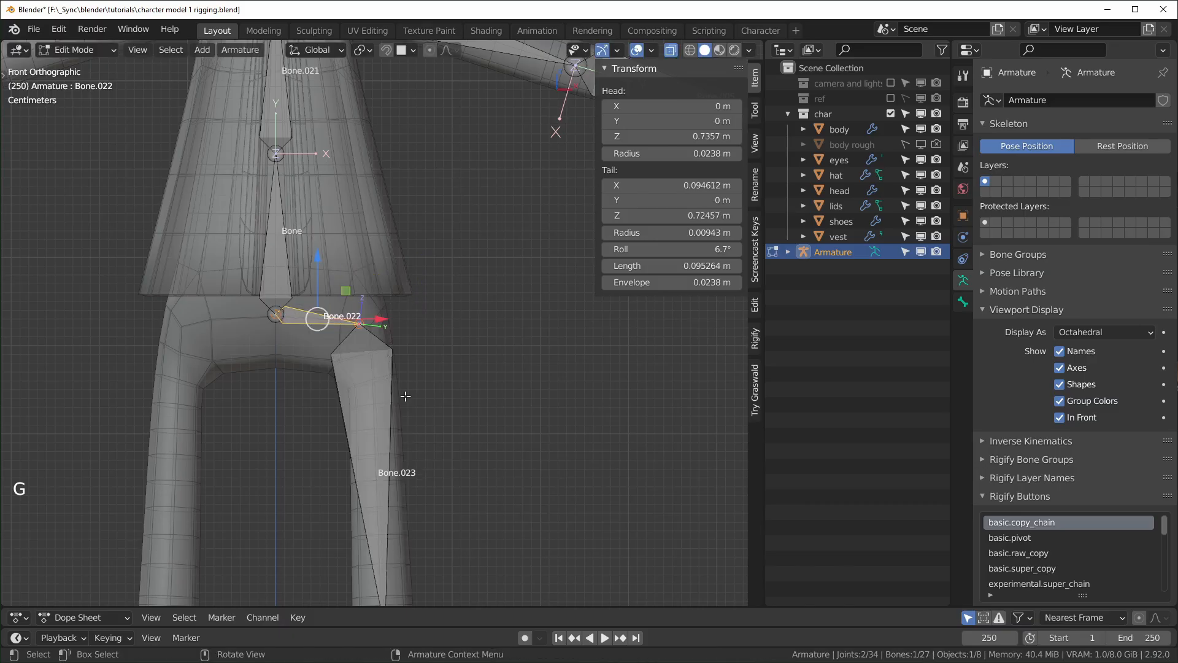
- Parent the thigh bone to the lower torso bone with the Keep Offset option
click(347, 356)
key(n)
scroll(320, 410, down, 2)
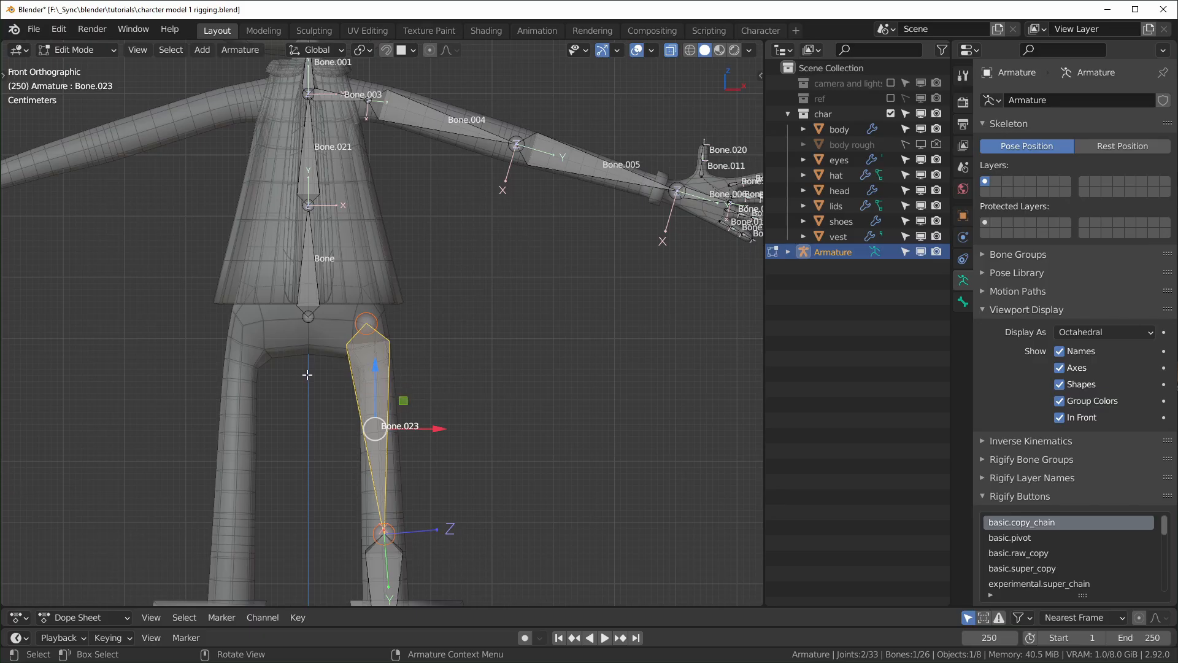
middle_drag(370, 367, 336, 365)
scroll(336, 365, up, 2)
shift+middle_drag(336, 365, 339, 386)
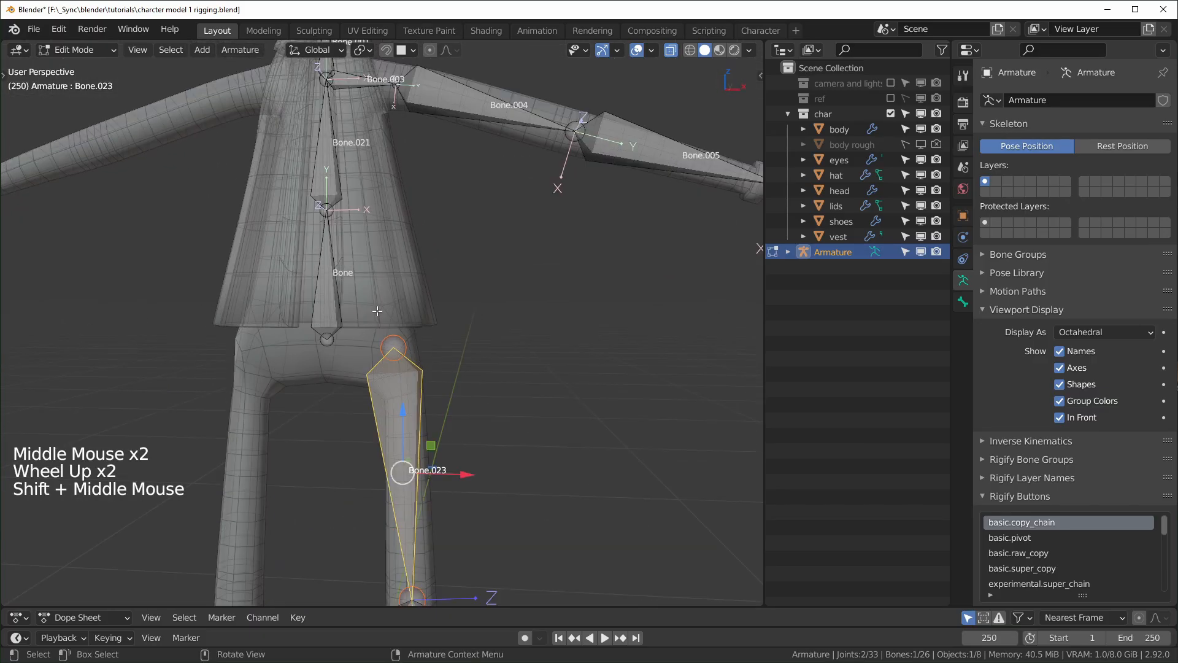
scroll(333, 311, up, 1)
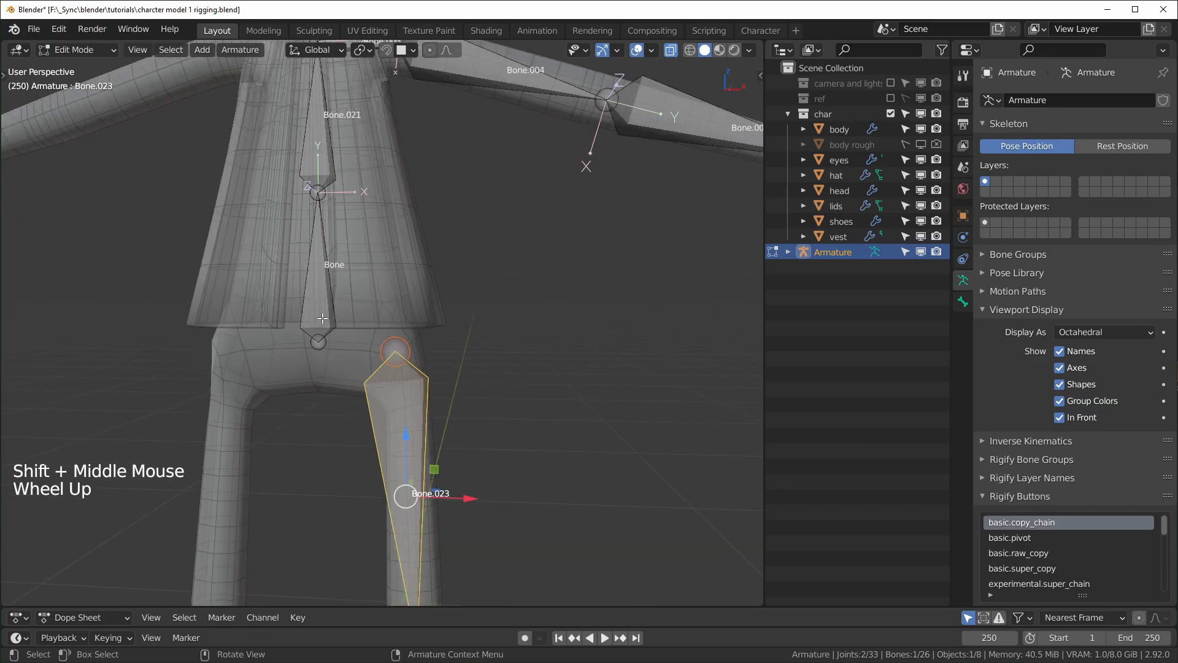
middle_drag(332, 310, 299, 311)
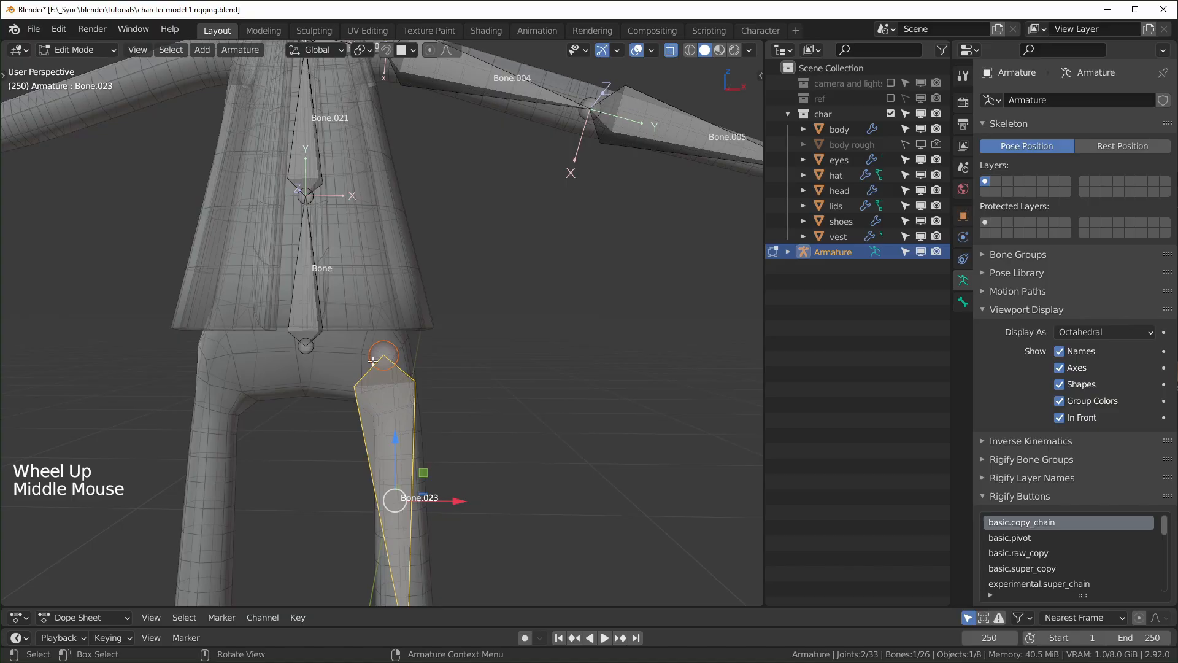
click(545, 428)
click(390, 391)
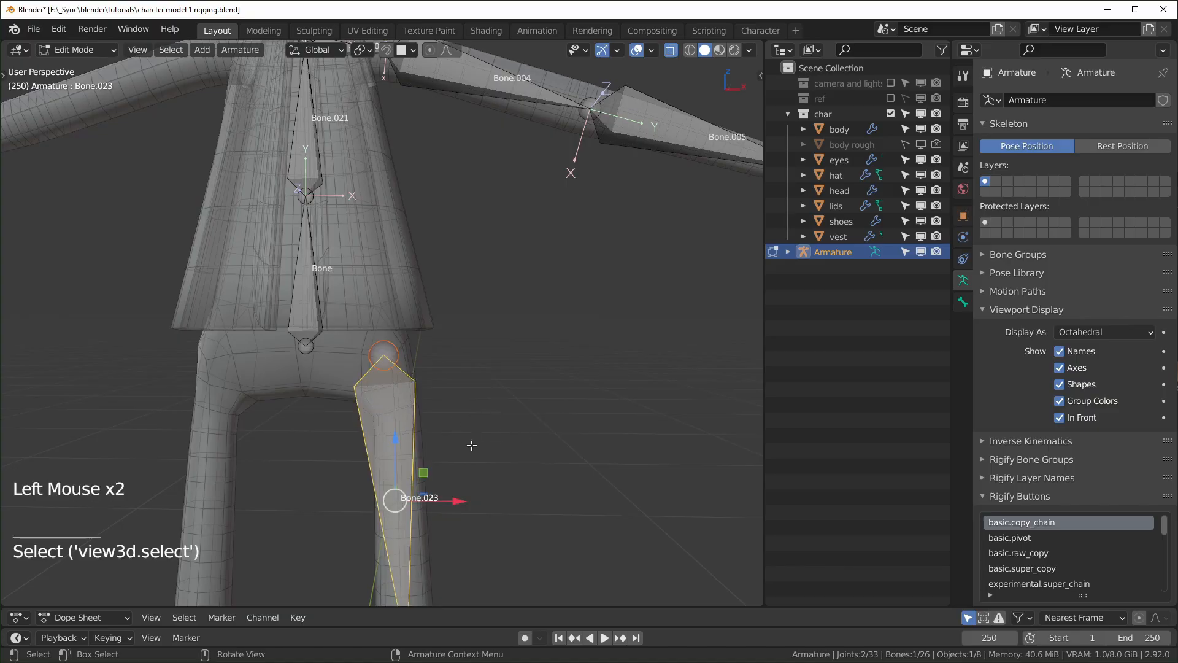
shift+click(311, 306)
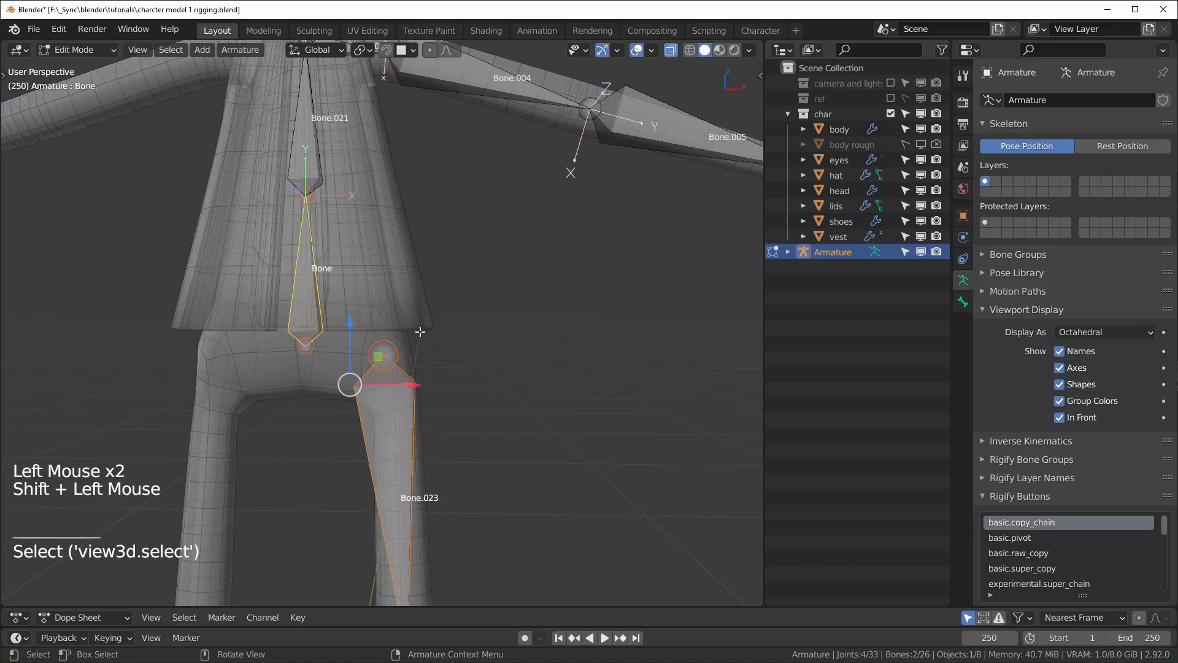
key(ctrl+p)
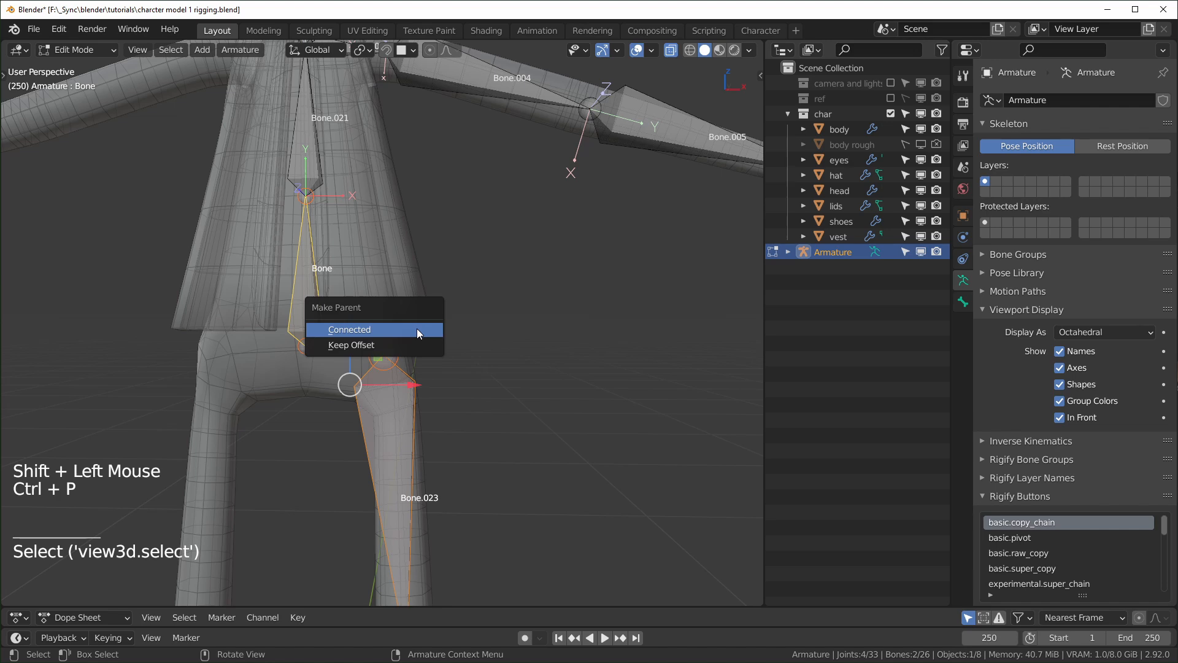
click(400, 343)
scroll(334, 251, up, 2)
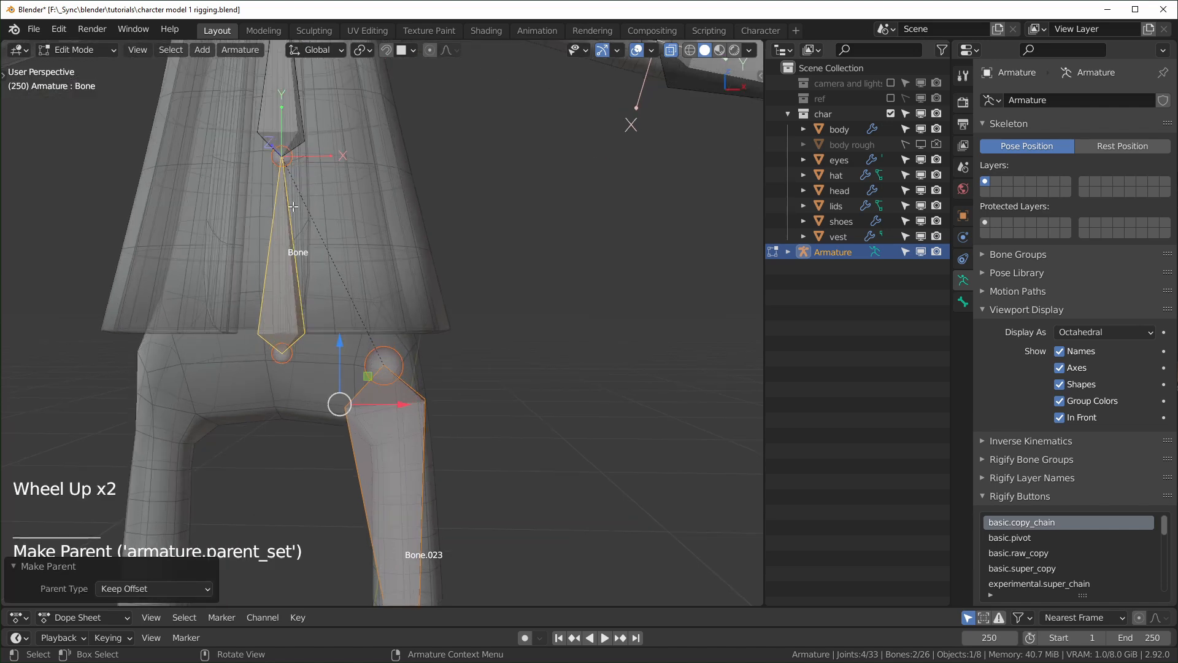
- Undo the offset parenting and try parenting the thigh bone to the lower torso bone as Connected instead
key(ctrl+z)
key(ctrl+p)
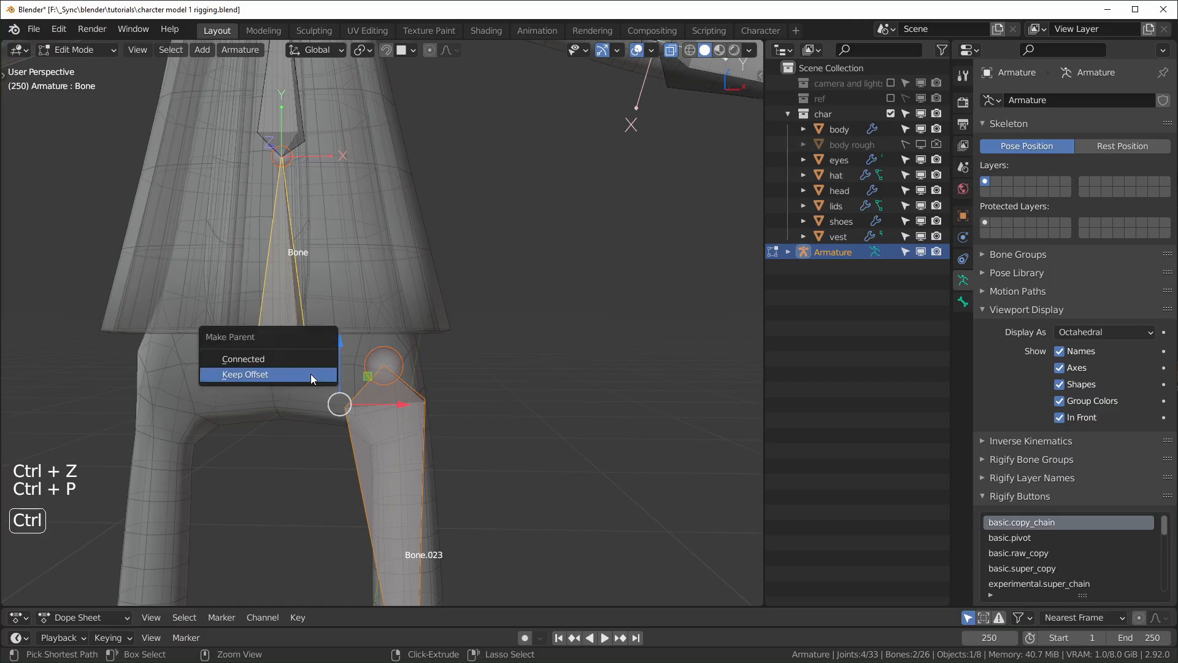
click(308, 362)
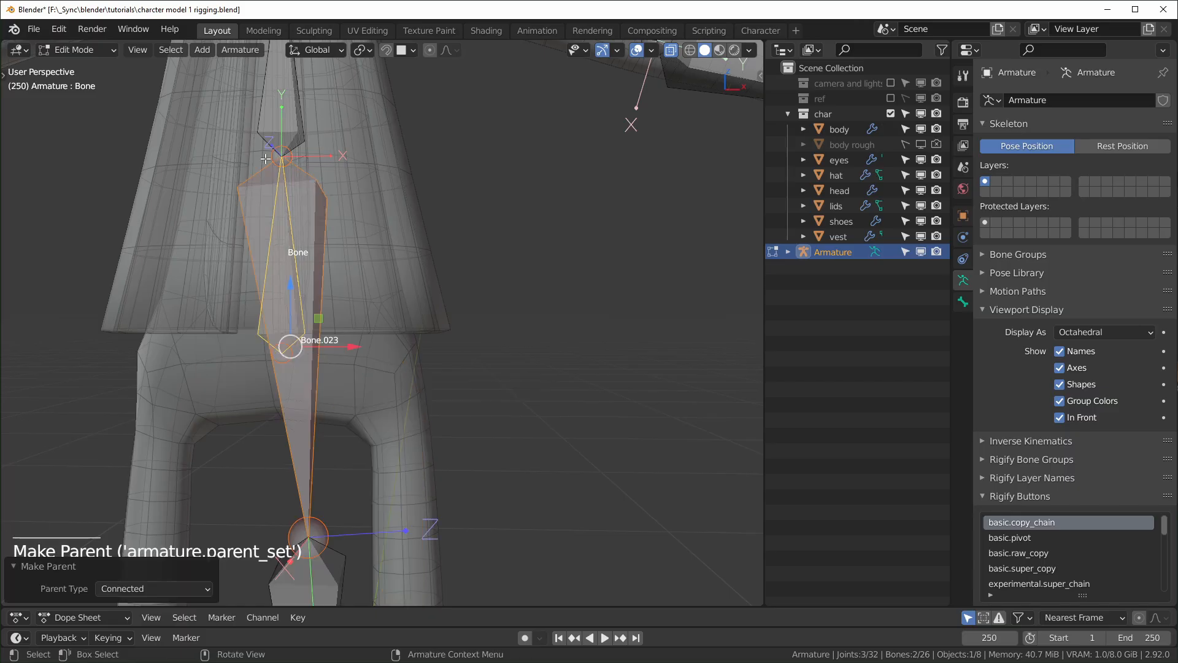
scroll(357, 487, down, 9)
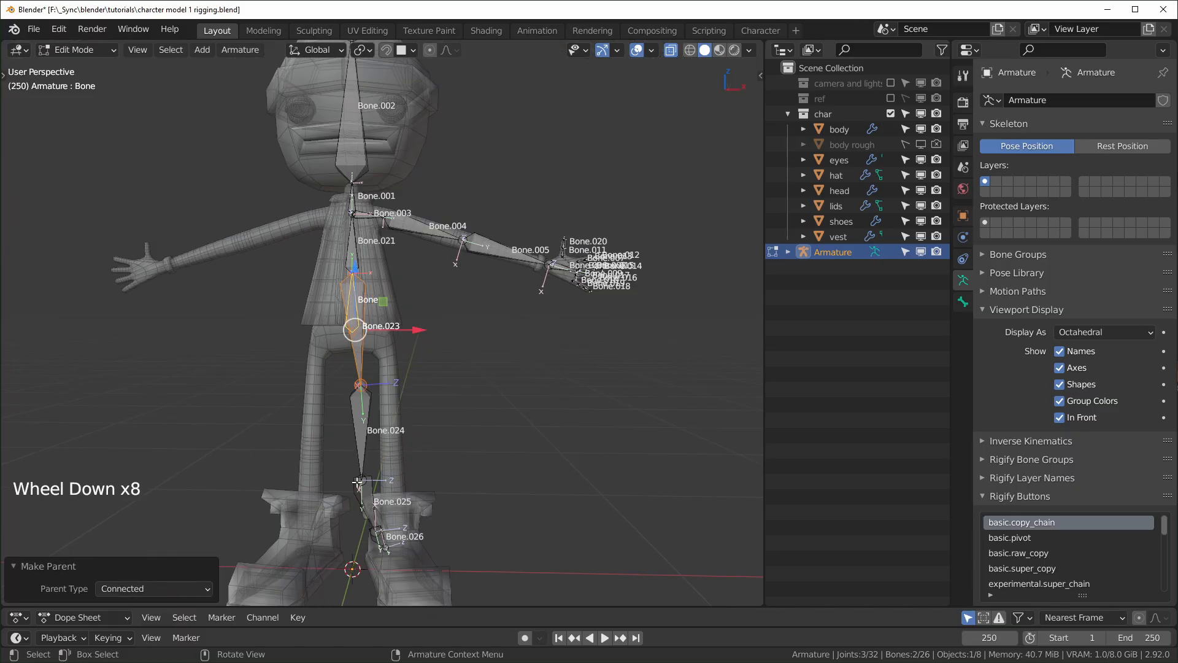
scroll(399, 507, up, 3)
middle_drag(348, 504, 413, 558)
scroll(433, 482, up, 1)
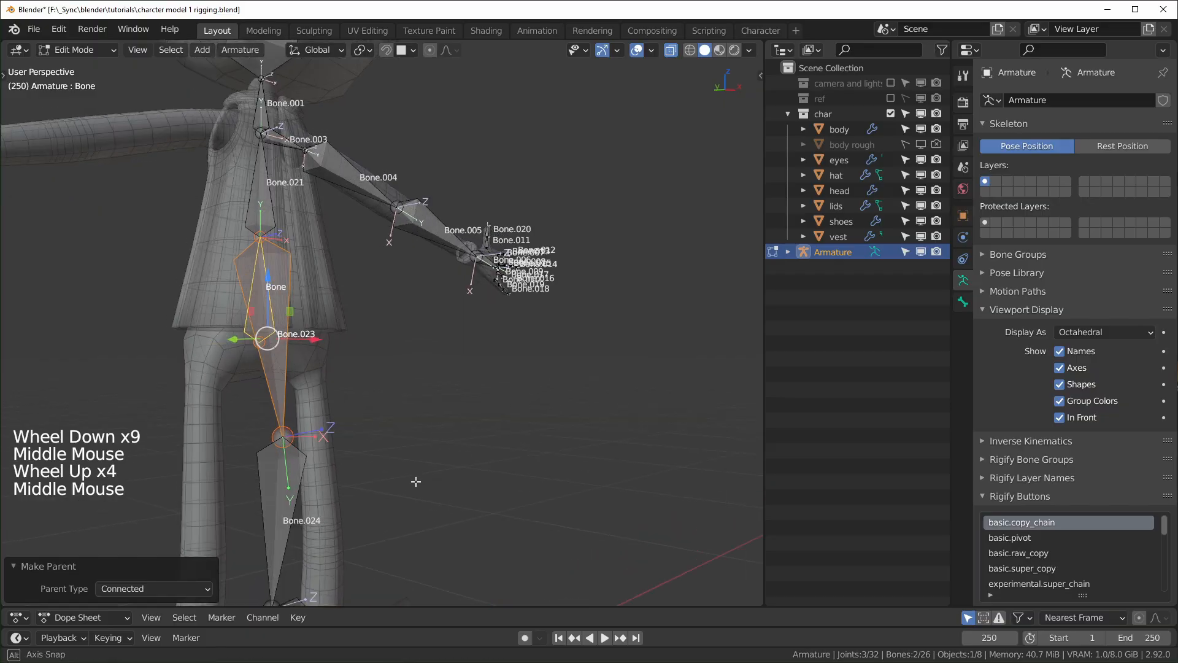
scroll(413, 557, down, 1)
- Undo the connected parenting and parent the thigh bone to the lower torso bone with Keep Offset again
key(ctrl+z)
scroll(413, 442, up, 3)
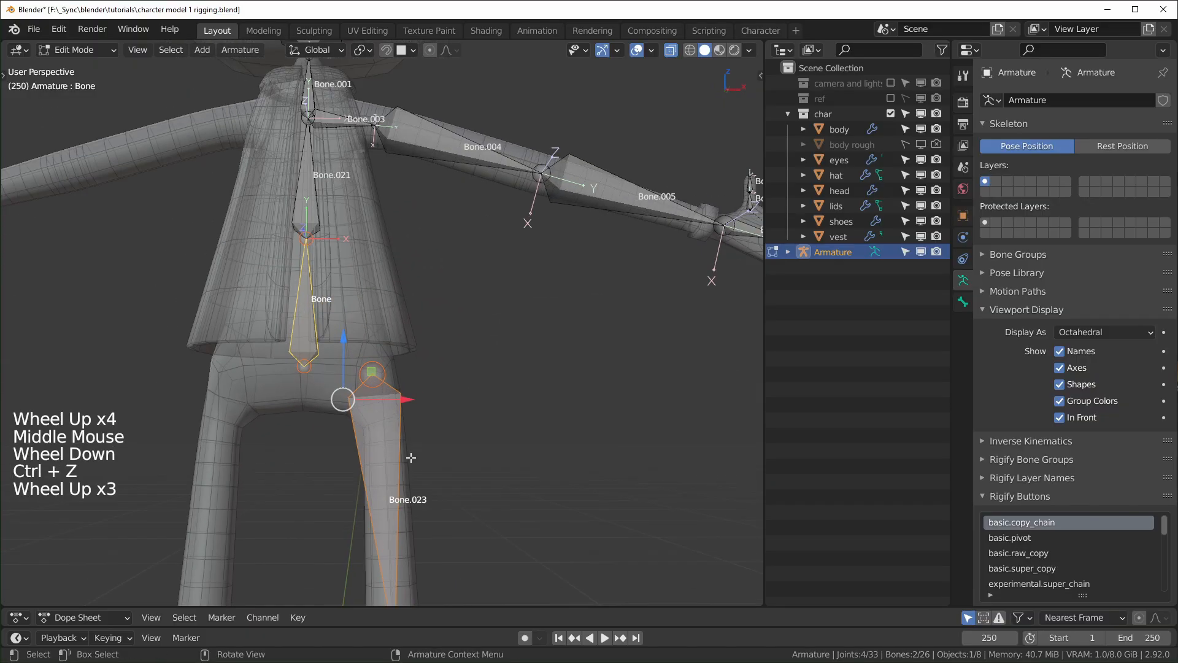
key(ctrl+p)
click(393, 473)
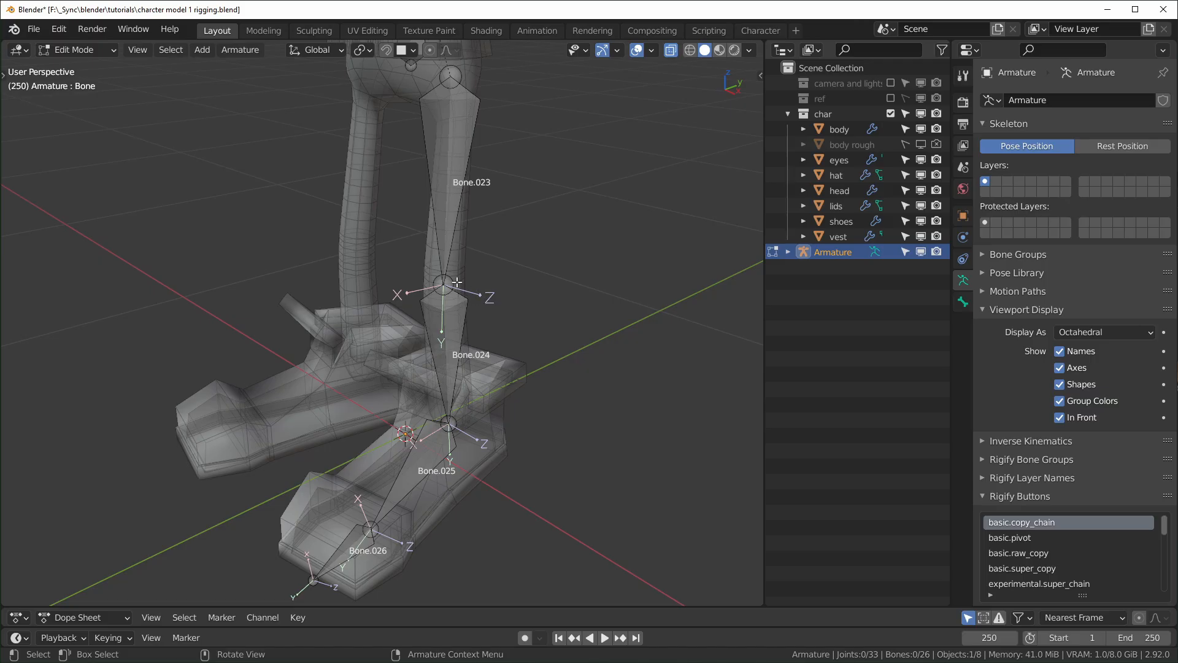
- Inspect the leg and foot bone chain, and switch the armature to Pose Mode
middle_drag(420, 291, 425, 311)
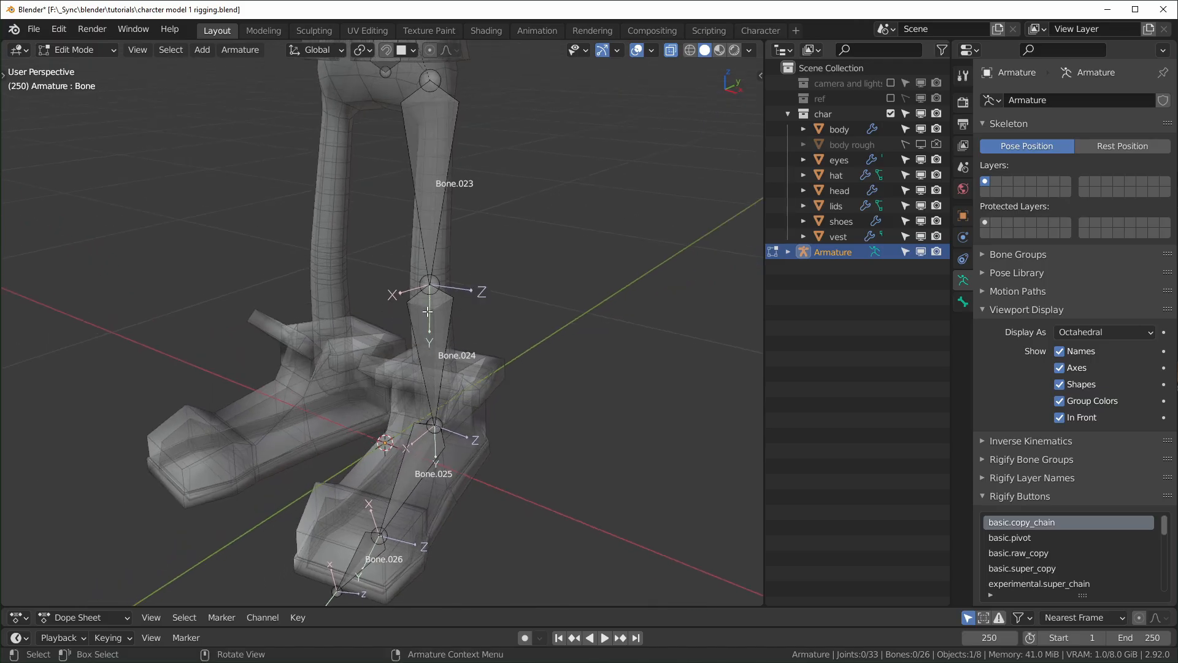
middle_drag(424, 284, 435, 289)
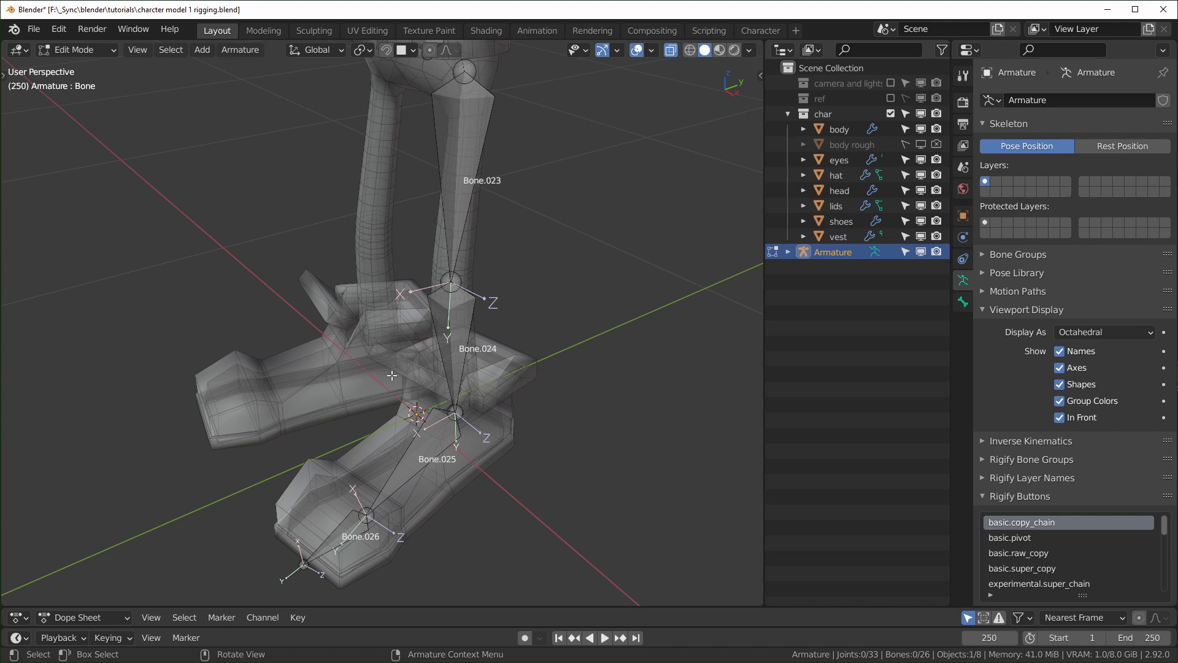
middle_drag(391, 375, 461, 376)
scroll(462, 380, up, 1)
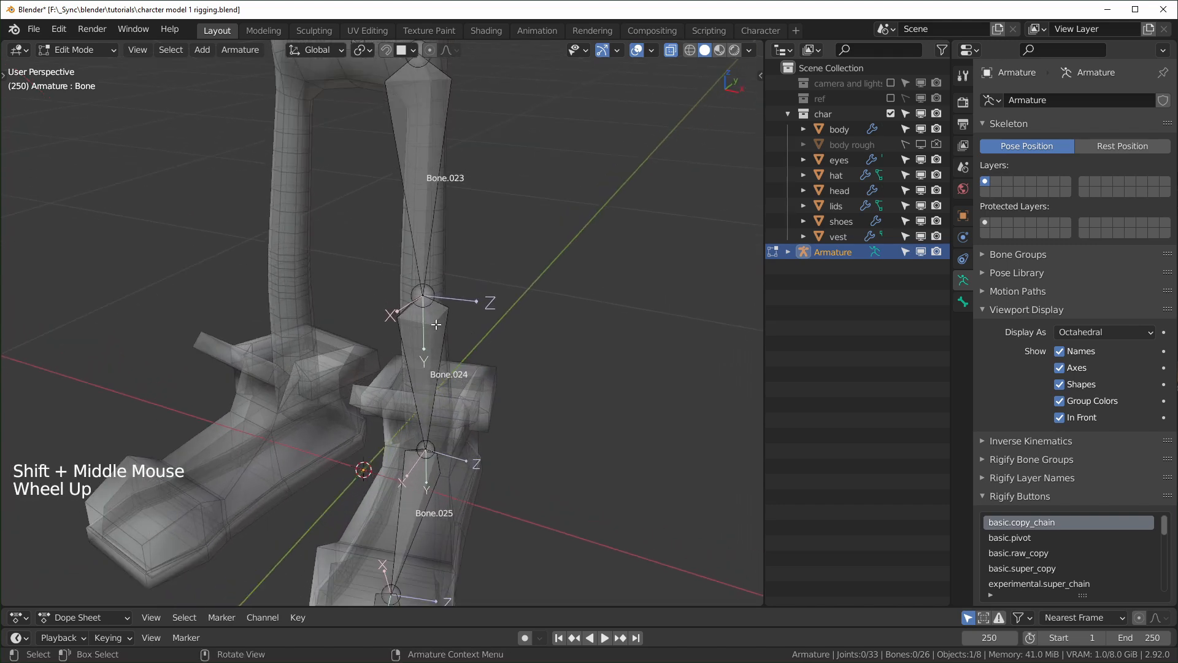
scroll(441, 322, down, 1)
key(ctrl+Tab)
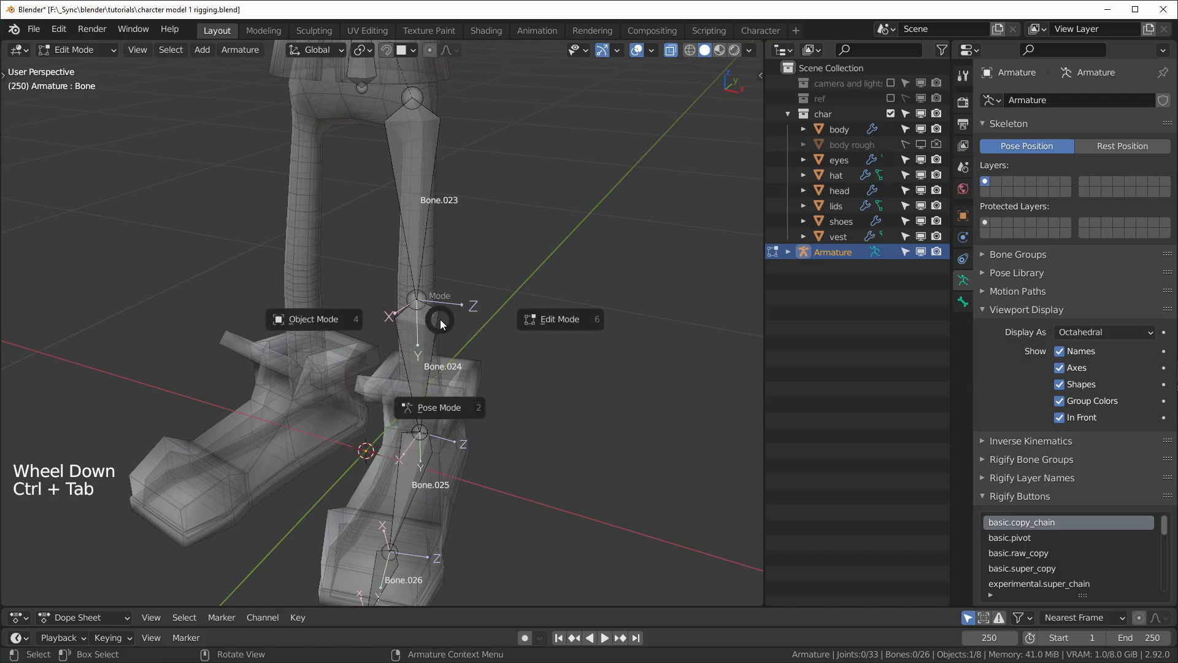
click(451, 398)
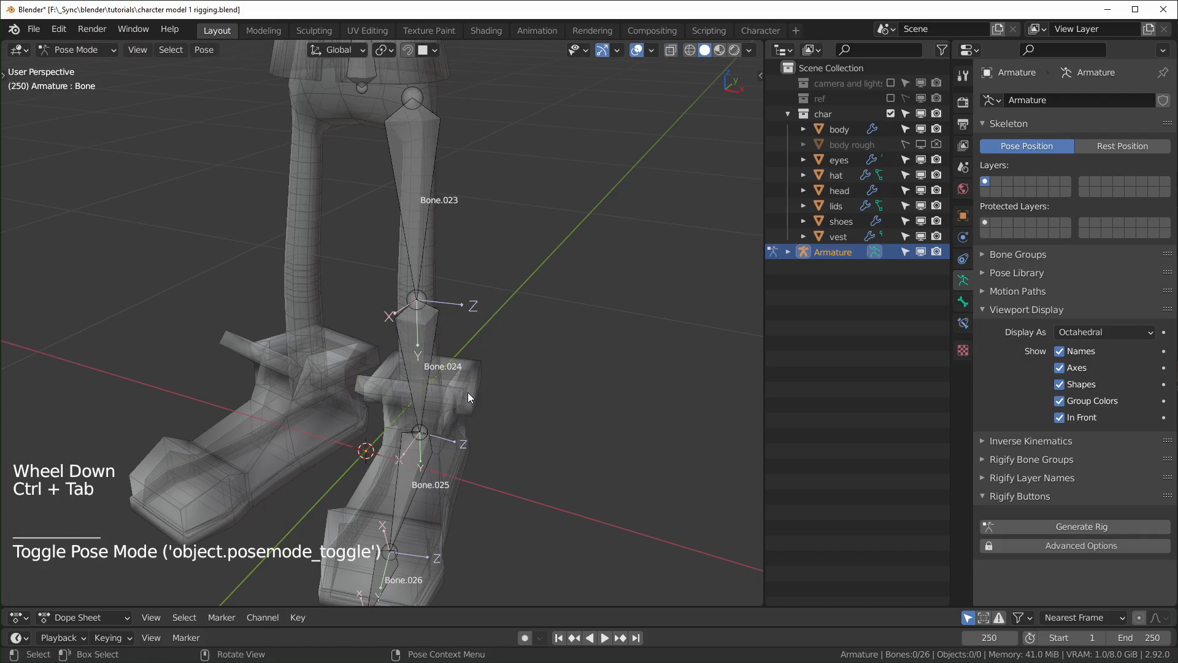
- Test the bend of the lower leg bone by rotating it about its local X axis, and cancel the rotation
click(432, 336)
key(r)
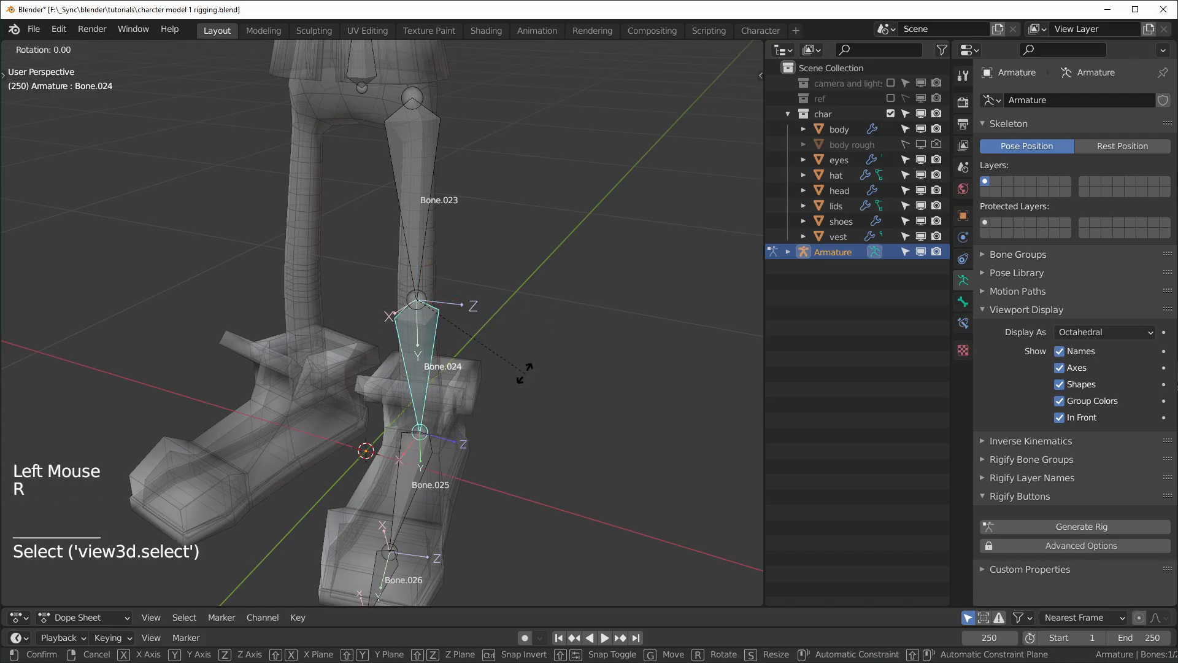
key(x)
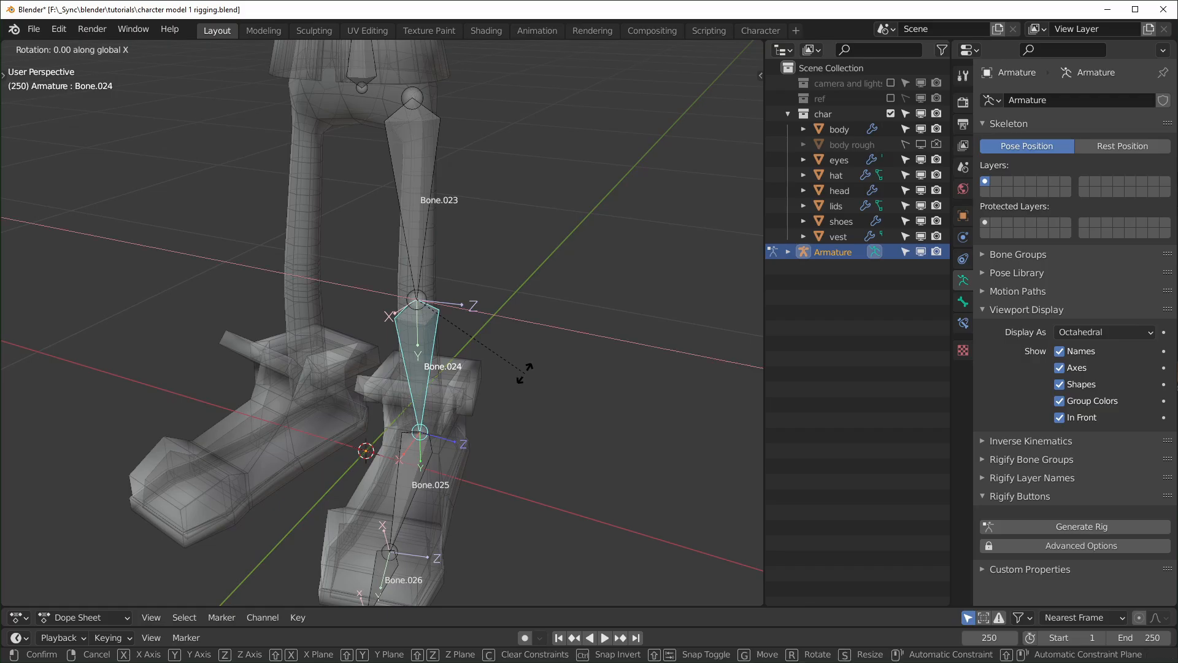
key(r)
key(x)
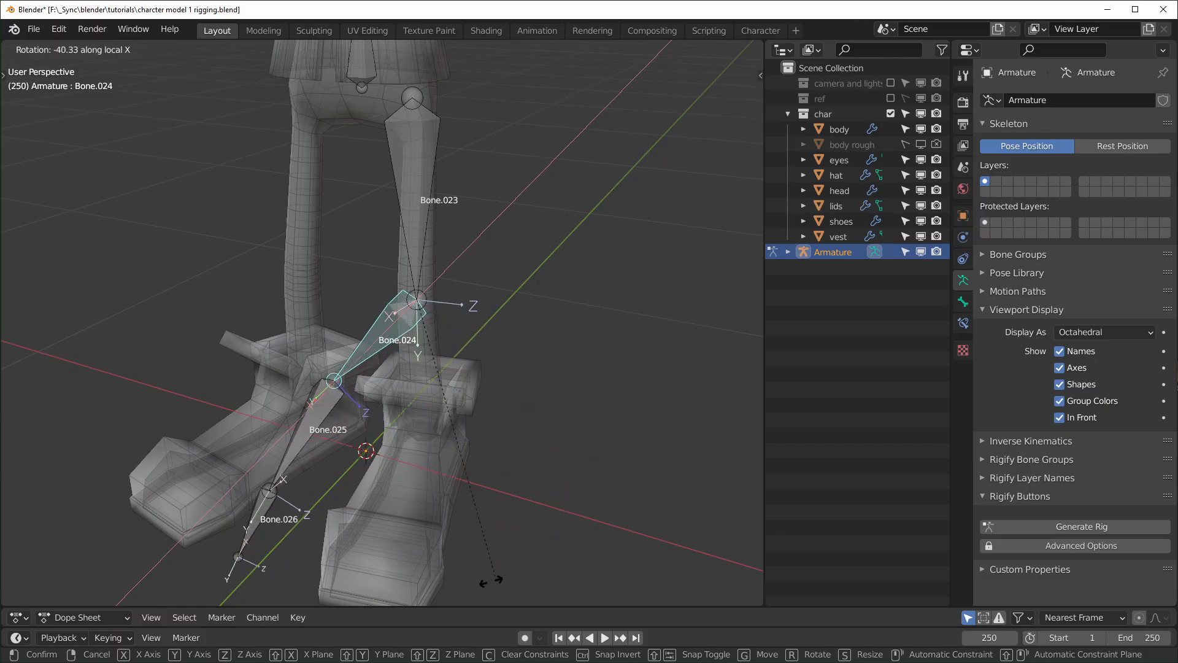
right_click(535, 383)
scroll(536, 382, down, 1)
- Return the armature to Edit Mode, display the lower leg bone's transform values, and try out a different roll on it
key(Tab)
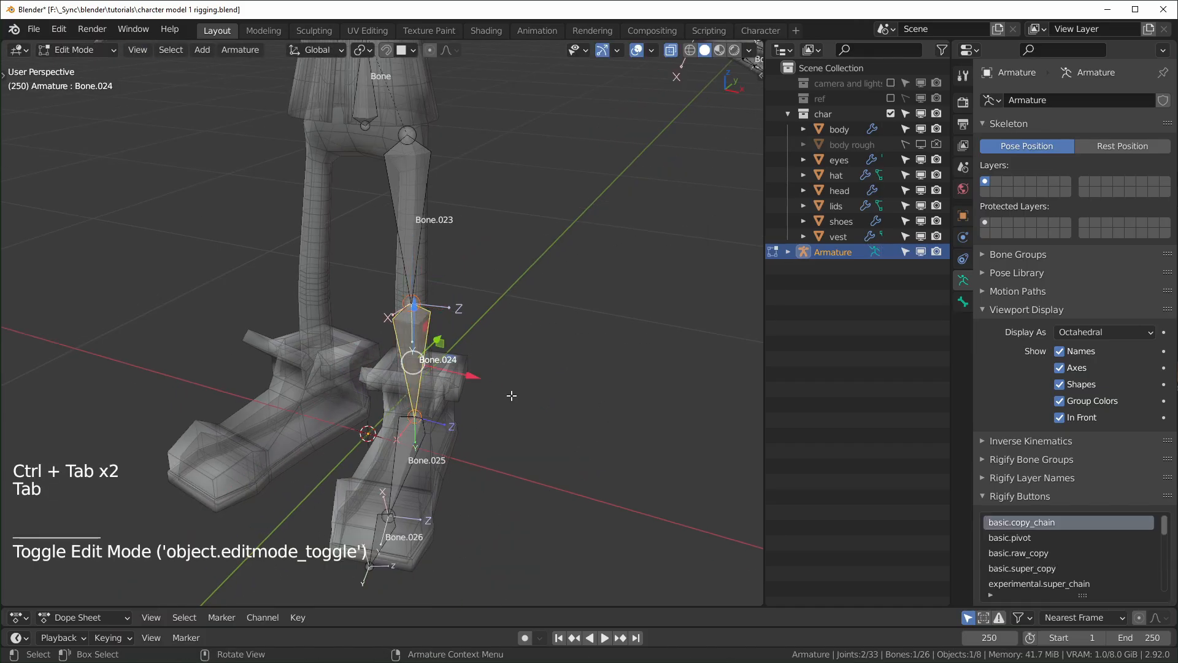
middle_drag(509, 397, 556, 385)
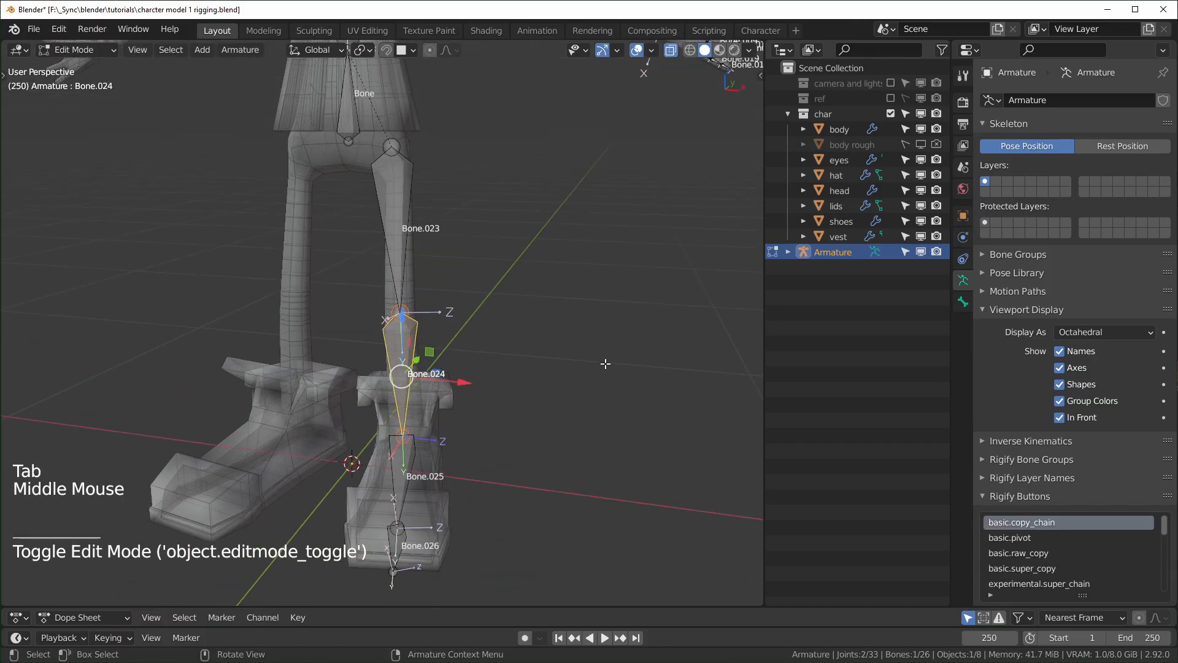
key(n)
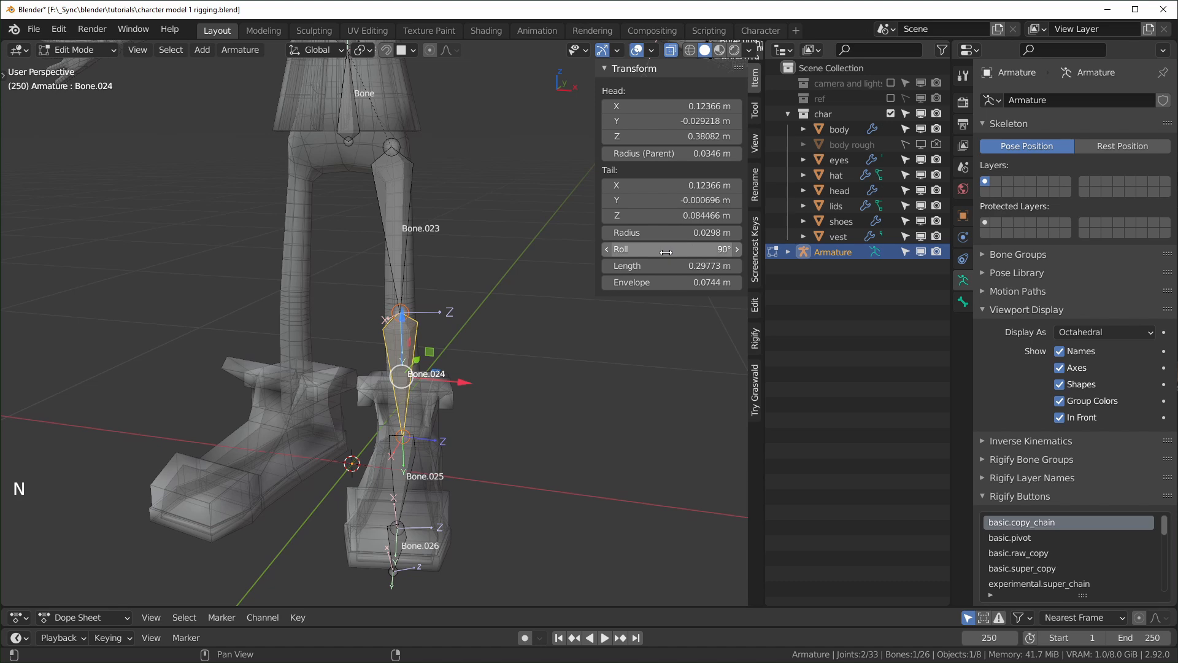
drag(666, 252, 626, 252)
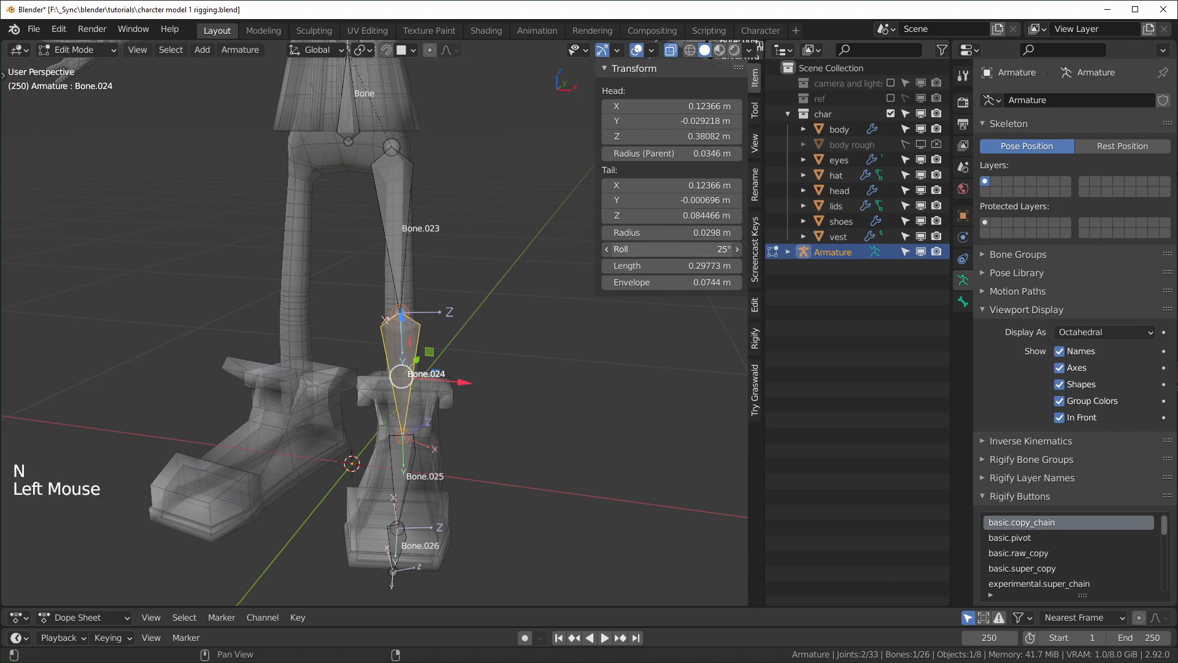
click(420, 338)
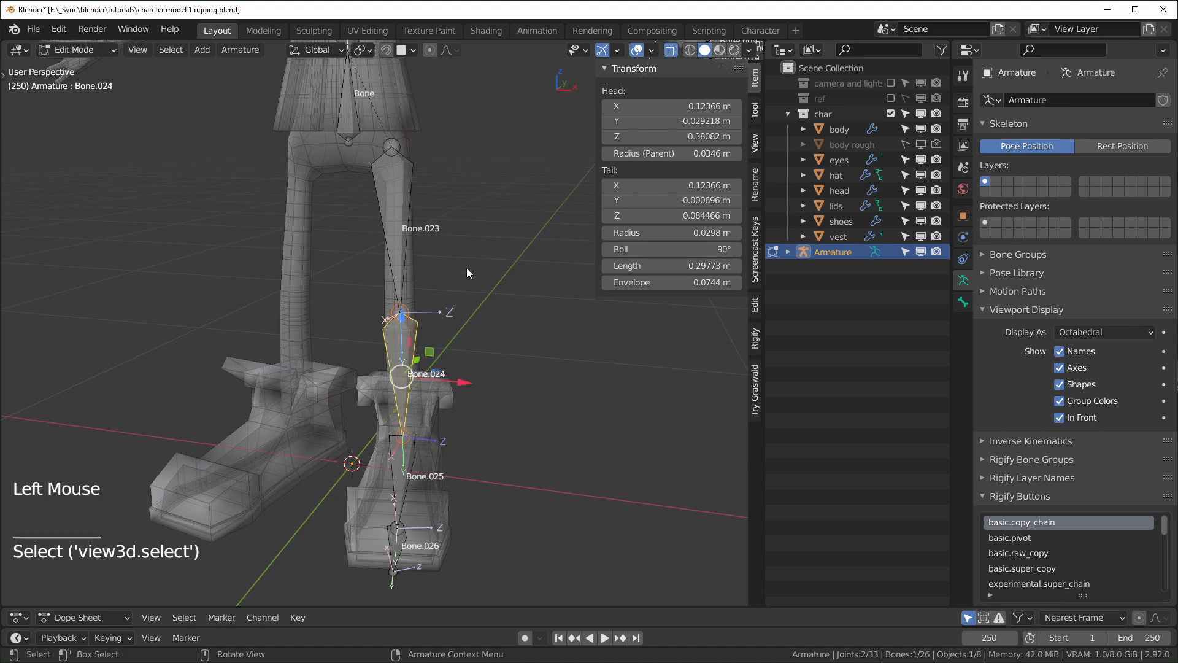
- Add the thigh bone to the lower leg bone selection and try adjusting their roll
shift+click(399, 223)
drag(657, 250, 670, 250)
right_click(670, 249)
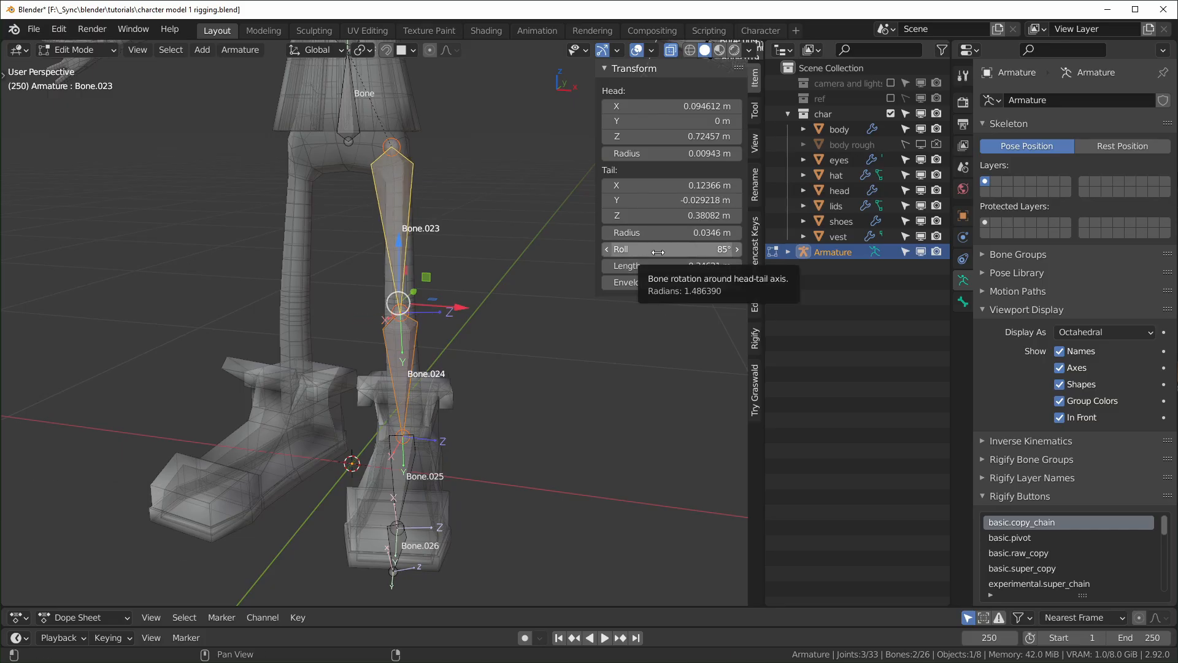
mouse_move(658, 253)
alt+mouse_down()
mouse_move(635, 252)
mouse_move(669, 252)
alt+mouse_up()
alt+drag(669, 252, 658, 252)
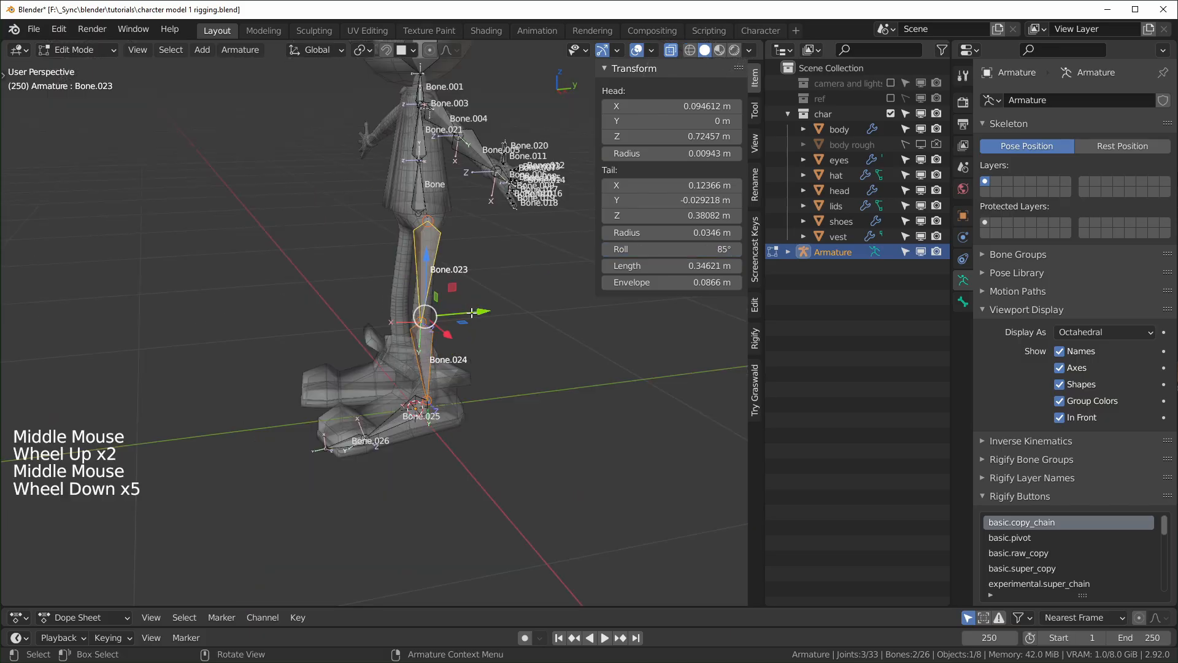
- Adjust the roll of the thigh and lower leg bones together, bringing the thigh bone's roll to 158°
middle_drag(412, 331, 499, 314)
scroll(500, 315, up, 5)
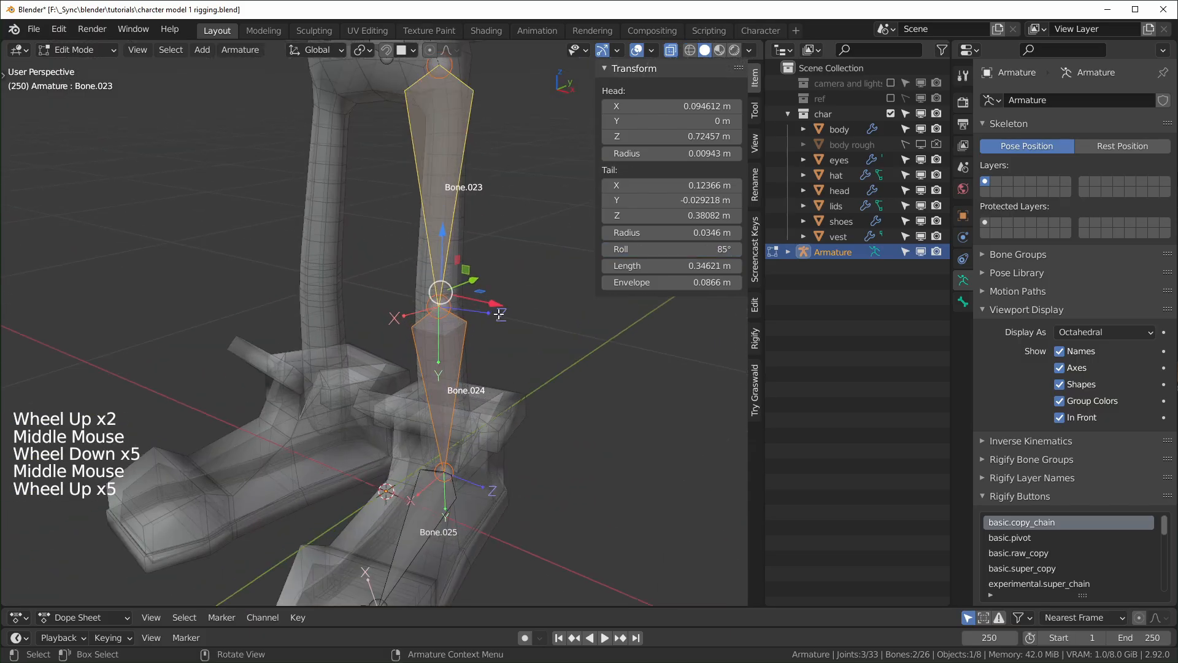
scroll(514, 316, down, 3)
scroll(530, 407, up, 3)
middle_drag(531, 406, 417, 282)
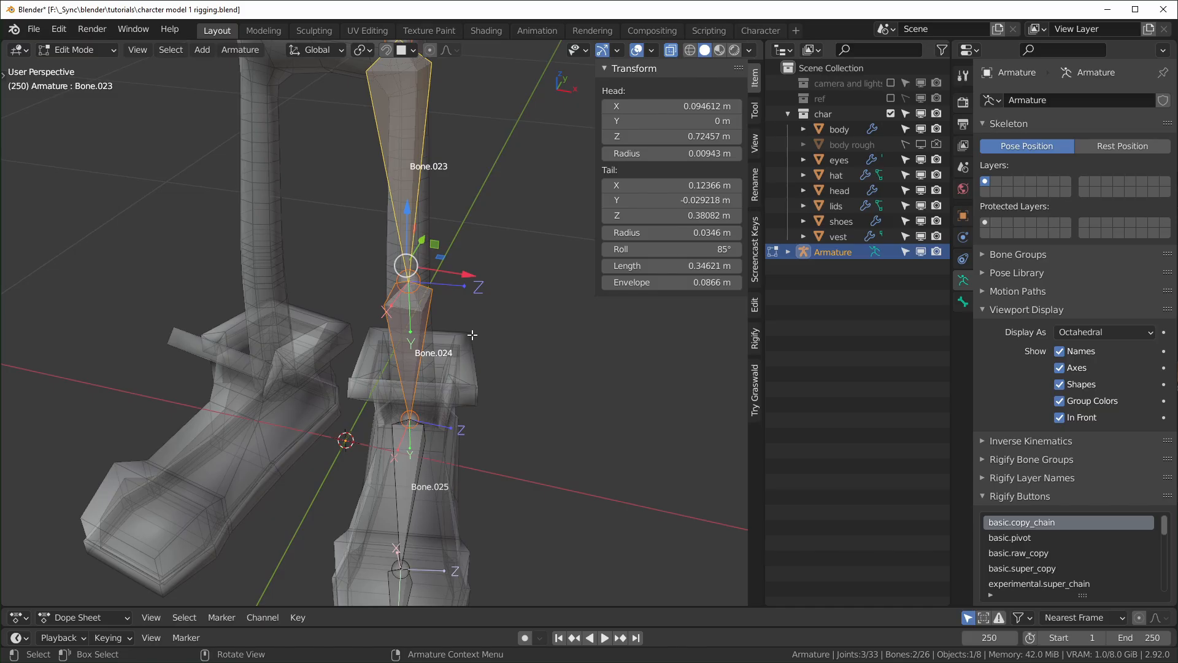
key(KP_7)
scroll(470, 332, up, 2)
scroll(470, 332, down, 1)
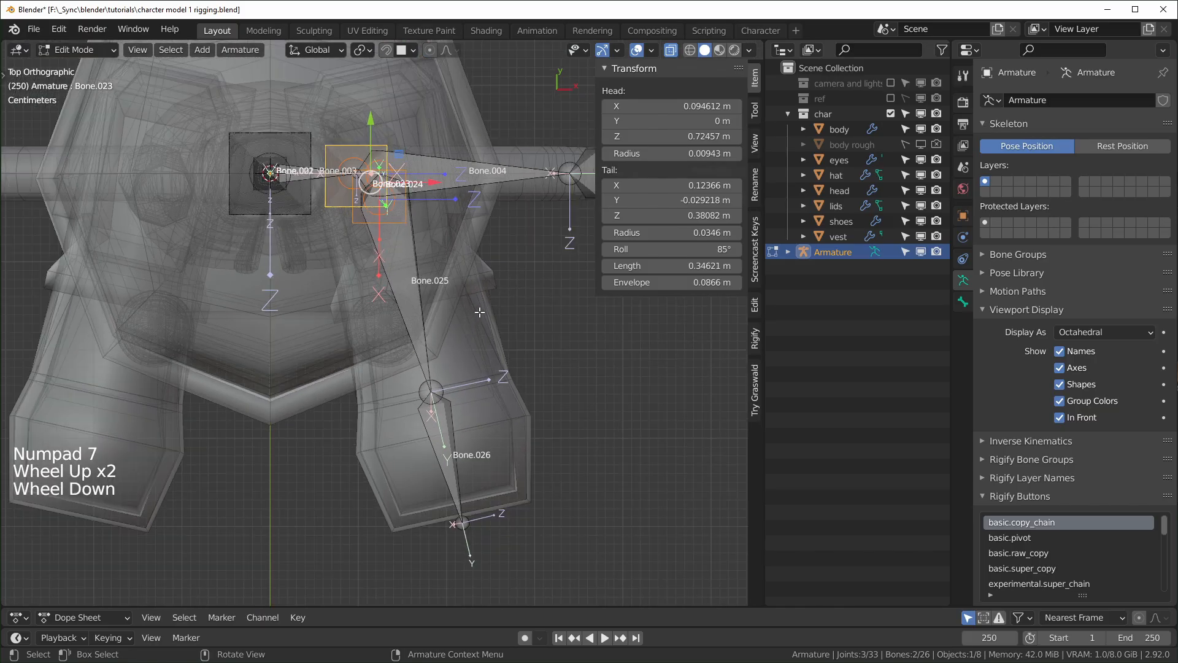
shift+middle_drag(470, 332, 688, 207)
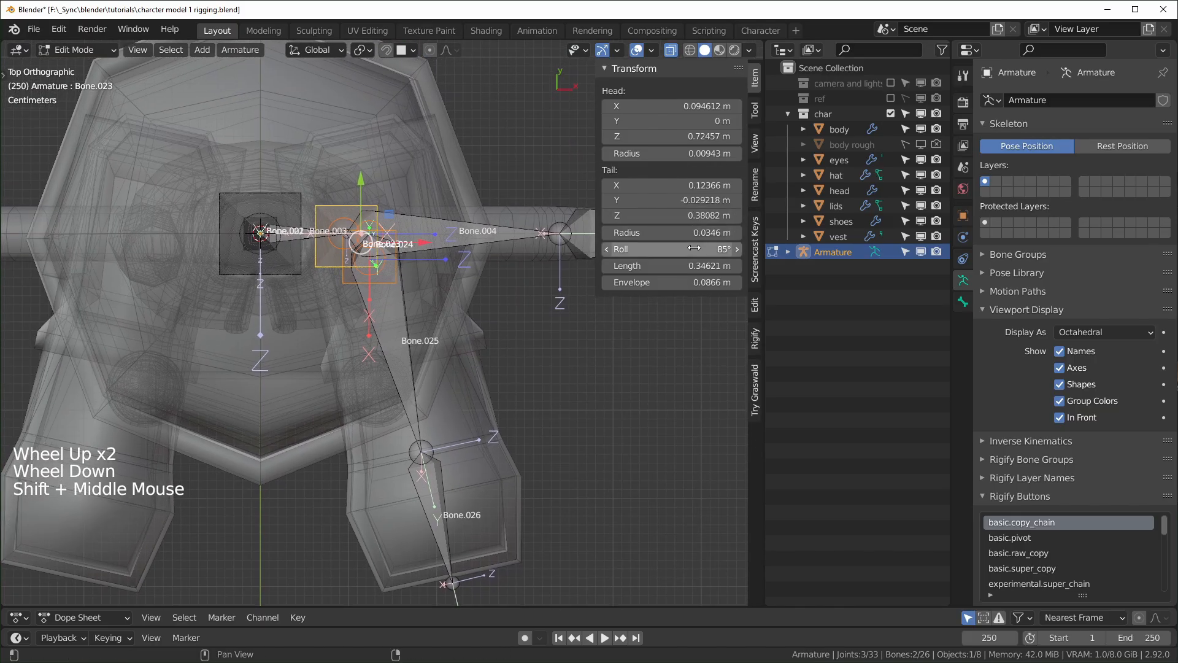
key(alt)
alt+drag(694, 247, 739, 247)
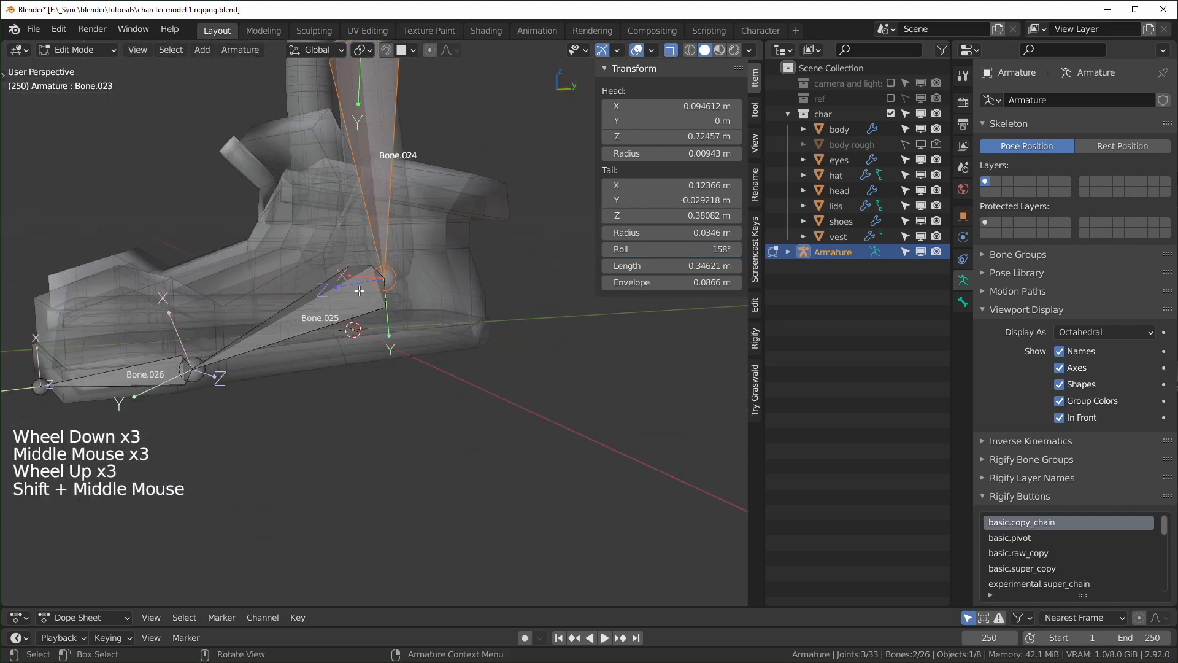
- Select the foot and toe bones and adjust their roll together, bringing the toe bone's roll to -4.3°
middle_drag(344, 368, 411, 378)
click(336, 308)
scroll(337, 308, up, 1)
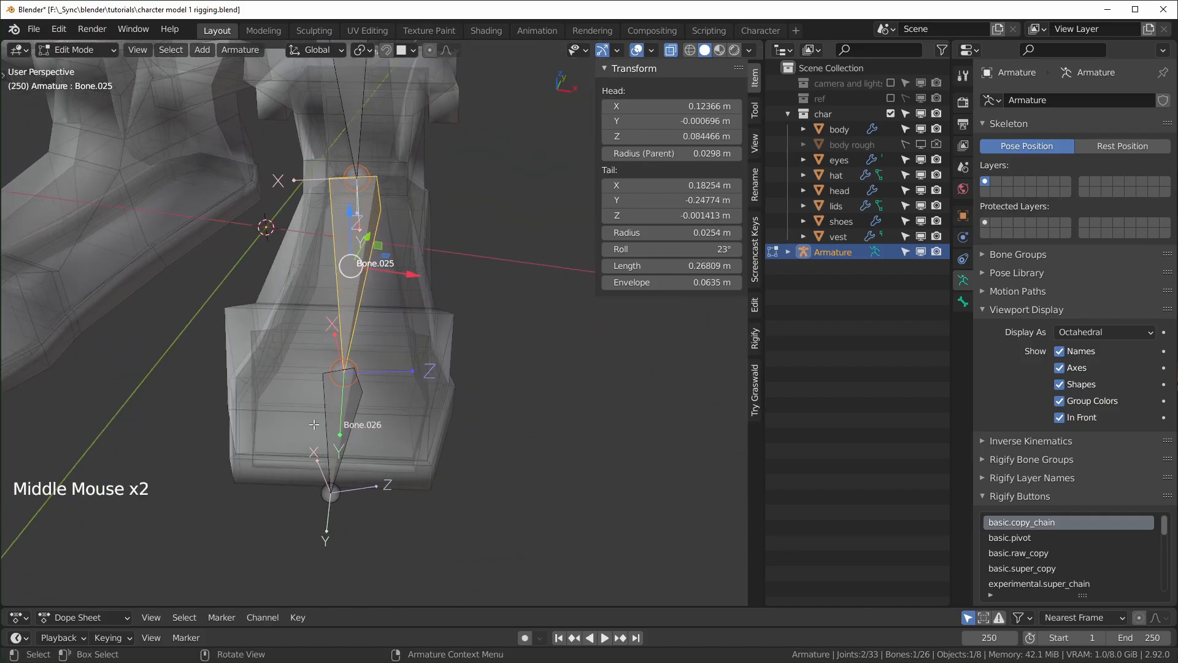
shift+click(344, 411)
key(KP_7)
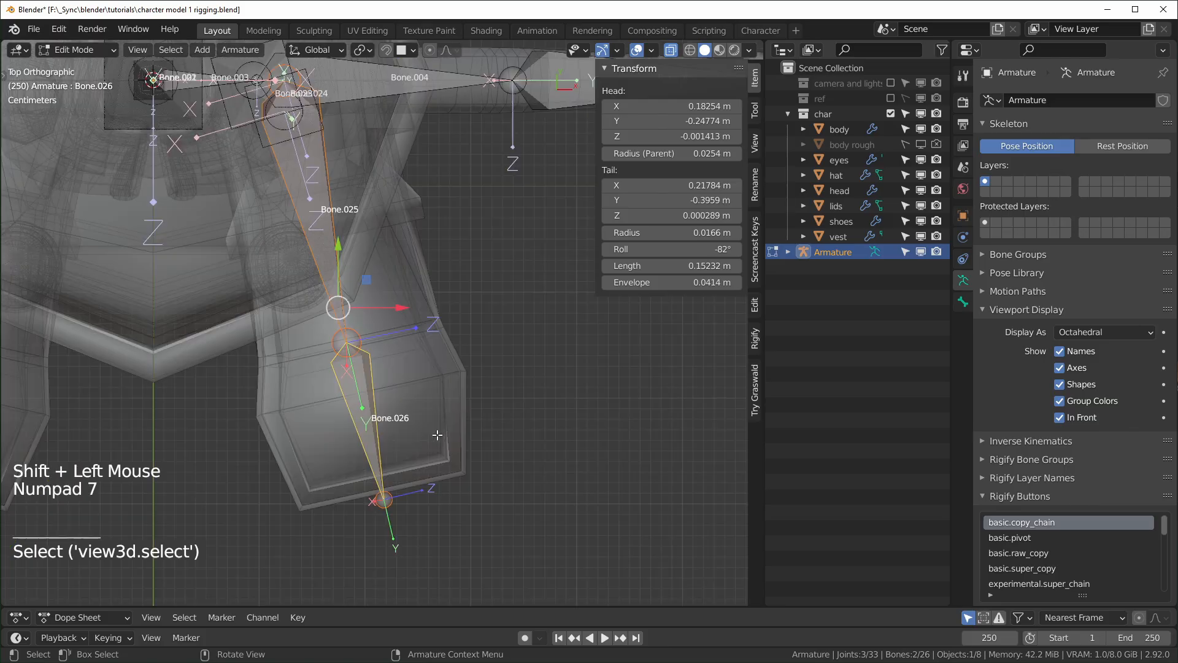
key(KP_1)
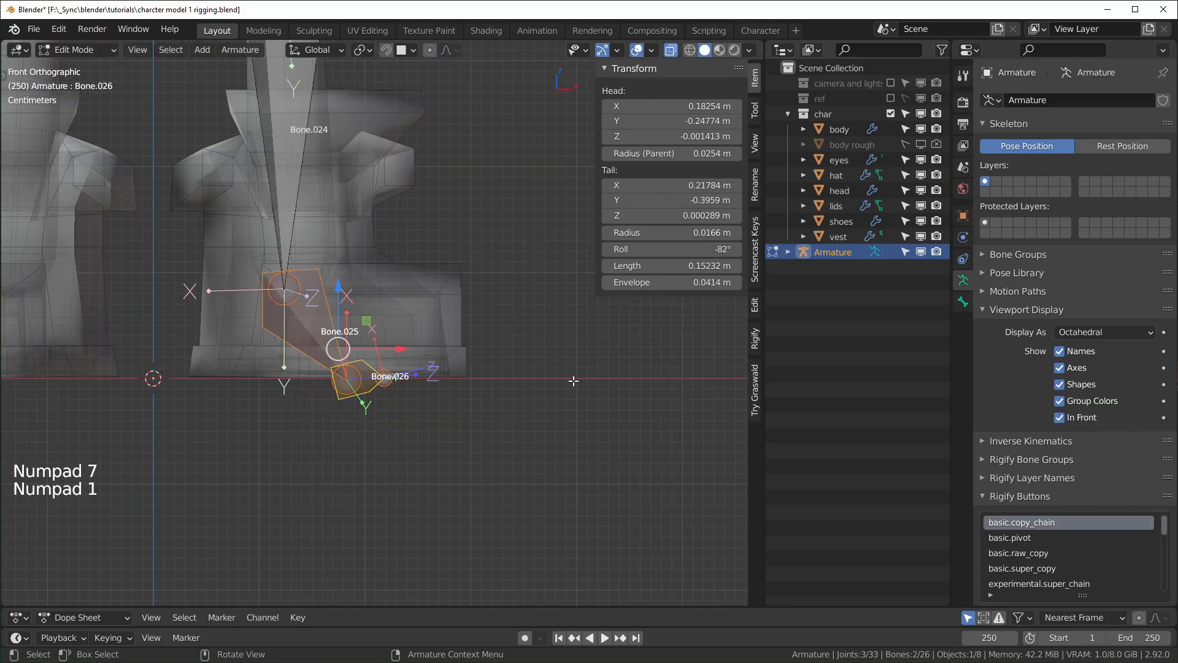
shift+click(684, 250)
mouse_move(684, 251)
alt+mouse_down()
mouse_move(660, 251)
mouse_move(721, 251)
mouse_move(672, 250)
alt+mouse_up()
click(365, 379)
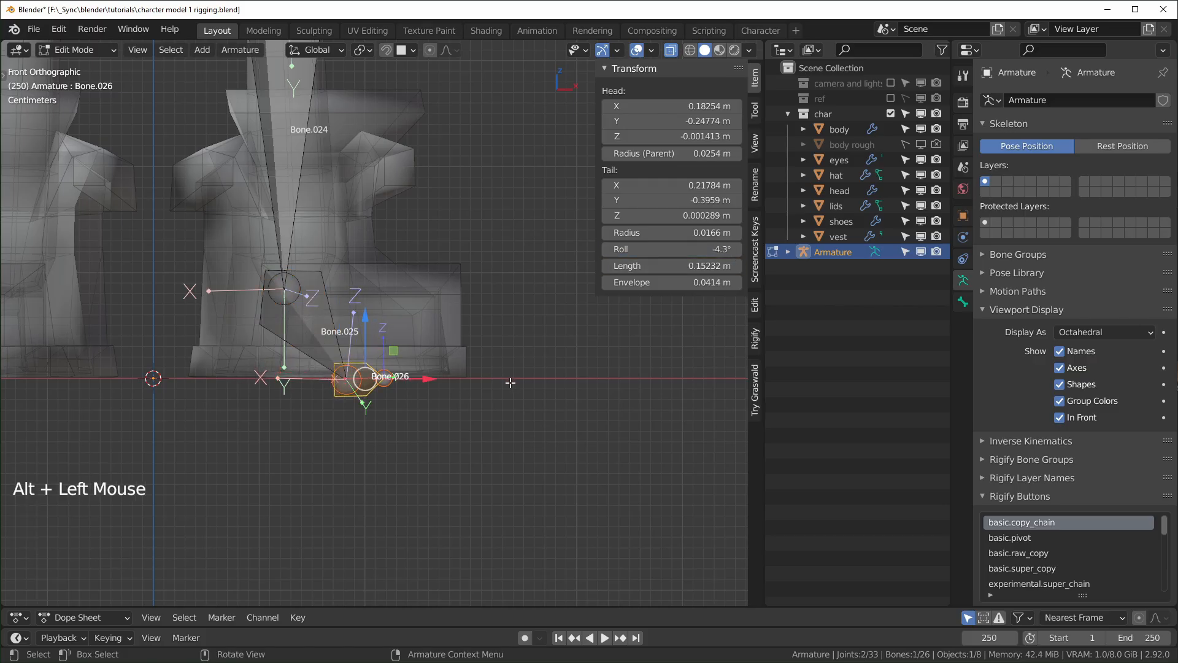
- Select the shoulder, upper arm, forearm and hand bones and change their roll together so their Z axes point upward
scroll(533, 367, down, 4)
middle_drag(534, 368, 407, 384)
scroll(407, 384, up, 1)
scroll(408, 384, down, 3)
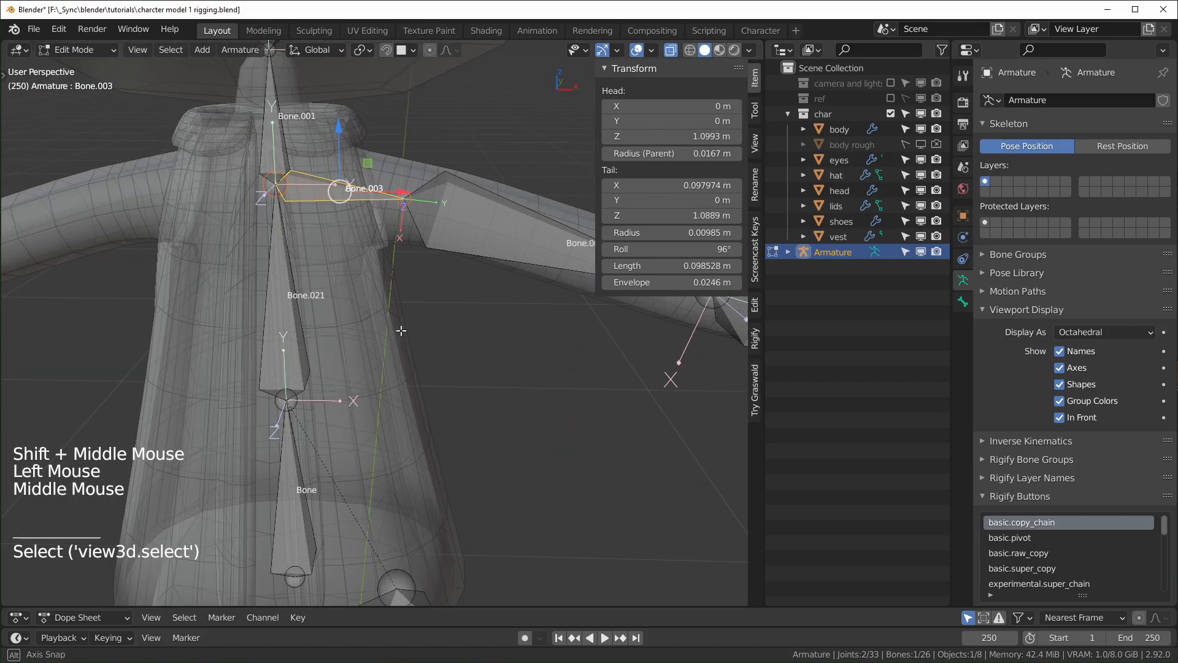
middle_drag(399, 329, 127, 376)
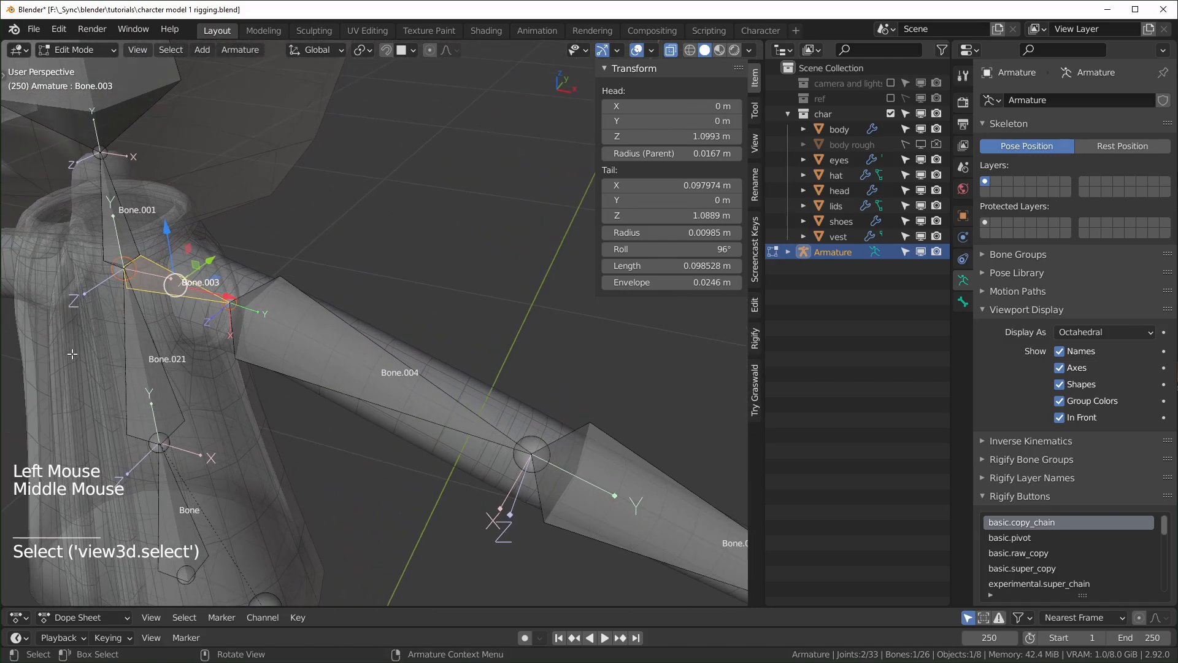
scroll(236, 420, down, 3)
shift+scroll(264, 448, up, 1)
shift+middle_drag(295, 474, 326, 402)
shift+click(337, 298)
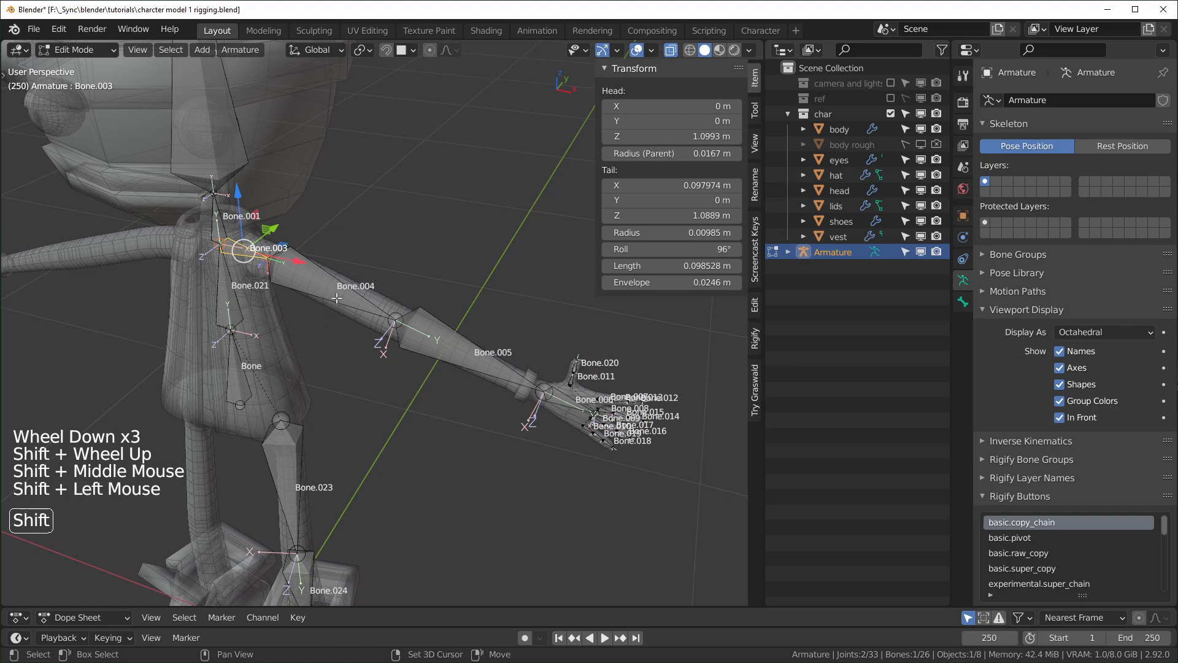
shift+click(454, 349)
scroll(453, 481, up, 1)
middle_drag(453, 481, 551, 470)
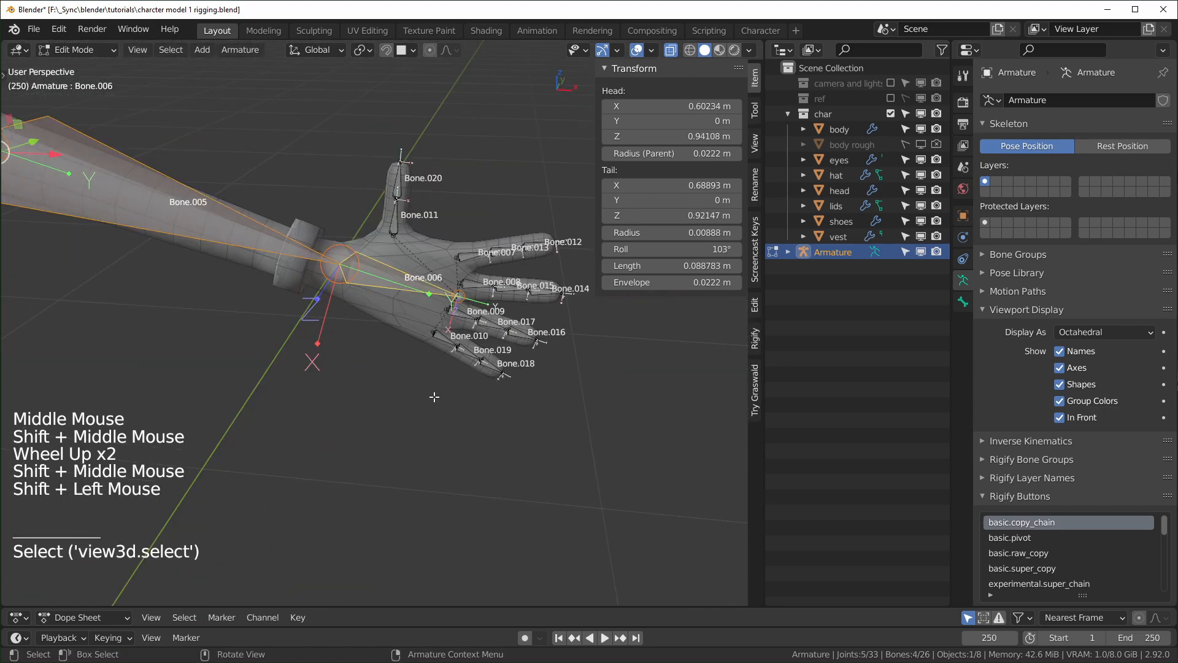
middle_drag(368, 399, 343, 393)
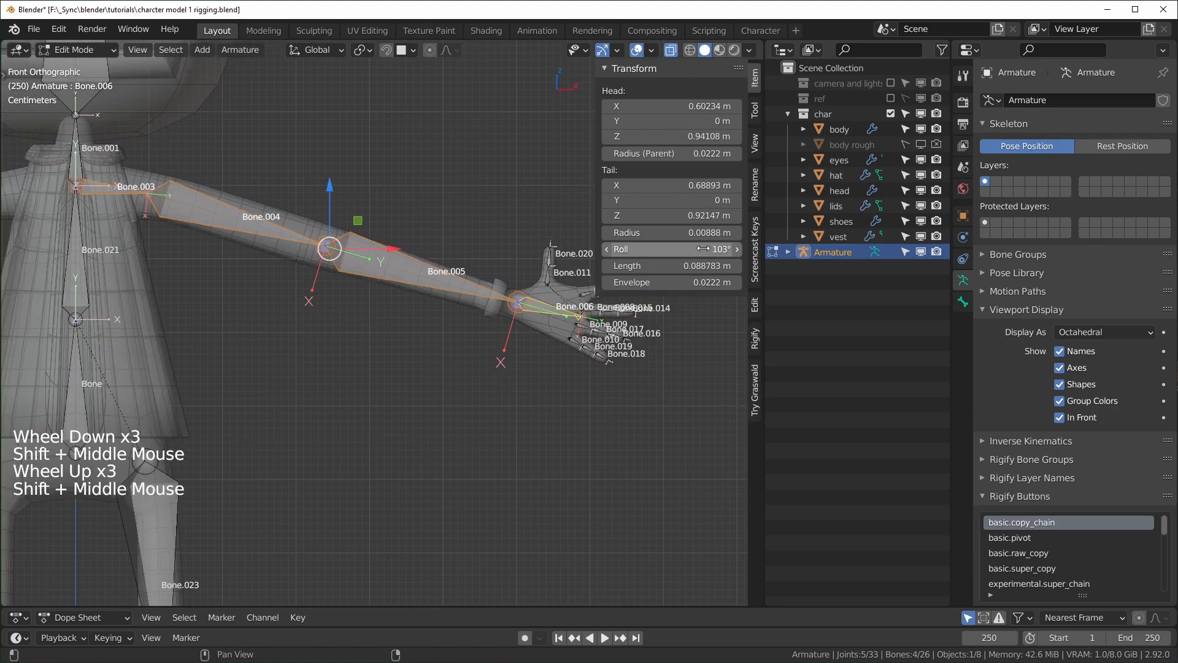
alt+drag(703, 248, 660, 249)
scroll(369, 276, up, 2)
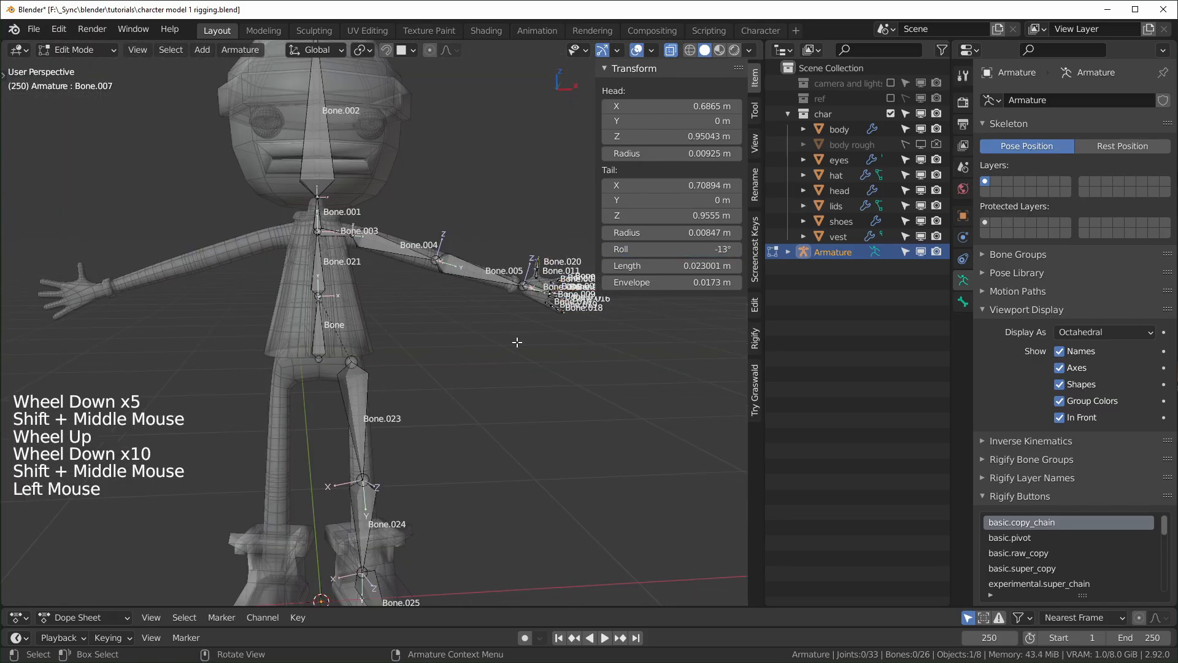
- Switch to Pose Mode, test the forearm bone's bend about its local X axis, and cancel the rotation
scroll(520, 248, up, 2)
shift+middle_drag(520, 248, 403, 357)
scroll(318, 326, up, 1)
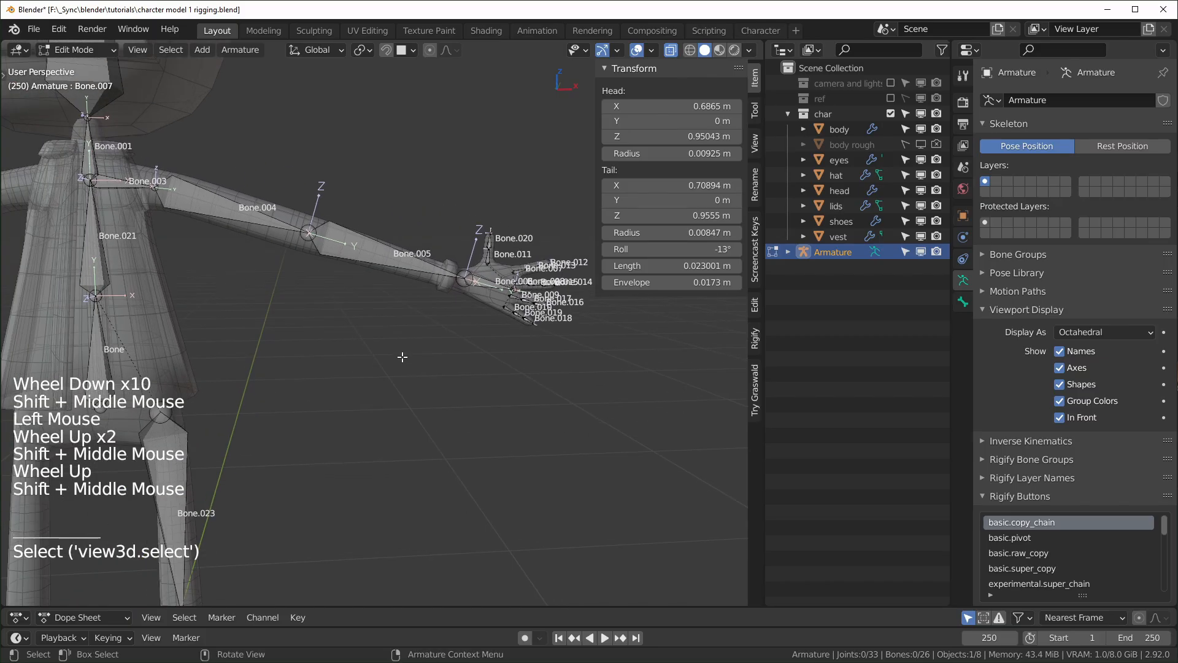
key(ctrl+Tab)
click(356, 242)
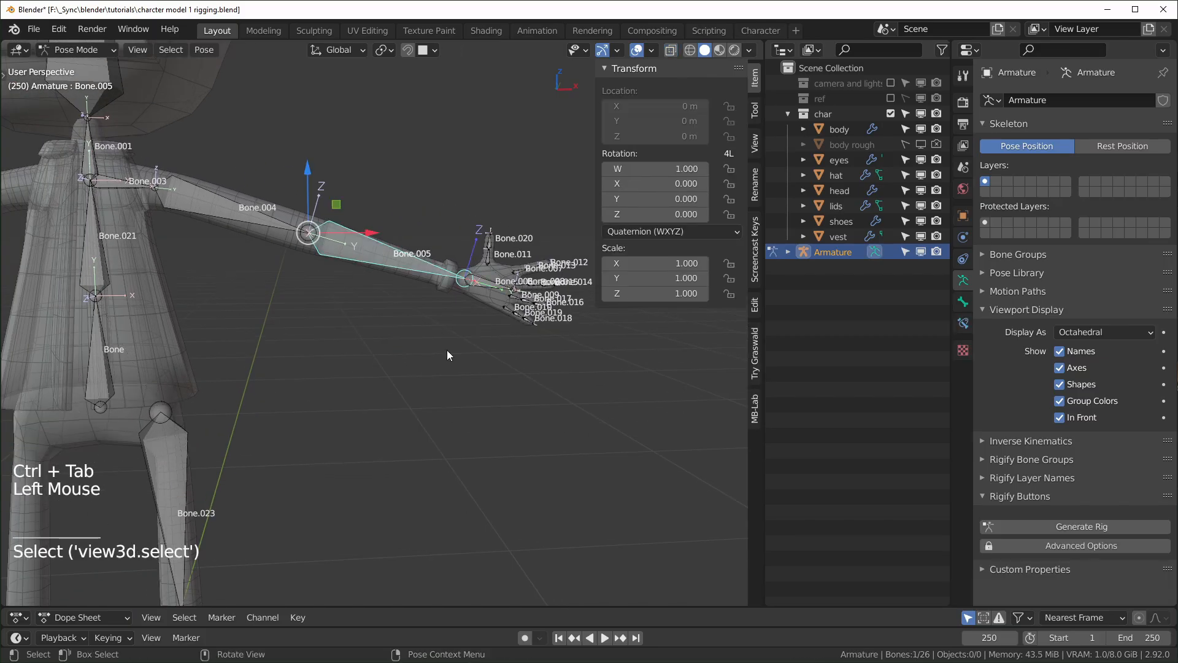
scroll(447, 350, down, 1)
key(r)
key(x)
key(x)
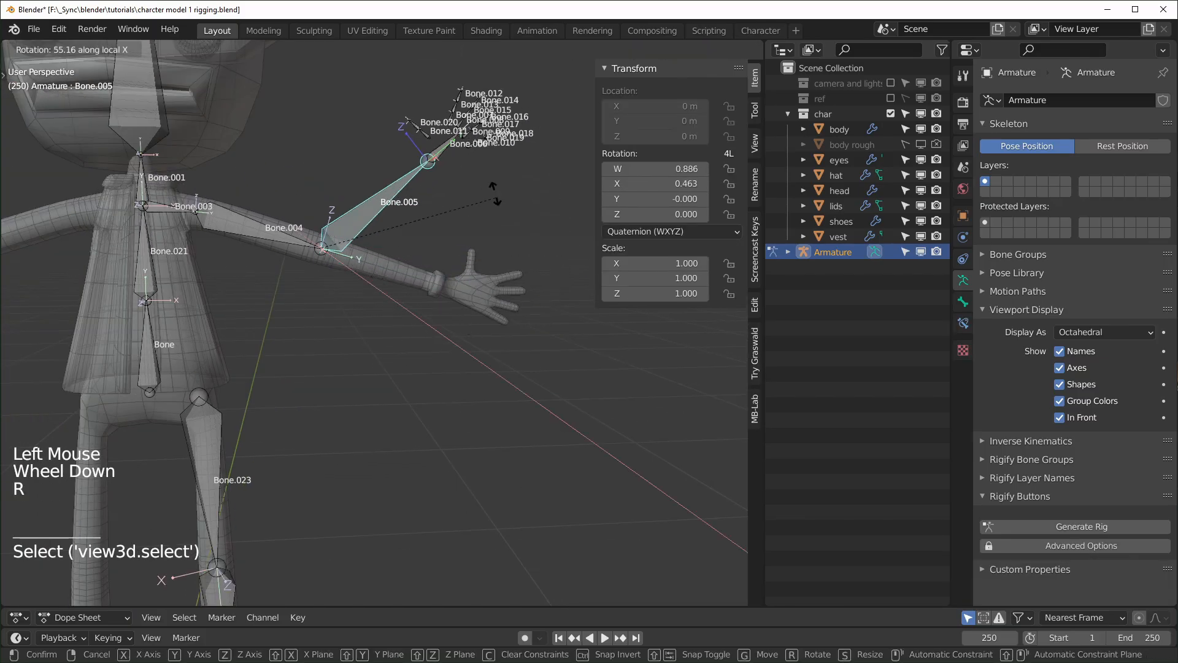
right_click(478, 286)
- Test the upper arm bone's rotation about its local X axis and cancel it
click(248, 232)
key(x)
key(x)
key(x)
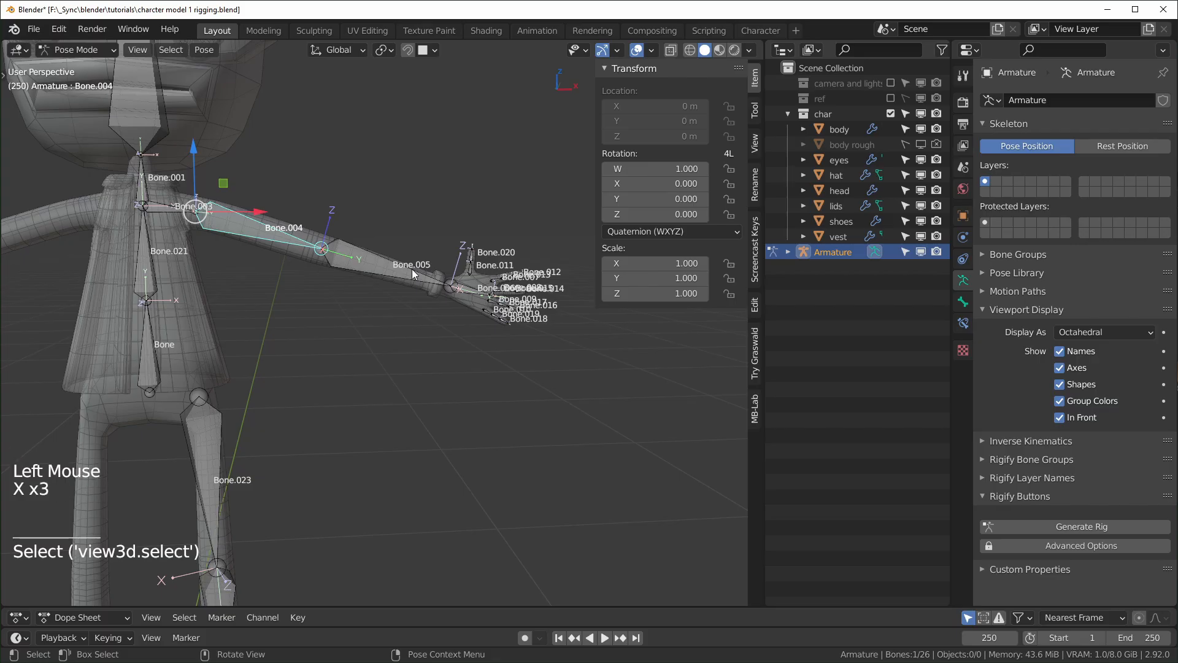
key(r)
key(x)
key(x)
right_click(412, 315)
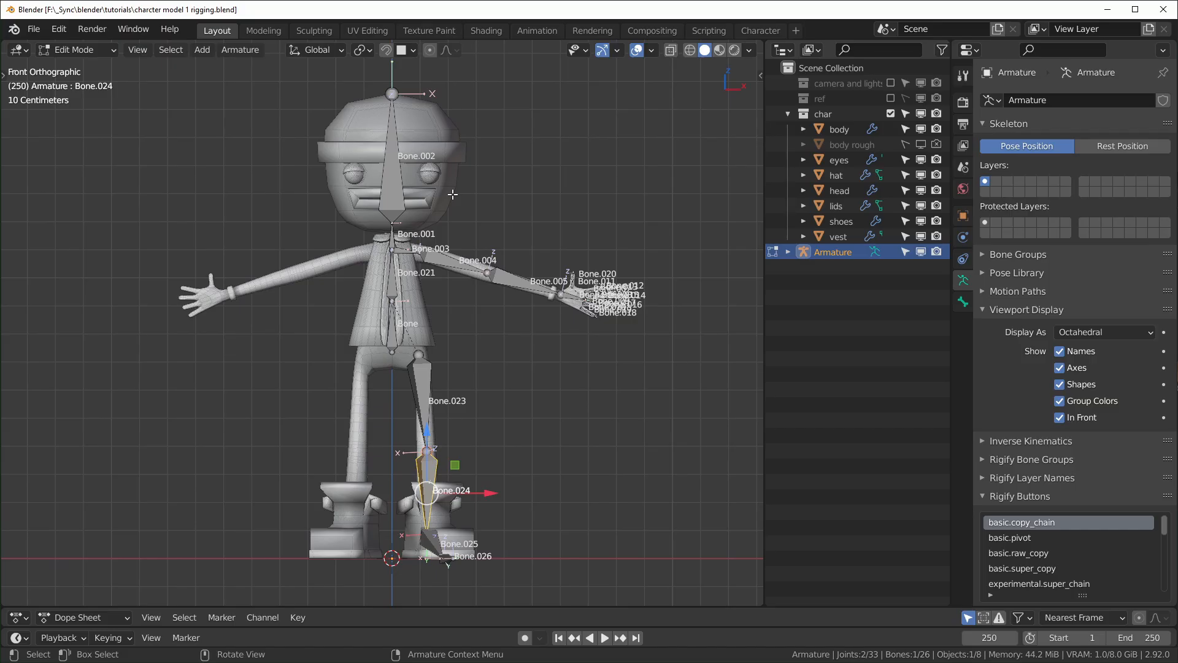
- Select the toe bone of the foot and display its bone properties
scroll(433, 491, up, 1)
shift+middle_drag(430, 522, 397, 406)
scroll(420, 405, up, 2)
click(383, 413)
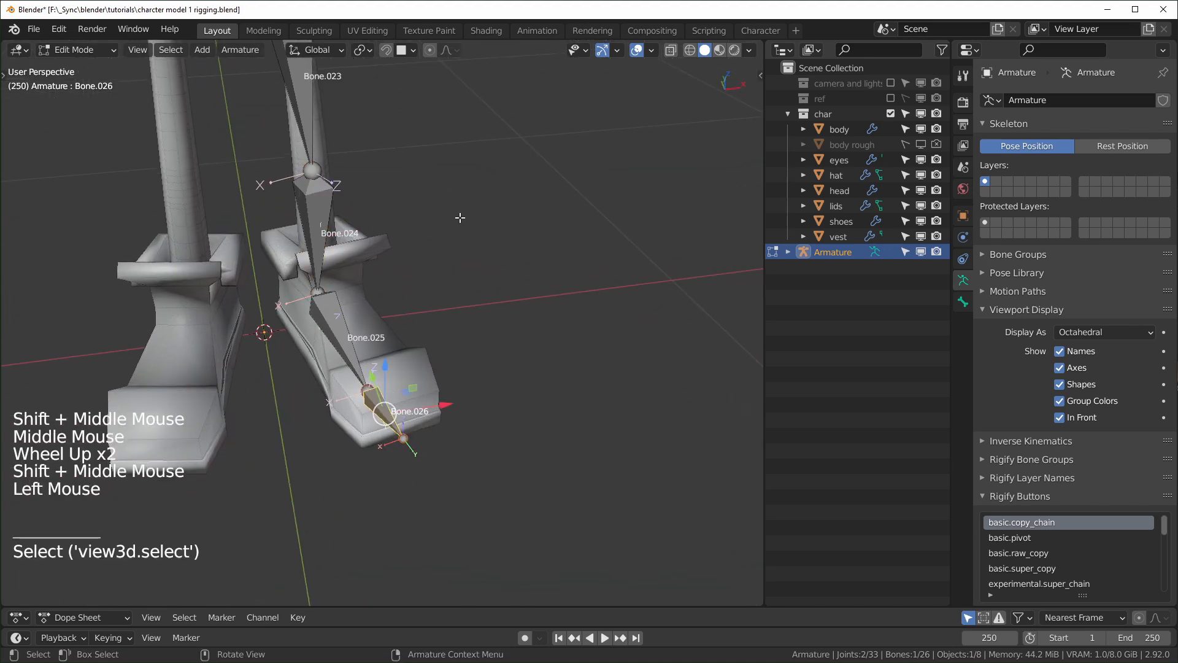
click(963, 302)
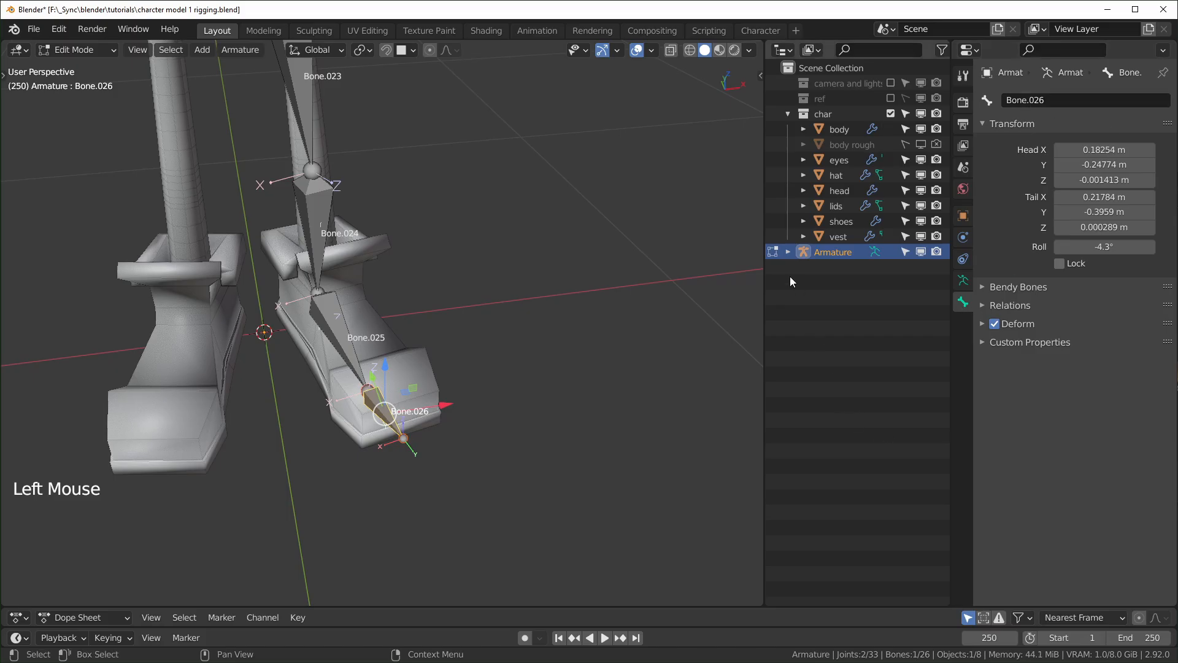
- Expand the armature's hierarchy in the scene list to look through its bones
click(789, 253)
click(804, 267)
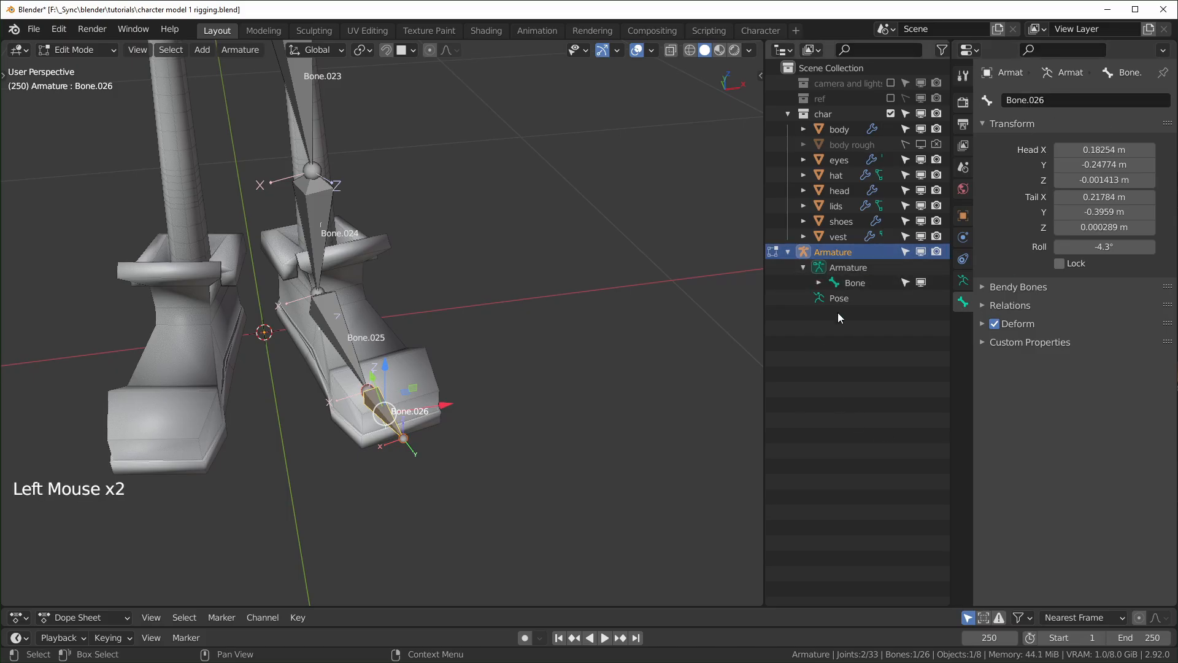
click(819, 283)
click(834, 298)
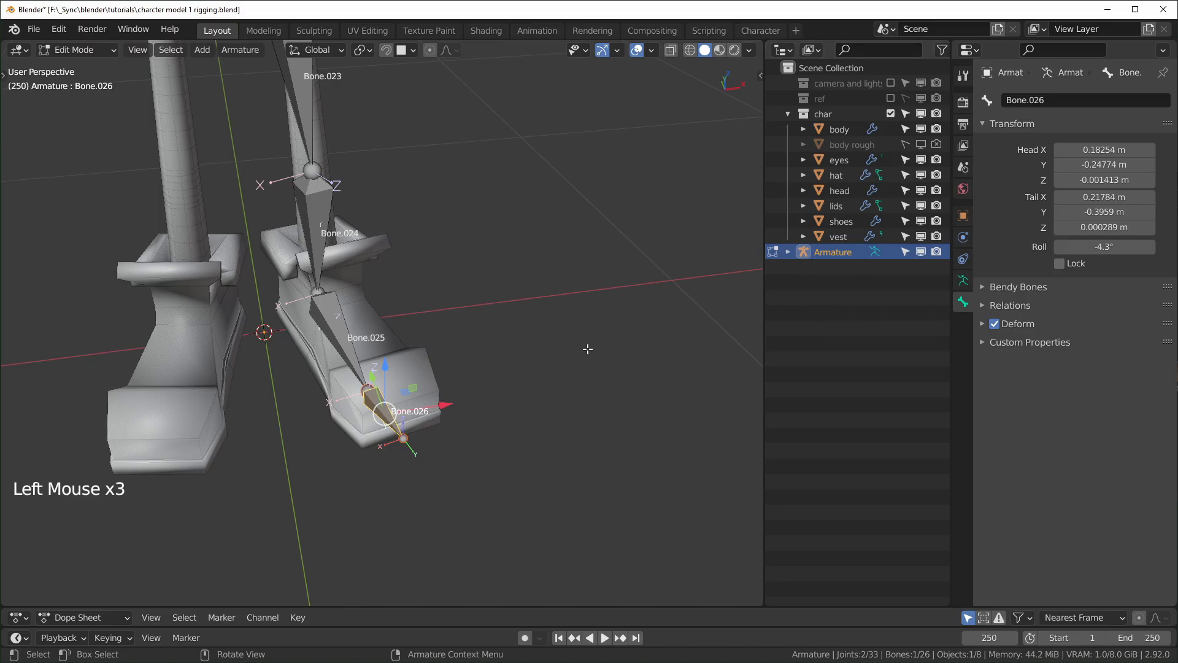
middle_drag(440, 458, 479, 485)
key(ctrl+z)
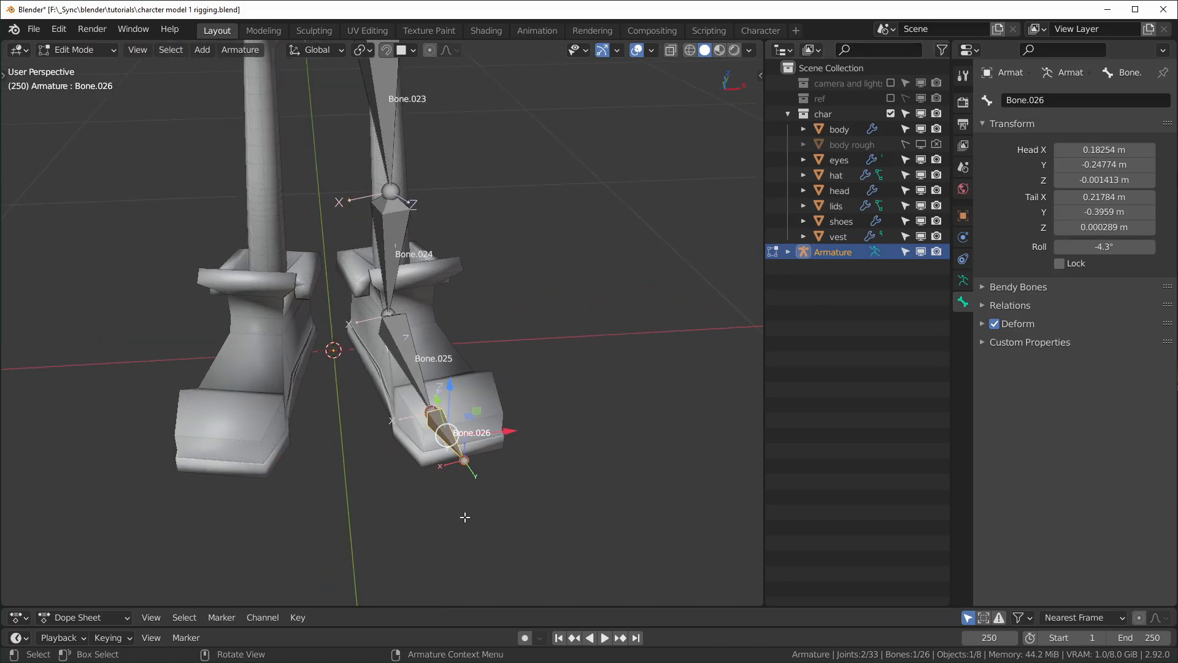
- Rename the bone at the tip of the foot as toe
key(F2)
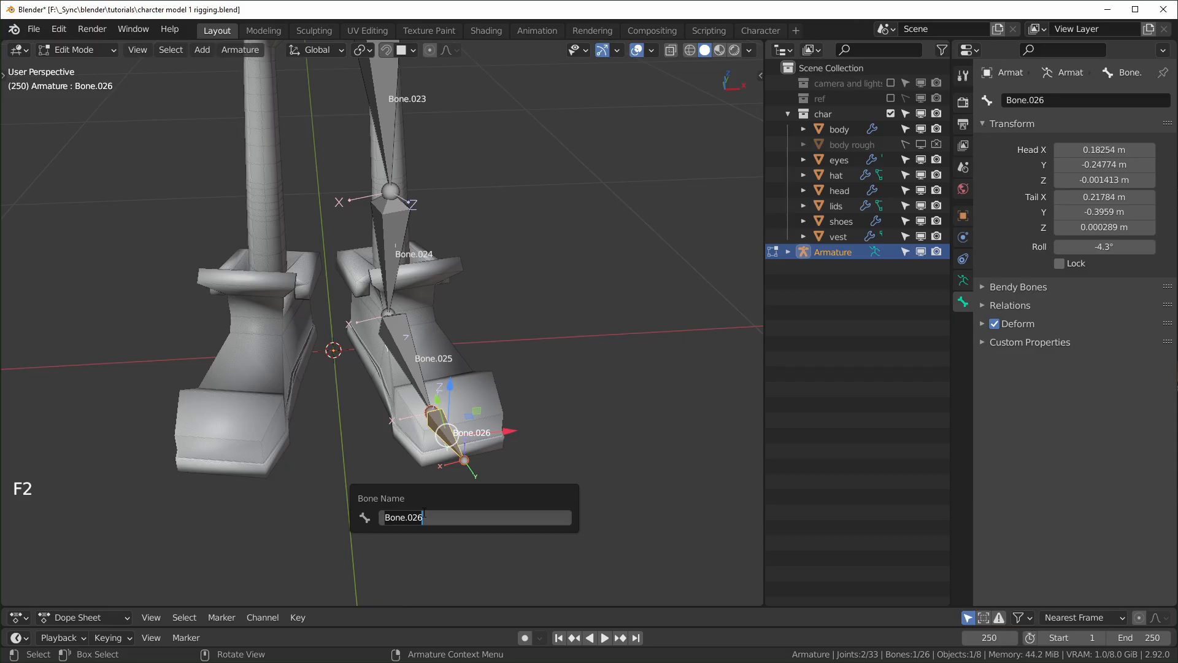
text(toe)
key(Return)
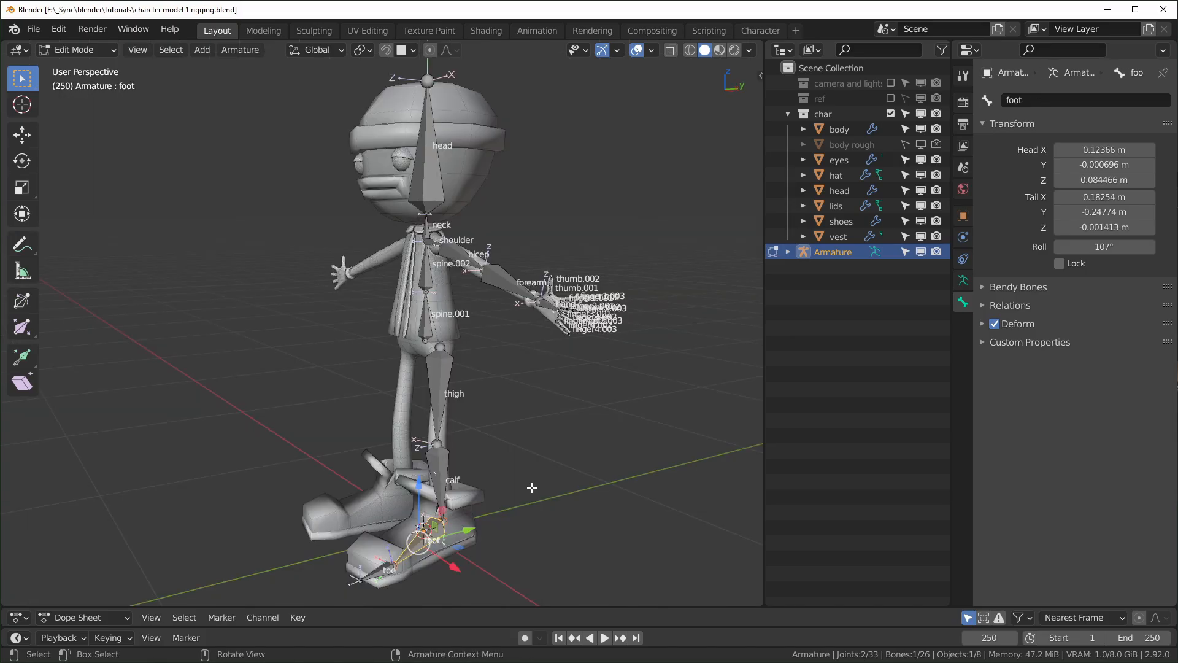
middle_drag(532, 487, 620, 492)
shift+middle_drag(620, 493, 533, 492)
shift+middle_drag(503, 397, 510, 405)
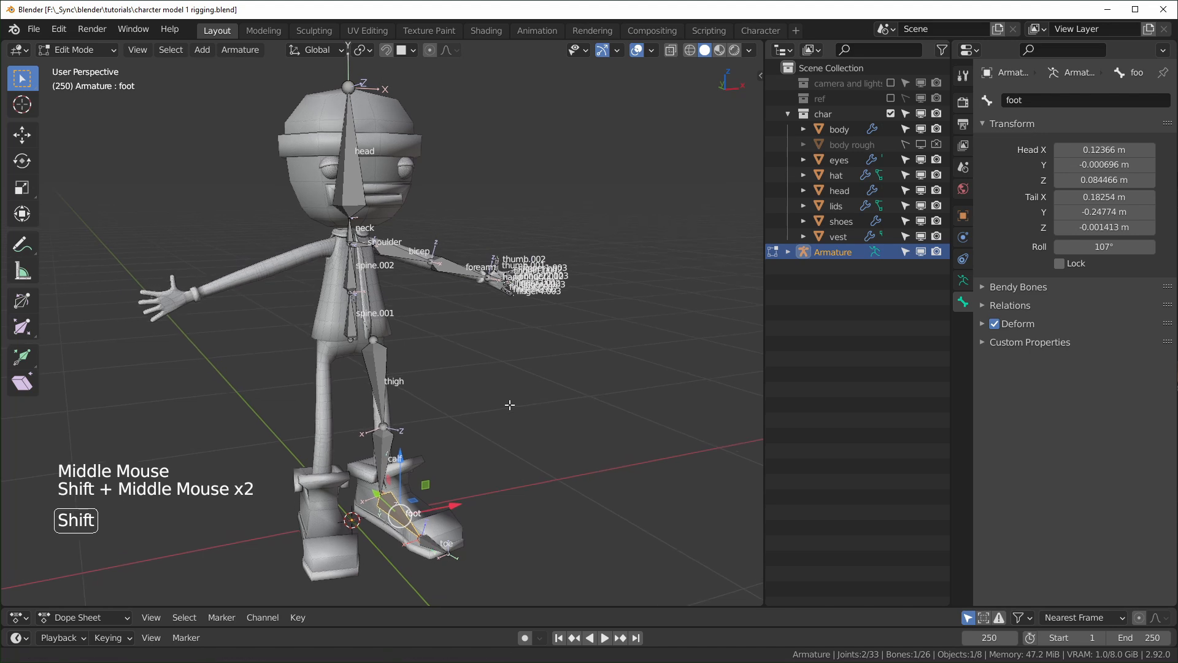
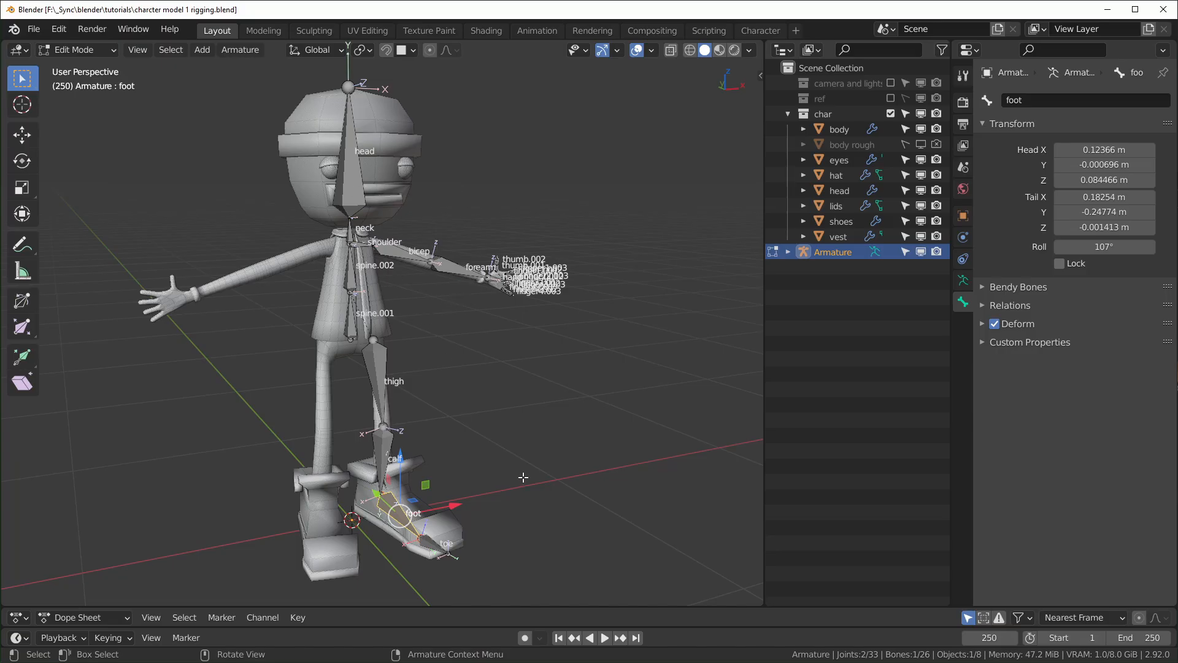
middle_drag(523, 477, 523, 397)
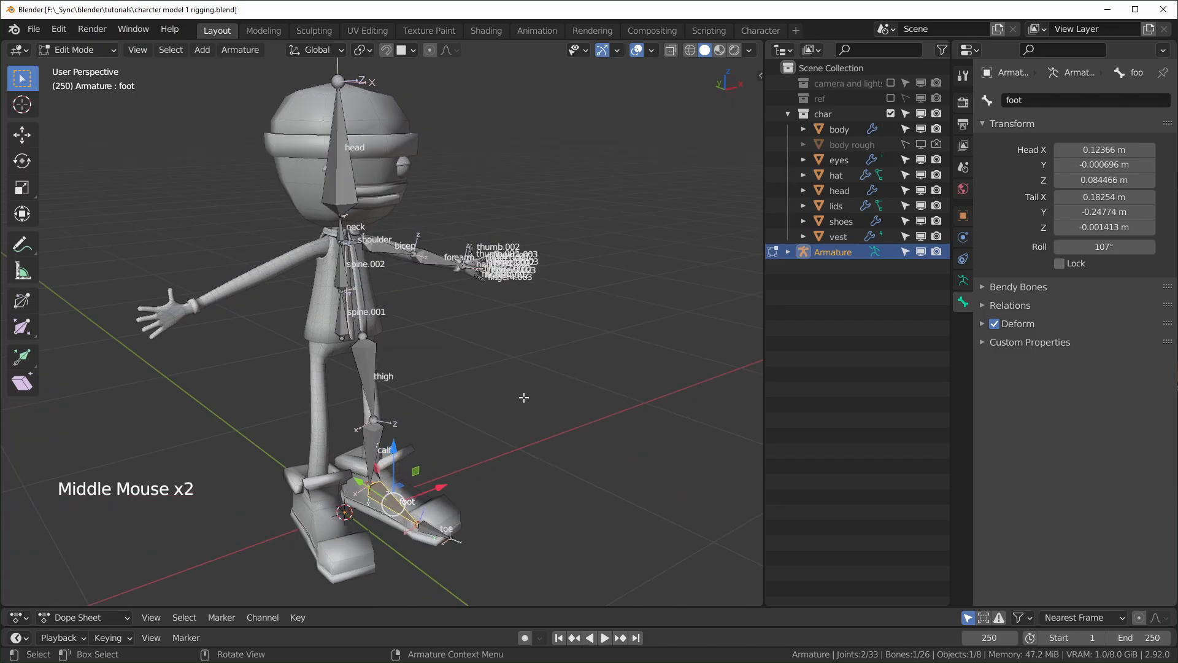
middle_drag(525, 467, 558, 469)
key(KP_1)
scroll(534, 477, down, 1)
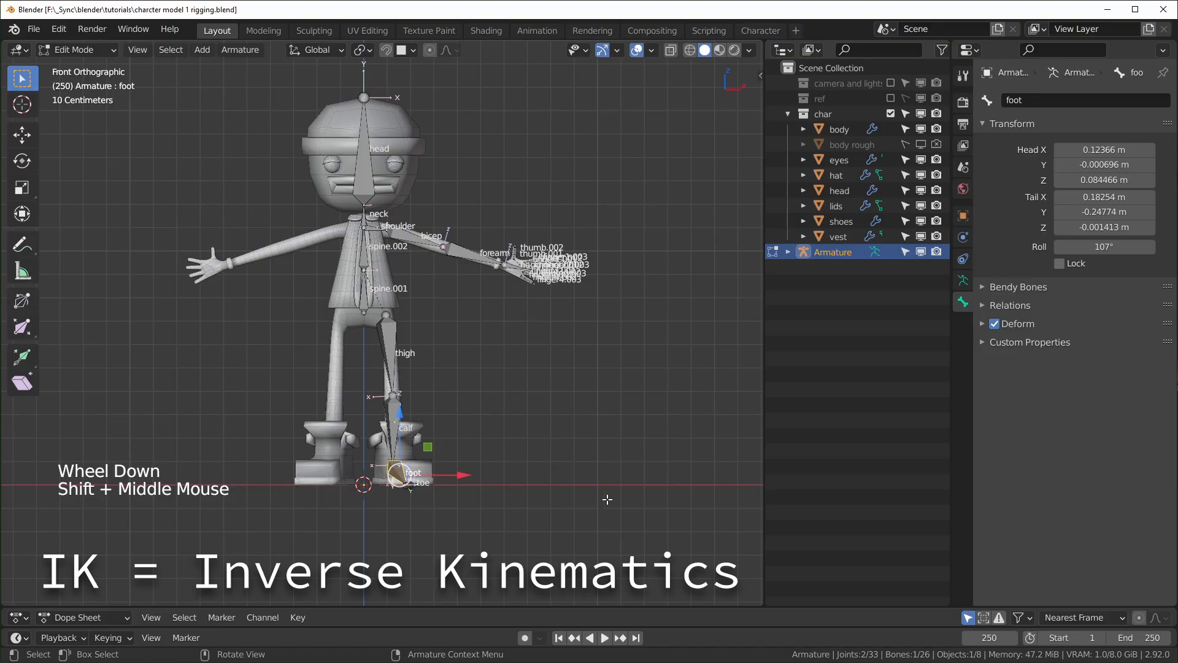
- Rotate the thigh bone forward in Pose Mode to test forward kinematics on the leg
scroll(607, 500, up, 2)
key(KP_3)
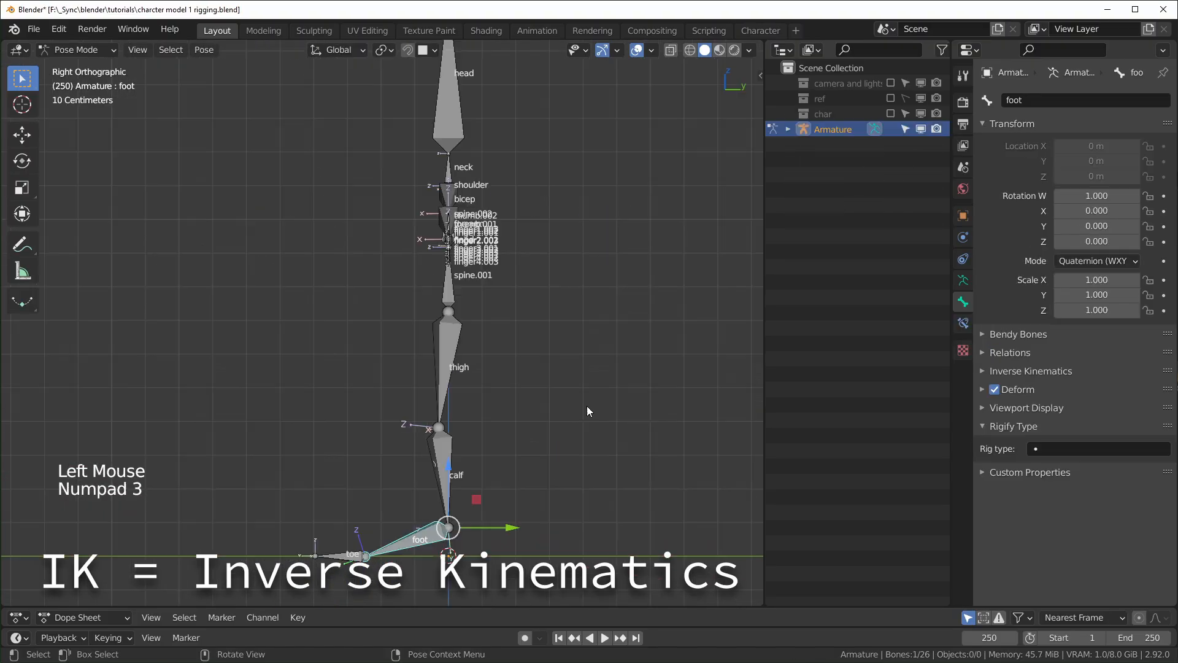
shift+middle_drag(587, 406, 598, 400)
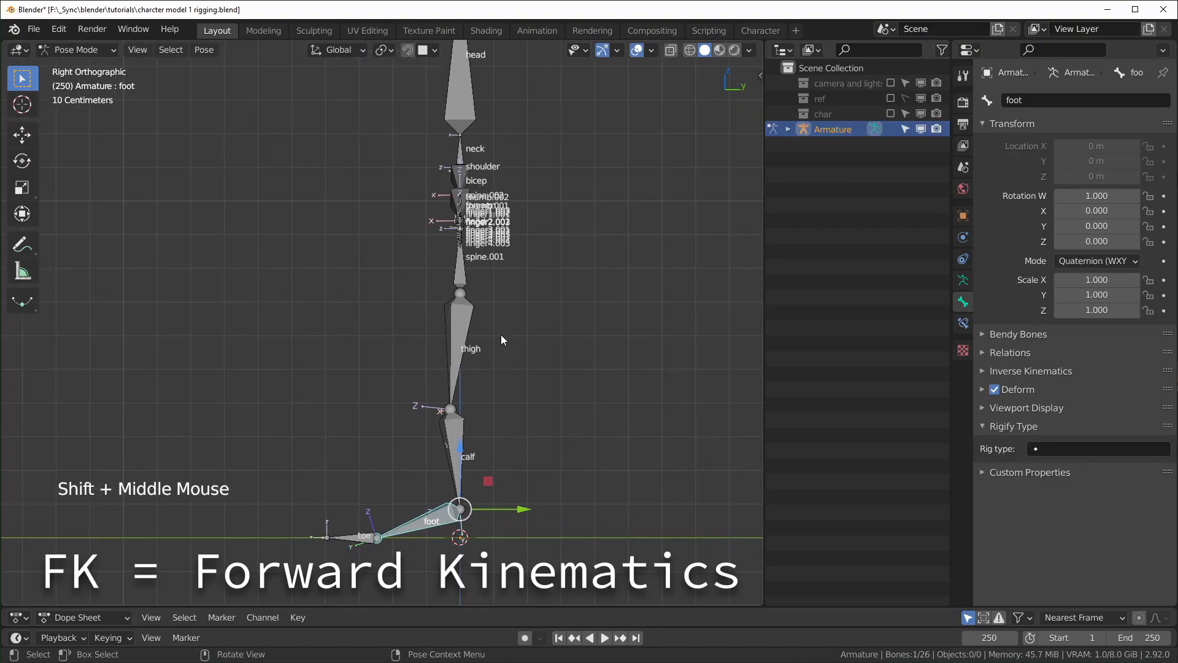
click(485, 350)
middle_drag(485, 349, 576, 349)
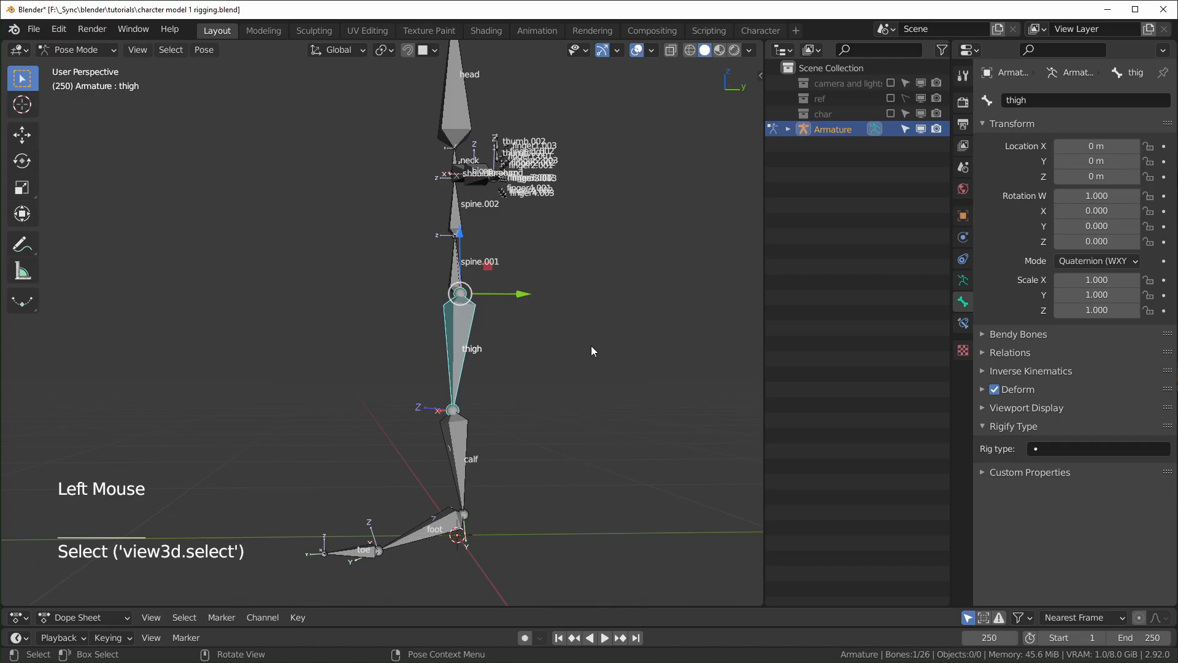
key(r)
click(342, 397)
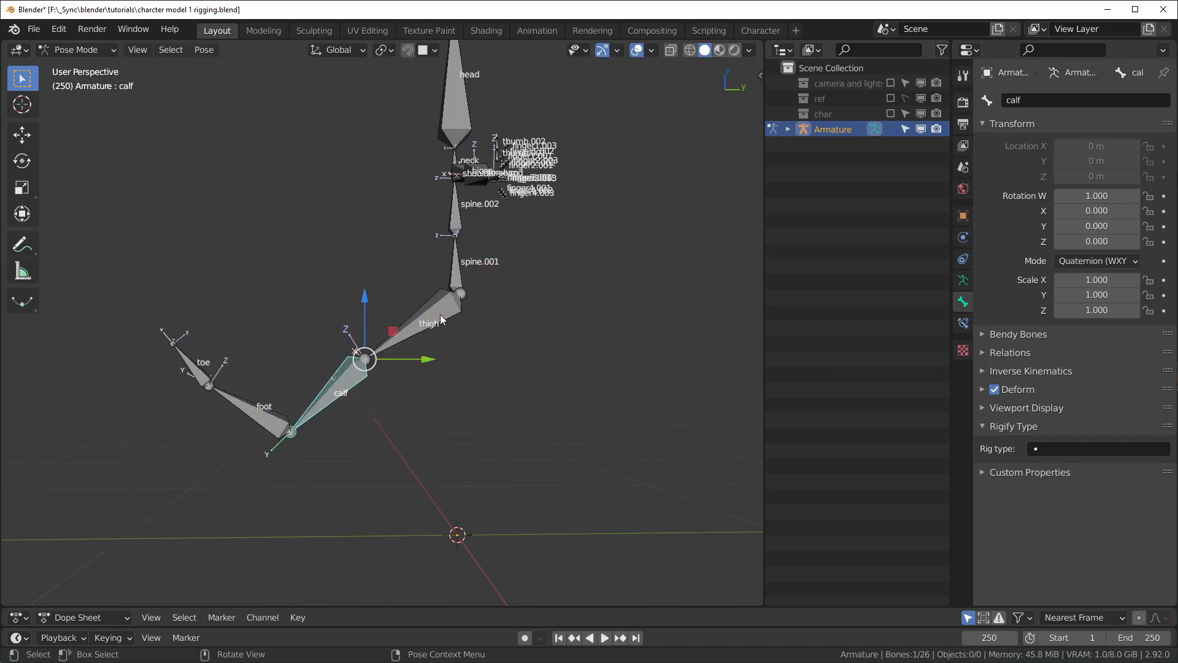
- Rotate the thigh bone again, and rotate the calf bone until it hangs vertically from the knee
click(441, 319)
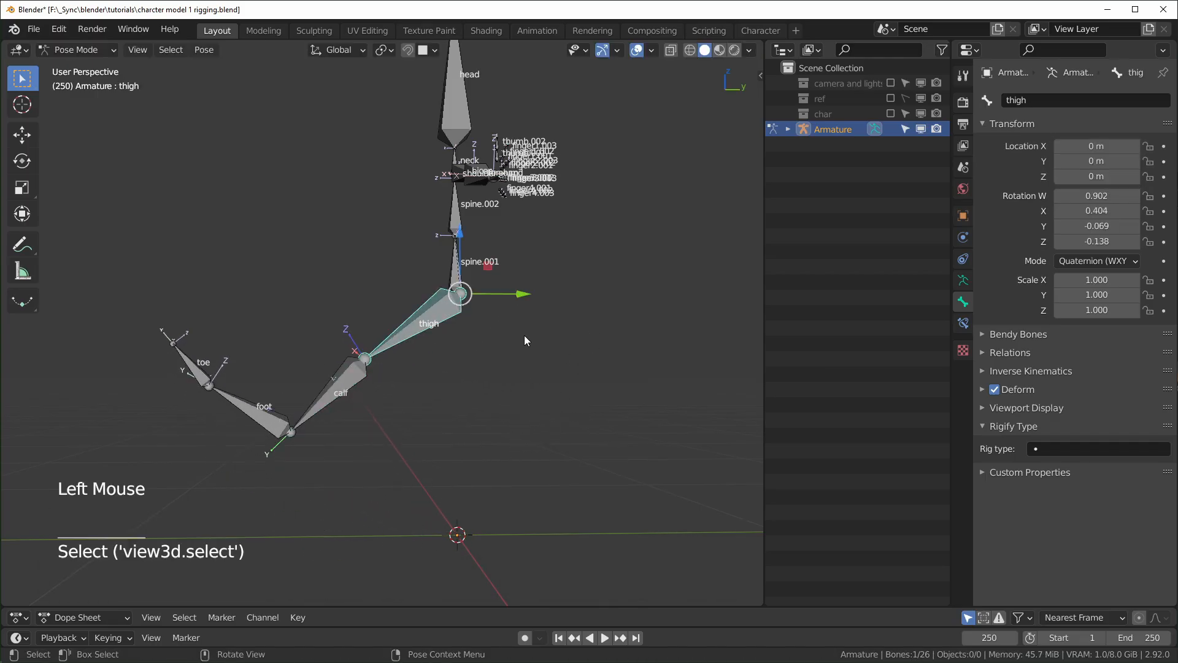
key(r)
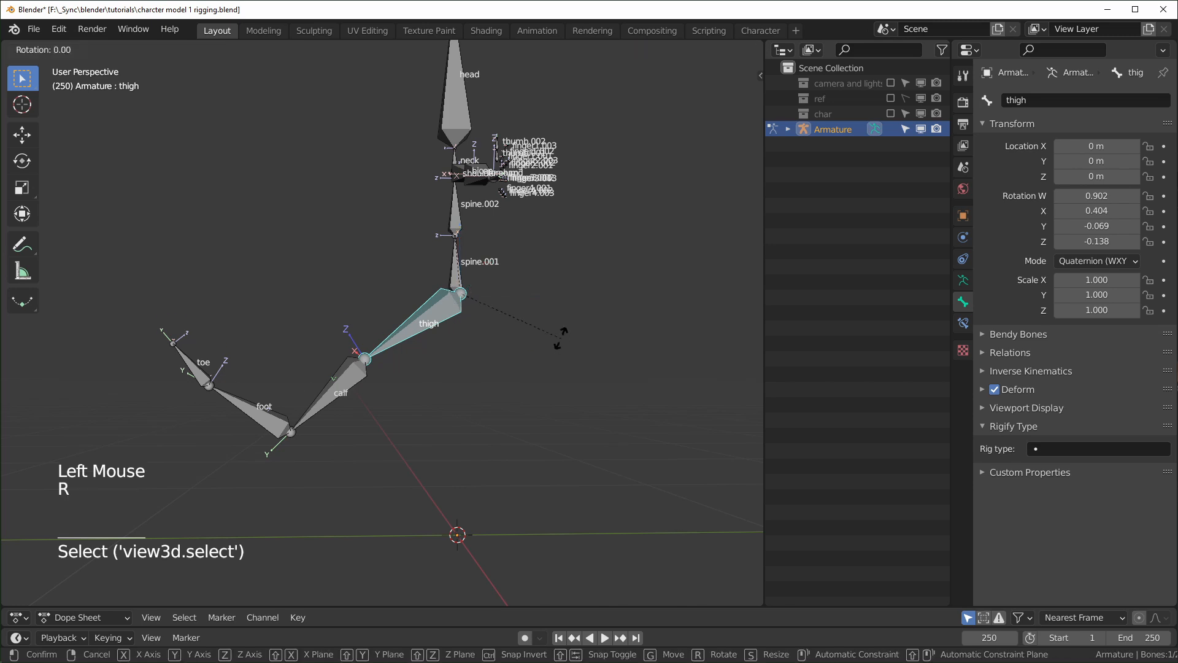
click(387, 385)
click(343, 392)
key(r)
click(371, 433)
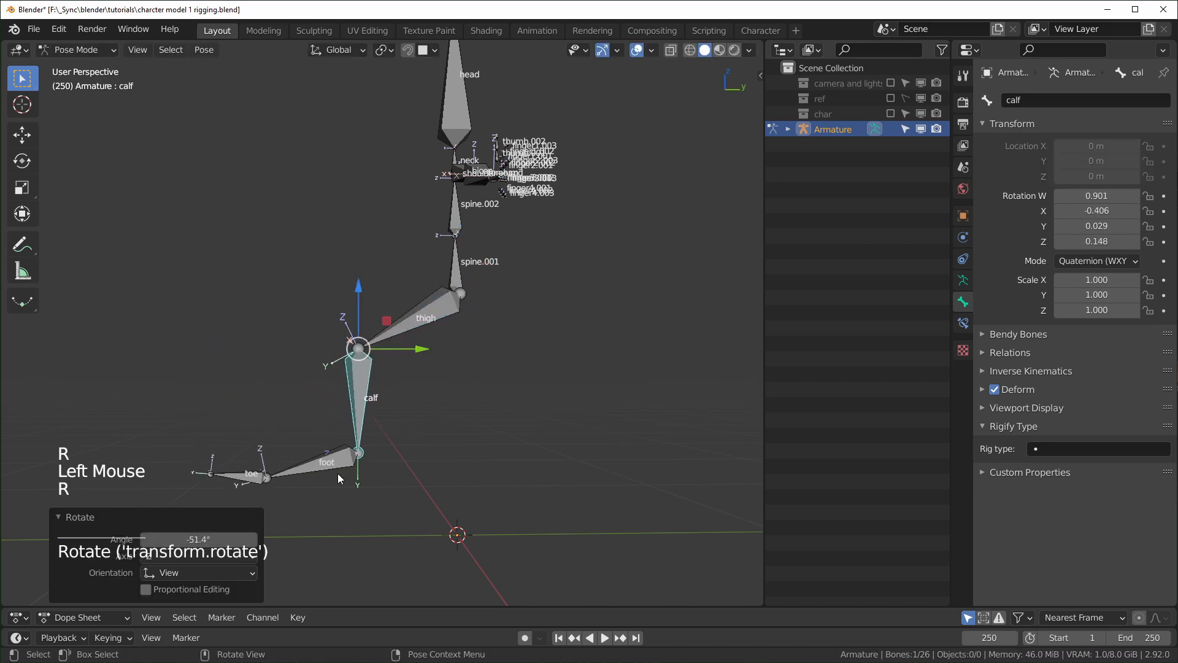
- Rotate the foot bone downward and the toe bone with it to continue the forward kinematics test
click(331, 485)
key(r)
click(269, 535)
click(284, 532)
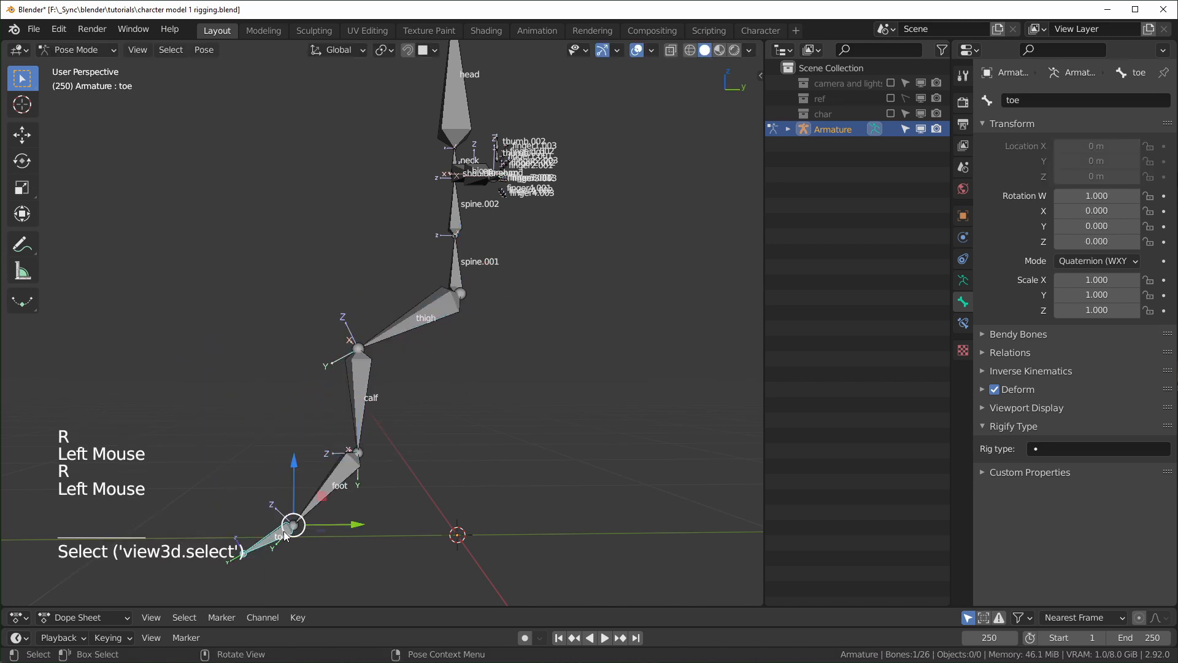
key(r)
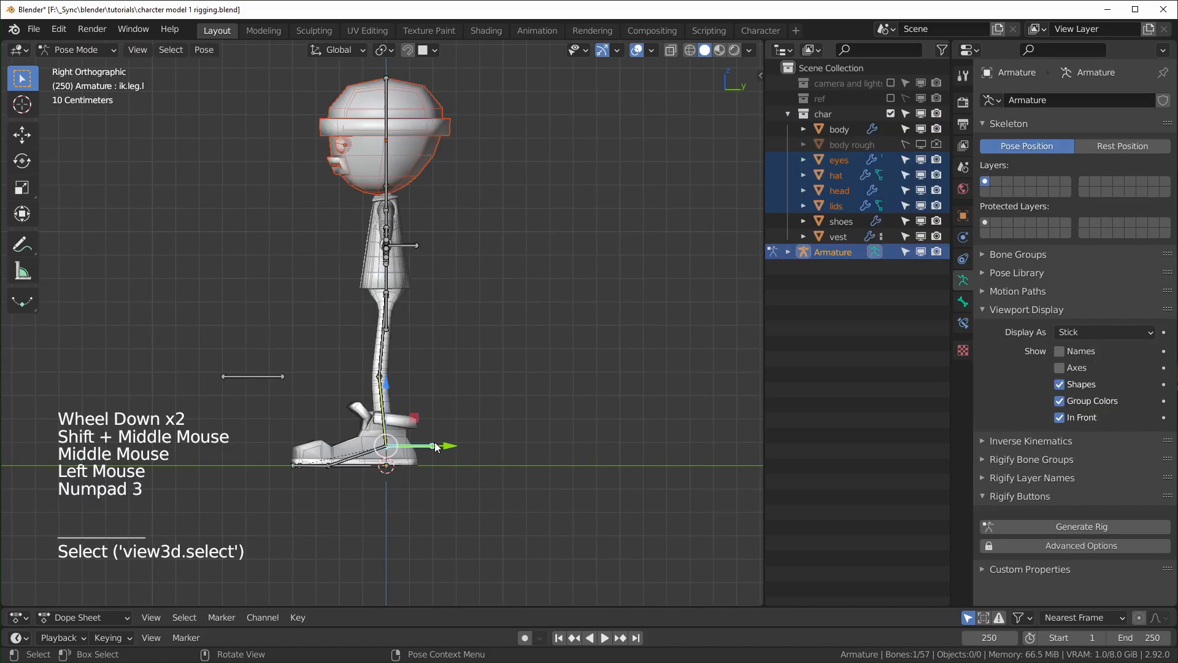
- Move the ik.leg.l bone up and forward in the finished rig to demonstrate inverse kinematics bending the knee
key(g)
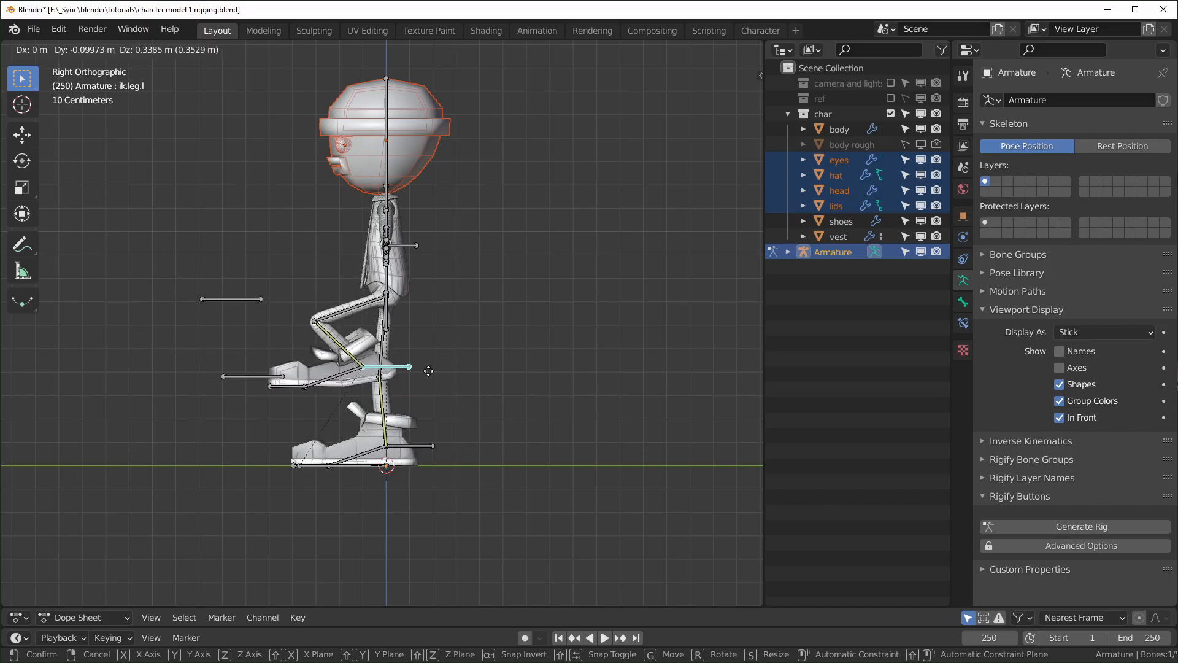
scroll(423, 371, up, 3)
key(g)
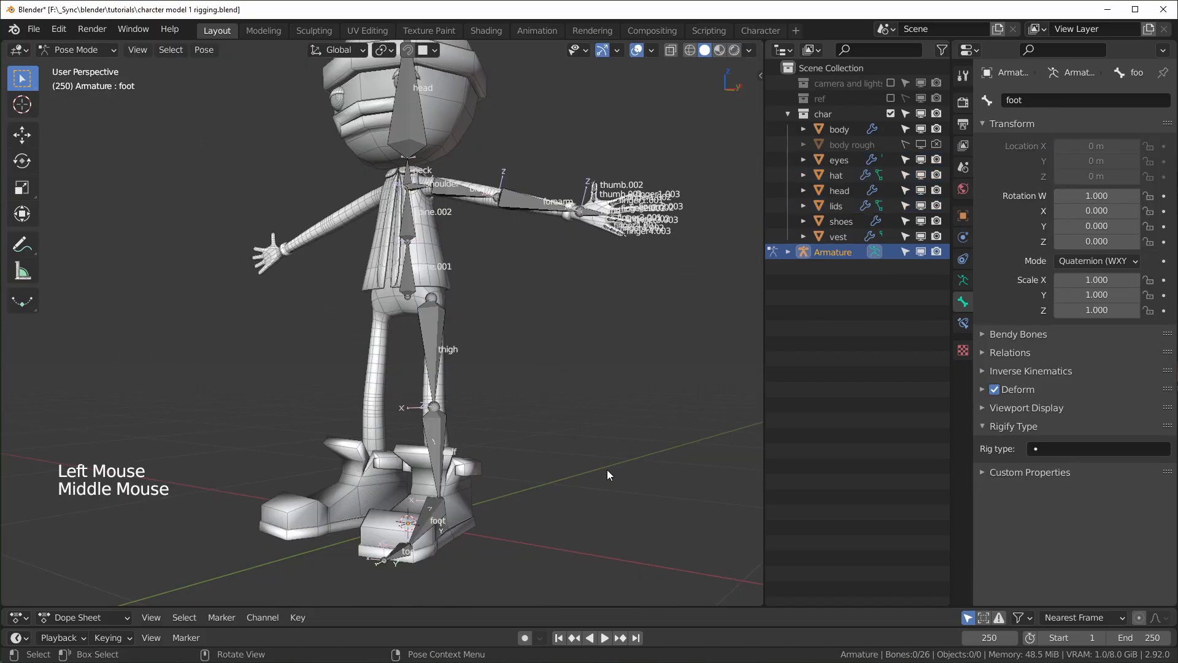
- Switch the armature to Edit Mode and extrude a bone about 0.2 m long backward along global Y from the calf's ankle joint
middle_drag(609, 473, 533, 484)
scroll(533, 487, up, 1)
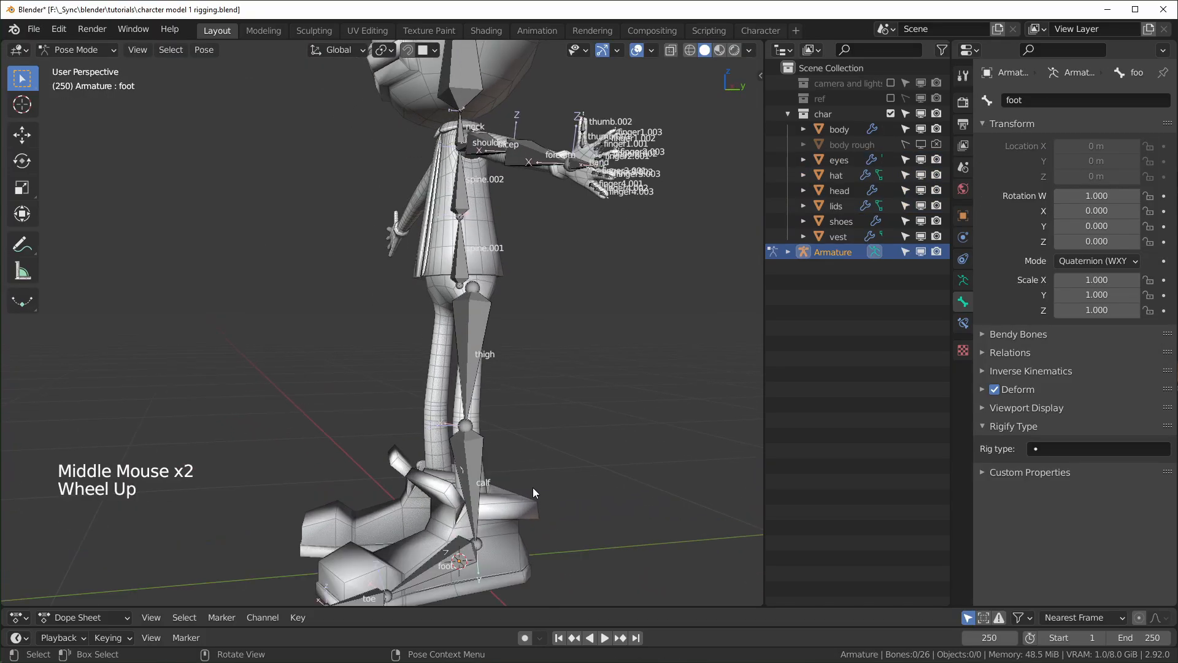
click(77, 49)
click(61, 81)
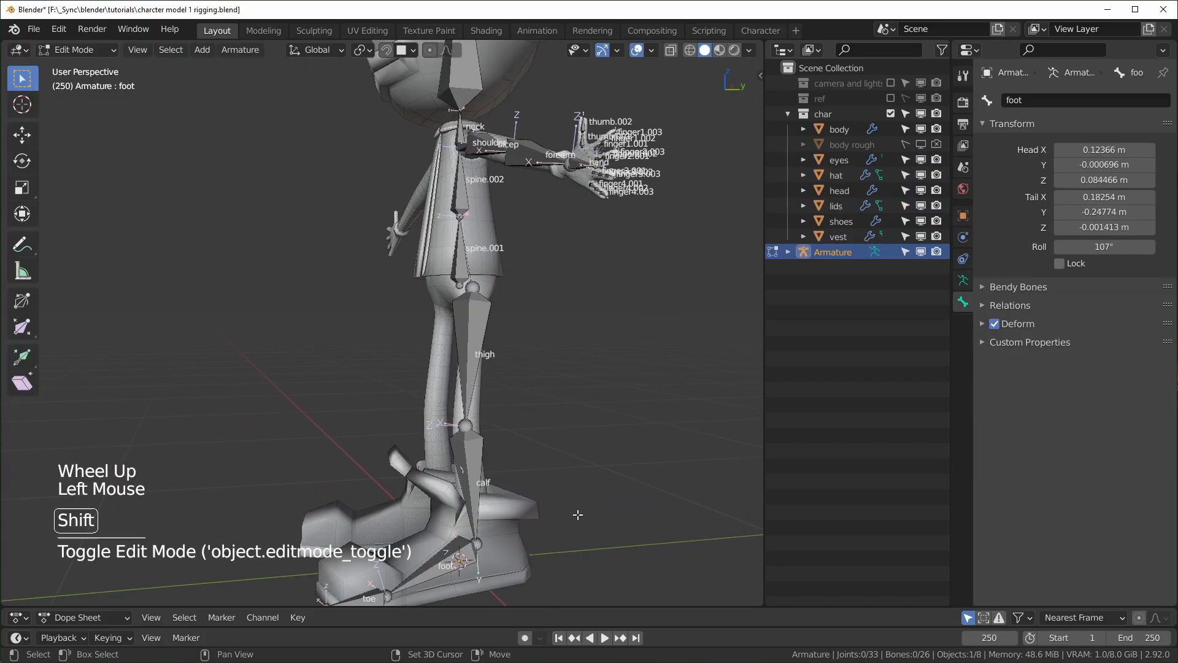
shift+middle_drag(577, 514, 562, 491)
middle_drag(561, 491, 475, 415)
key(KP_3)
scroll(545, 442, up, 2)
scroll(500, 448, up, 2)
click(408, 453)
scroll(516, 471, down, 2)
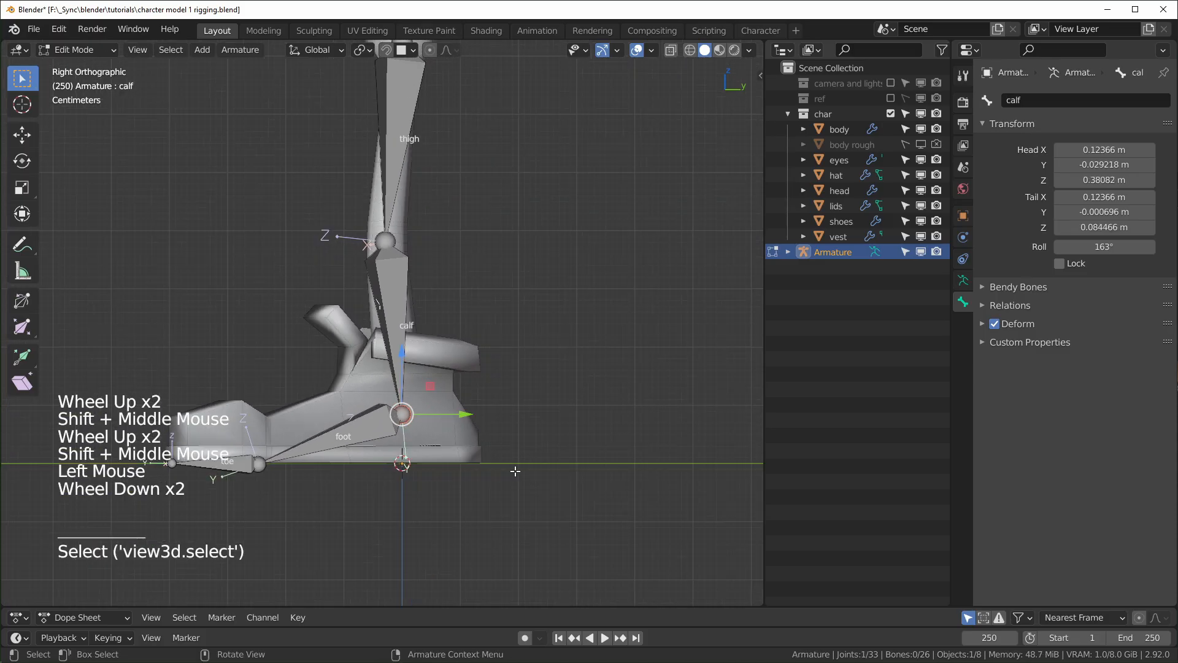
key(e)
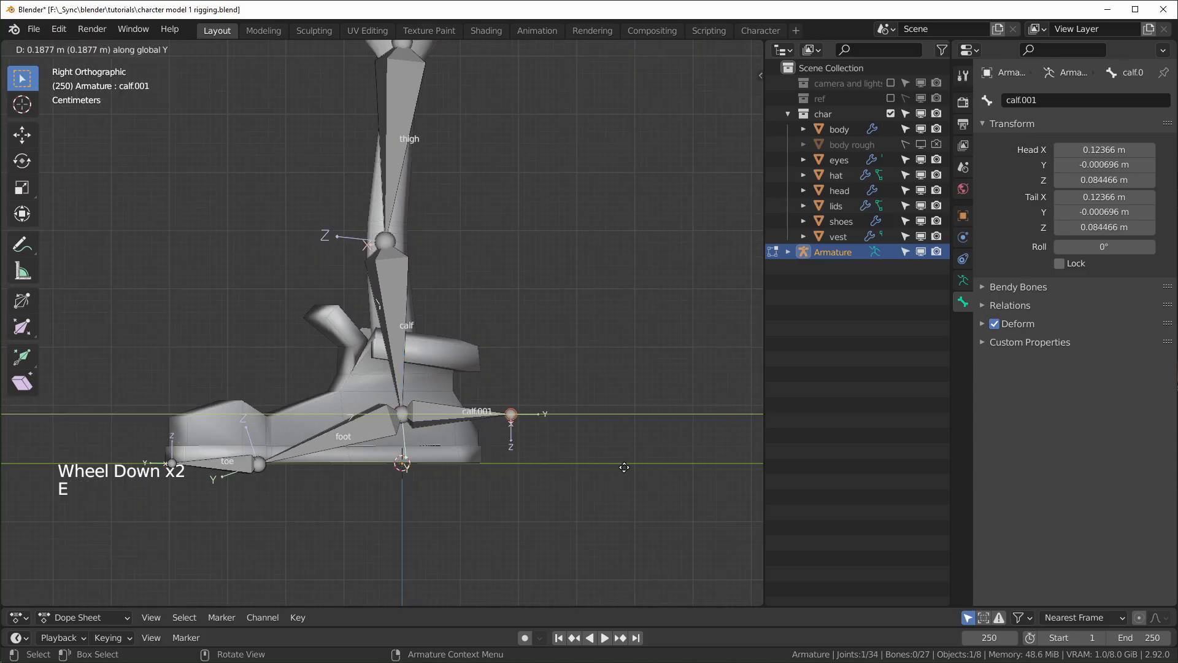
- Clear the parent of the bone extruded from the ankle, test that it moves freely, and rename it ik.leg
click(485, 421)
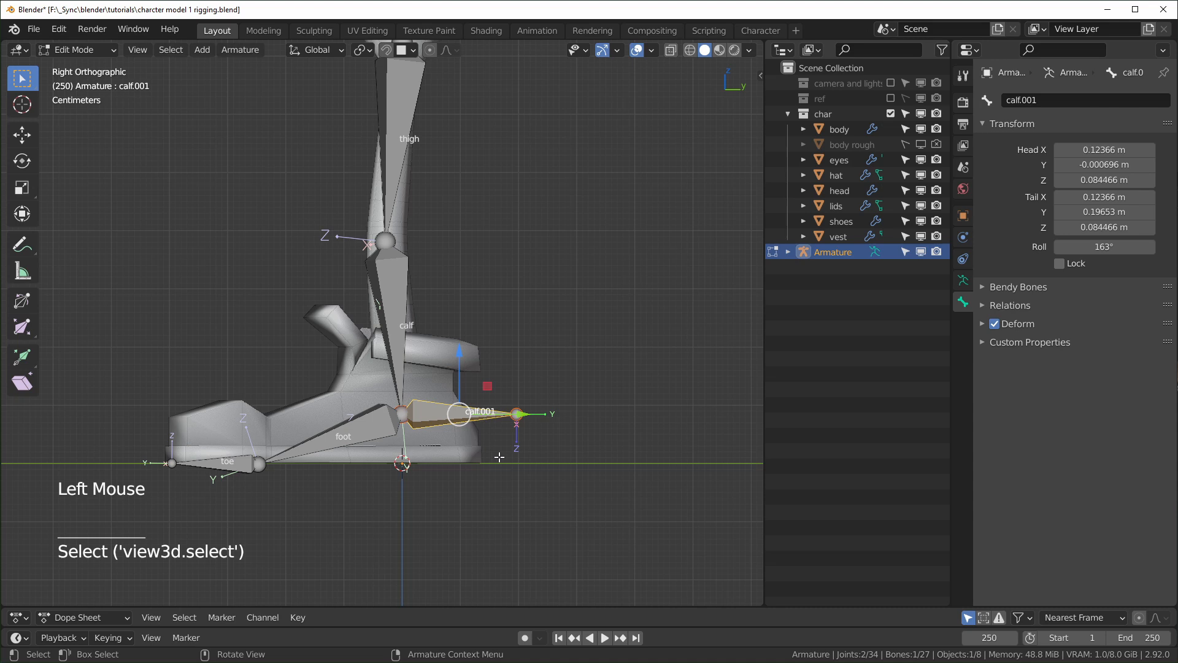
key(alt+p)
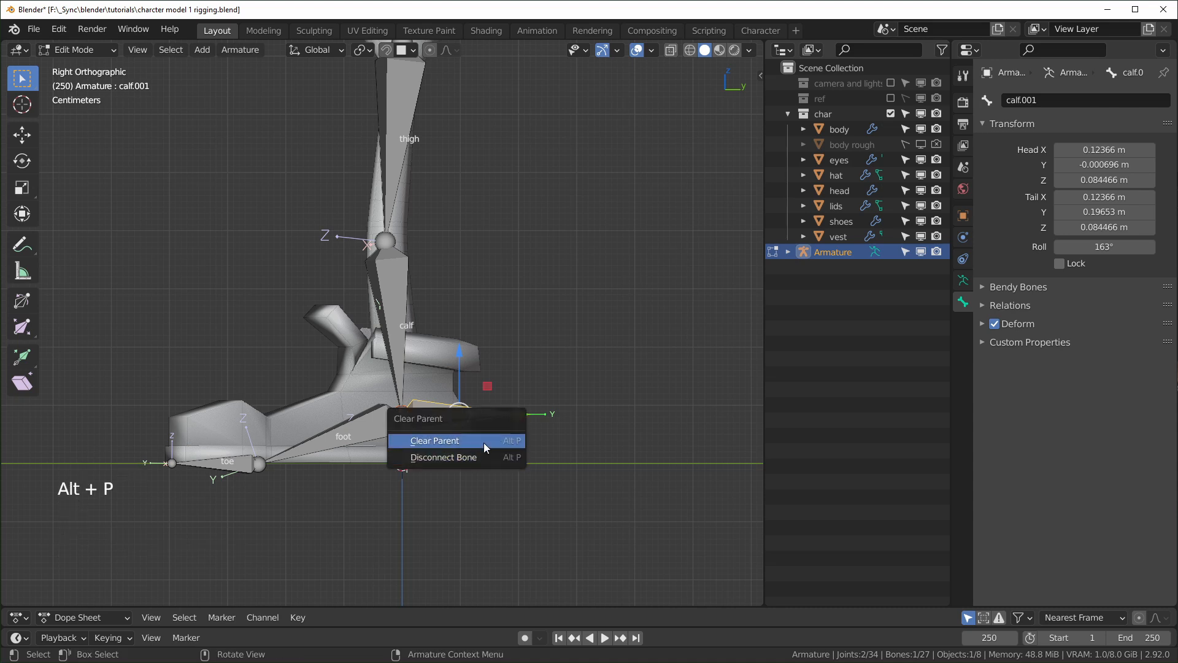
click(484, 443)
key(g)
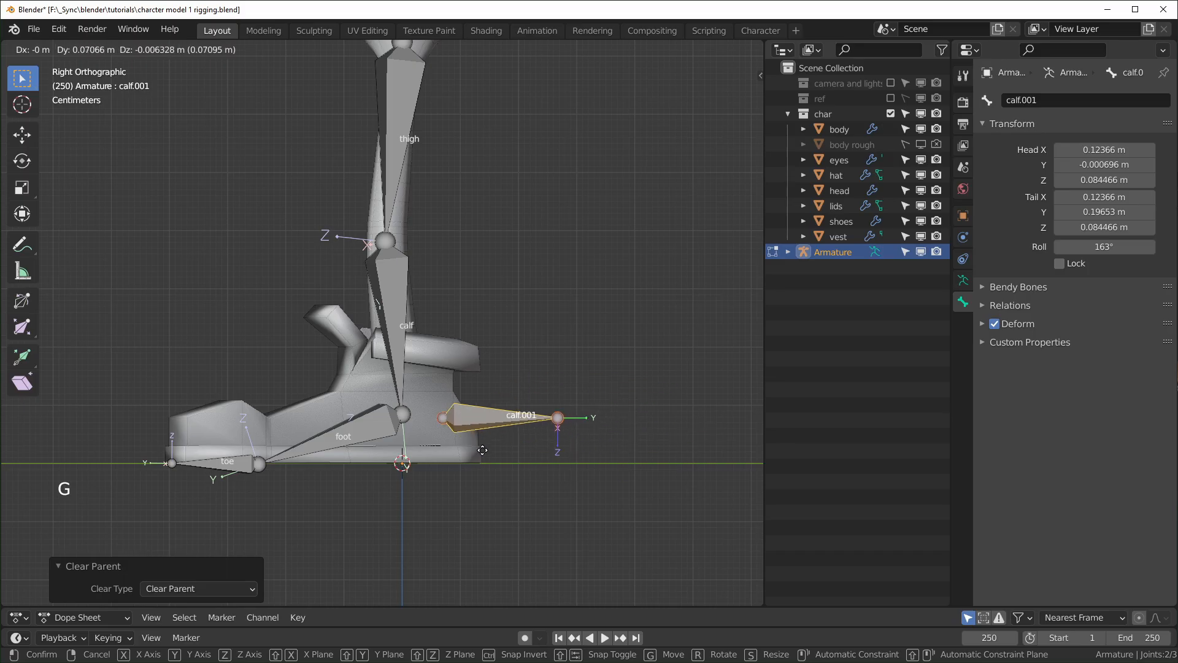
right_click(555, 432)
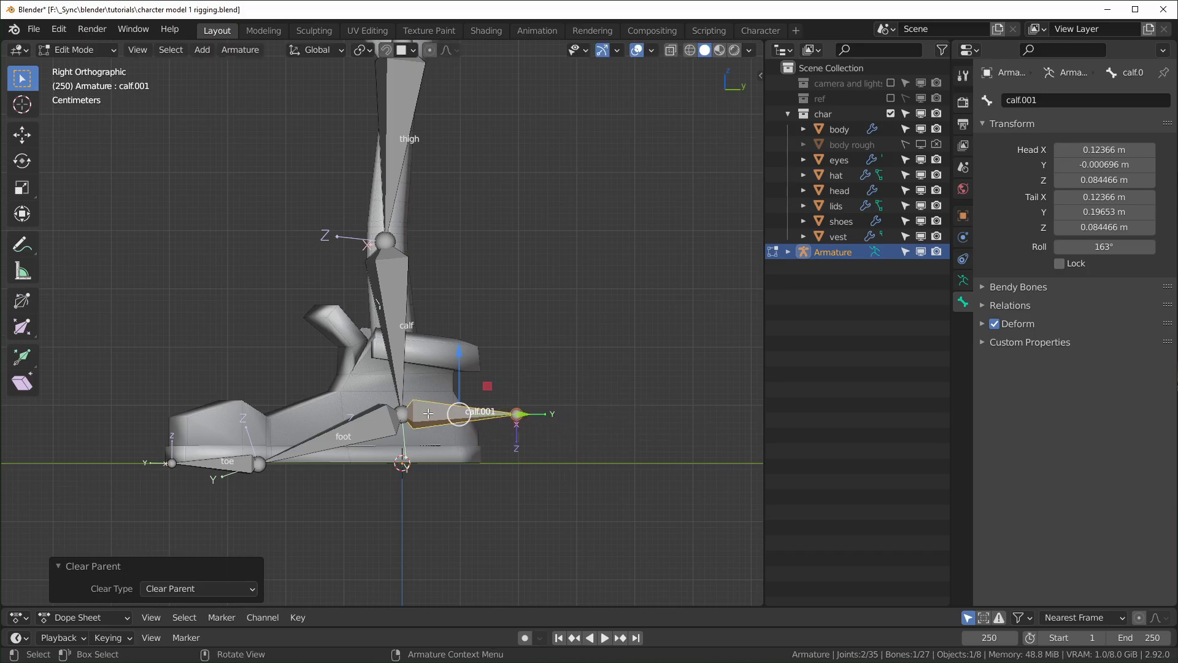
key(F2)
key(BackSpace)
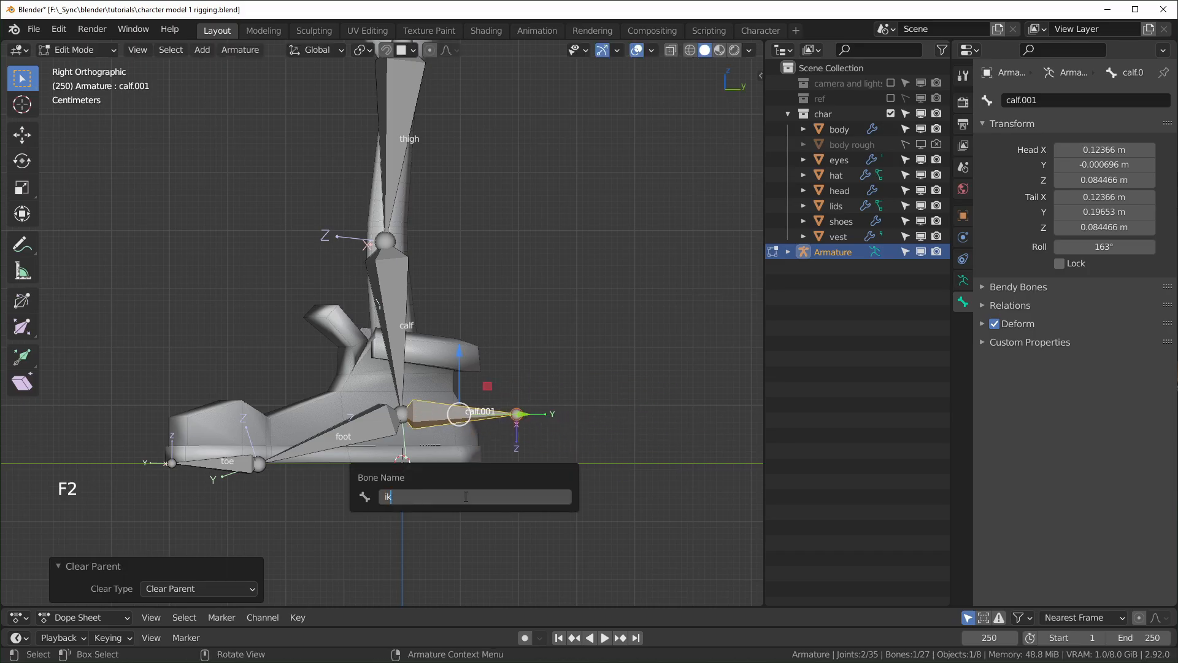
key(Return)
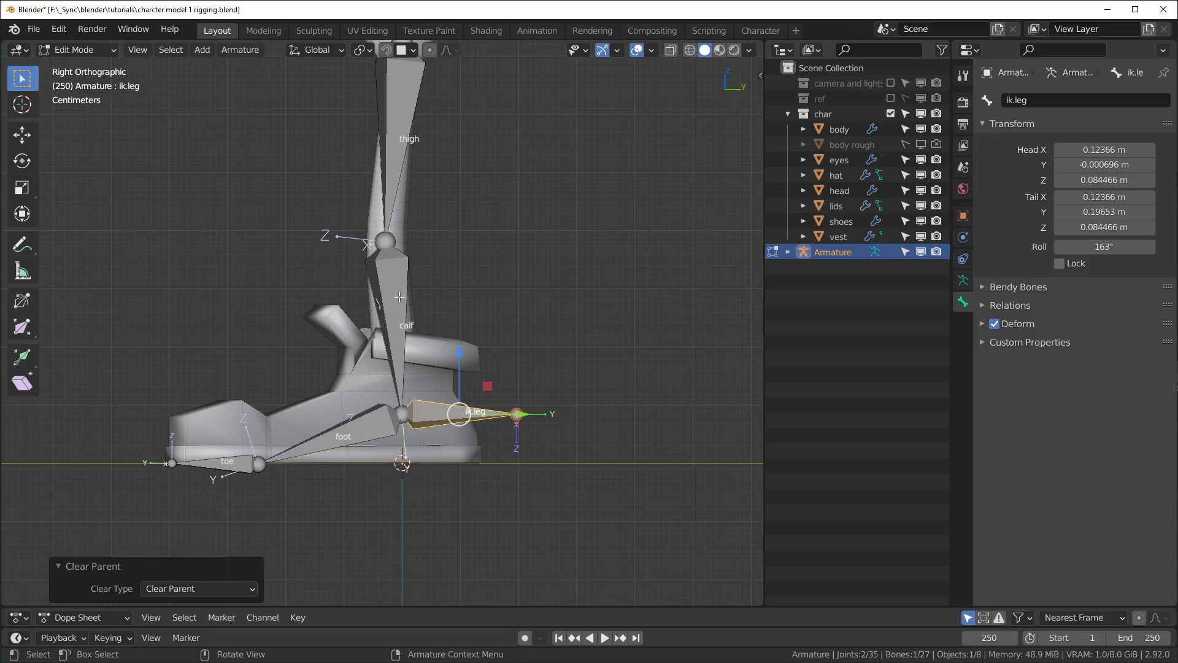
- Extrude a bone about 0.25 m long forward along global Y from the knee joint
click(384, 242)
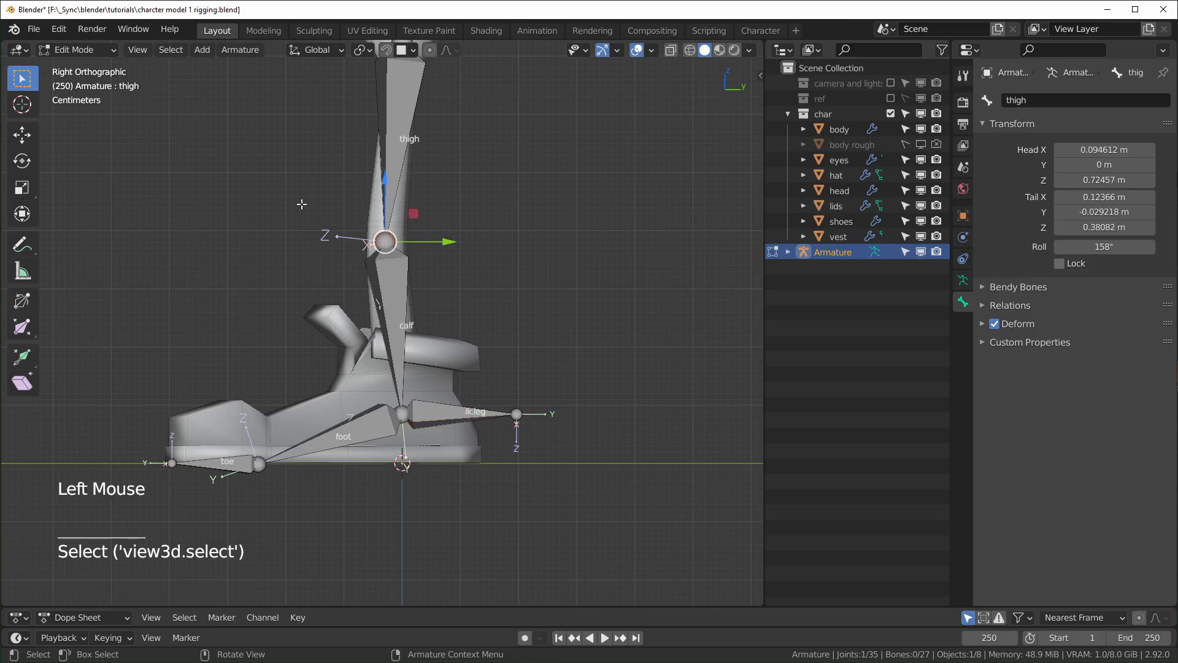
key(e)
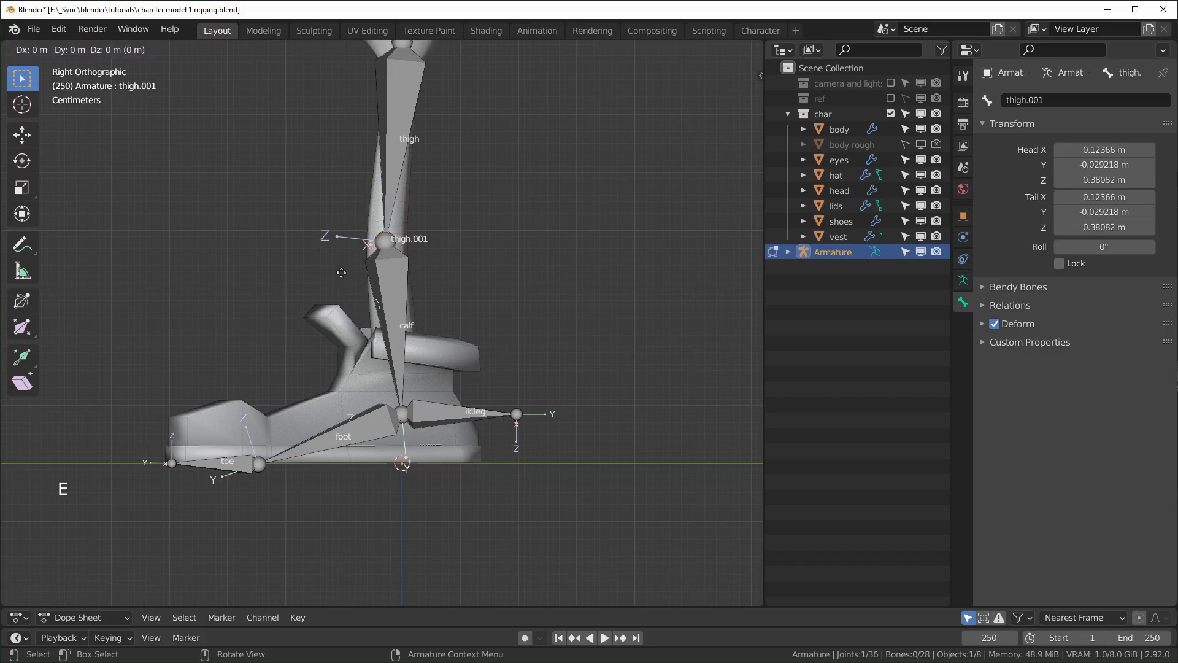
key(y)
click(197, 274)
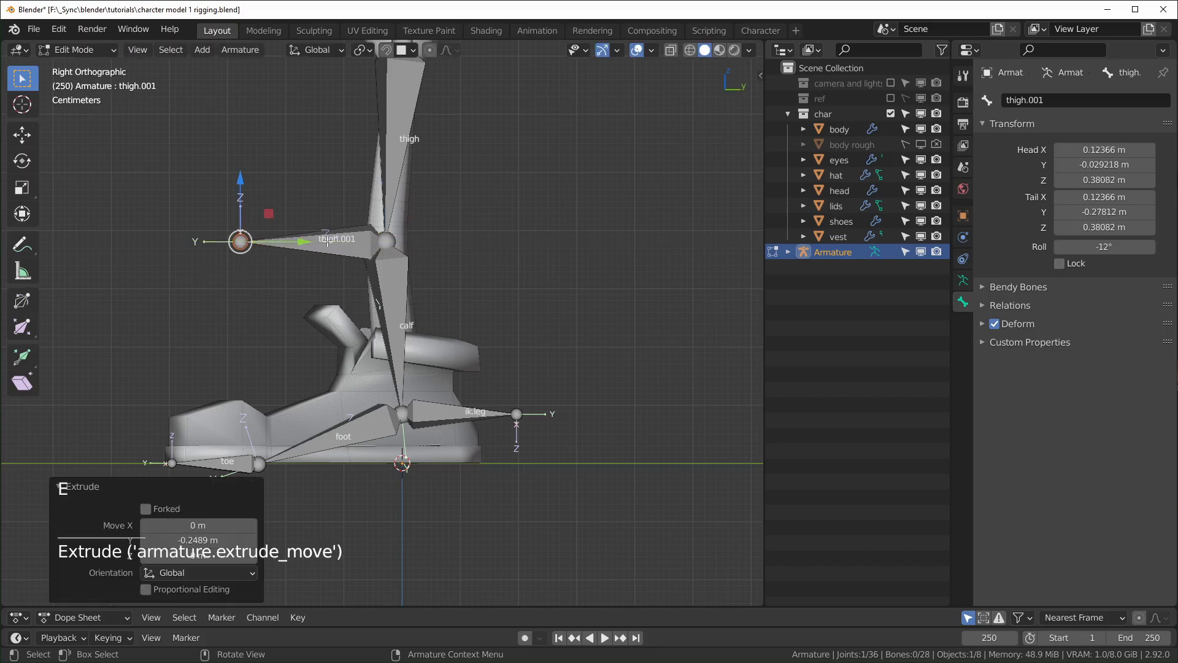
- Clear the parent of the bone extruded from the knee and rename it target.leg
click(326, 242)
key(alt+p)
click(334, 270)
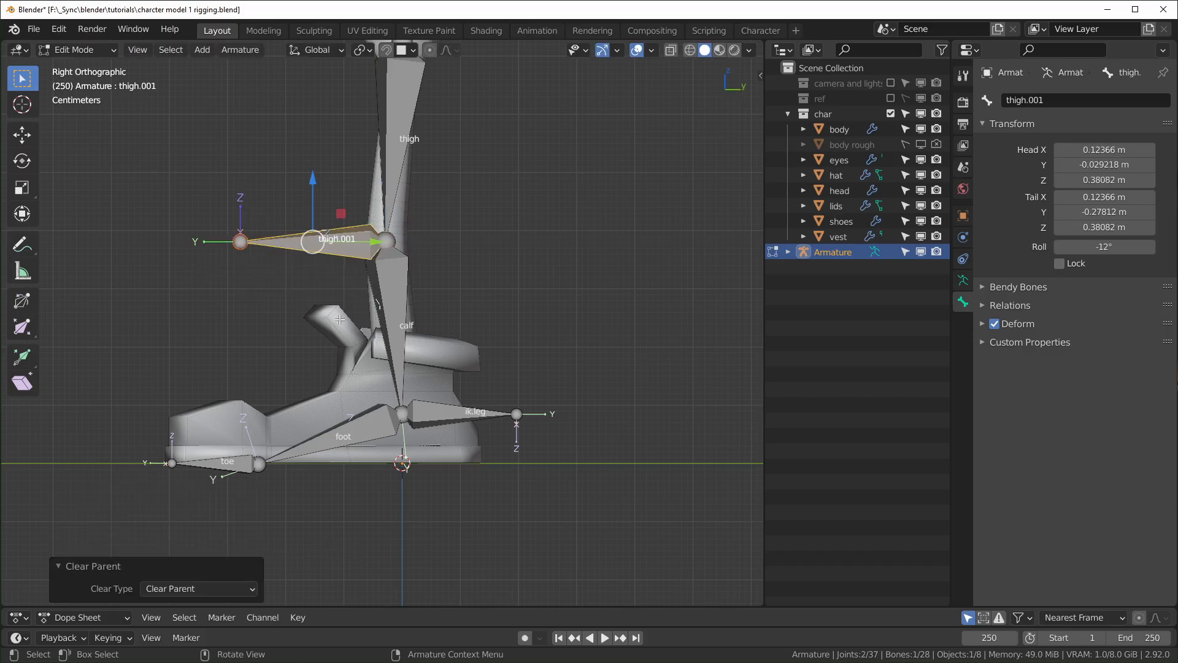
key(F2)
text(target.leg)
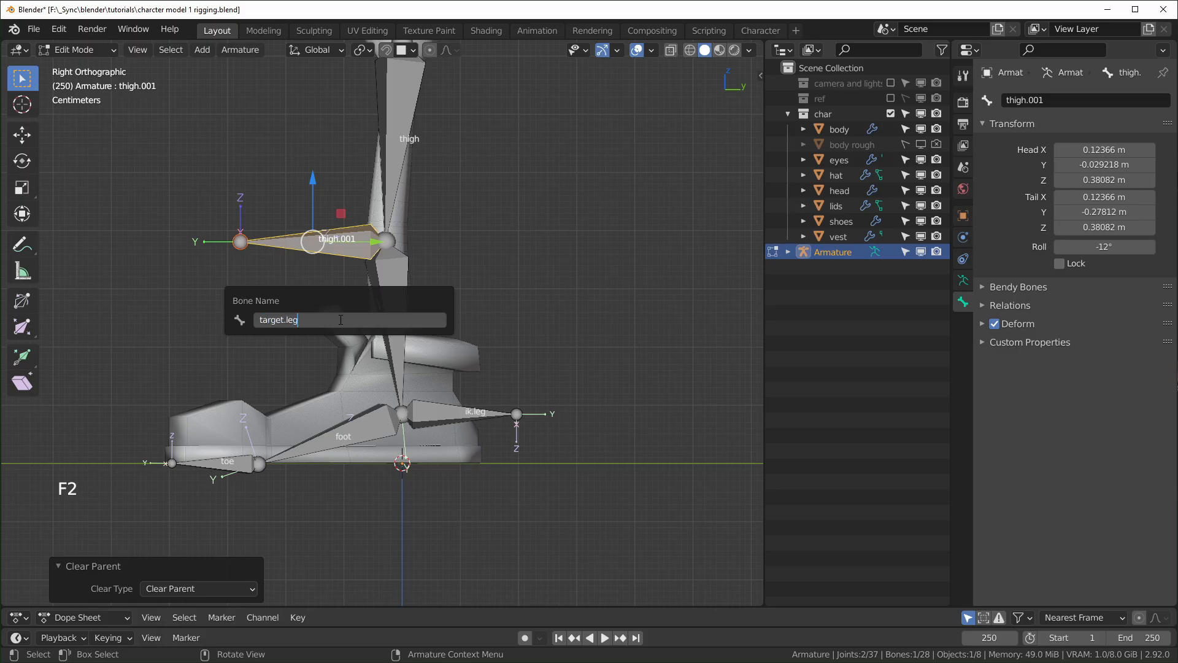
key(Return)
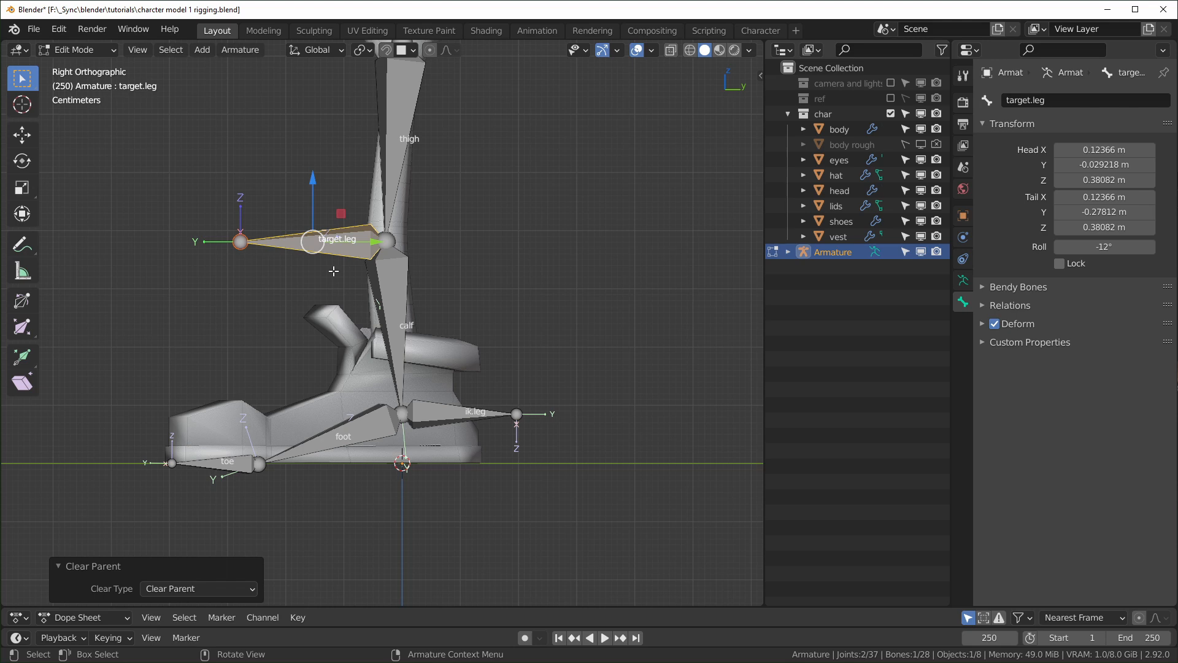
- Move the target.leg bone in top view about 0.11 m along X and 0.42 m forward, away from the knee
key(KP_7)
shift+middle_drag(459, 493, 417, 353)
shift+middle_drag(451, 390, 433, 391)
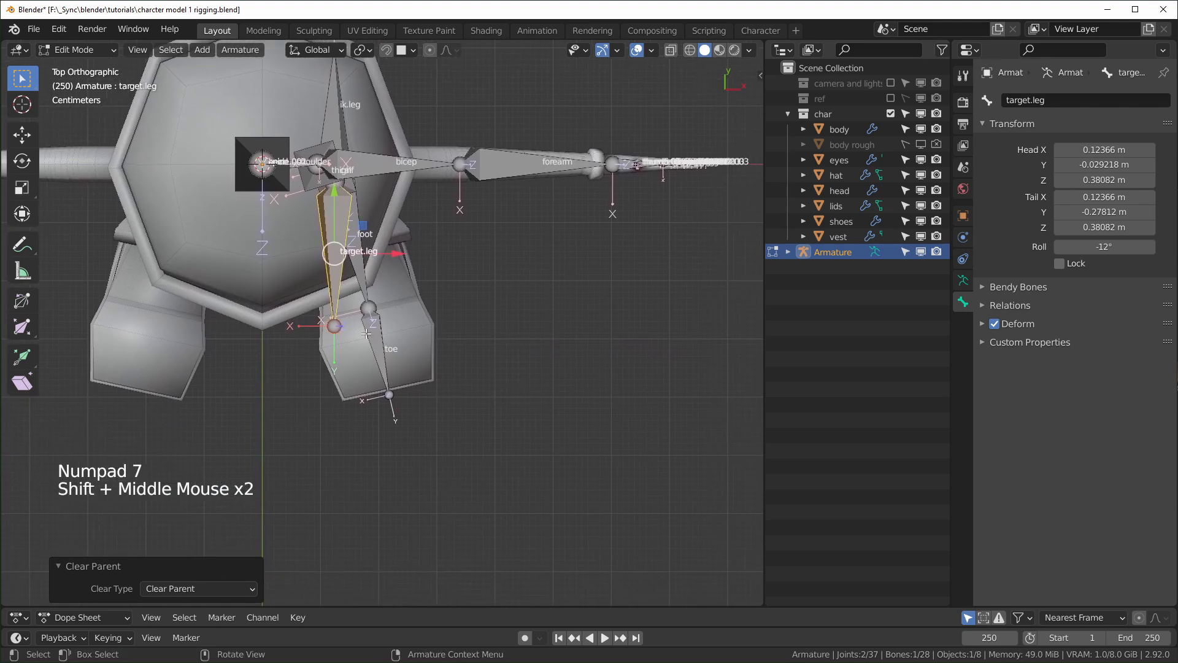
key(g)
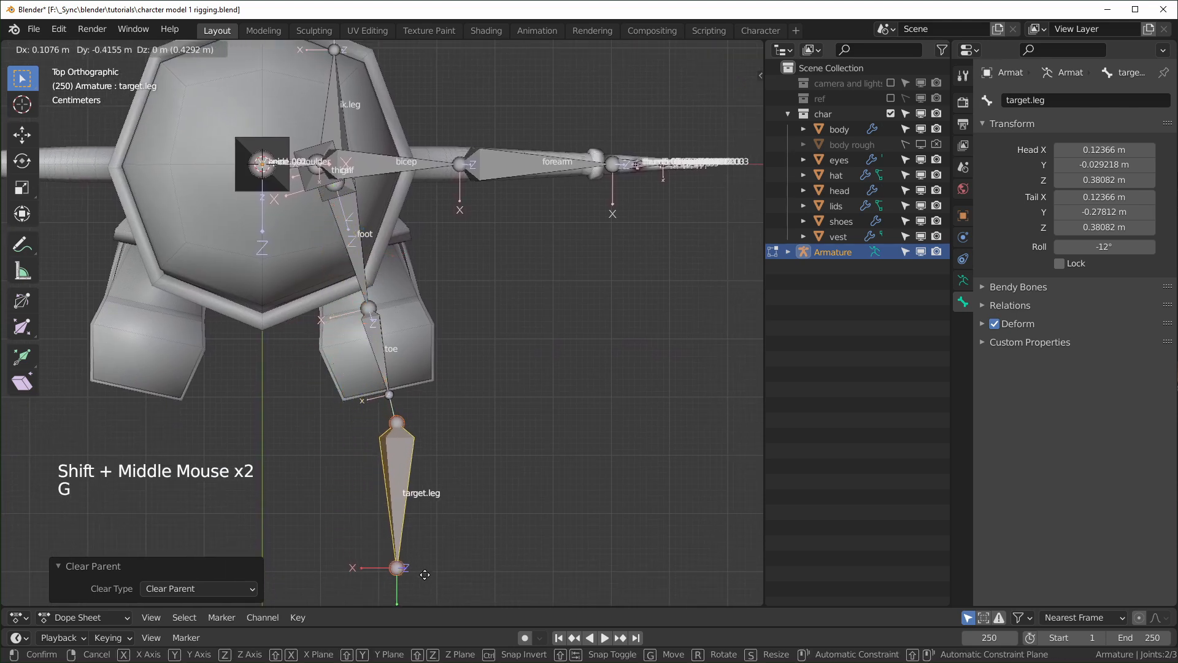
click(425, 575)
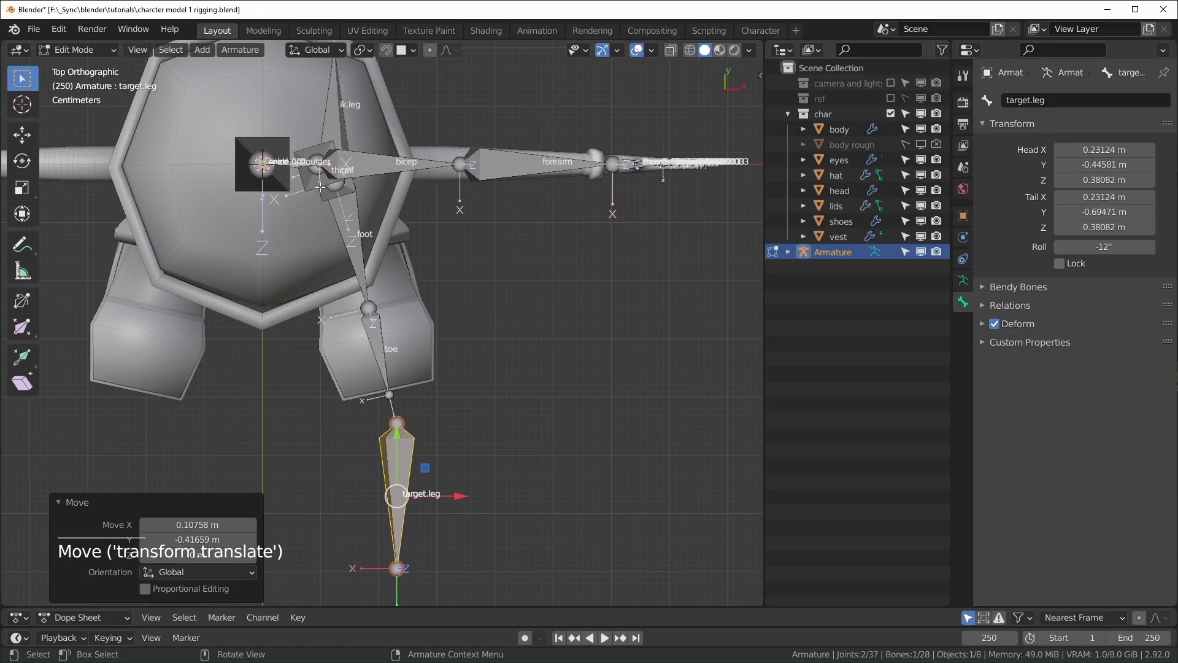
middle_drag(491, 408, 537, 423)
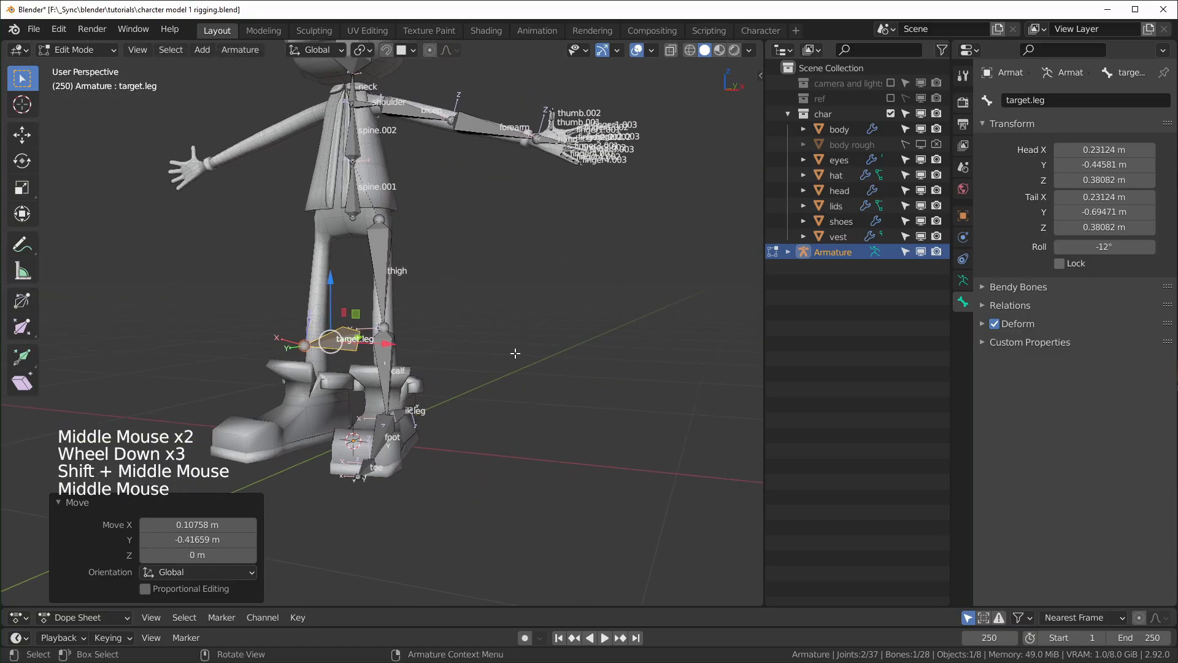
- Extrude a bone about 0.13 m long backward along global Y from the wrist joint at the forearm's end
scroll(516, 353, up, 1)
middle_drag(516, 353, 523, 374)
shift+middle_drag(522, 365, 469, 371)
scroll(443, 398, down, 2)
scroll(443, 399, up, 5)
click(524, 298)
click(504, 341)
key(e)
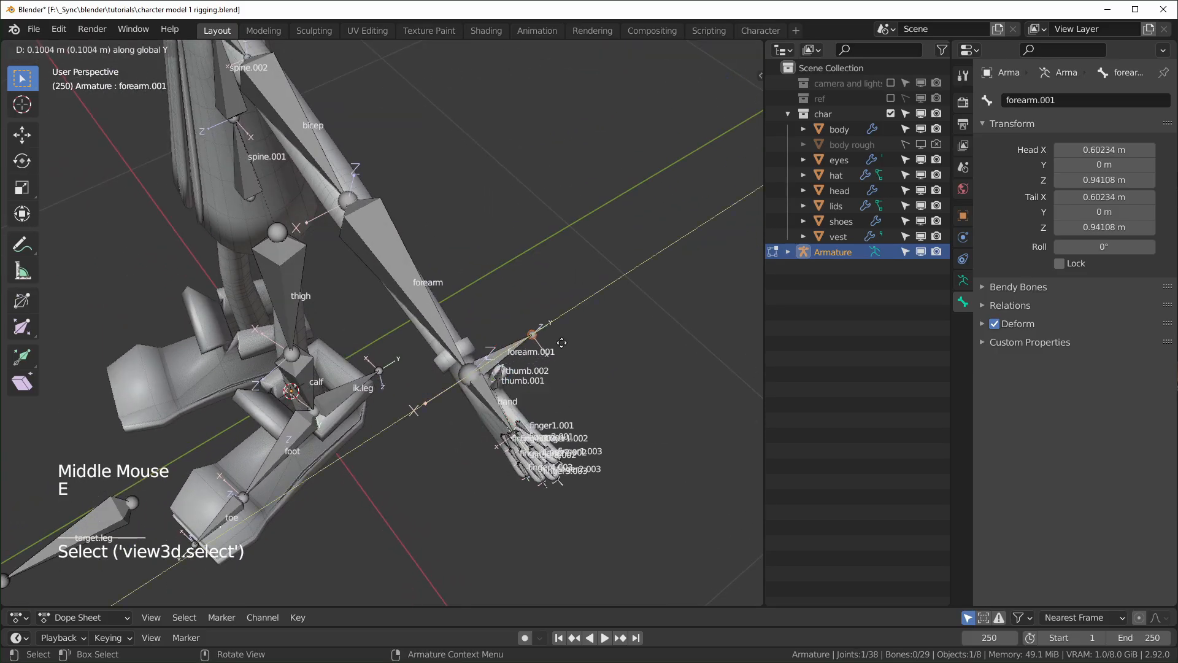
click(572, 338)
- Clear the parent of the bone extruded from the wrist and rename it ik.arm
middle_drag(572, 338, 521, 271)
click(521, 272)
key(alt+p)
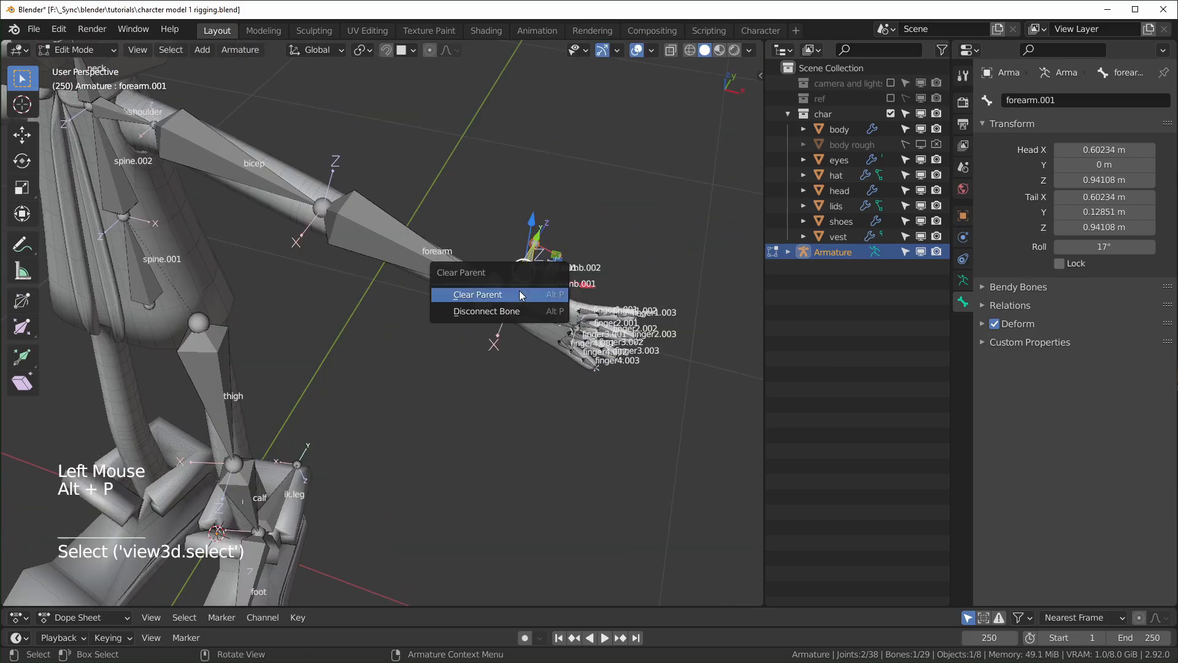
click(519, 289)
key(F2)
key(BackSpace)
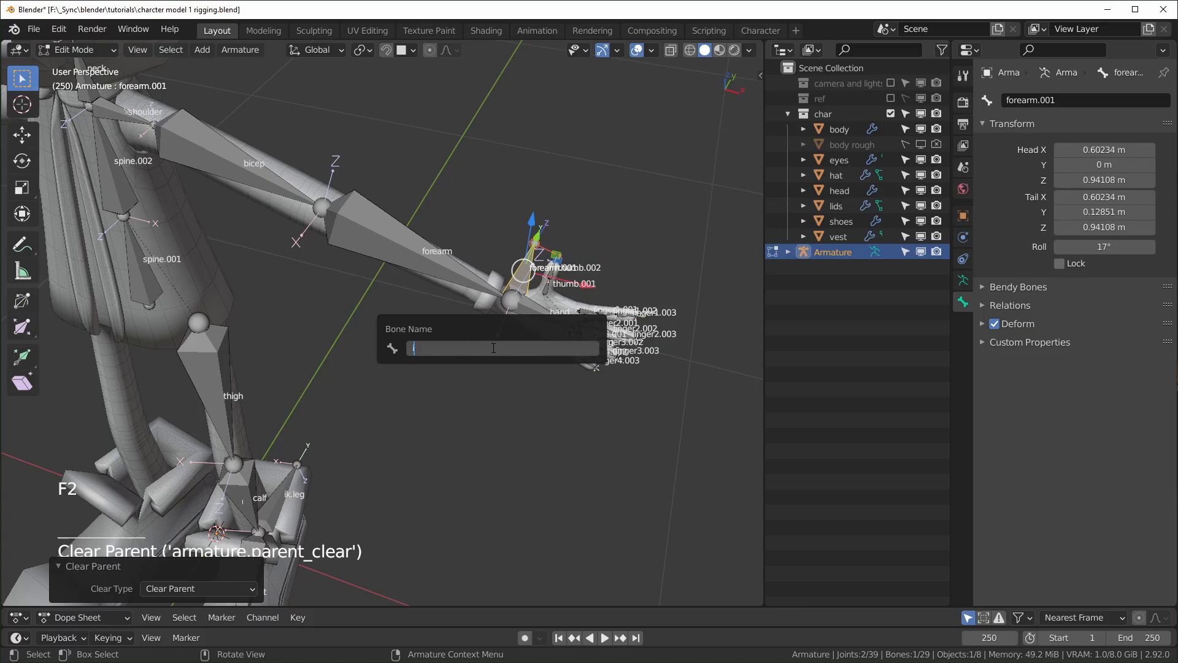
text(ik.arm)
key(Return)
- Extrude a bone about 0.15 m long downward along global Z from the elbow joint and clear its parent
click(454, 312)
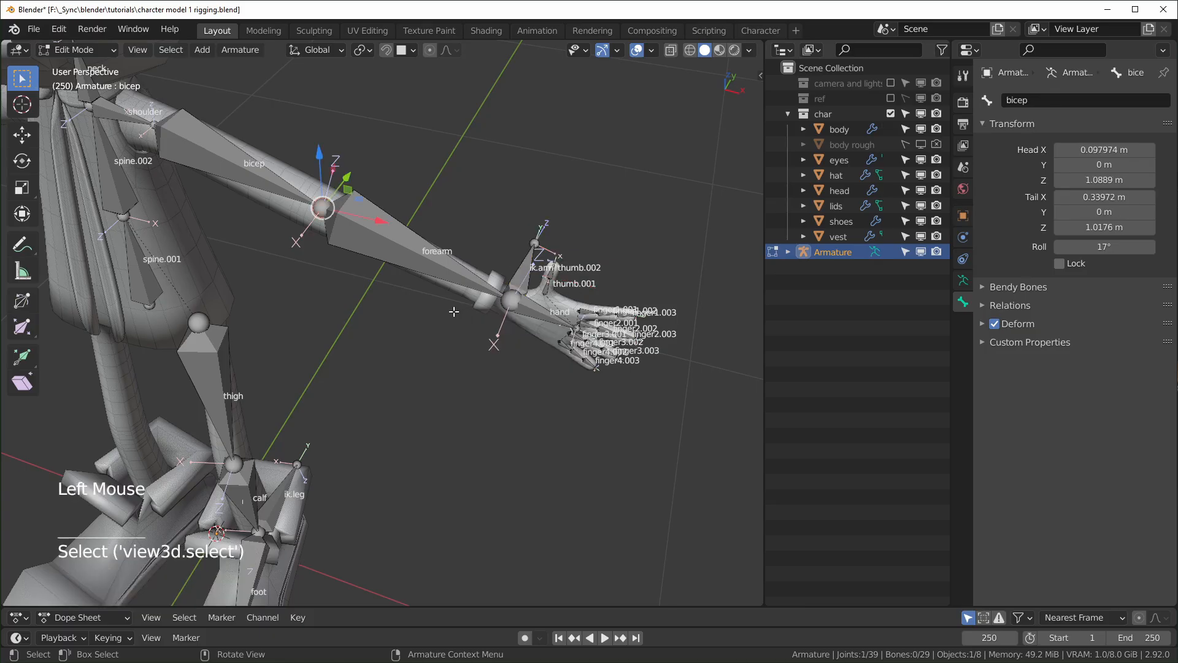
key(KP_1)
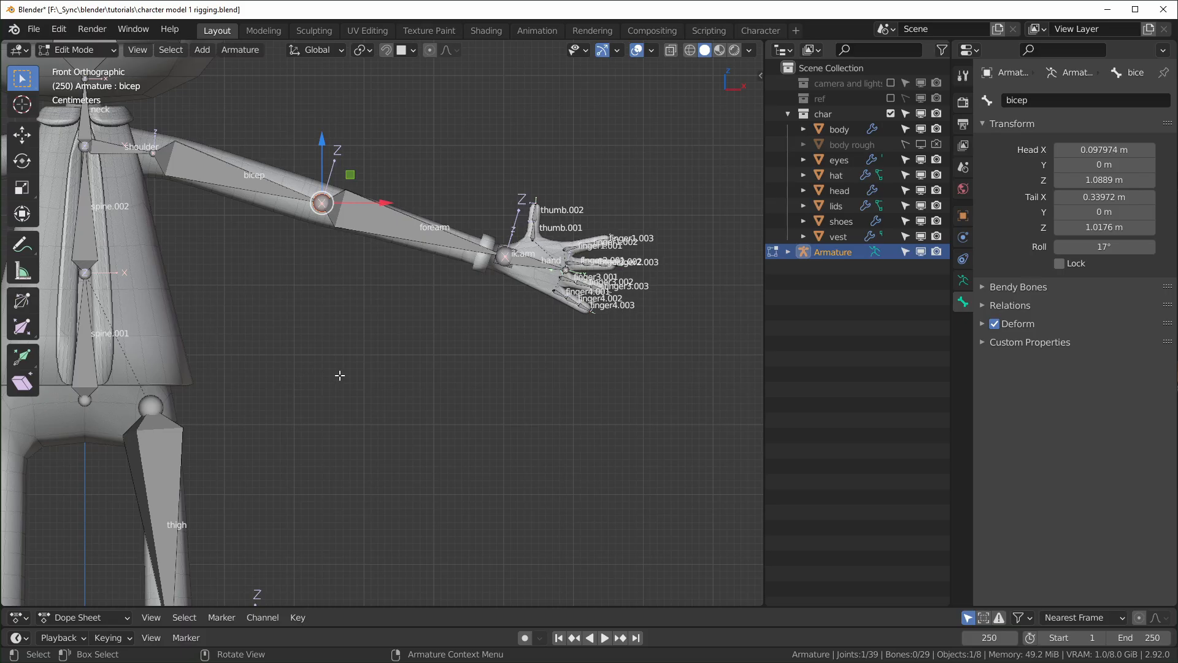
key(e)
key(z)
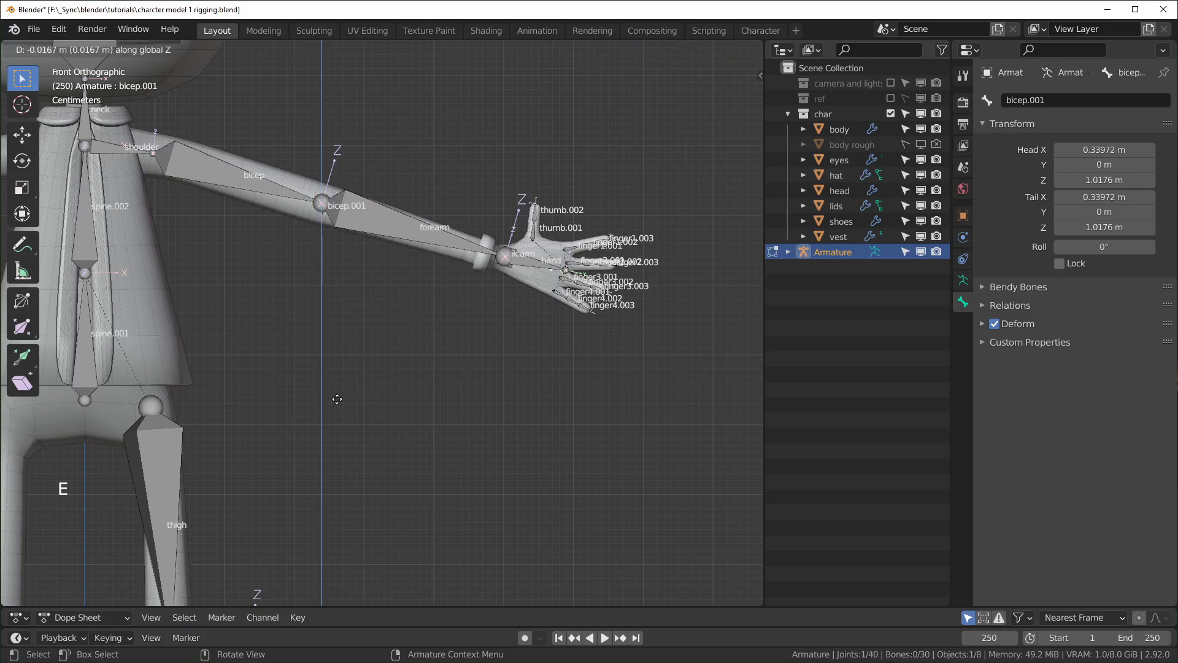
click(322, 259)
key(alt+p)
click(332, 277)
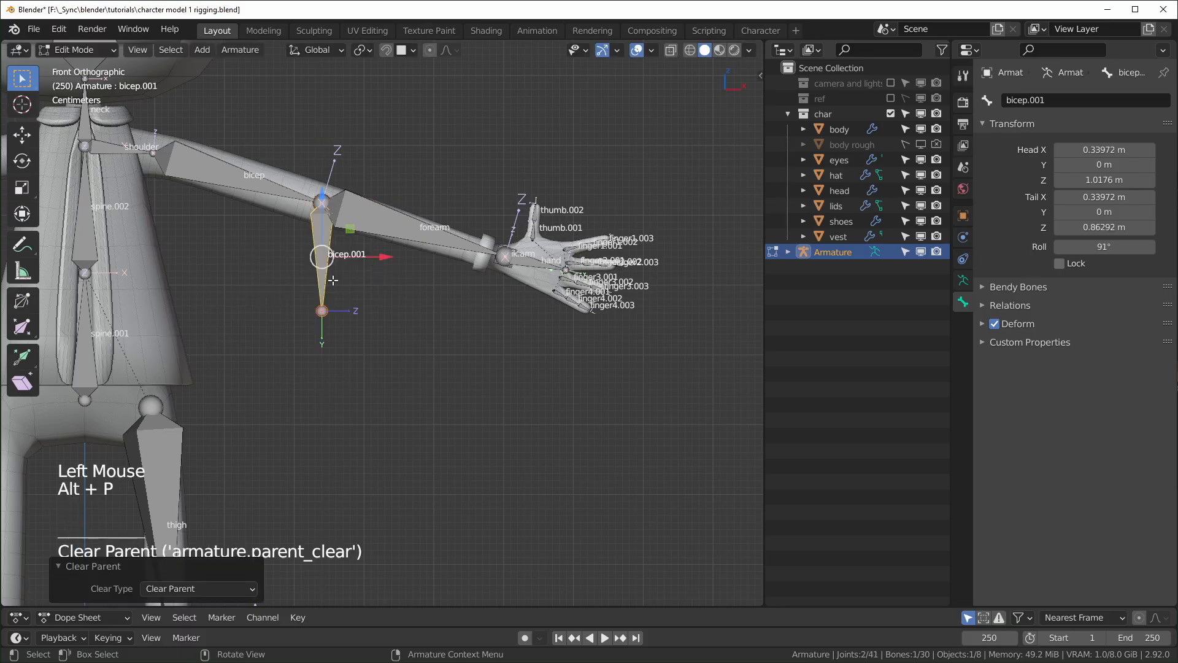
- Move the bone extruded from the elbow about 0.28 m down and 0.05 m toward the body, and rename it target.arm
key(g)
click(292, 489)
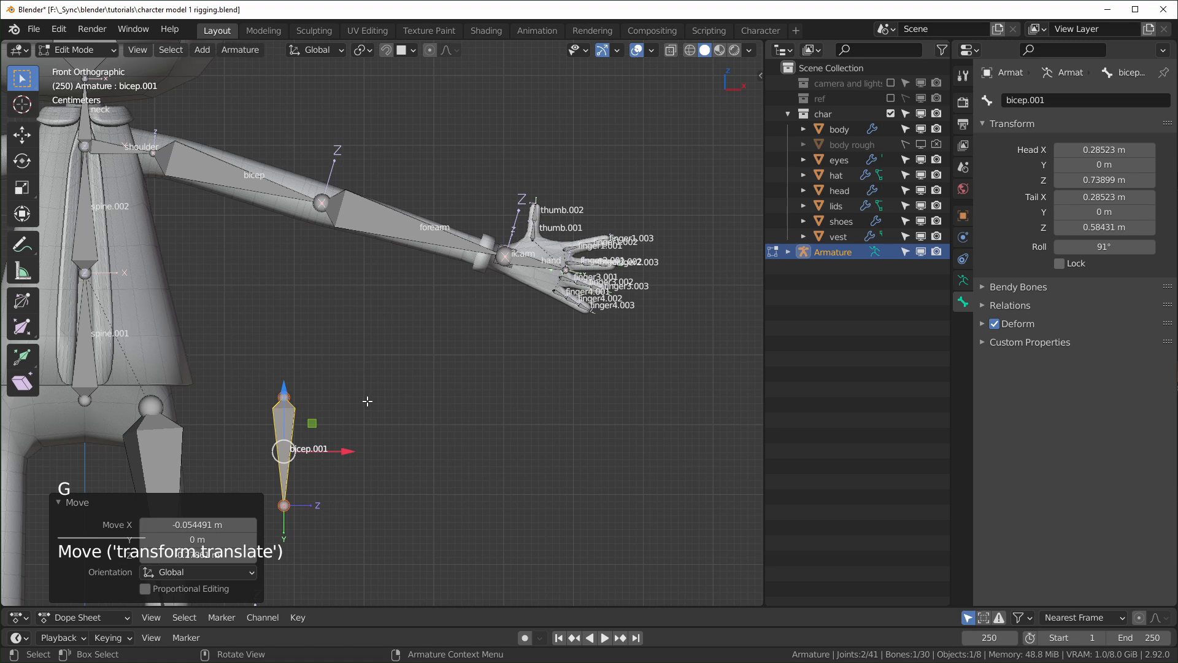
key(F2)
text(target)
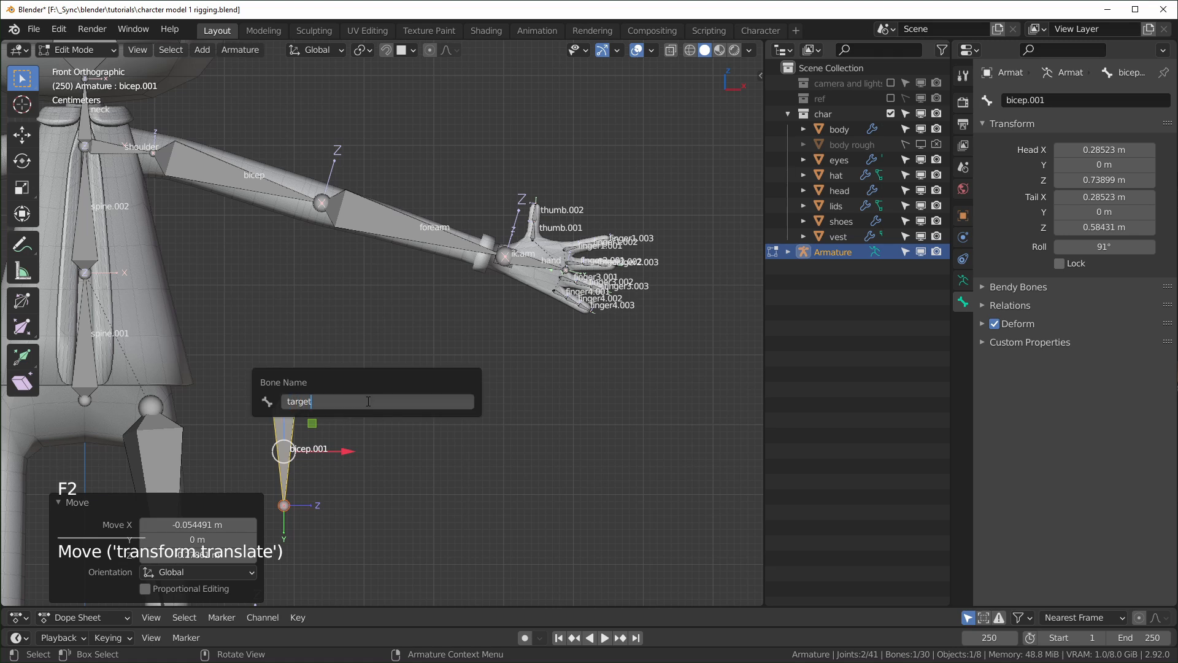
text(.arm)
key(Return)
- Add a new bone at the 3D cursor between the feet and set its length to 0.39 m
middle_drag(368, 401, 472, 402)
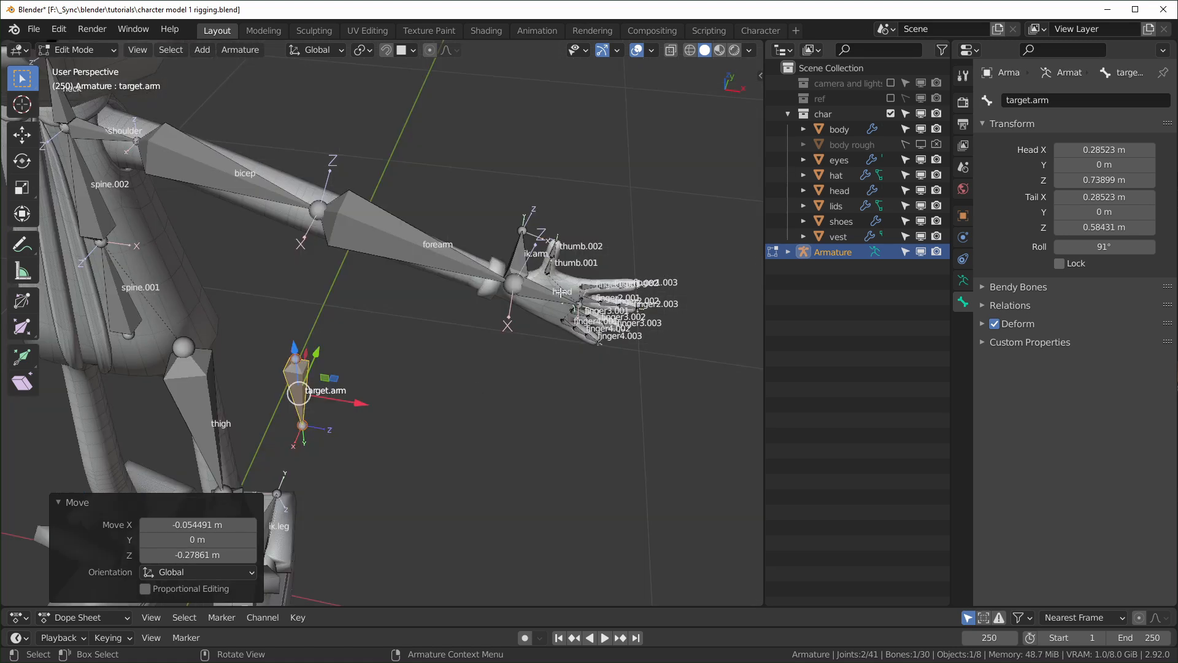
middle_drag(513, 330, 460, 269)
middle_drag(461, 357, 448, 336)
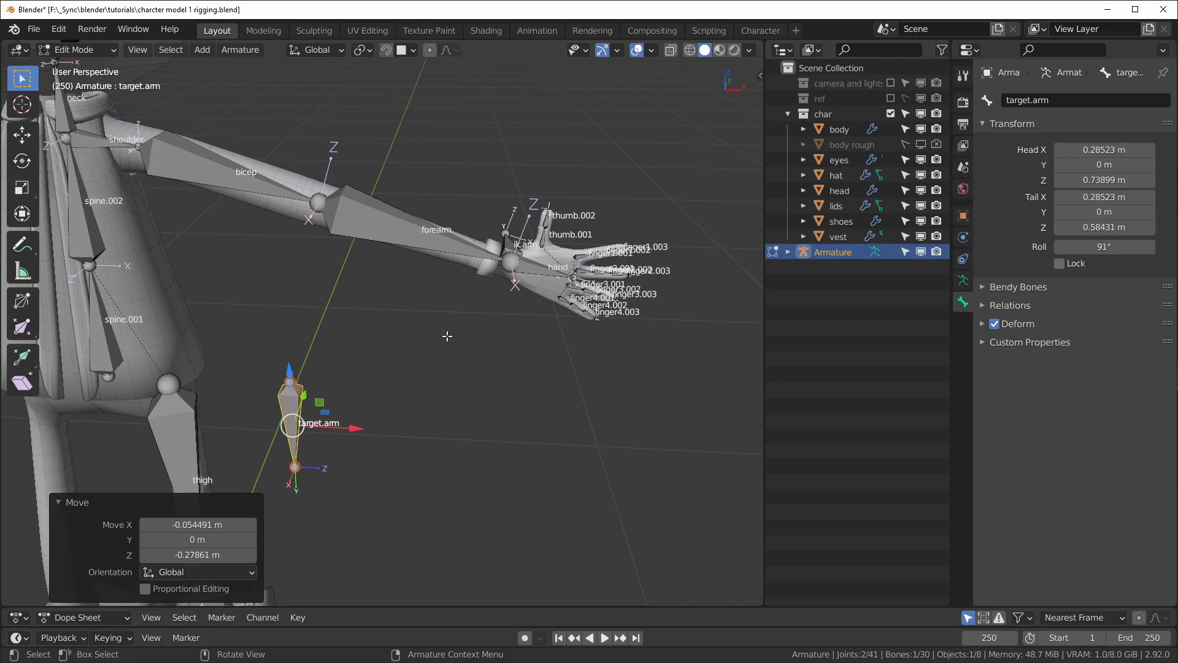
scroll(447, 336, down, 3)
middle_drag(448, 336, 467, 331)
shift+middle_drag(466, 331, 496, 343)
scroll(481, 321, down, 2)
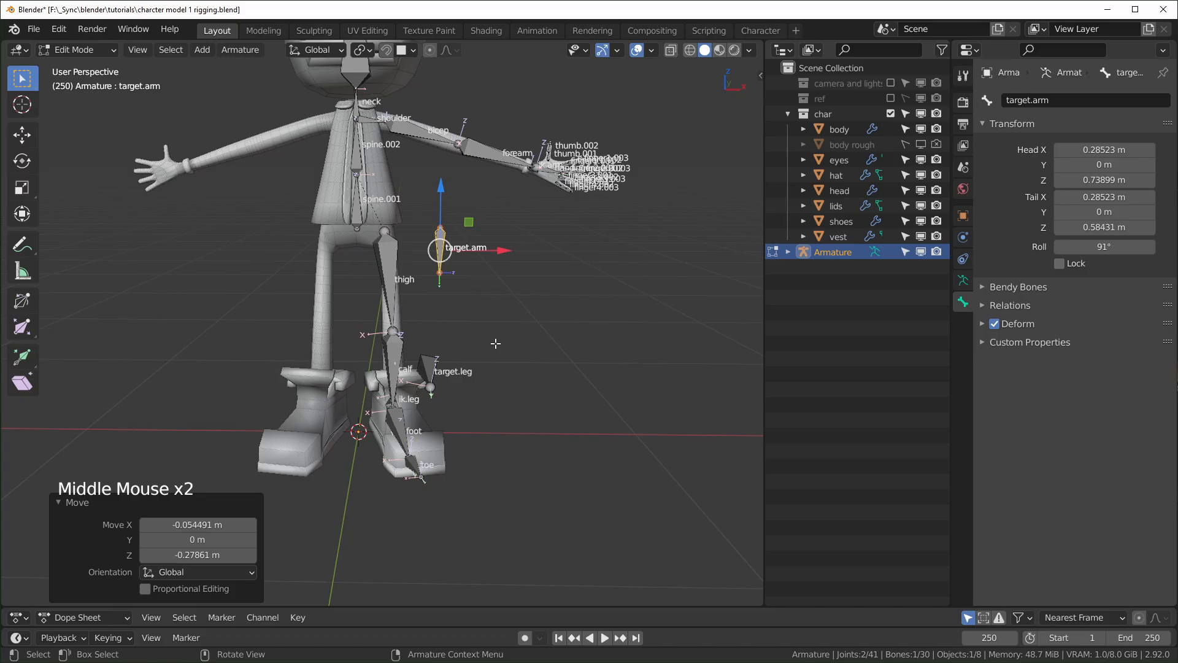
key(shift+a)
middle_drag(372, 429, 368, 433)
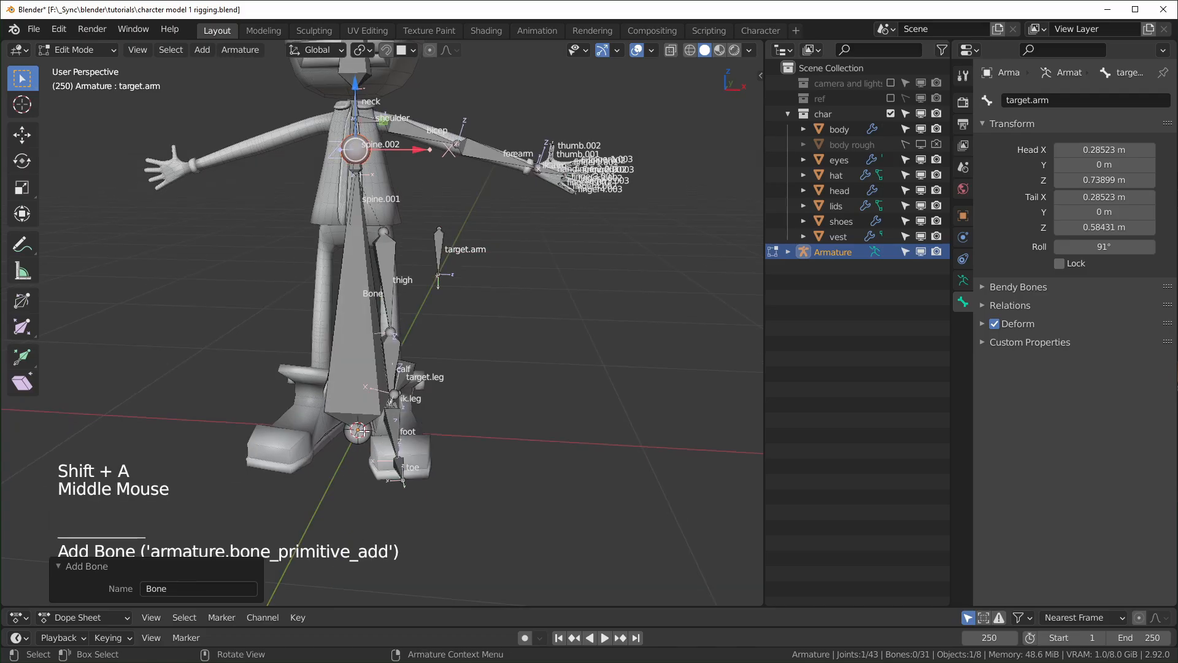
key(KP_3)
click(388, 319)
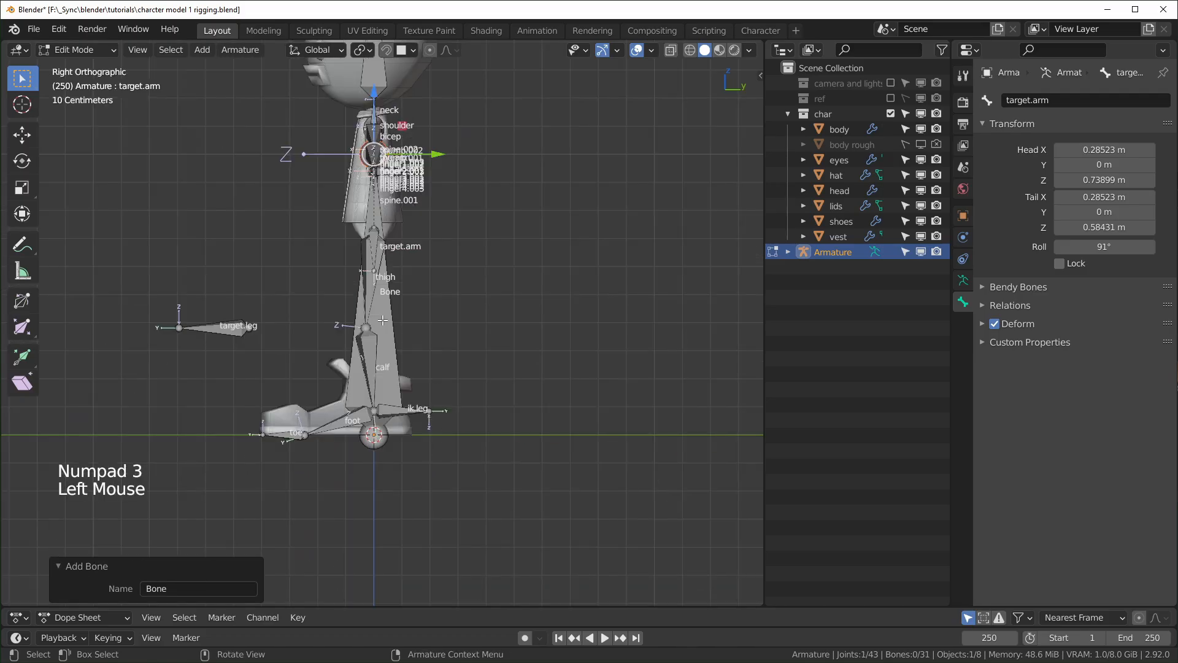
key(n)
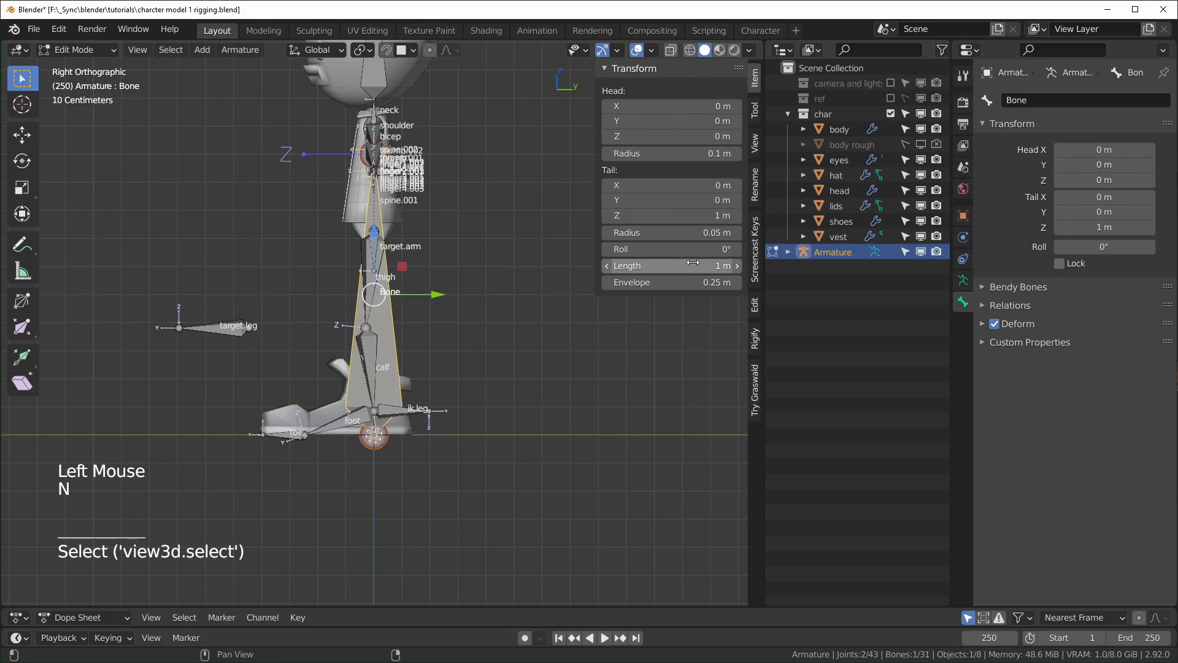
drag(672, 265, 643, 265)
- Rotate the new bone -90° around the Active Element pivot in side view, and set its roll to 0° and length to 0.37 m
key(period)
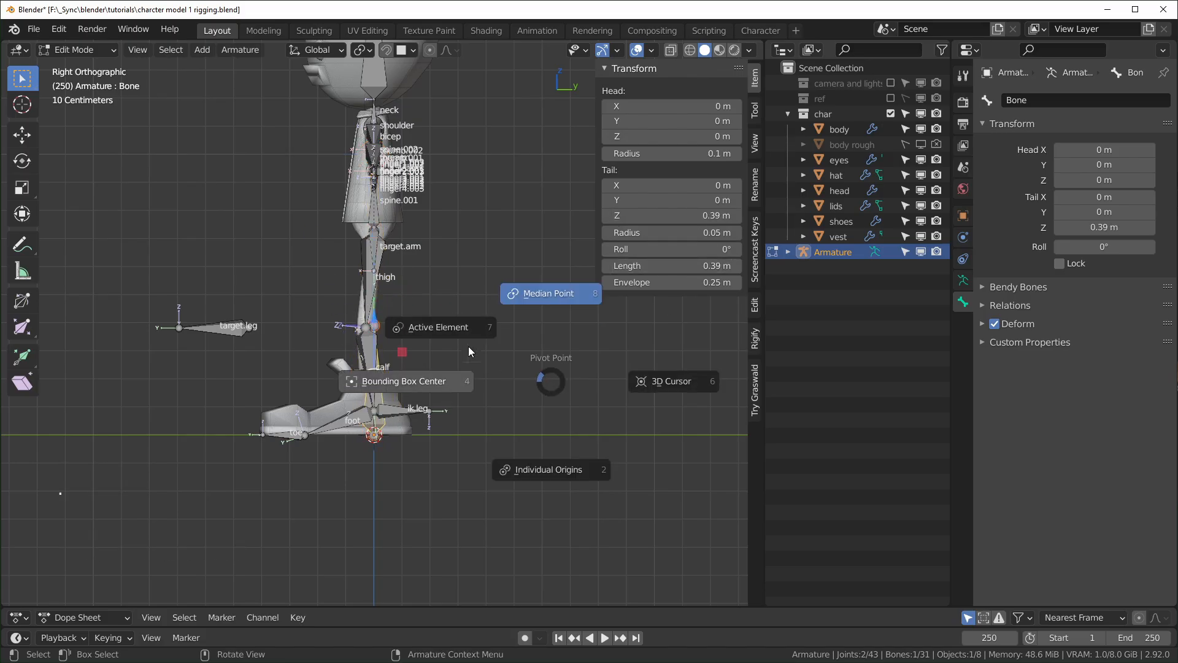
click(446, 326)
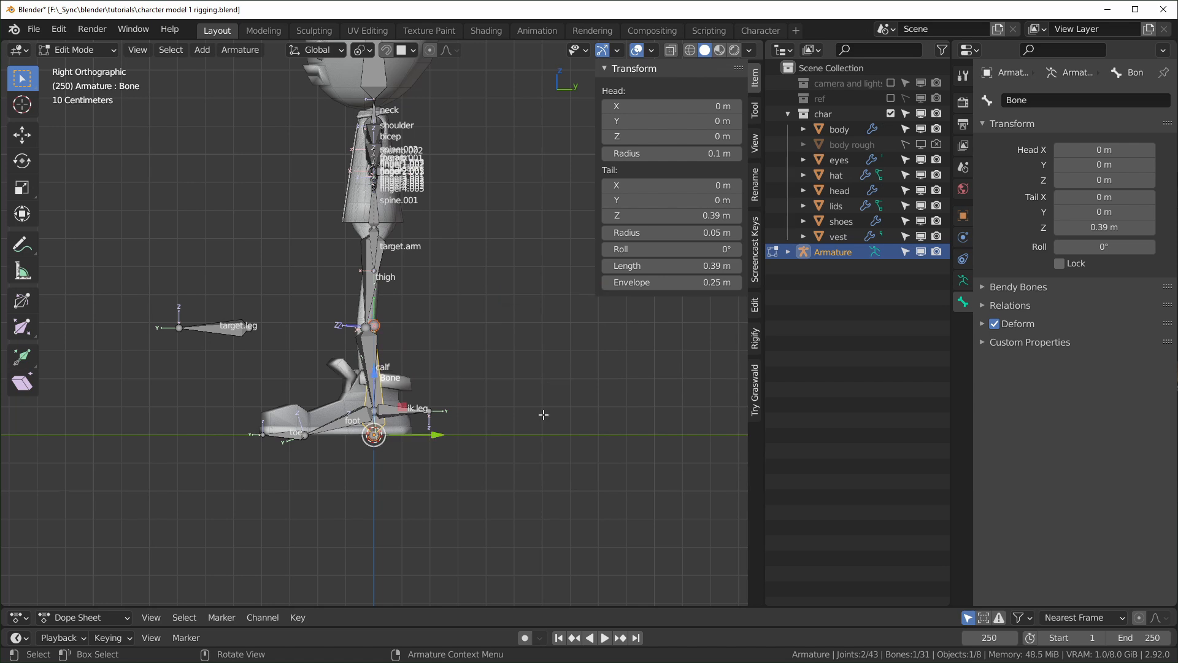
text(r-90)
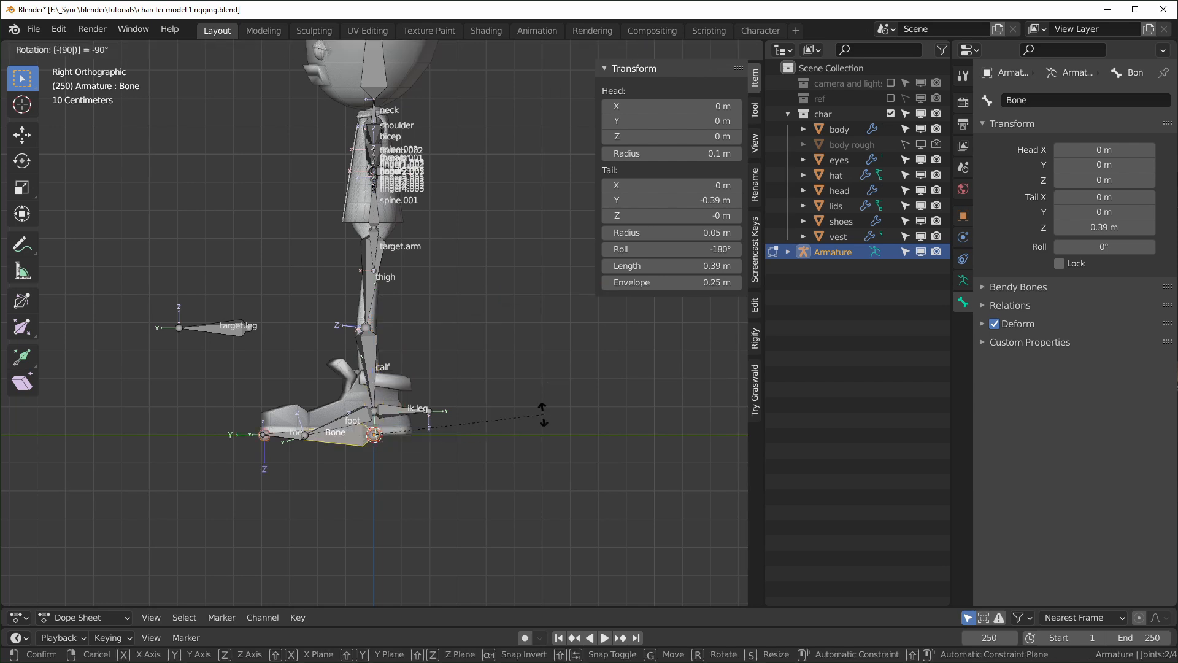
key(Return)
click(651, 250)
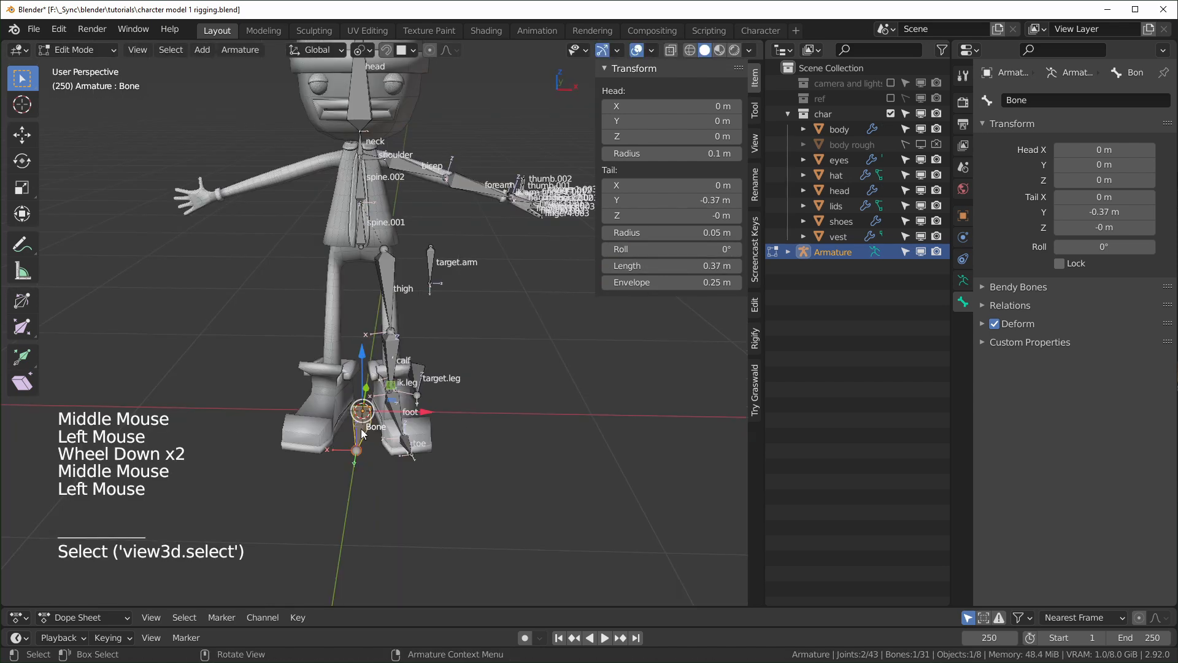
- Rename the new bone between the feet as root
key(F2)
text(root)
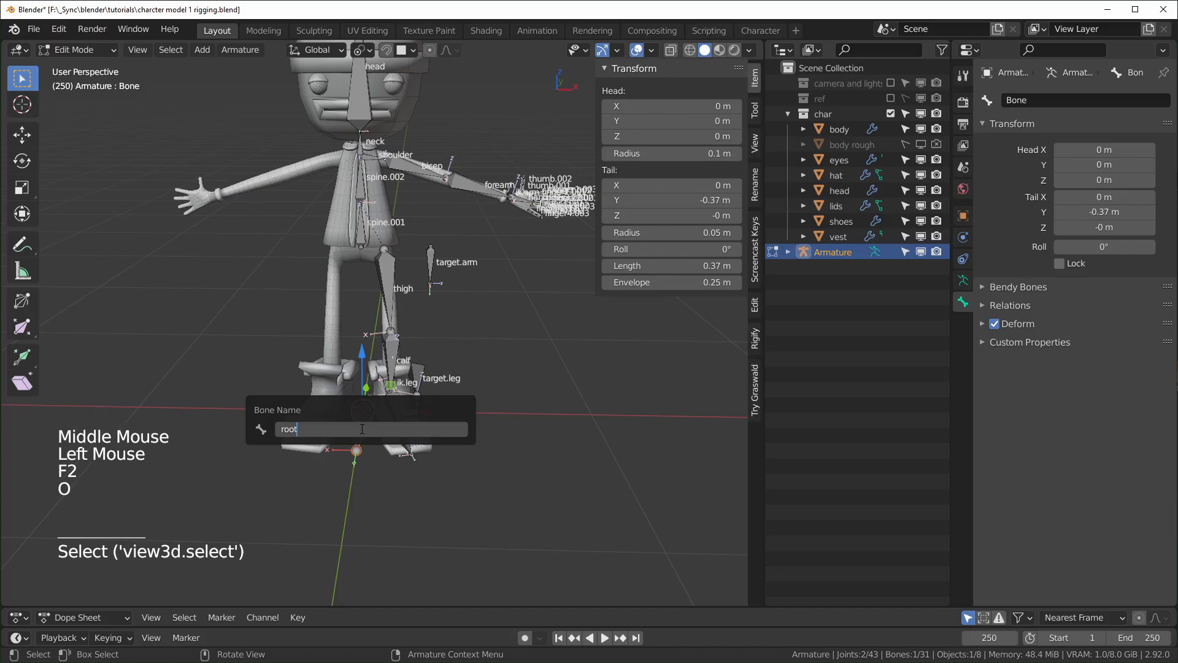
key(Return)
scroll(360, 428, up, 1)
scroll(361, 428, down, 1)
middle_drag(361, 427, 400, 398)
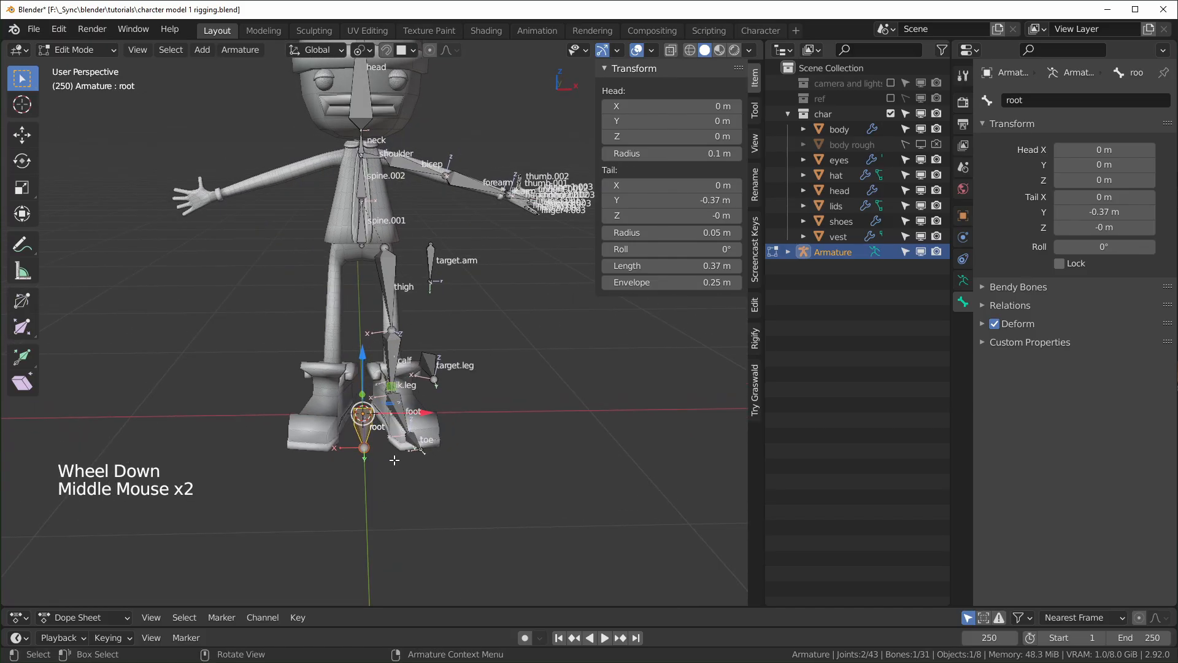
scroll(374, 377, up, 1)
middle_drag(466, 427, 447, 437)
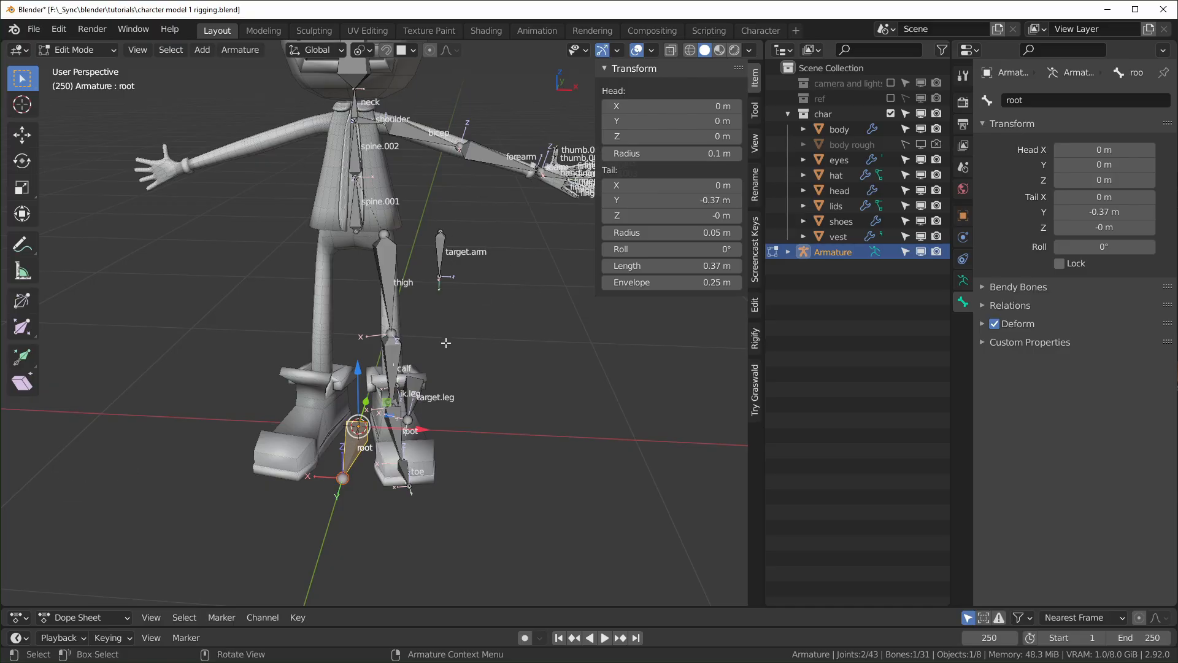
- Parent the target.leg, target.arm, ik.leg, ik.arm and spine.001 bones to the root bone
middle_drag(445, 340, 453, 377)
click(452, 378)
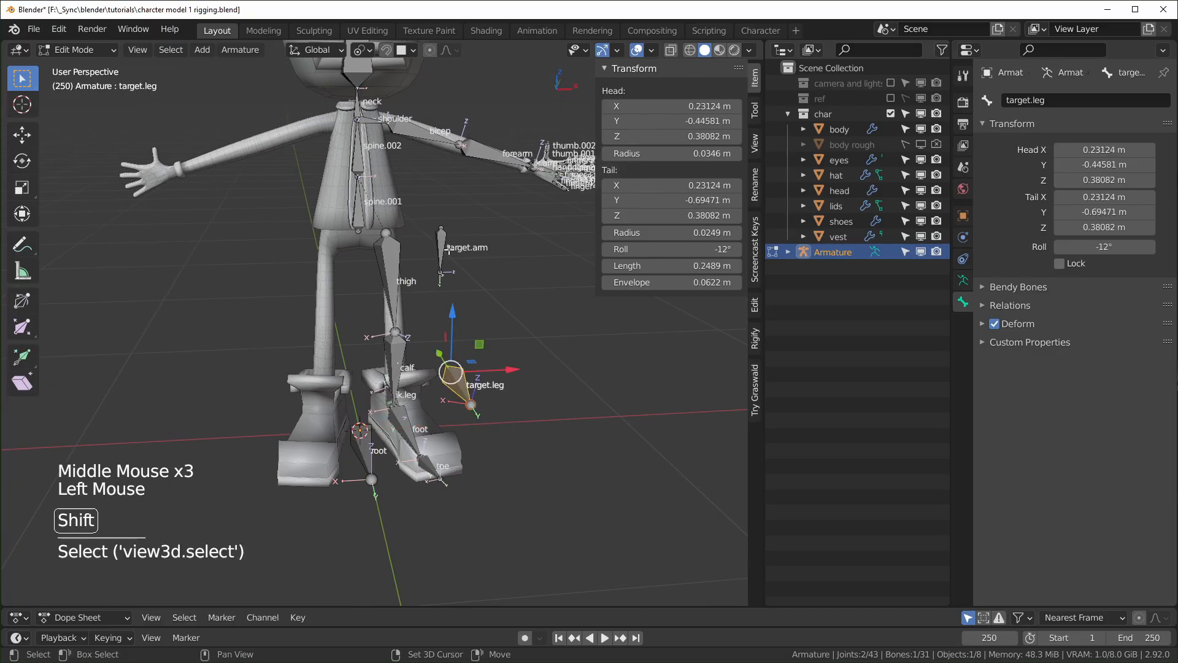
shift+click(442, 244)
middle_drag(441, 244, 363, 272)
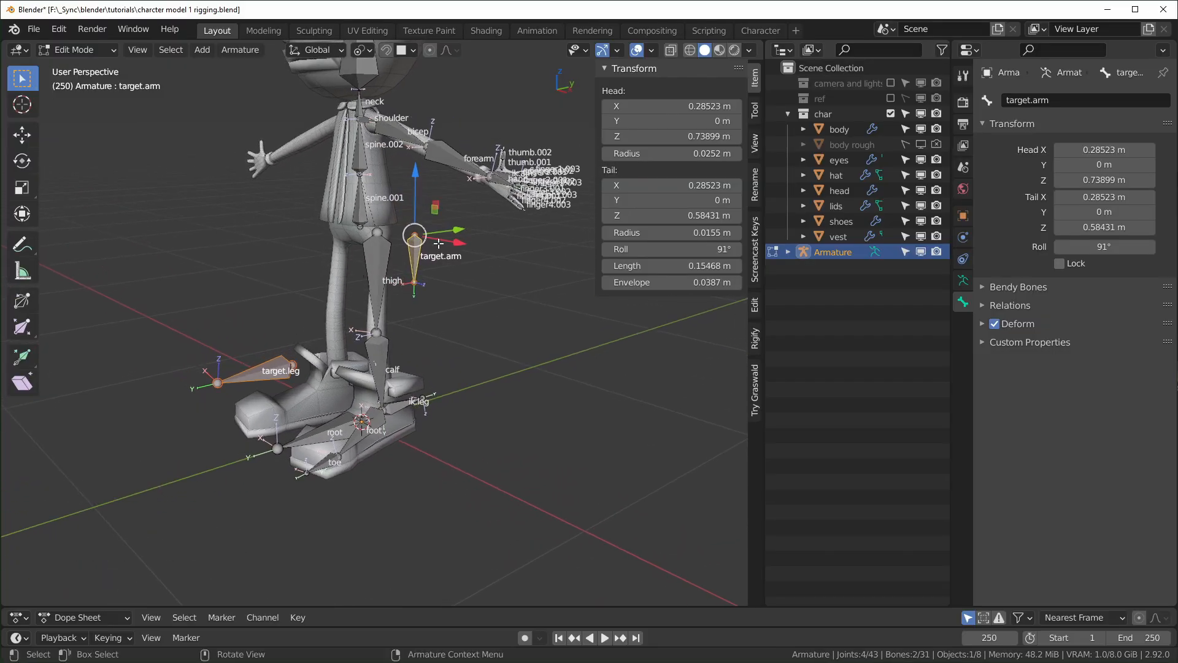
shift+click(415, 405)
middle_drag(415, 405, 337, 217)
scroll(408, 394, up, 2)
shift+click(425, 406)
scroll(331, 471, up, 2)
scroll(350, 468, down, 2)
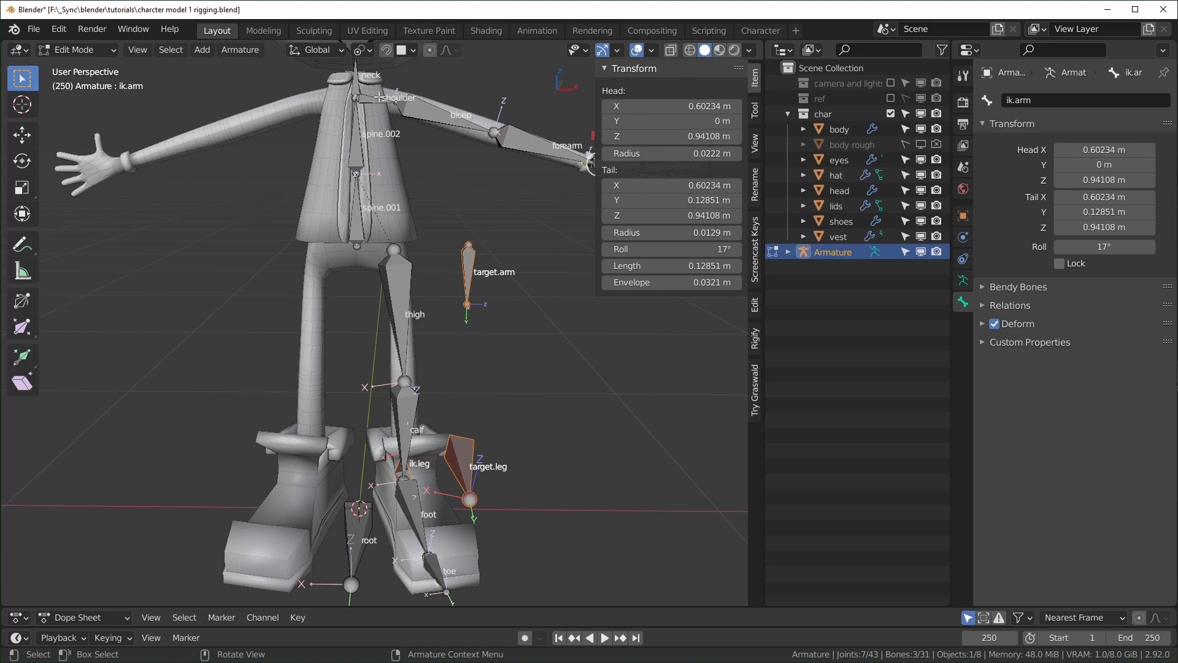
shift+click(361, 231)
shift+click(358, 541)
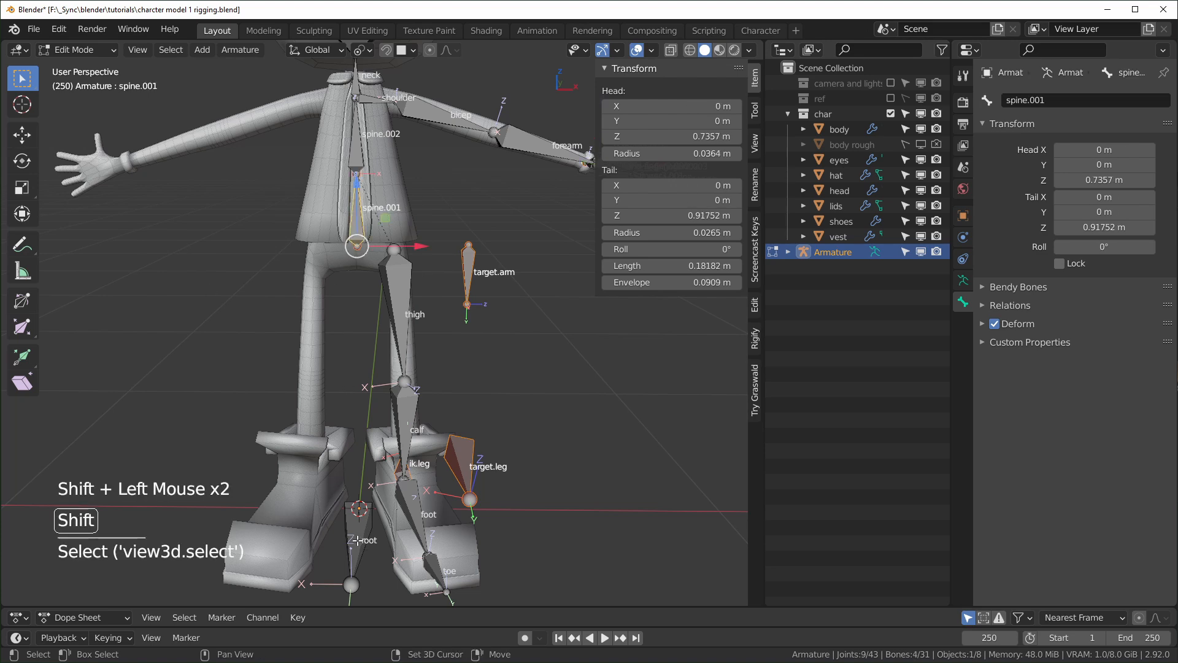
key(ctrl+p)
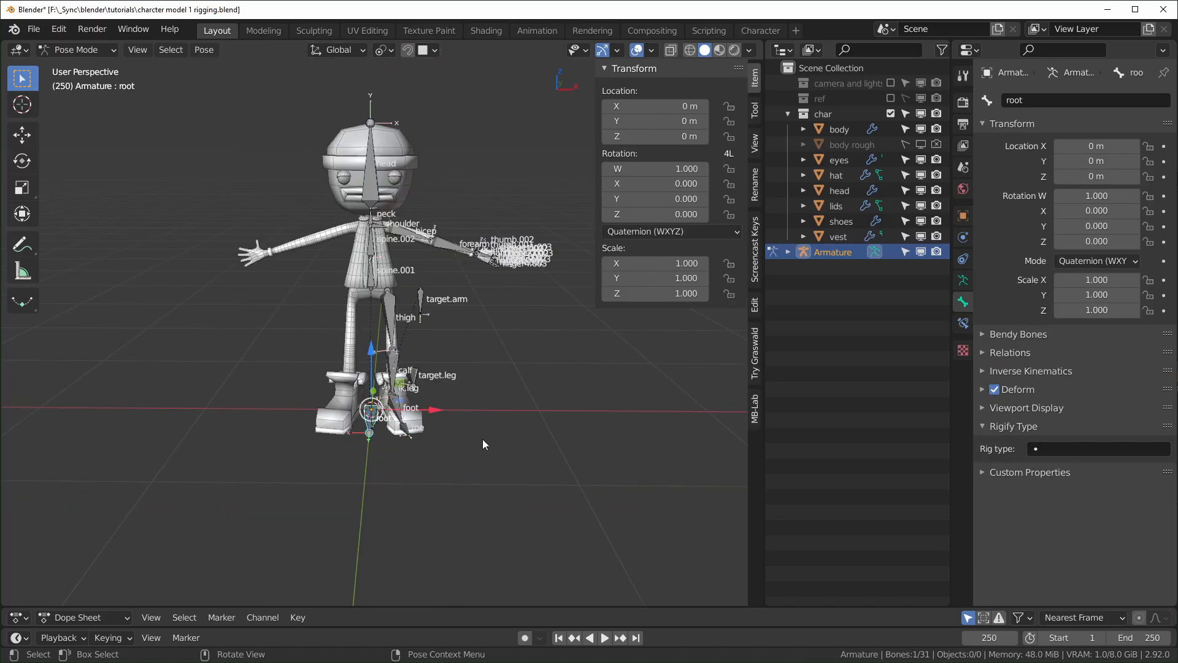
- Test-rotate the root bone in Pose Mode and cancel the rotation
middle_drag(482, 440, 525, 454)
key(r)
key(Escape)
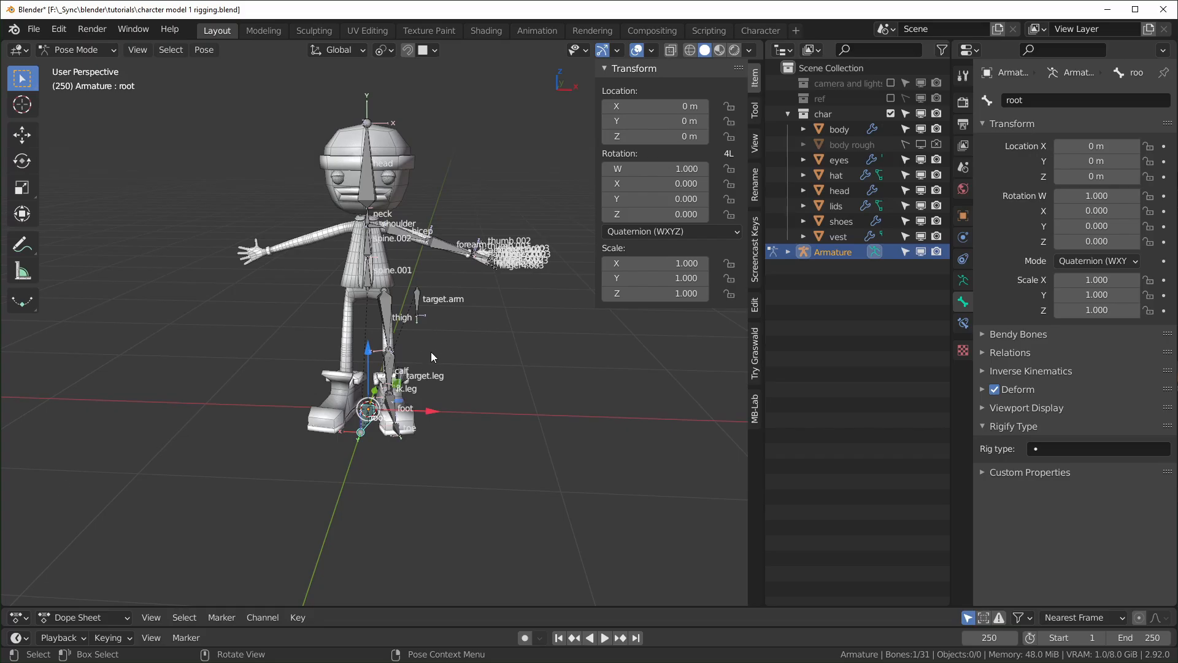
- Switch the armature from Edit Mode to Pose Mode
scroll(431, 353, up, 1)
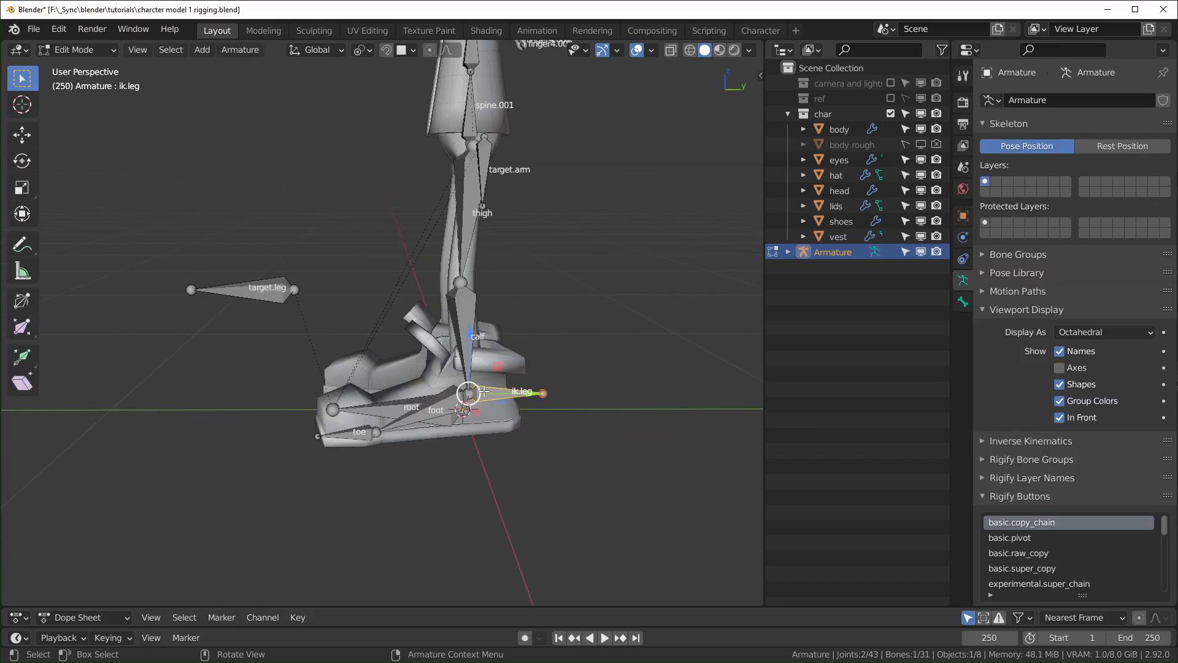
middle_drag(510, 341, 504, 311)
click(108, 53)
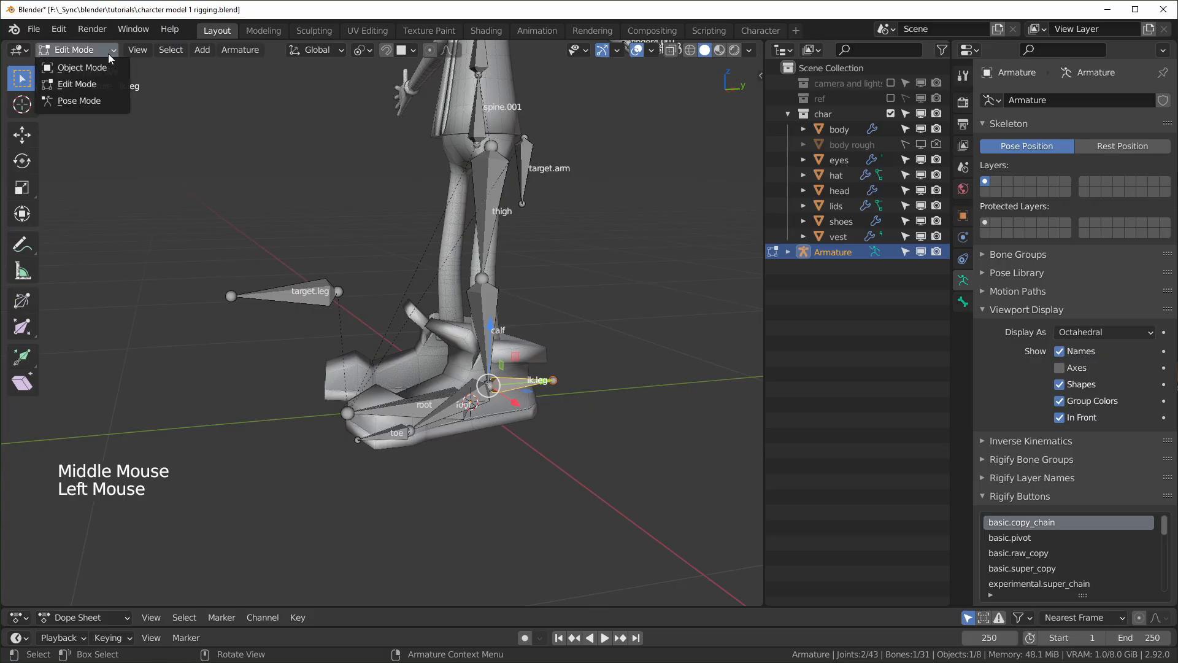
click(94, 102)
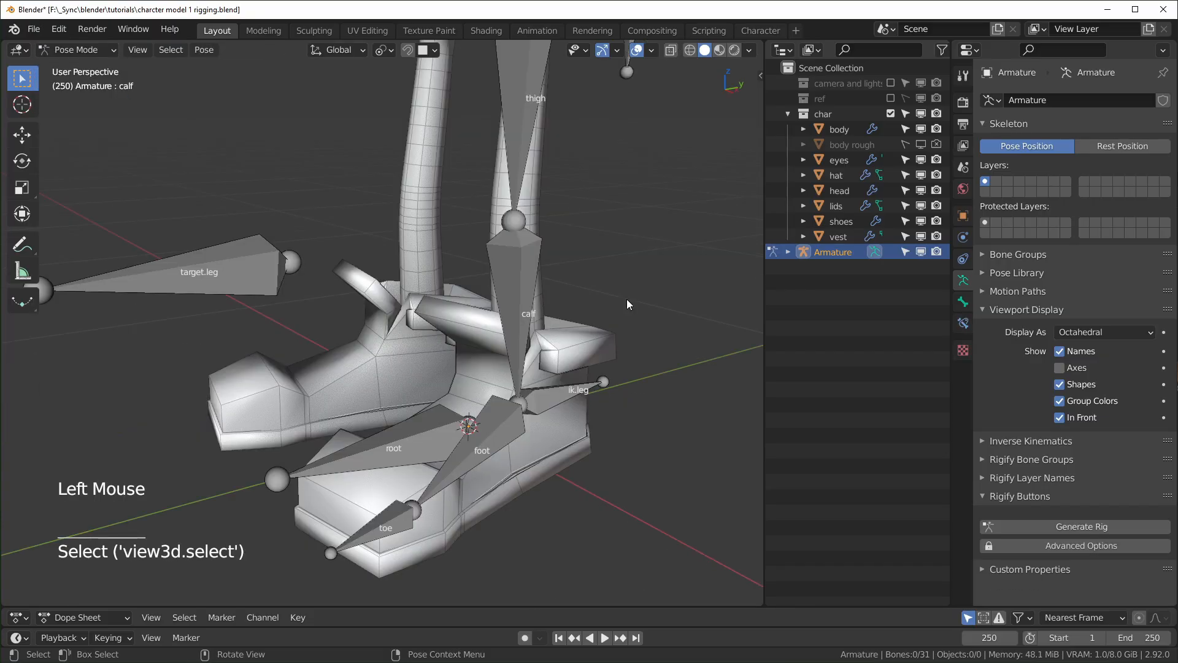
- Try an Inverse Kinematics constraint without a target on the calf bone and delete it
shift+middle_drag(628, 299, 524, 338)
scroll(517, 342, down, 1)
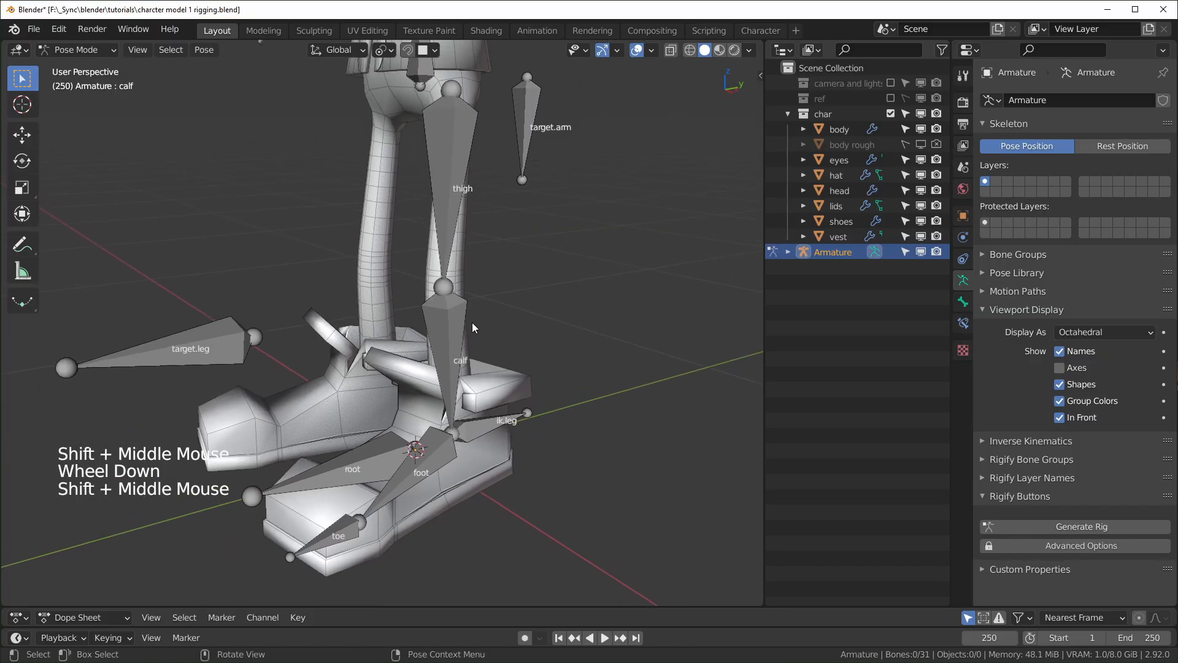
click(432, 338)
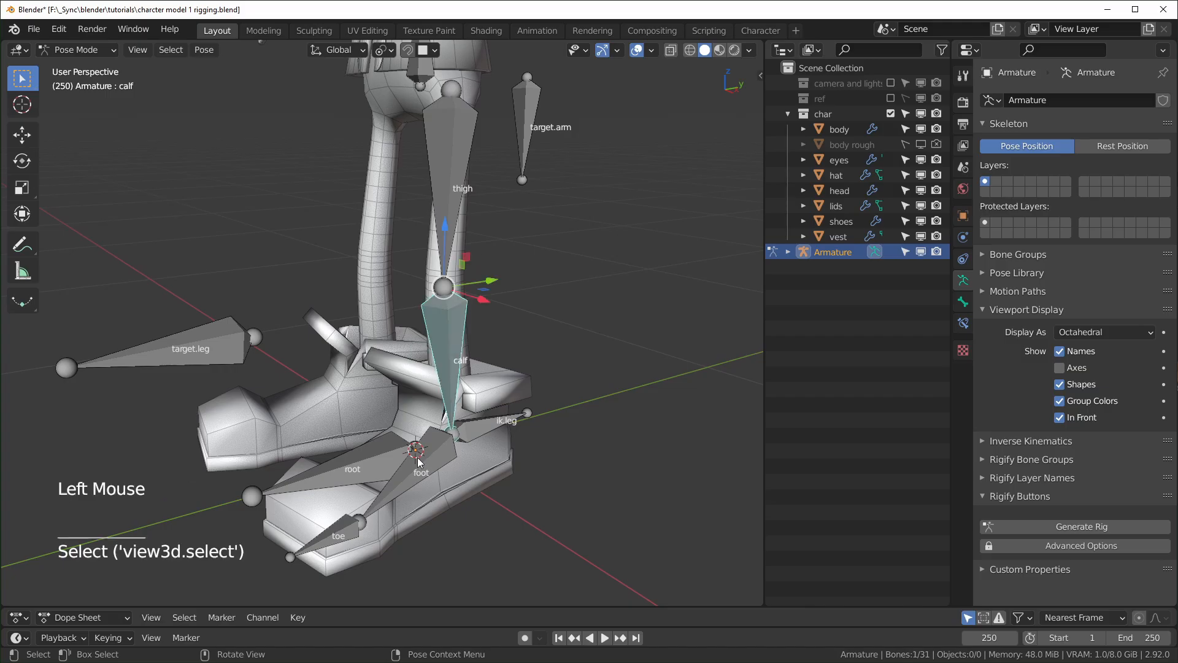
click(964, 327)
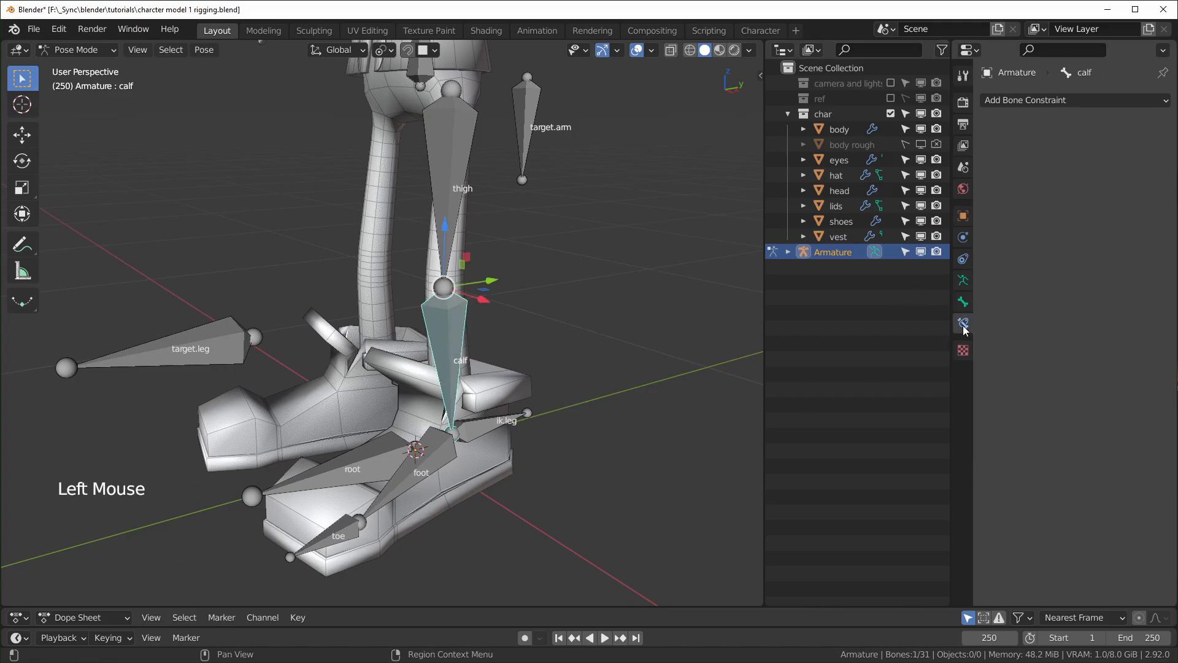
click(1025, 98)
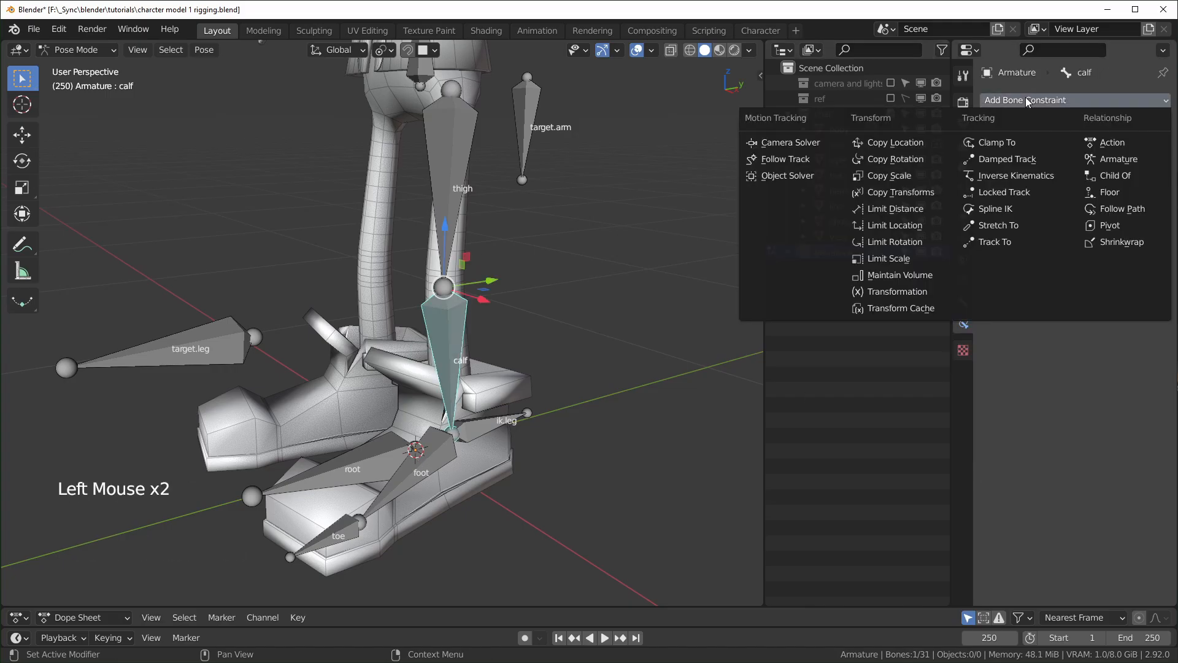
click(1015, 178)
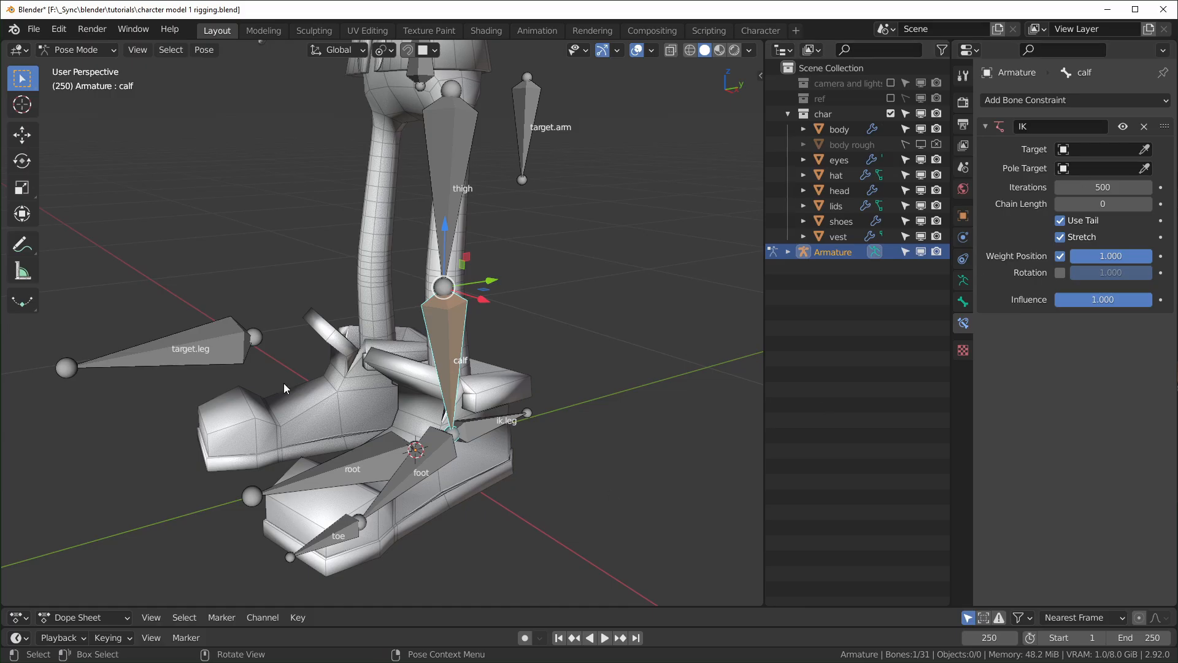
click(1145, 127)
- Add an IK constraint to the calf bone that uses the ik.leg bone as its target
scroll(557, 410, up, 1)
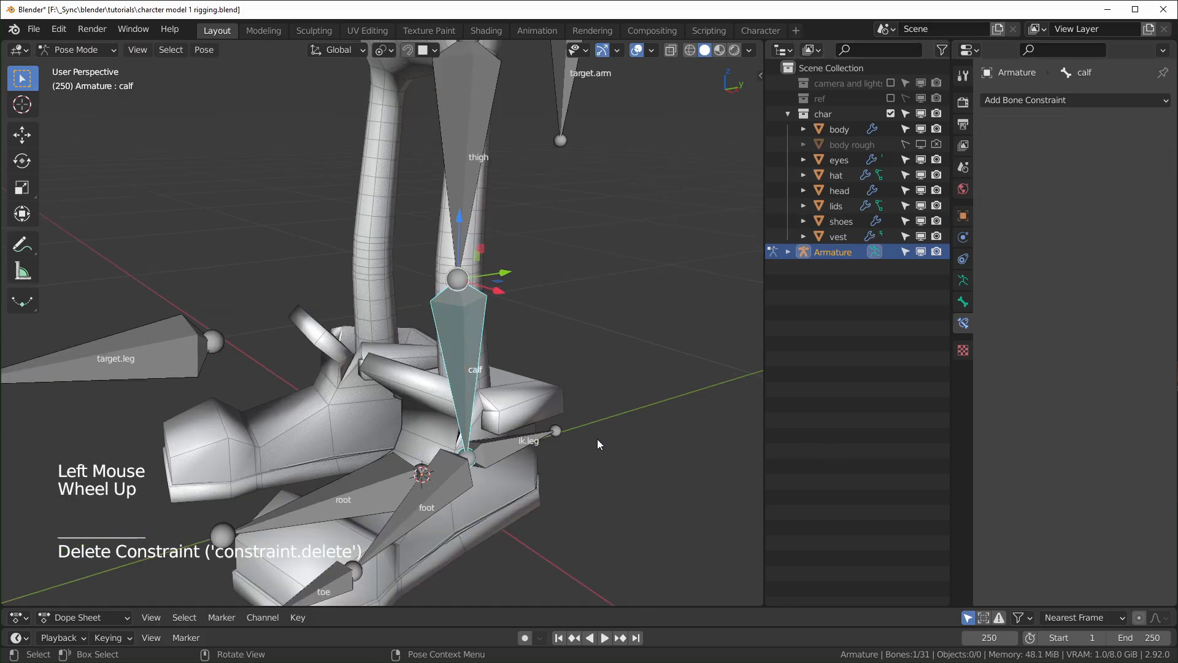
shift+middle_drag(597, 439, 547, 443)
click(433, 523)
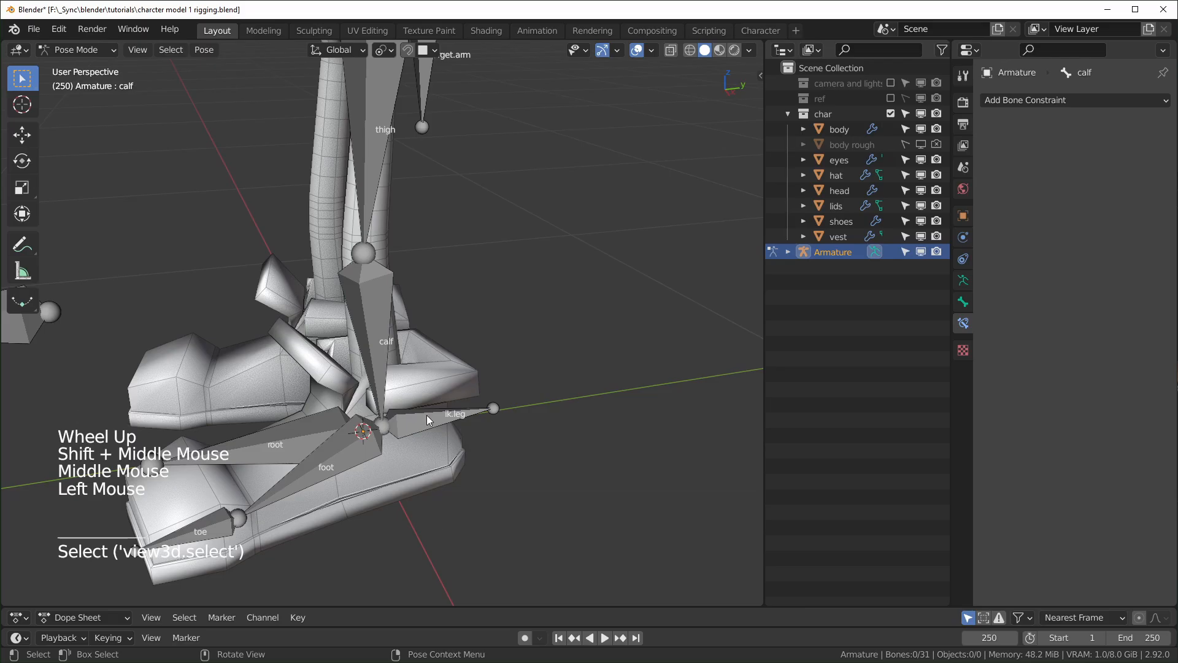
click(448, 415)
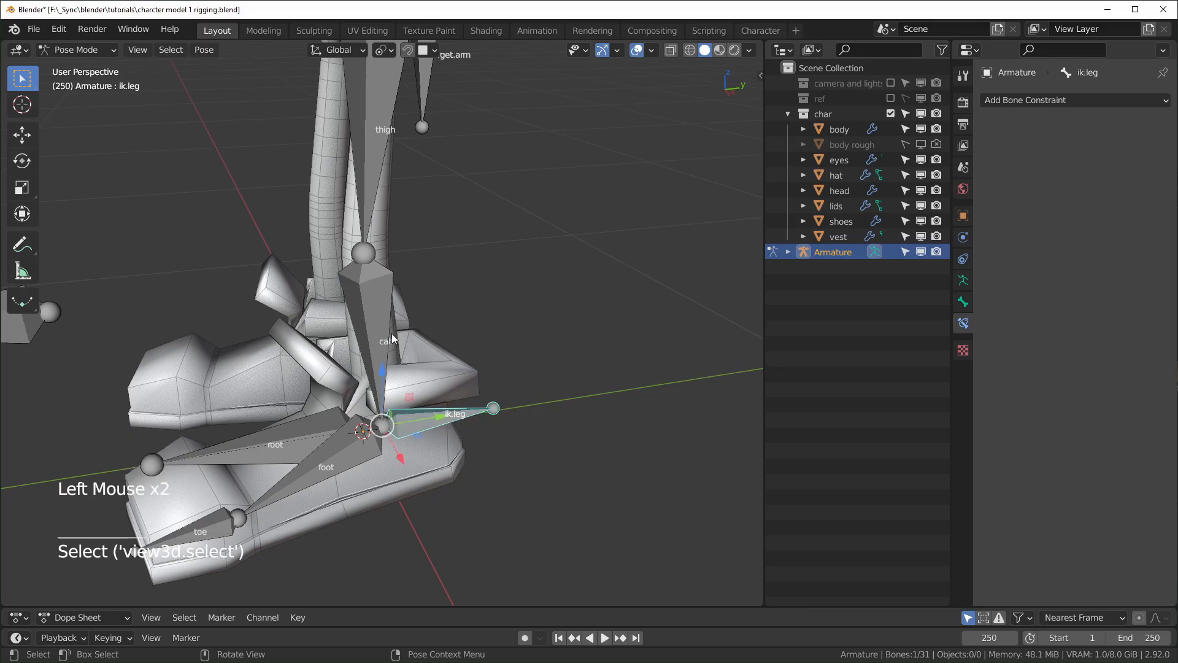
shift+click(374, 312)
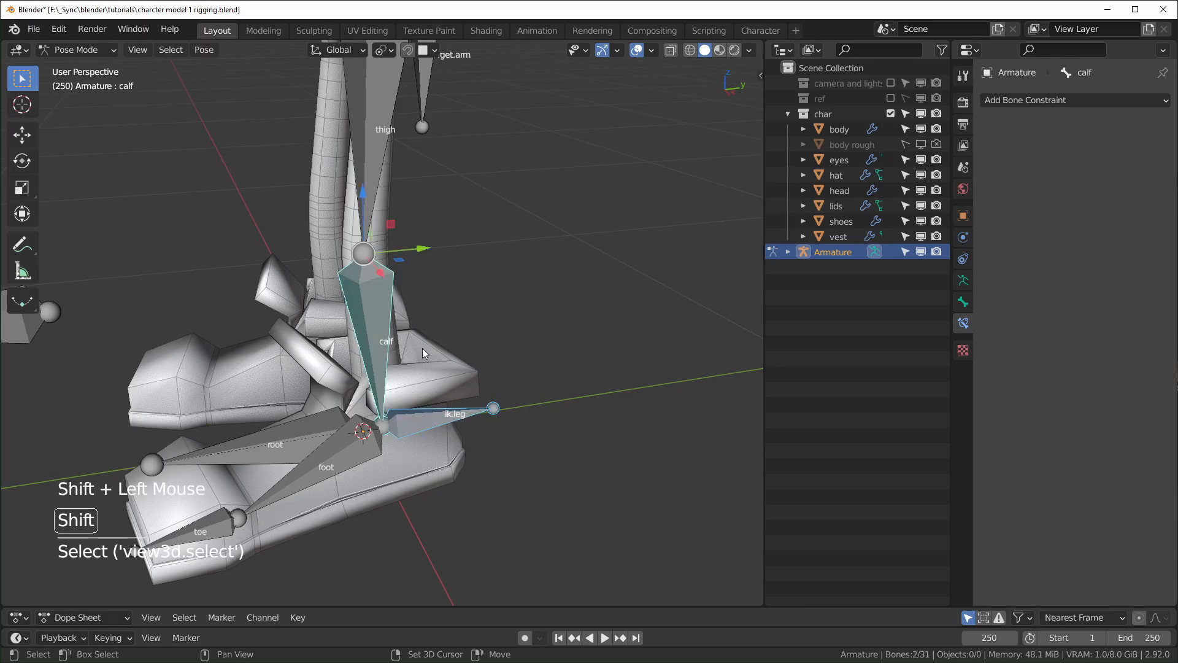
key(shift+i)
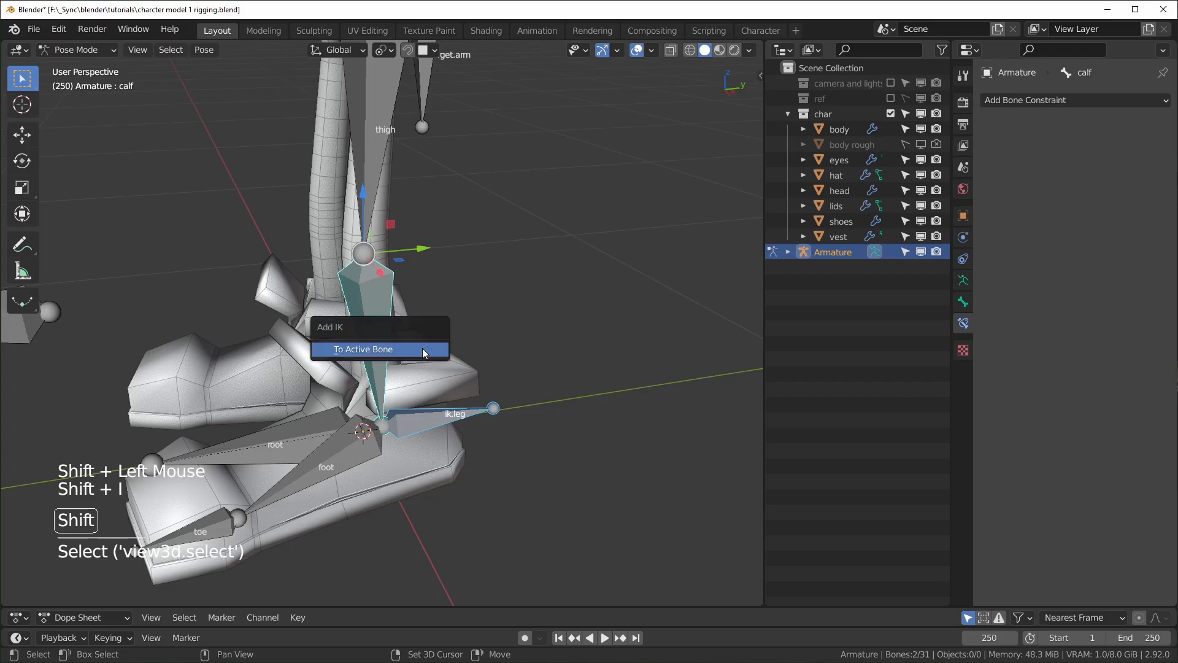
click(380, 349)
- Set the pole target of the calf's IK constraint to the Armature with target.leg as the bone
middle_drag(380, 349, 399, 343)
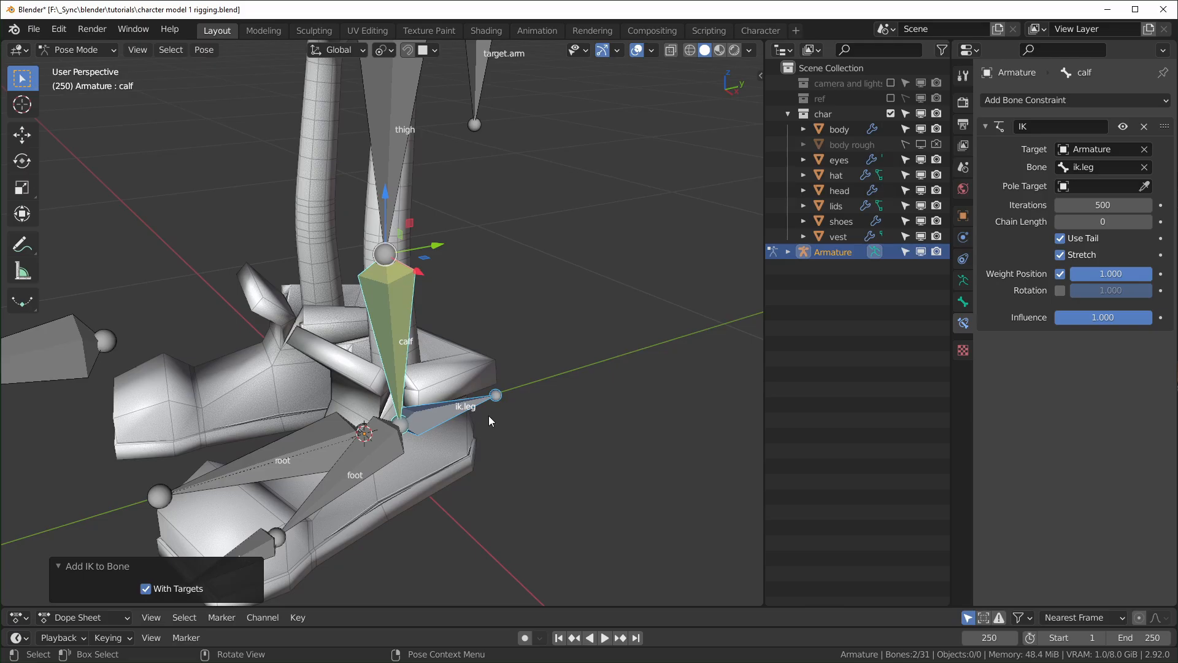
scroll(489, 415, down, 2)
shift+middle_drag(489, 415, 281, 383)
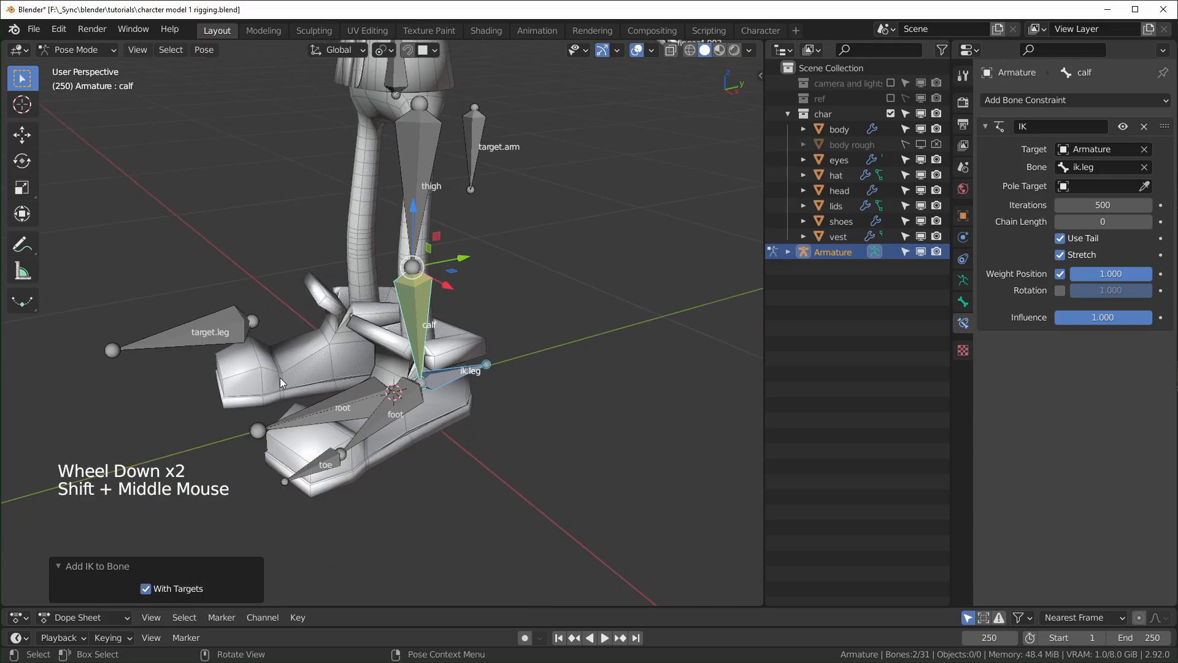
click(1115, 188)
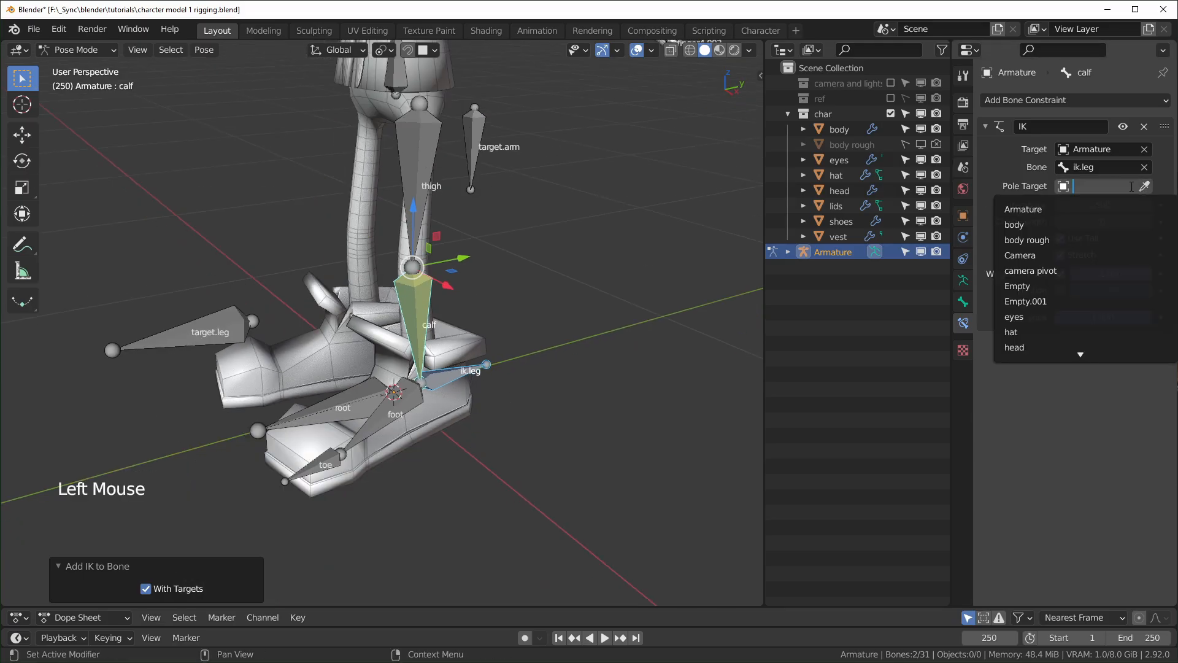
click(1063, 208)
click(1098, 205)
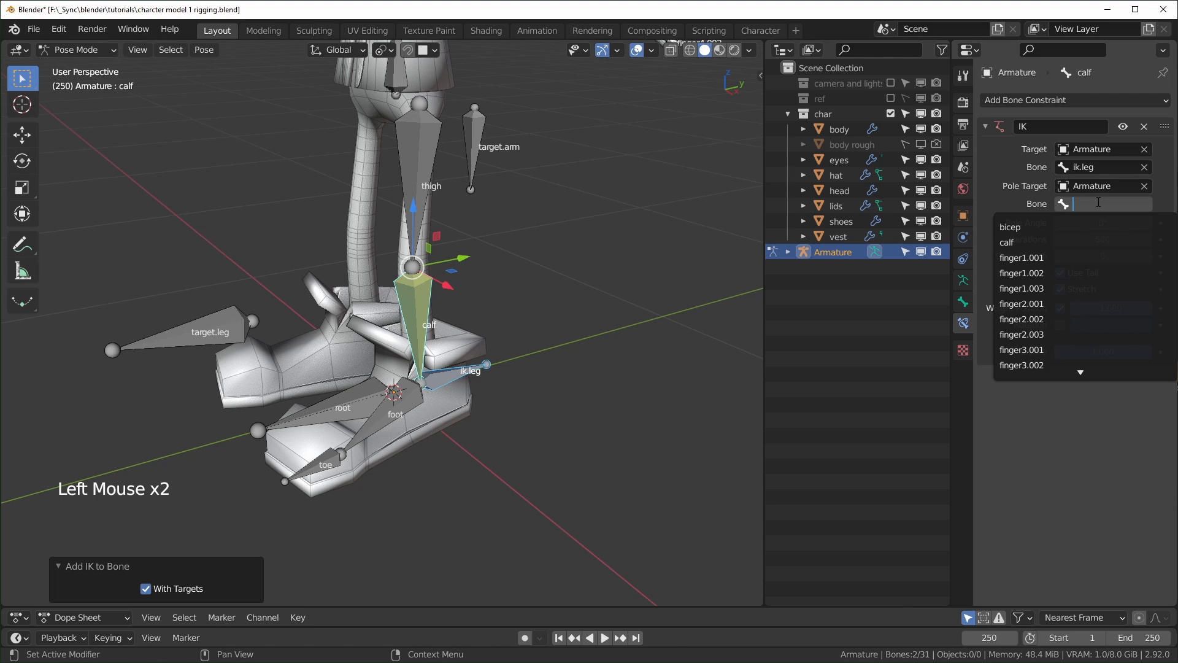
text(targ)
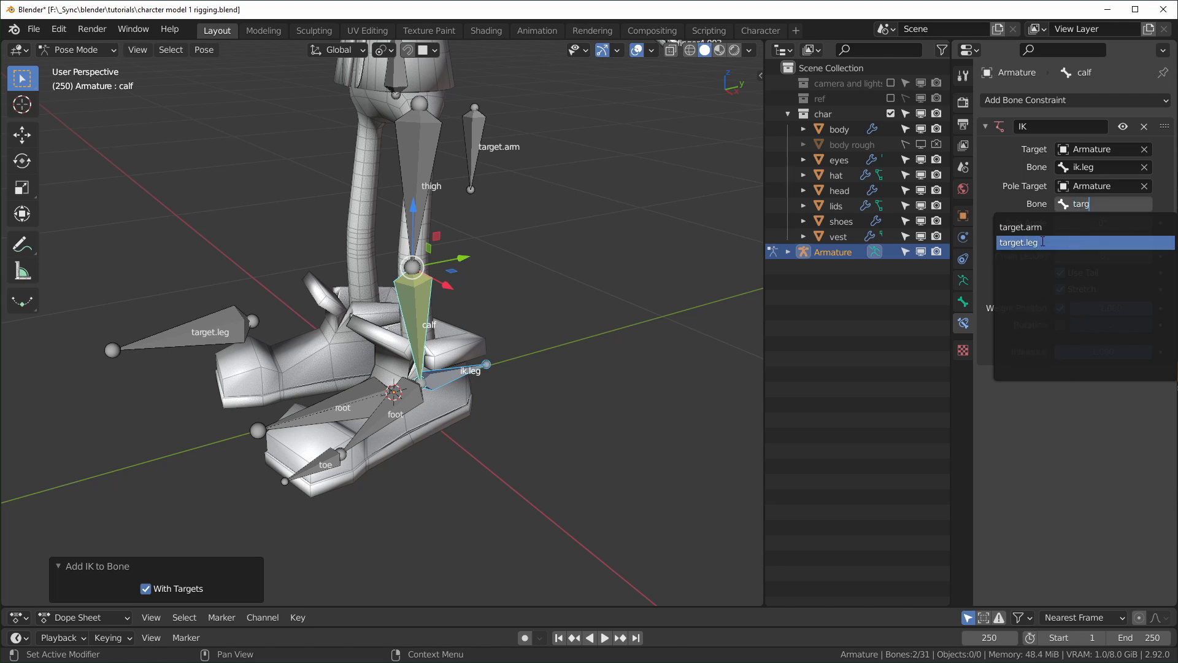
click(1043, 242)
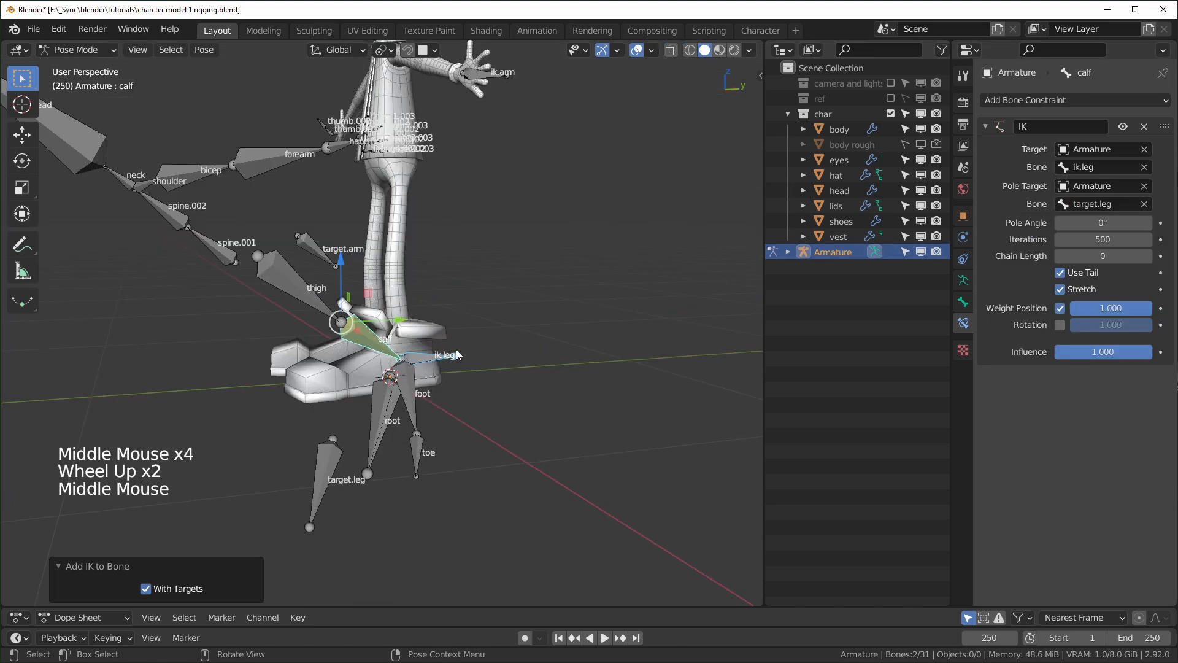
- Try moving the ik.leg bone to test the leg's IK chain
click(432, 356)
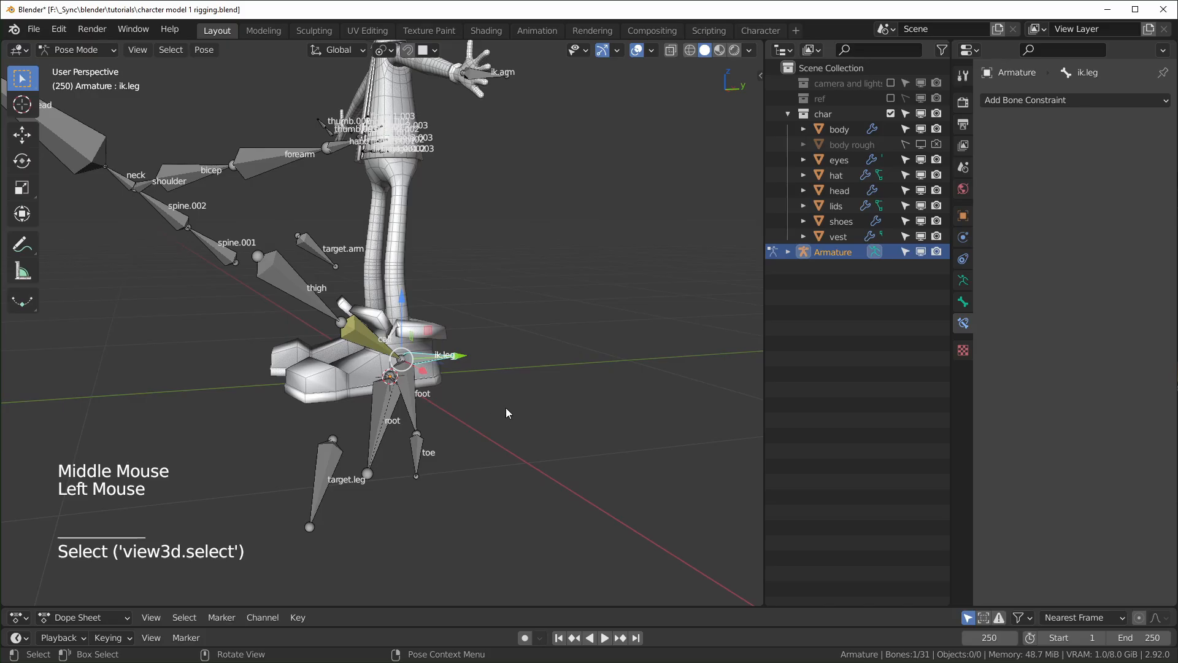
key(g)
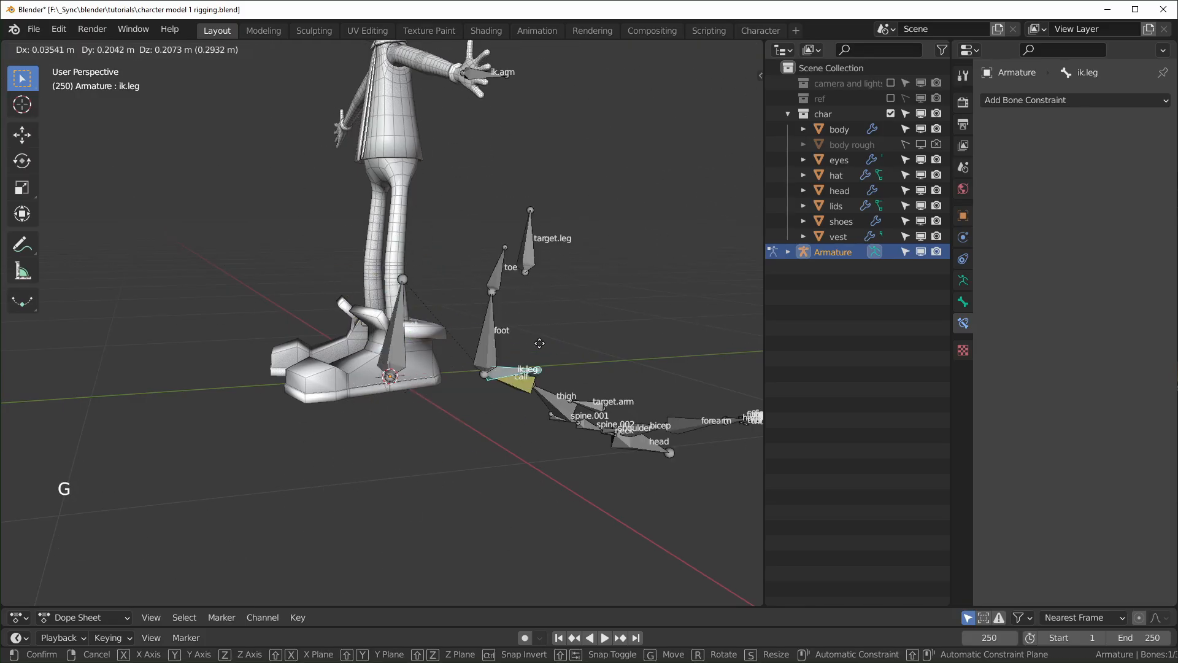
right_click(504, 408)
- Set the chain length of the calf bone's IK constraint to 2
middle_drag(451, 402, 266, 368)
click(363, 351)
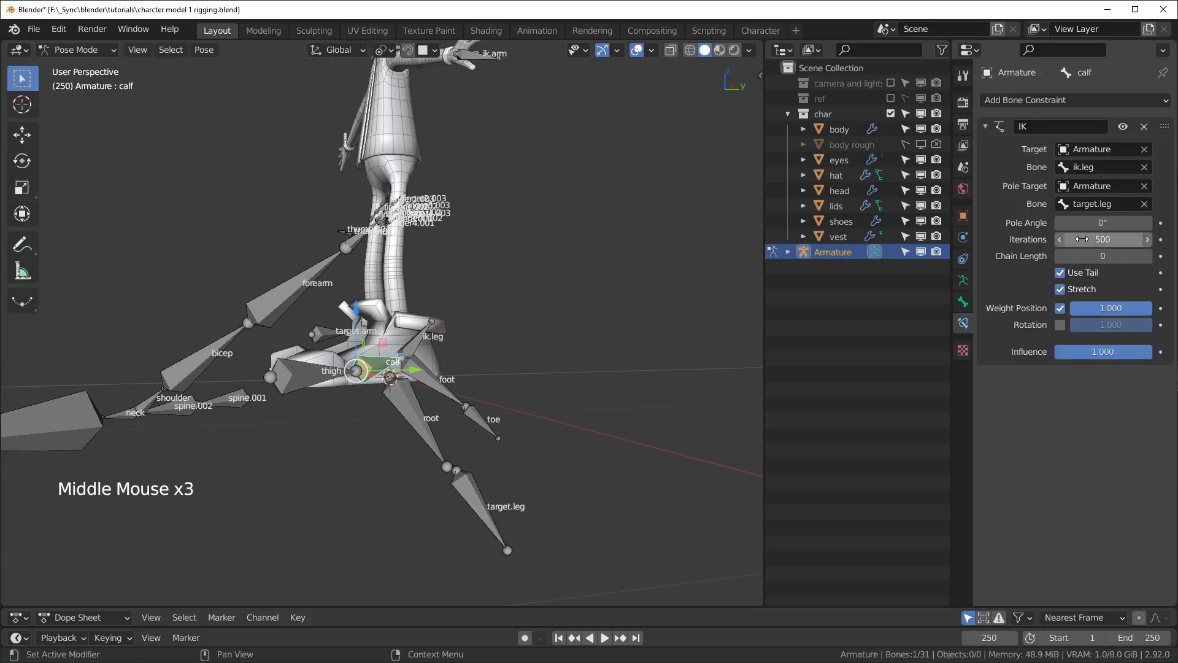
click(1147, 256)
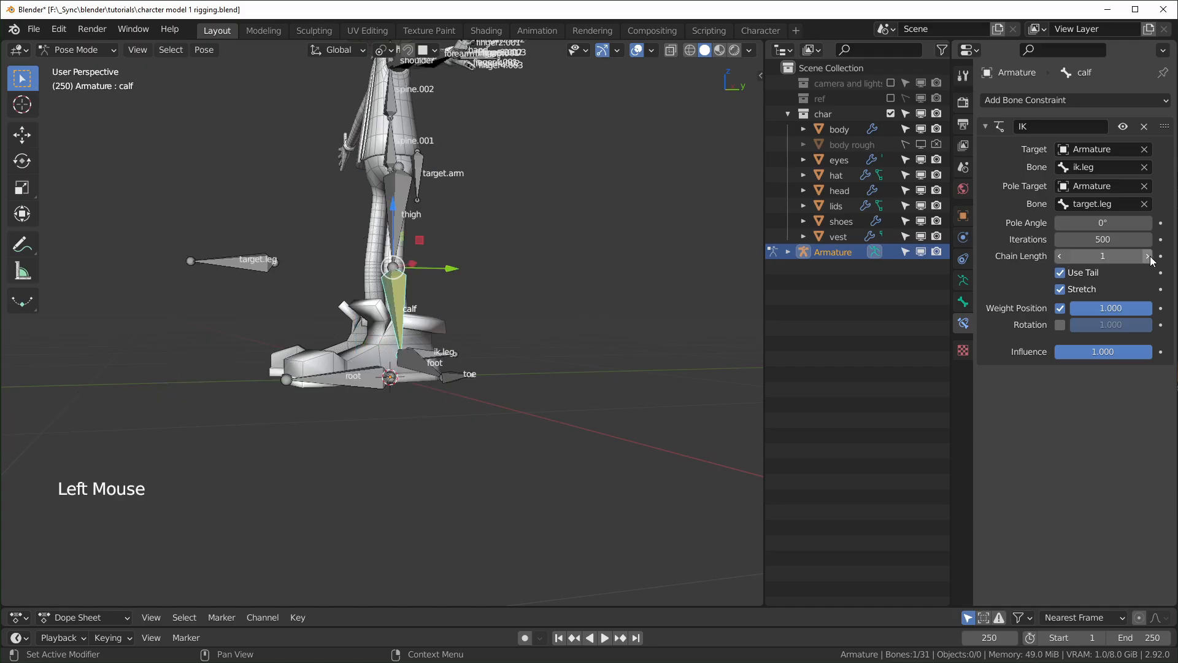
click(1147, 256)
- Try adjusting the pole angle of the calf's IK constraint
middle_click(504, 371)
scroll(505, 370, down, 3)
scroll(574, 337, up, 2)
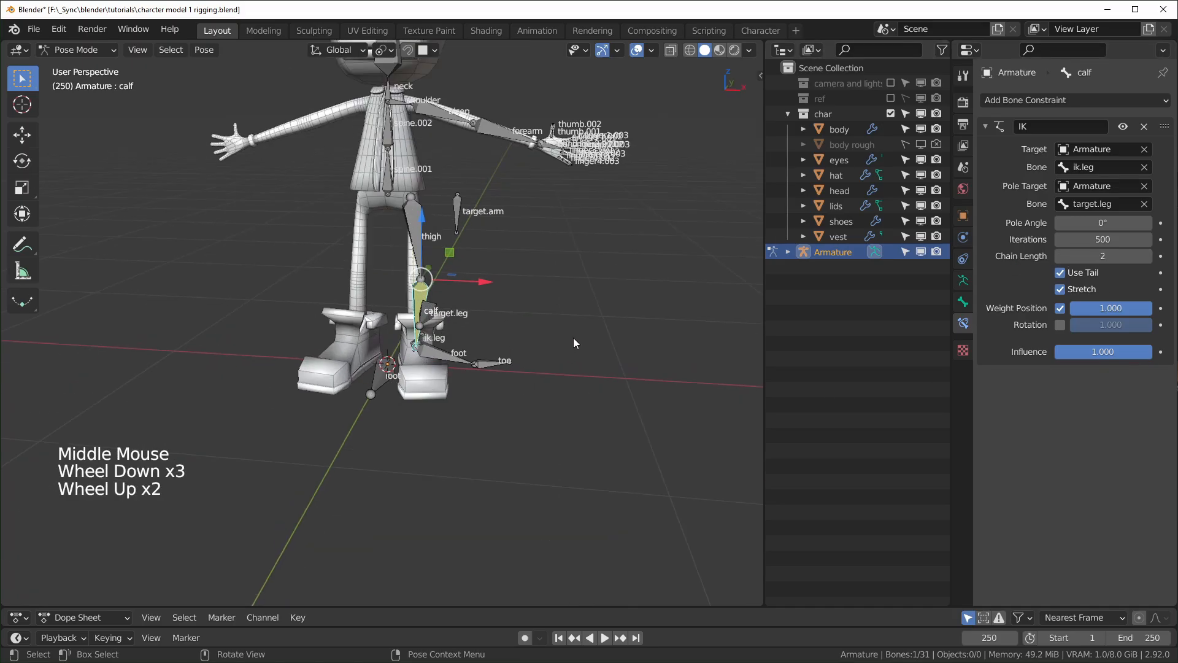
middle_drag(573, 338, 462, 318)
scroll(476, 354, up, 2)
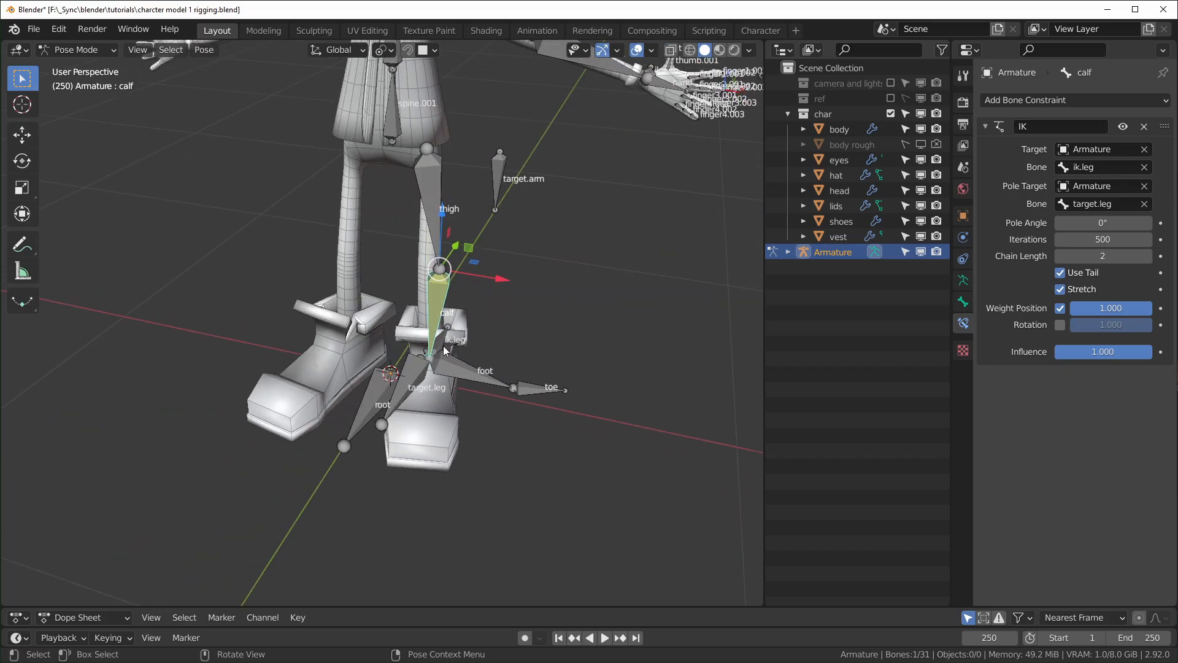
middle_drag(512, 404, 405, 325)
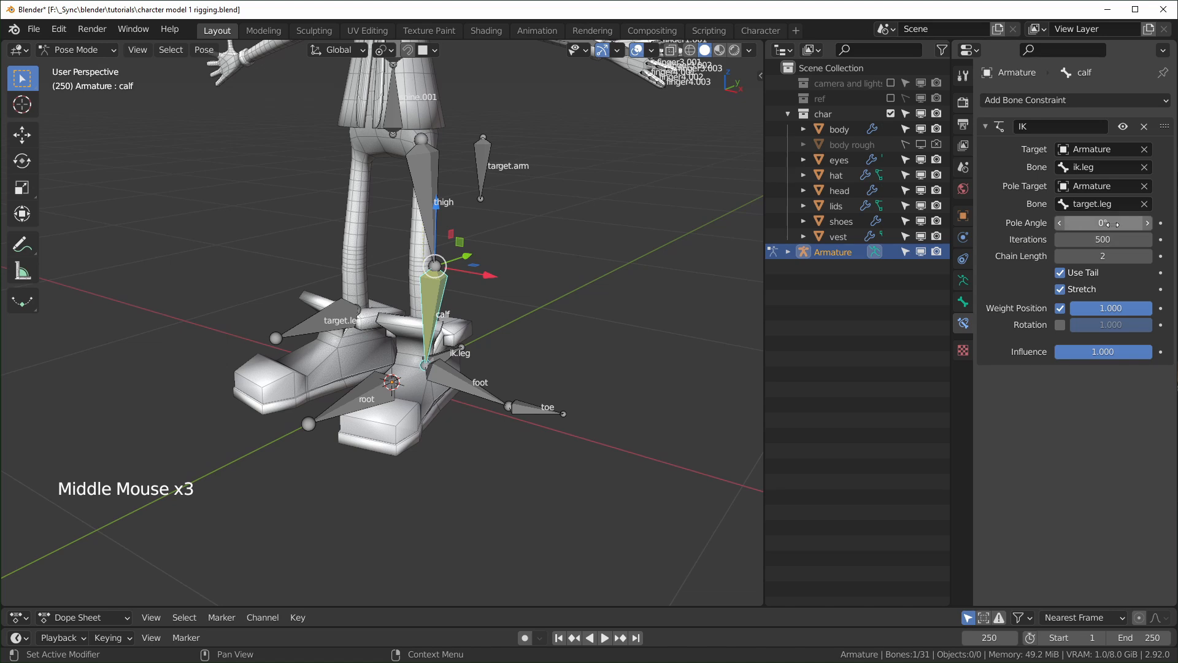
mouse_move(1113, 224)
mouse_down()
mouse_move(1095, 225)
mouse_move(1128, 224)
mouse_up()
right_click(1128, 224)
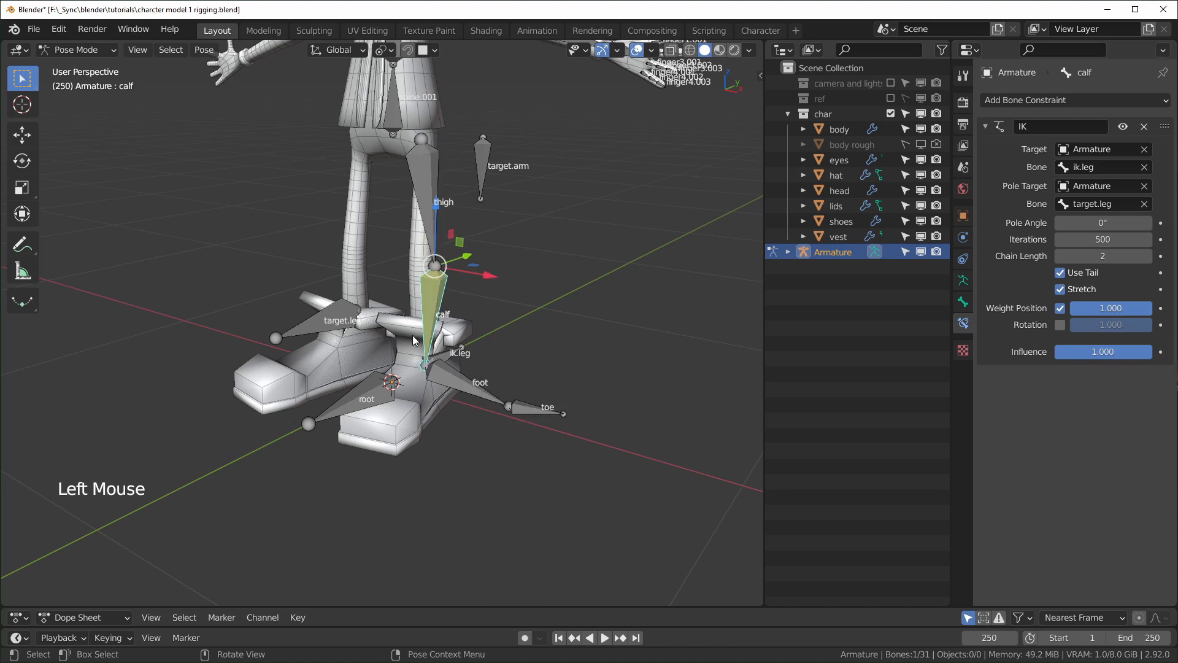
- Using the top view for alignment, set the pole angle of the calf's IK constraint to 90°
key(KP_7)
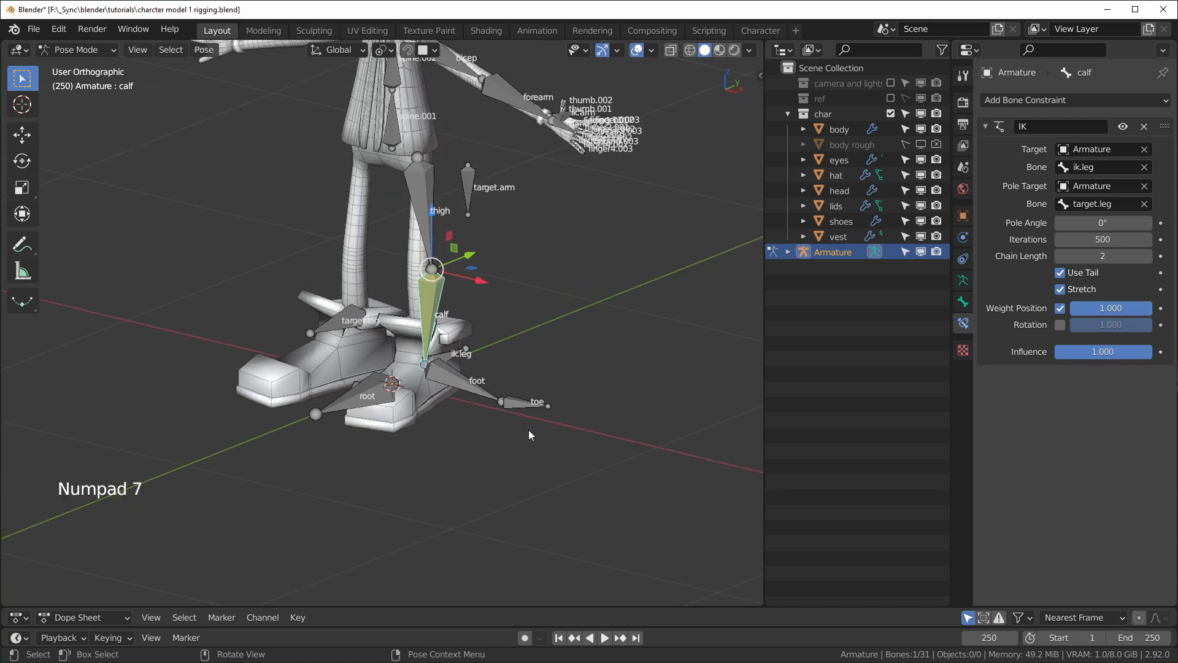
drag(1103, 223, 1157, 223)
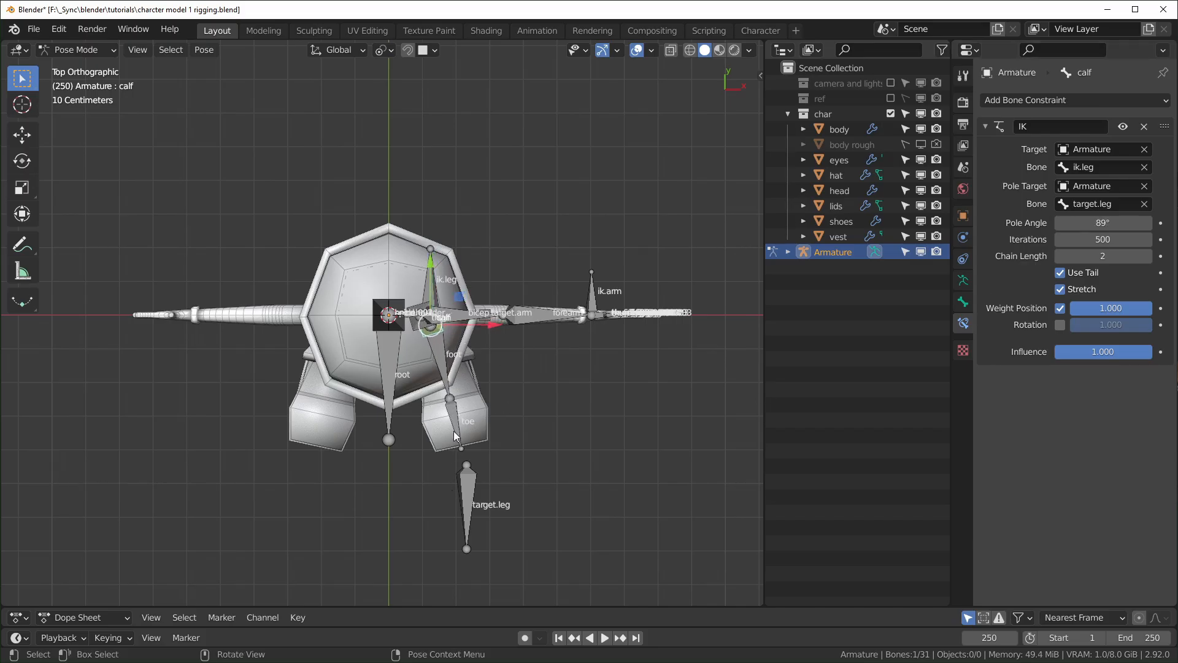
click(1104, 223)
text(9)
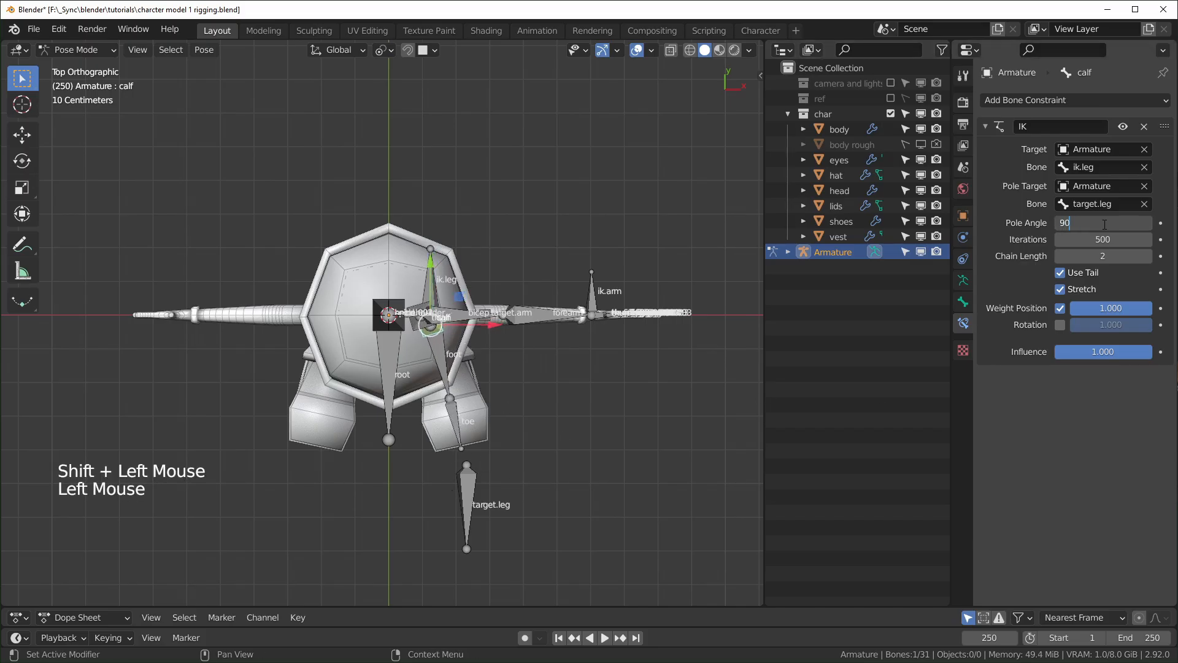
text(0)
key(Return)
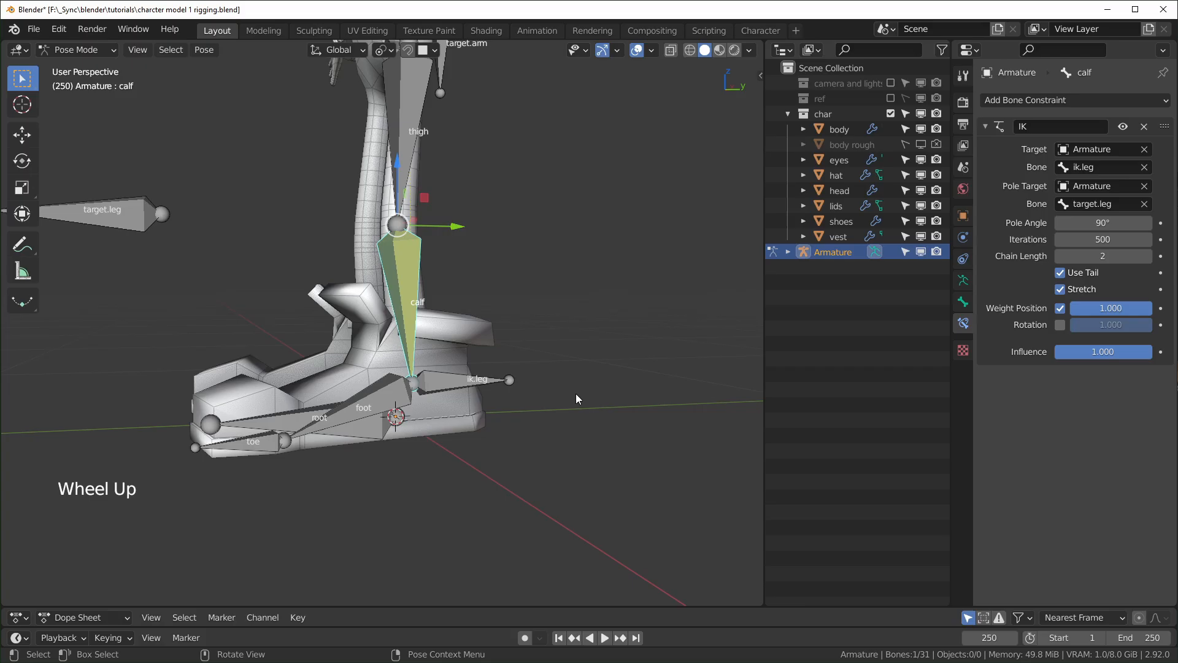
- Try moving the ik.leg bone to check how the thigh and calf bend
scroll(548, 394, down, 1)
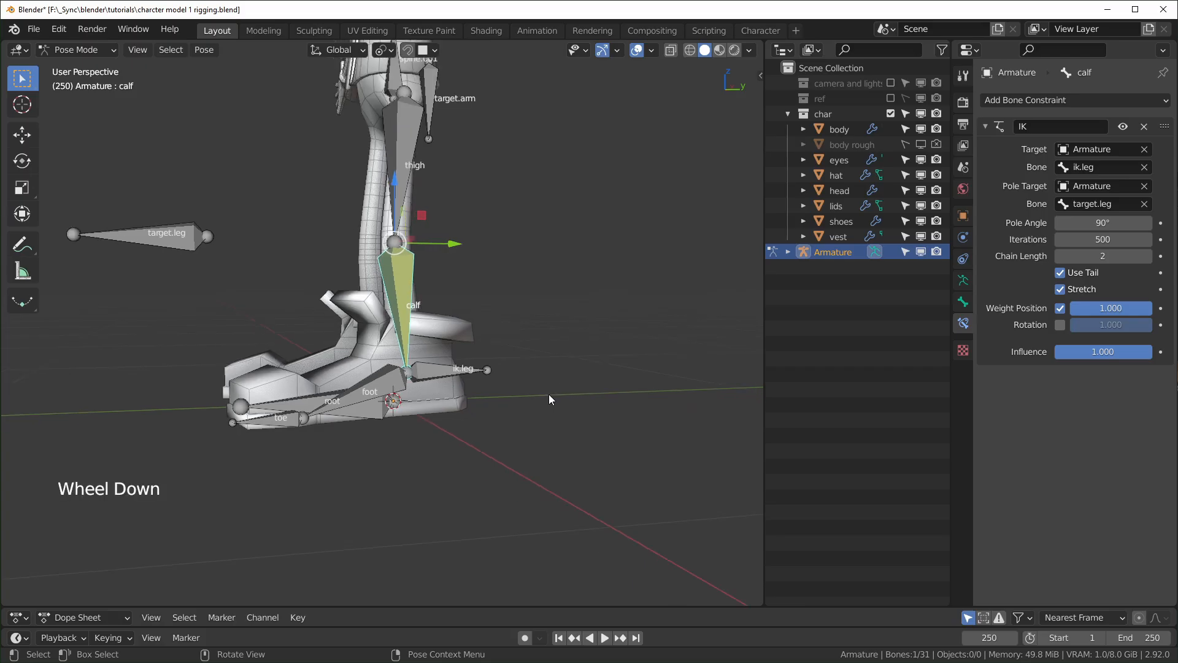
scroll(549, 394, up, 1)
mouse_move(549, 394)
shift+middle_down()
mouse_move(505, 453)
mouse_move(570, 400)
shift+middle_up()
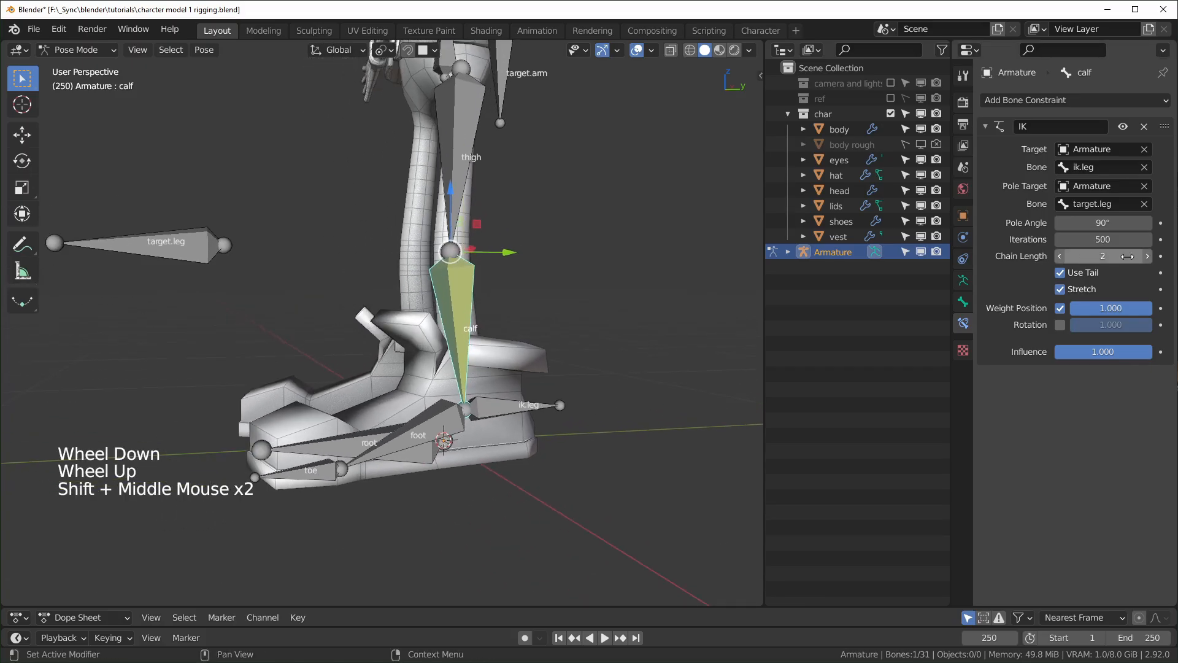
click(543, 447)
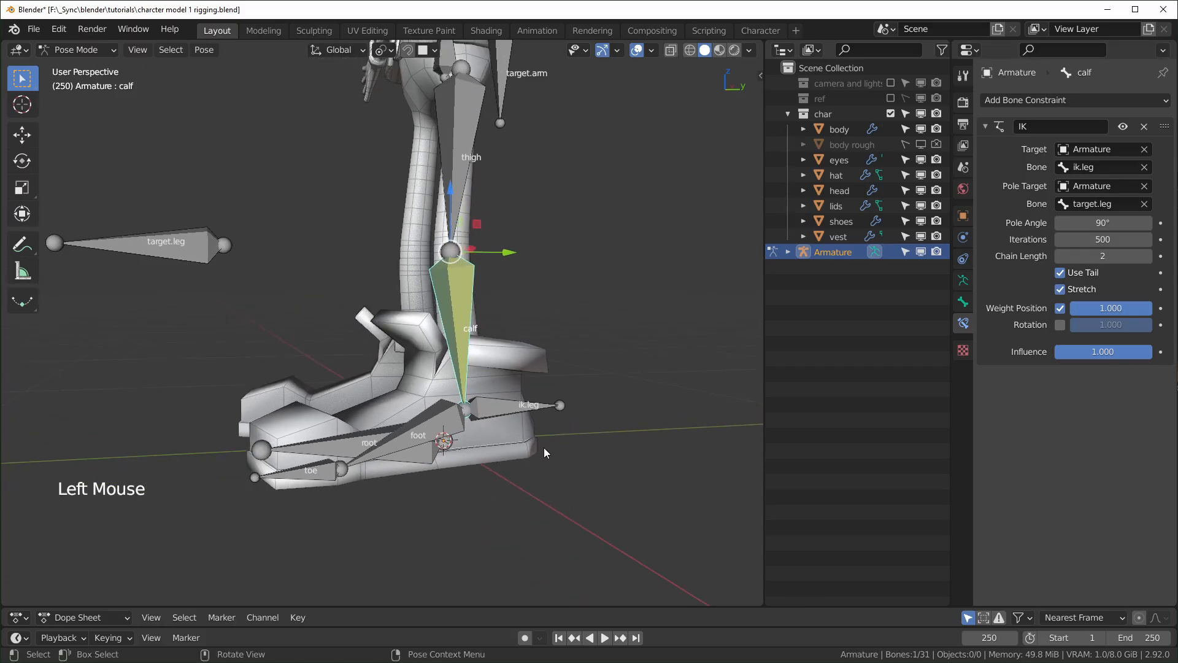
key(g)
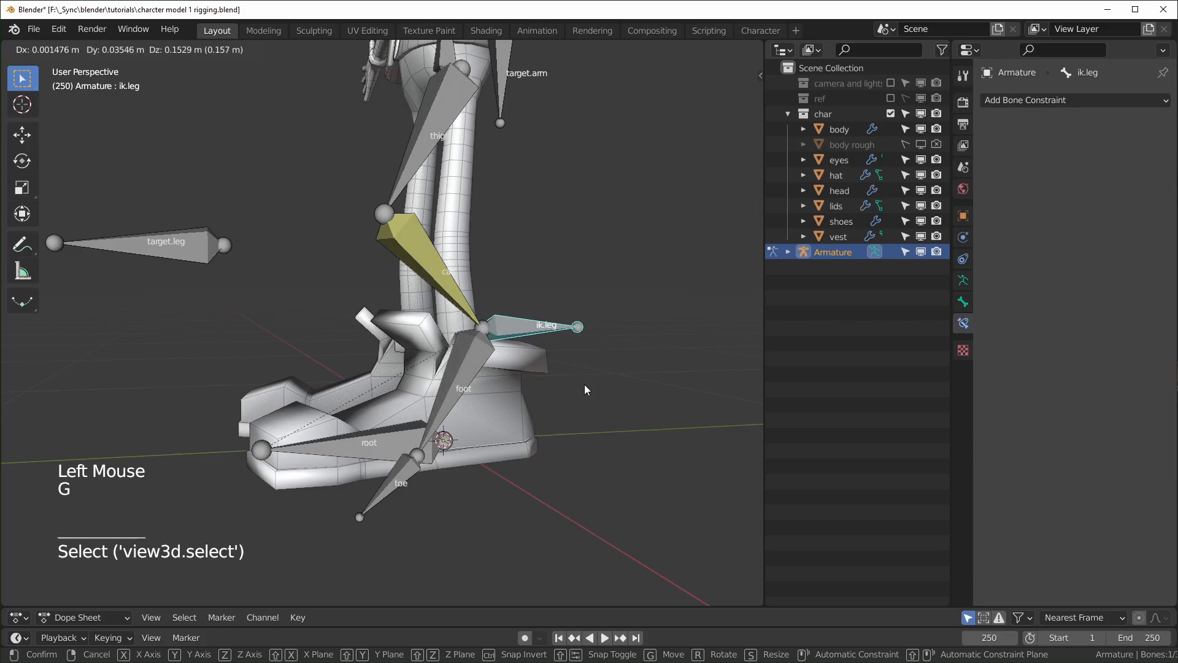
right_click(586, 389)
key(g)
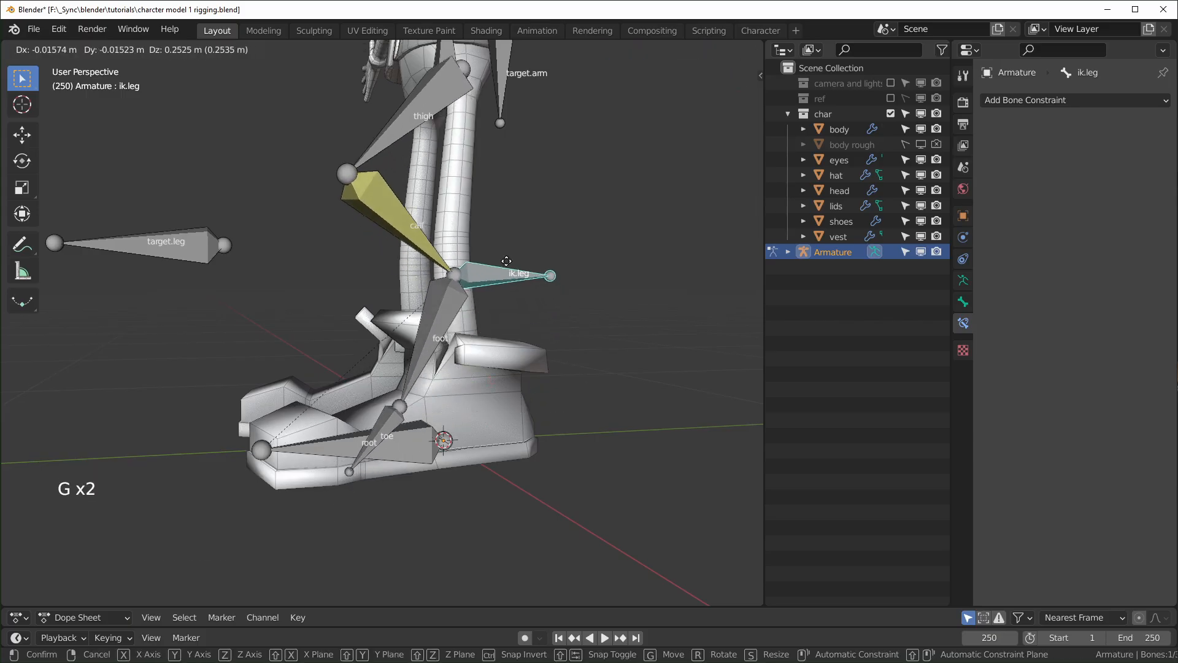
click(520, 408)
- Try a chain length of 1 on the calf's IK constraint and test it by moving ik.leg
click(462, 300)
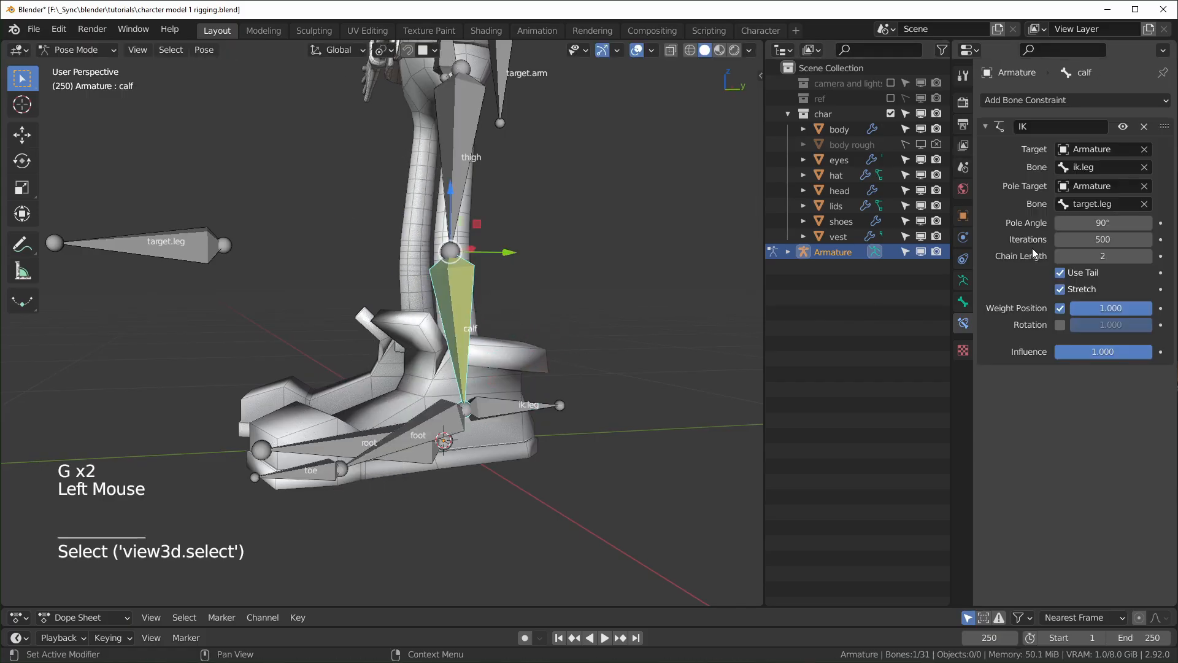
click(470, 307)
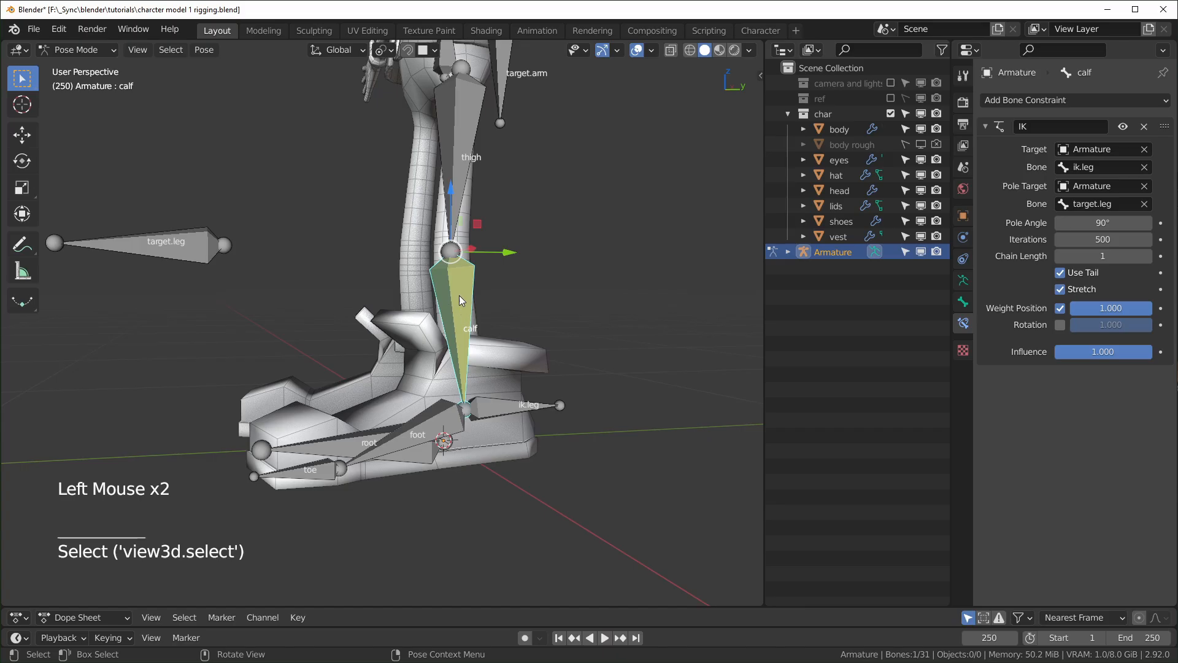
click(529, 402)
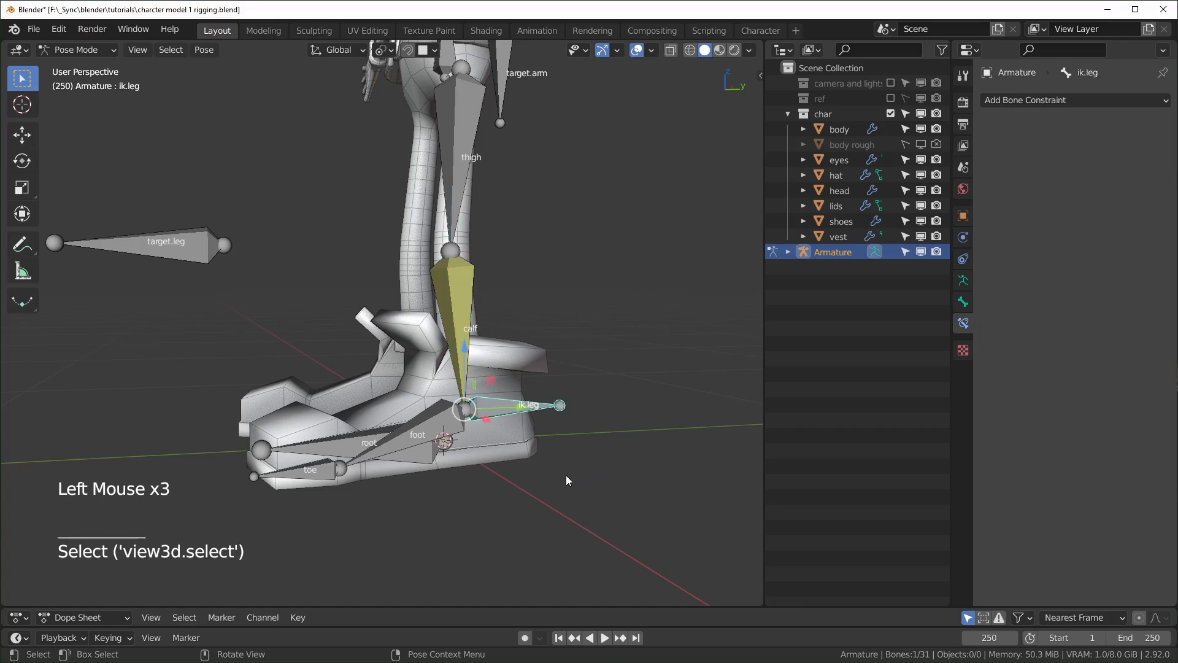
key(g)
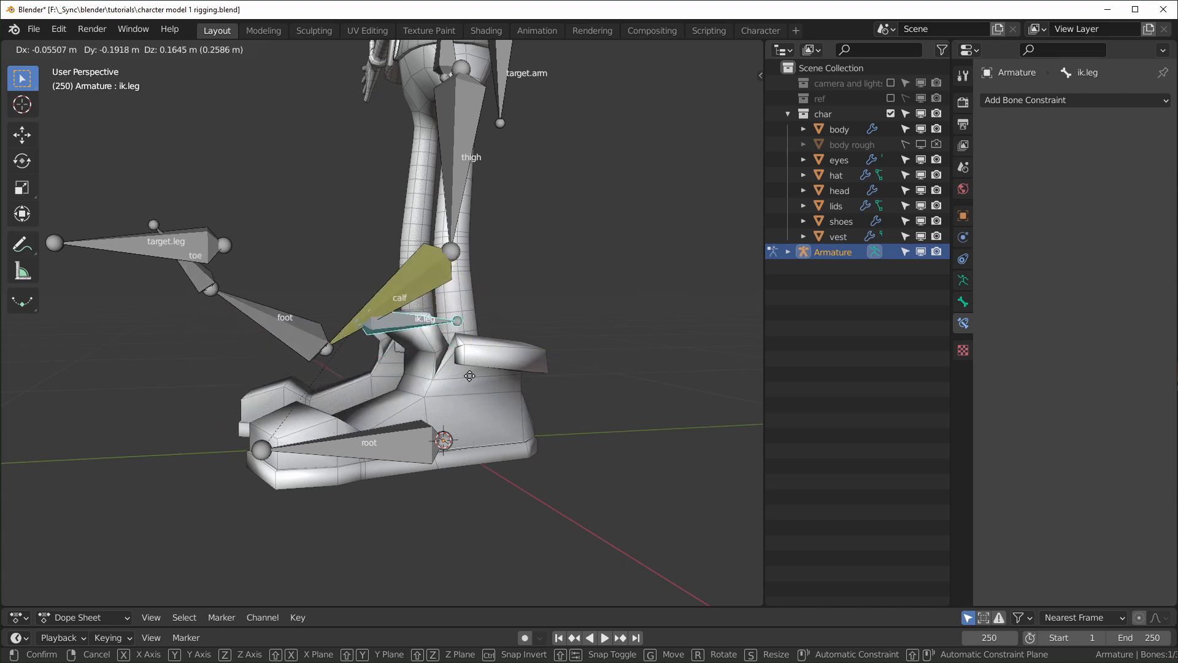
right_click(498, 388)
scroll(498, 390, down, 2)
middle_drag(499, 393, 519, 403)
- Try a chain length of 3 on the calf's IK constraint, and restore it to 2
click(446, 304)
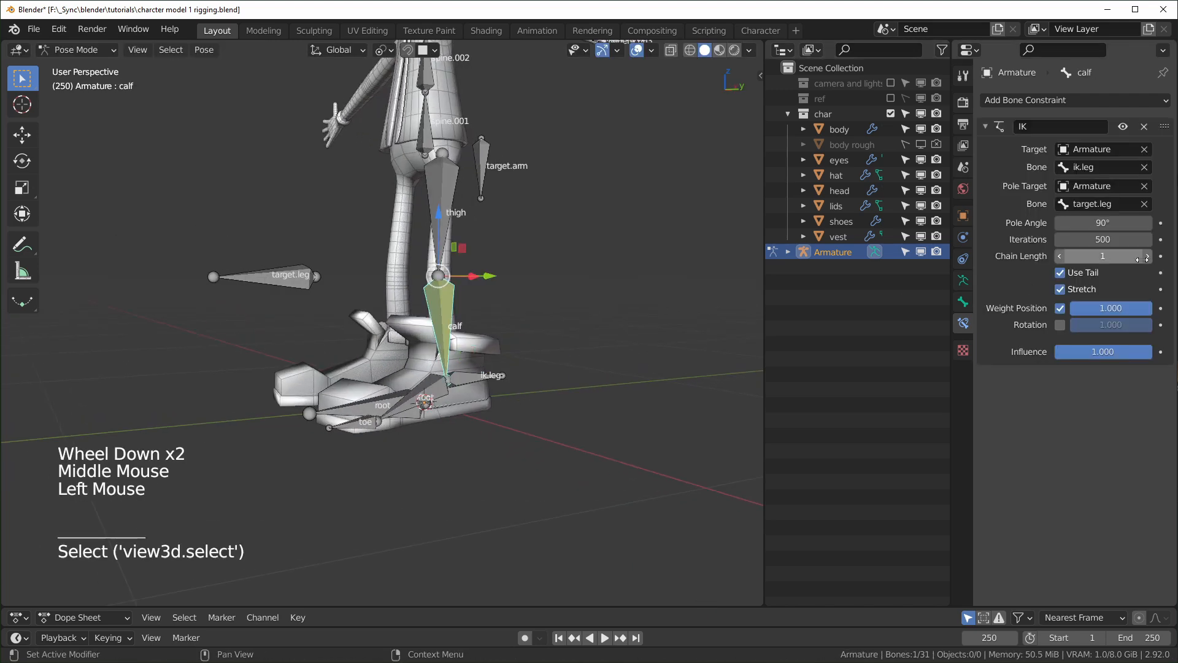
click(1147, 256)
click(1147, 256)
middle_drag(466, 159, 414, 123)
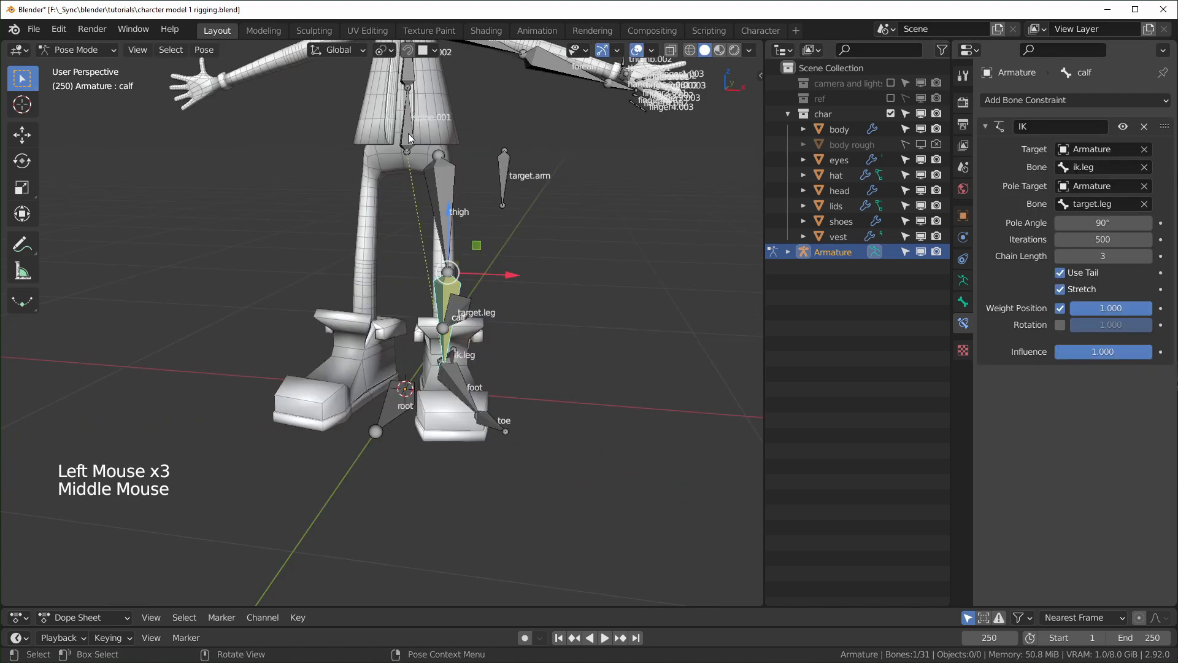
middle_drag(614, 337, 586, 344)
middle_drag(586, 343, 513, 387)
scroll(569, 347, down, 2)
click(451, 358)
key(g)
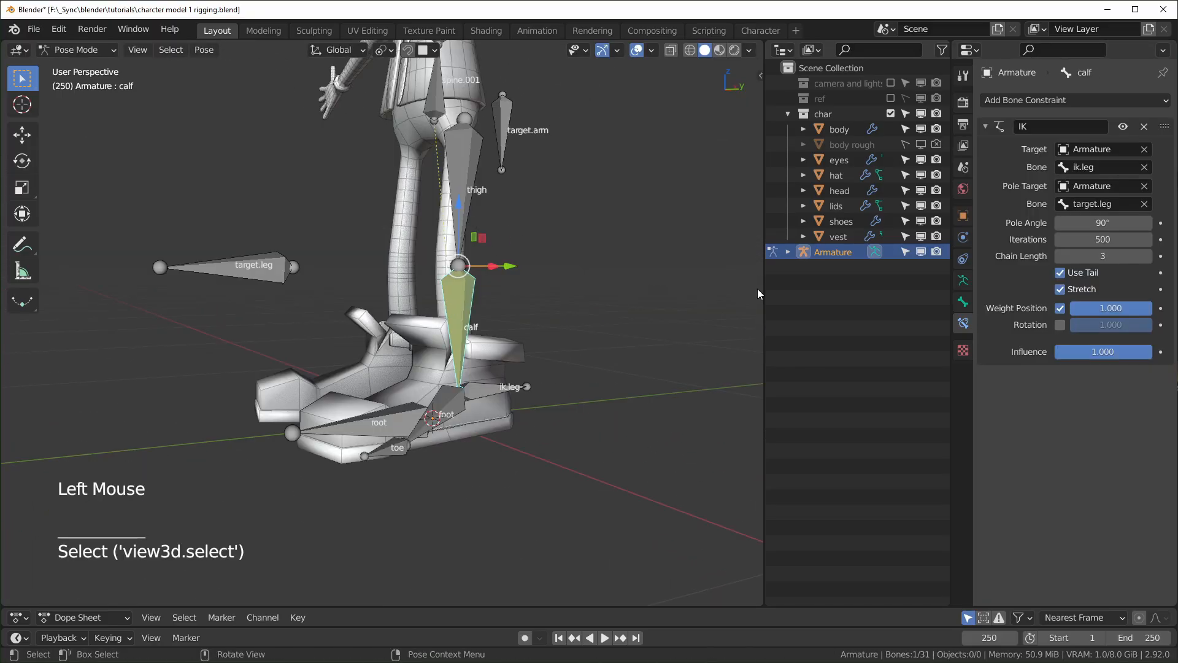
click(1059, 256)
- Add an IK constraint to the forearm bone with the ik.arm bone as its target
middle_drag(423, 454, 423, 429)
scroll(424, 429, down, 2)
shift+middle_drag(423, 429, 586, 355)
scroll(393, 396, up, 2)
scroll(496, 407, up, 1)
click(583, 355)
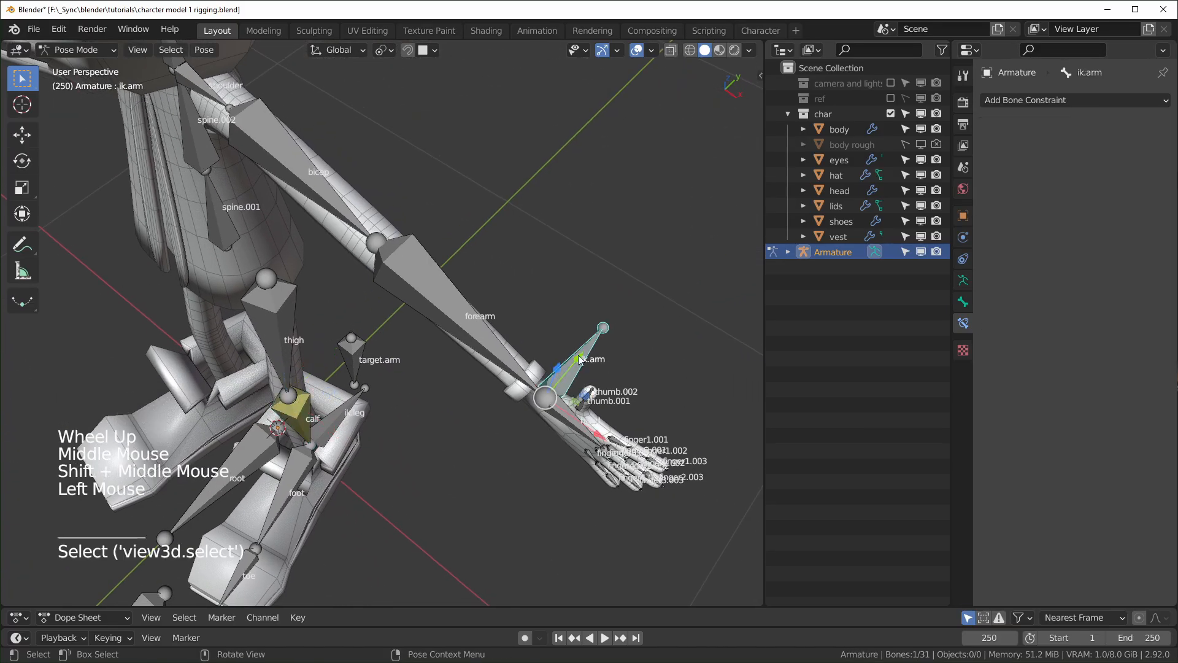
shift+click(477, 332)
middle_drag(413, 481, 535, 420)
key(shift+i)
click(534, 419)
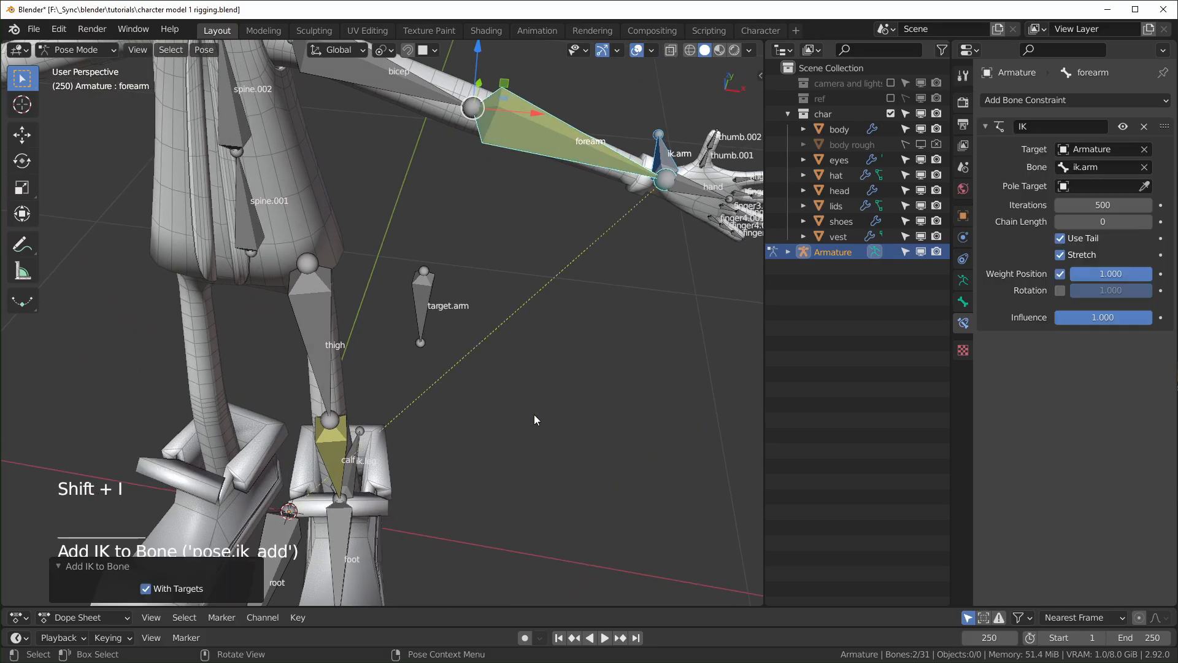
- Test-move ik.arm, and set the chain length of the forearm's IK constraint to 2
key(g)
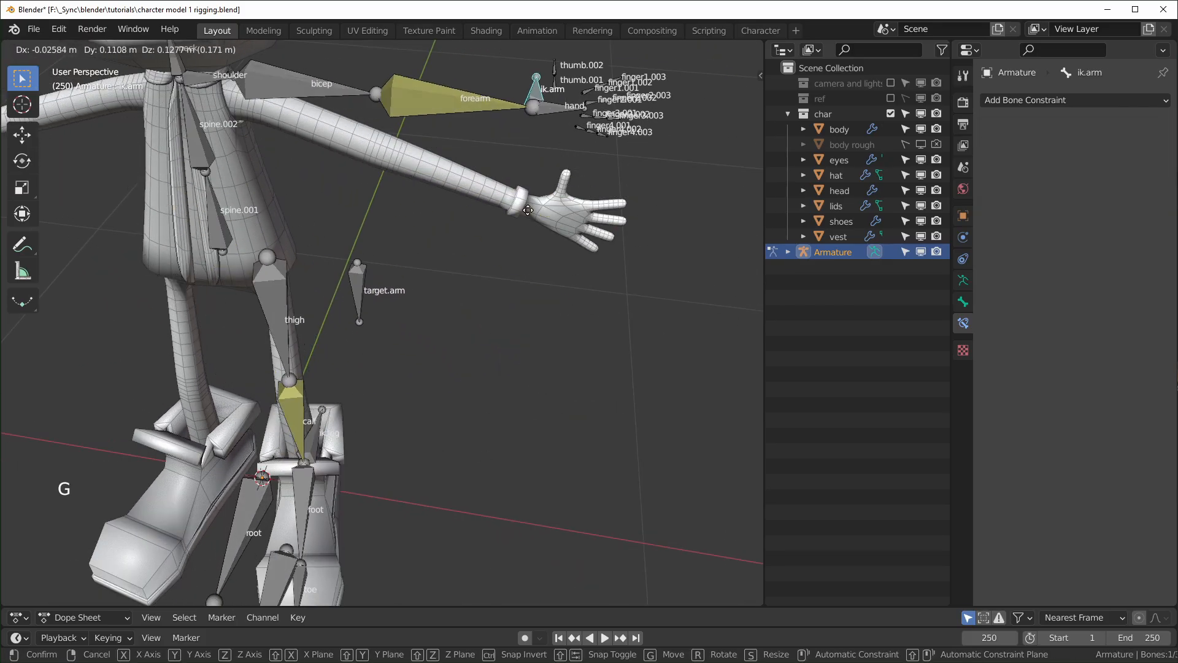
right_click(513, 372)
click(485, 193)
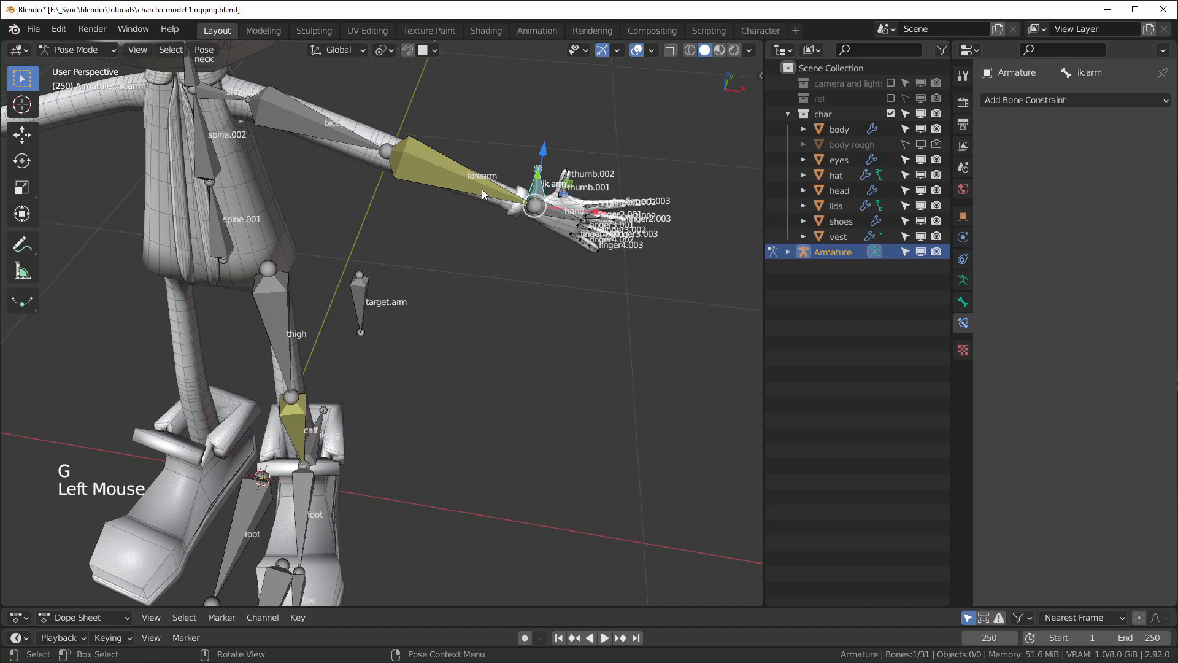
click(1148, 222)
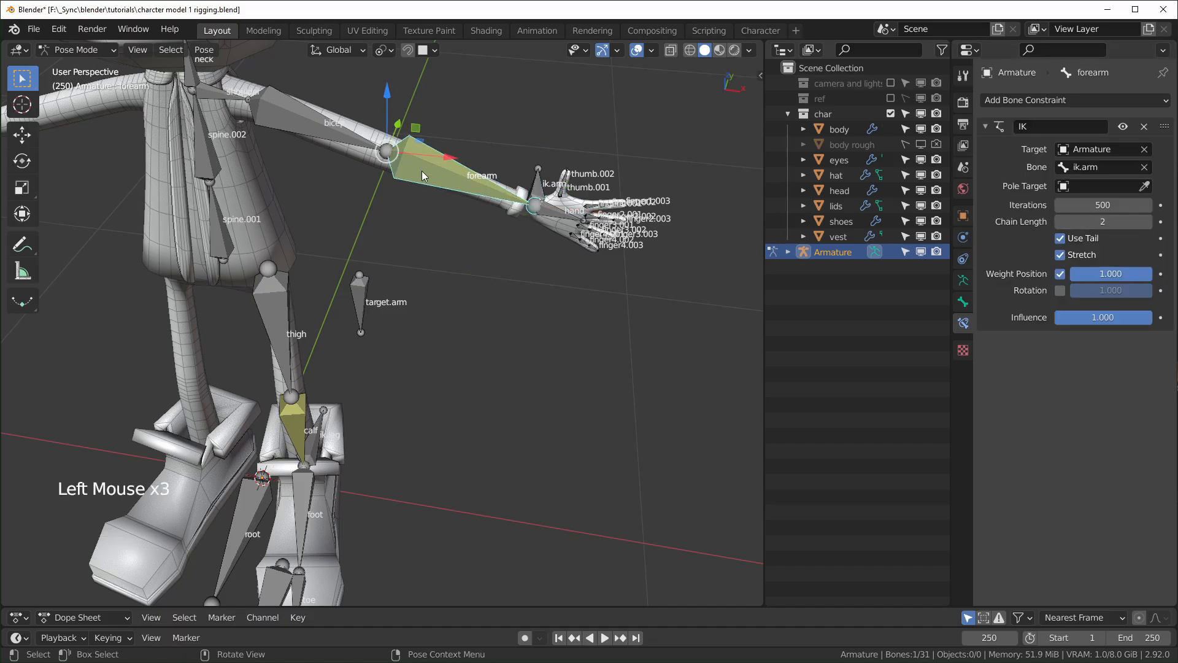
- Raise the ik.arm bone to bend the arm, shifting it about -0.063 m in X and 0.025 m in Y
middle_drag(437, 121, 540, 241)
click(545, 242)
scroll(540, 303, down, 3)
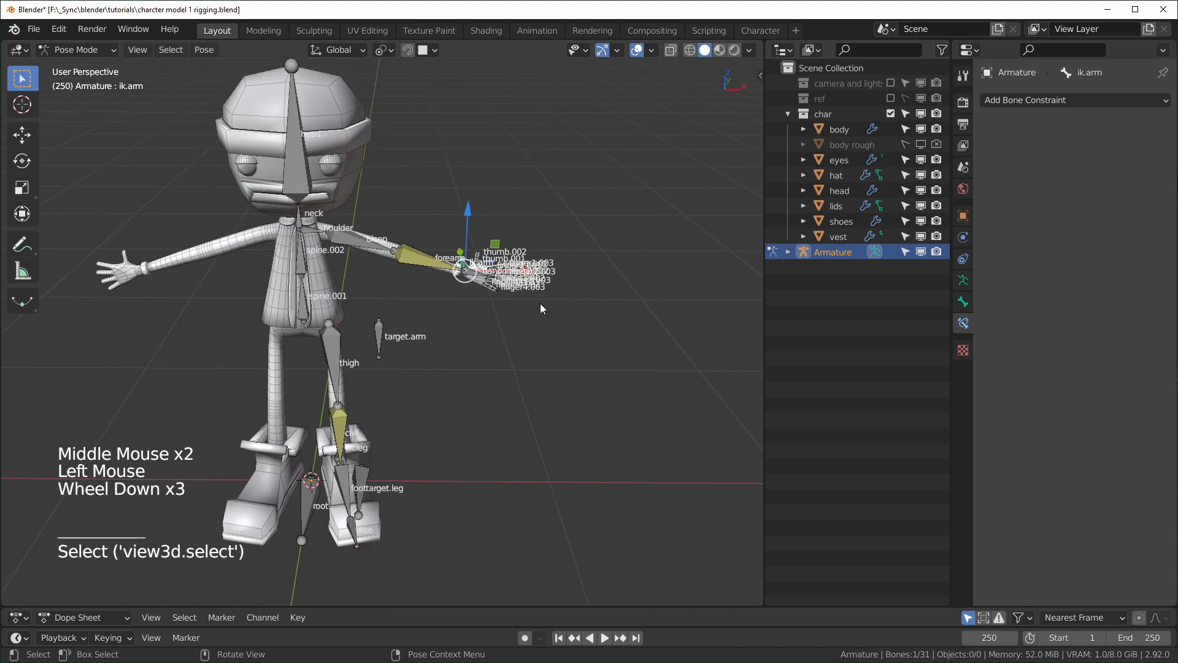
middle_drag(540, 303, 568, 321)
key(g)
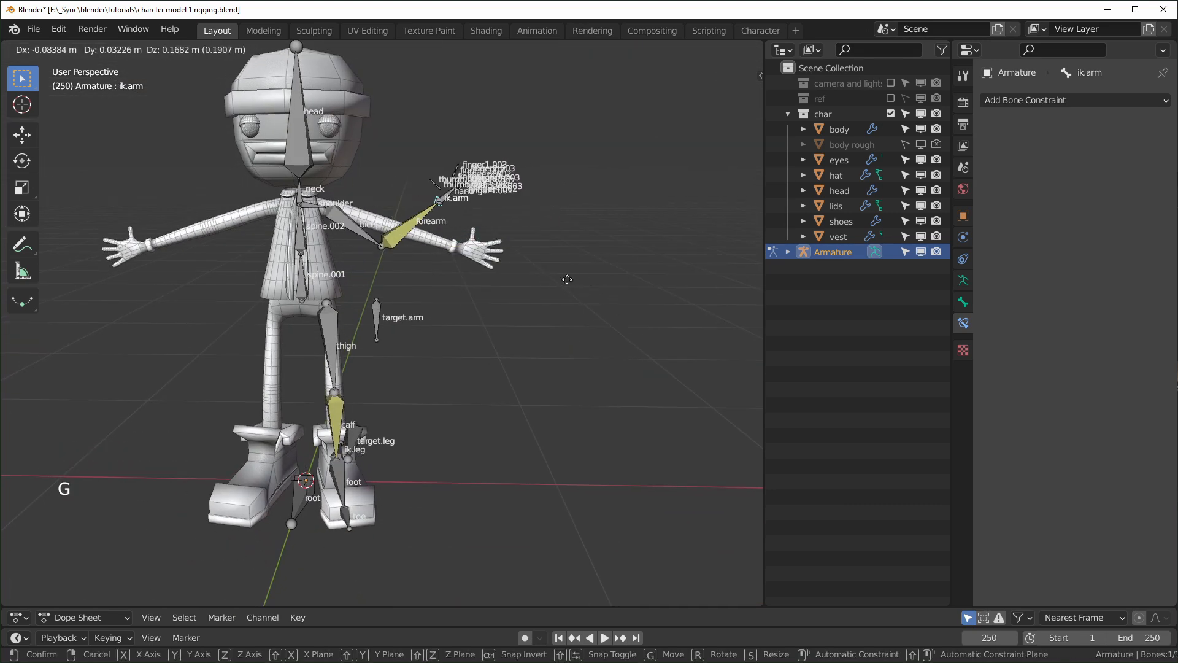
click(534, 340)
- Examine where the target.arm bone sits relative to the bent elbow
scroll(534, 340, up, 2)
middle_drag(534, 340, 340, 294)
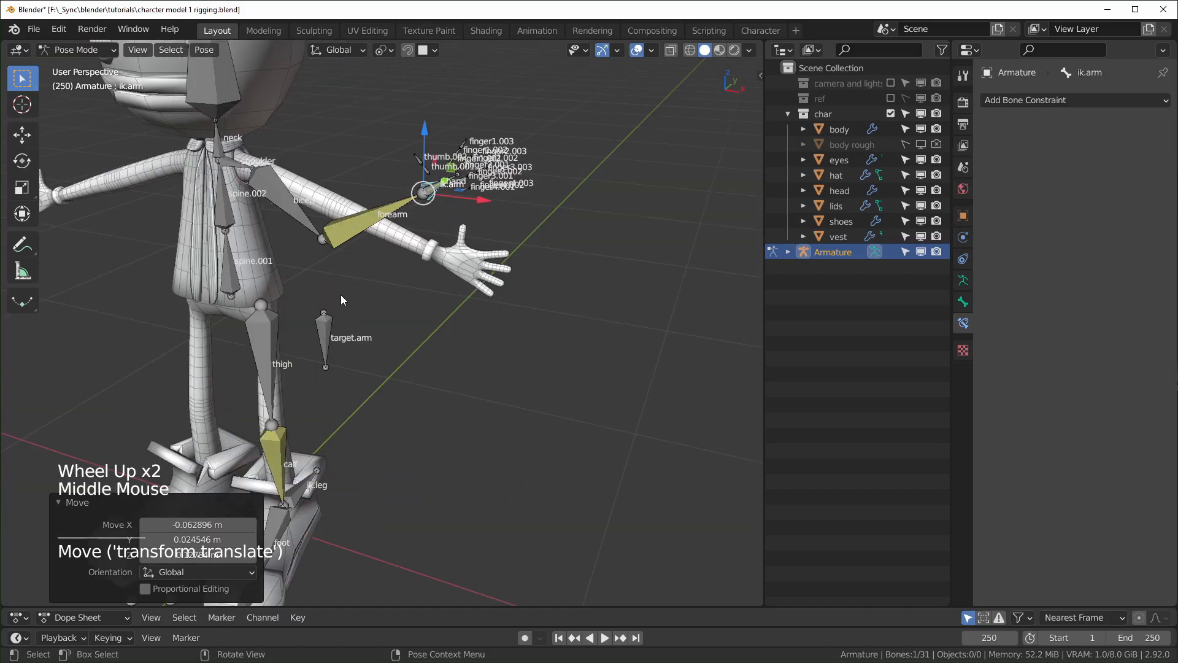
click(331, 325)
middle_drag(387, 344, 334, 329)
drag(292, 250, 275, 242)
scroll(284, 245, up, 2)
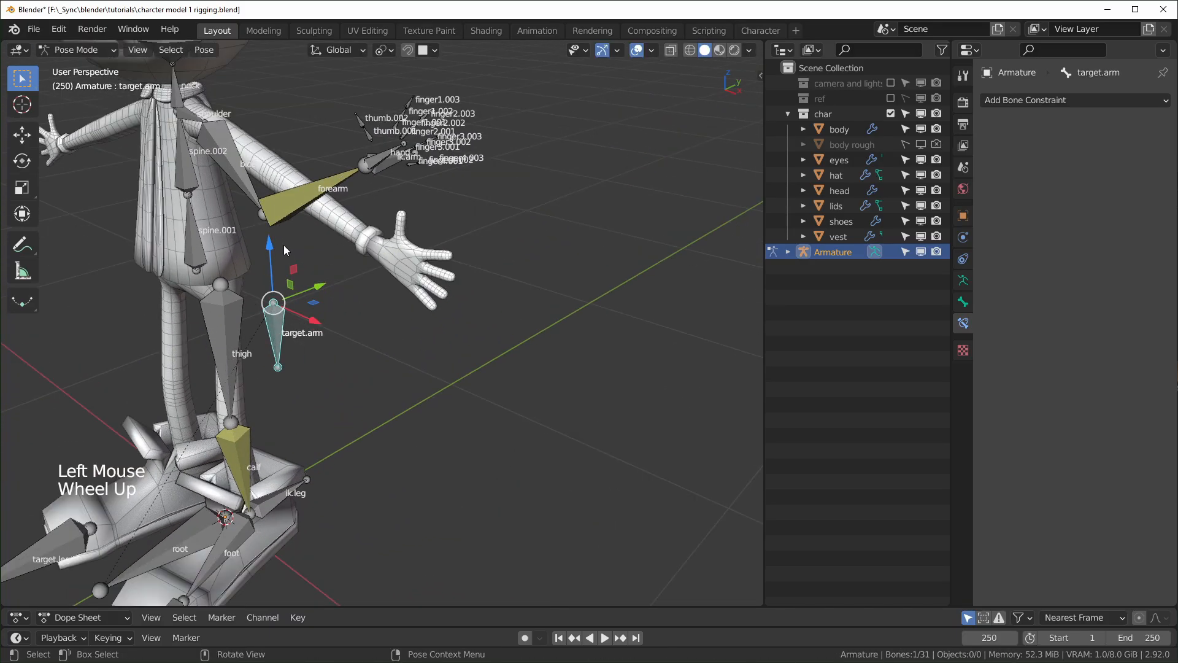
middle_drag(283, 245, 360, 237)
scroll(360, 236, down, 1)
- Set the pole target of the forearm's IK constraint to the Armature's target.arm bone
click(384, 218)
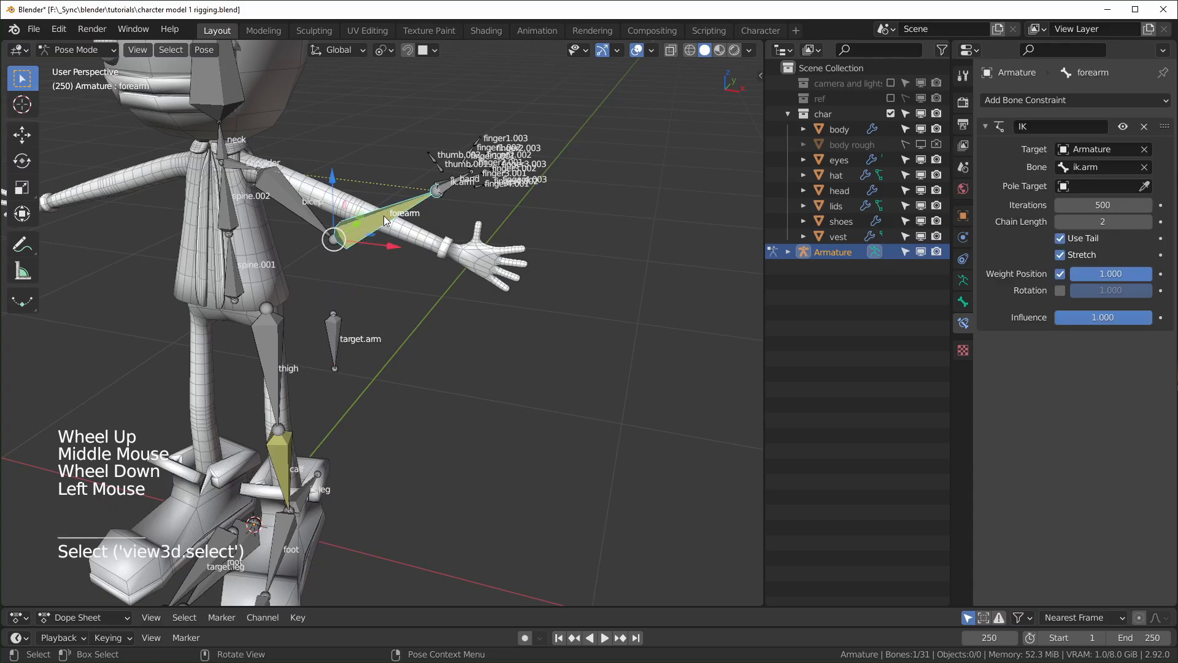
middle_drag(443, 301, 466, 295)
click(1092, 186)
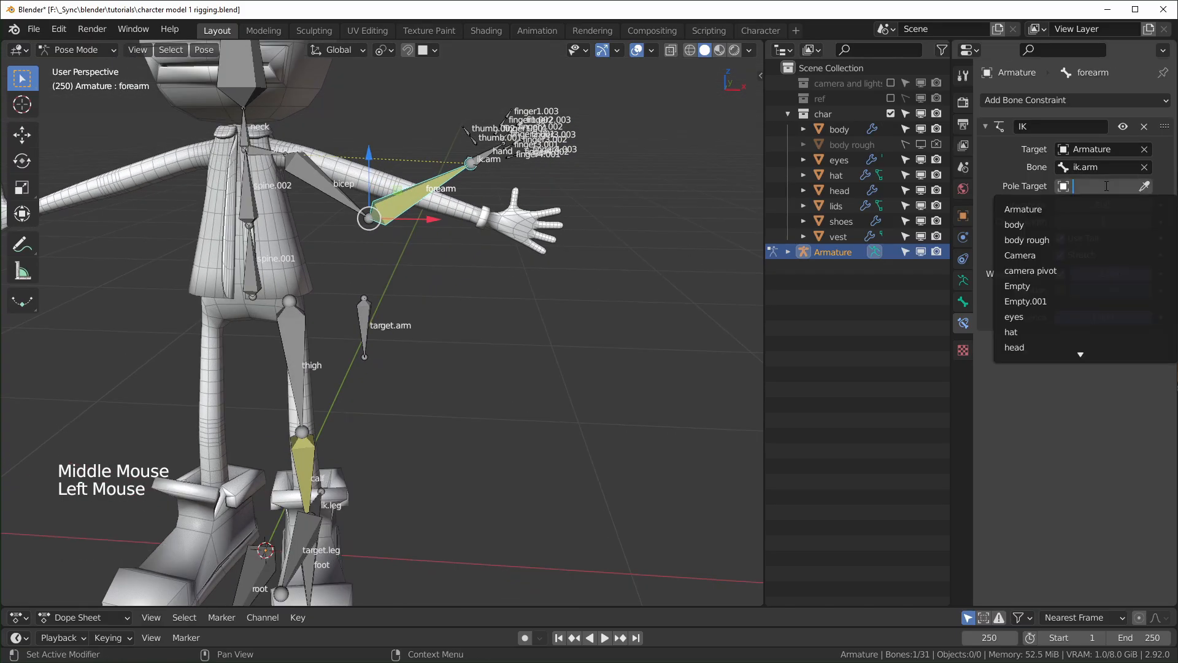
click(1080, 210)
click(1098, 205)
text(target)
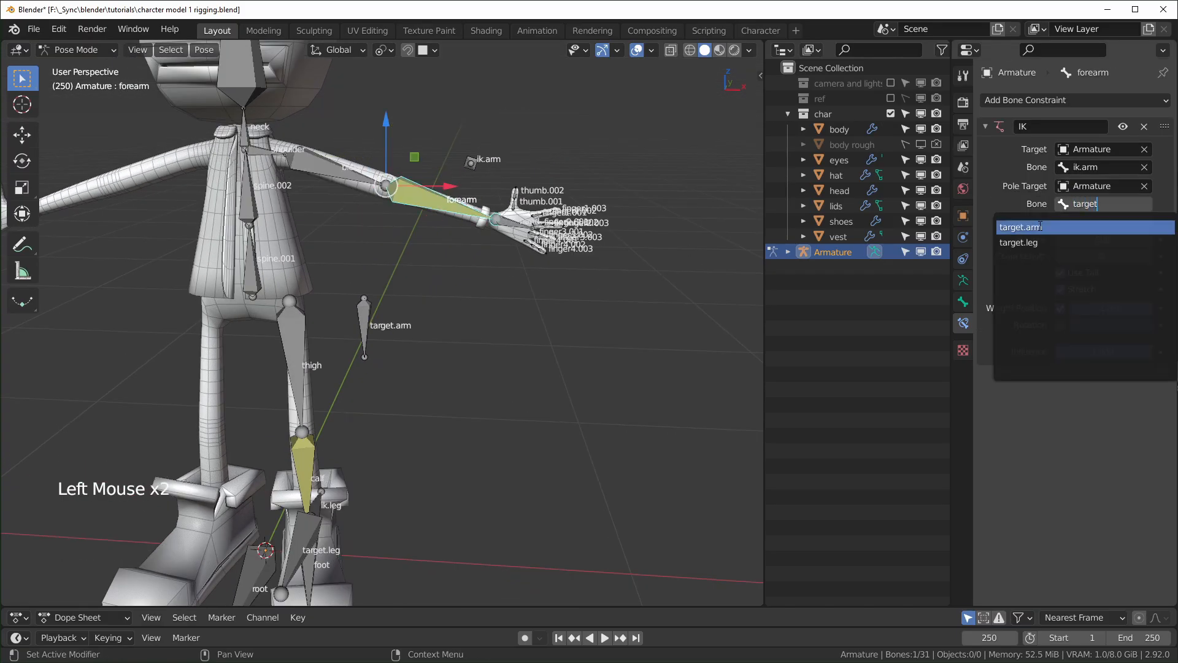
click(1020, 227)
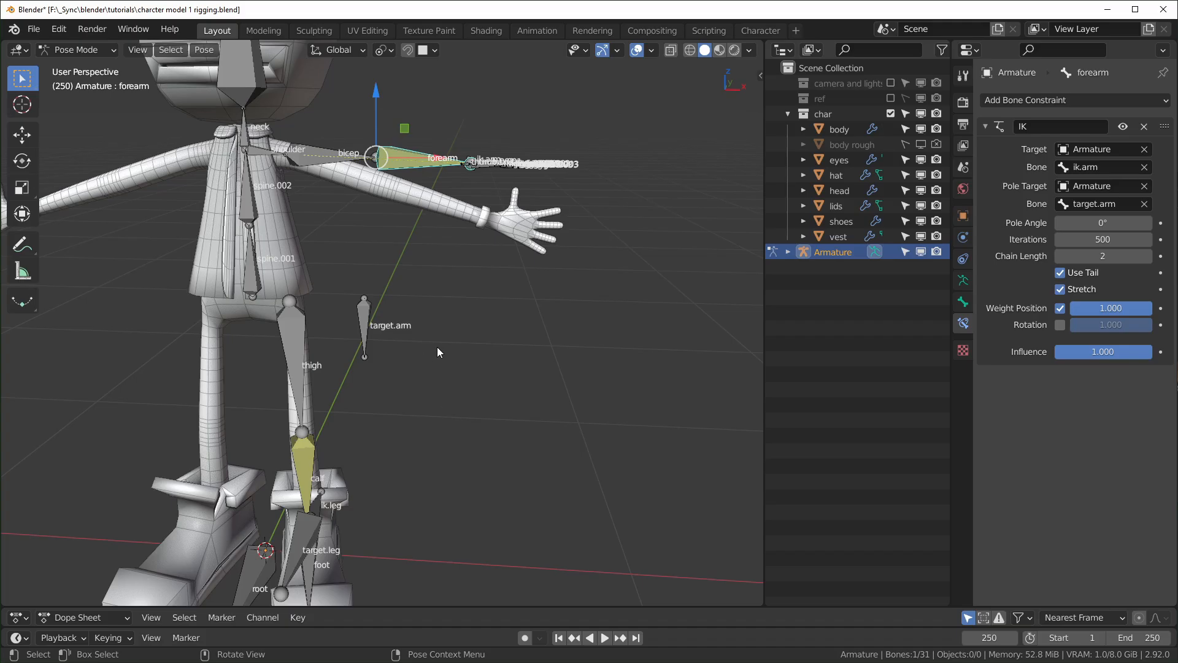
- Using the front view for alignment, set the pole angle of the forearm's IK constraint to -90°
middle_drag(438, 352, 487, 310)
key(KP_1)
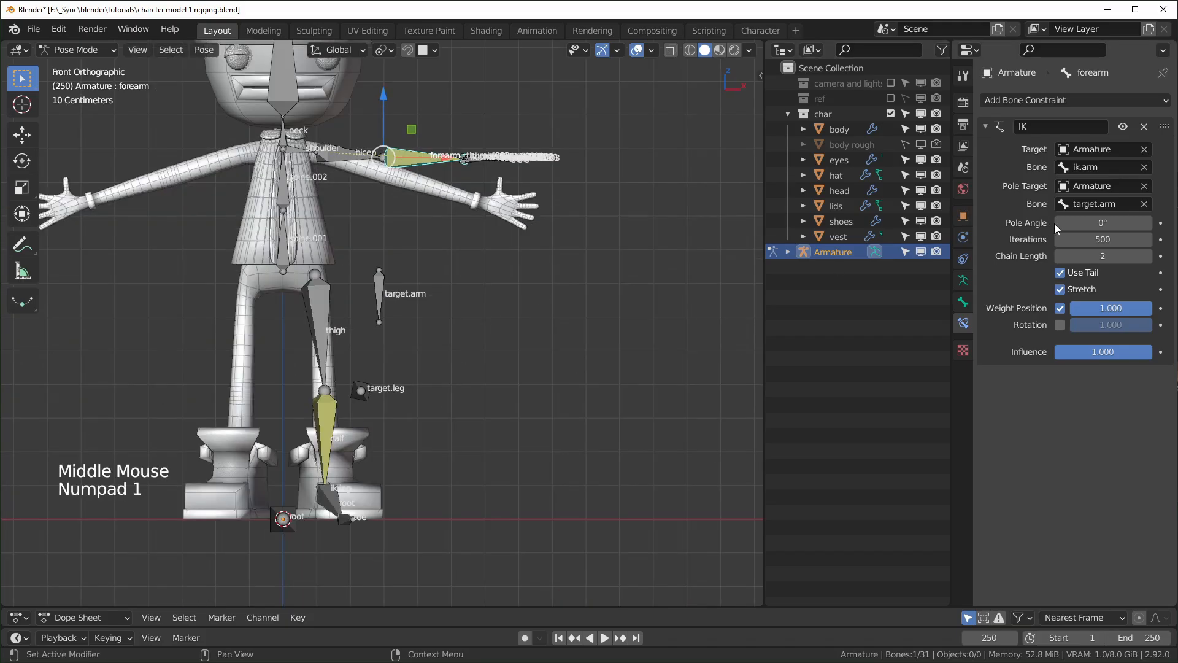
shift+drag(1109, 222, 1057, 222)
click(1108, 221)
text(-9)
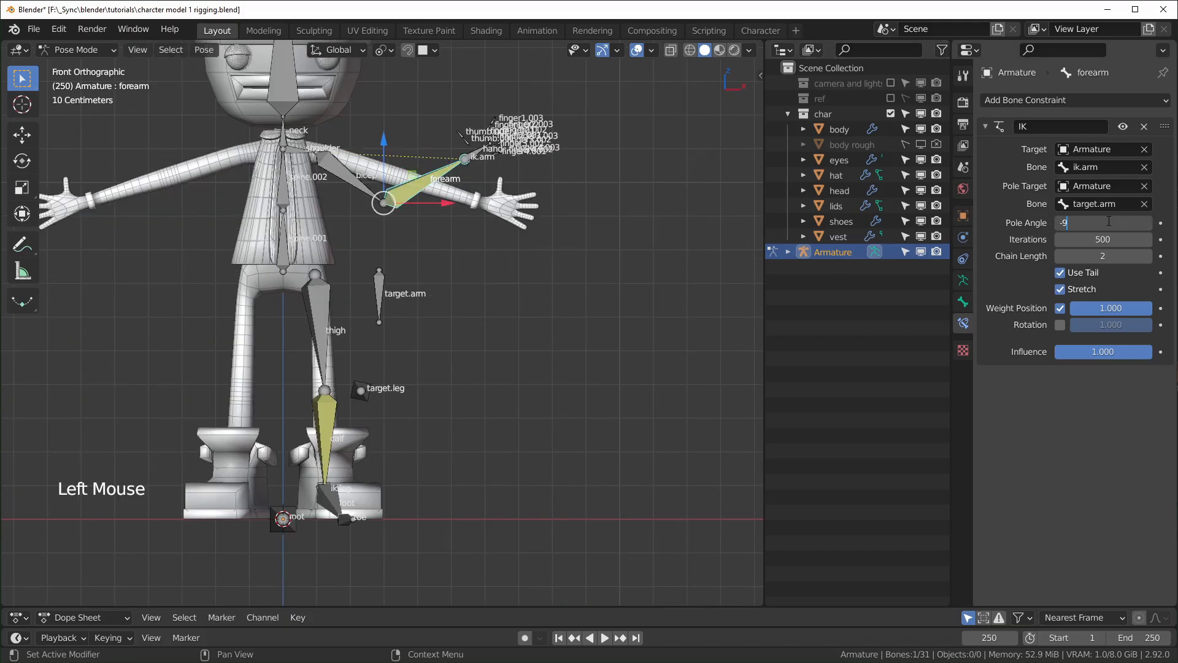
text(0)
key(Return)
- Move the target.arm bone along the Y axis to test its influence on the elbow
middle_drag(384, 264, 300, 325)
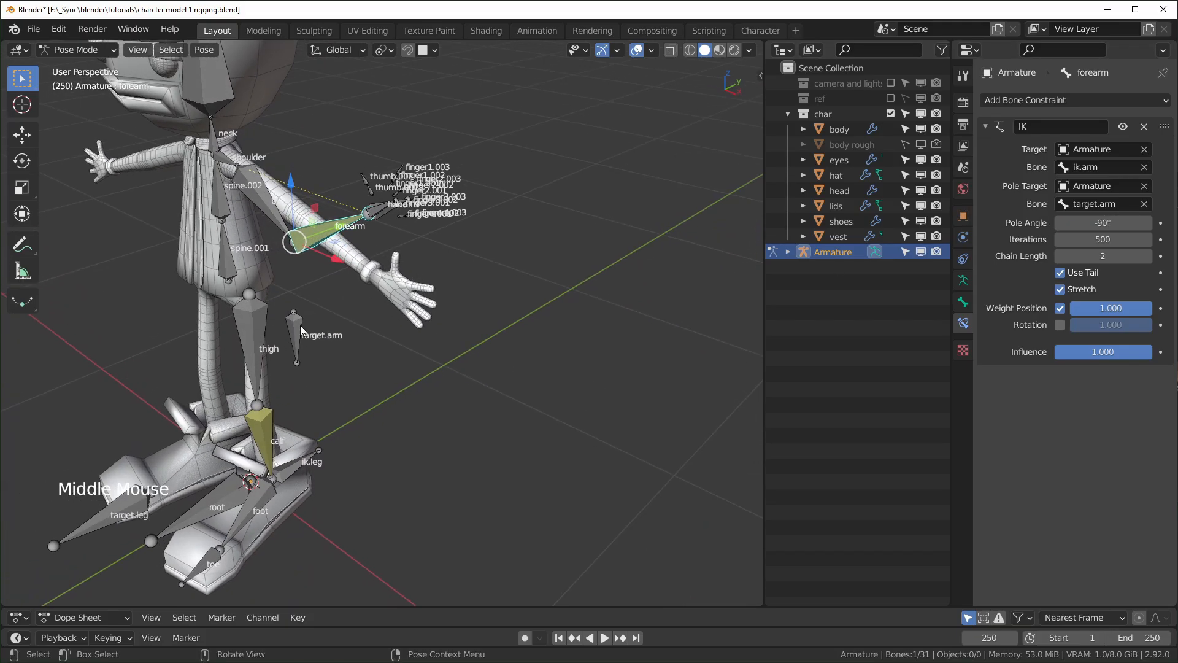
click(299, 326)
drag(337, 292, 454, 209)
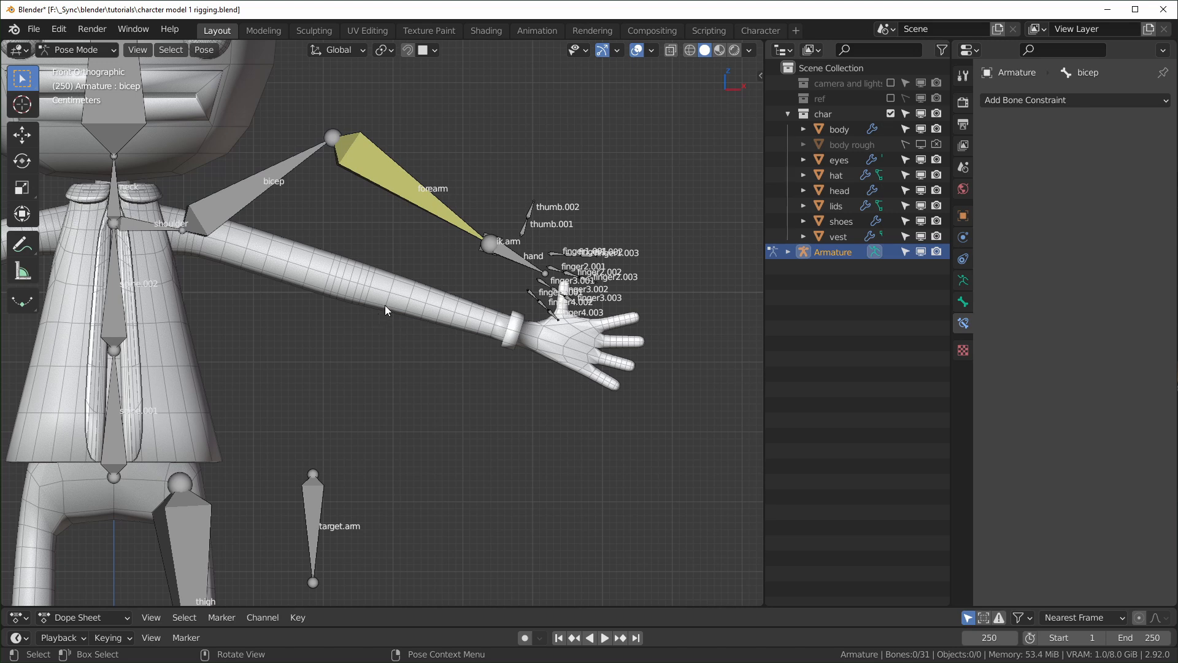
- Change the pole angle of the forearm's IK constraint to about 92.2°
click(408, 184)
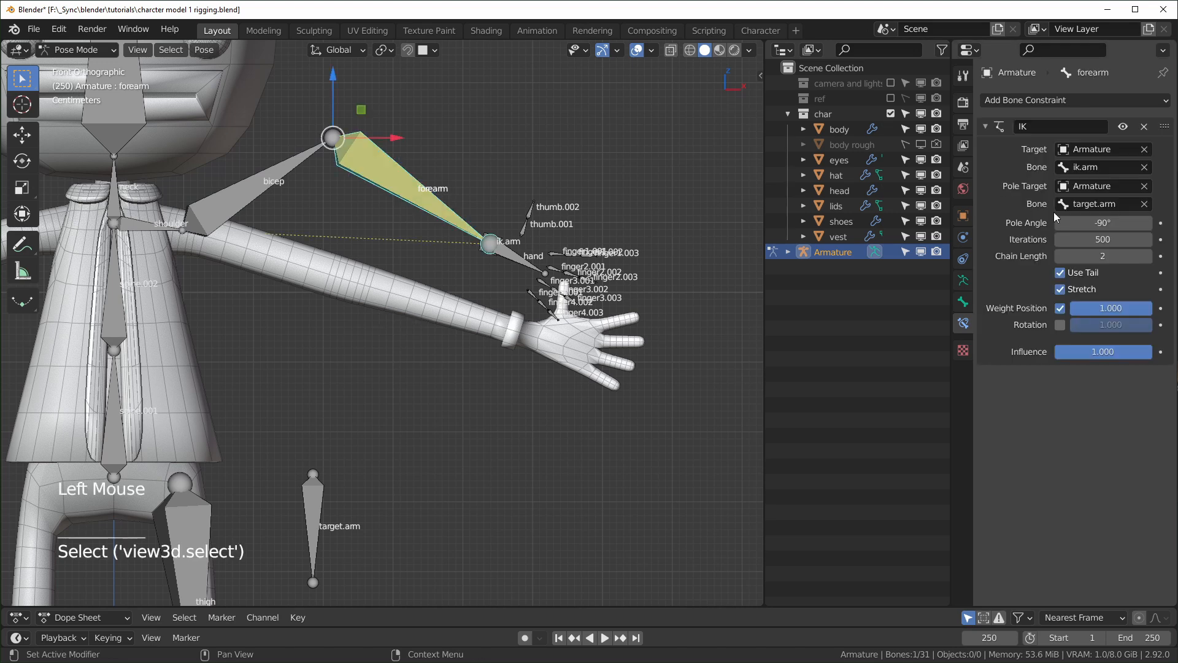
drag(1101, 223, 1166, 223)
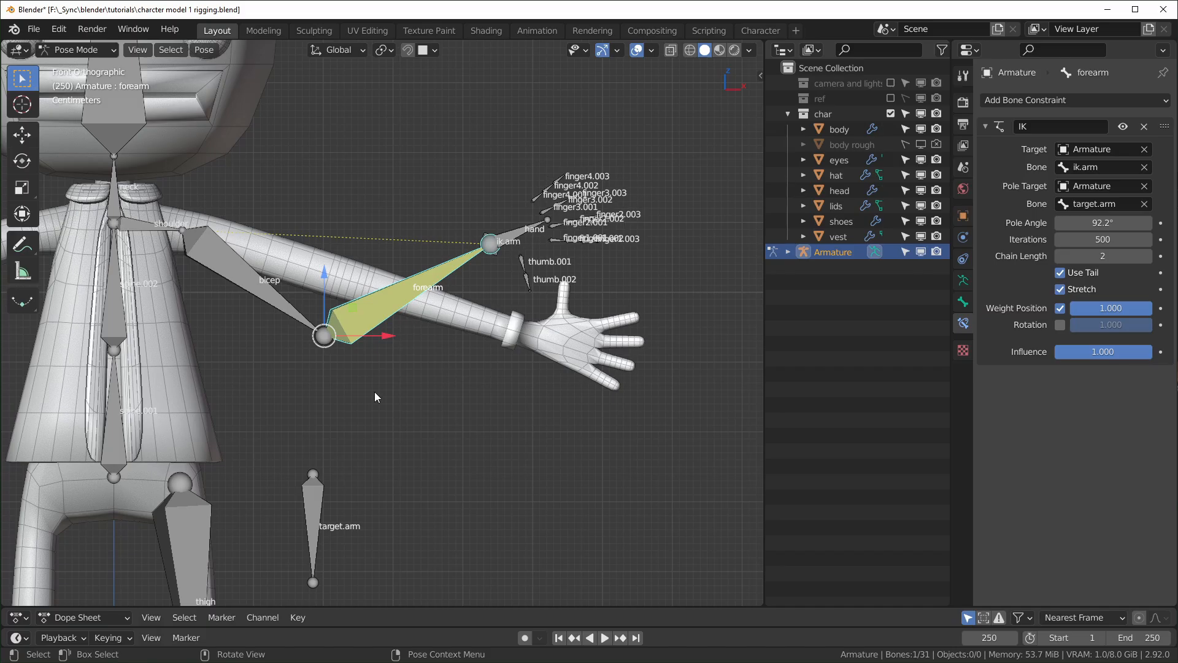
- In Edit Mode, shift the joint between bicep and forearm about -0.004 m in X and -0.013 m in Z, and return to Pose Mode
key(Tab)
scroll(450, 338, up, 1)
click(340, 285)
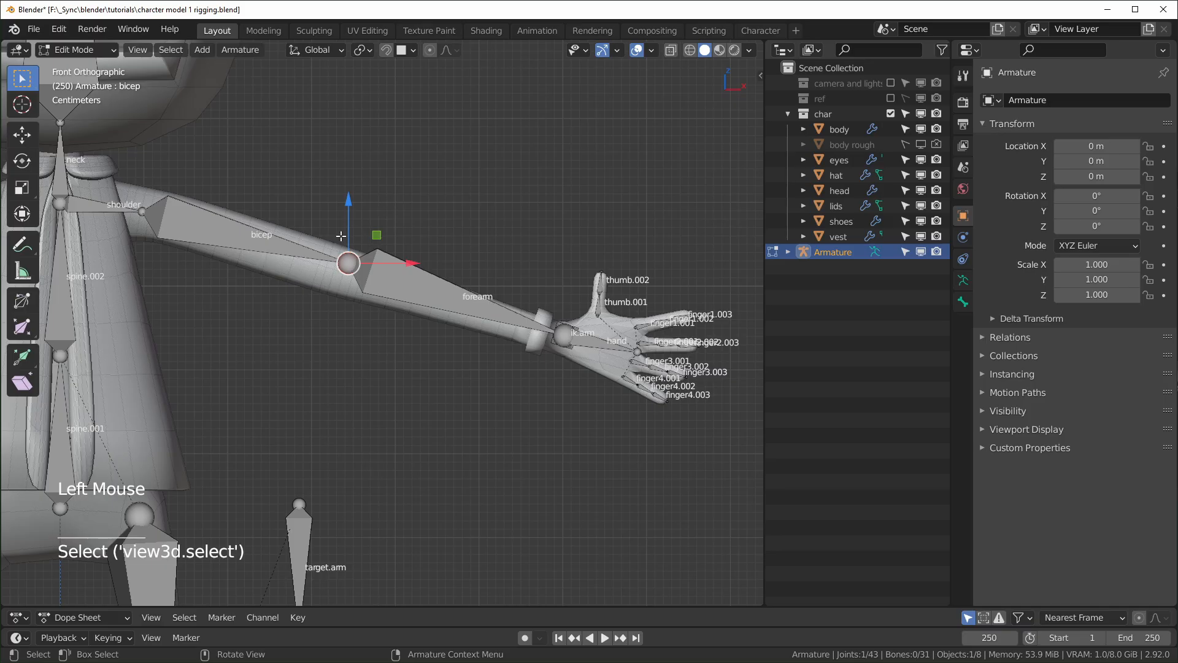
drag(375, 235, 373, 245)
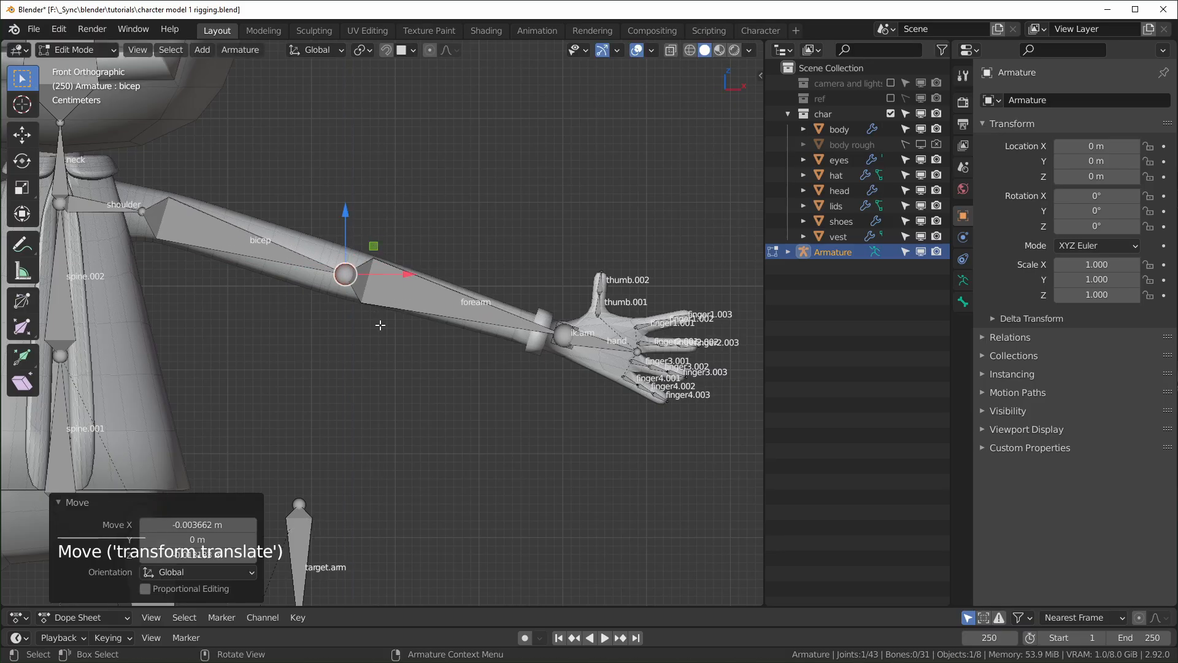
scroll(291, 262, down, 2)
scroll(291, 262, up, 2)
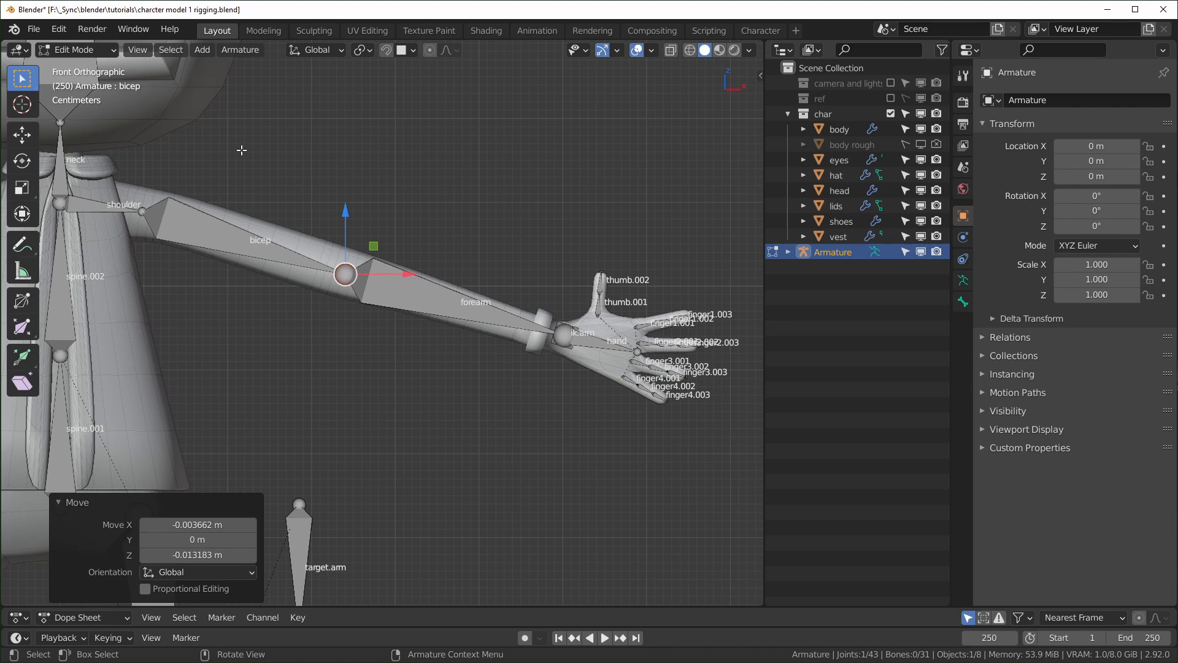
key(Tab)
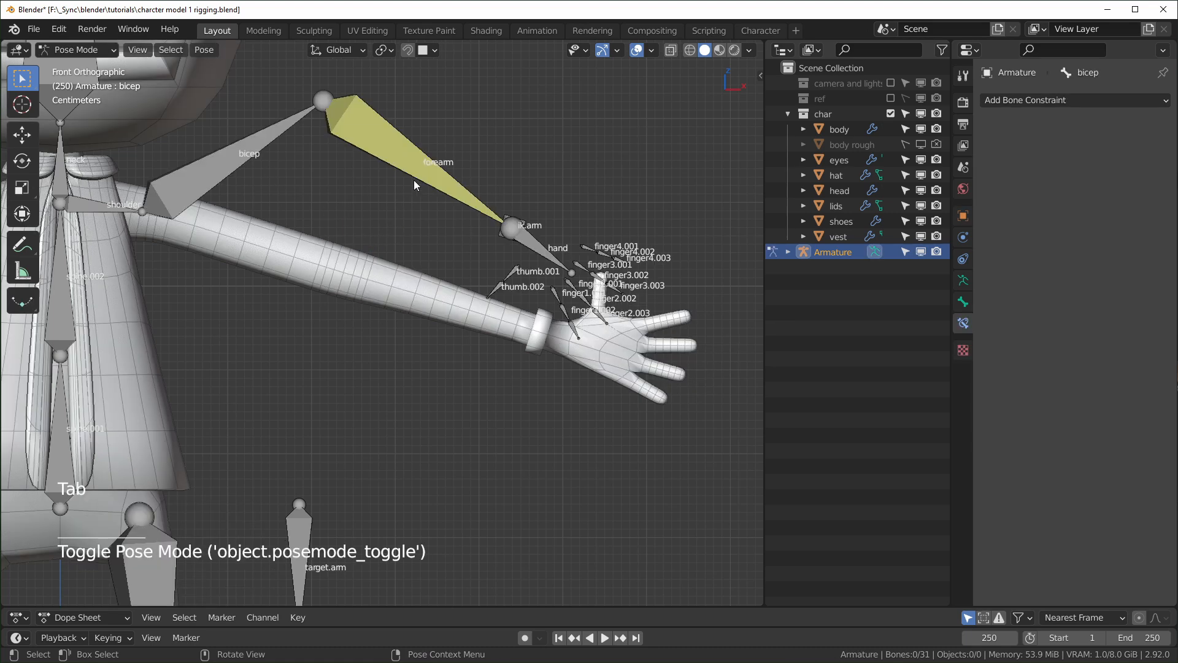
- Set the pole angle of the forearm's IK constraint to -90°
click(491, 212)
double_click(1115, 222)
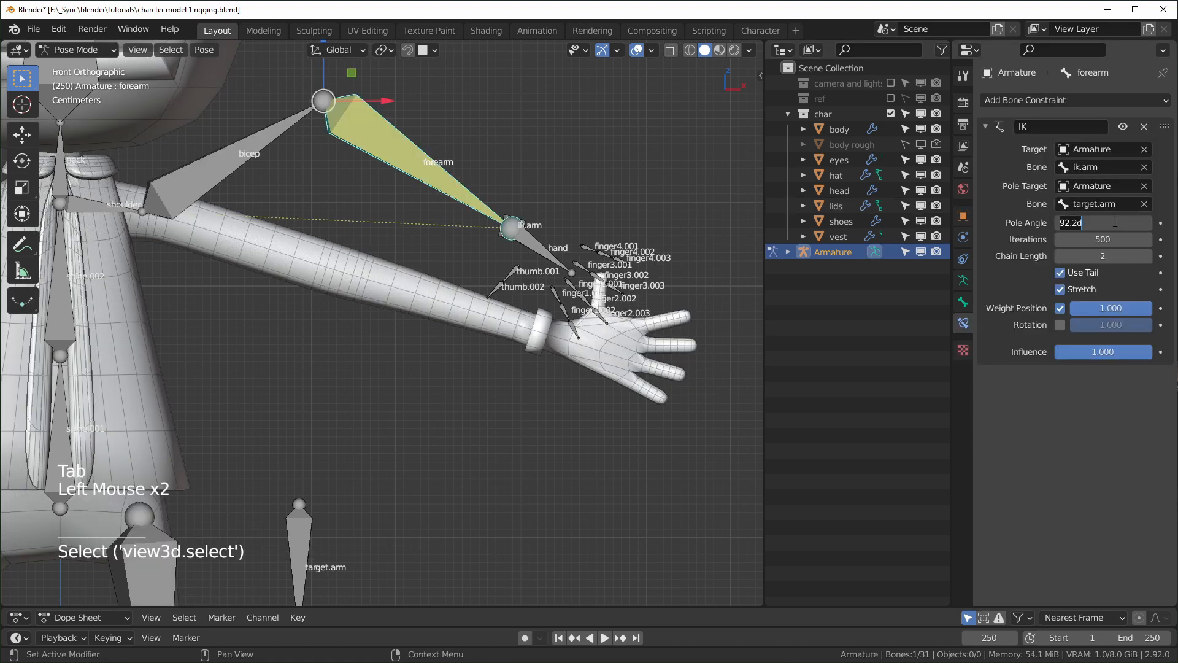
key(BackSpace)
text(-90)
key(Return)
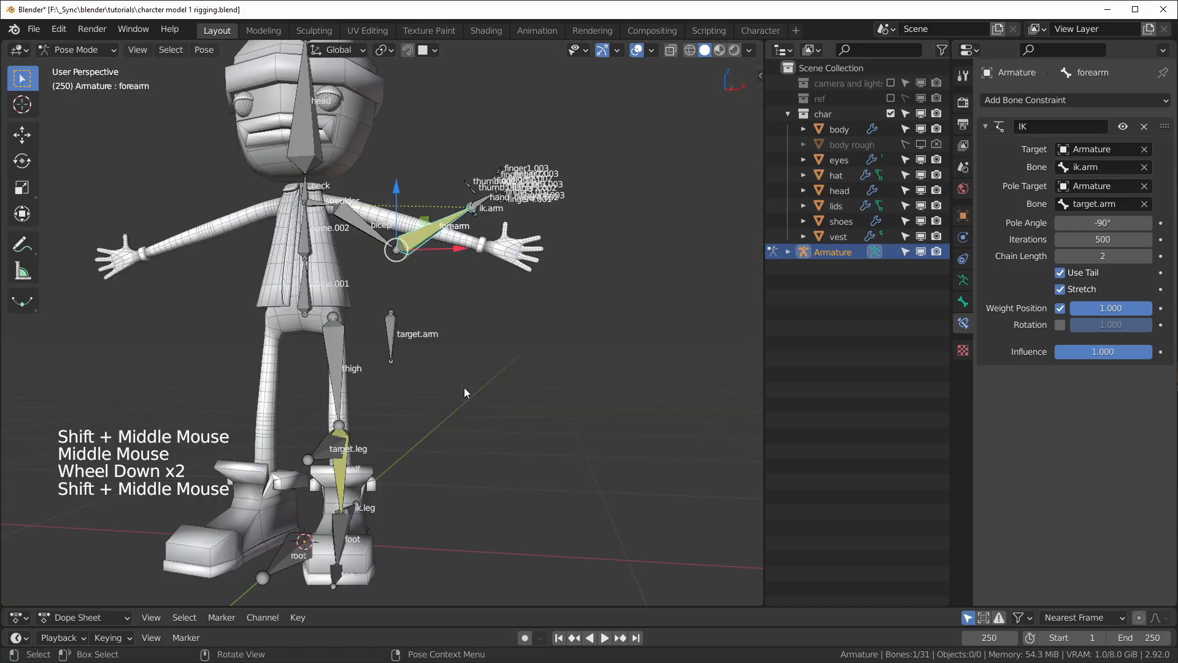
- Clear the pose location, rotation and scale of all the armature's bones
middle_drag(466, 430, 395, 436)
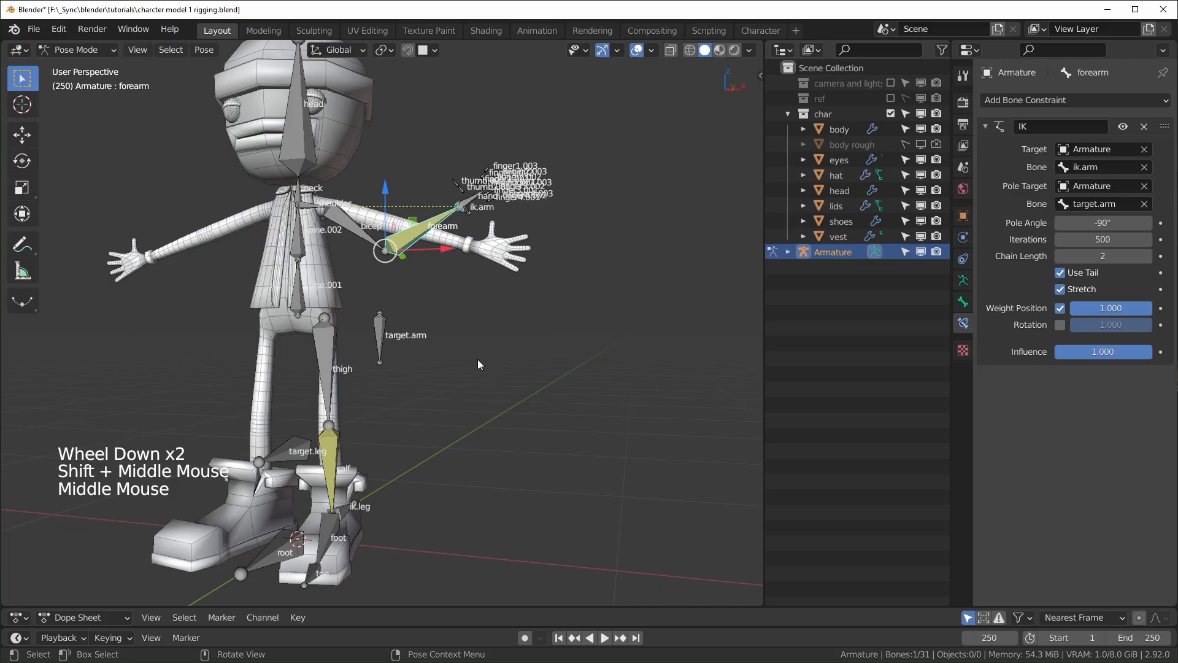
key(a)
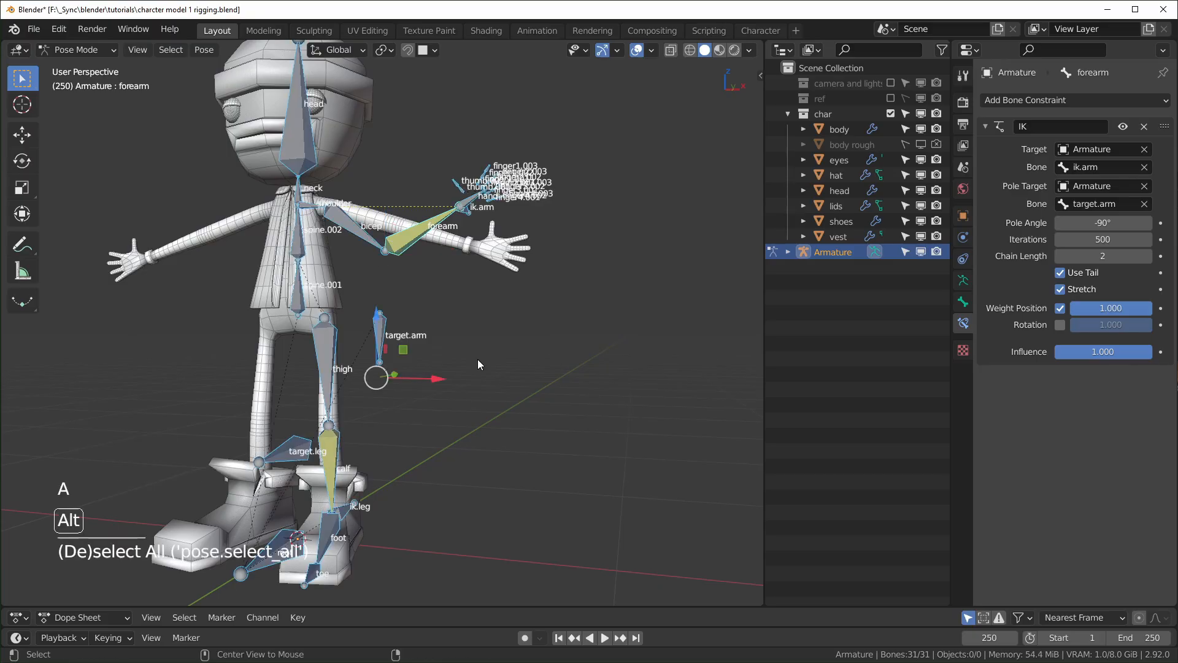
key(alt+g)
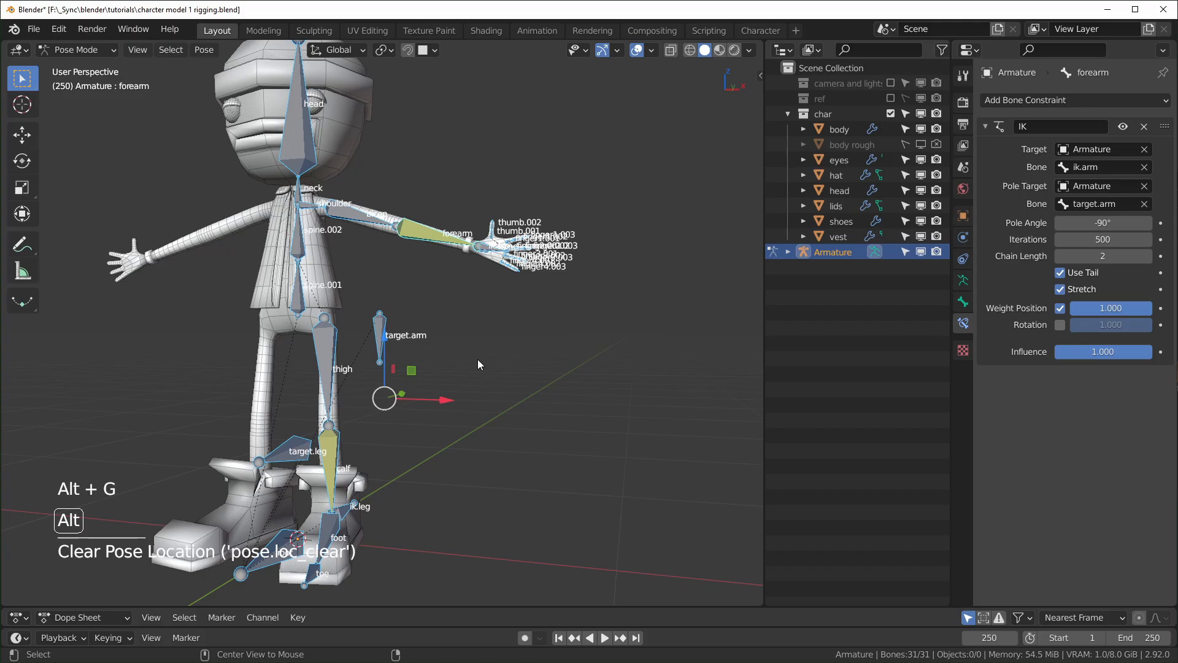
key(alt+r)
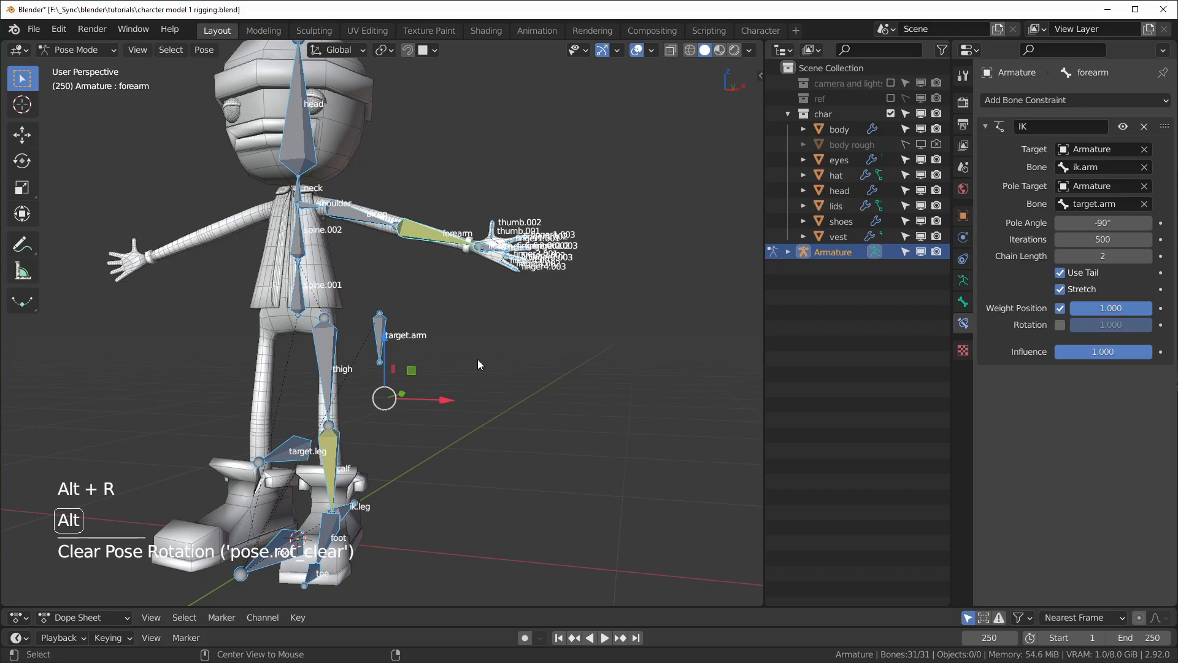
key(alt+s)
- Rotate the foot bone about the global Z axis to test whether target.leg and the knee follow it
scroll(491, 389, down, 2)
middle_drag(498, 405, 546, 420)
scroll(454, 417, up, 1)
shift+middle_drag(443, 424, 443, 374)
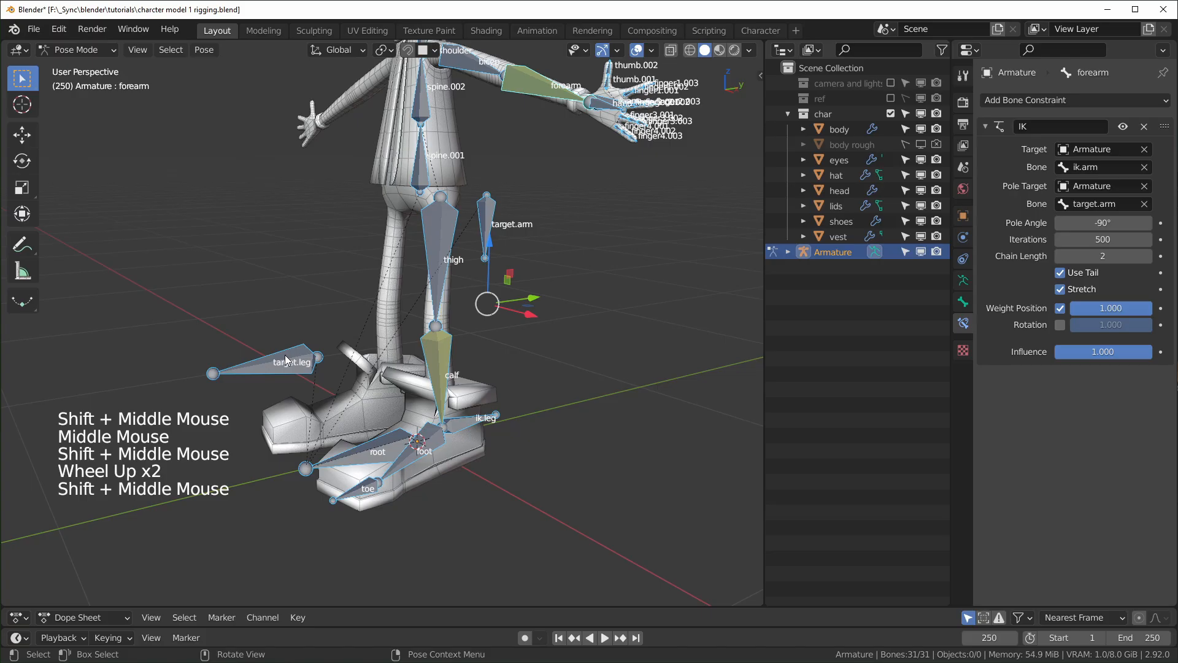
click(422, 448)
mouse_move(430, 462)
middle_down()
mouse_move(484, 495)
mouse_move(413, 449)
middle_up()
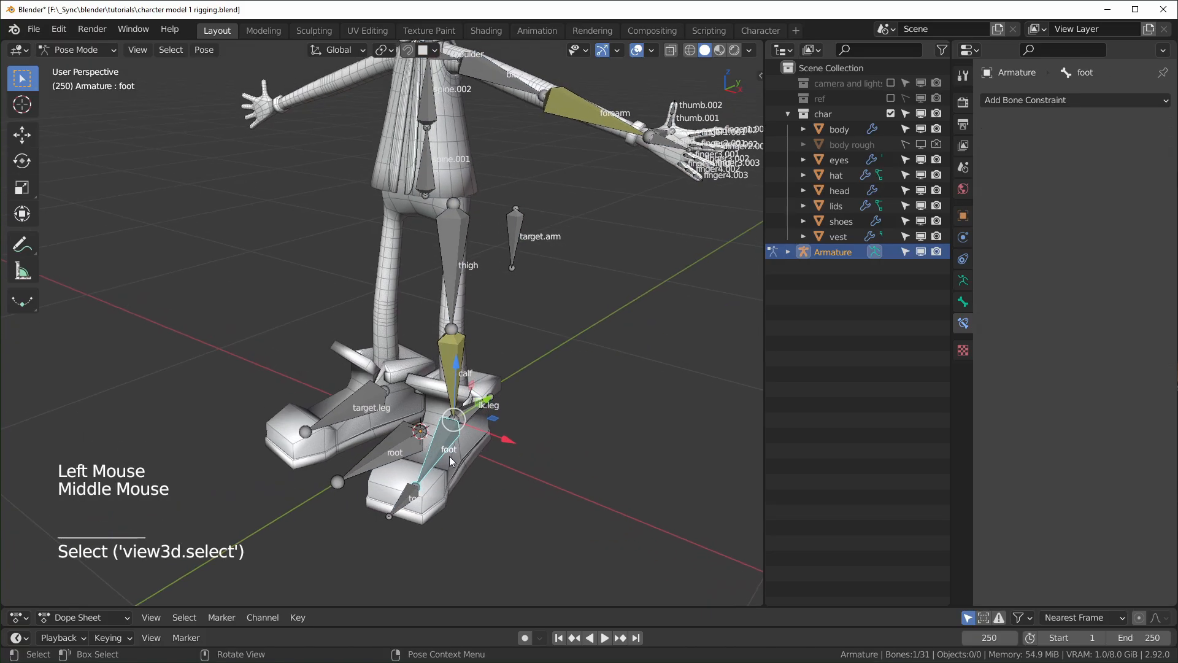
key(r)
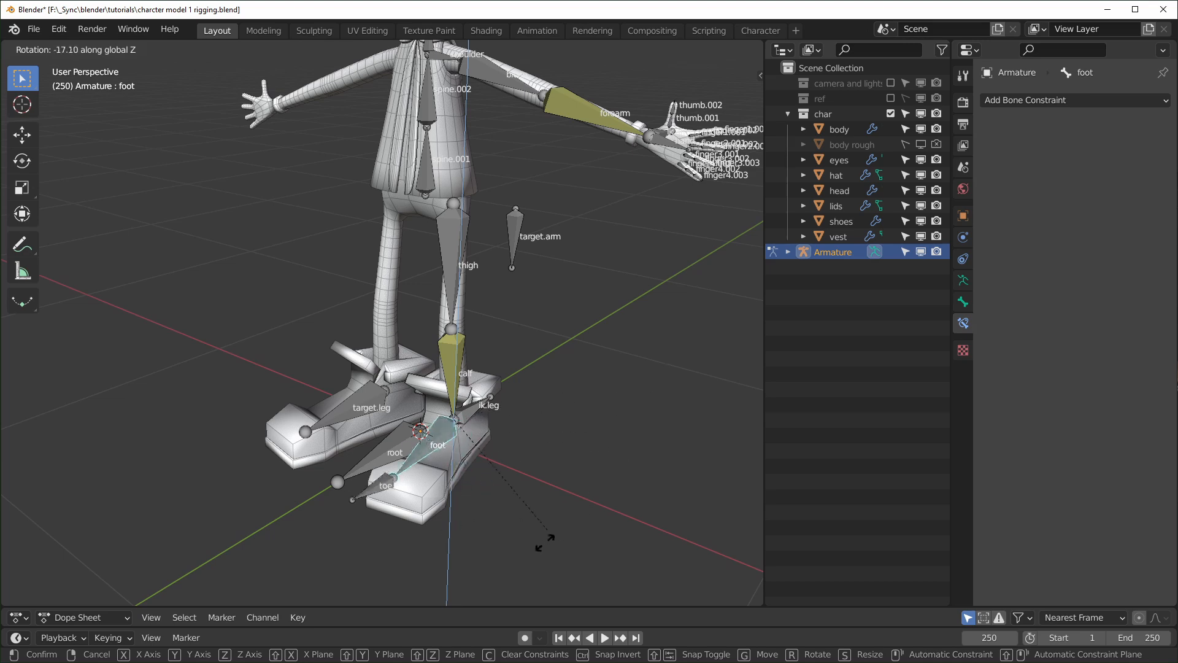
click(573, 522)
middle_drag(573, 521, 440, 540)
- In Edit Mode, parent target.leg to the foot bone with Keep Offset, and return to Pose Mode
key(Tab)
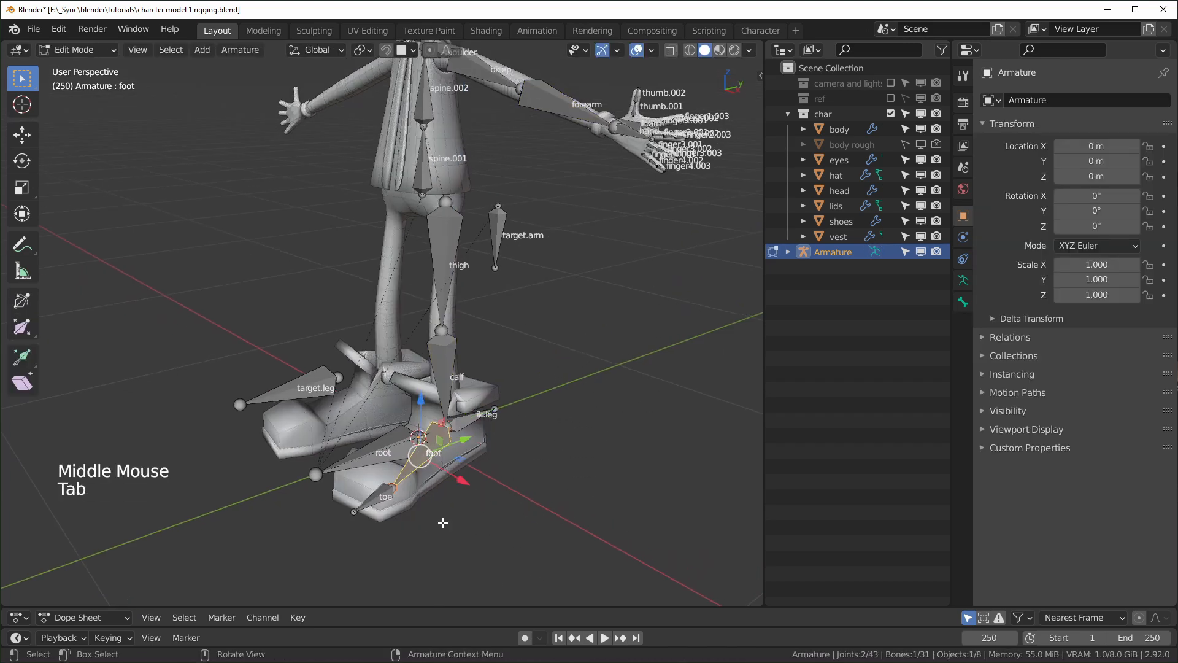
click(277, 344)
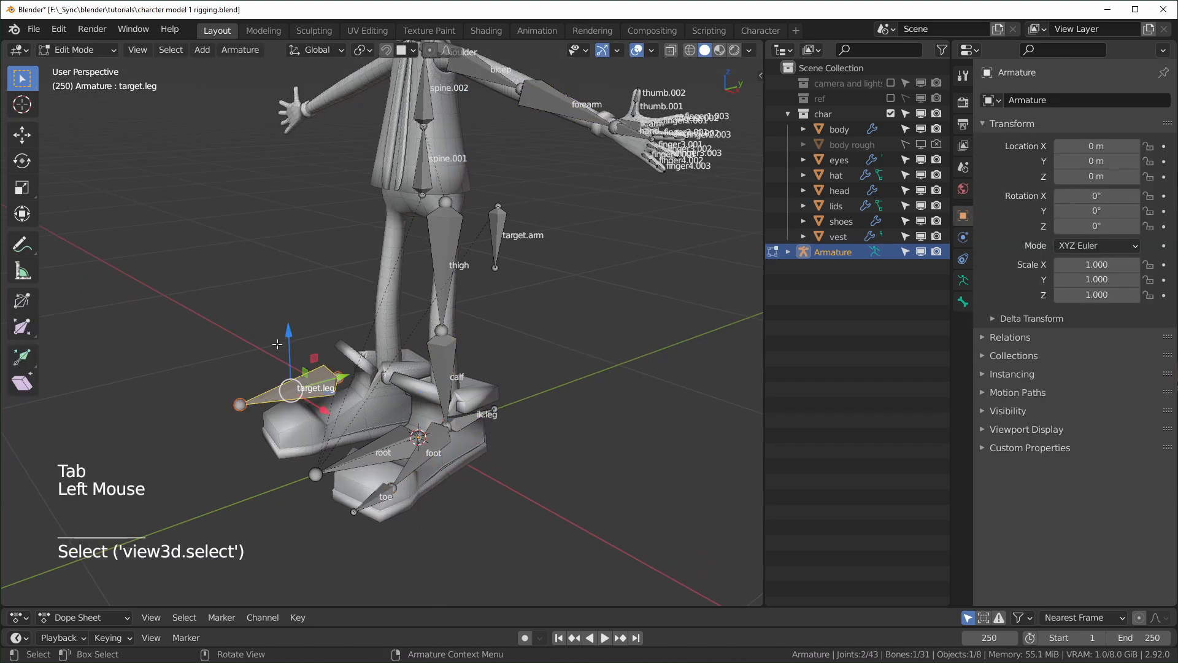
shift+click(426, 460)
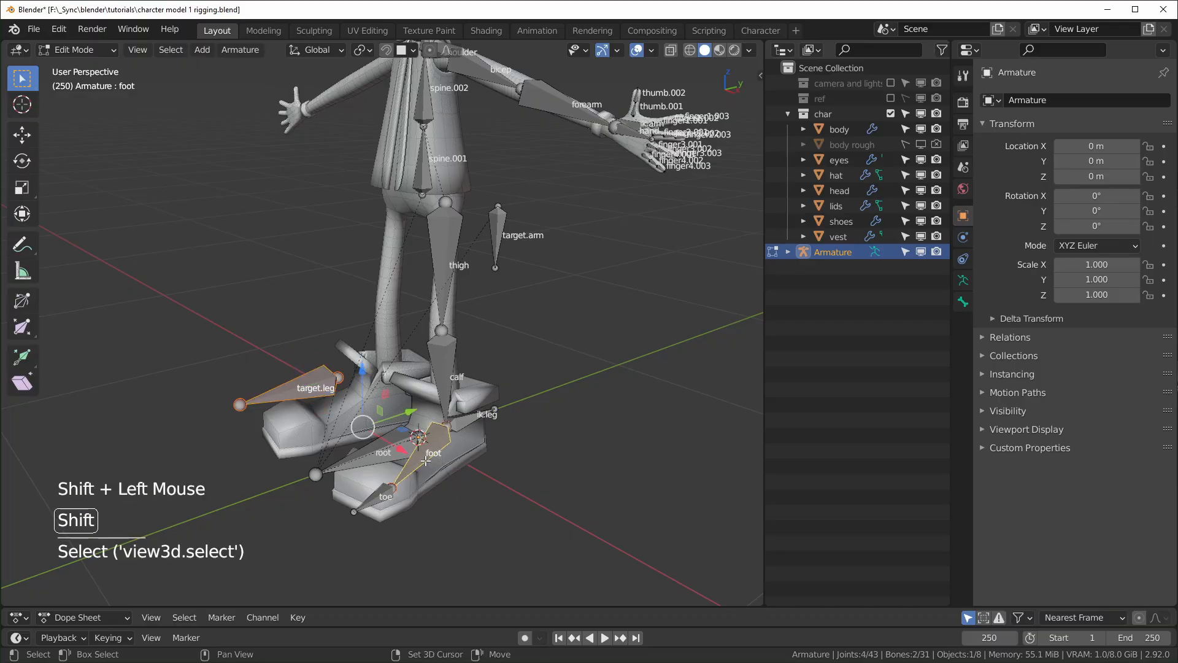
key(ctrl+p)
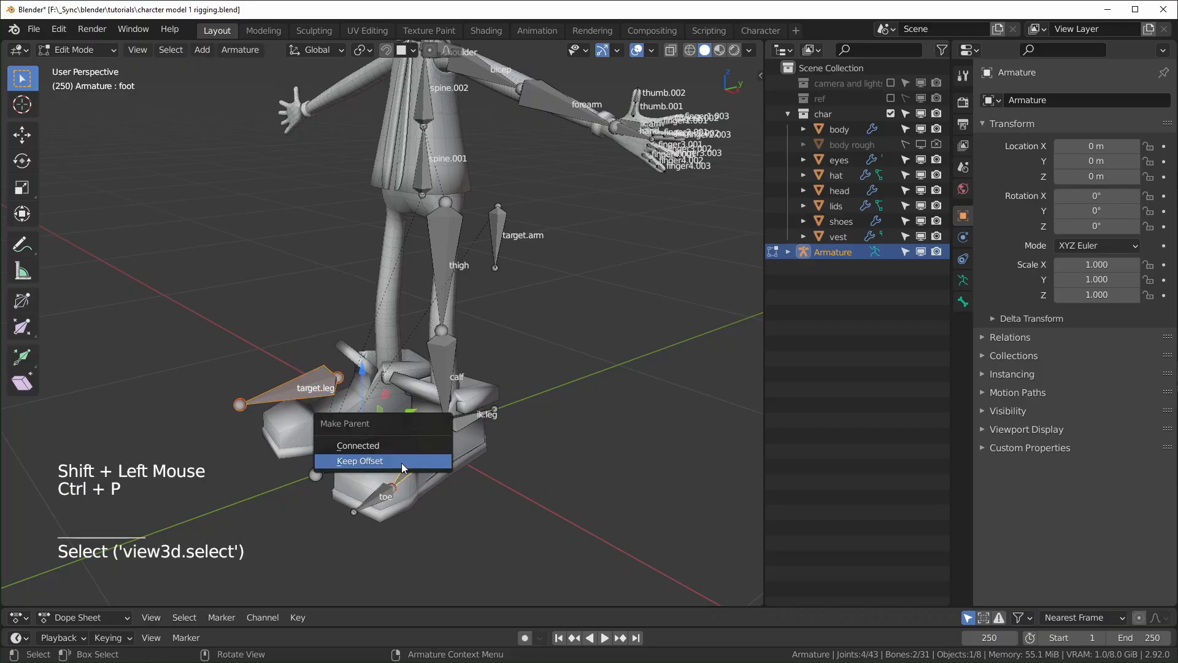
click(404, 462)
middle_drag(429, 503, 501, 570)
key(Tab)
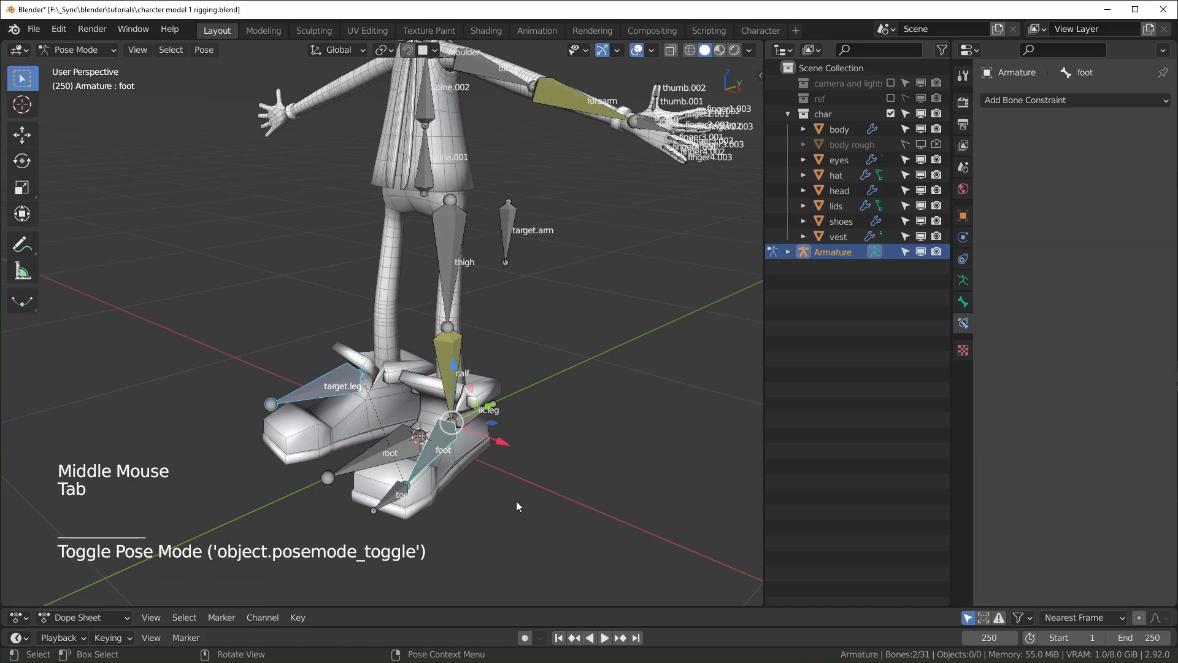
- Test the new target.leg parenting by rotating the foot bone about the global Z axis, and cancel the rotation
middle_drag(516, 501, 525, 500)
click(452, 437)
key(r)
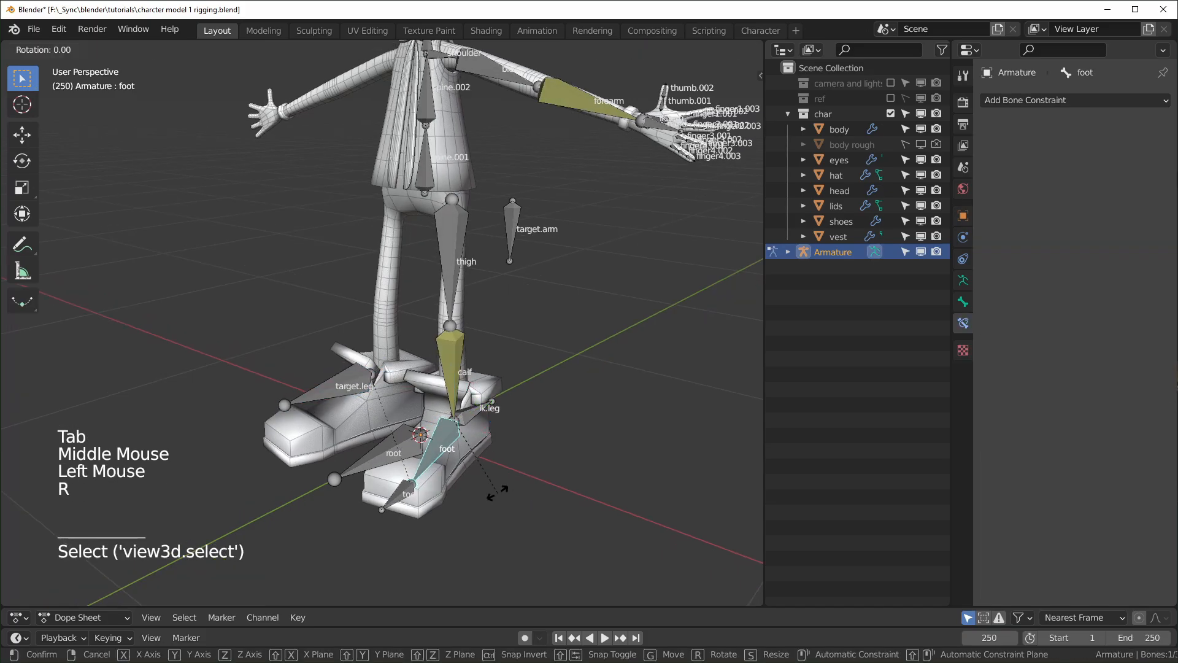
key(z)
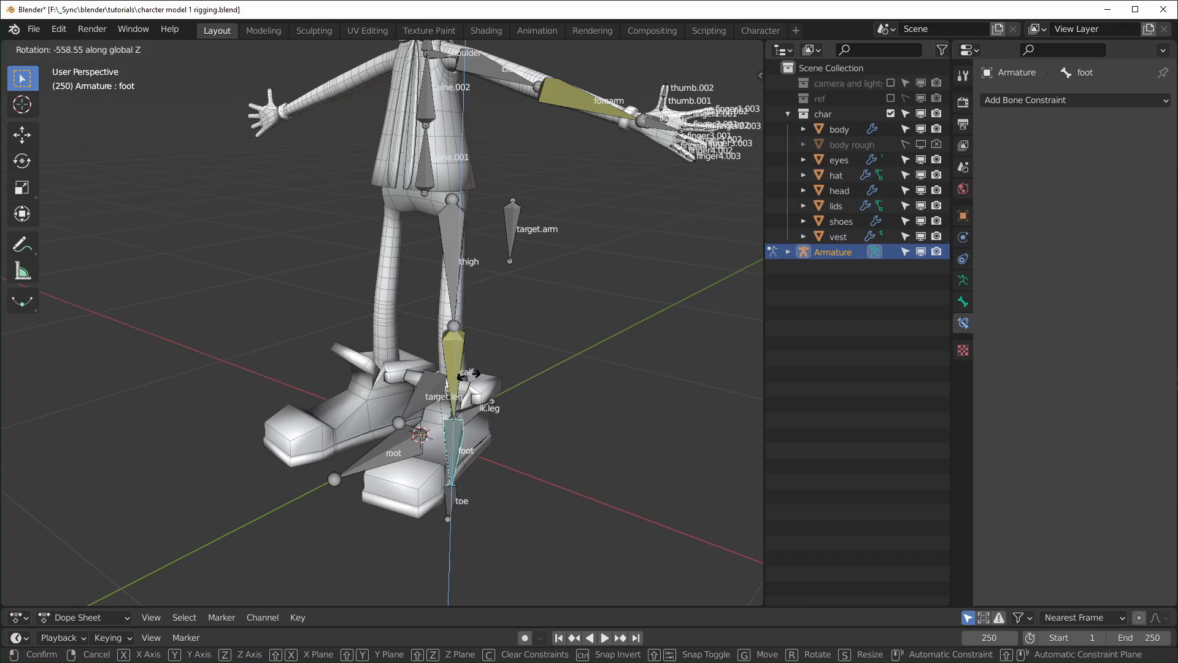
right_click(462, 375)
- Disable Inherit Rotation in the foot bone's relations
middle_drag(552, 443, 508, 432)
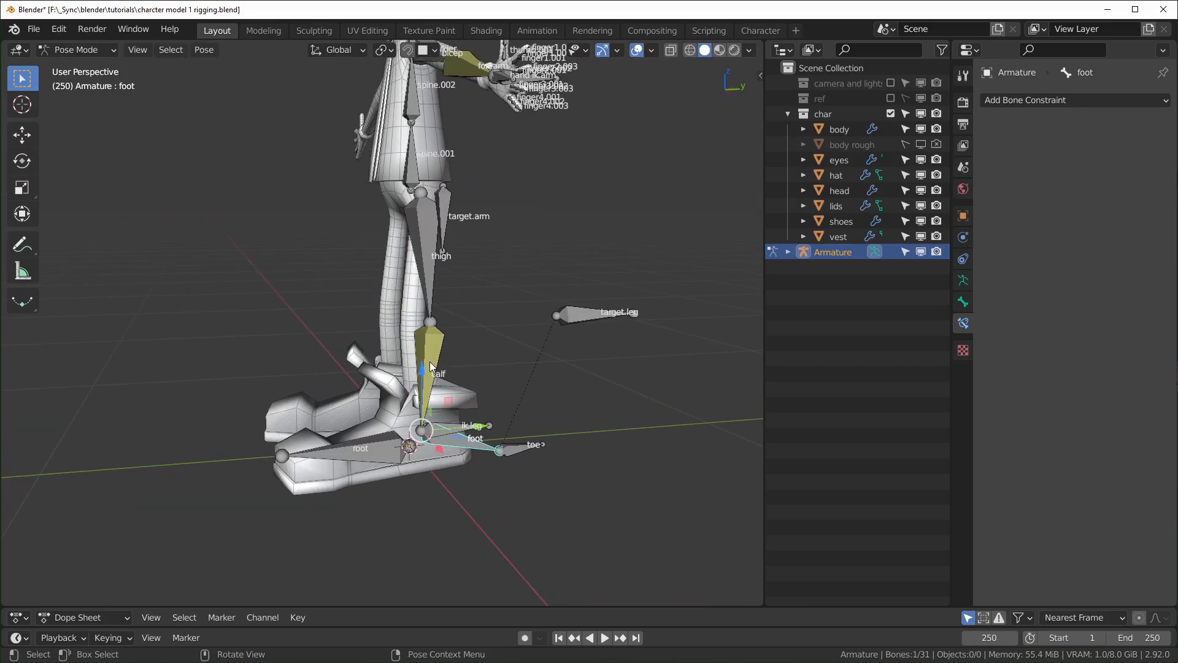
middle_drag(430, 362, 488, 366)
click(470, 430)
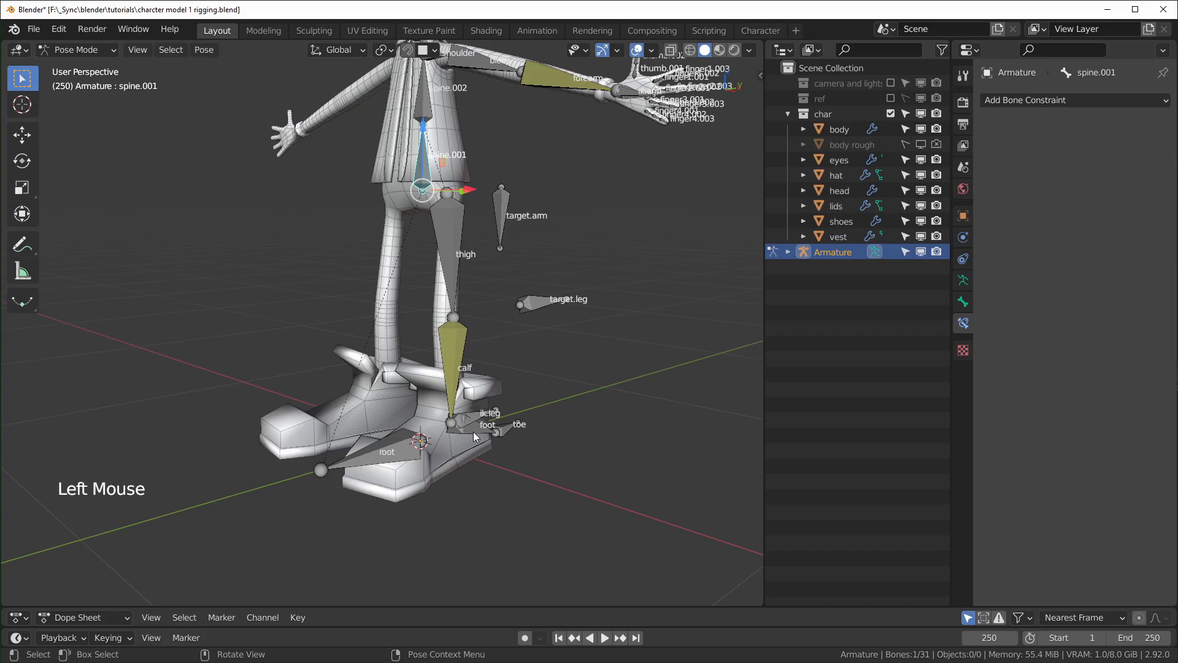
click(473, 432)
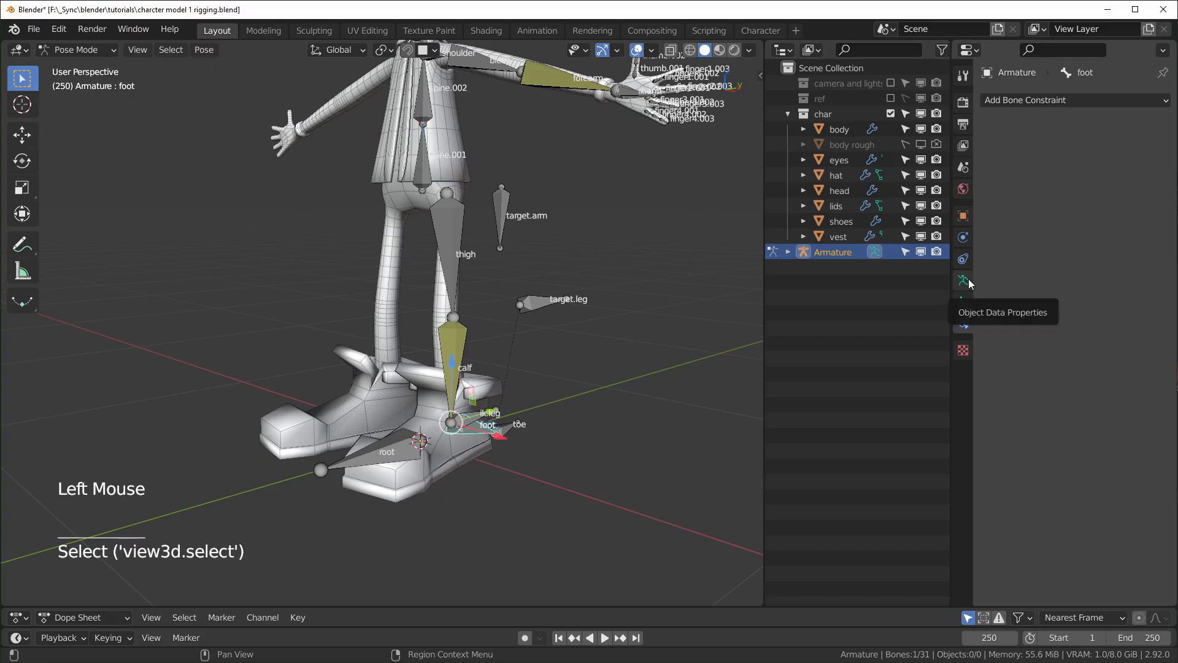
click(965, 300)
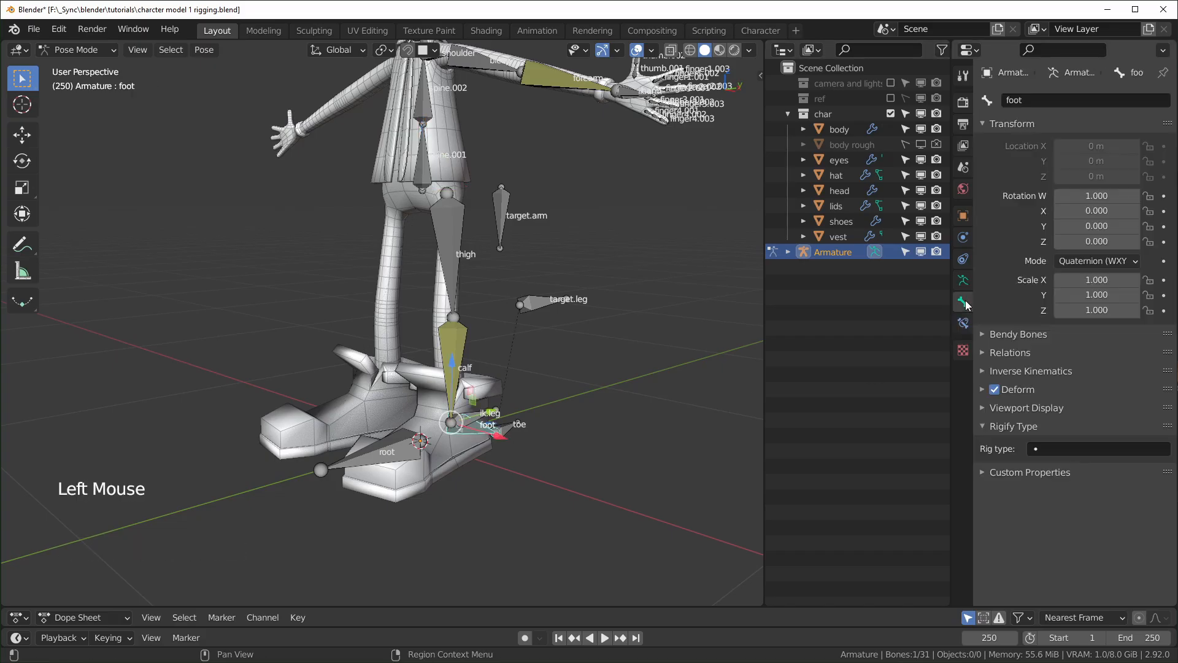
click(984, 352)
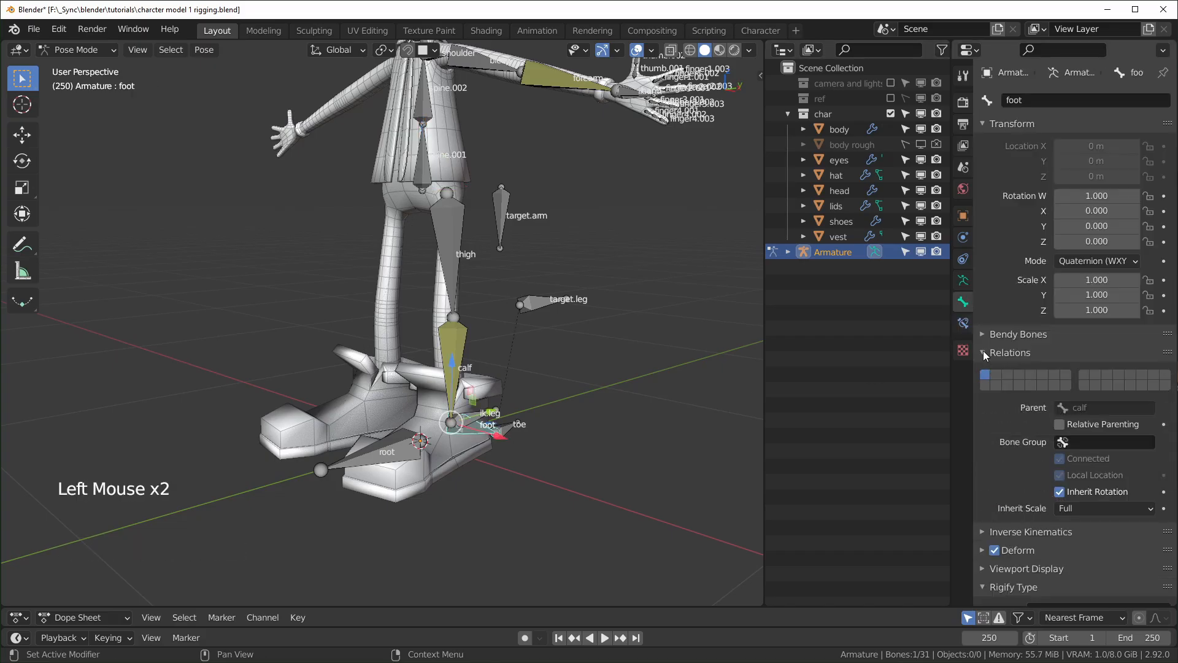
click(1060, 491)
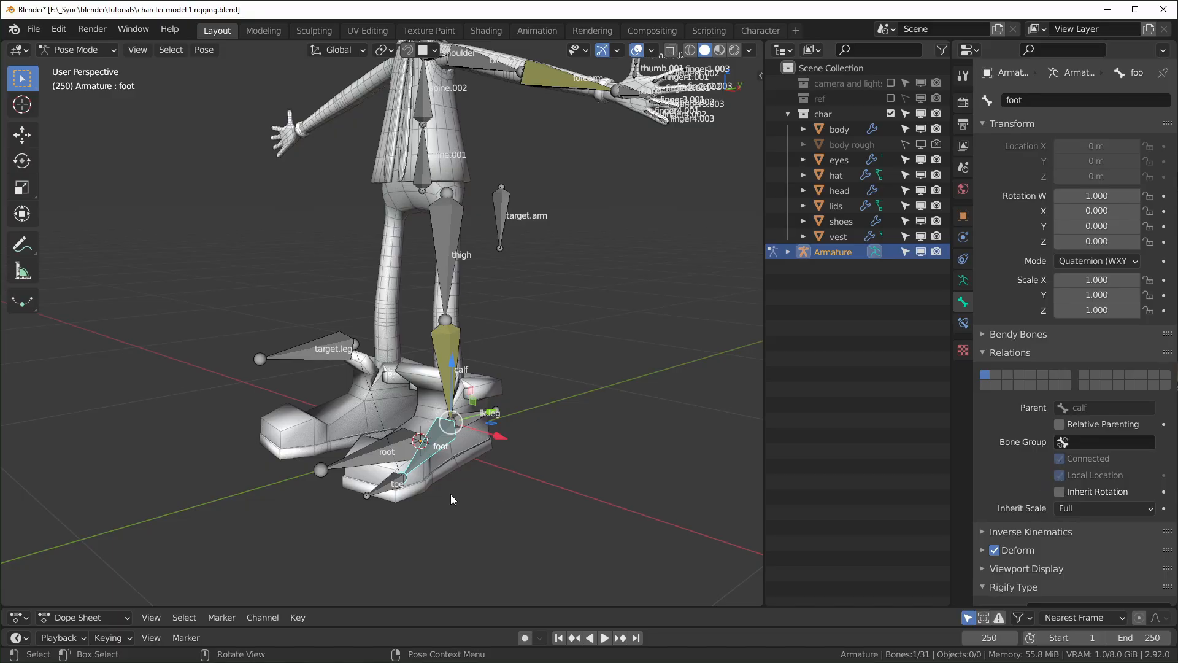
- Move the spine.001 bone down about 0.16 m to test how the leg and foot respond
middle_drag(450, 494, 439, 185)
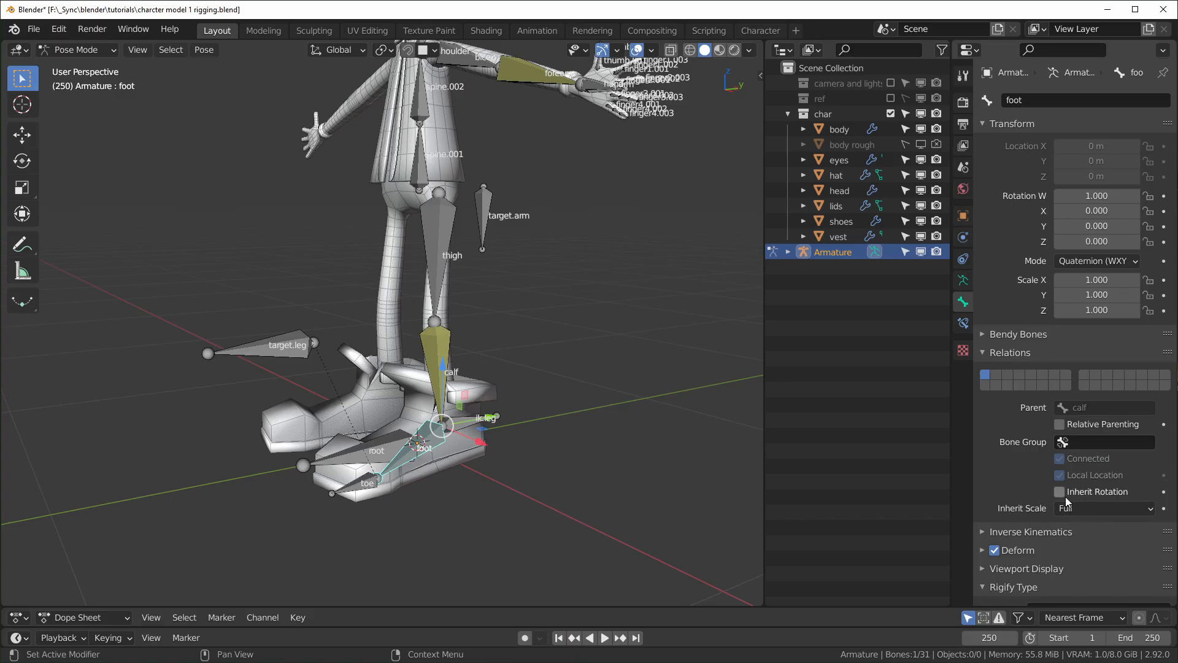
middle_drag(437, 289, 446, 286)
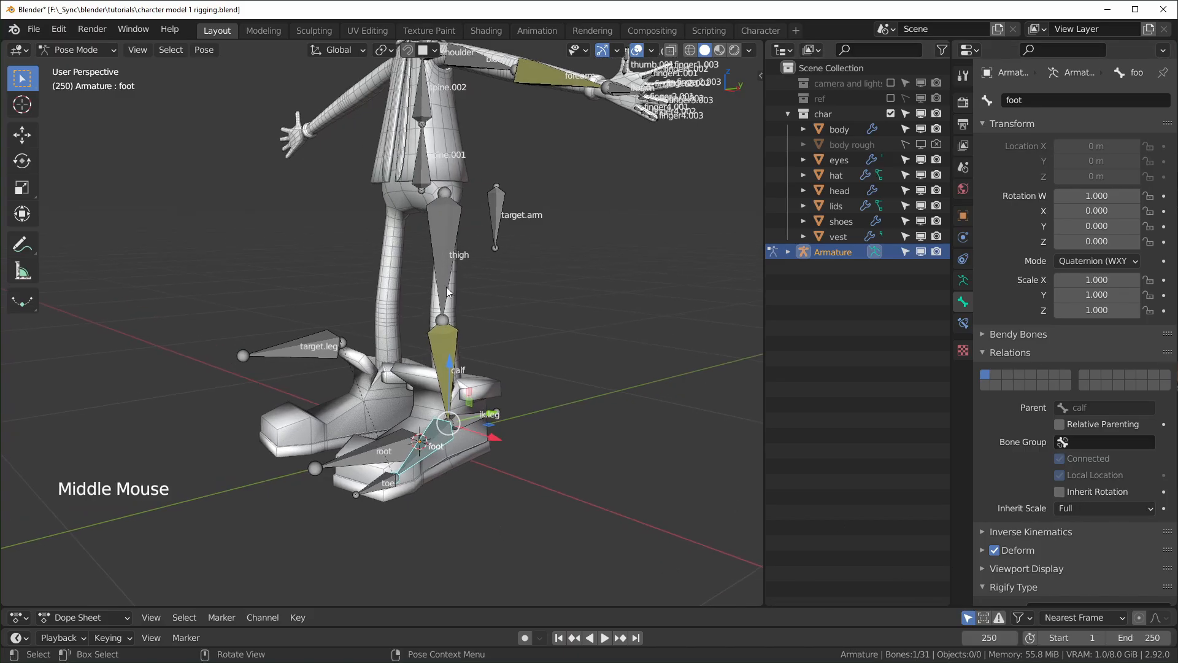
click(426, 170)
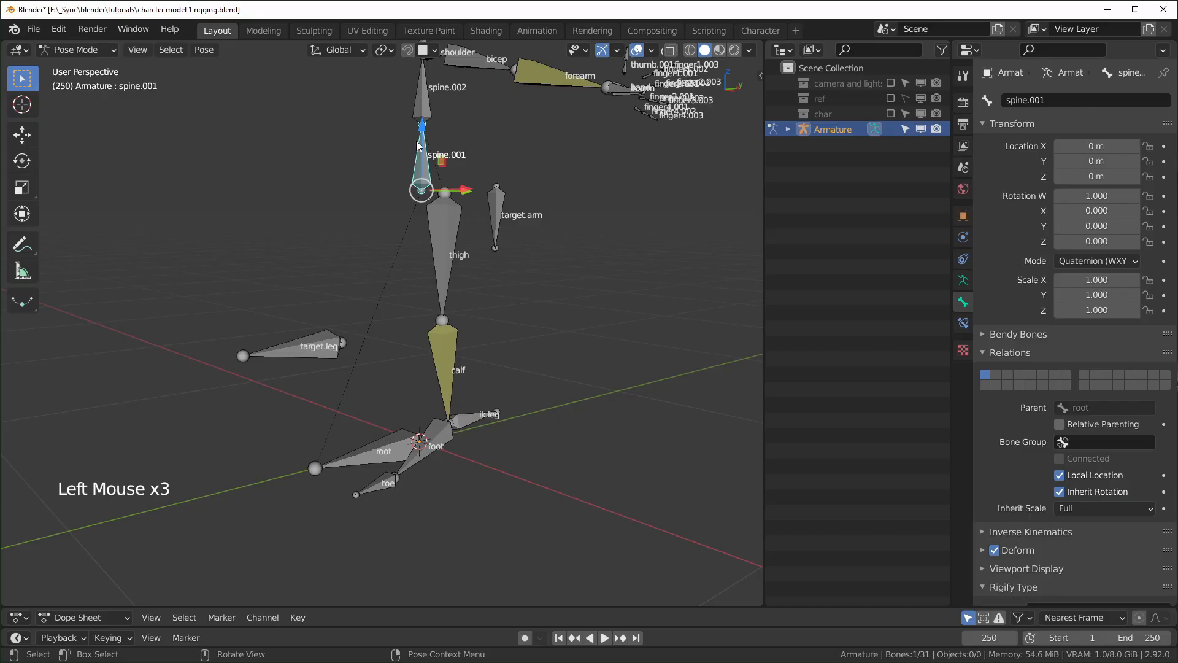
drag(424, 132, 422, 186)
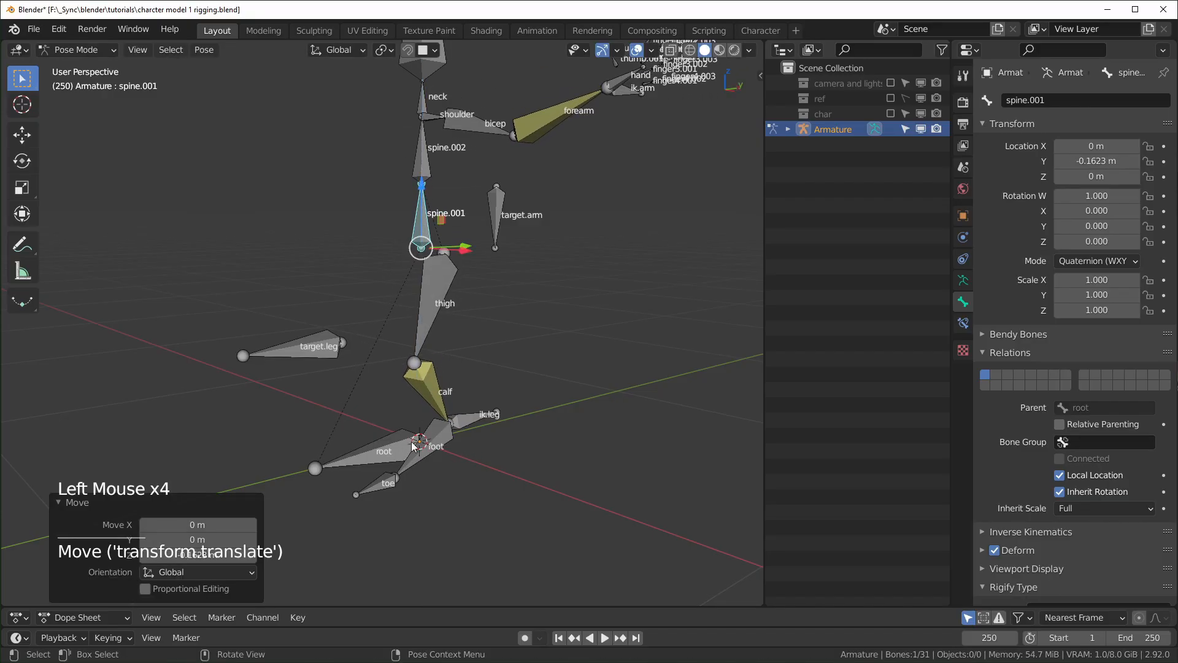
- Re-enable Inherit Rotation for the foot bone and try lowering spine.001 further for comparison, cancelling the move
click(439, 446)
click(1062, 492)
drag(422, 188, 485, 196)
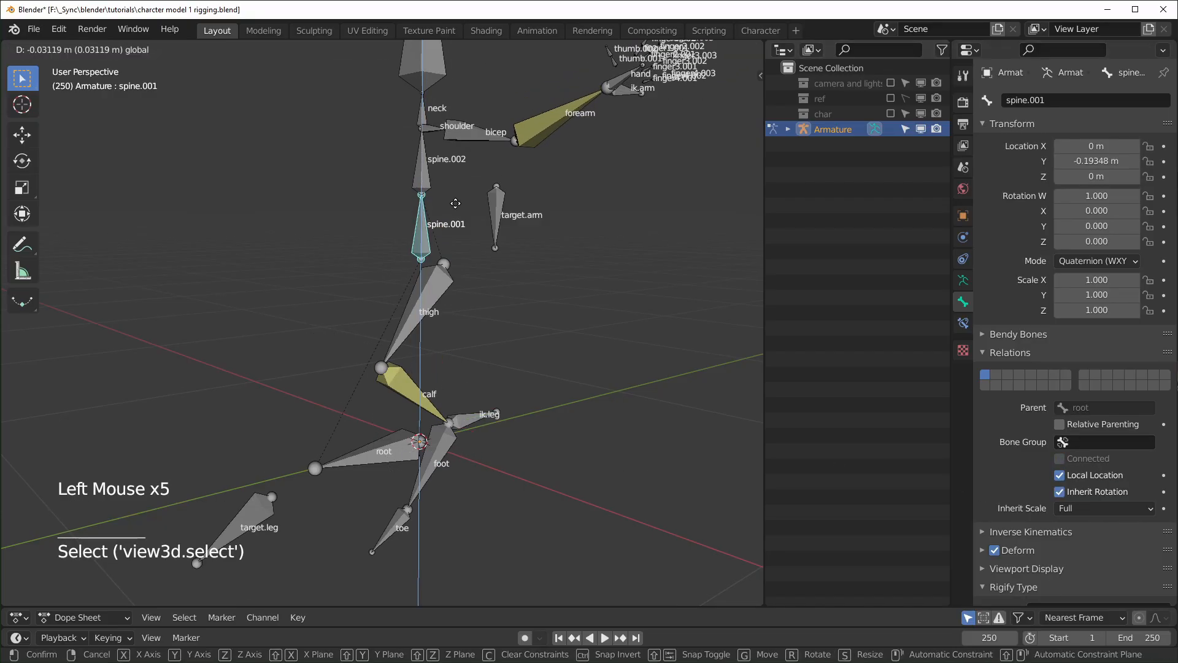
right_click(485, 196)
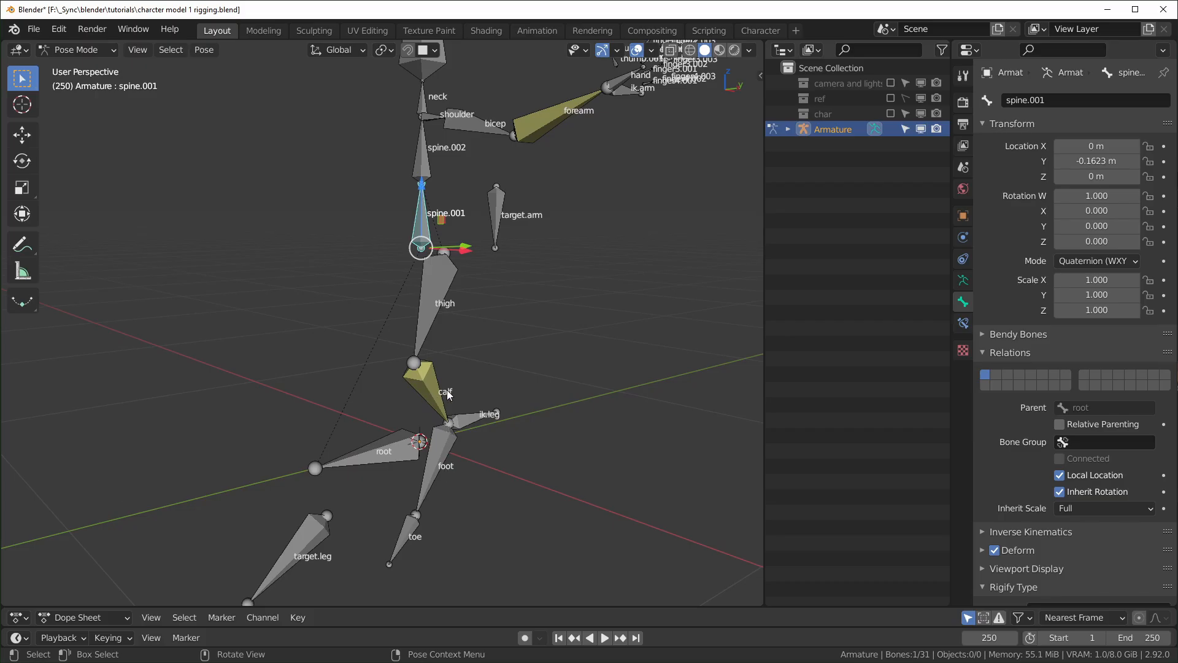
- With the leg bent and Inherit Rotation off, rotate the foot bone about Z to test the knee's direction
middle_drag(503, 457, 440, 453)
click(442, 452)
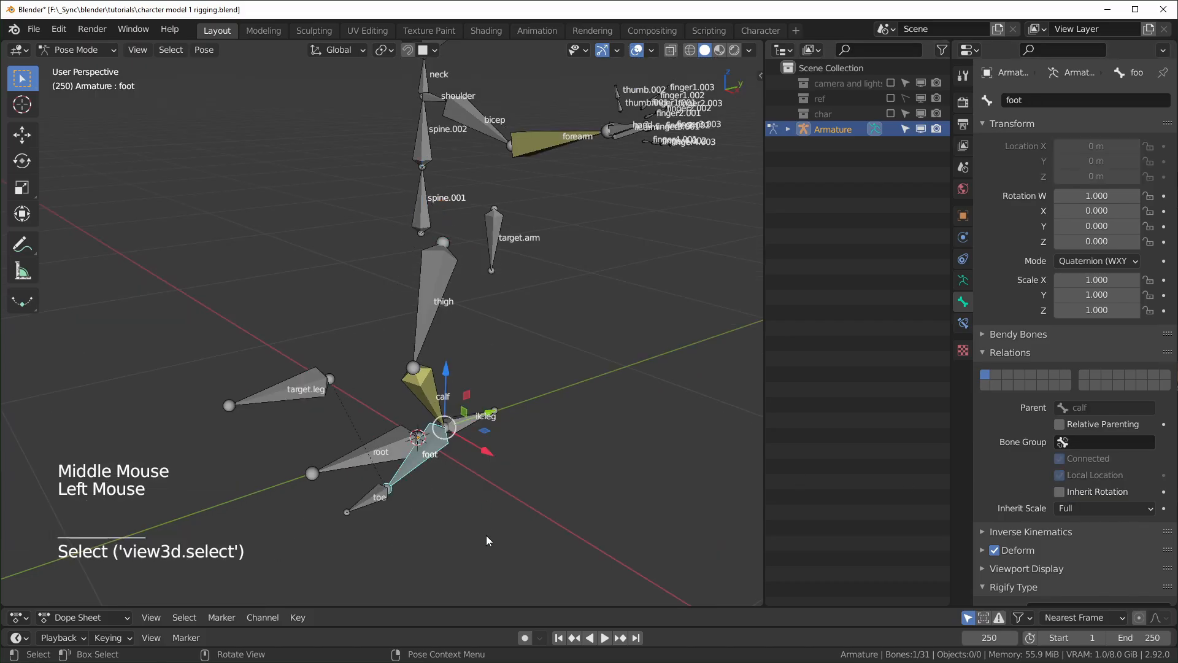
key(r)
key(z)
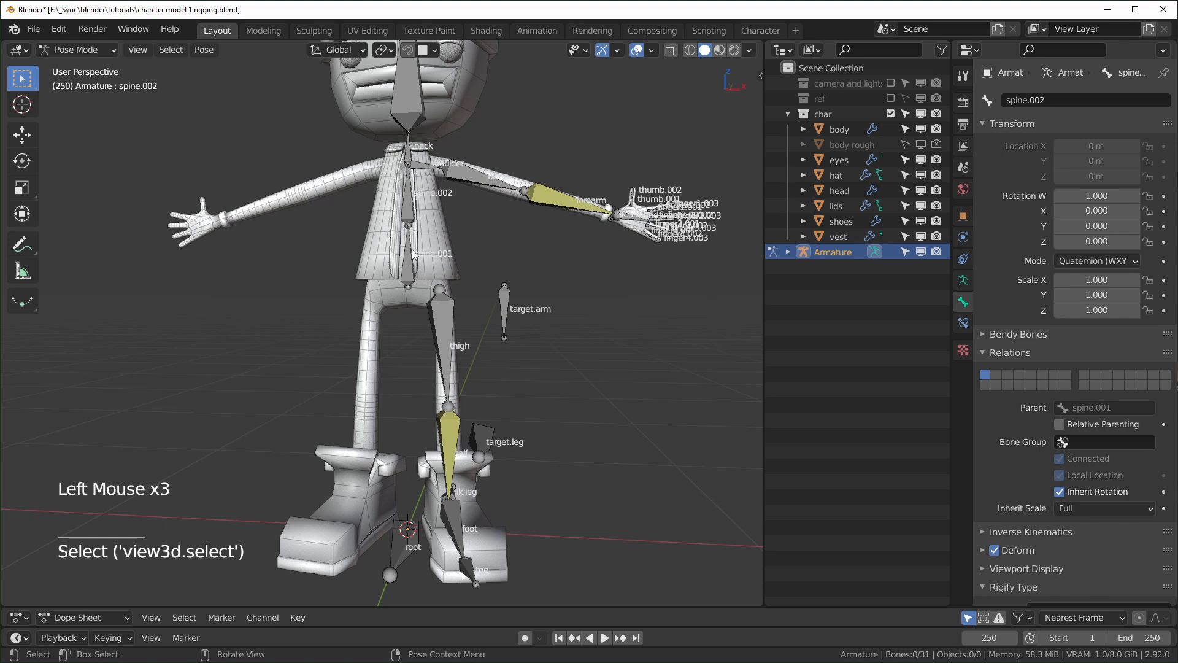
- Disable Inherit Rotation for spine.002, test it by rotating spine.001, cancel the rotation and switch to the front view
click(411, 209)
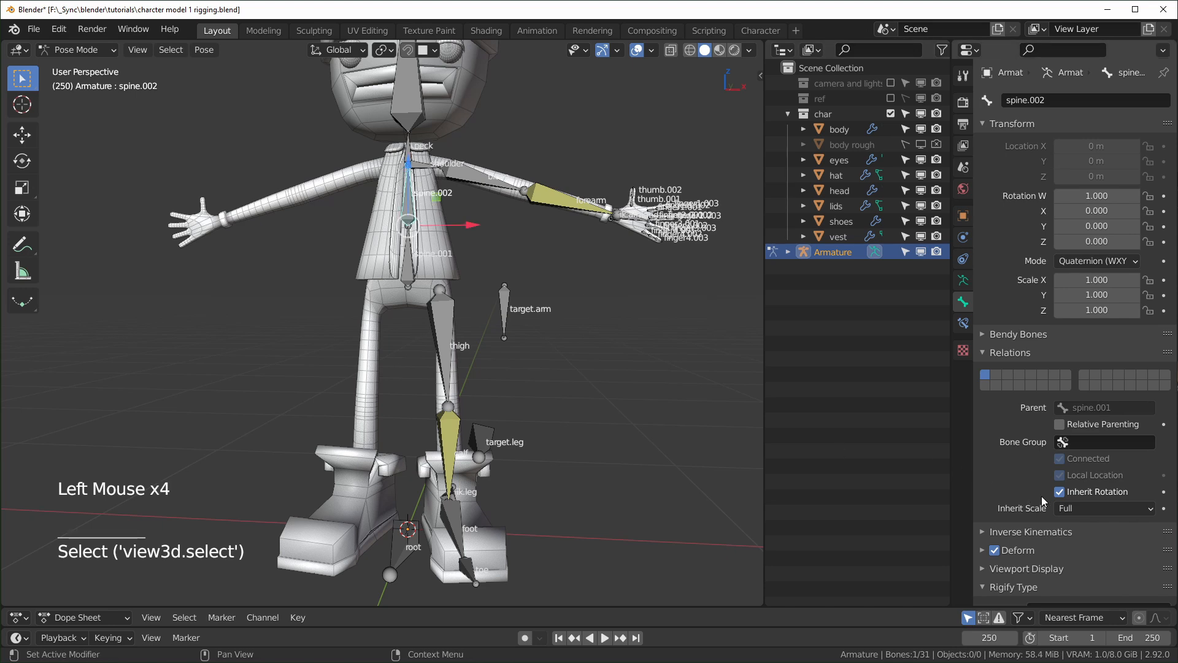
click(1059, 492)
click(415, 280)
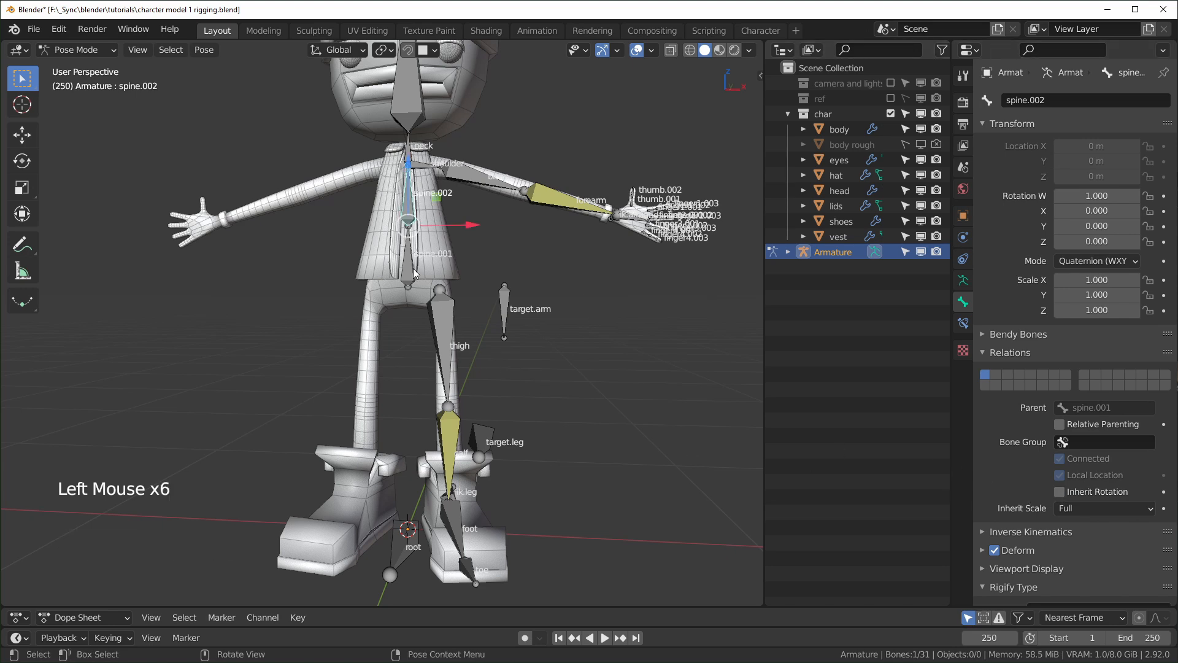
key(r)
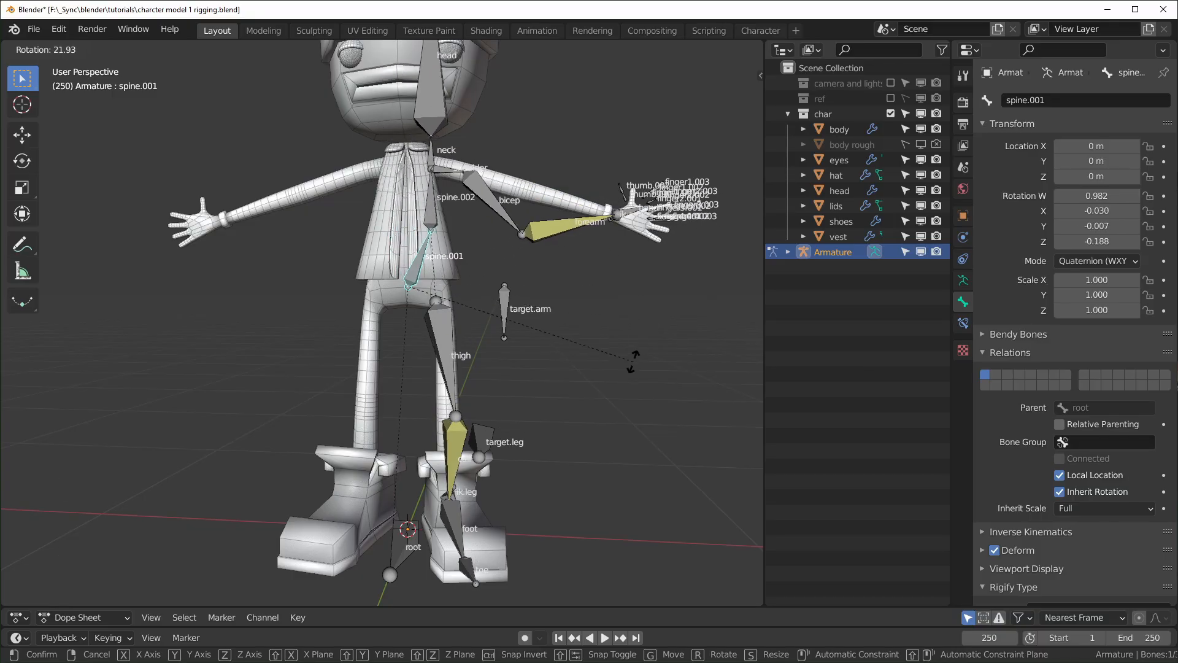
right_click(559, 268)
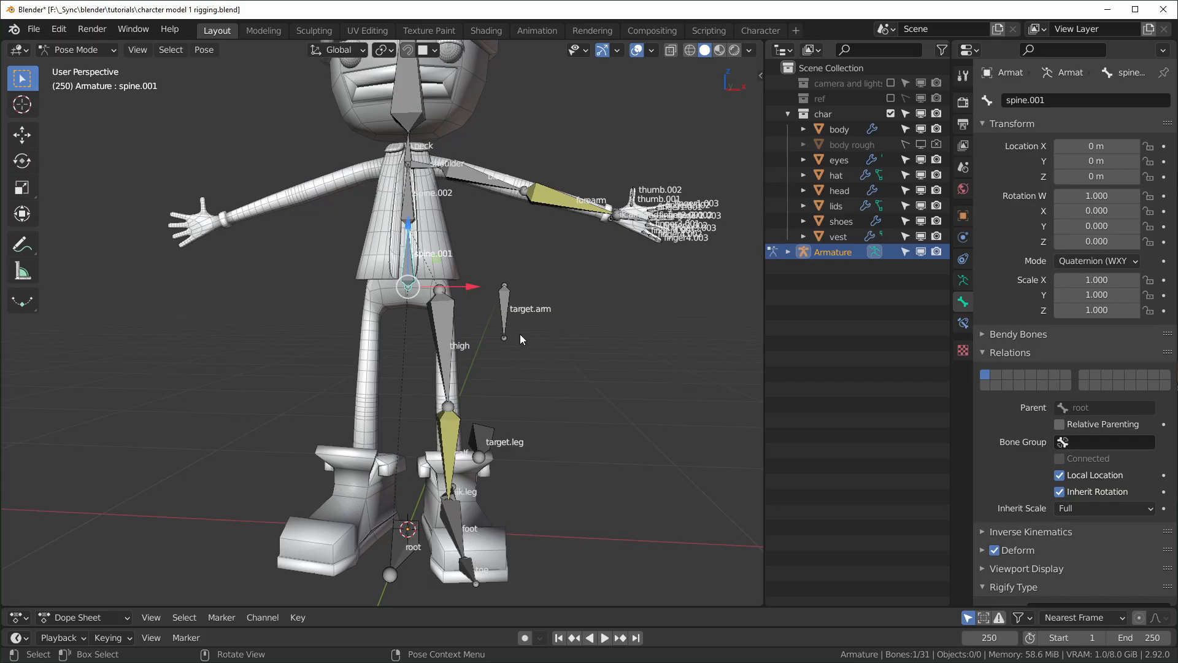
key(KP_1)
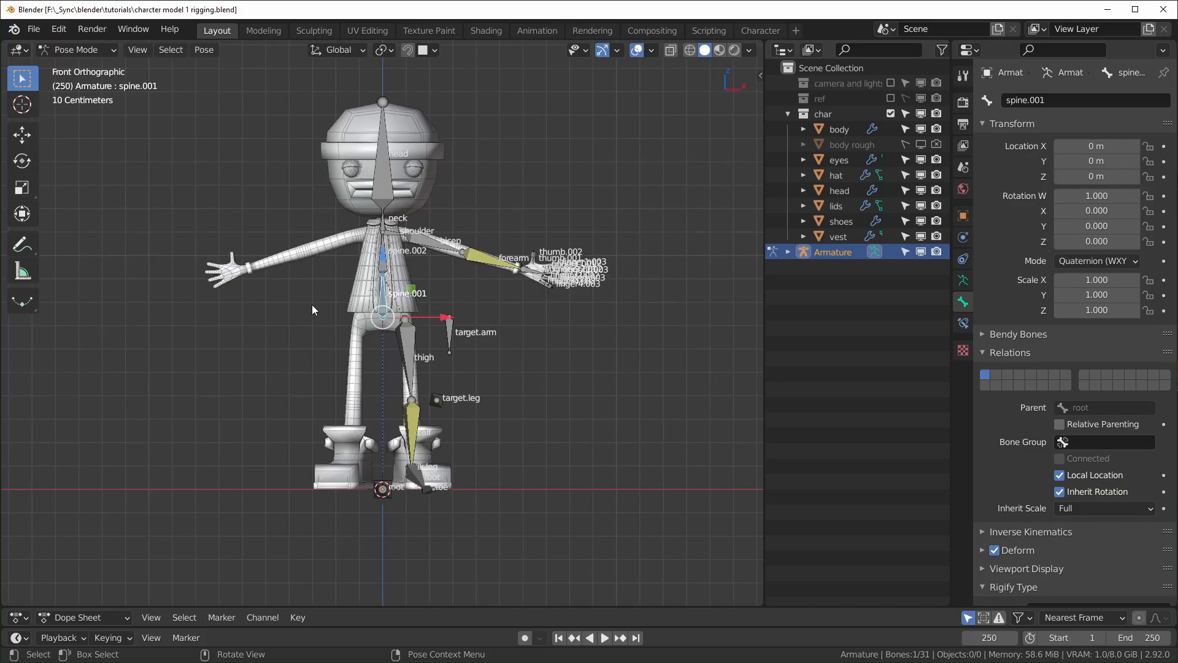
- In armature Edit Mode, select all the one-sided bones: shoulder, arm, hand and fingers, leg and foot, plus the IK and target bones
scroll(536, 380, up, 1)
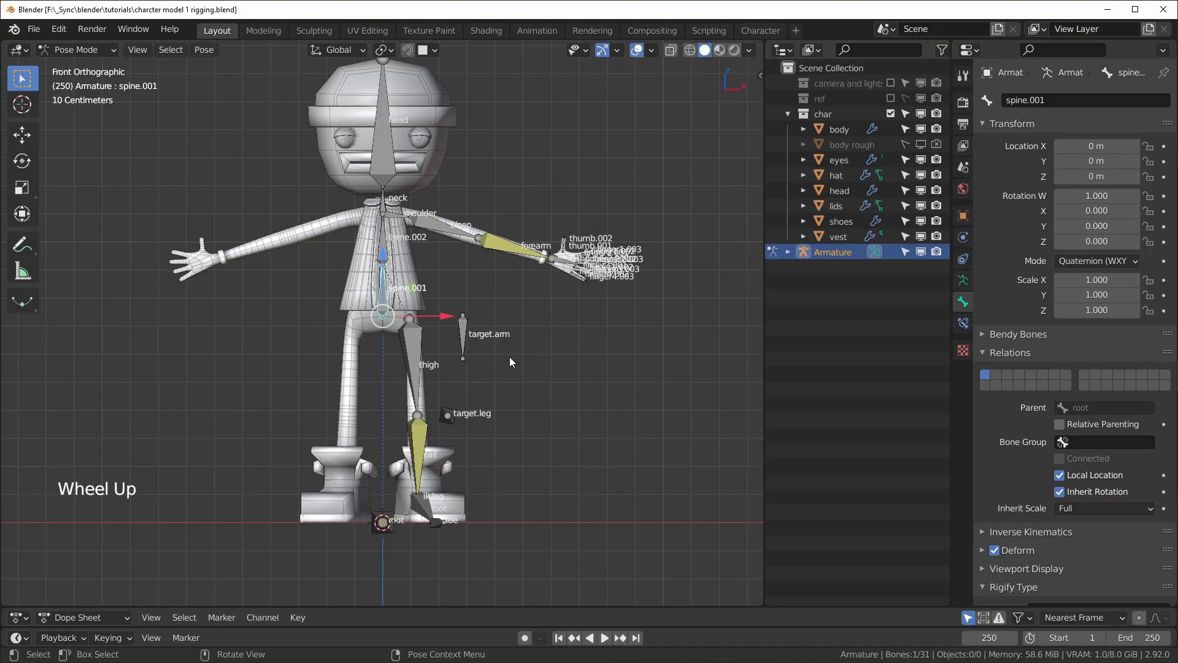
shift+middle_drag(560, 361, 535, 356)
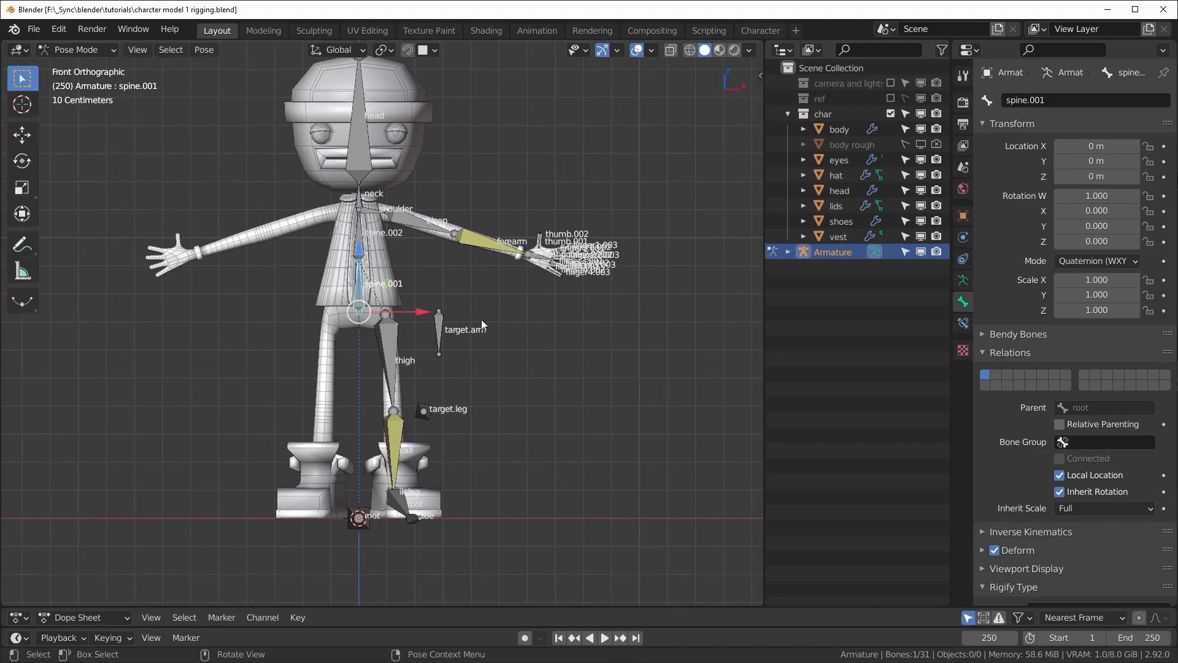
key(Tab)
key(Tab)
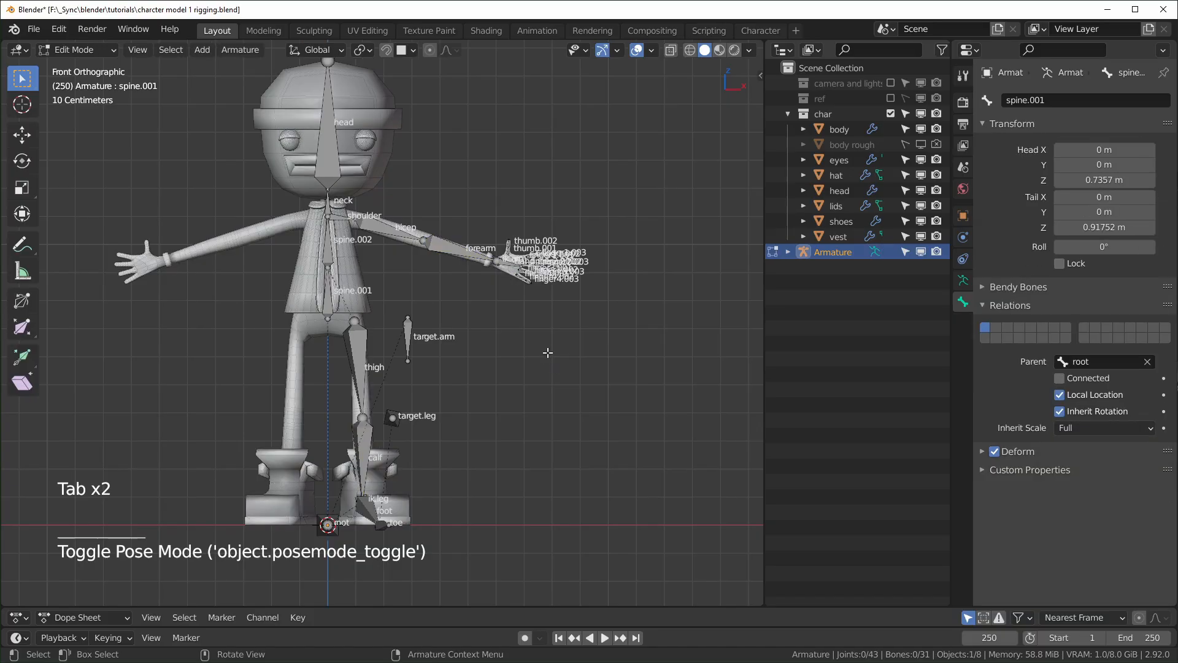
scroll(582, 299, up, 1)
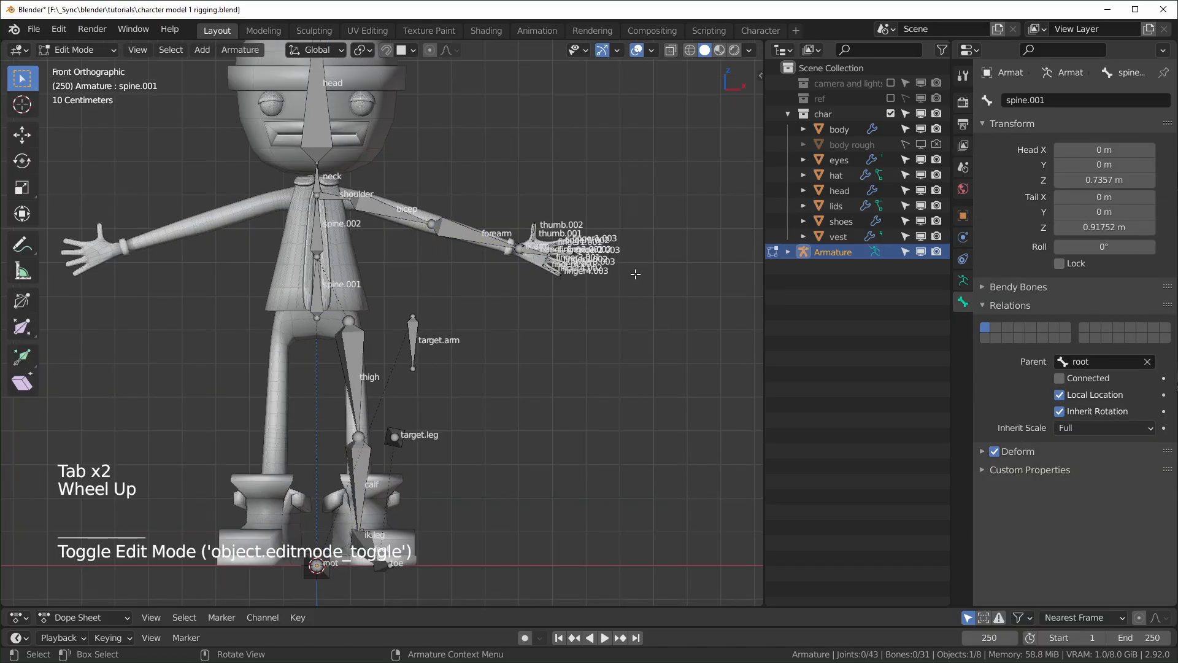
key(c)
mouse_move(619, 233)
mouse_down()
mouse_move(540, 182)
mouse_move(512, 266)
mouse_up()
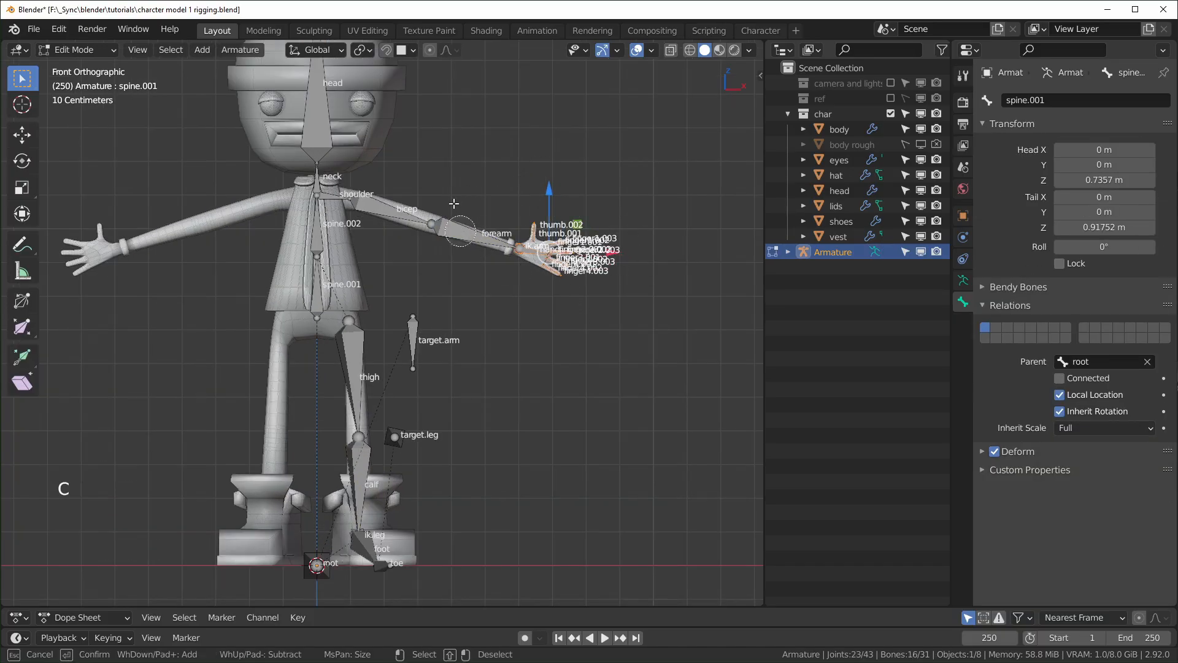
mouse_move(454, 203)
mouse_down()
mouse_move(378, 198)
mouse_move(371, 212)
mouse_move(356, 201)
mouse_up()
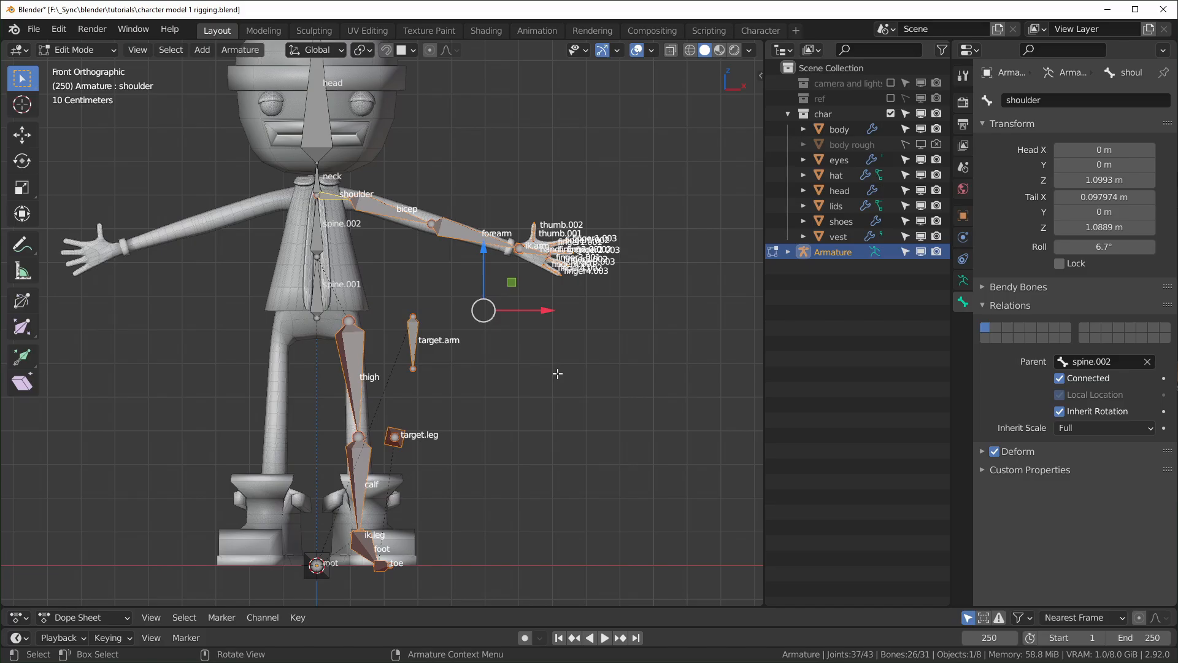
- With Simple Renaming targeting selected bones only, add the suffix ".l" to their names
key(n)
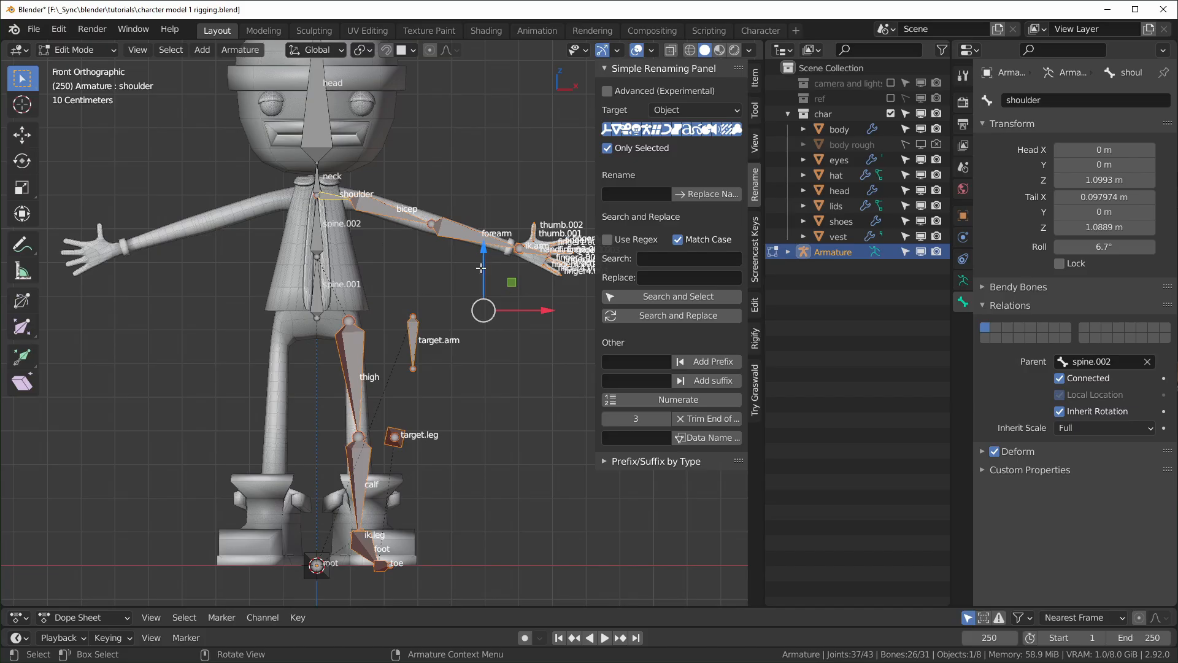
click(702, 109)
click(678, 191)
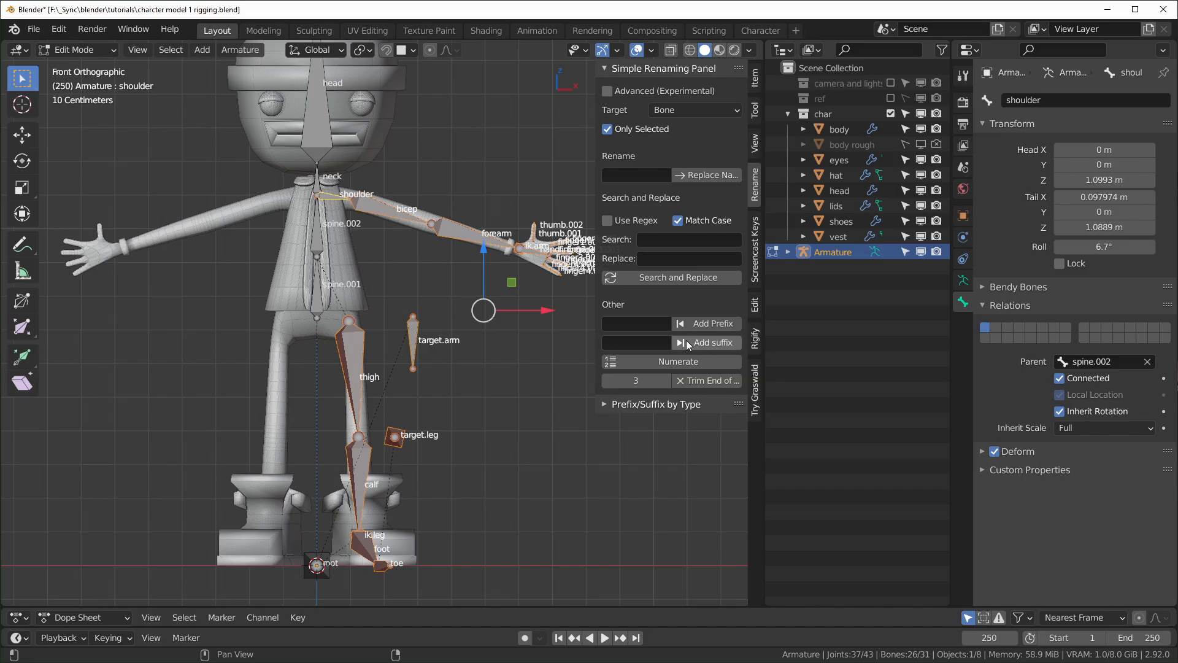
click(632, 344)
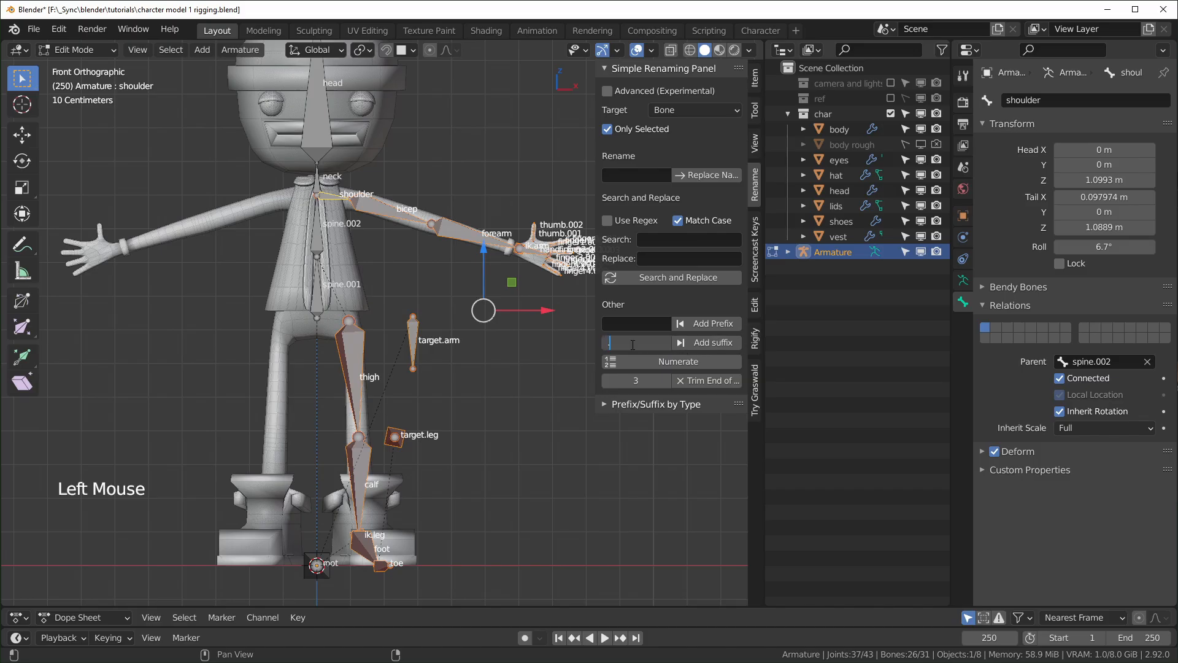
text(.l)
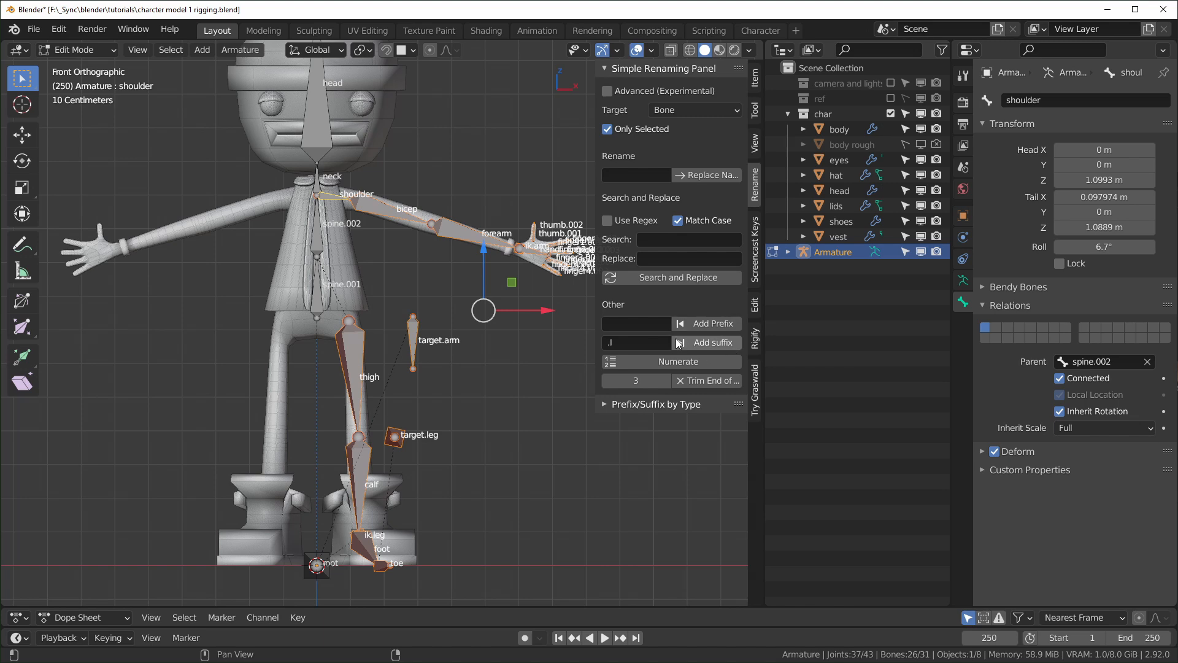
click(705, 344)
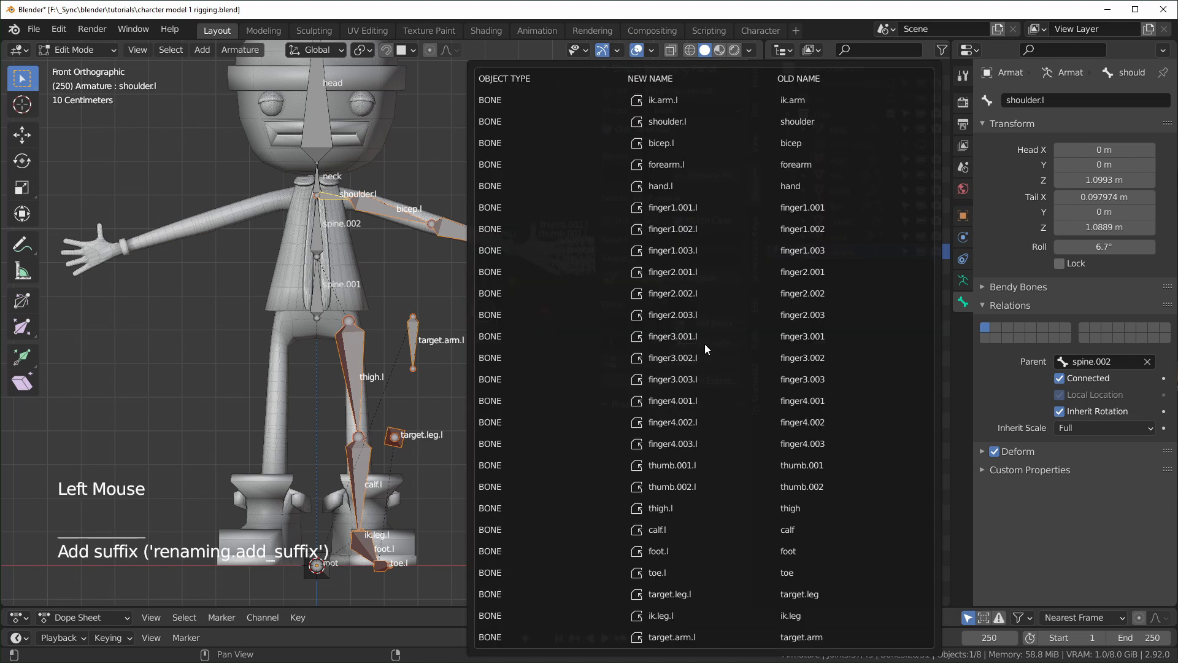
- Review the renamed bones, select the whole armature and Symmetrize it to create the opposite arm and leg bones
scroll(436, 359, up, 6)
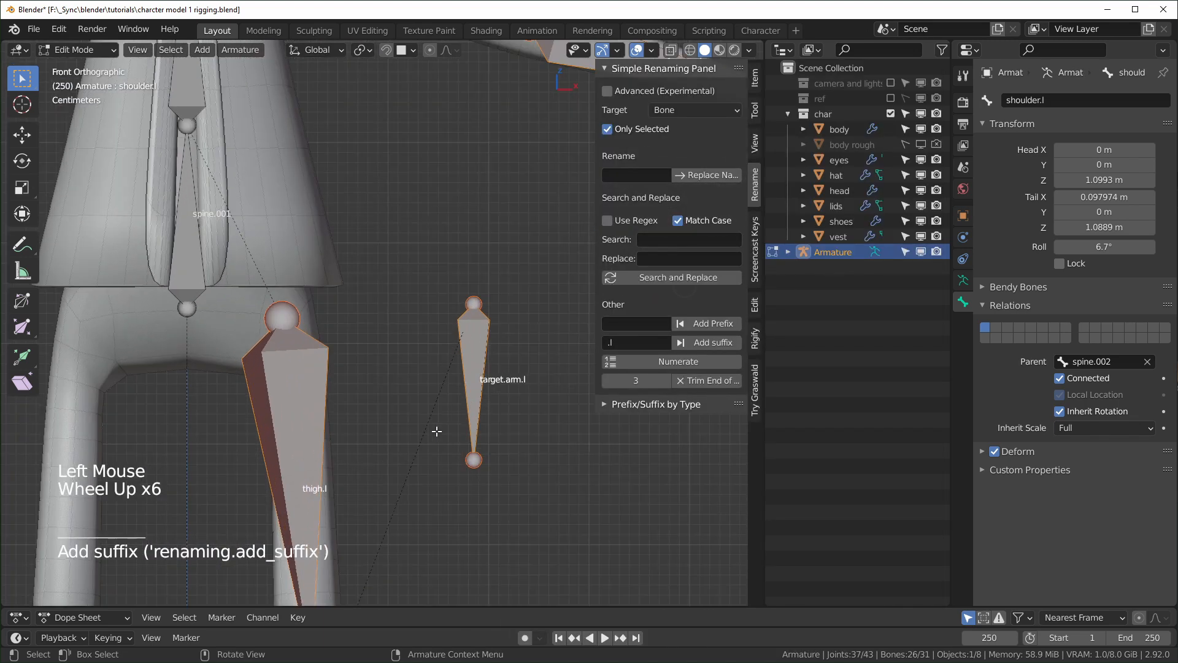
shift+middle_drag(434, 429, 452, 355)
shift+middle_drag(313, 491, 281, 361)
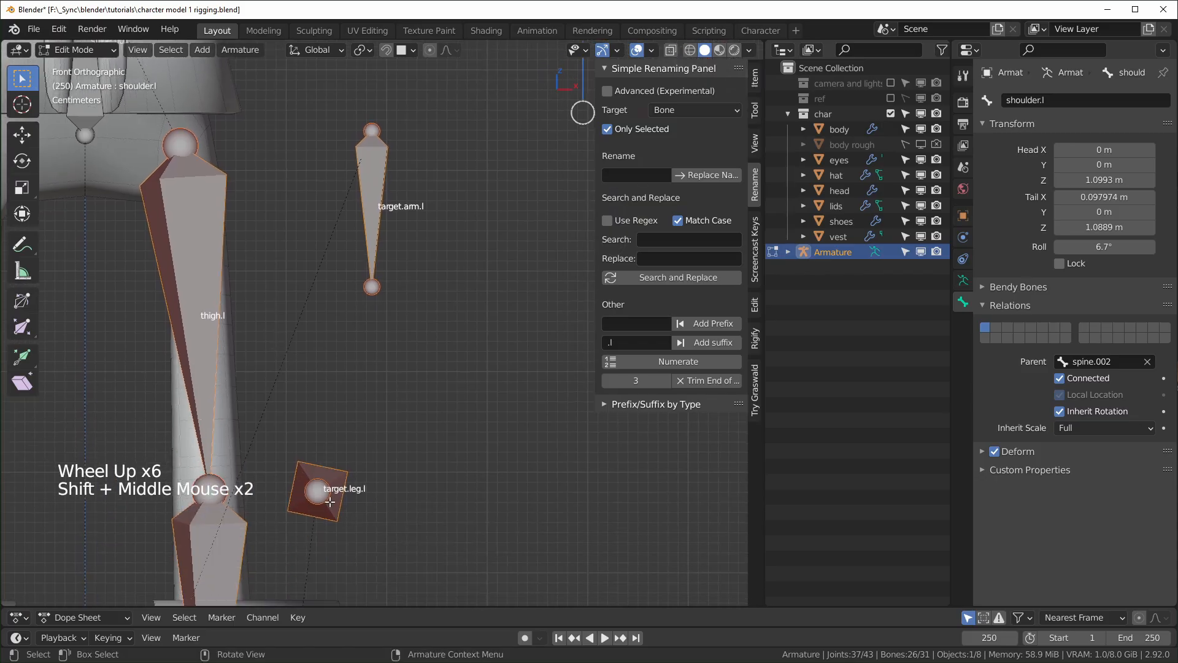
shift+middle_drag(341, 529, 386, 393)
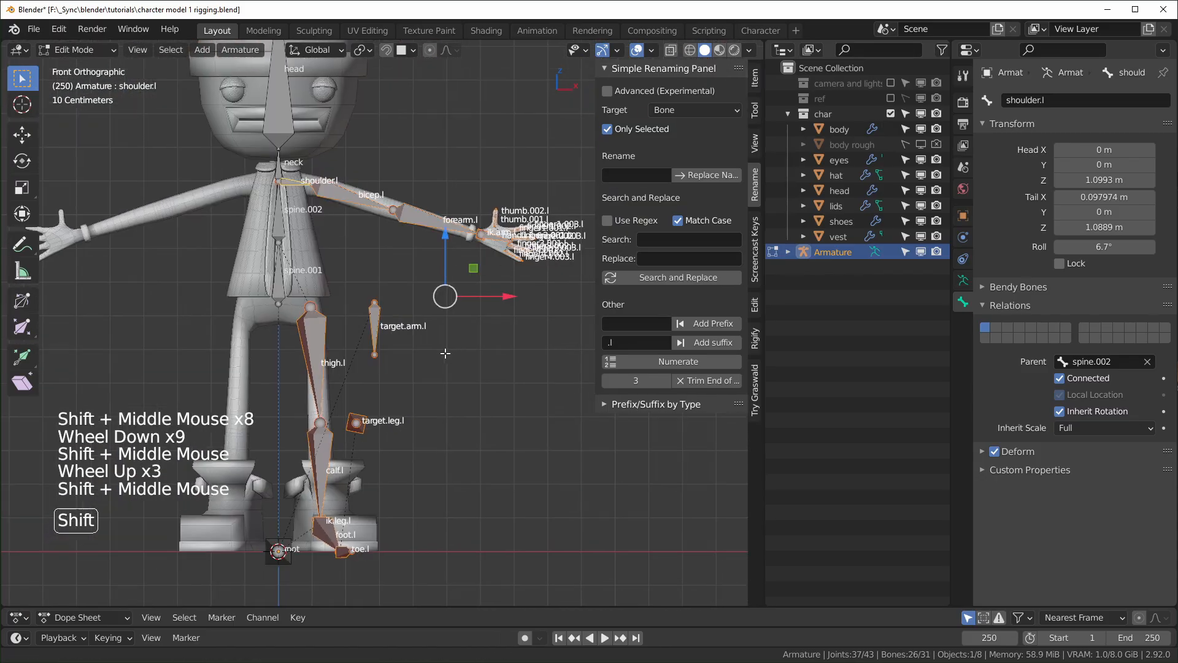
shift+middle_drag(445, 354, 484, 360)
scroll(504, 369, down, 1)
key(a)
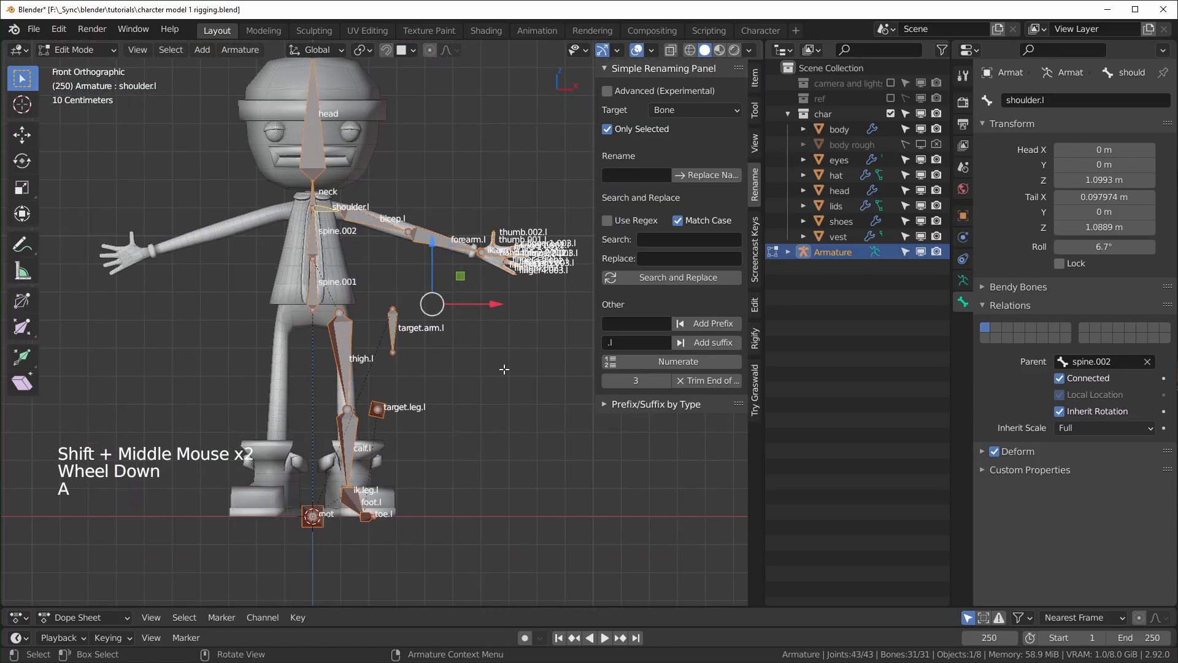
right_click(428, 237)
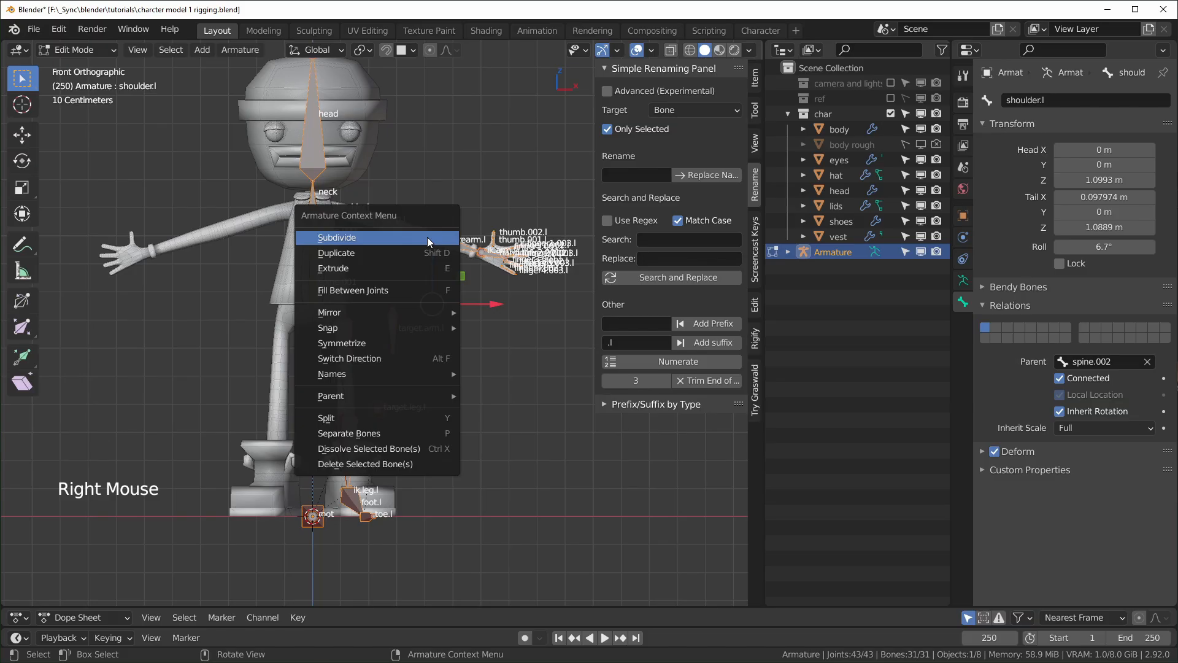
click(365, 344)
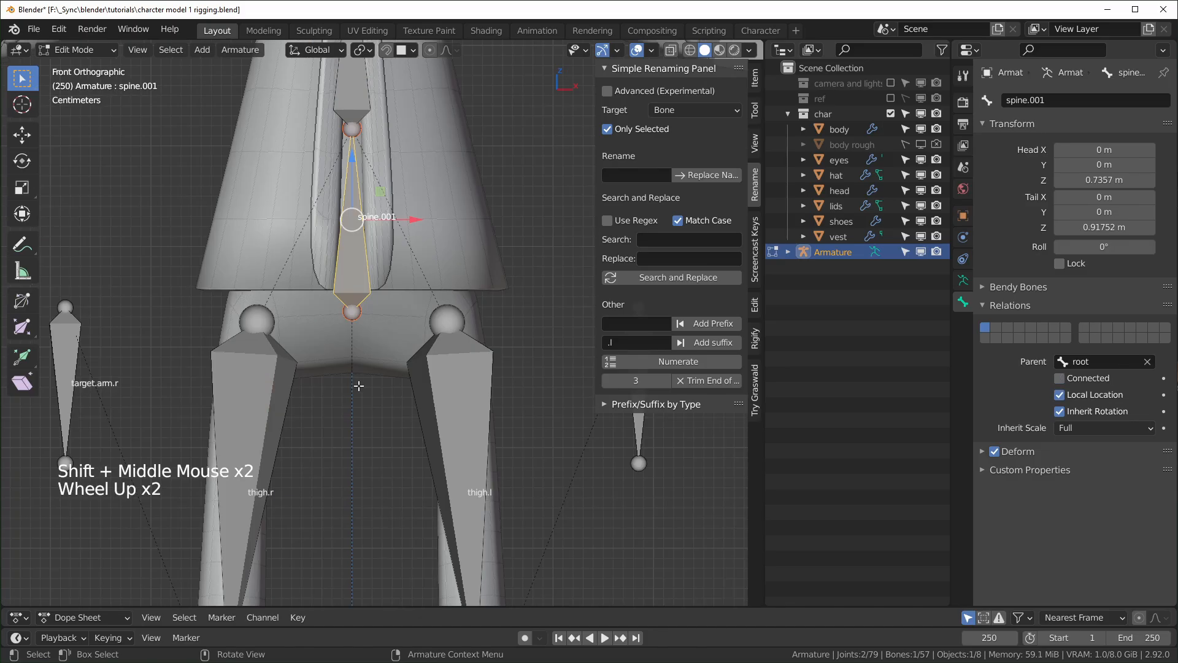
- Inspect the mirrored rig and disable Deform for the target.arm.l bone
shift+middle_drag(412, 405, 176, 363)
scroll(458, 378, up, 2)
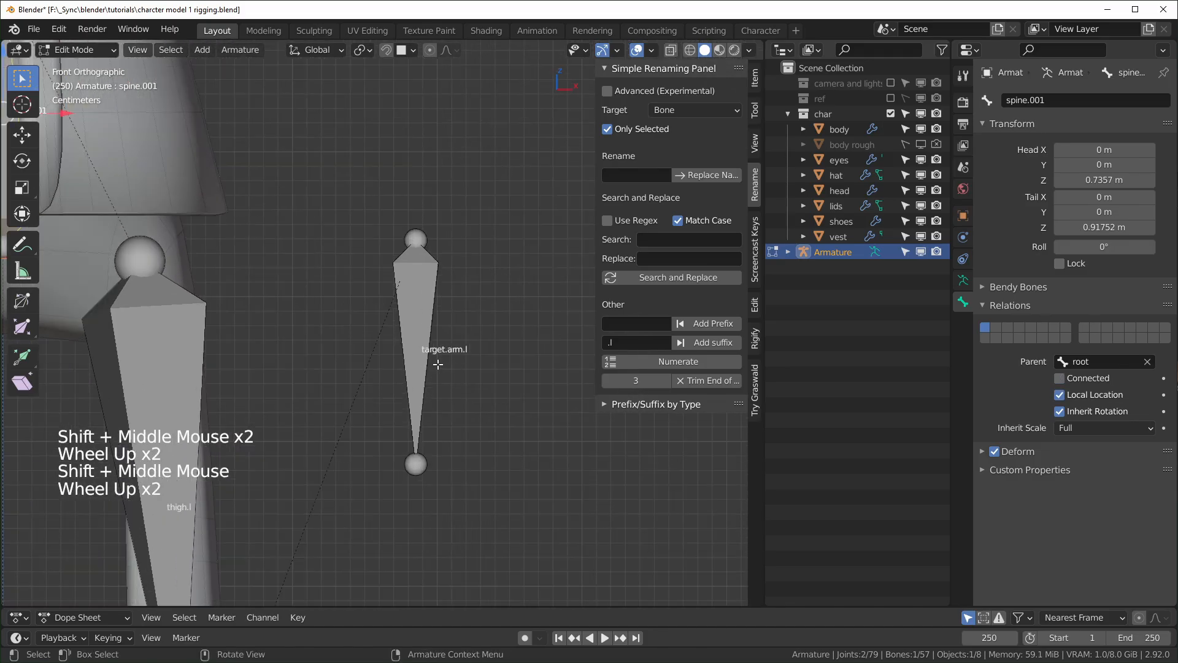
shift+middle_drag(476, 355, 222, 356)
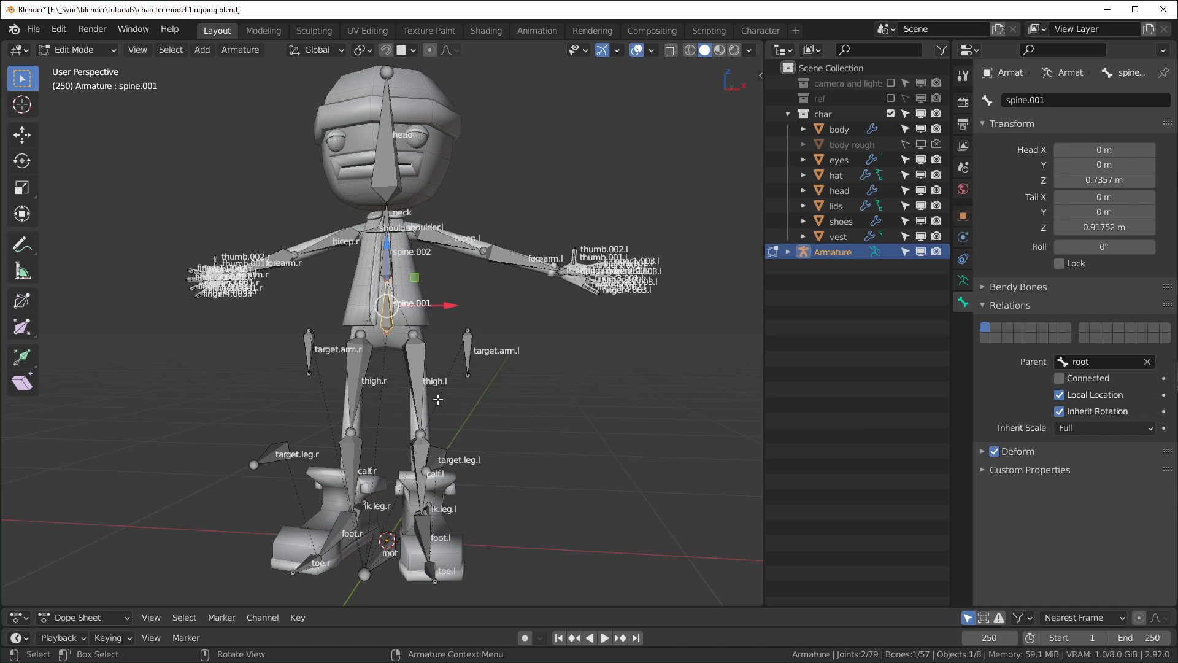
scroll(452, 400, up, 2)
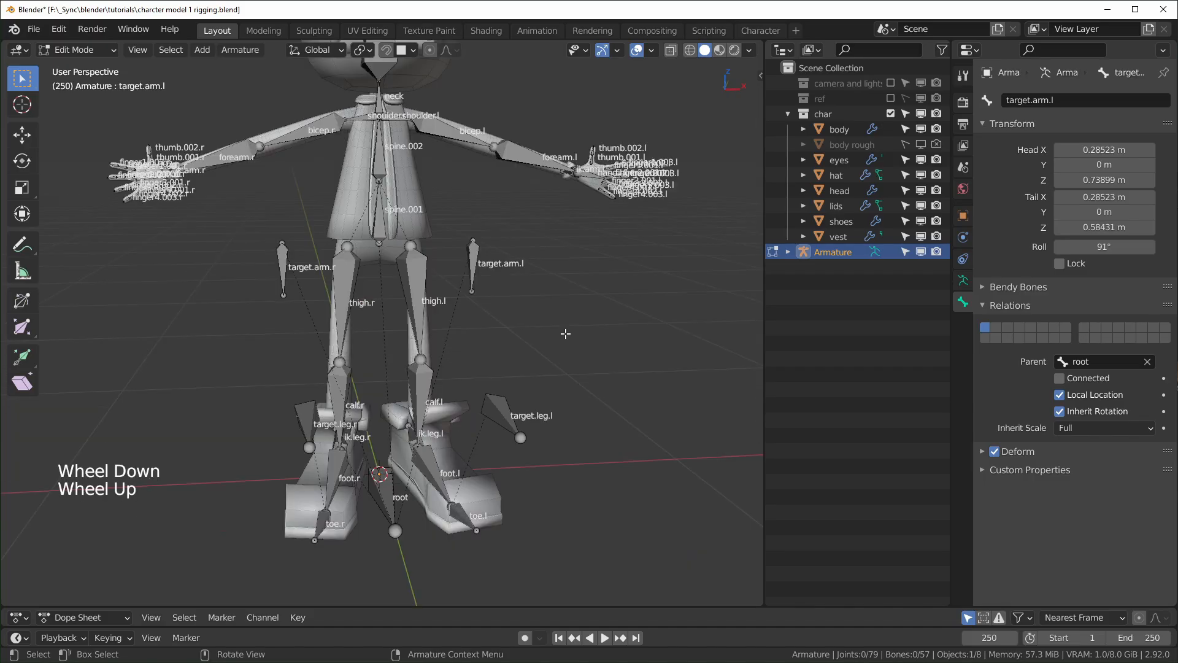
click(500, 289)
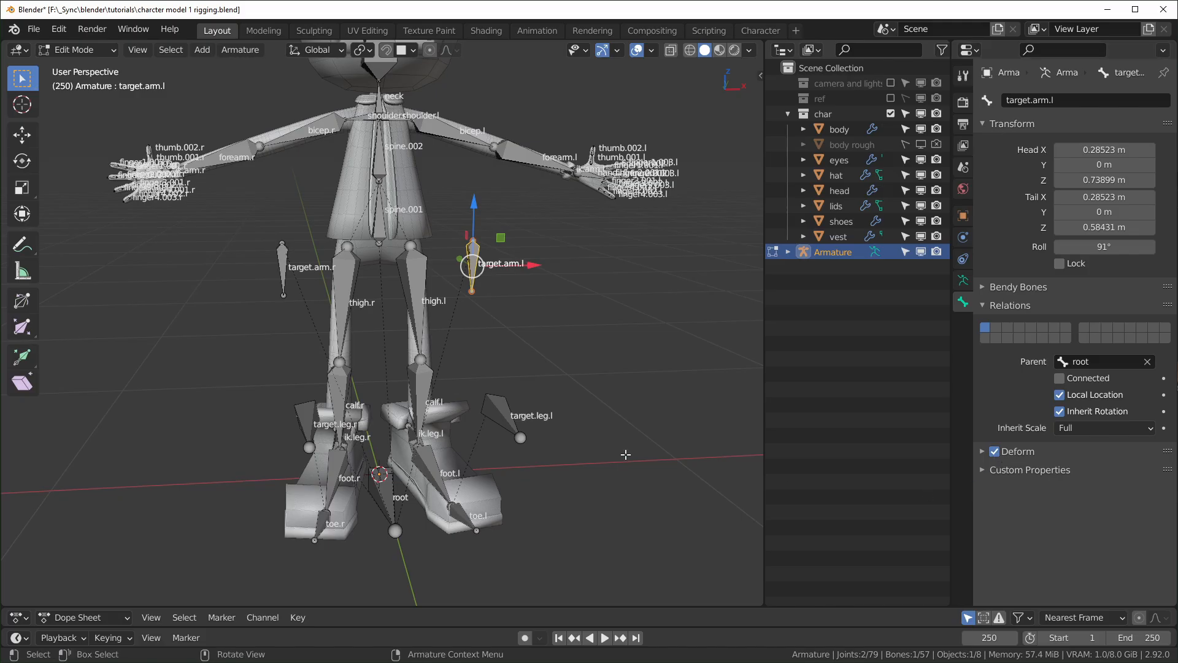
middle_drag(581, 401, 489, 324)
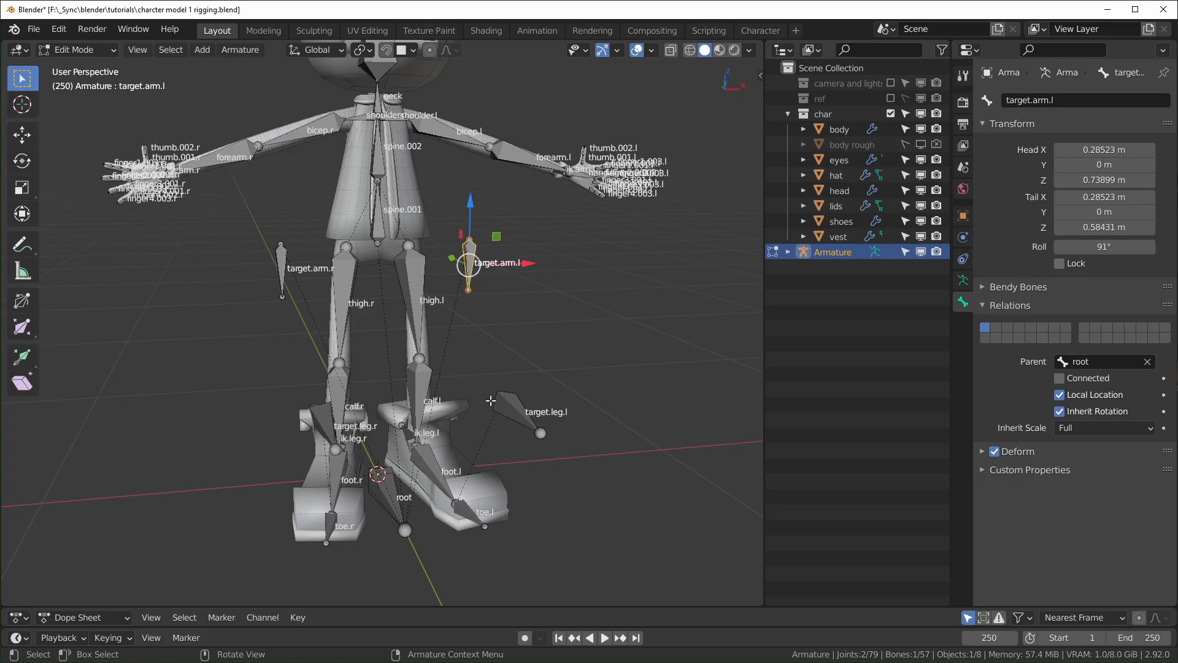
click(995, 452)
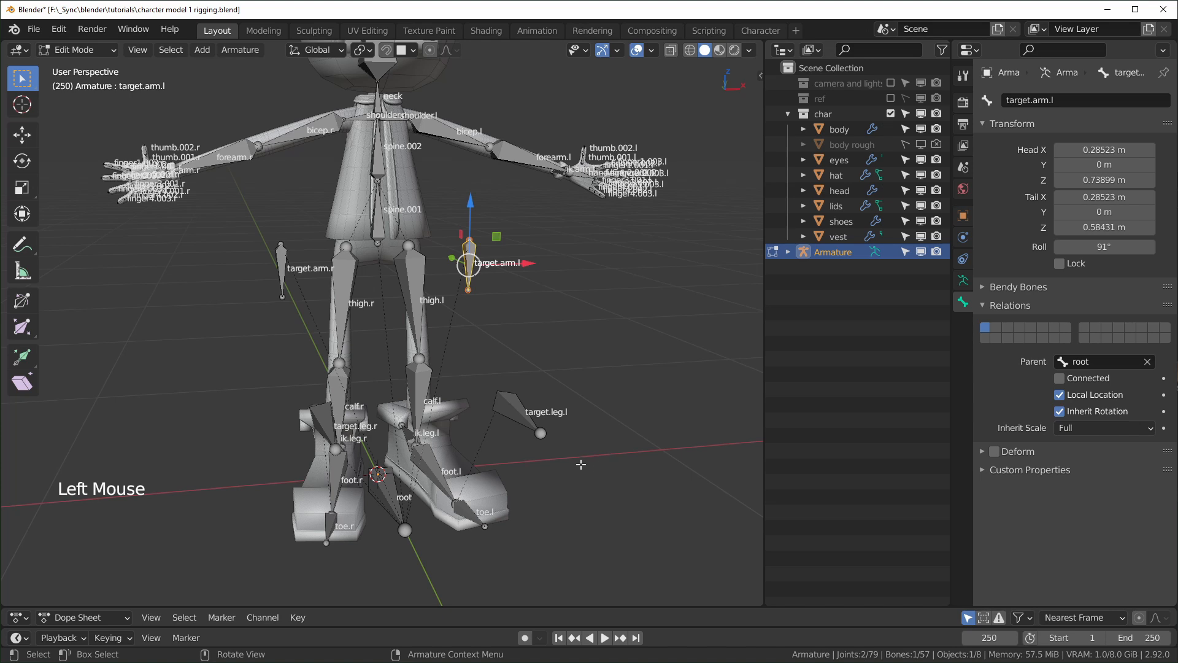
- Select root plus the ik.arm, ik.leg, target.arm and target.leg bones of both sides and set their Deform option to Disable together
middle_drag(581, 465, 561, 484)
click(387, 493)
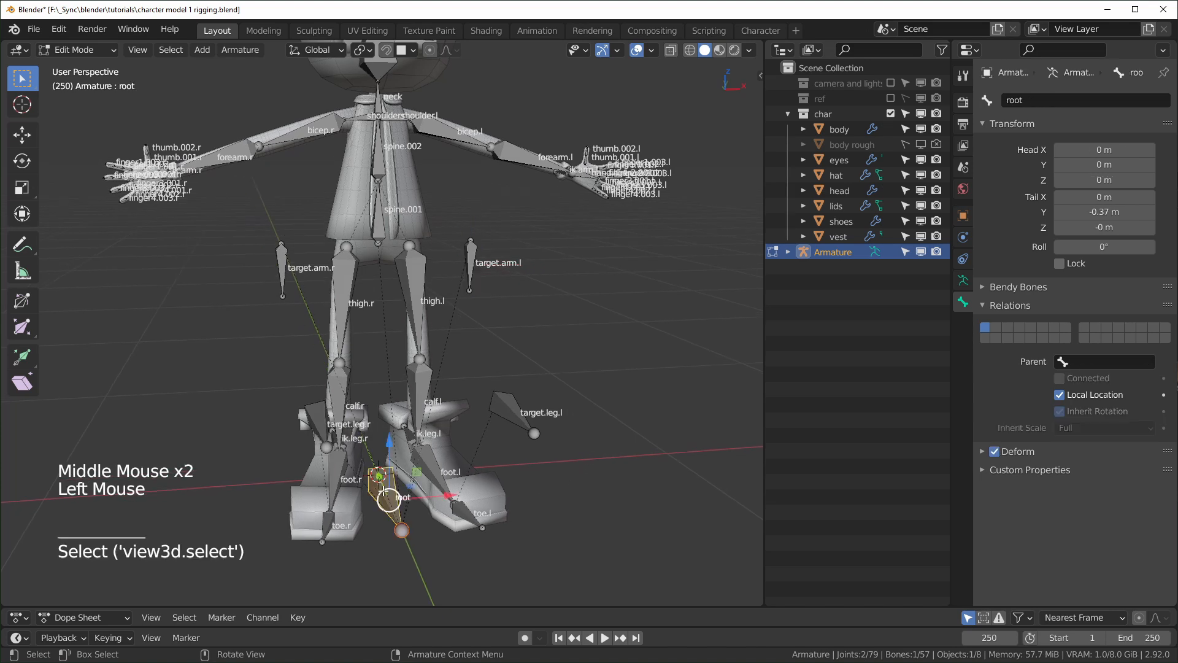
shift+click(512, 414)
shift+click(479, 273)
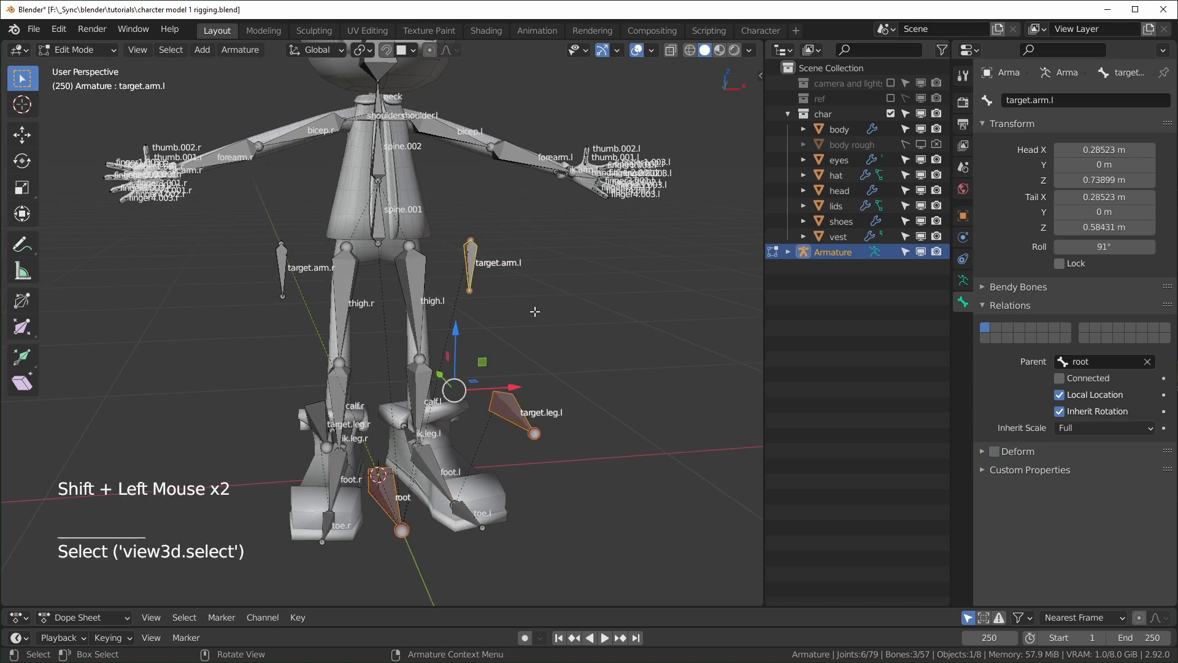
middle_drag(535, 312, 439, 340)
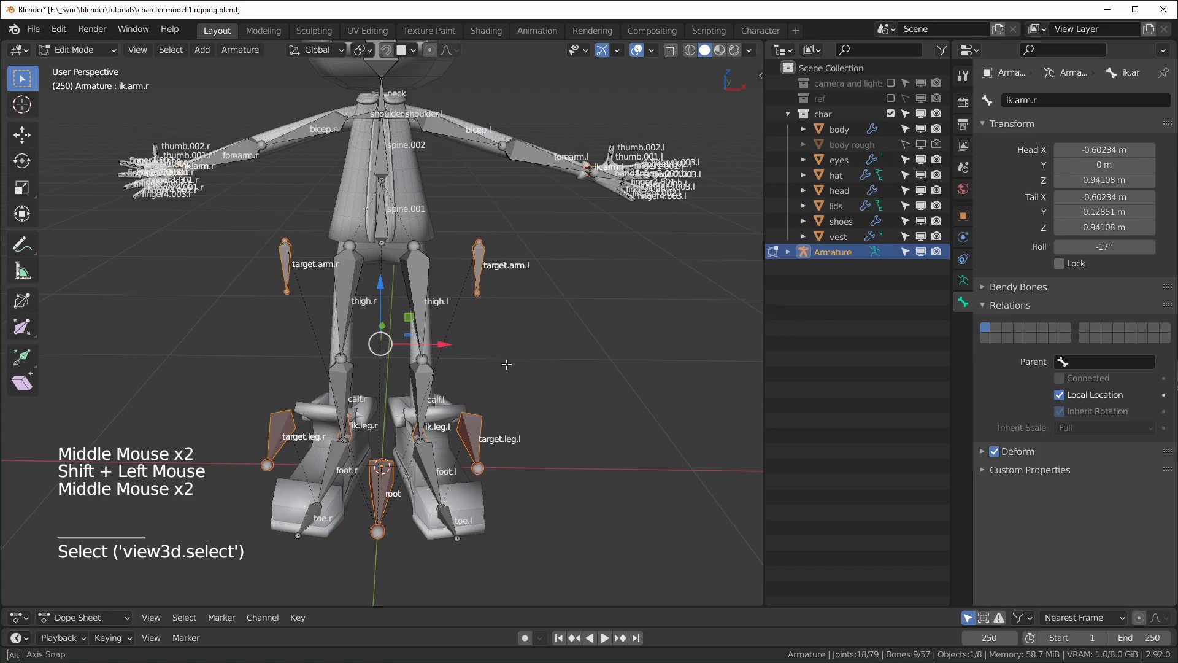
middle_drag(507, 364, 503, 356)
middle_drag(503, 356, 547, 339)
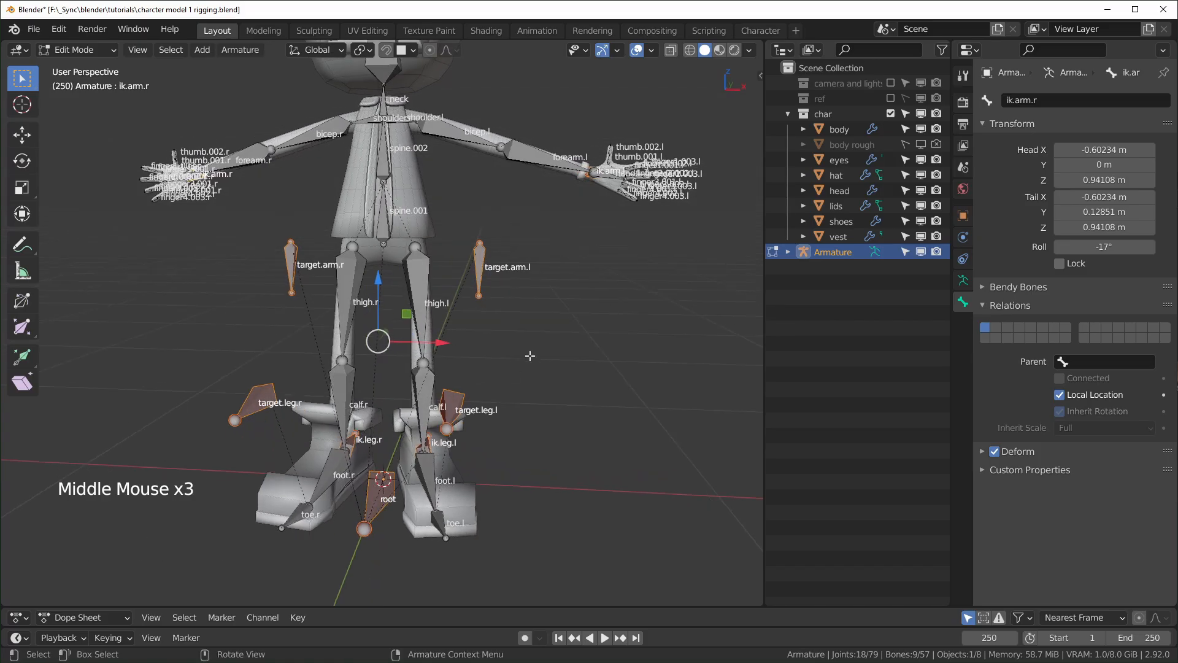
key(F3)
text(defo)
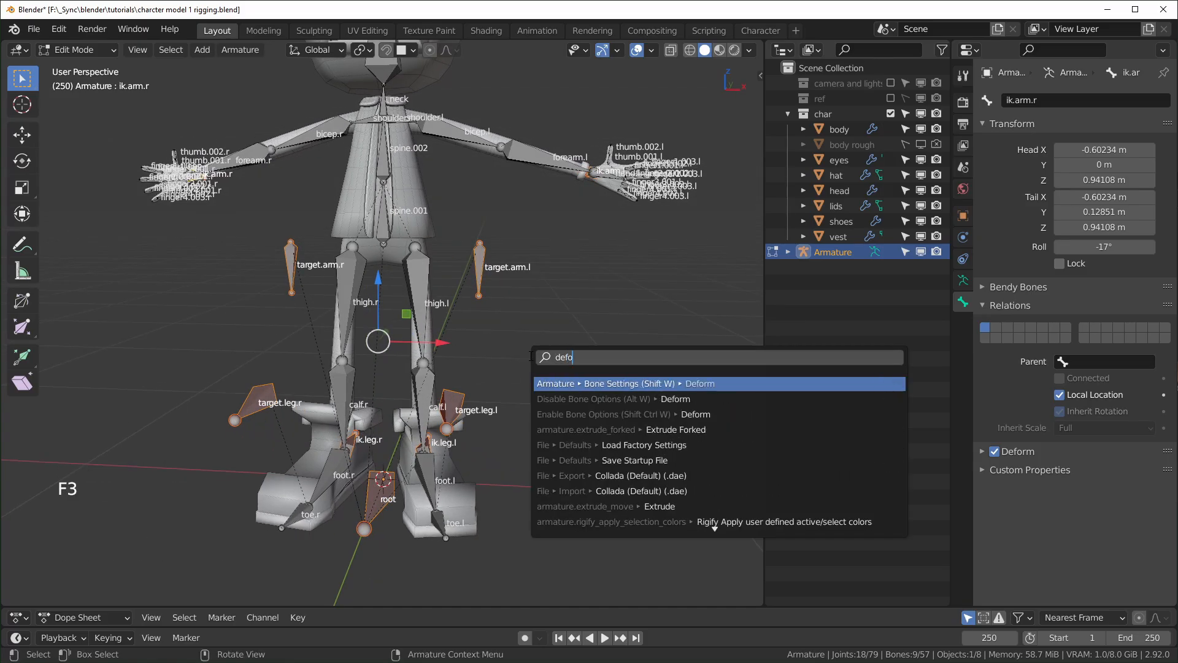
text(rm)
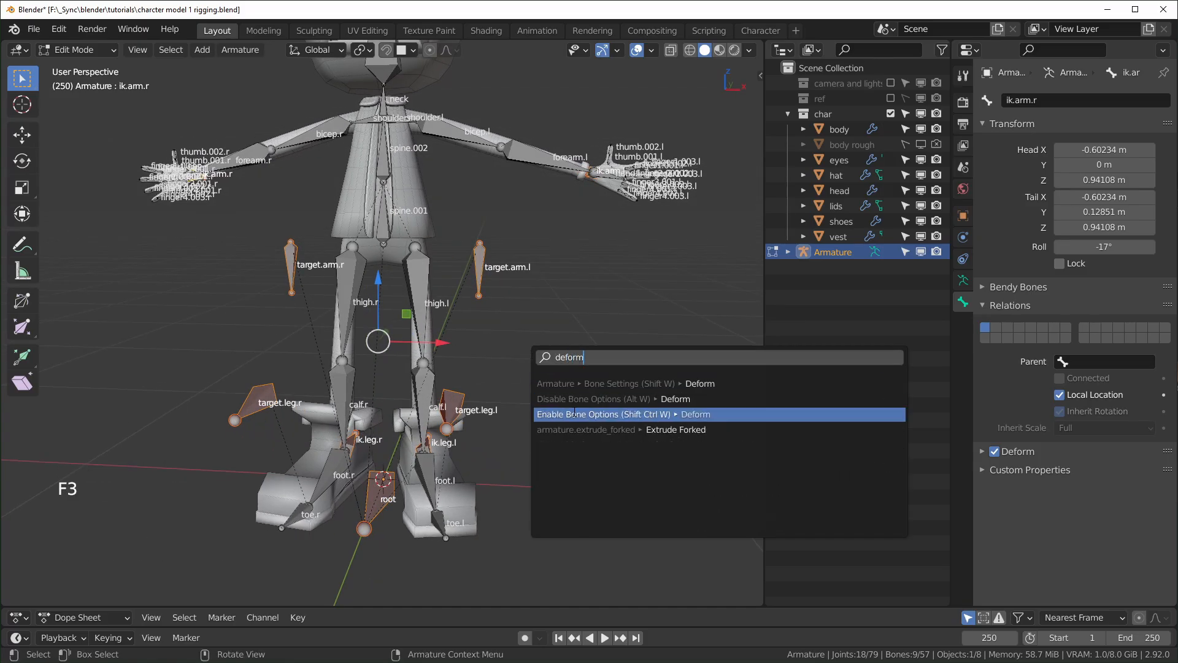
click(693, 384)
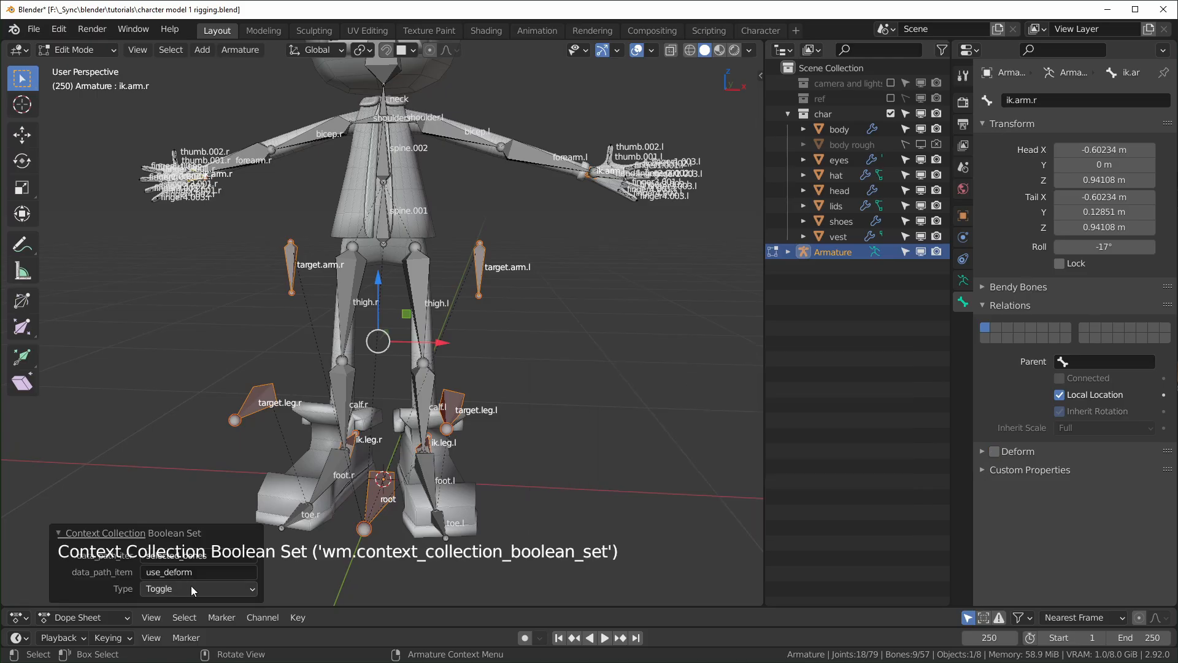
click(190, 587)
click(161, 537)
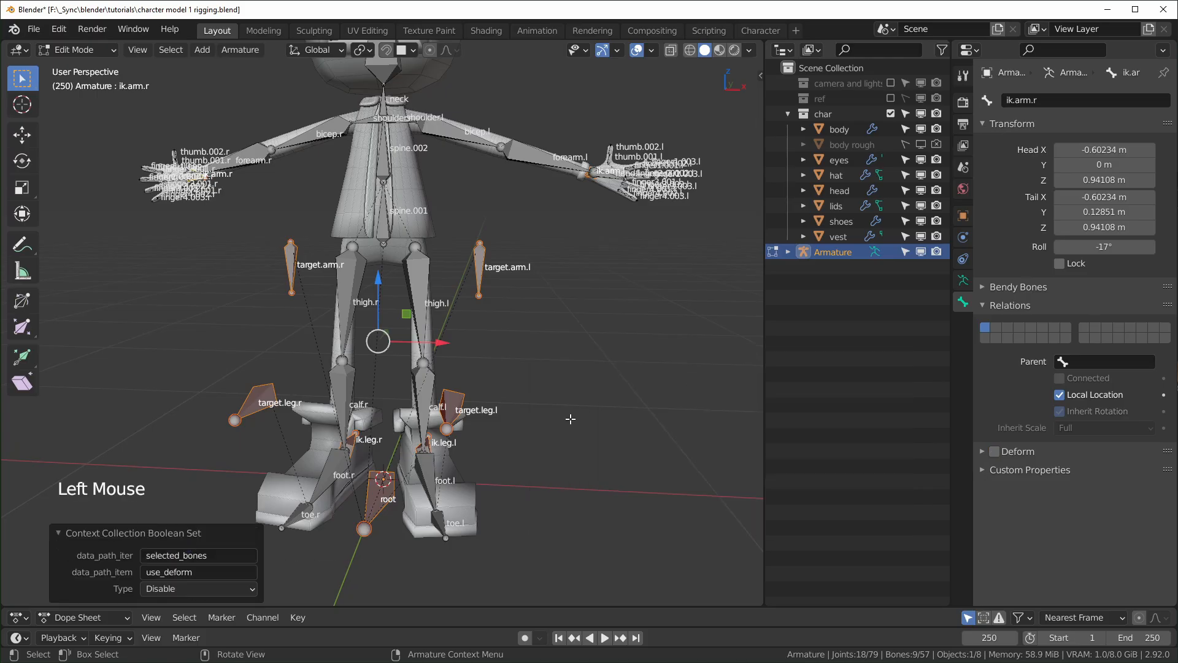
- Check the Deform setting on individual control bones, including root, target.leg.r and target.arm.r
click(383, 488)
click(383, 488)
click(272, 394)
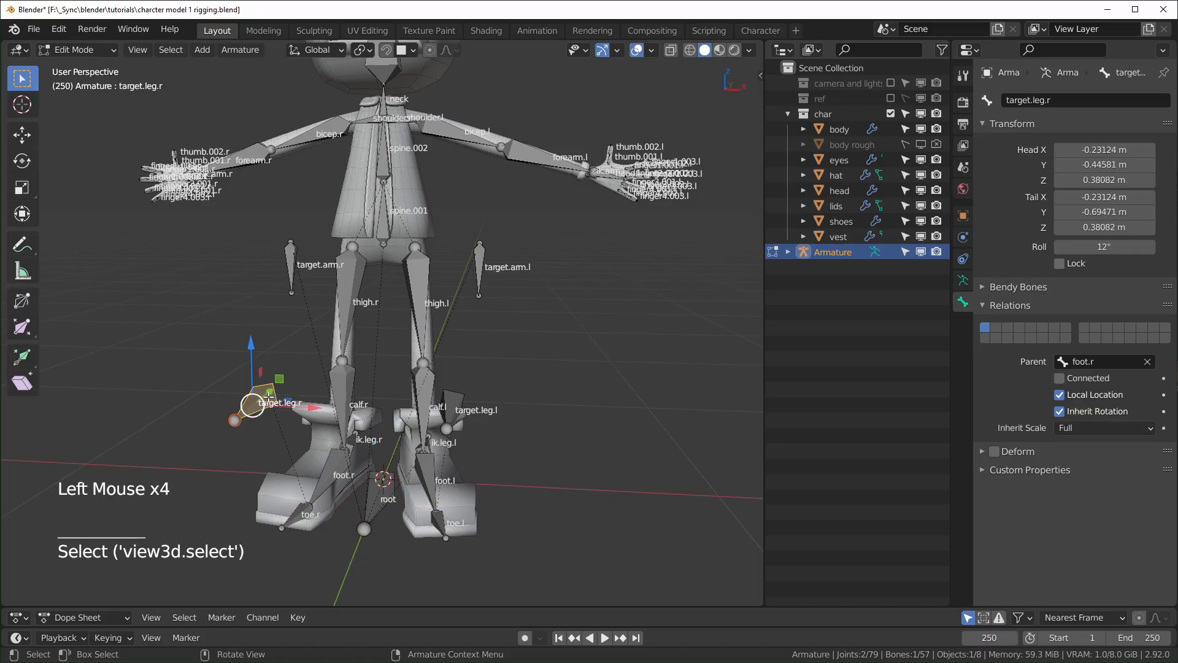
click(302, 270)
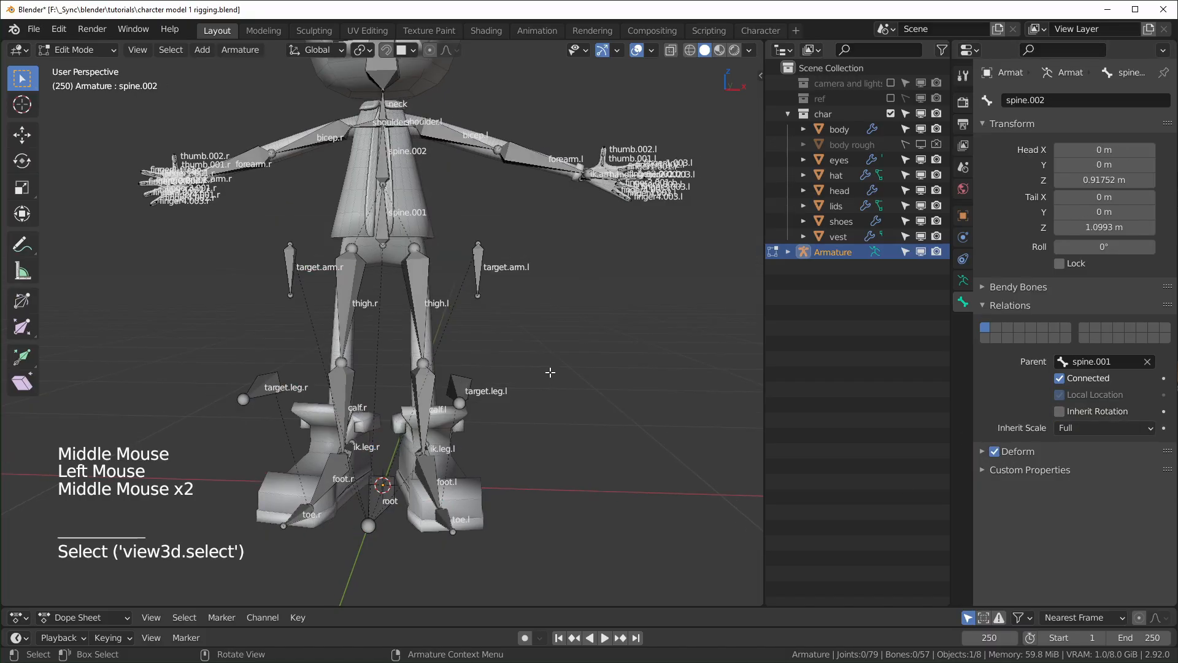
- Return the armature to Object Mode and clear its selection
key(Tab)
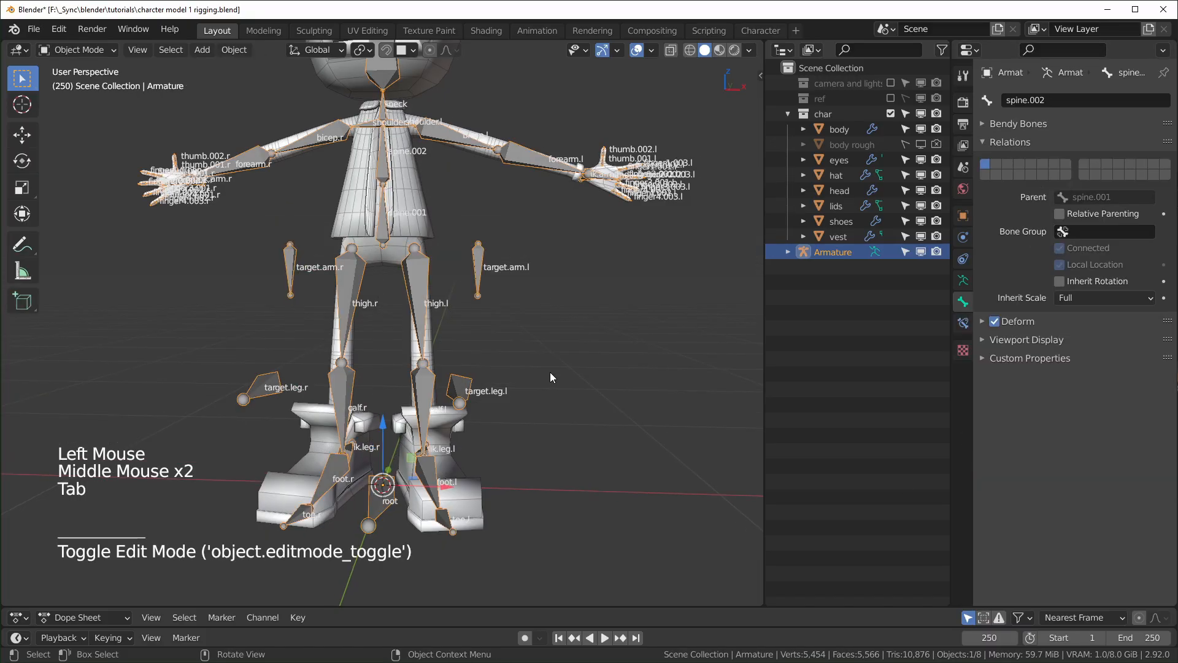
middle_drag(550, 372, 550, 363)
click(361, 224)
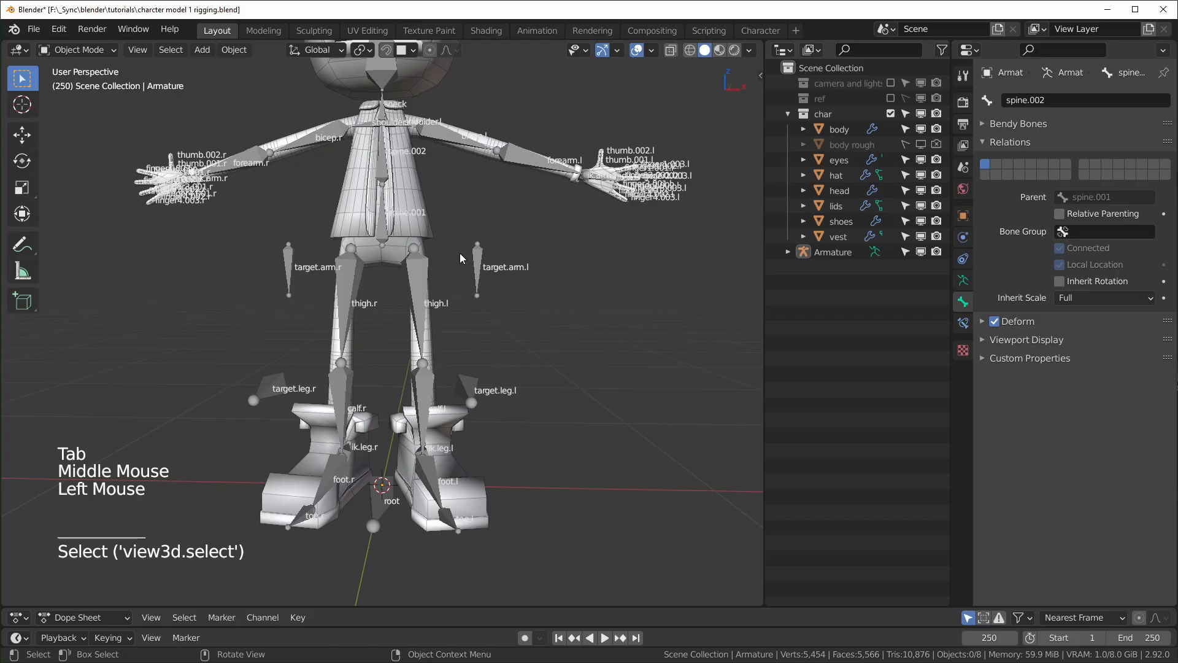
- Parent the body mesh to the armature with automatic weights and leave only the armature selected
click(432, 346)
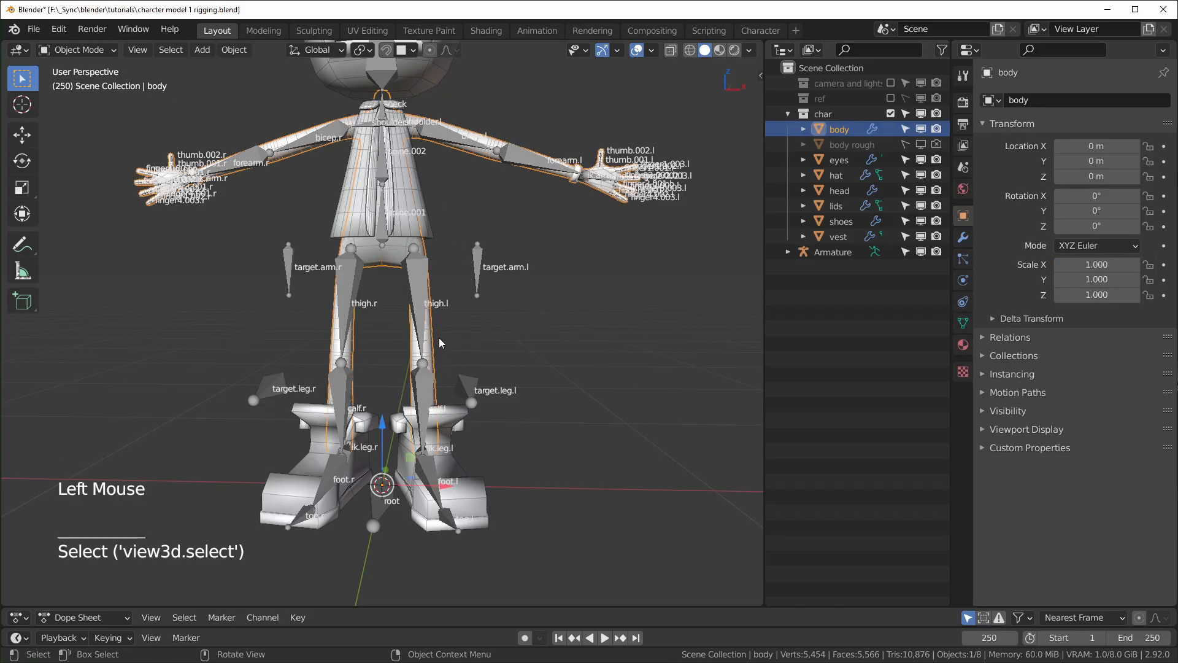
shift+click(477, 257)
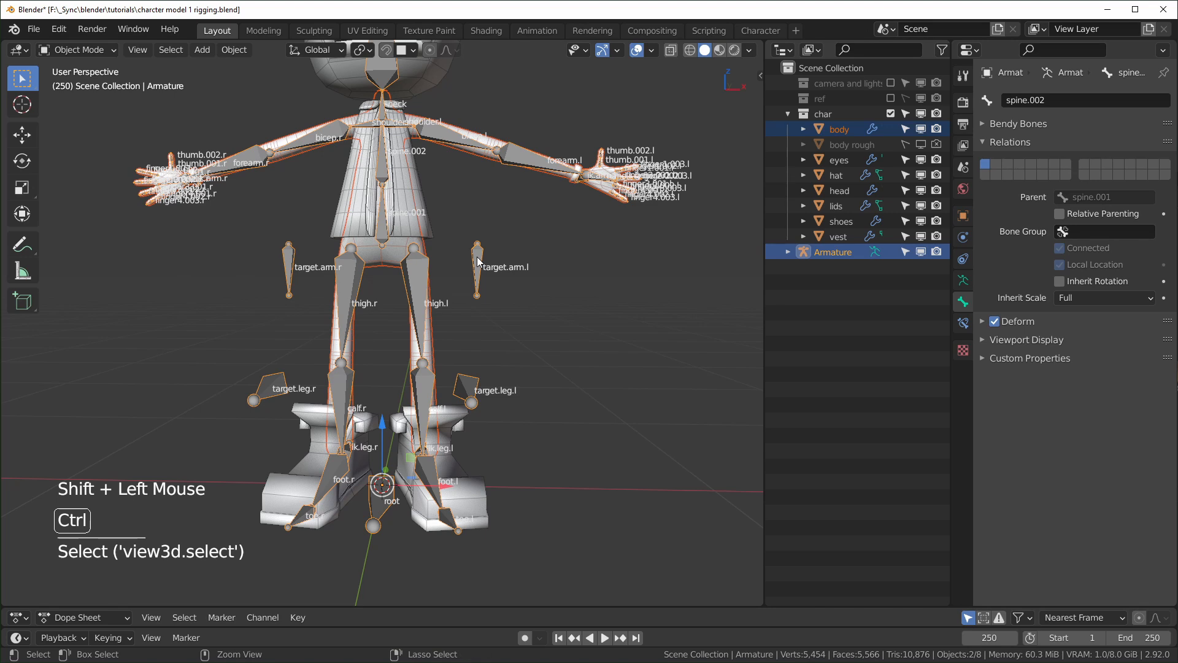
key(ctrl+p)
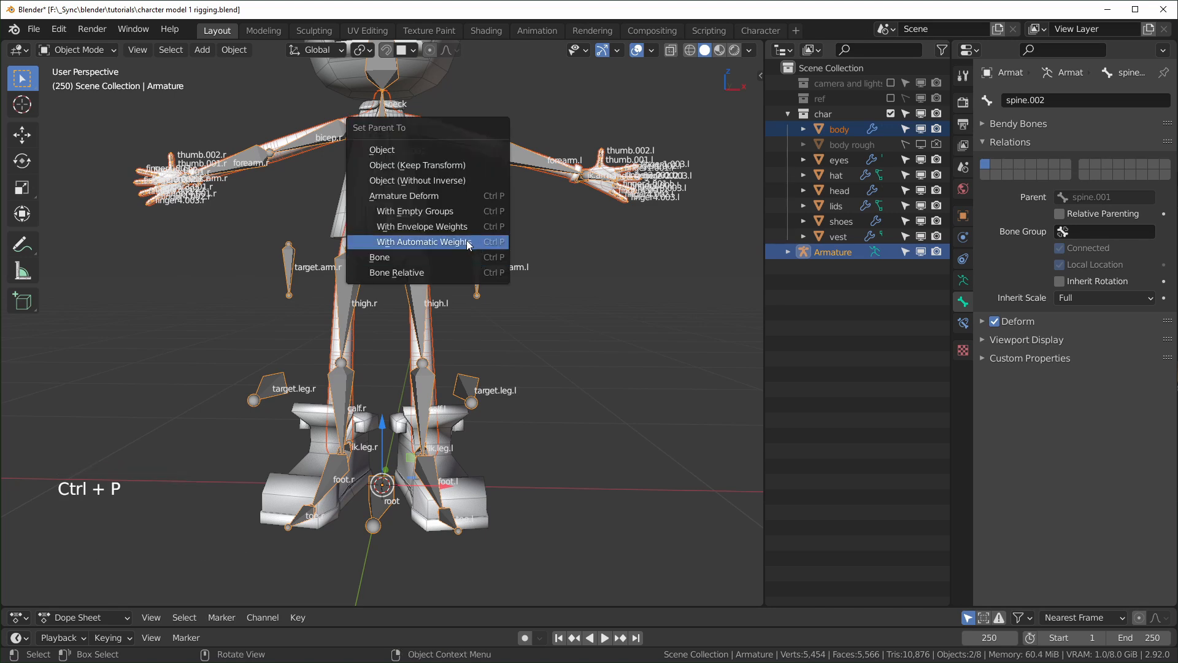
click(455, 242)
middle_drag(455, 242, 524, 371)
click(480, 386)
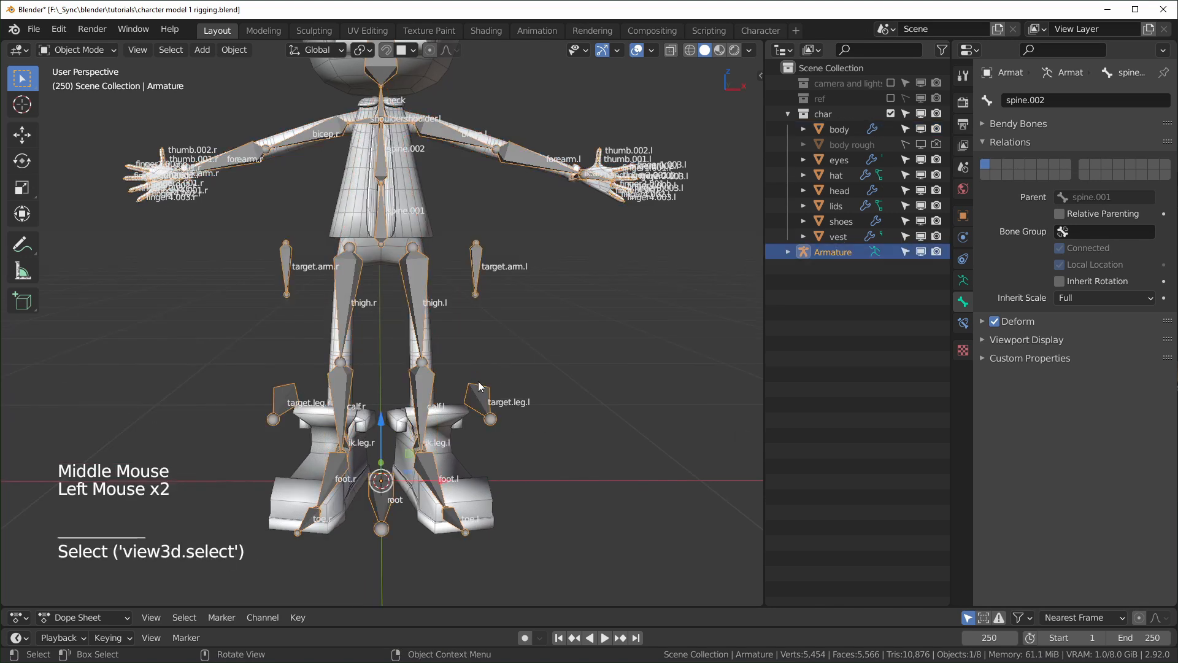
- Test the body's deformation in Pose Mode by lowering the spine.001 bone about 0.157 m along Z and viewing the legs
key(ctrl+Tab)
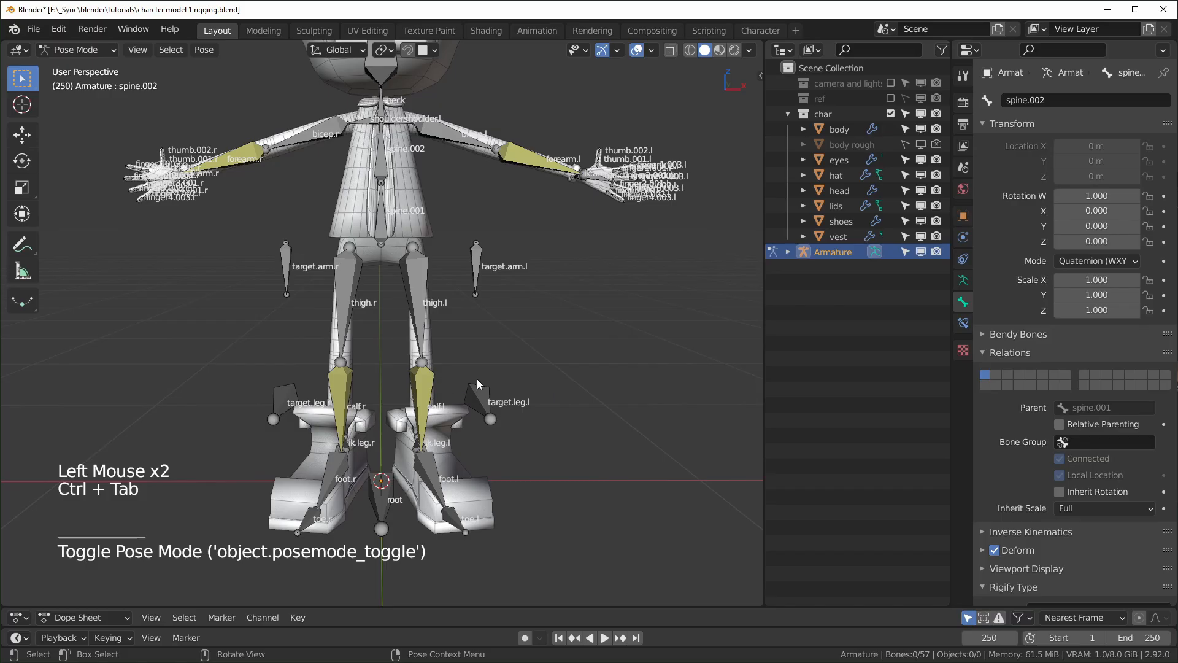
click(420, 443)
middle_drag(420, 443, 370, 435)
click(388, 207)
drag(388, 184, 412, 367)
scroll(412, 367, up, 3)
middle_drag(412, 367, 441, 344)
middle_drag(488, 389, 370, 304)
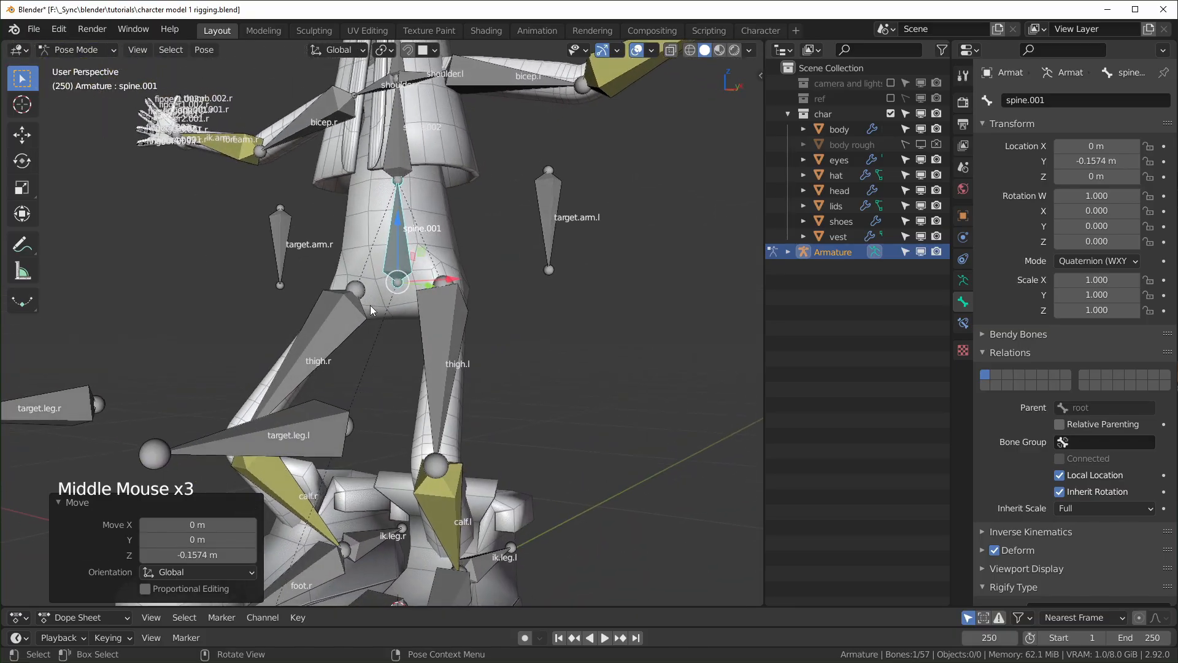
mouse_move(396, 221)
mouse_down()
mouse_move(402, 212)
mouse_move(413, 224)
mouse_up()
right_click(413, 225)
mouse_move(407, 265)
middle_down()
mouse_move(429, 378)
mouse_move(409, 277)
middle_up()
scroll(429, 378, down, 5)
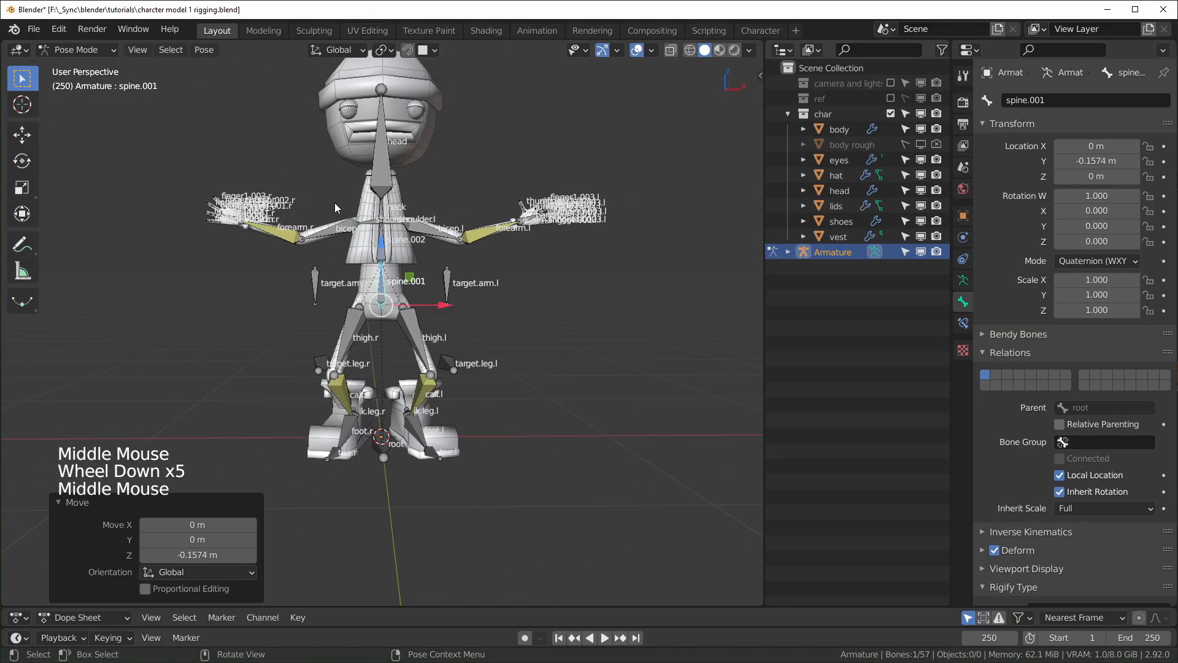
middle_drag(536, 341, 436, 332)
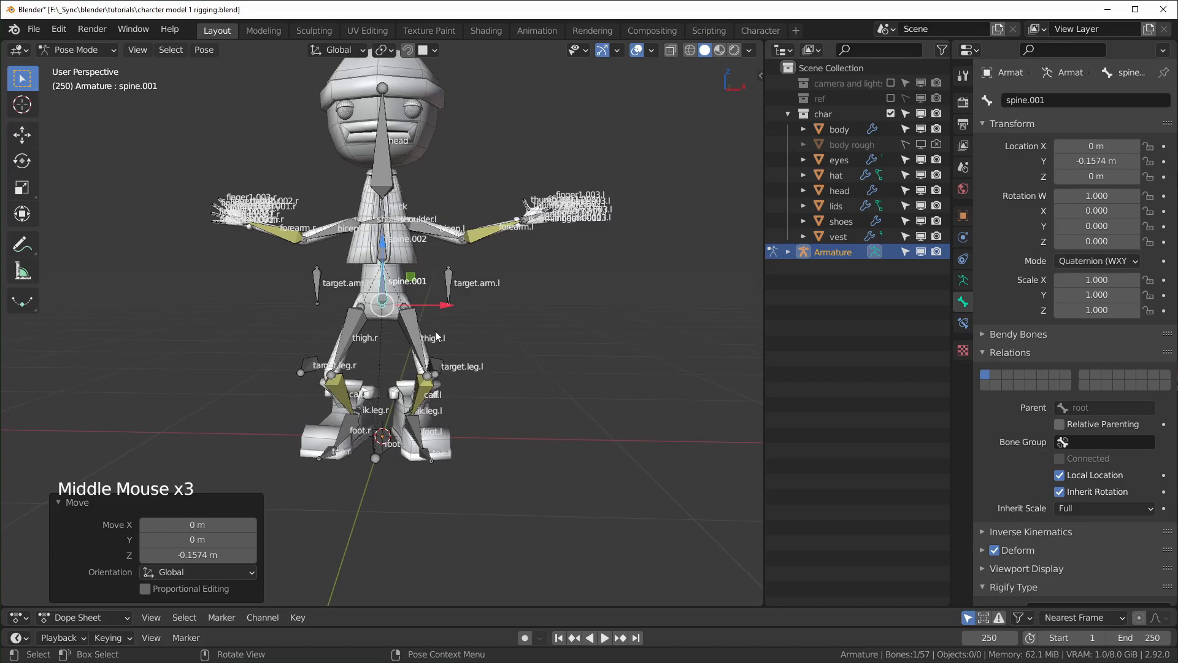
- Clear the location and rotation of all pose bones and return the armature to Object Mode
key(a)
key(alt+g)
key(alt+r)
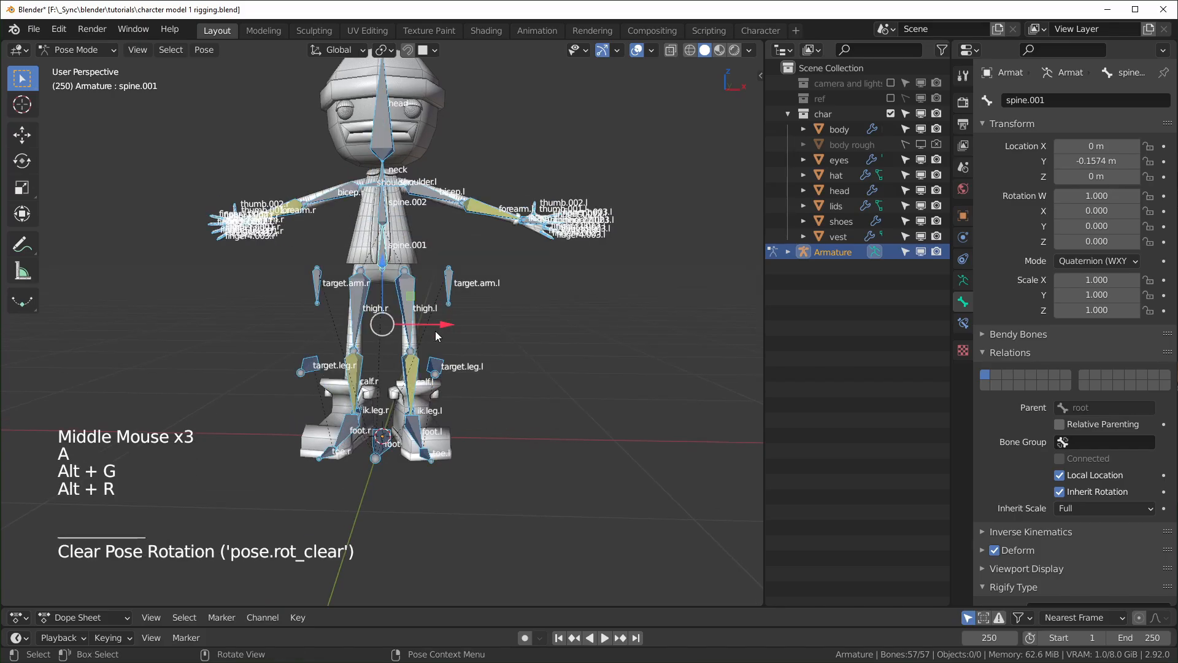
key(Tab)
key(Tab)
key(ctrl+Tab)
scroll(441, 337, up, 2)
shift+middle_drag(447, 346, 480, 503)
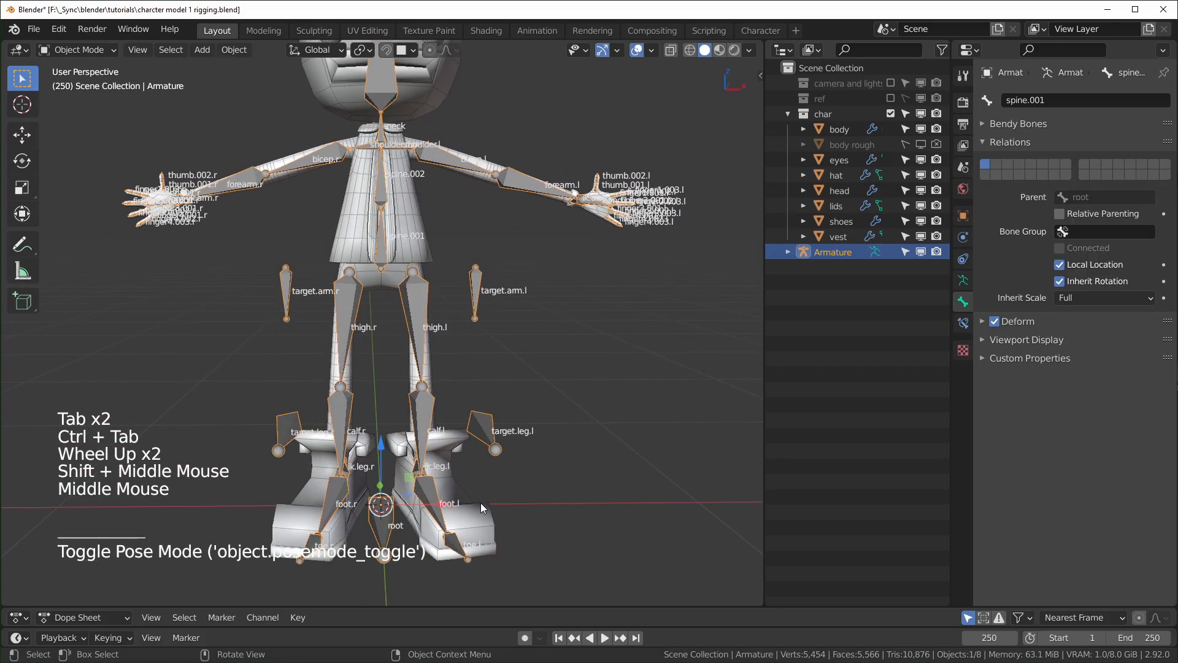
- Parent the shoes mesh to the armature with automatic weights
click(480, 502)
shift+click(488, 427)
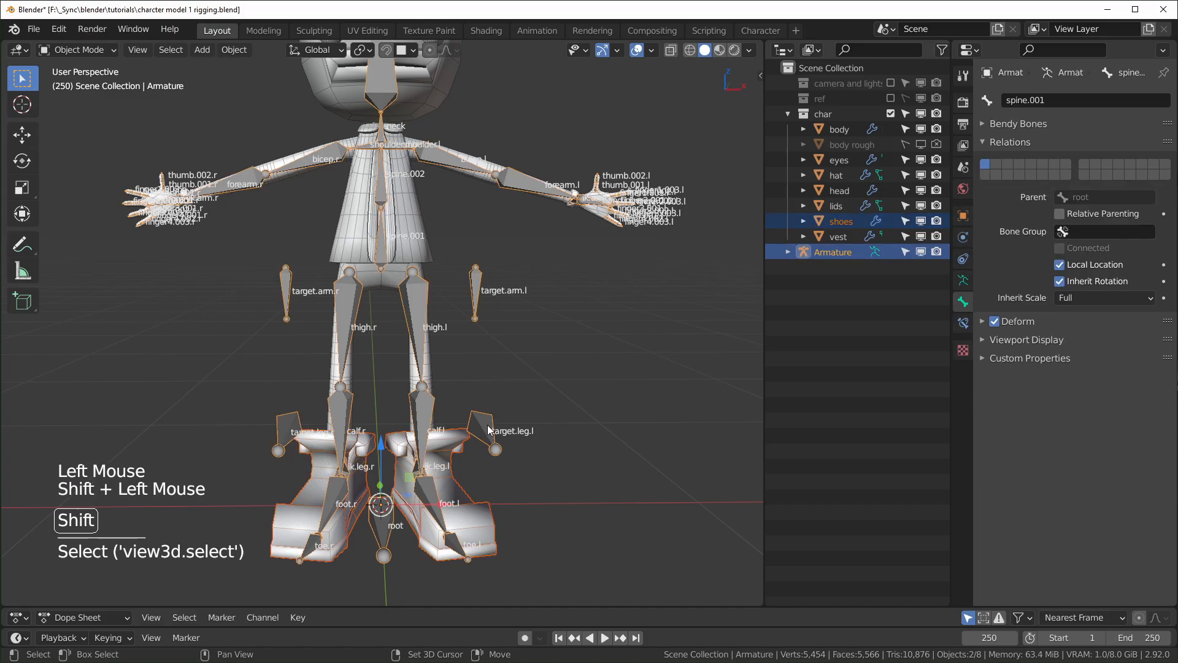
key(ctrl+p)
click(489, 428)
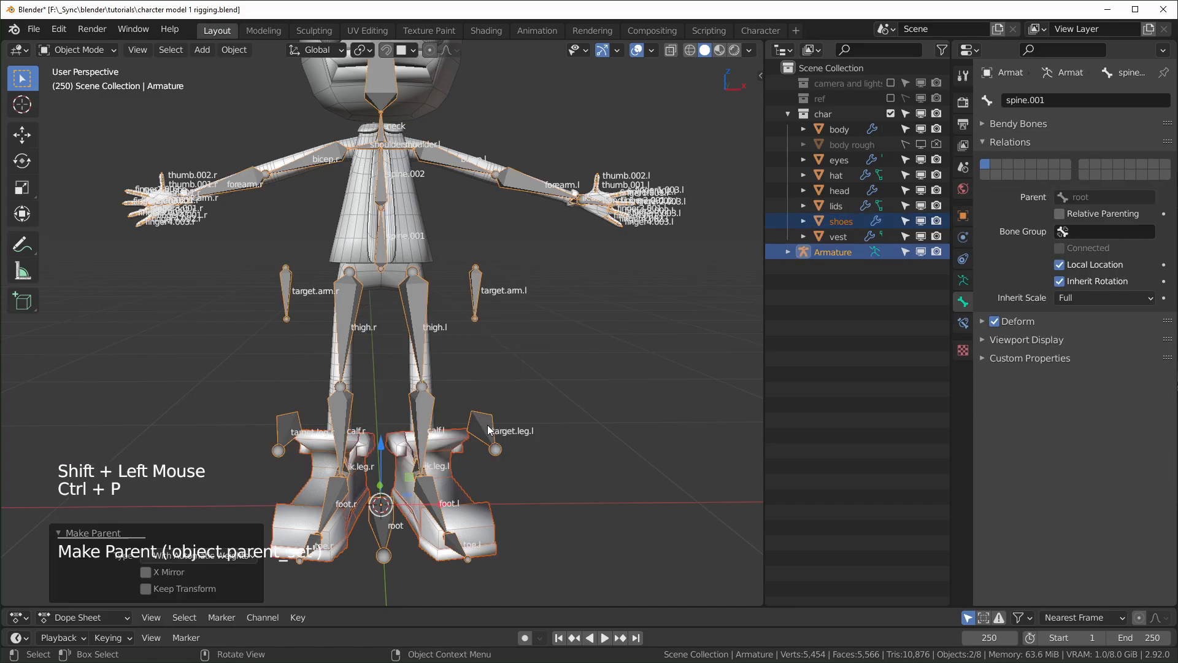
- Parent the vest mesh to the armature with automatic weights
click(423, 248)
click(552, 373)
click(421, 229)
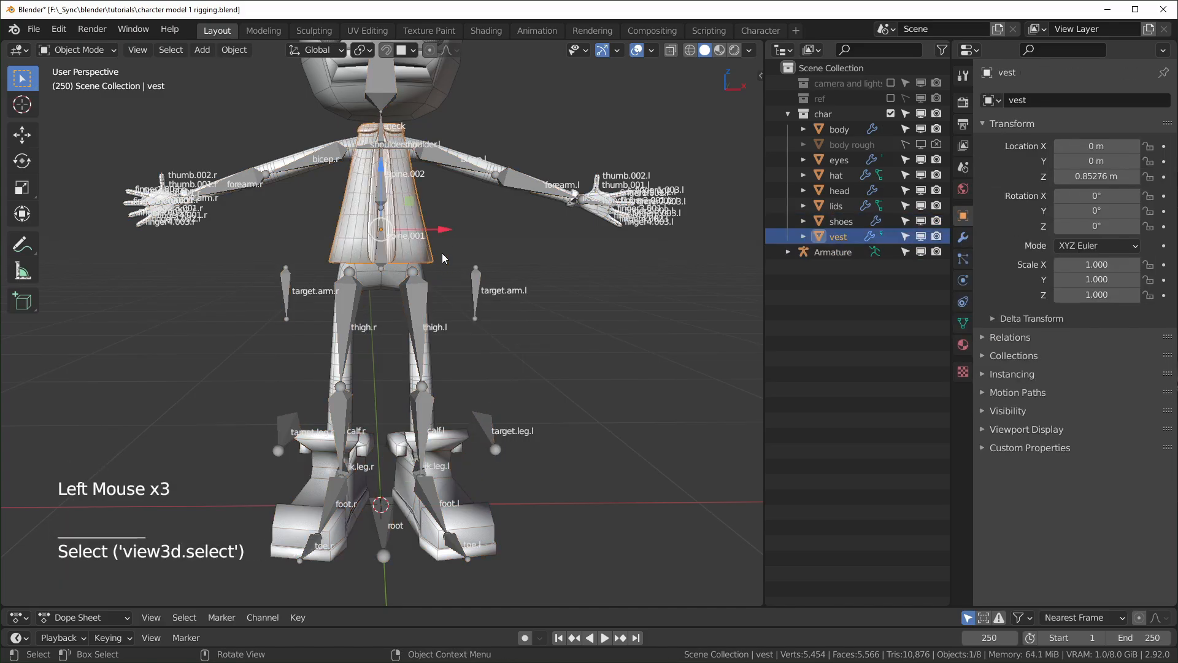
shift+click(477, 275)
key(ctrl+p)
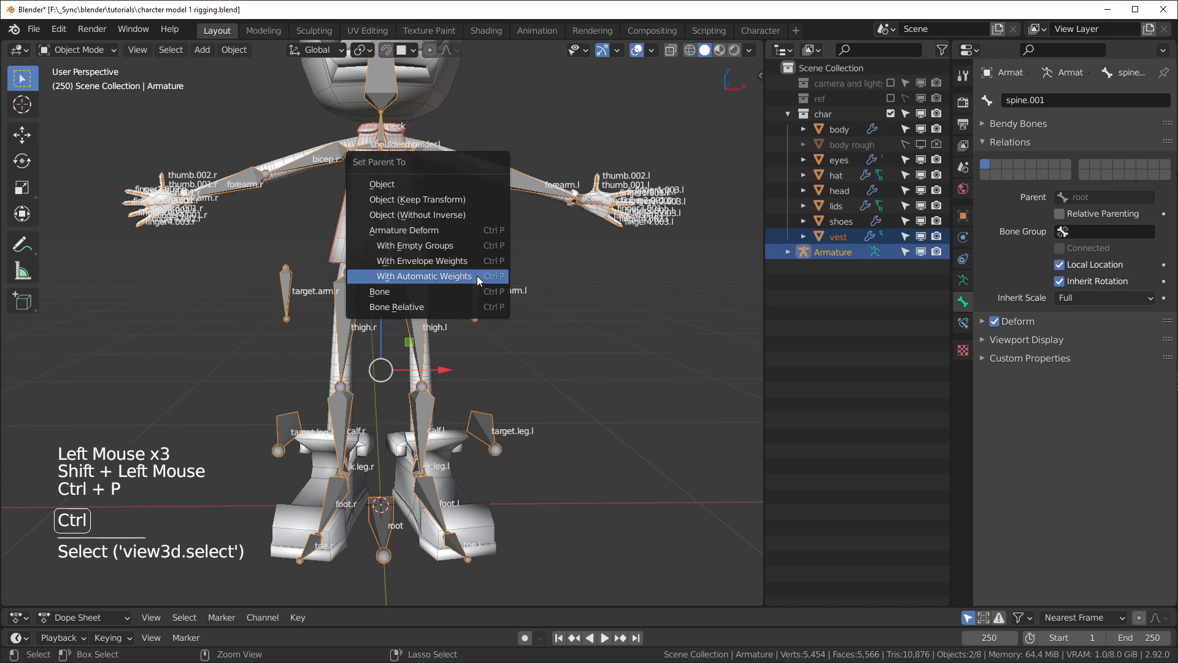
click(476, 275)
- Select the head, eyes, lids and hat meshes together, adding the armature last as the active object
scroll(479, 279, up, 1)
shift+middle_drag(480, 278, 392, 252)
scroll(482, 406, down, 3)
scroll(483, 405, up, 5)
scroll(494, 359, down, 2)
click(522, 311)
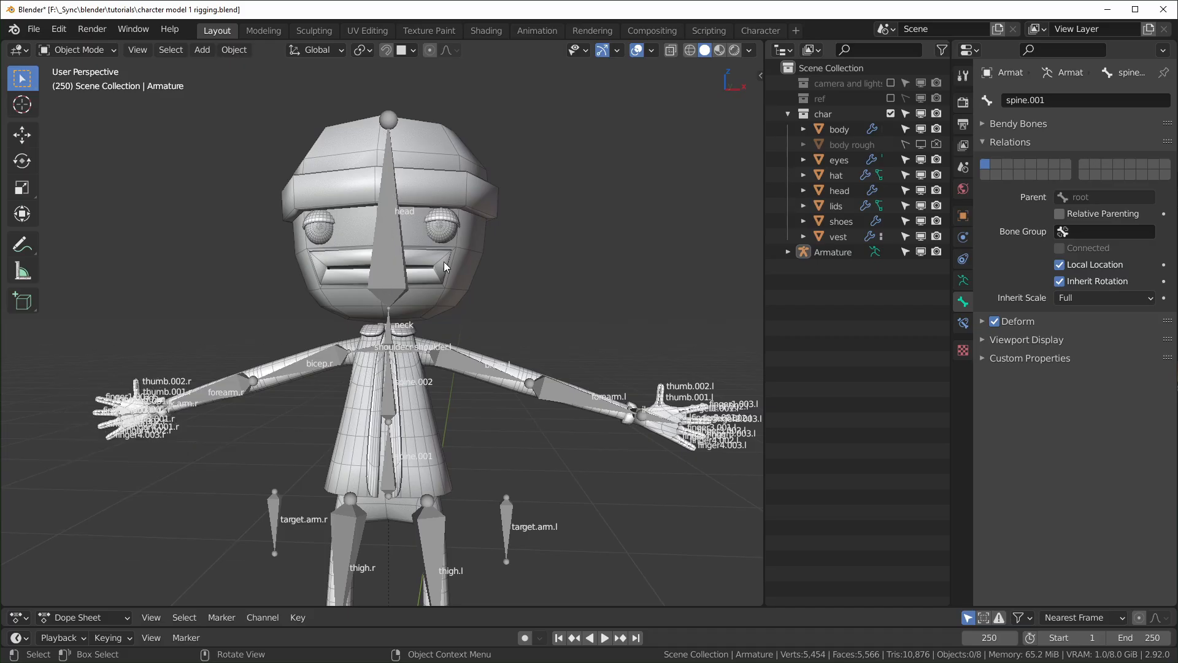
middle_click(521, 302)
scroll(522, 302, up, 1)
middle_drag(522, 302, 506, 276)
click(474, 259)
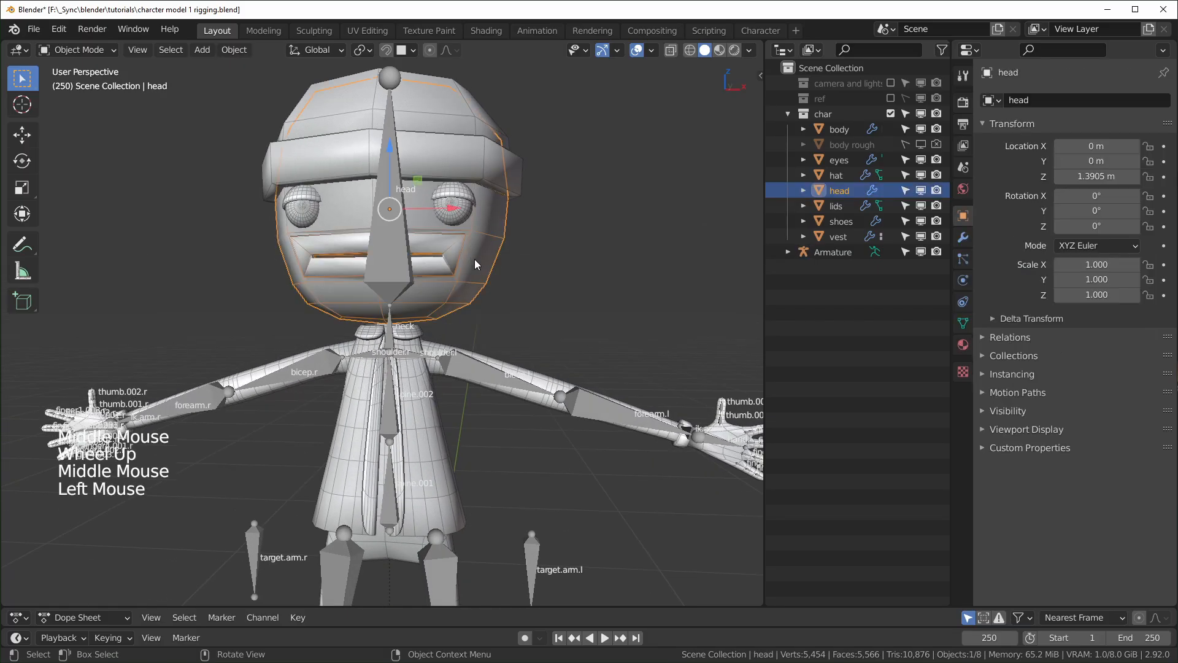
shift+click(462, 192)
shift+click(459, 196)
shift+click(521, 178)
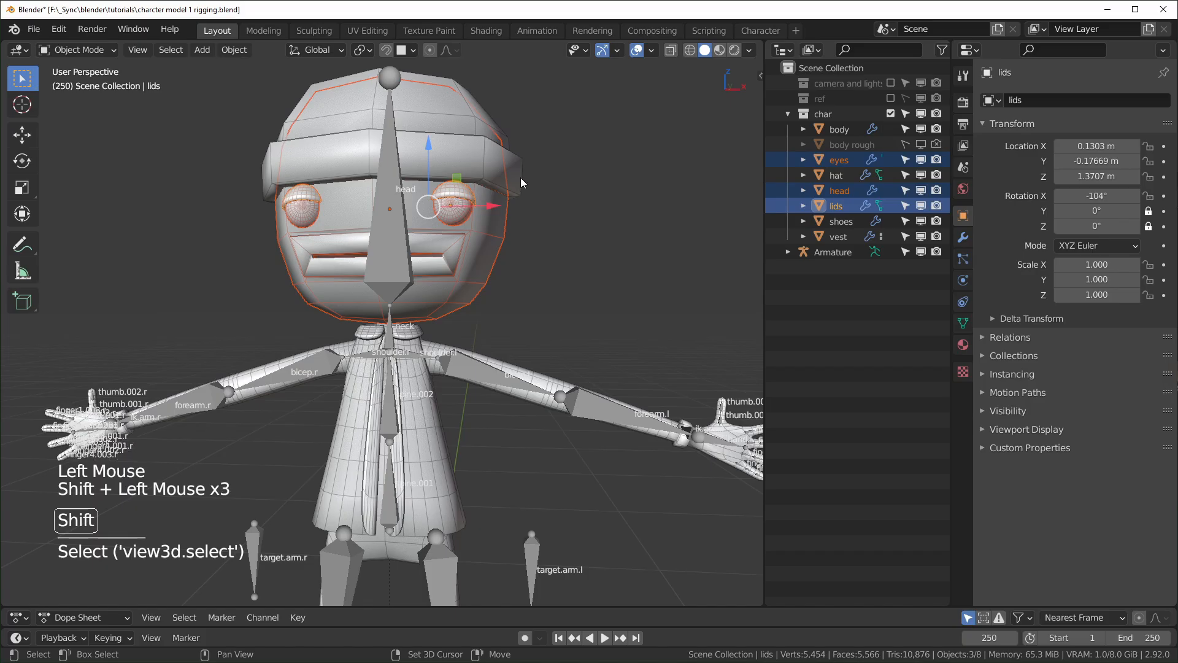
scroll(562, 297, down, 2)
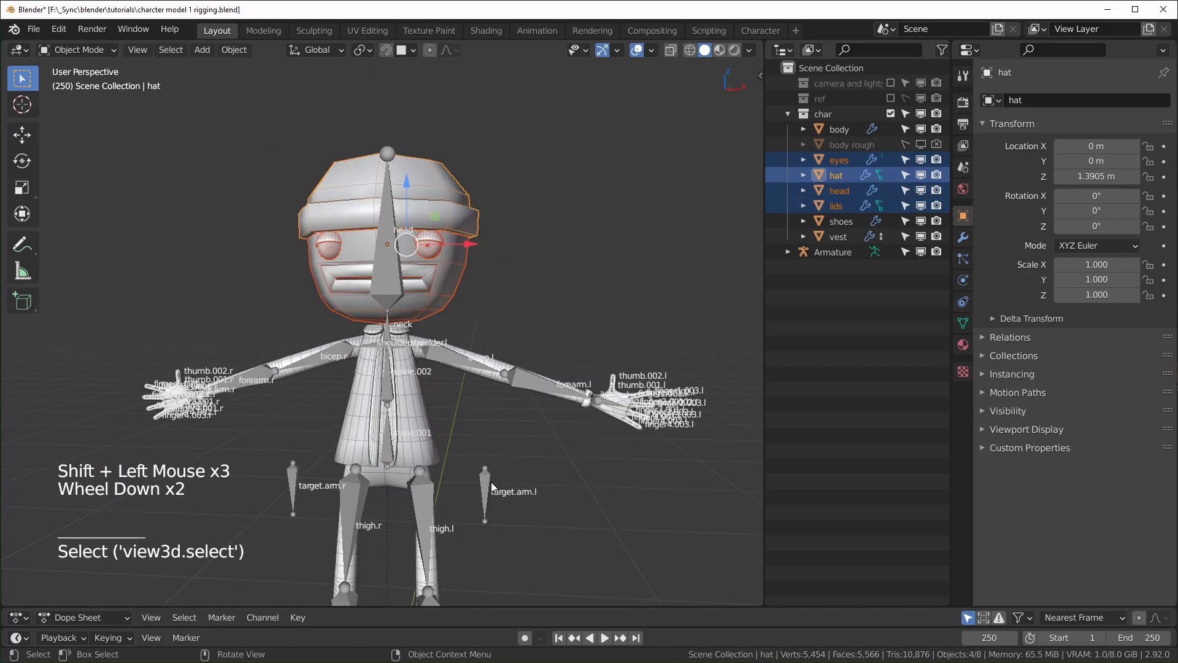
shift+click(491, 481)
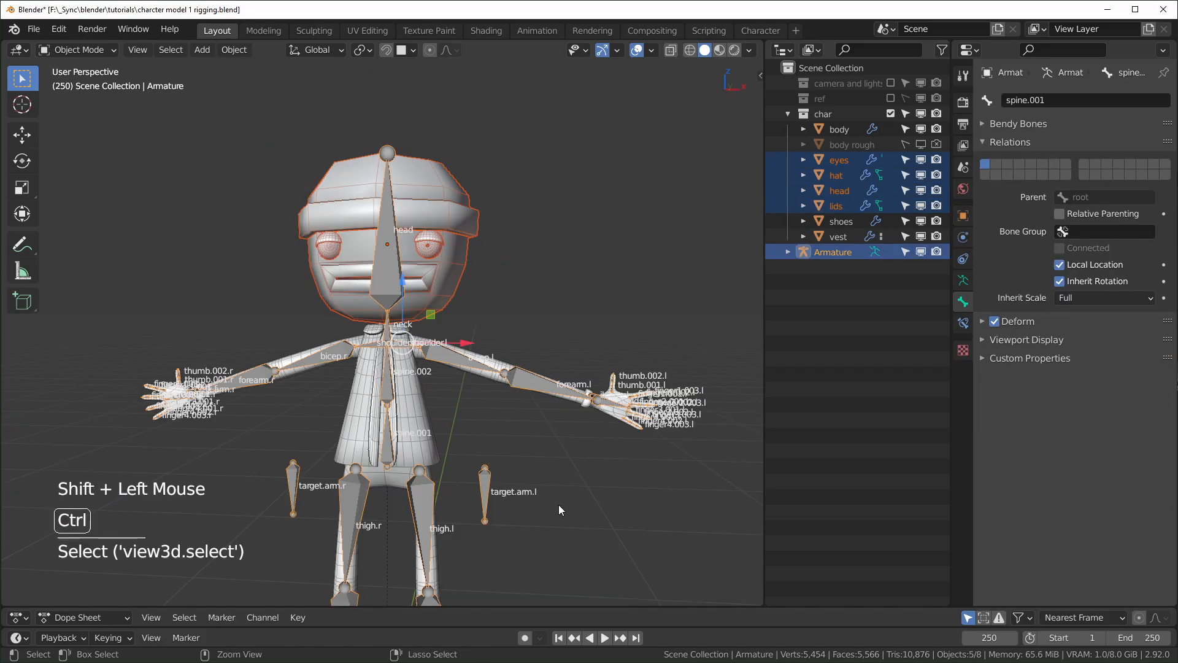
- Parent the selected head, eyes, lids and hat to the head bone in Pose Mode using the Bone option
key(ctrl+Tab)
scroll(559, 504, up, 3)
scroll(559, 505, down, 1)
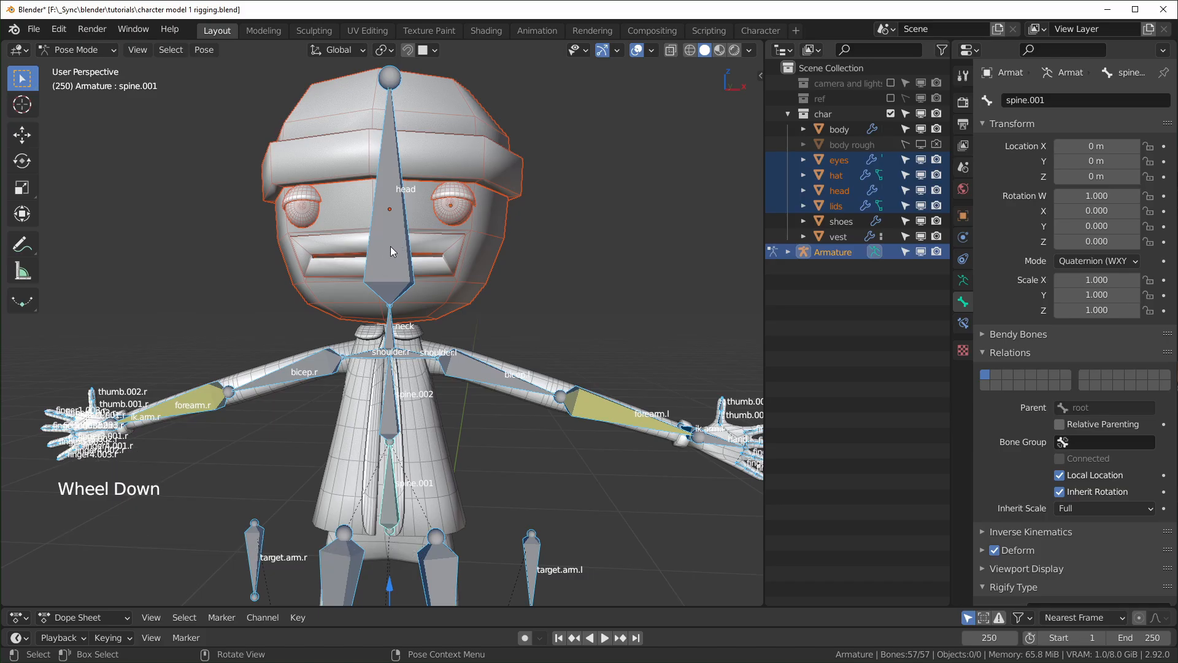
click(392, 245)
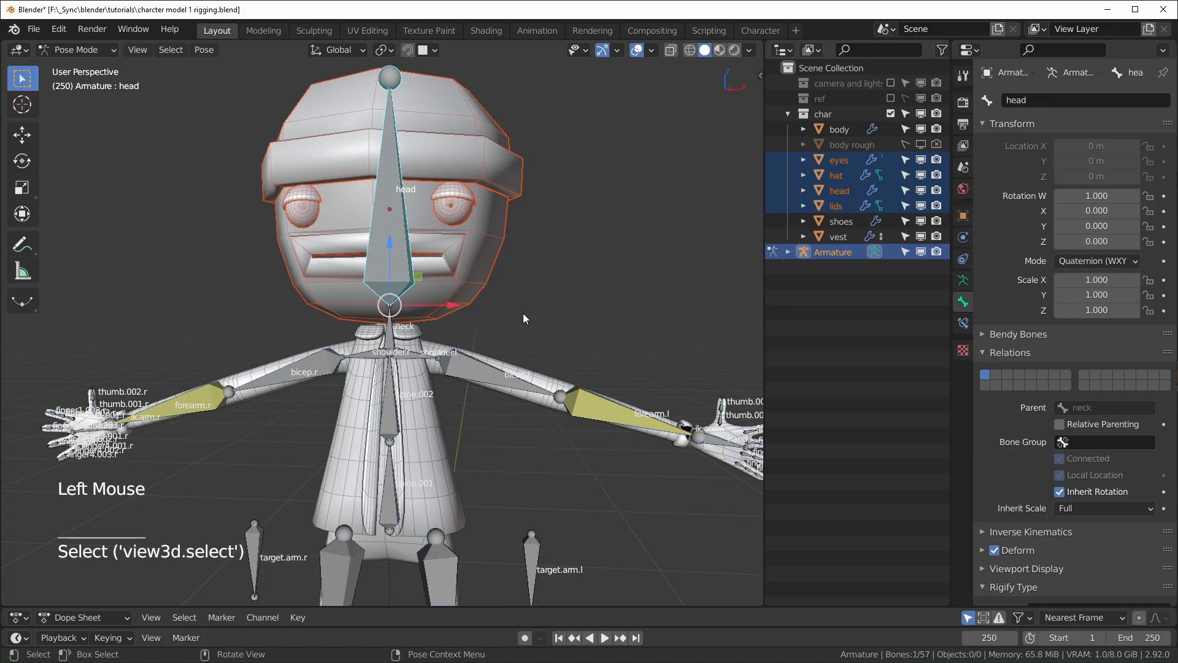
key(ctrl+p)
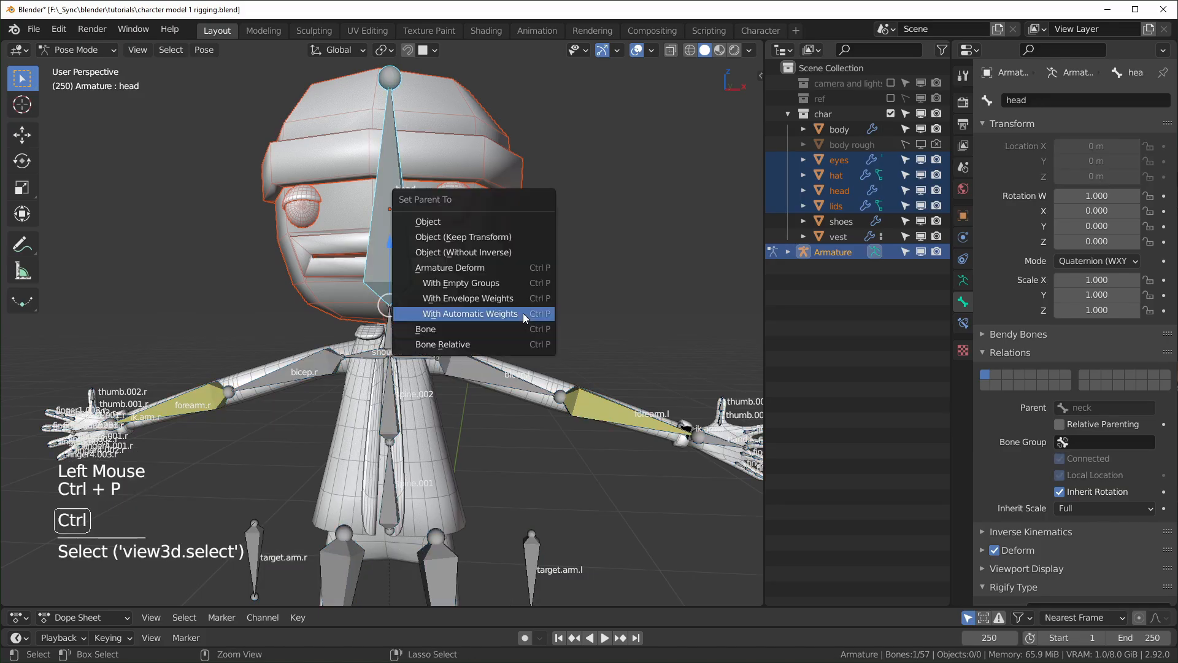
click(450, 331)
- Test-rotate the head bone to check that the head meshes follow it, and cancel the rotation
middle_drag(450, 331, 351, 165)
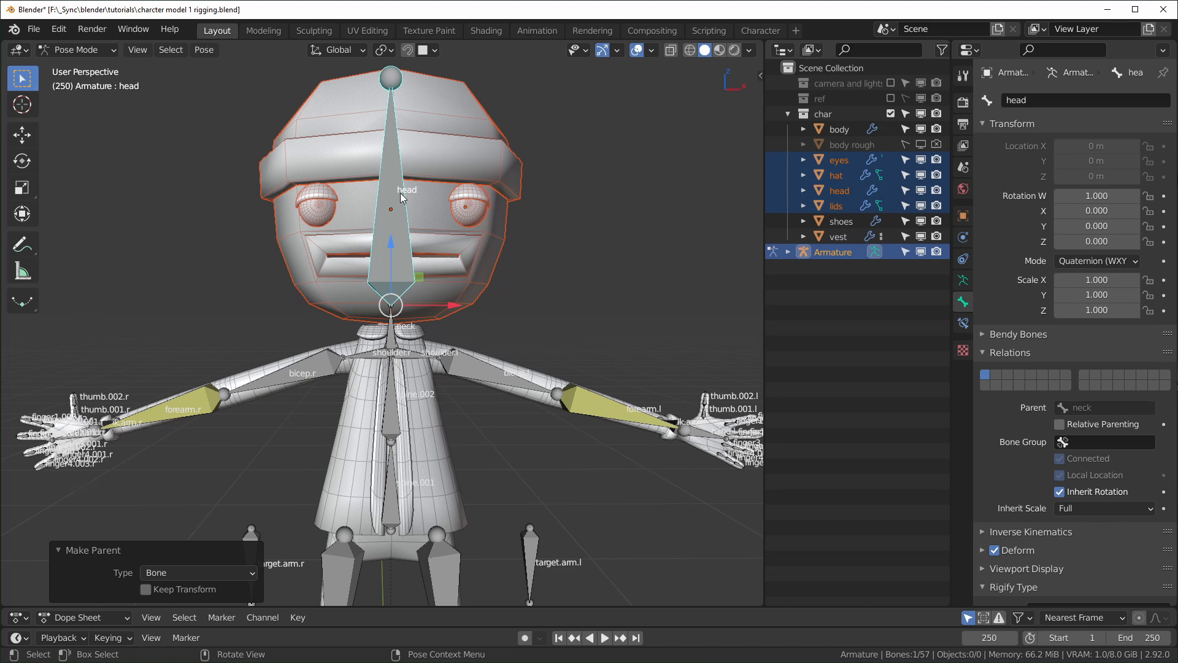
key(r)
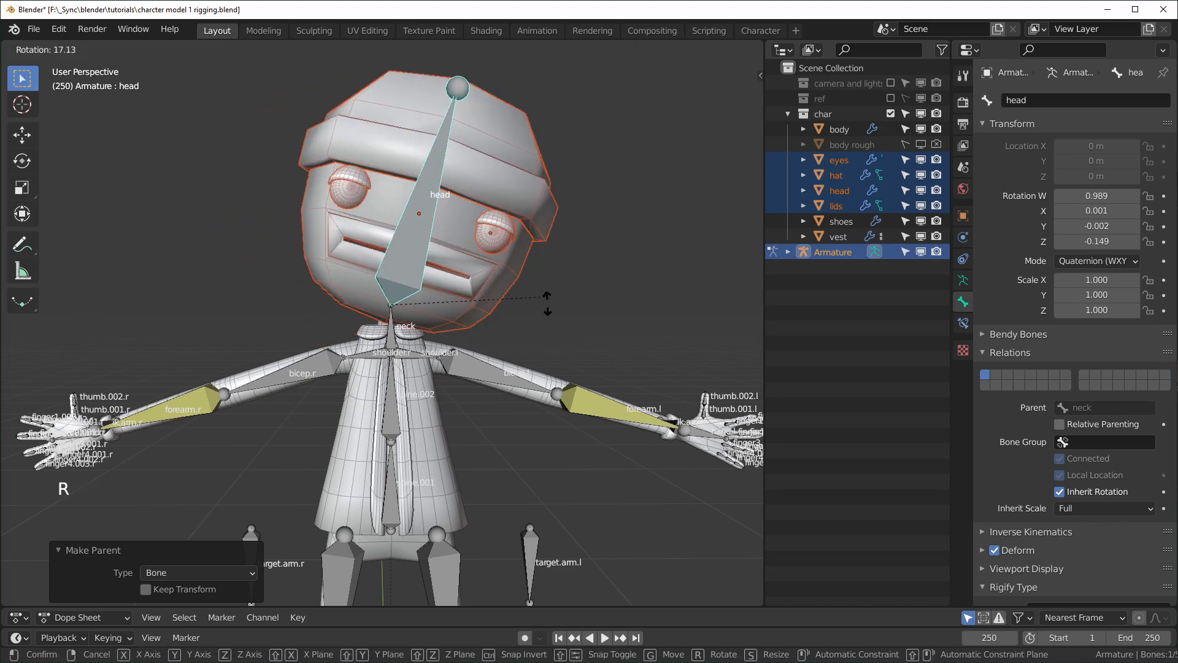
key(Escape)
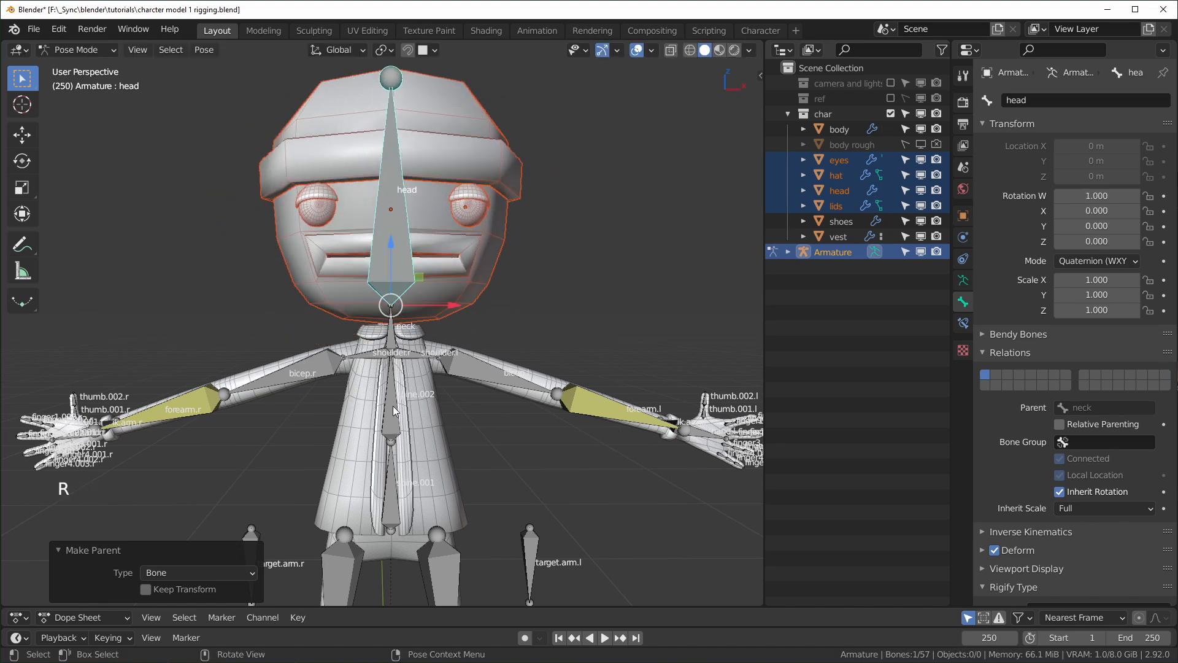
scroll(535, 479, down, 2)
middle_drag(542, 454, 547, 433)
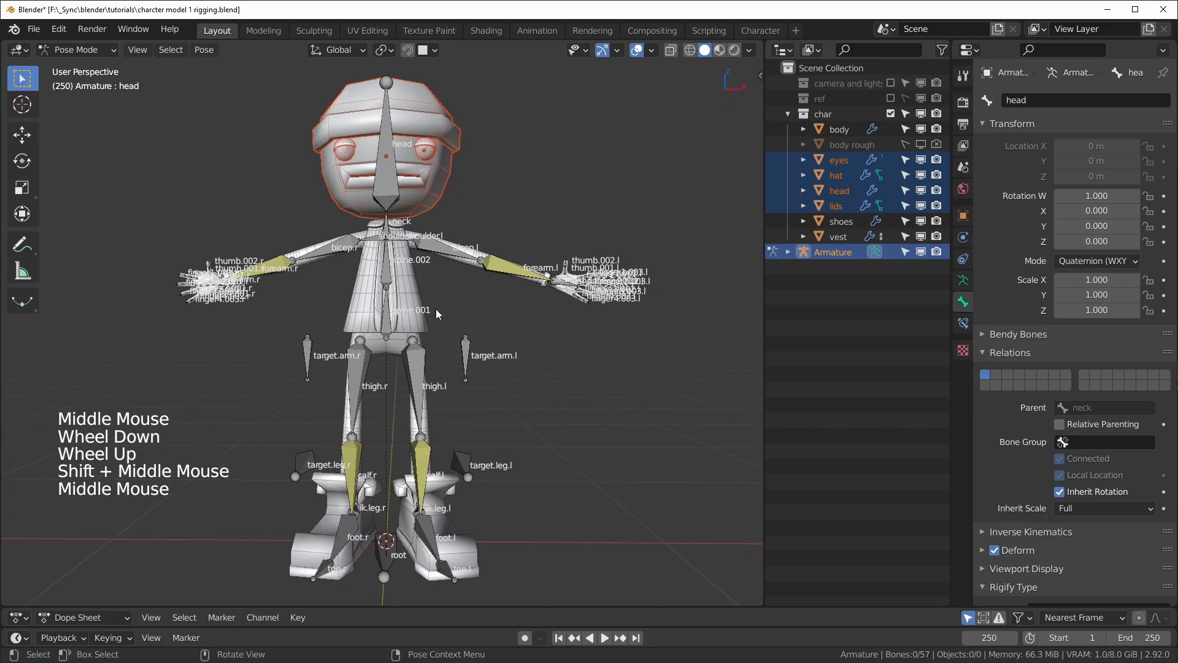
- Hide the armature's bone names and display its bones as Stick
click(962, 281)
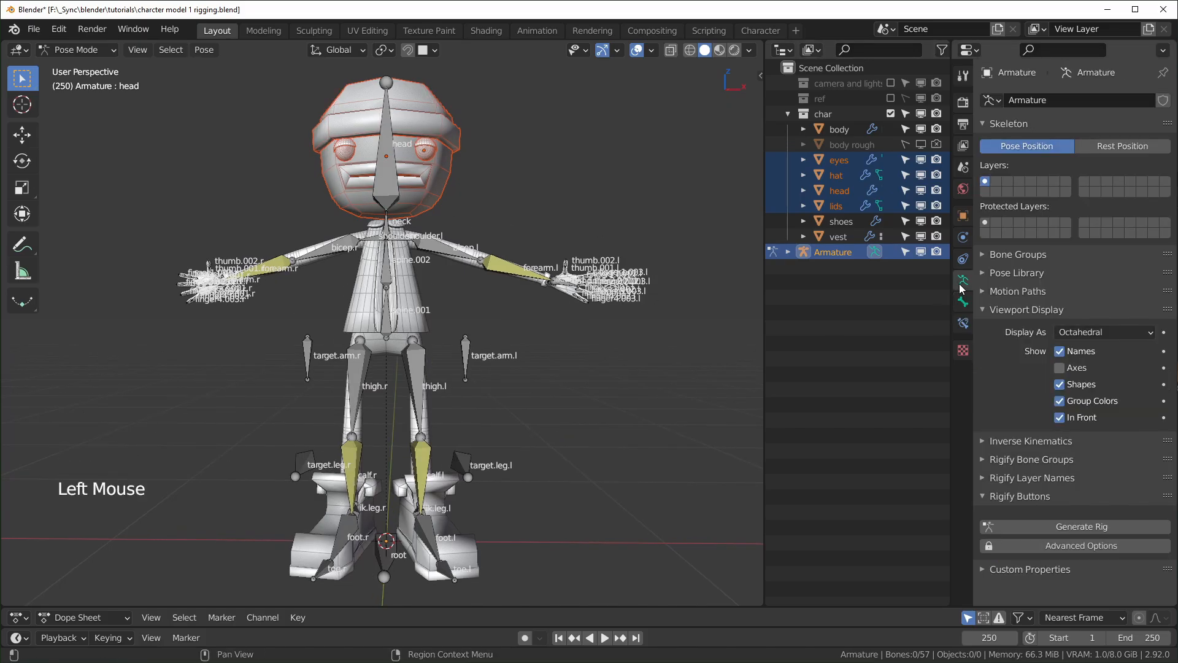
click(1060, 353)
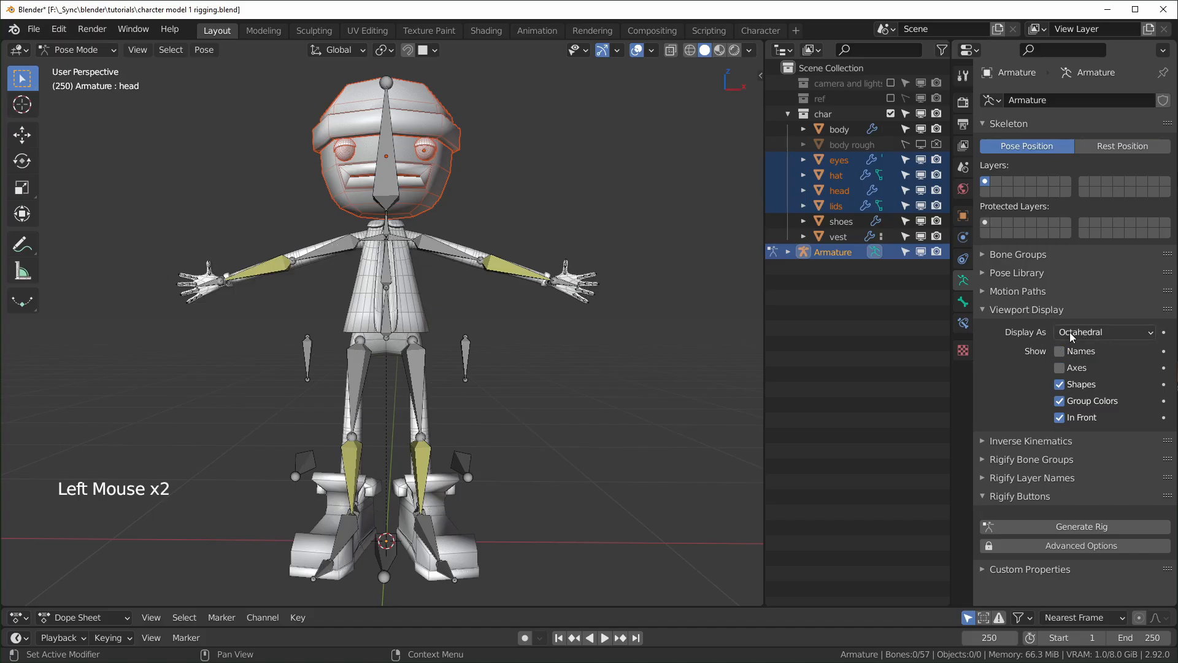
drag(1088, 332, 1086, 363)
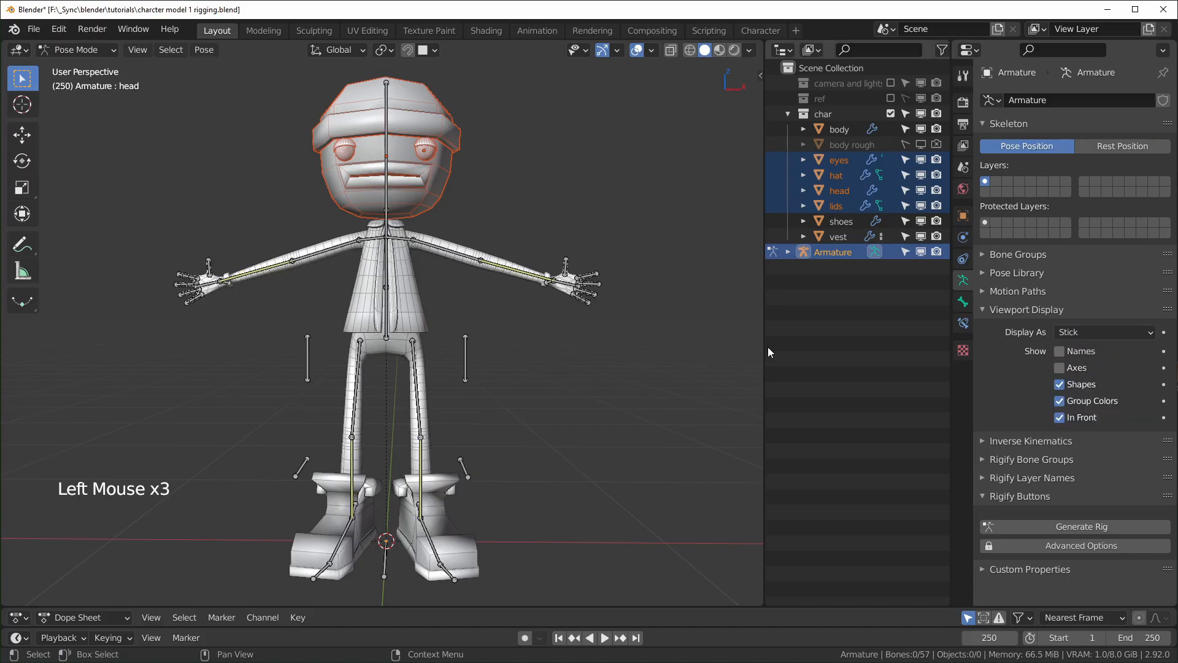
- Raise the ik.leg.l bone in the right side view, moving it about -0.175 m in Y and 0.248 m in Z, and inspect the bent leg
middle_drag(419, 377, 364, 292)
scroll(416, 385, up, 1)
middle_drag(415, 386, 484, 428)
scroll(507, 469, down, 2)
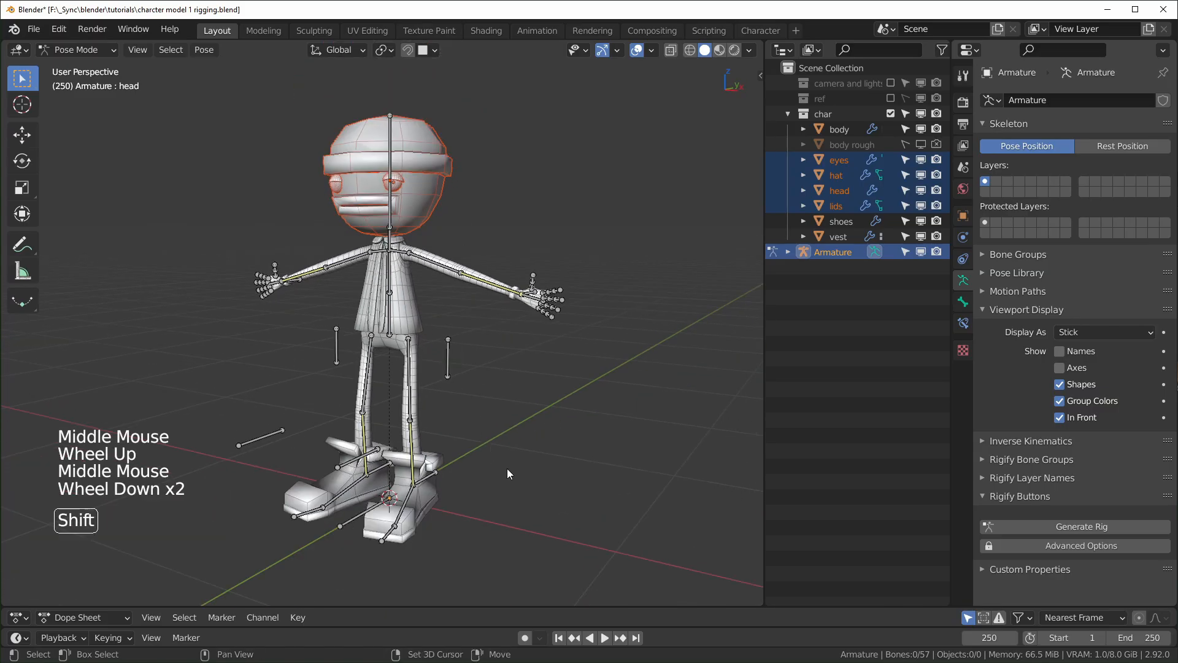
shift+middle_drag(507, 468, 485, 457)
middle_drag(484, 457, 432, 442)
click(432, 442)
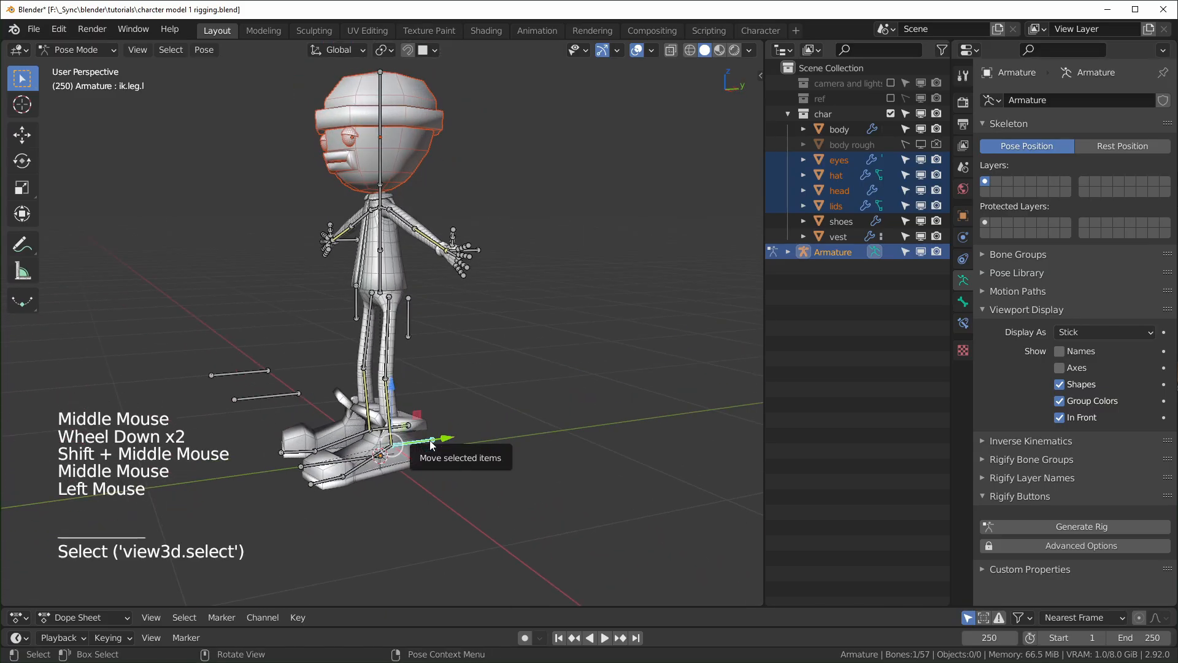
key(KP_3)
key(g)
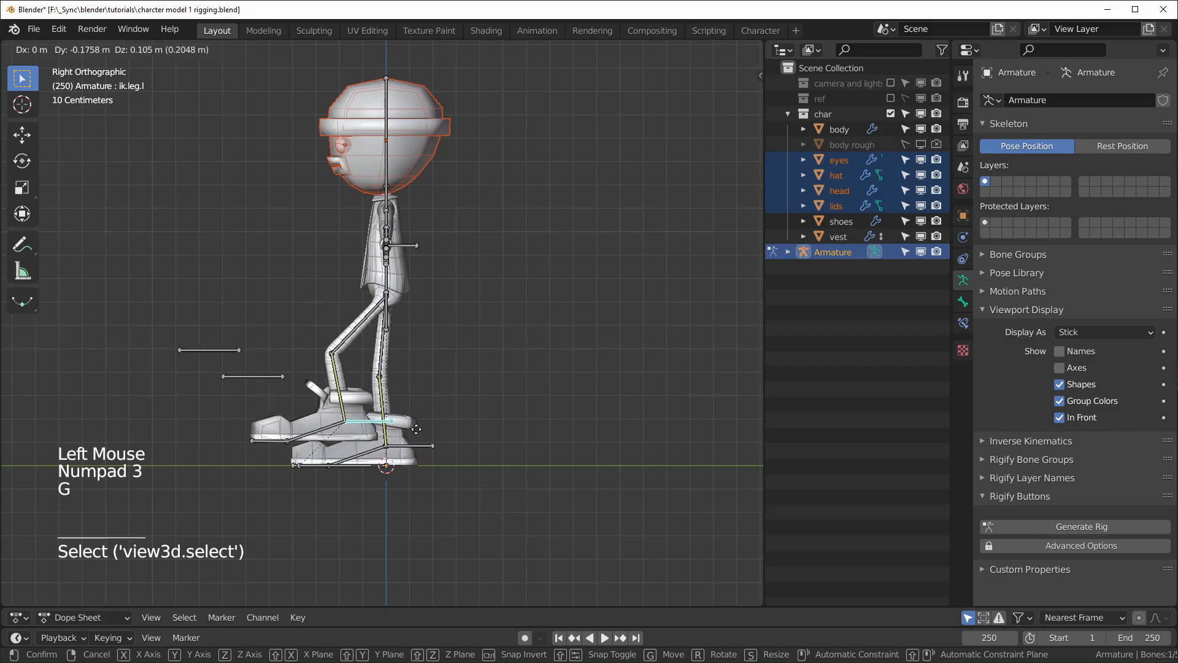
scroll(467, 406, up, 3)
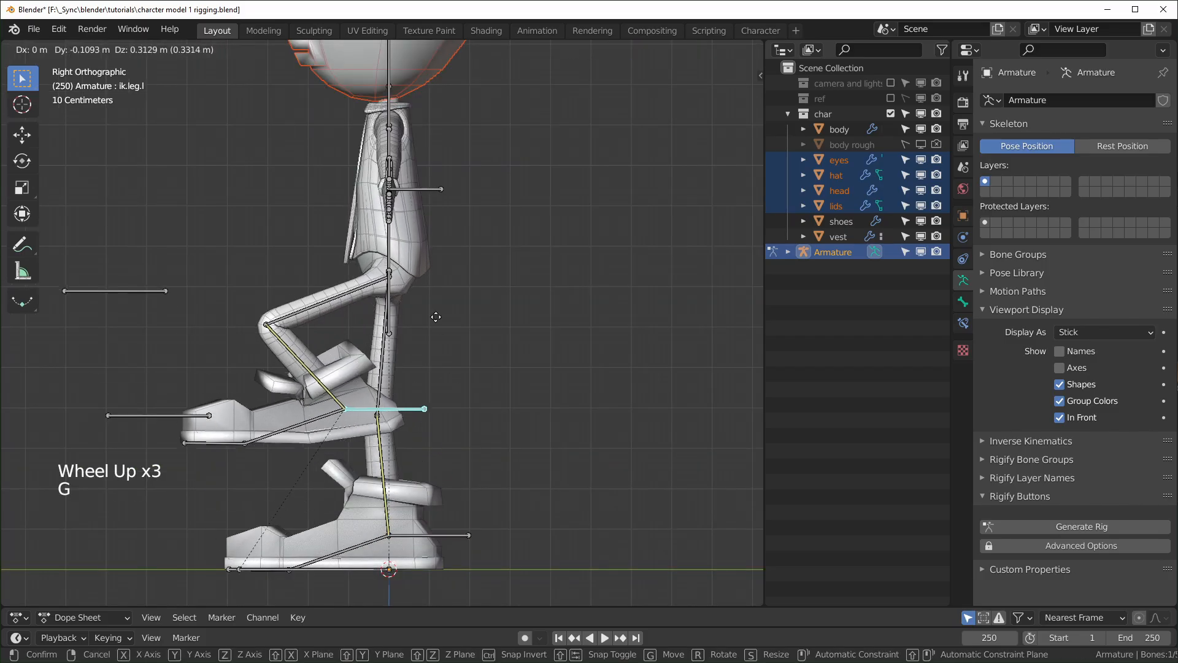
click(411, 352)
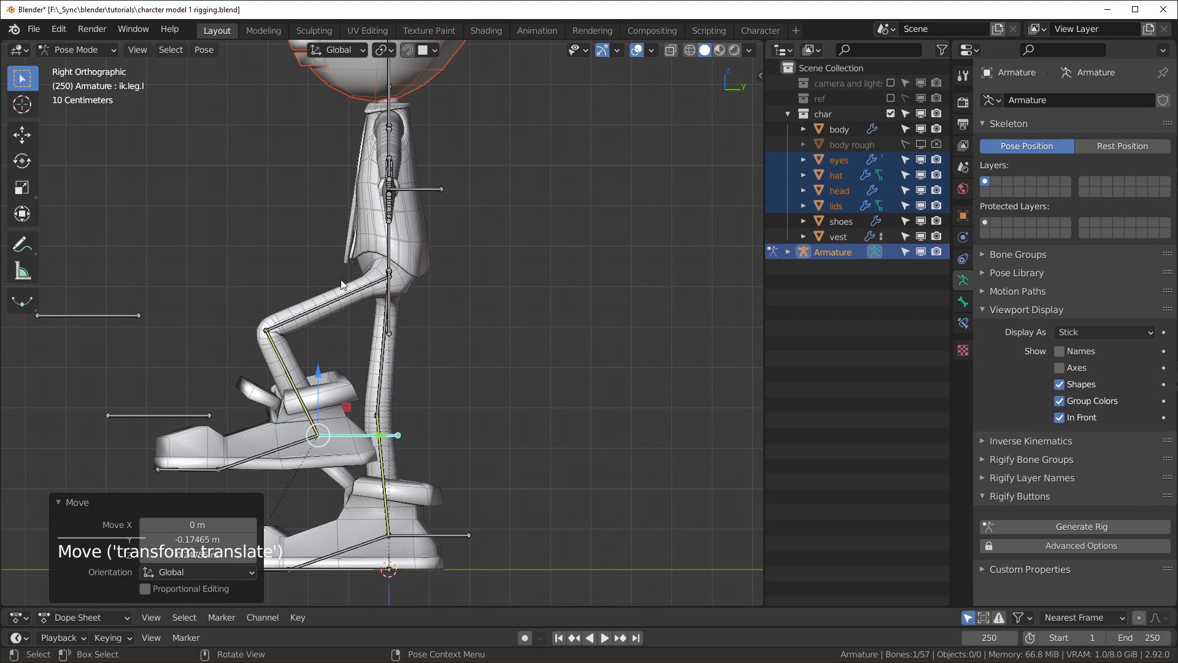
middle_drag(341, 282, 385, 342)
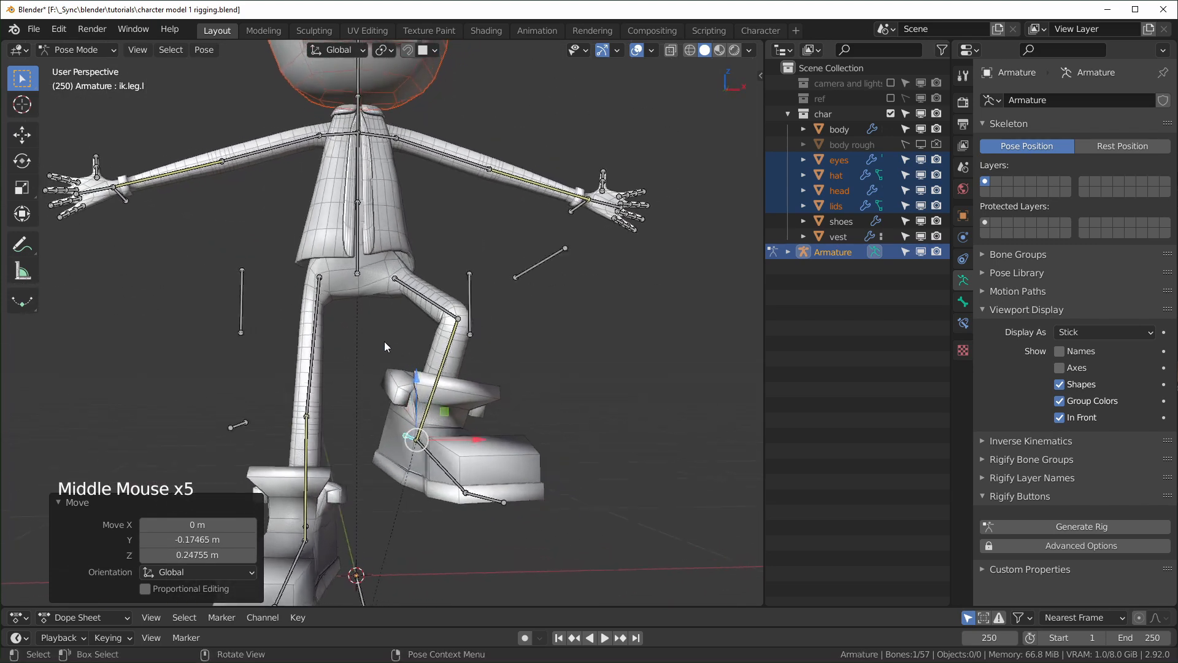
- Lower the spine.001 bone along Z to test how both legs bend with their IK controls
scroll(384, 341, down, 1)
click(362, 257)
shift+middle_drag(386, 391, 419, 389)
middle_drag(352, 343, 414, 336)
middle_drag(457, 307, 423, 295)
drag(388, 196, 388, 262)
middle_drag(393, 485, 351, 475)
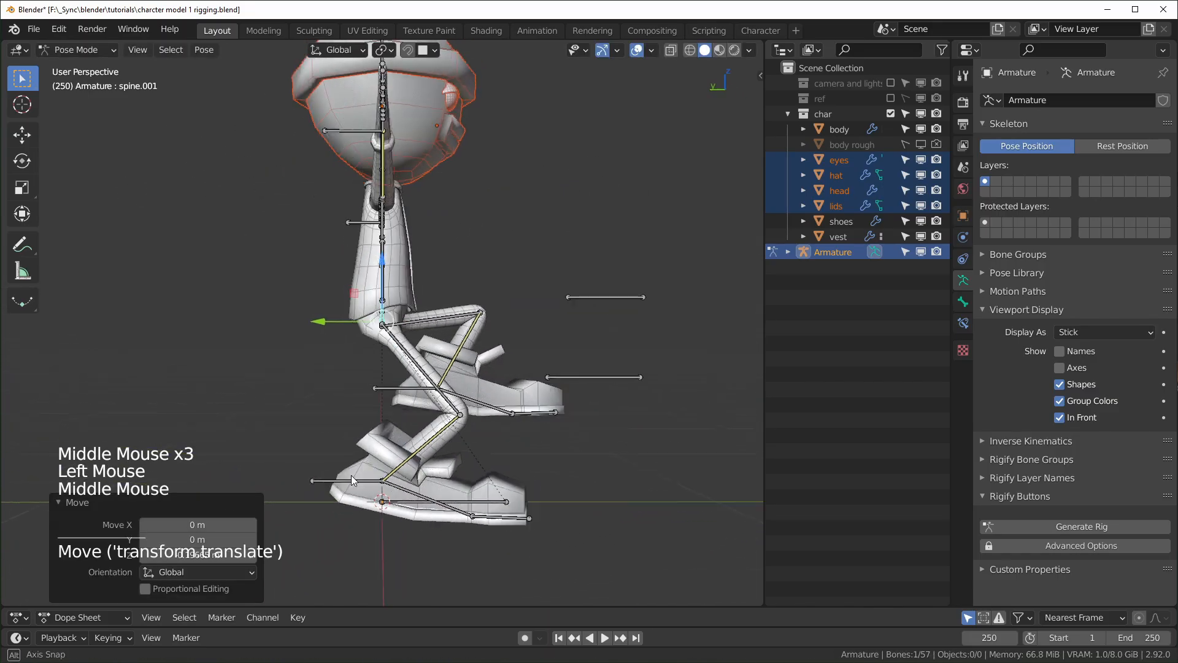
- Raise the spine.001 bone along Z in the right side view
scroll(366, 484, down, 1)
key(KP_3)
scroll(389, 453, up, 2)
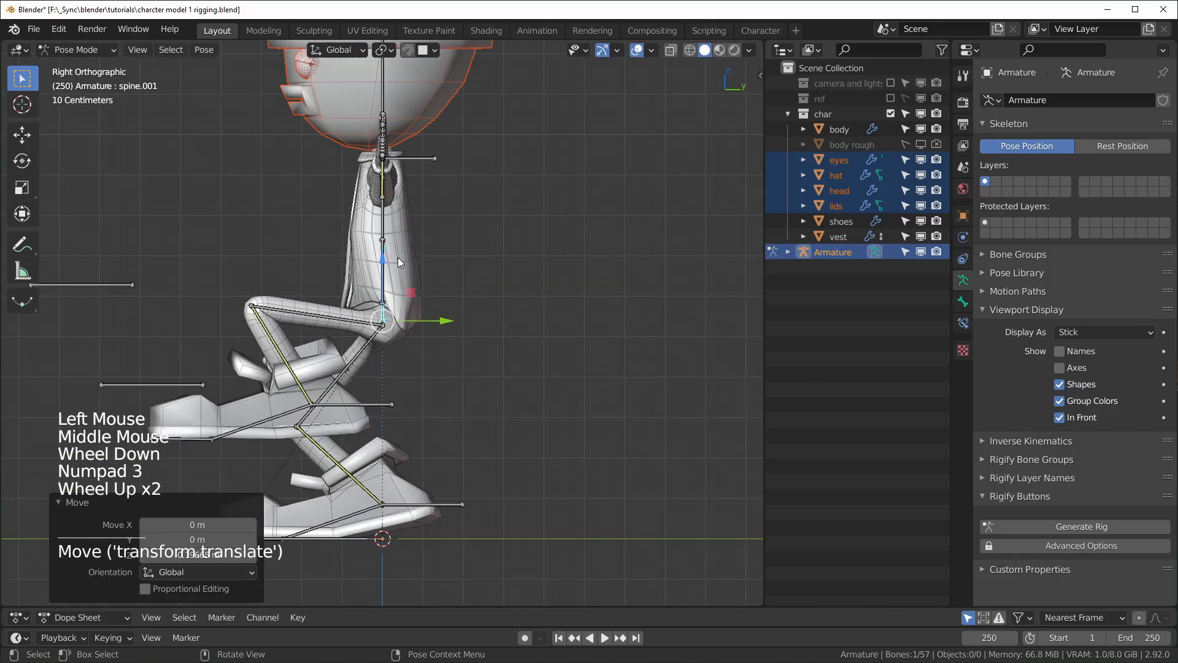
drag(385, 256, 390, 157)
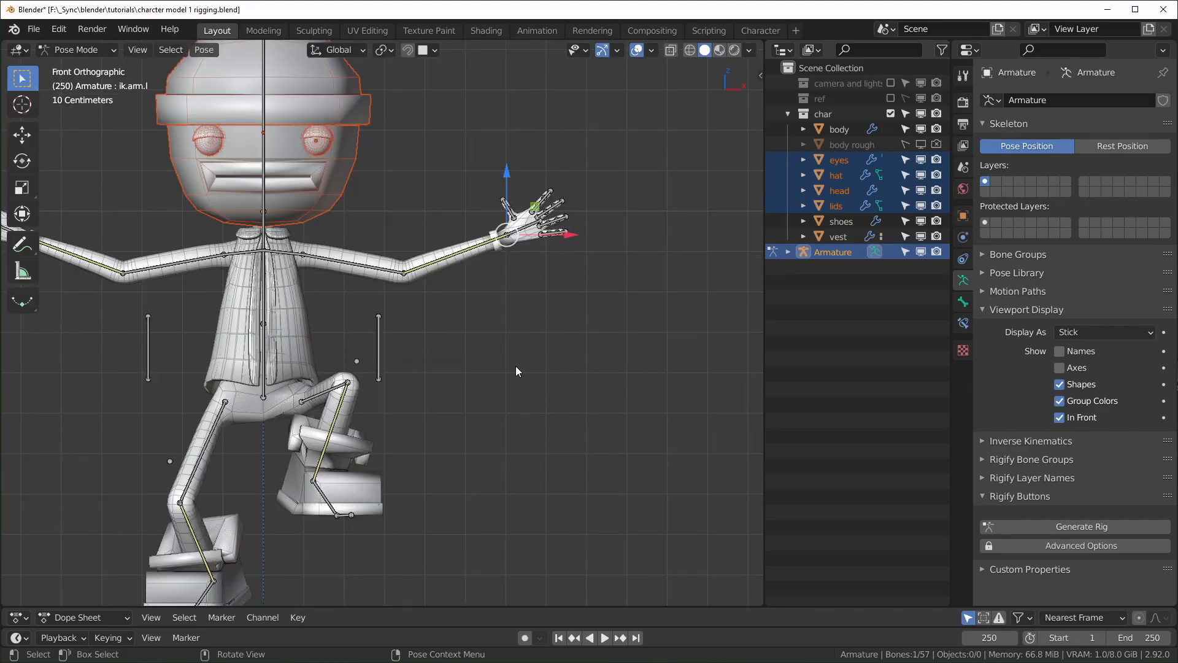
- Test-move the ik.arm.l bone in the front view to check the arm's IK
key(g)
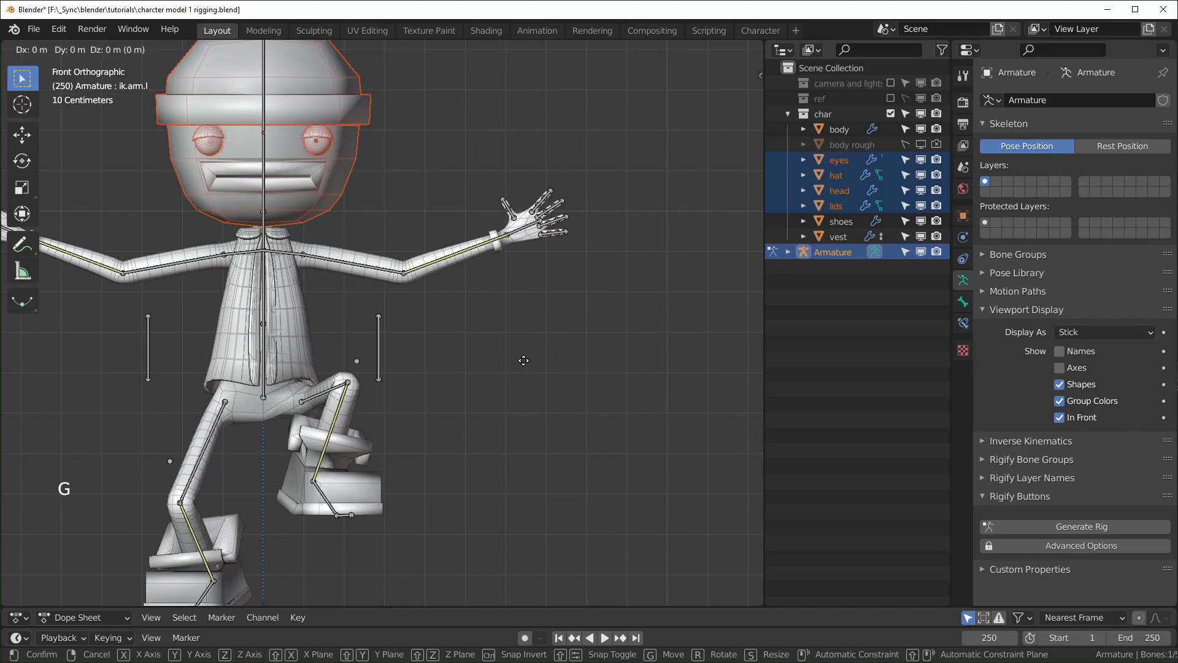
key(Escape)
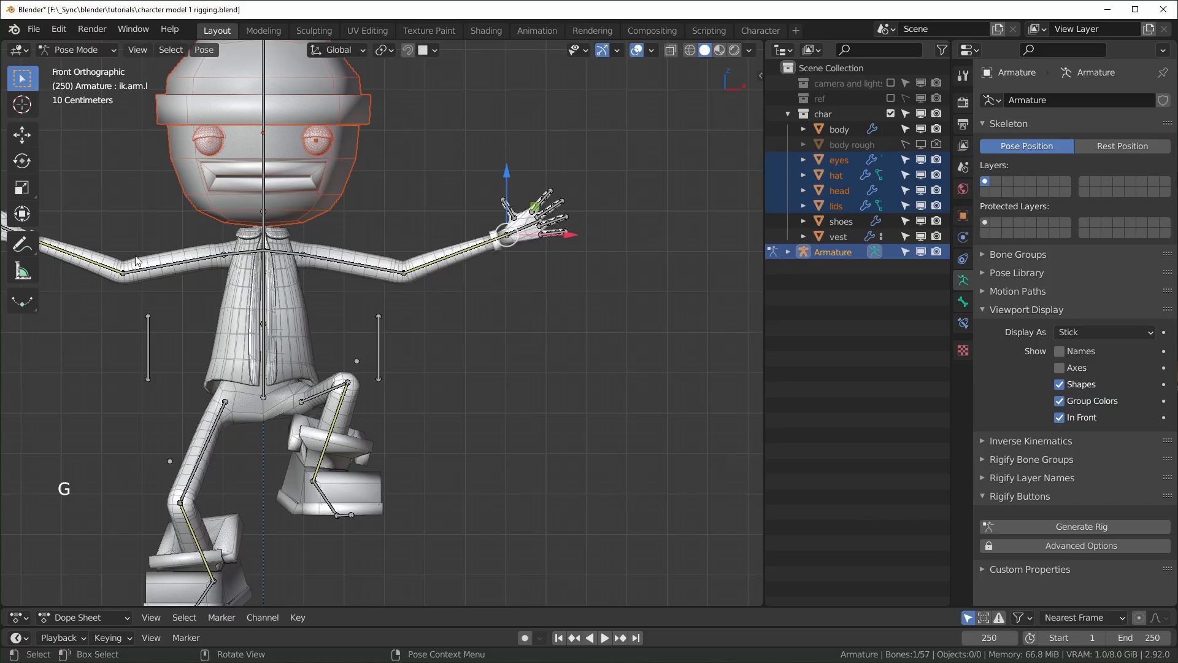
key(g)
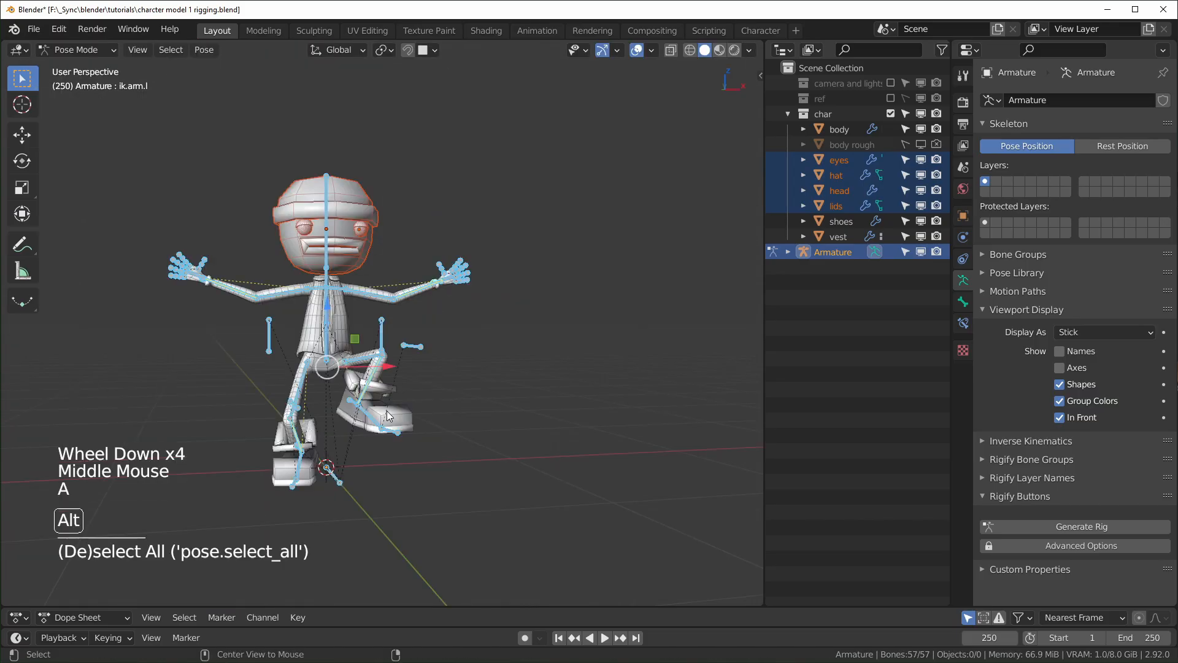
- Clear the location and rotation of all pose bones, and deselect them
key(alt+g)
key(alt+r)
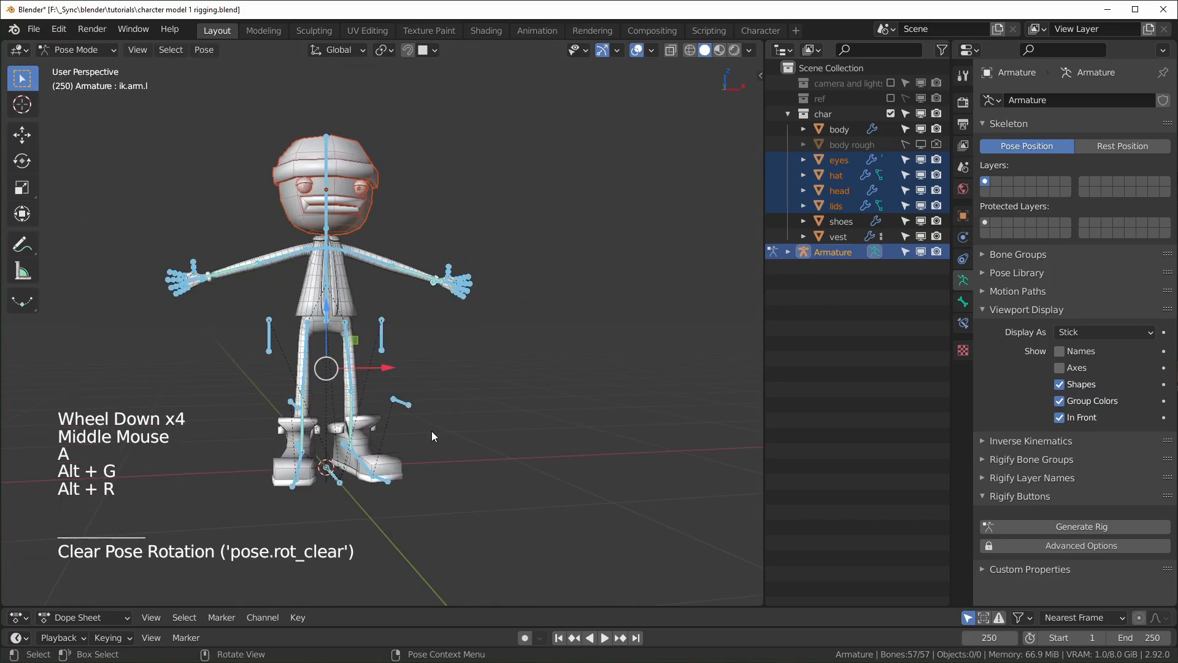
click(432, 430)
- Return the armature to Object Mode, select the vest and put it into Weight Paint mode
scroll(415, 480, up, 3)
middle_drag(432, 431, 452, 278)
scroll(445, 452, down, 1)
click(91, 52)
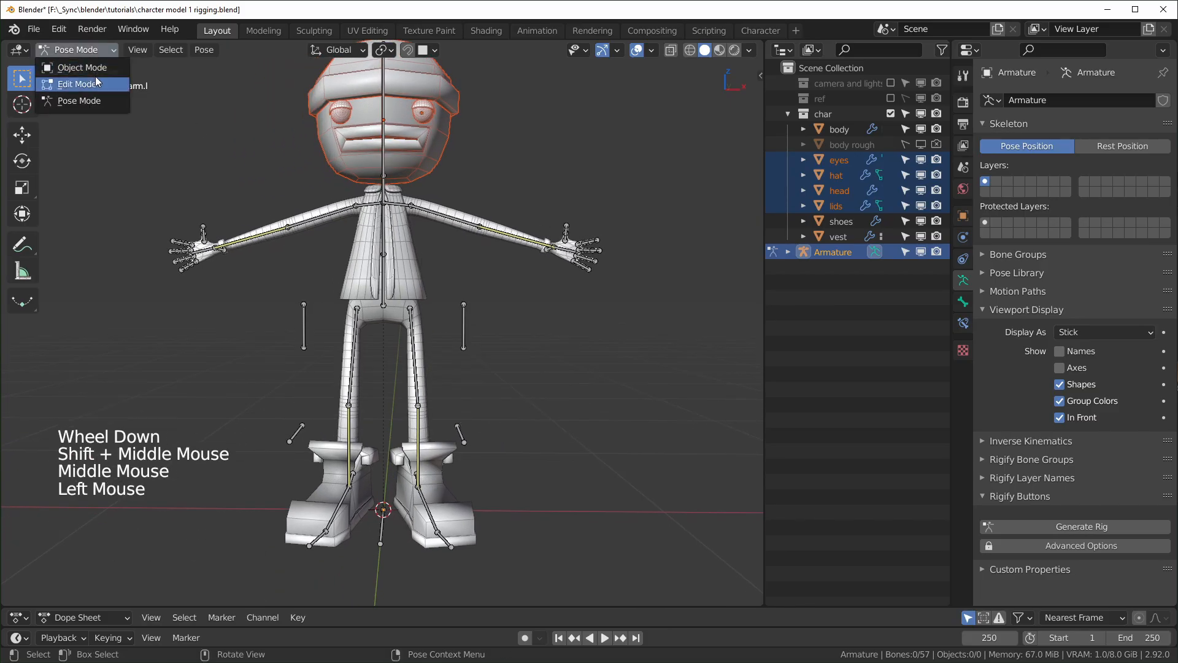
click(94, 67)
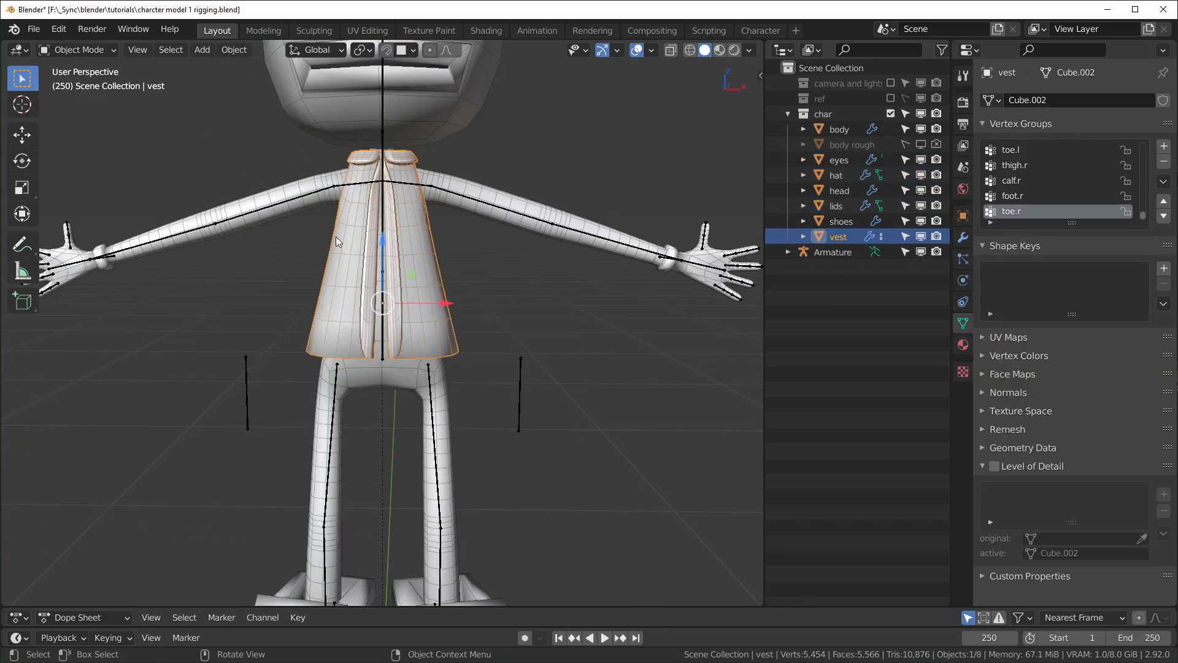
key(ctrl+Tab)
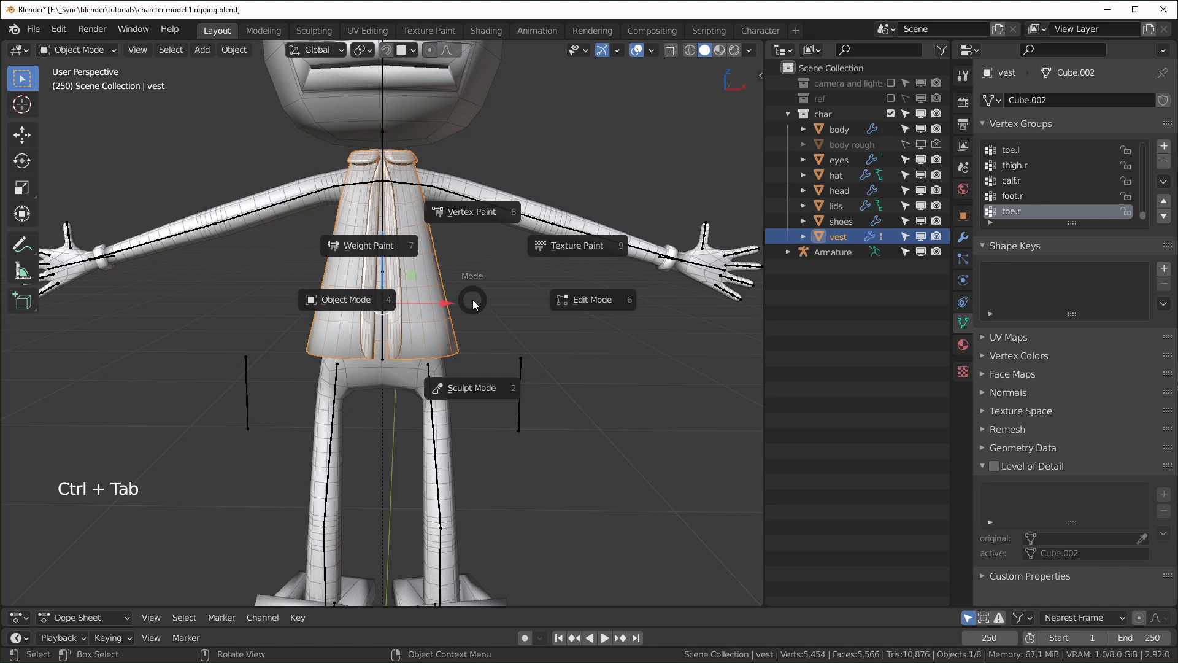
click(393, 247)
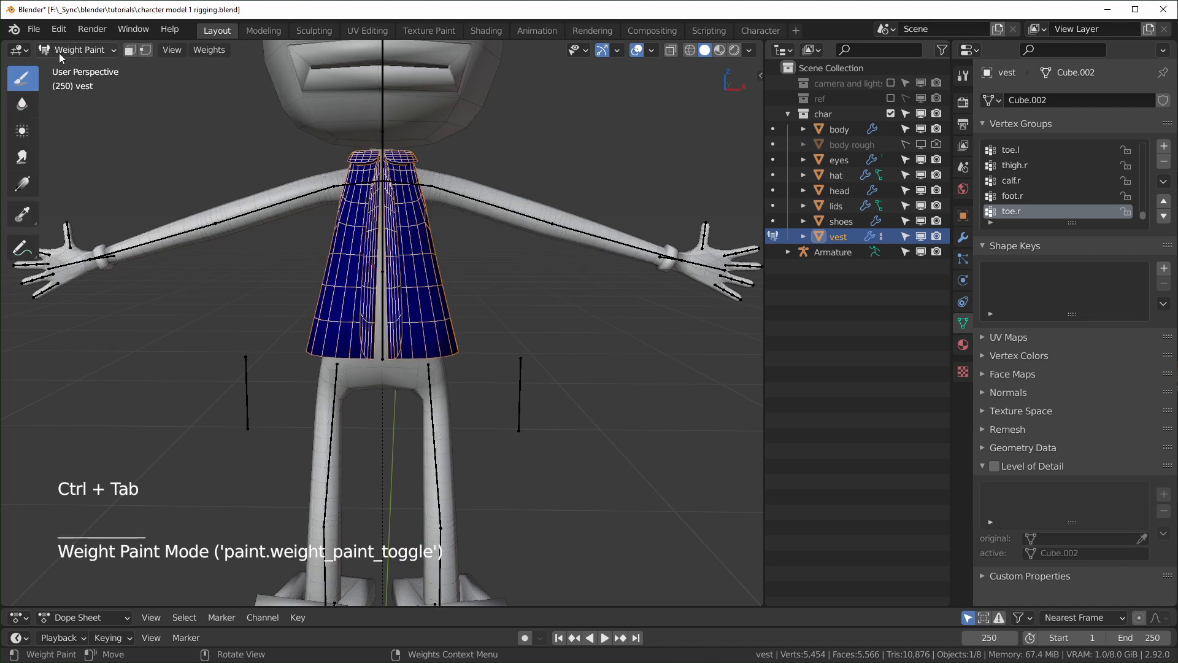
- Compare the vest's weights in the spine.001 and spine.002 vertex groups
middle_drag(466, 281, 409, 286)
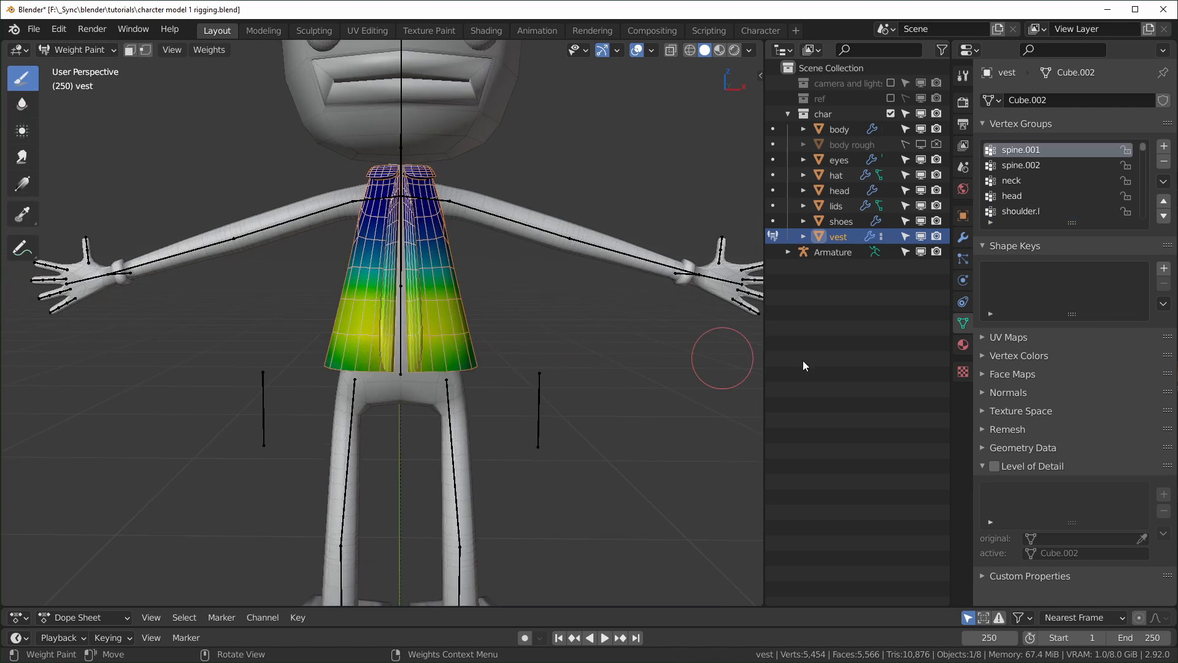
click(961, 319)
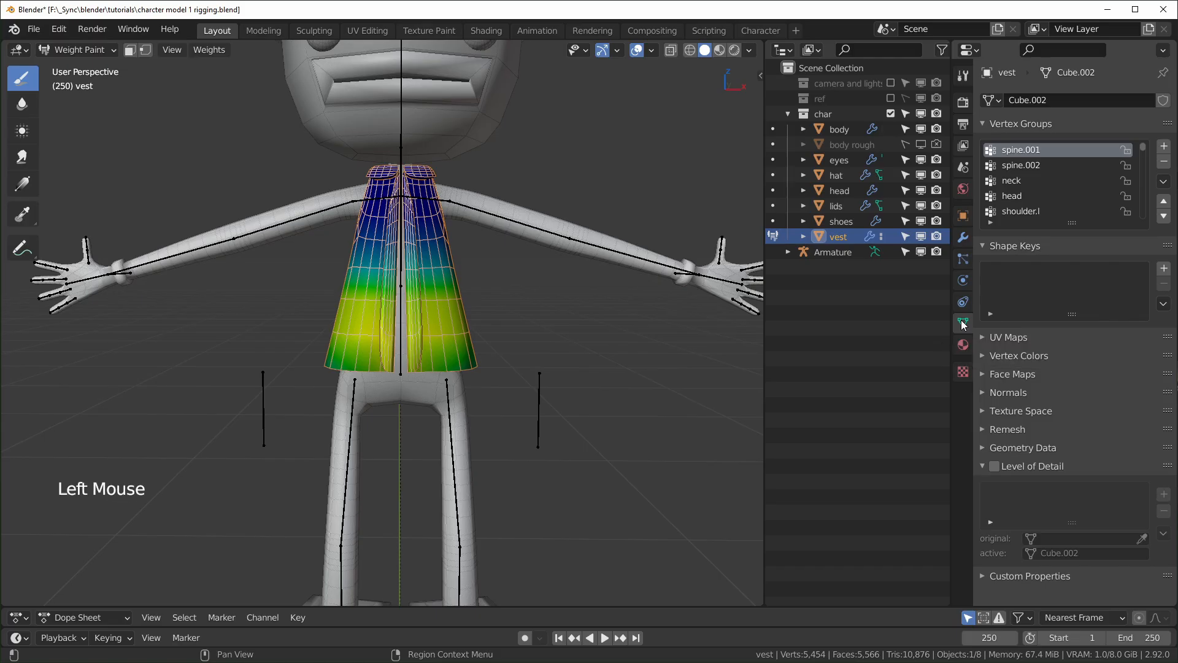
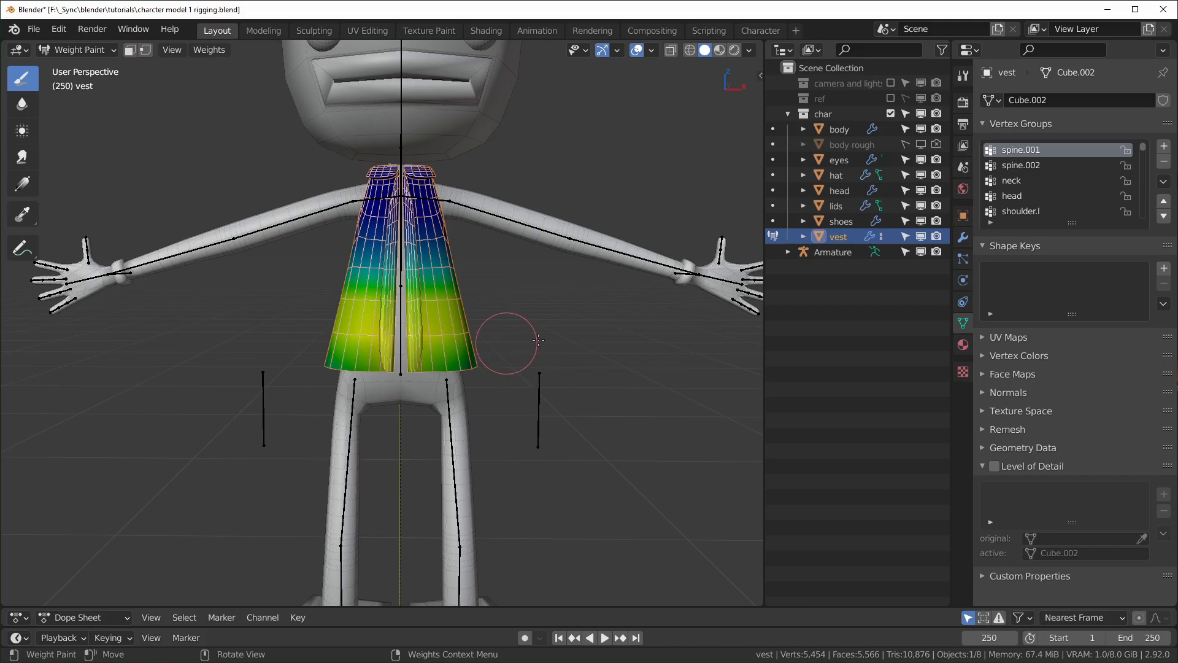
click(1030, 165)
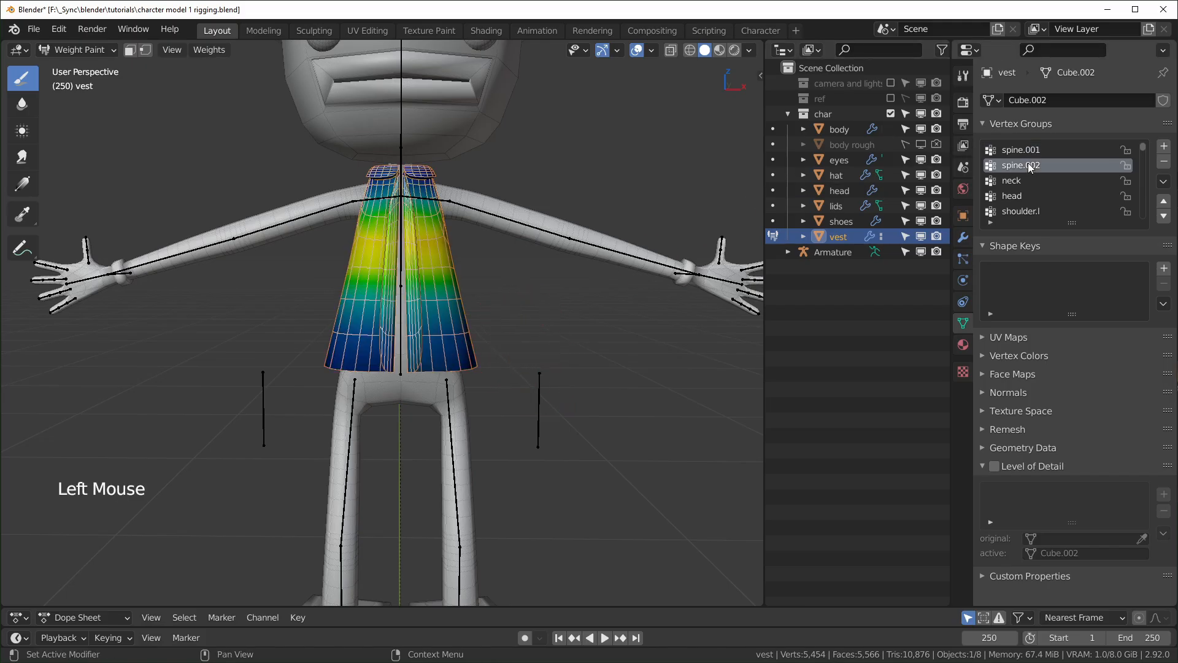
key(Up)
key(Down)
key(Down)
key(Up)
key(Up)
key(Down)
key(Up)
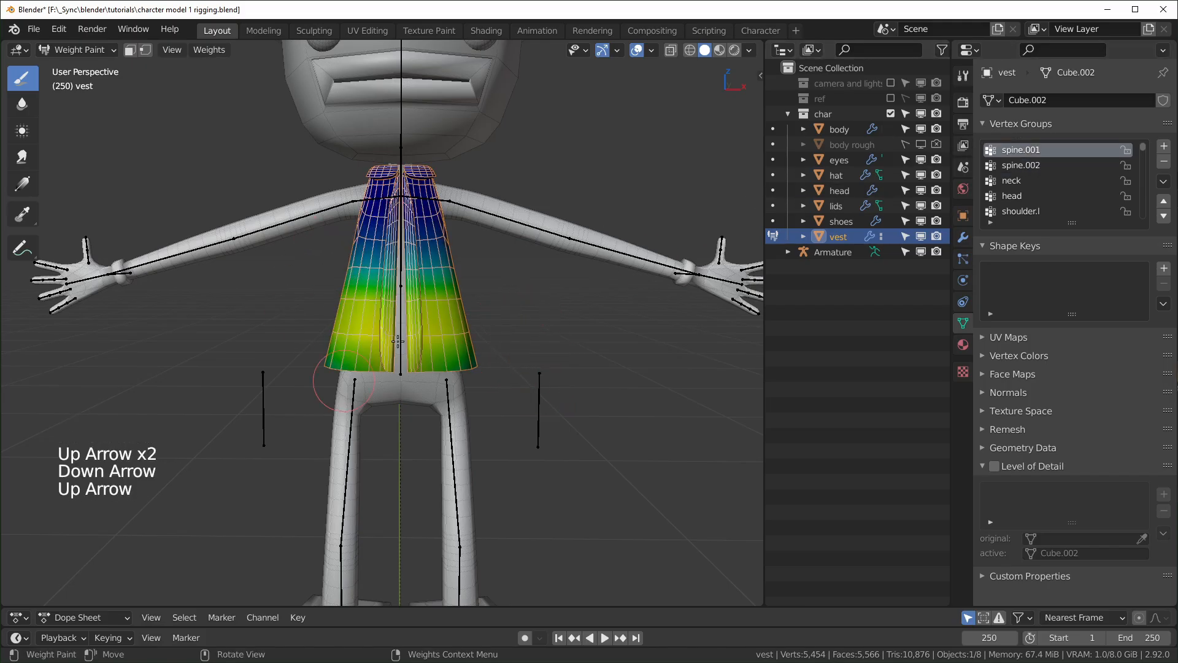
- Examine the spine.002 weights on the vest up close, and inspect the spine.001 weights from the side and front
scroll(416, 322, up, 3)
shift+middle_drag(416, 323, 412, 362)
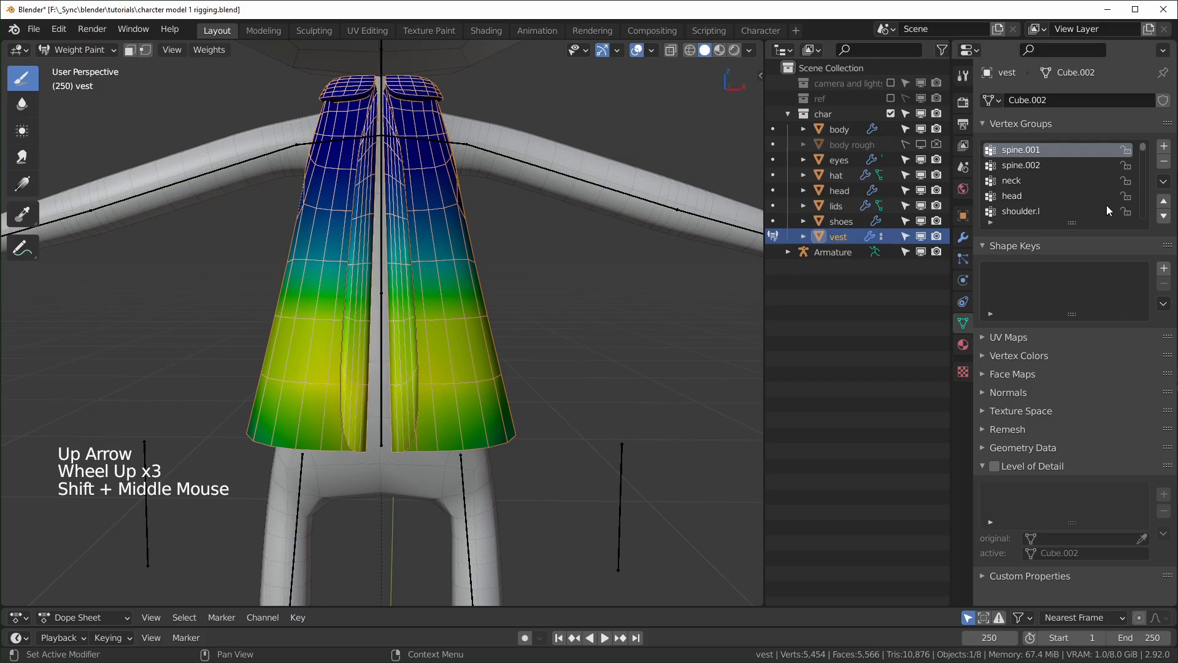
click(1030, 165)
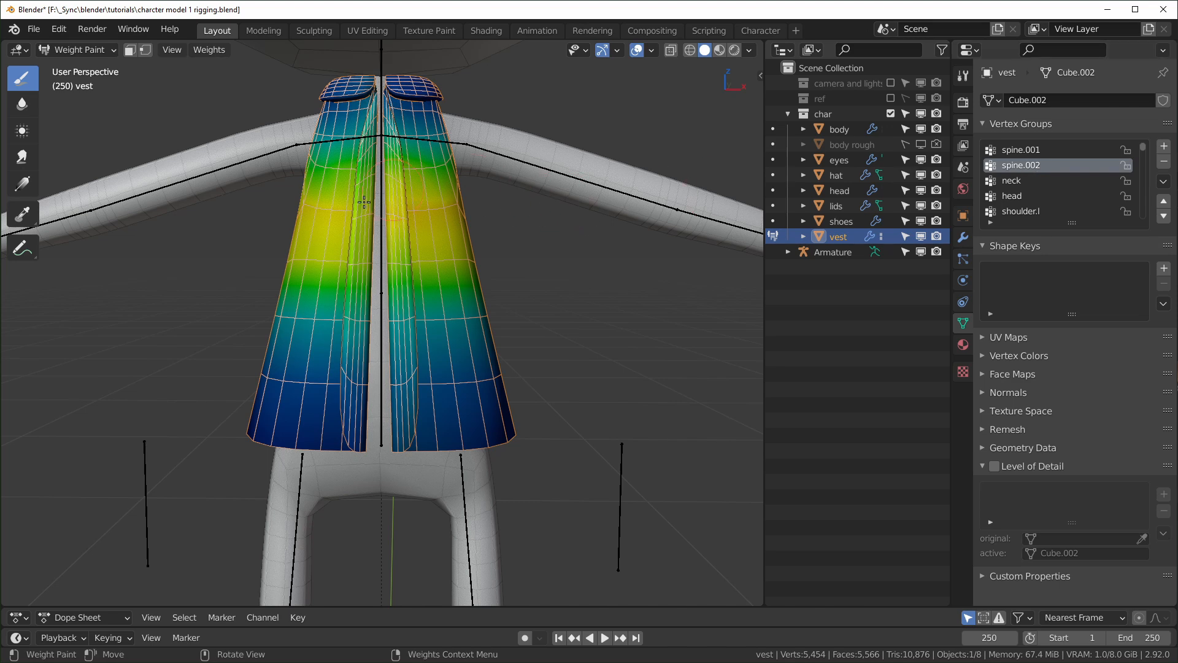
click(1021, 150)
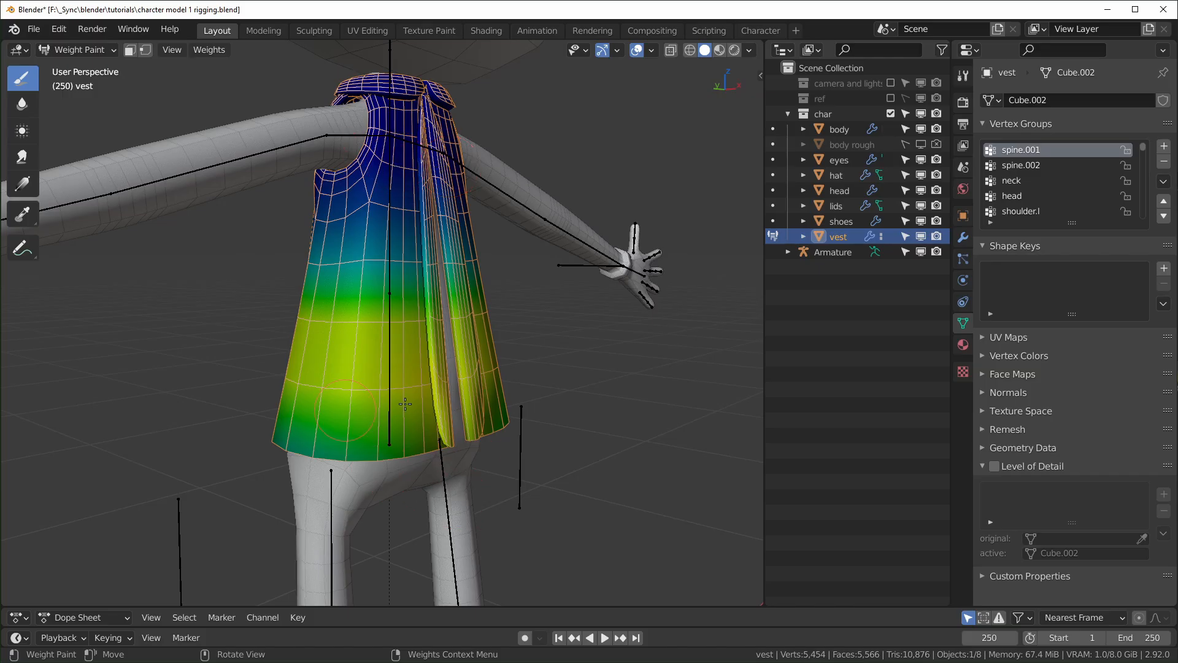
middle_drag(405, 403, 350, 349)
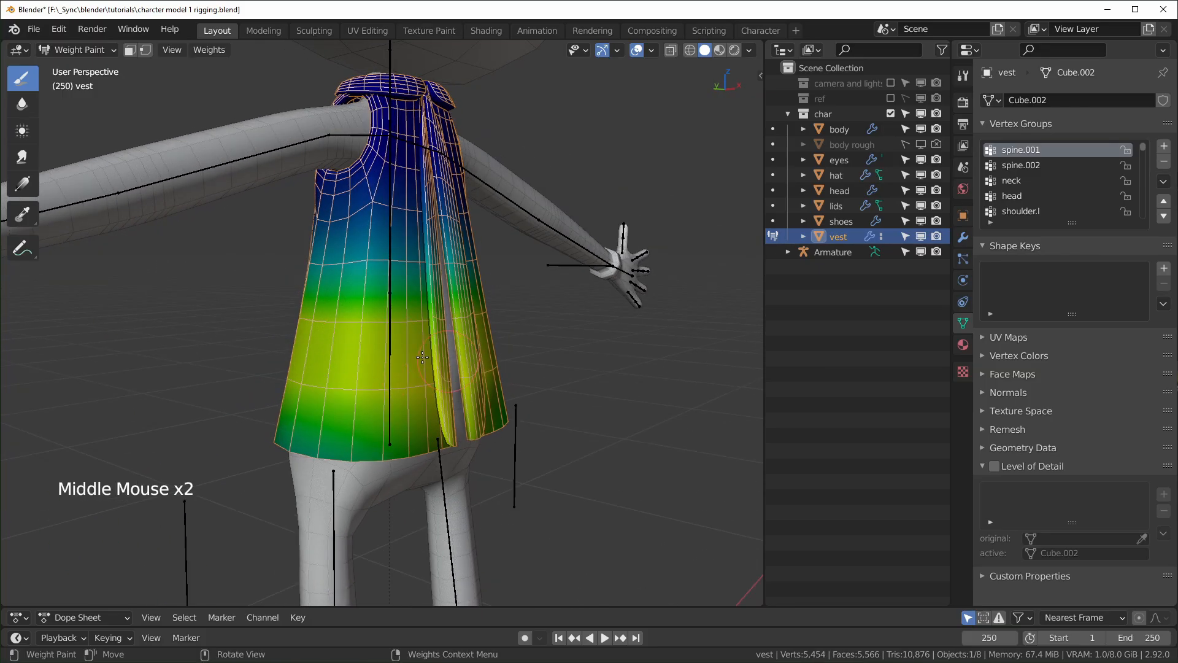
middle_drag(433, 380, 339, 369)
scroll(339, 369, down, 2)
middle_drag(455, 383, 396, 403)
scroll(426, 443, up, 1)
scroll(416, 432, up, 1)
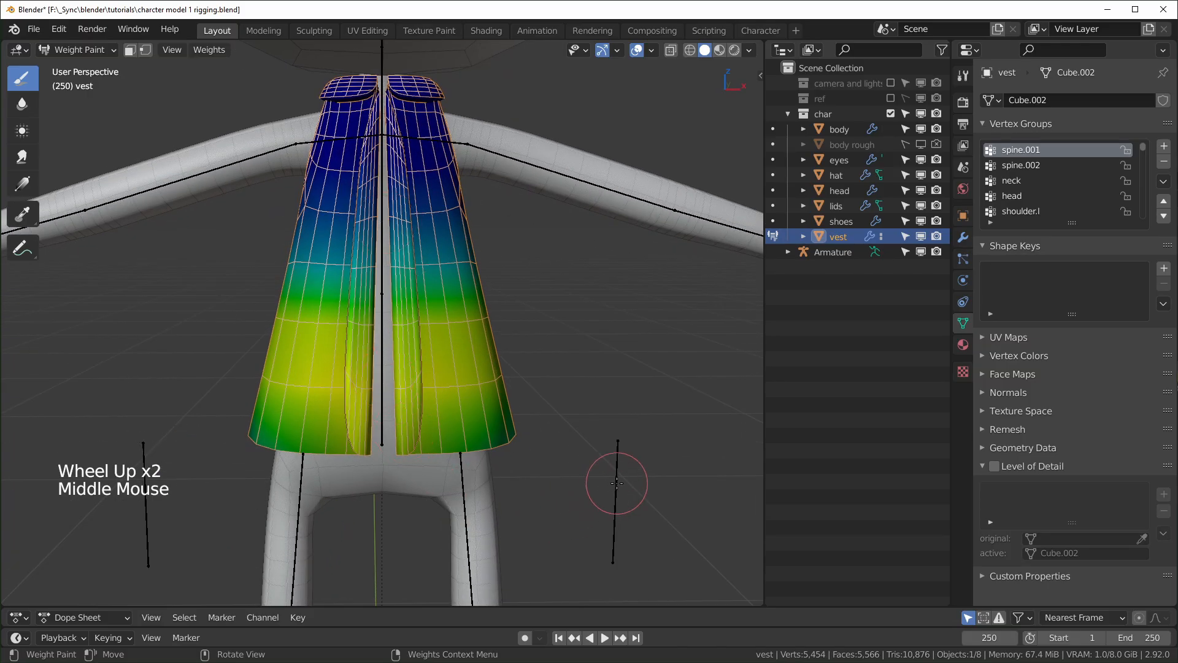
click(430, 499)
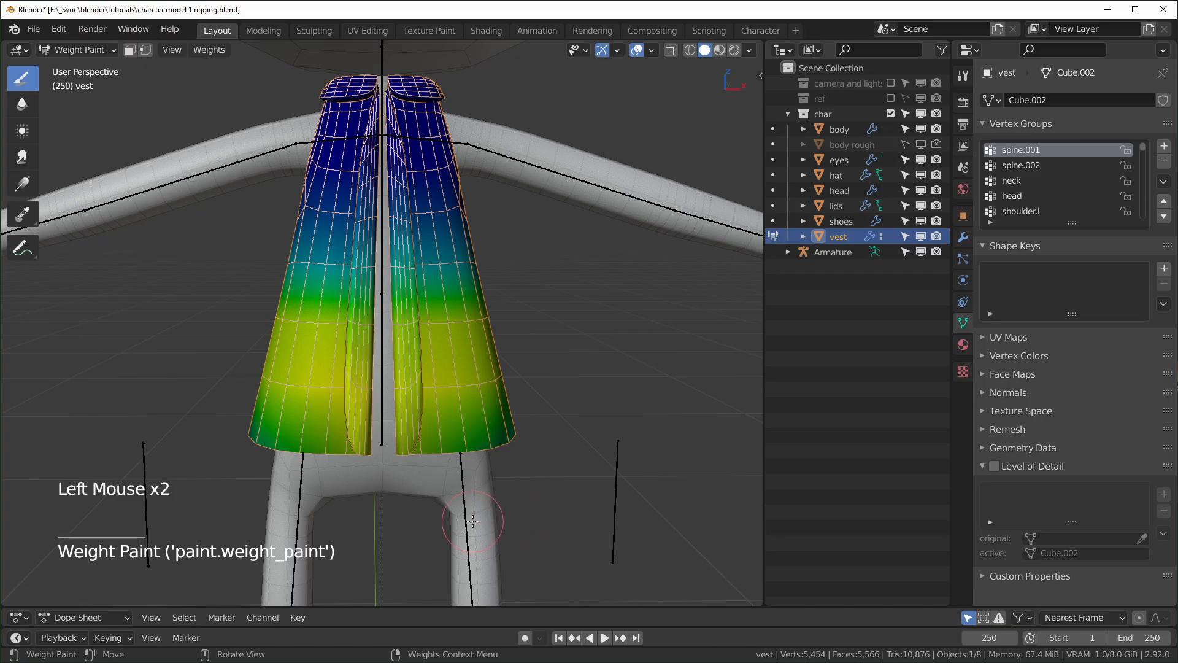
- Look through the vest's spine.002, neck, head and shoulder.l vertex groups, and return to spine.001
scroll(501, 521, down, 2)
shift+middle_drag(503, 521, 514, 474)
middle_drag(513, 474, 545, 478)
click(1033, 166)
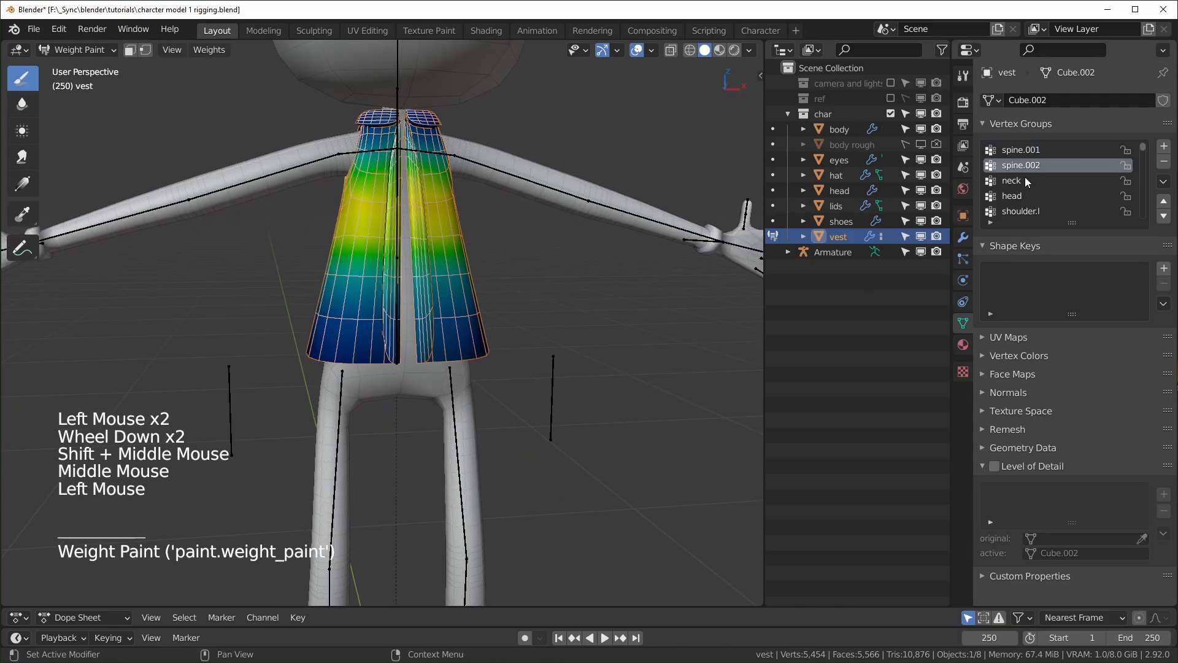
click(1024, 179)
click(1025, 196)
click(1021, 210)
click(1021, 196)
click(1025, 179)
click(1021, 165)
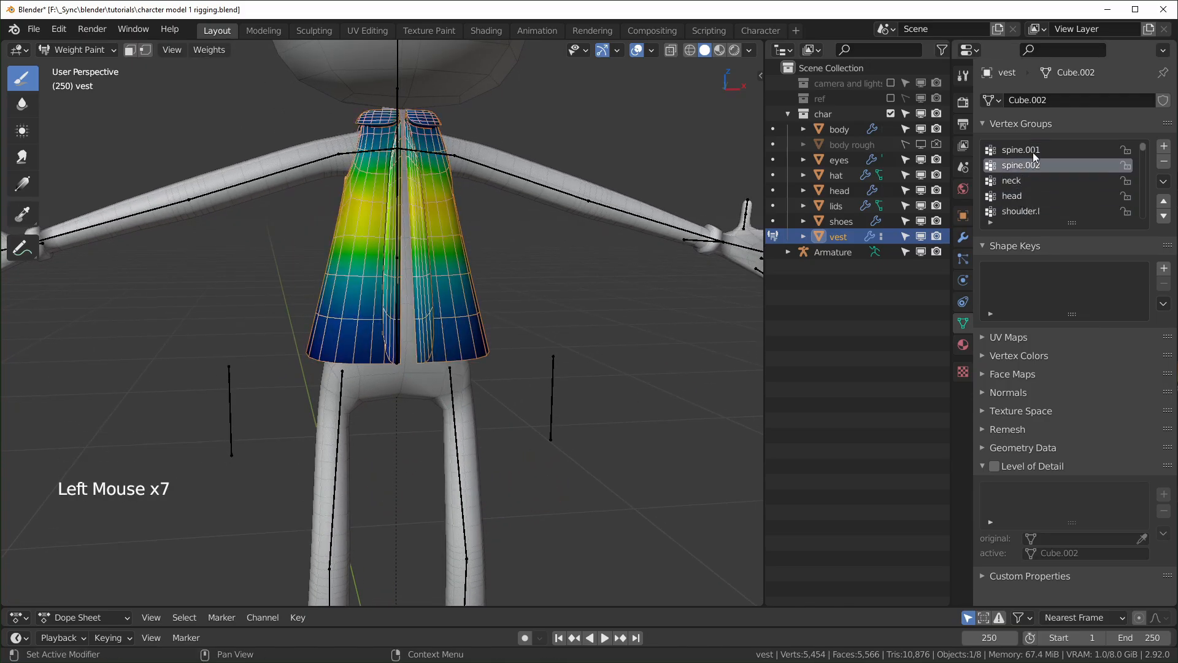
click(1021, 150)
middle_drag(535, 343, 523, 338)
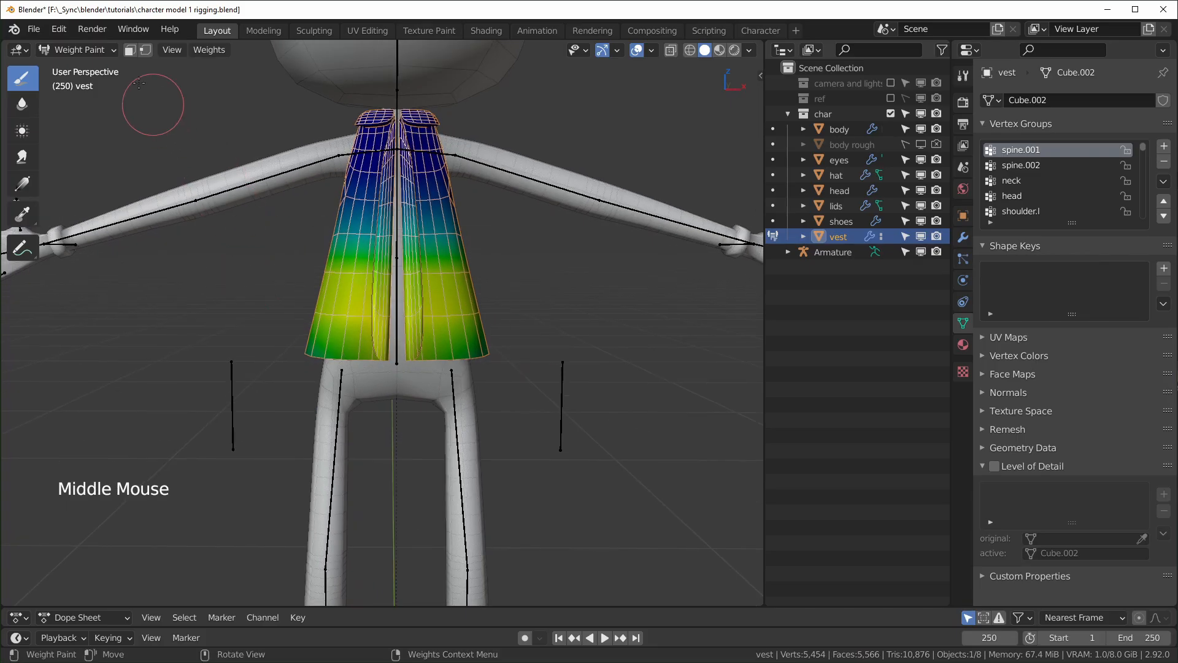
- Turn off Lock Object Modes
click(57, 34)
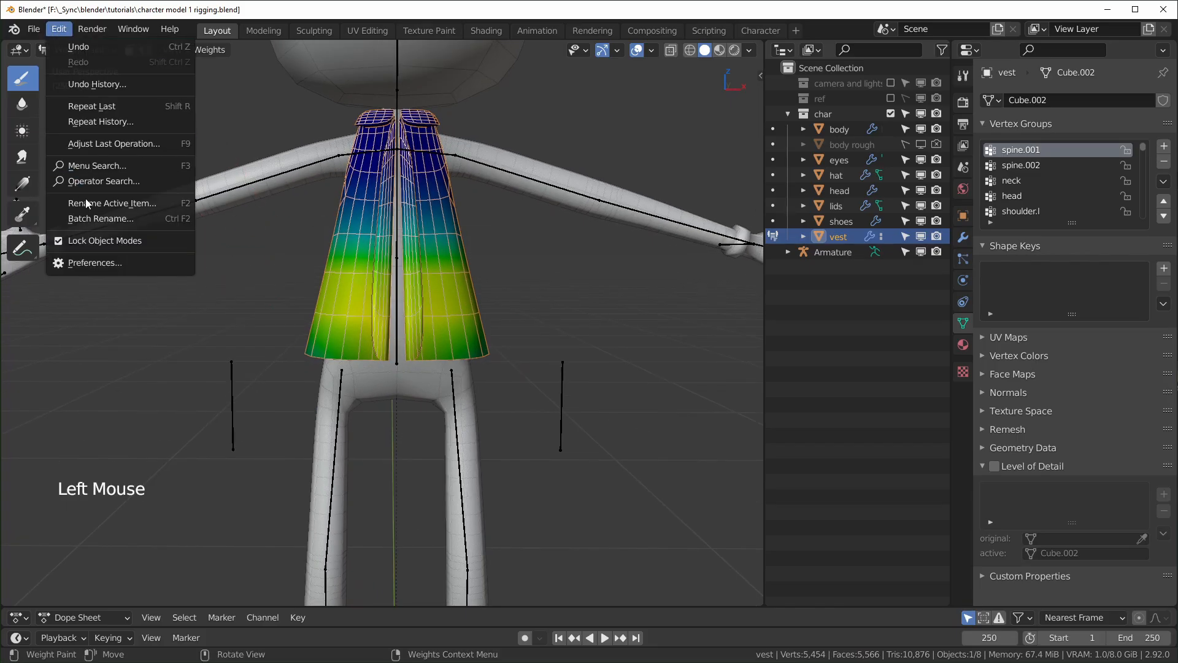
click(60, 245)
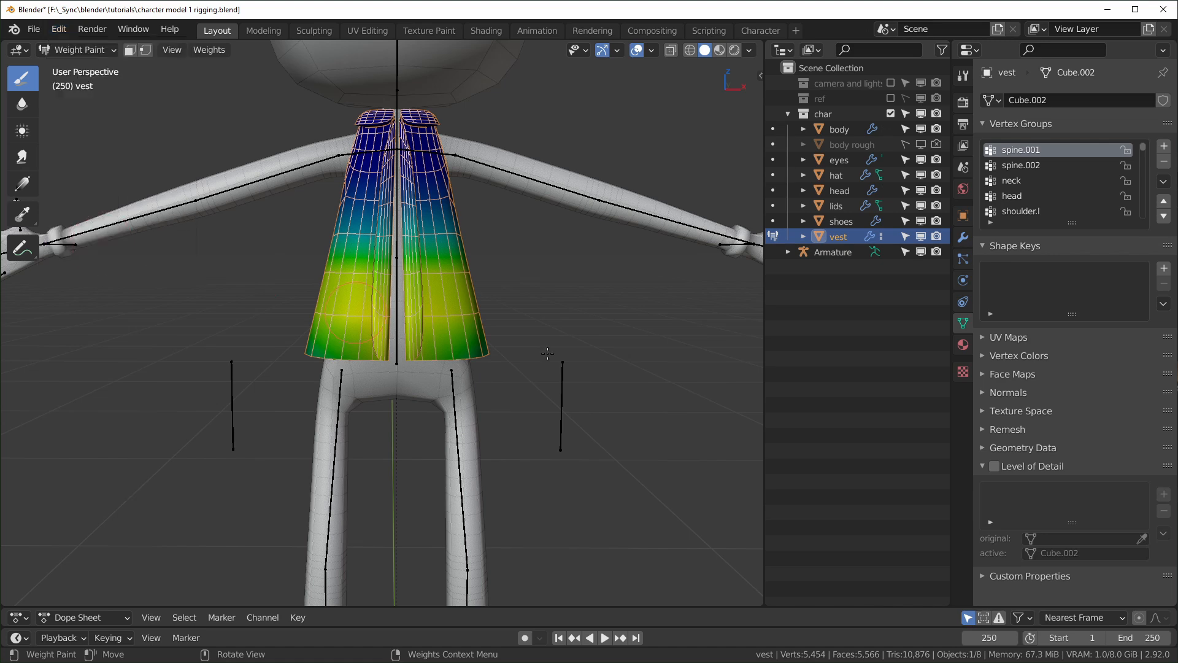
scroll(432, 420, up, 1)
scroll(466, 430, down, 1)
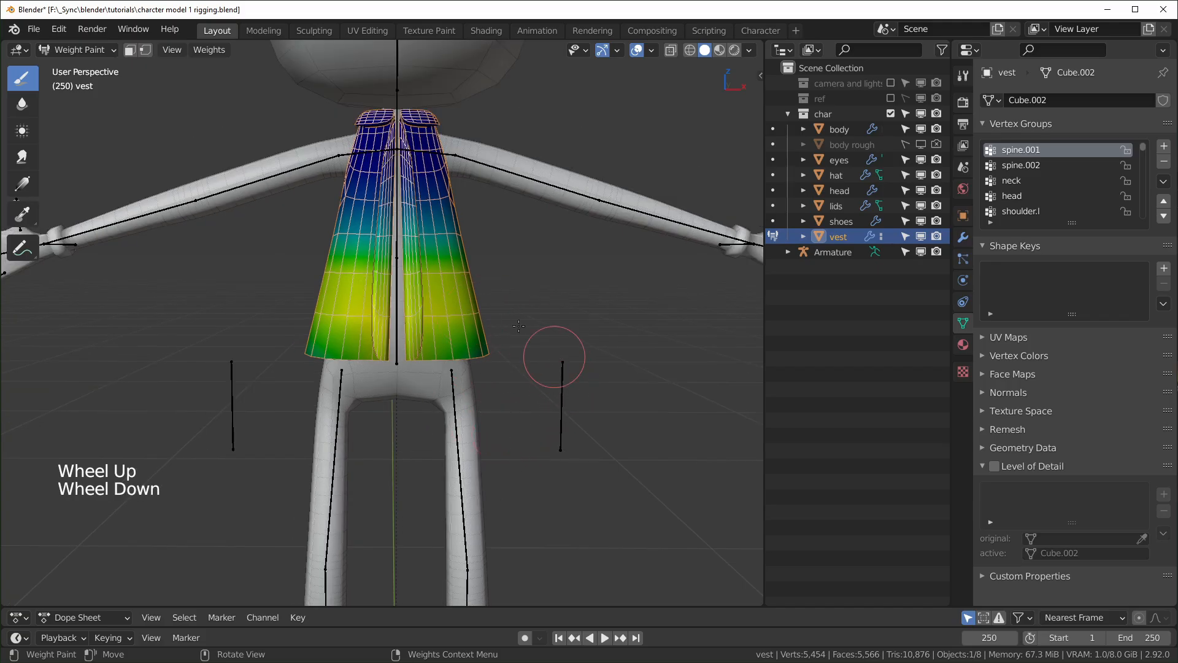
- Test switching directly from weight painting the vest to the armature and back to the vest
click(446, 285)
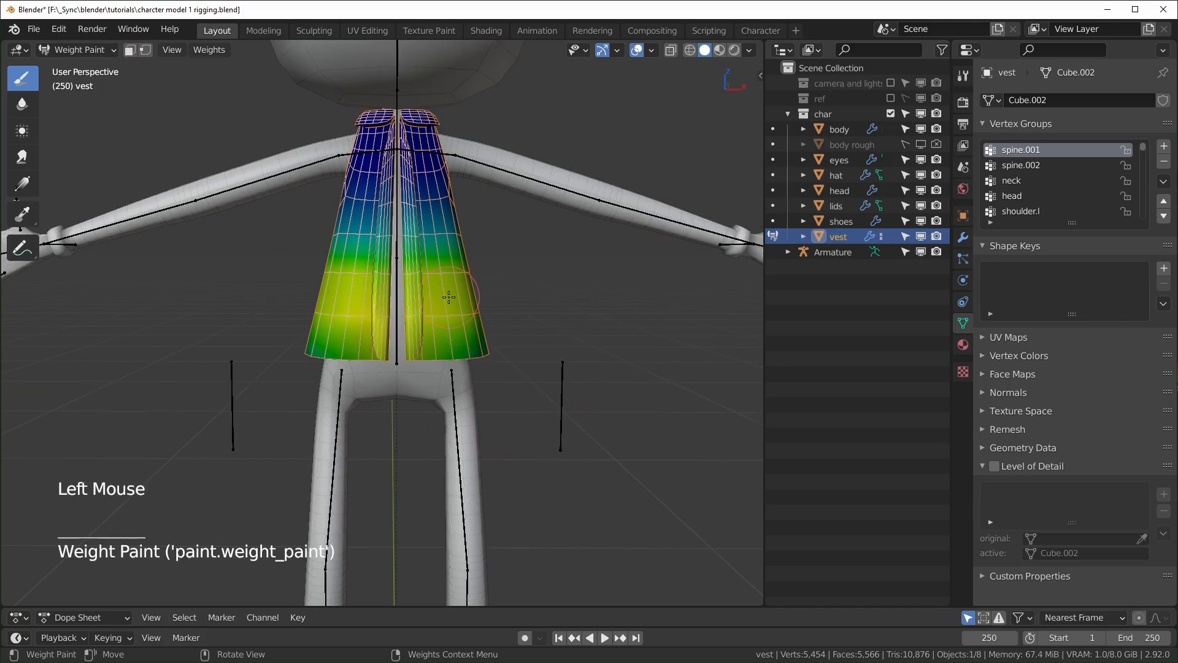
click(563, 372)
key(ctrl)
ctrl+click(563, 371)
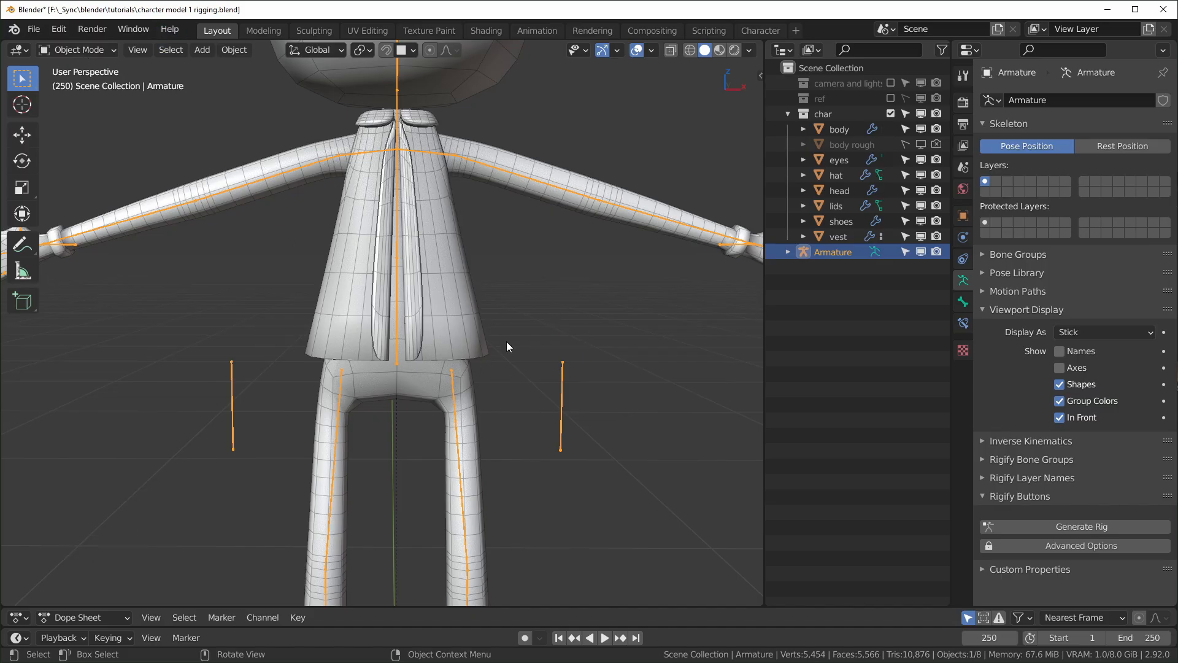
click(476, 330)
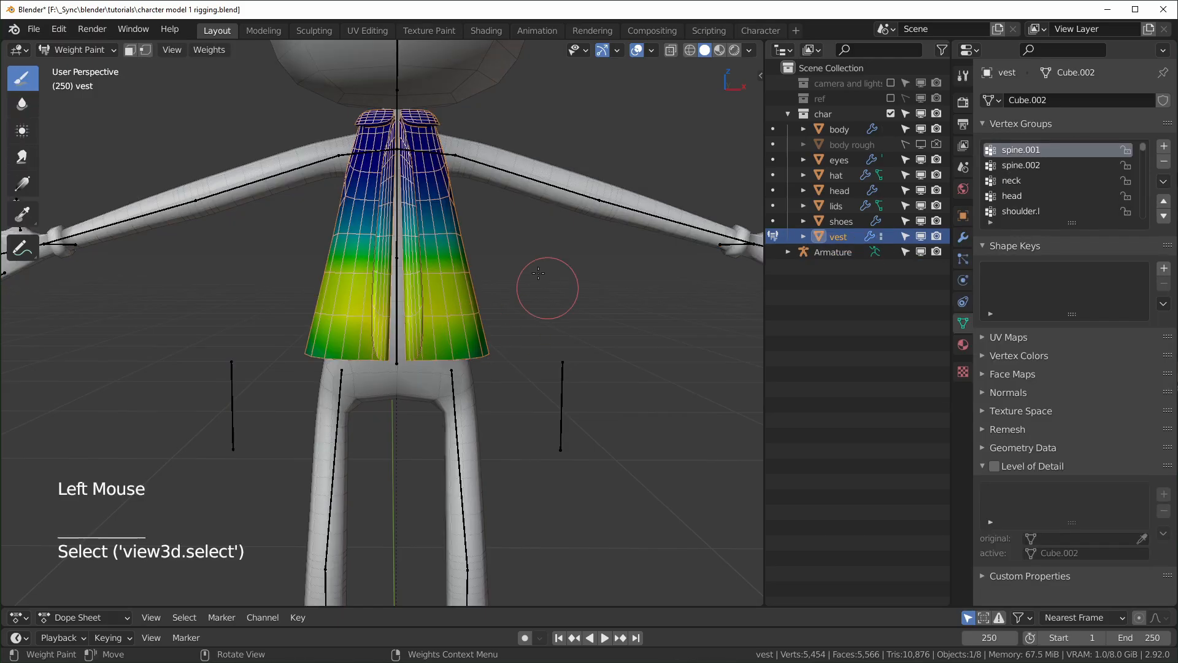
- Select the armature from the vest's Weight Paint mode, put it into Pose Mode, and return to weight painting the vest
click(87, 51)
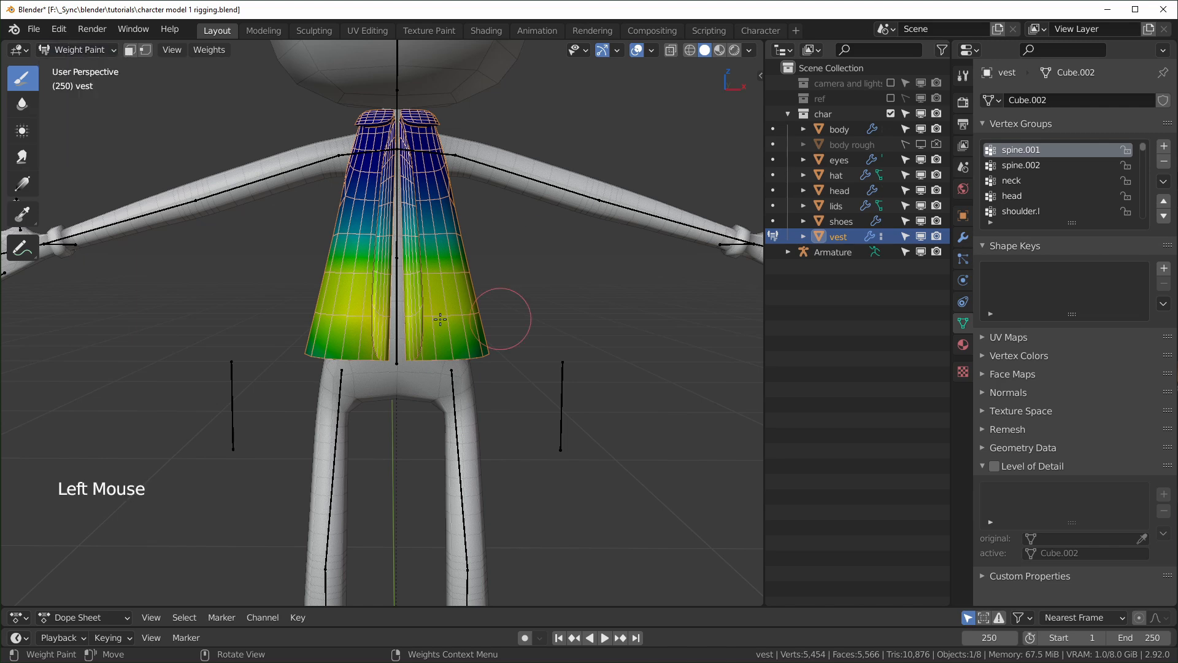
ctrl+click(561, 393)
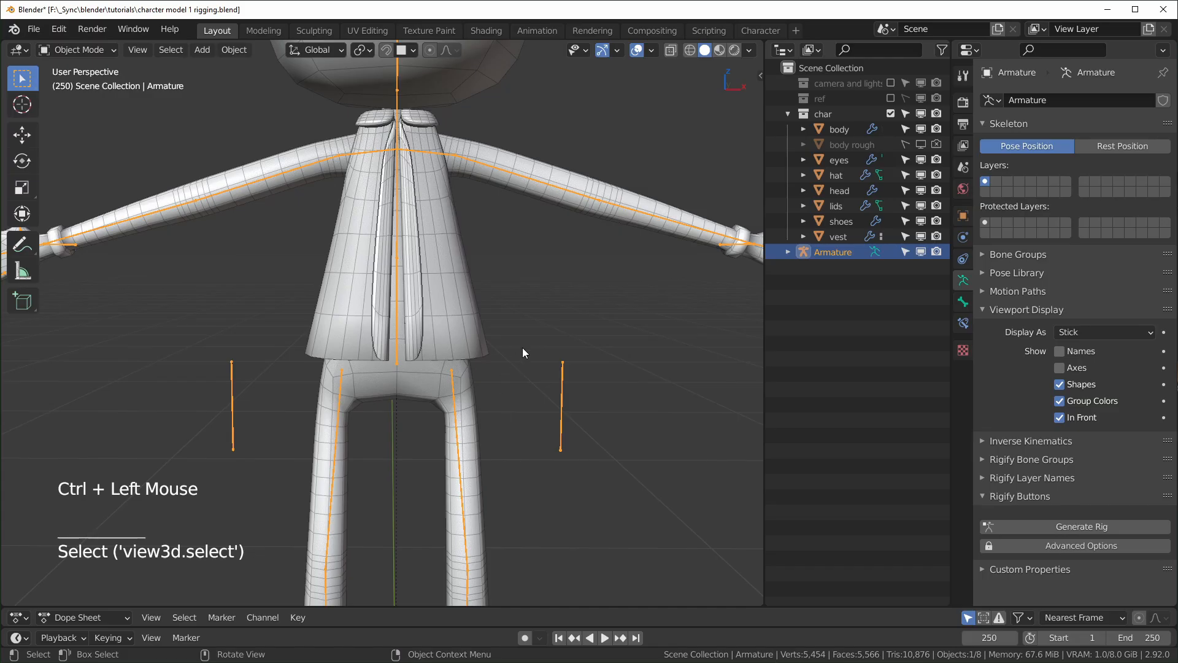
key(ctrl+Tab)
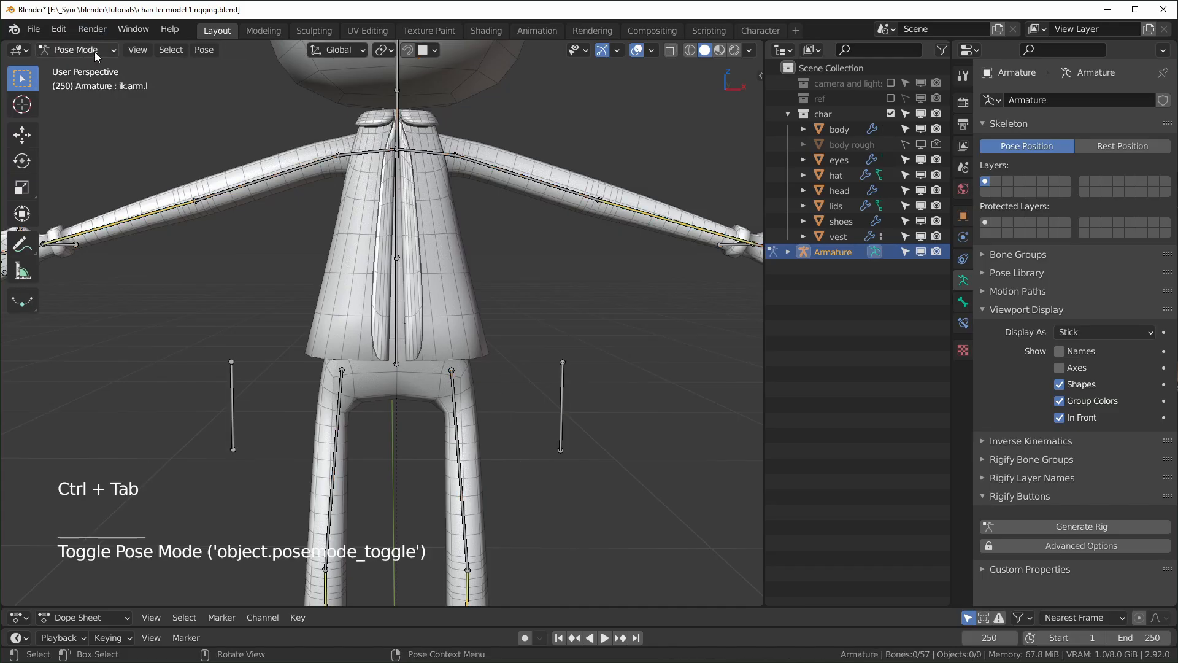
click(481, 337)
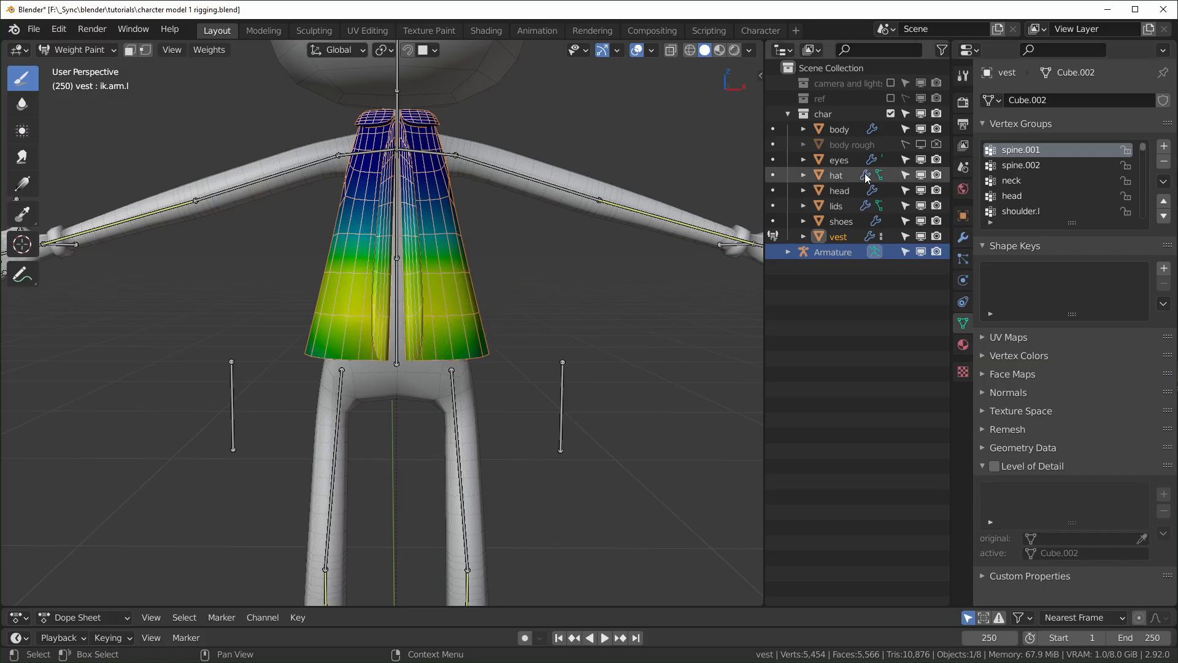
- Test switching from the vest to the lids and shoes and back to weight painting the vest
click(842, 222)
click(838, 207)
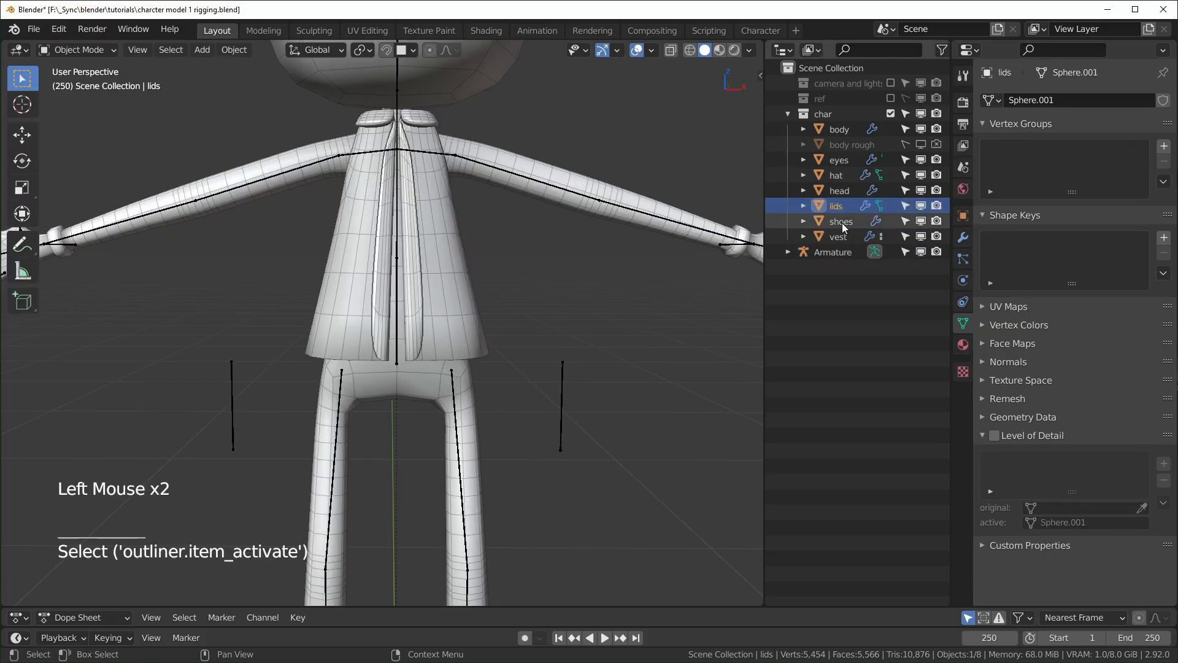
click(842, 223)
click(848, 238)
- Select the left thigh bone and inspect its thigh.l weights on the vest
scroll(542, 442, down, 2)
middle_drag(593, 459, 469, 405)
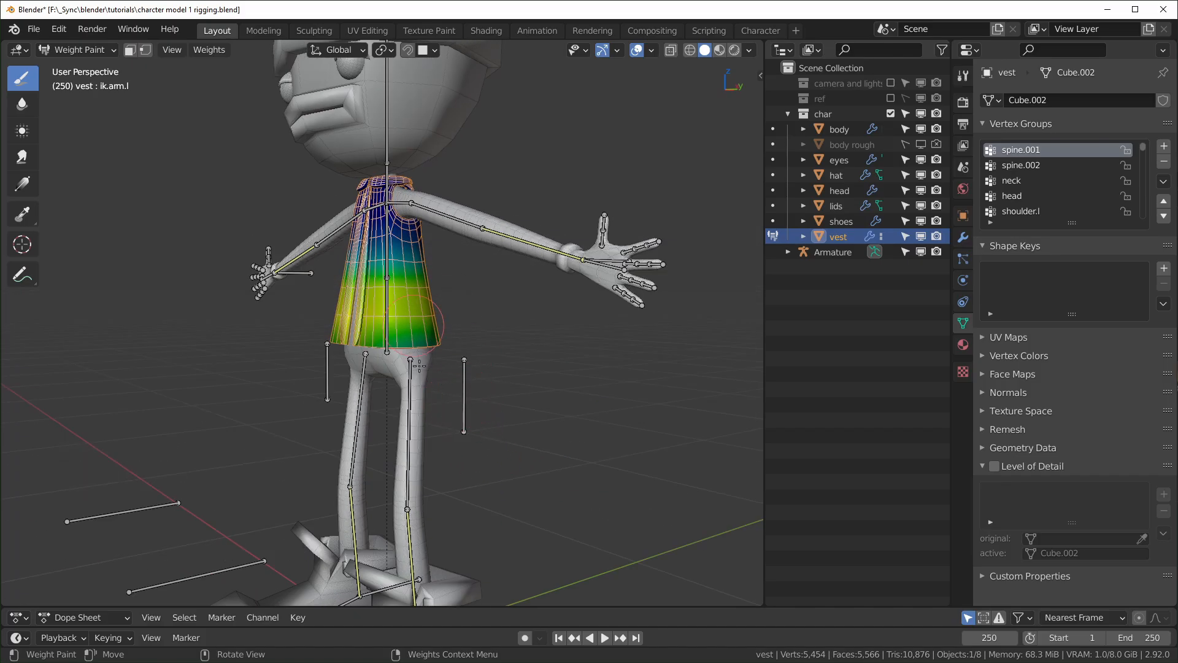
scroll(414, 311, up, 3)
middle_drag(399, 293, 376, 339)
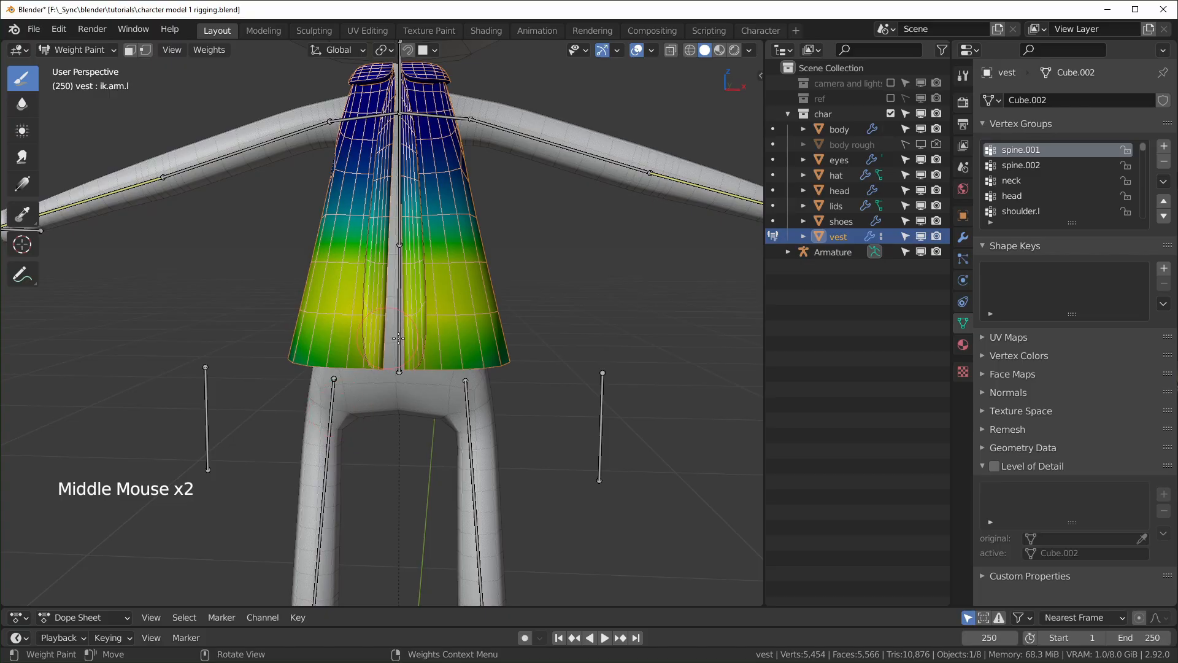
scroll(289, 463, down, 1)
middle_drag(289, 462, 272, 345)
scroll(331, 460, up, 1)
ctrl+click(328, 456)
mouse_move(570, 487)
middle_down()
mouse_move(493, 497)
mouse_move(507, 446)
middle_up()
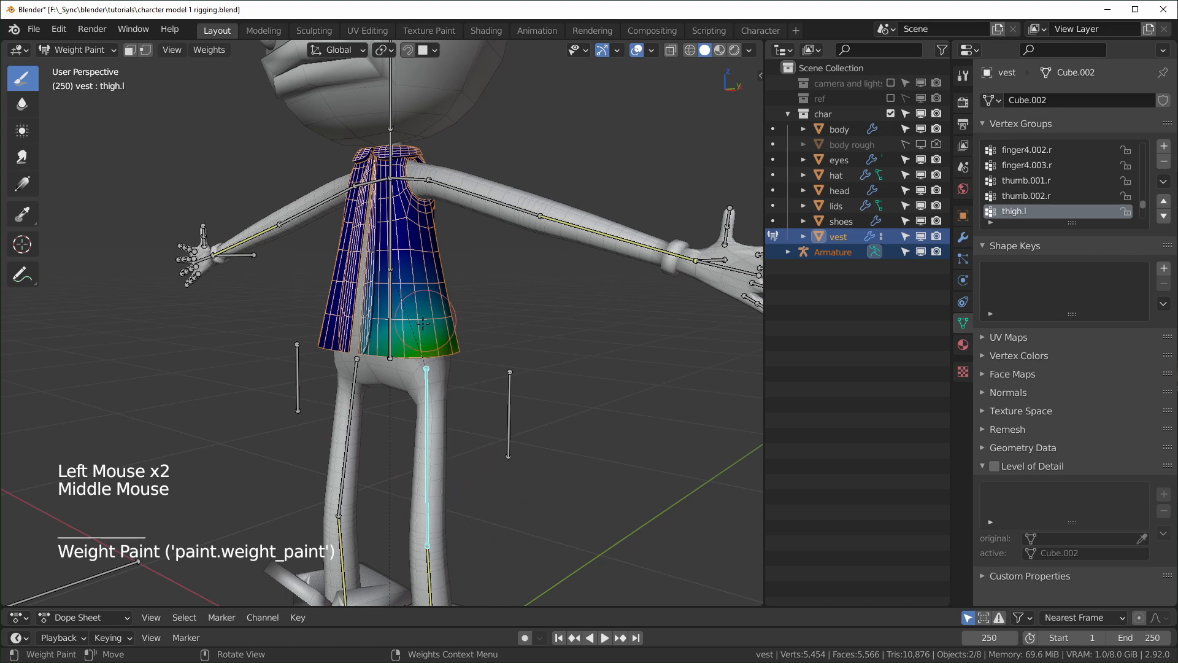
- Select both leg IK bones and move them together to bend the character's knees outward
ctrl+click(507, 446)
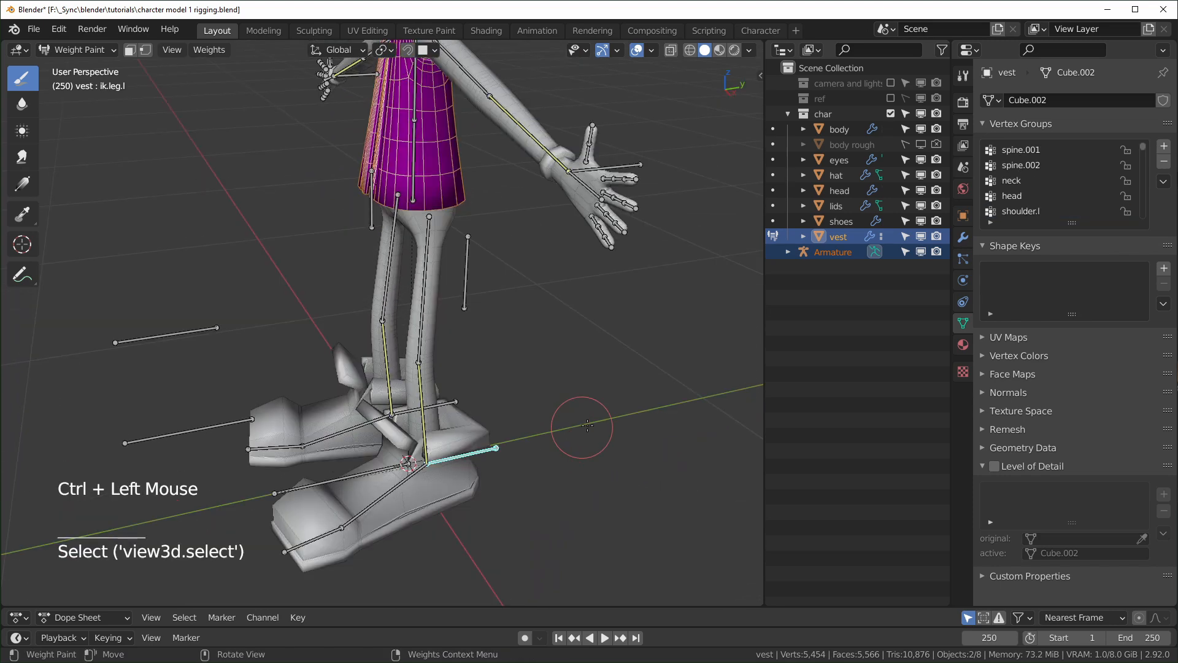
click(508, 446)
ctrl+click(490, 451)
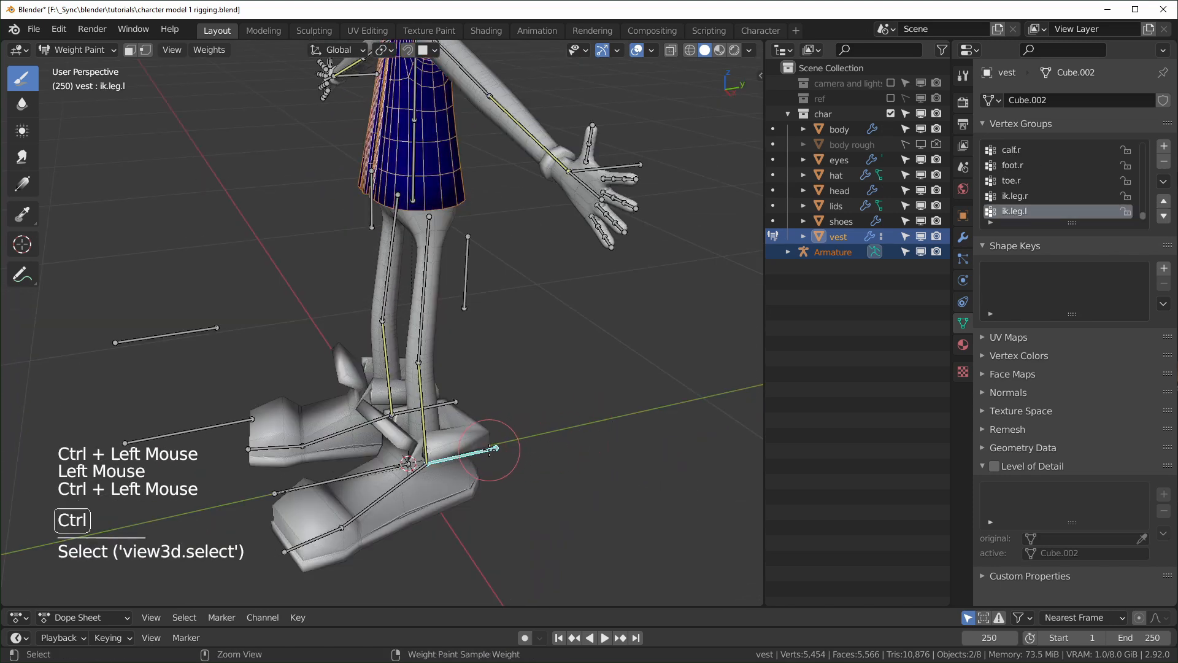
shift+click(460, 397)
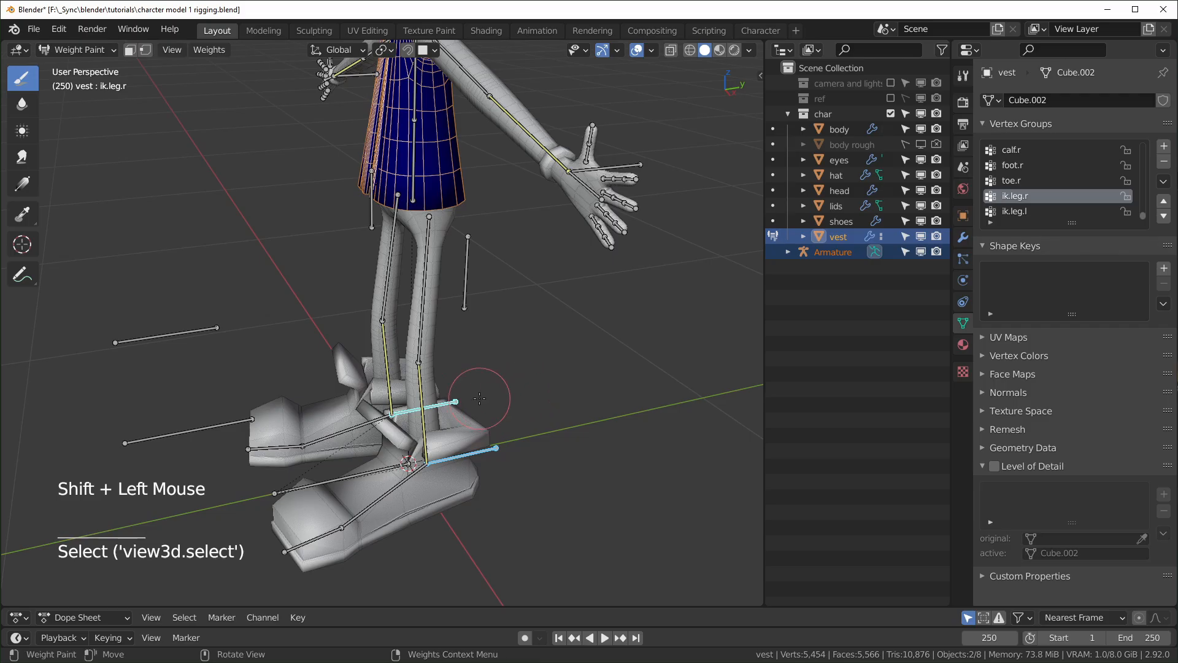
key(KP_3)
key(g)
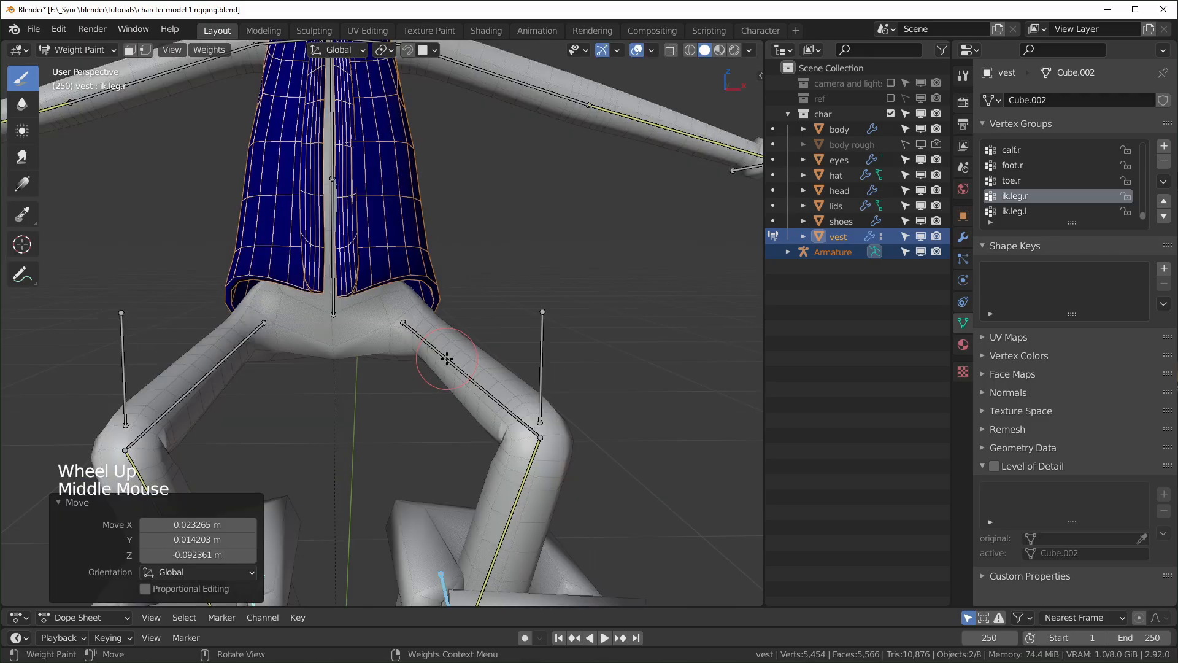
- Make thigh.l the vest's active weight group again and open the Draw brush settings
scroll(469, 360, up, 1)
mouse_move(468, 361)
middle_down()
mouse_move(445, 393)
mouse_move(467, 376)
middle_up()
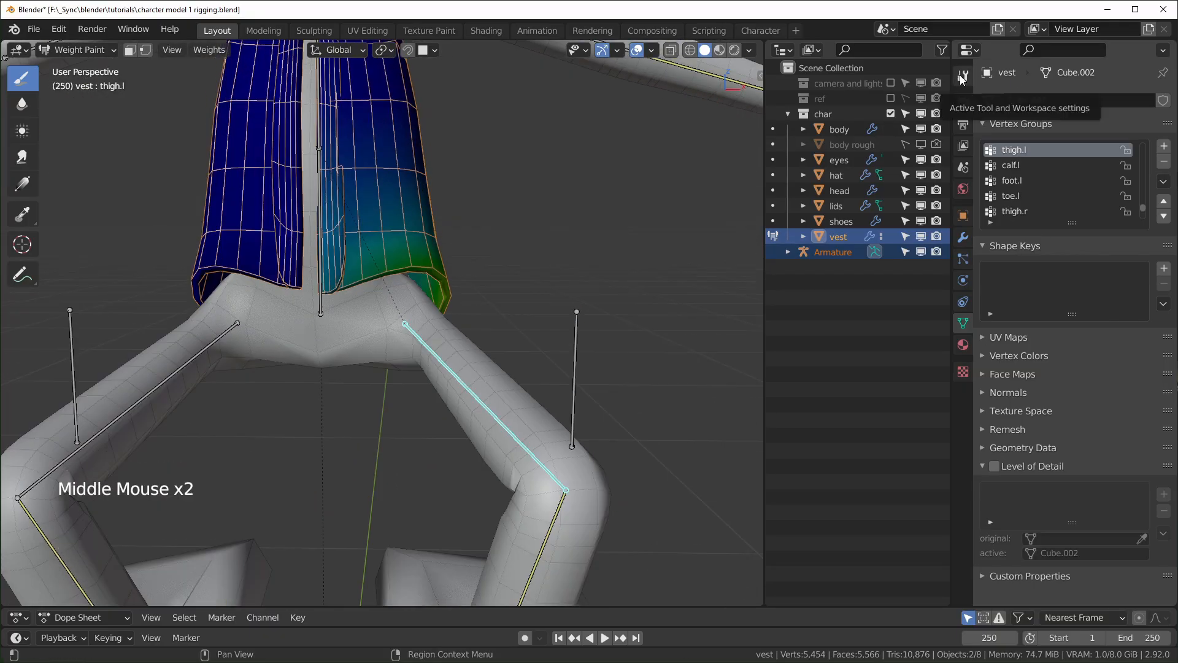
click(962, 75)
middle_drag(671, 356, 650, 343)
scroll(651, 344, up, 1)
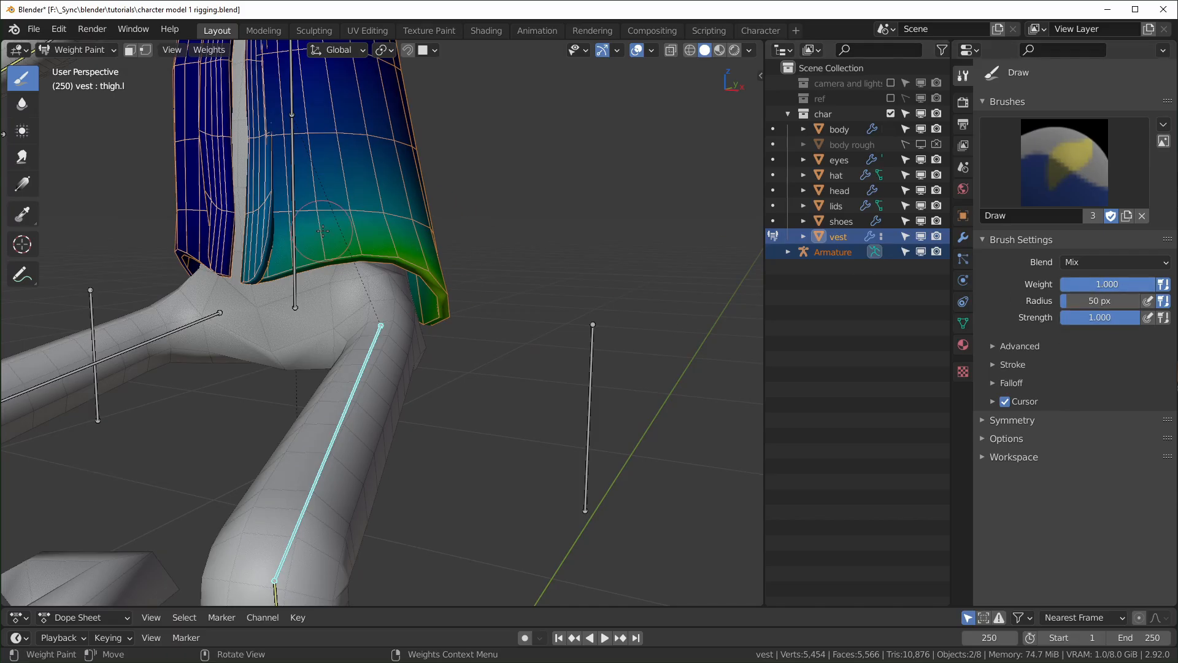
- Try painting thigh.l weight 1.000 up the front of the vest's left half, and undo the stroke
mouse_move(322, 230)
mouse_down()
mouse_move(369, 154)
mouse_move(301, 117)
mouse_up()
scroll(301, 117, down, 5)
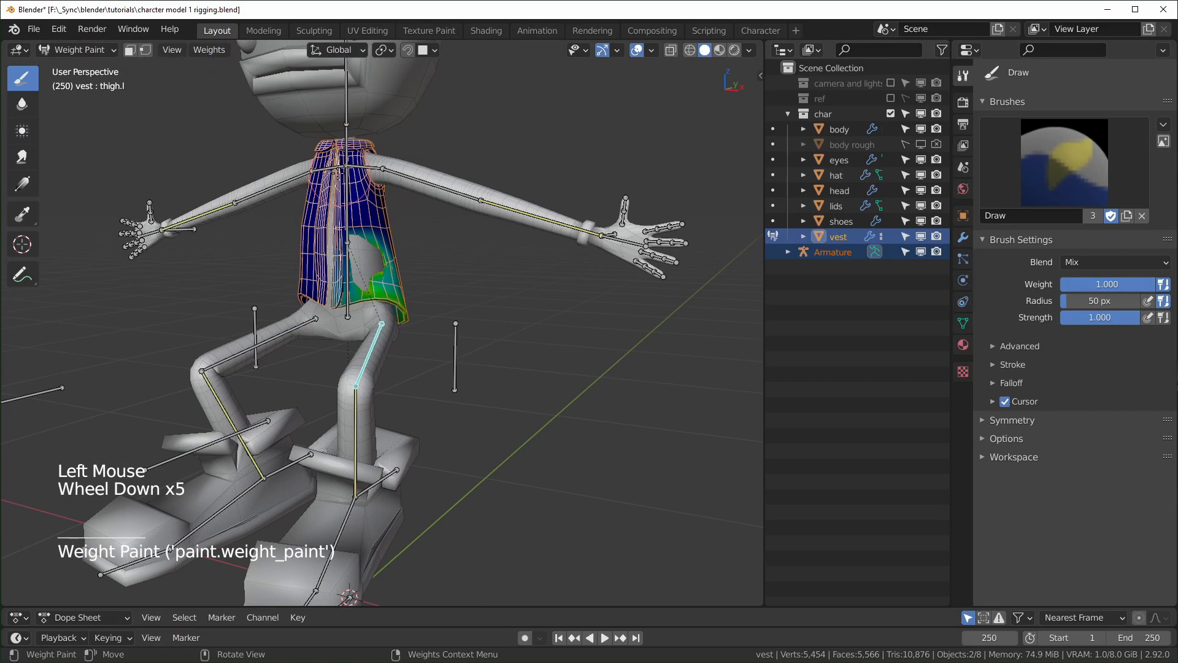
key(ctrl+z)
- Set the Draw brush weight to 0.000
scroll(454, 295, up, 2)
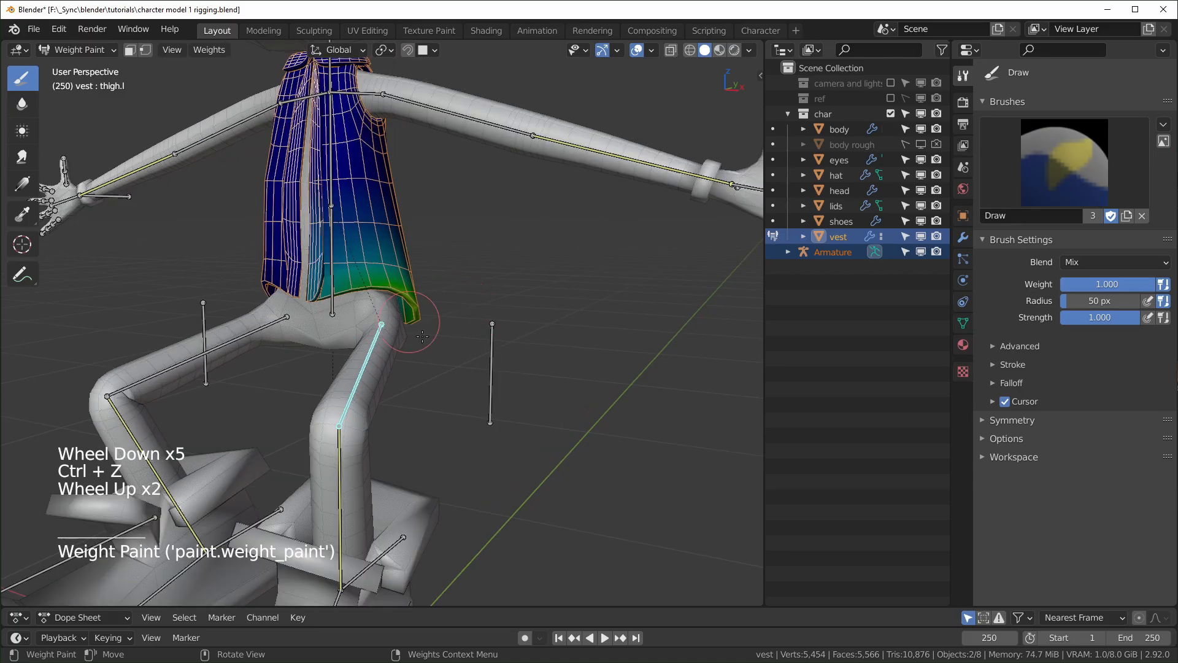
scroll(383, 379, up, 1)
middle_drag(383, 379, 410, 388)
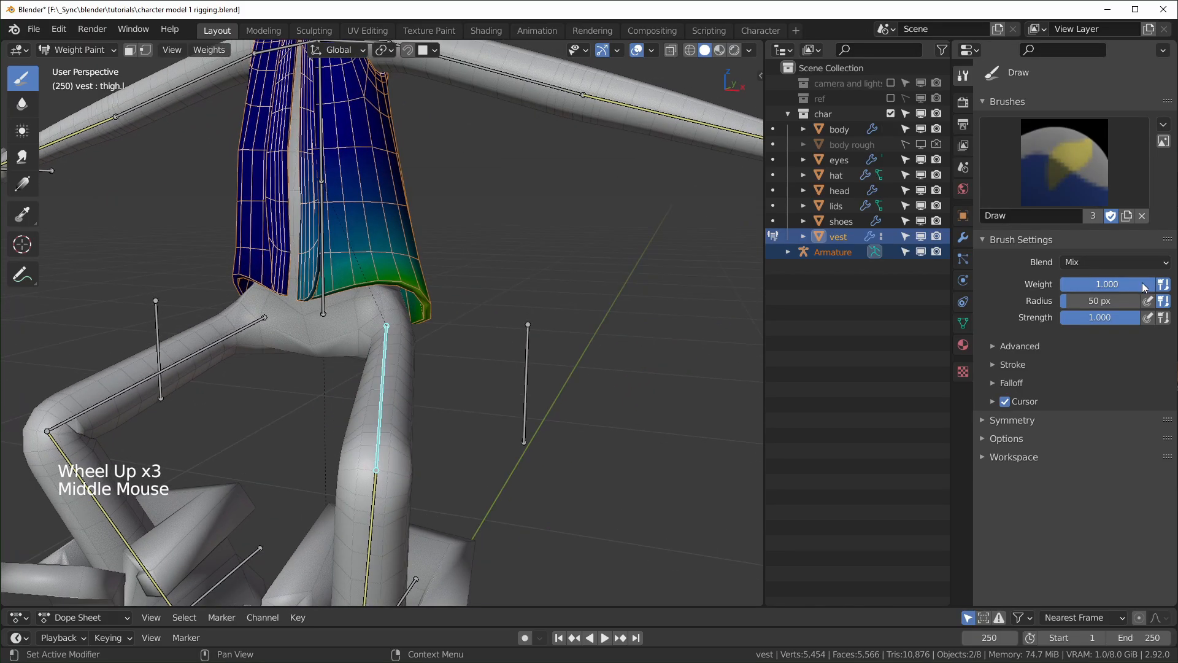
drag(1143, 282, 1047, 282)
mouse_move(518, 334)
middle_down()
mouse_move(460, 350)
mouse_move(506, 338)
middle_up()
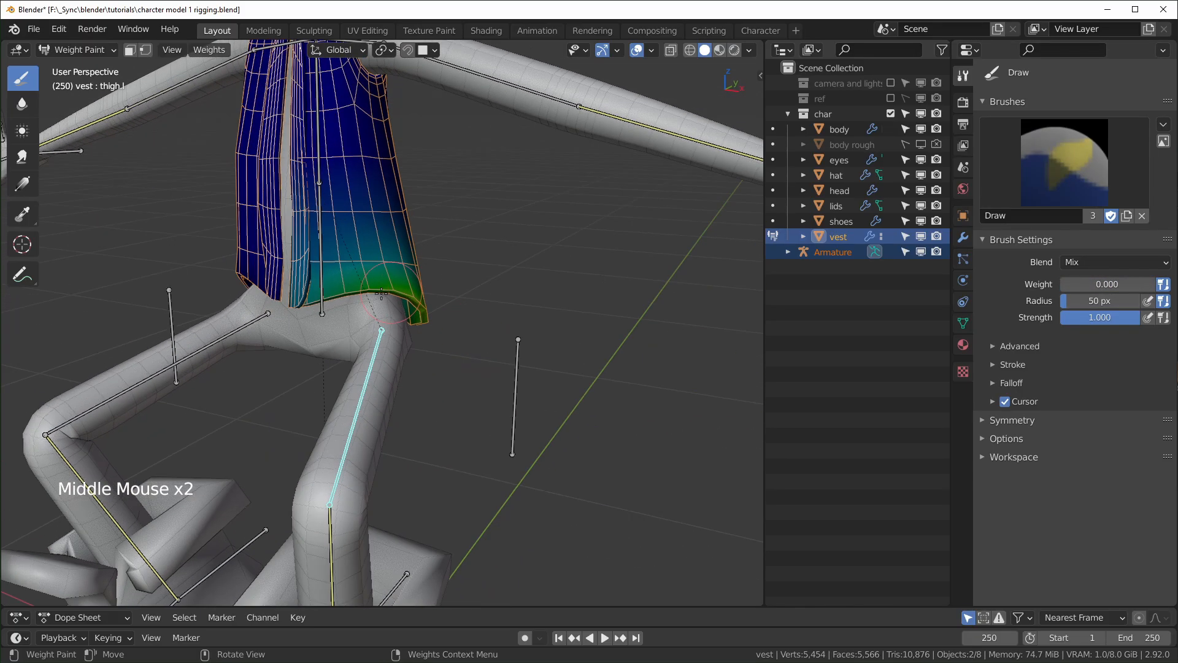
- Try painting zero thigh.l weight along the vest's left hem, and undo the stroke
mouse_move(371, 305)
mouse_down()
mouse_move(418, 281)
mouse_move(405, 302)
mouse_up()
middle_drag(405, 302, 427, 319)
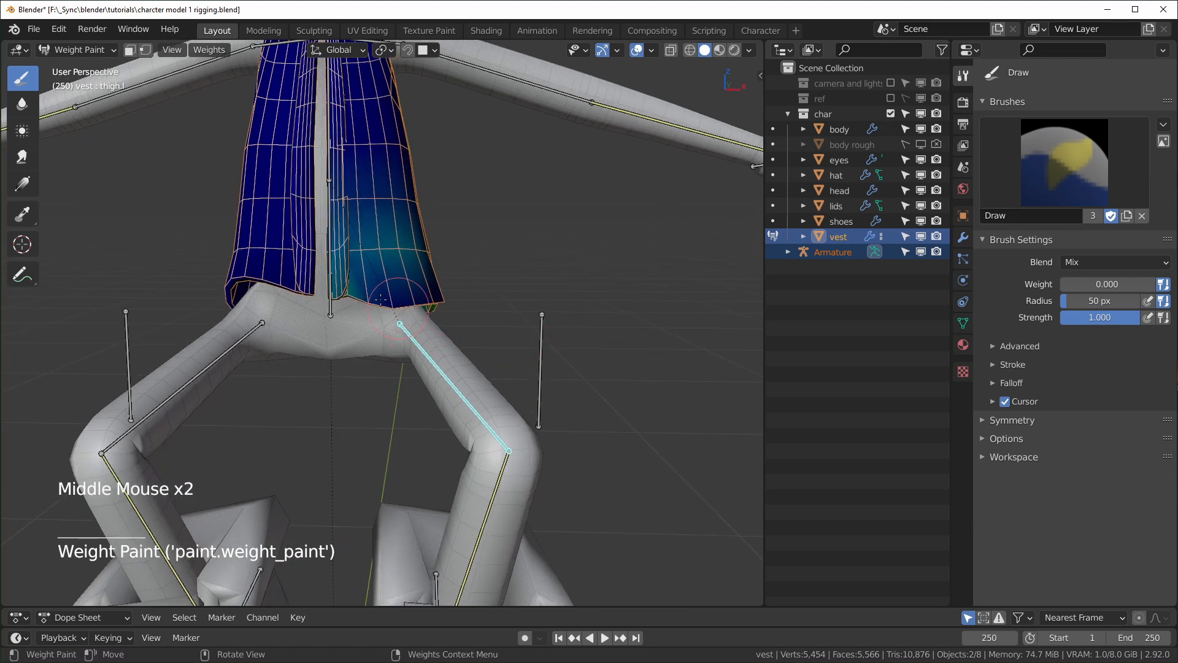
key(ctrl+z)
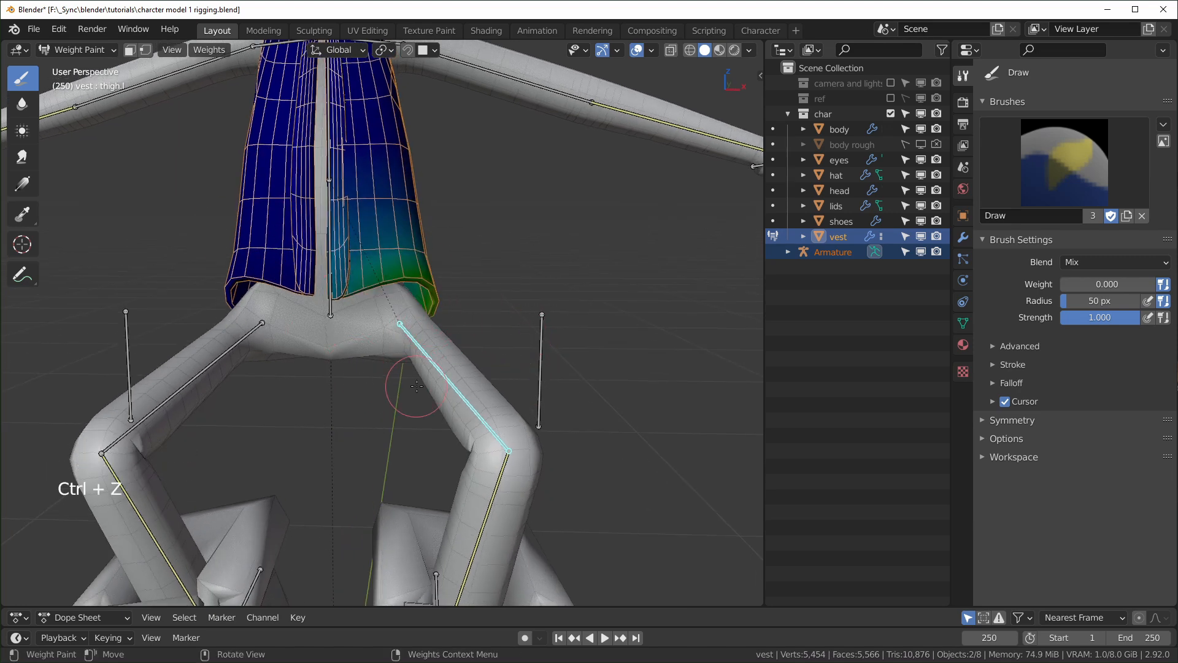
- Enable Vertex Group X and X mirroring in the weight painting symmetry settings
click(983, 420)
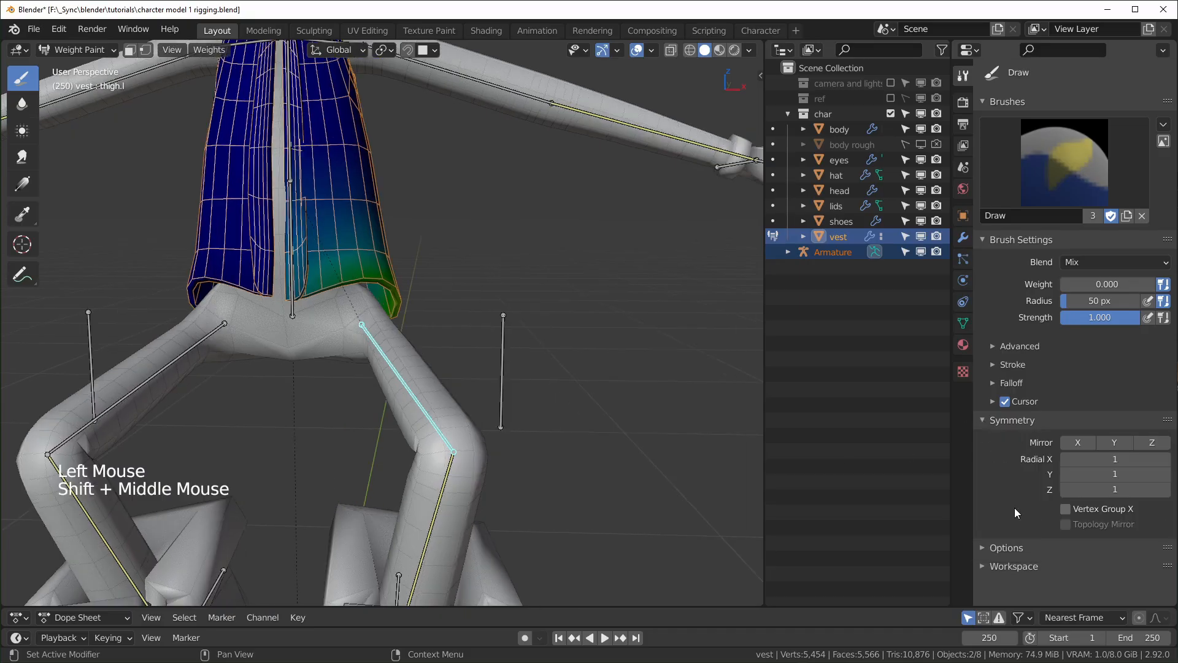
click(1066, 509)
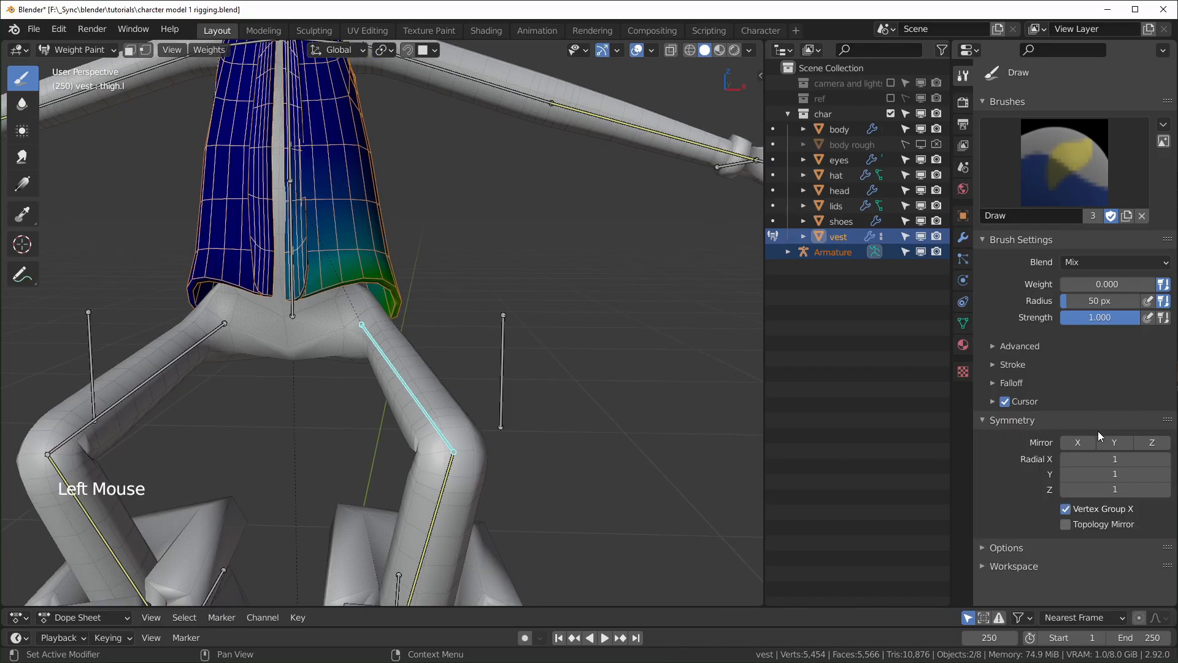
click(1091, 445)
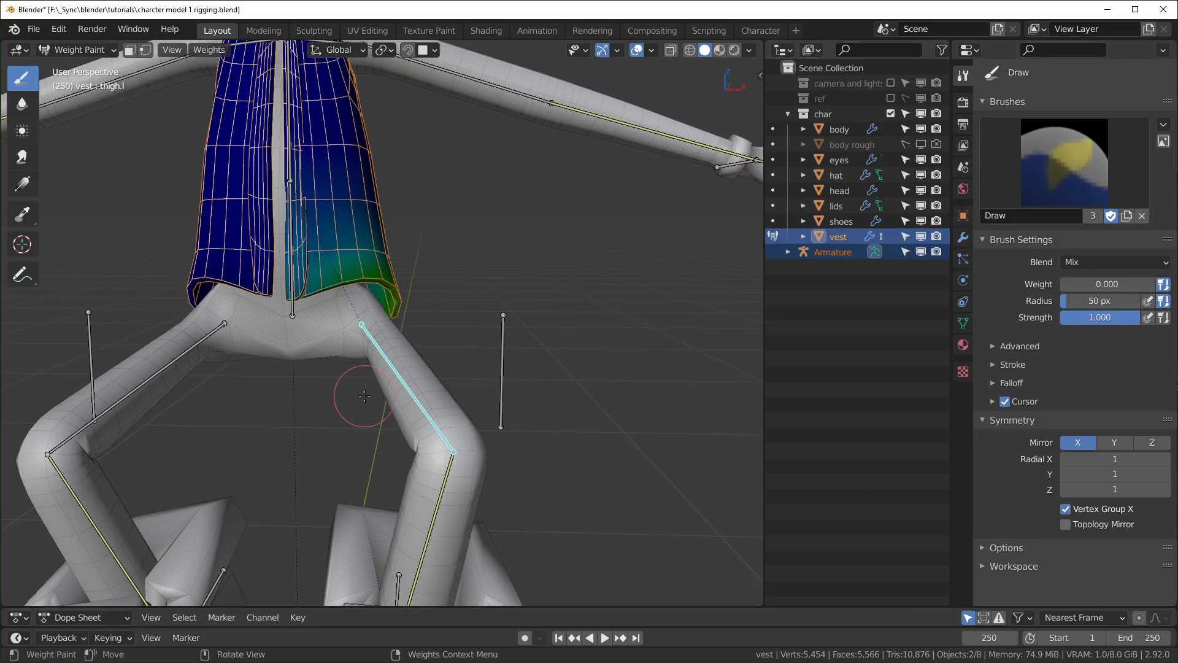
- Enable Auto Normalize in the weight painting options
click(963, 323)
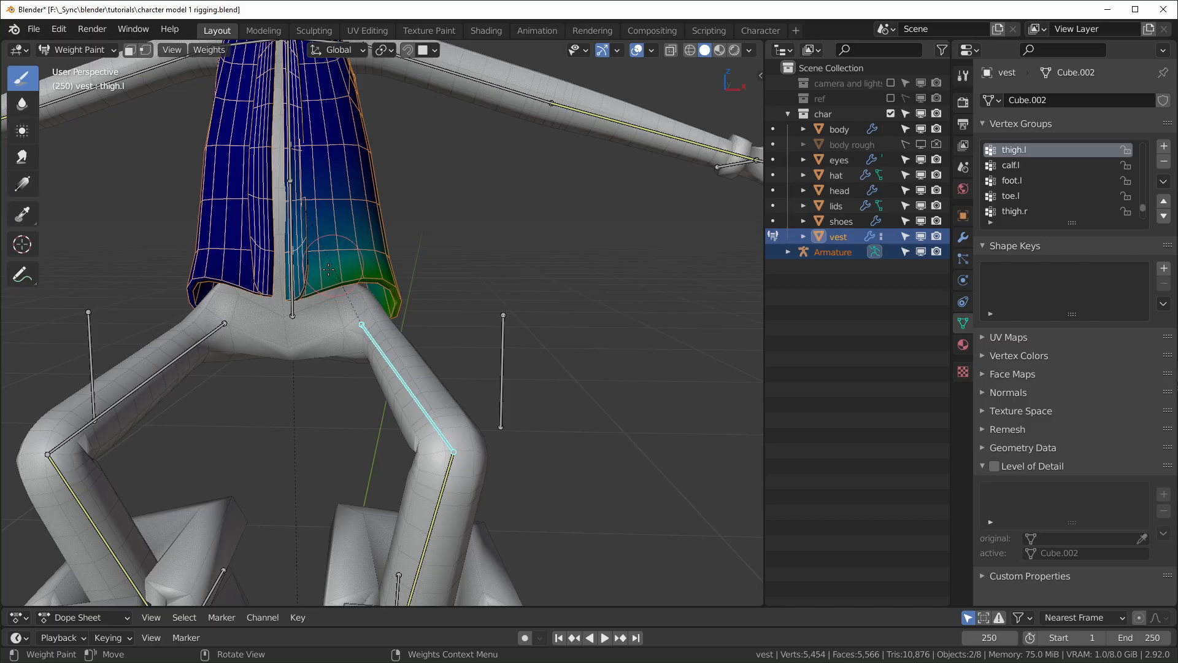
click(962, 237)
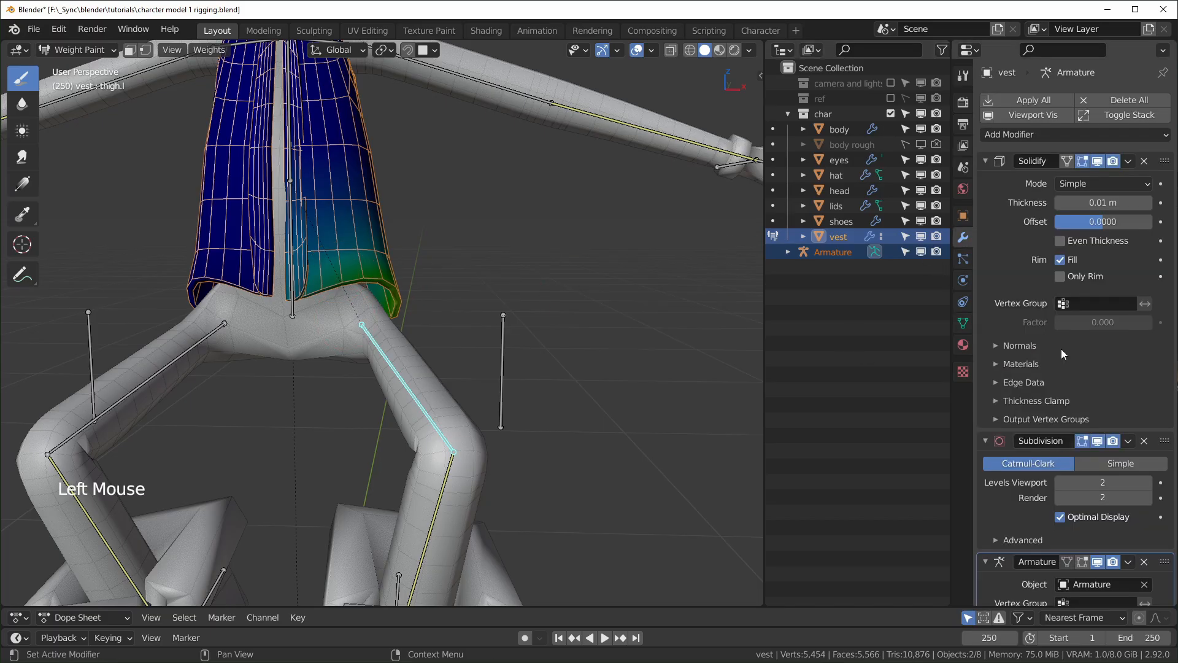
click(963, 75)
scroll(1005, 538, down, 3)
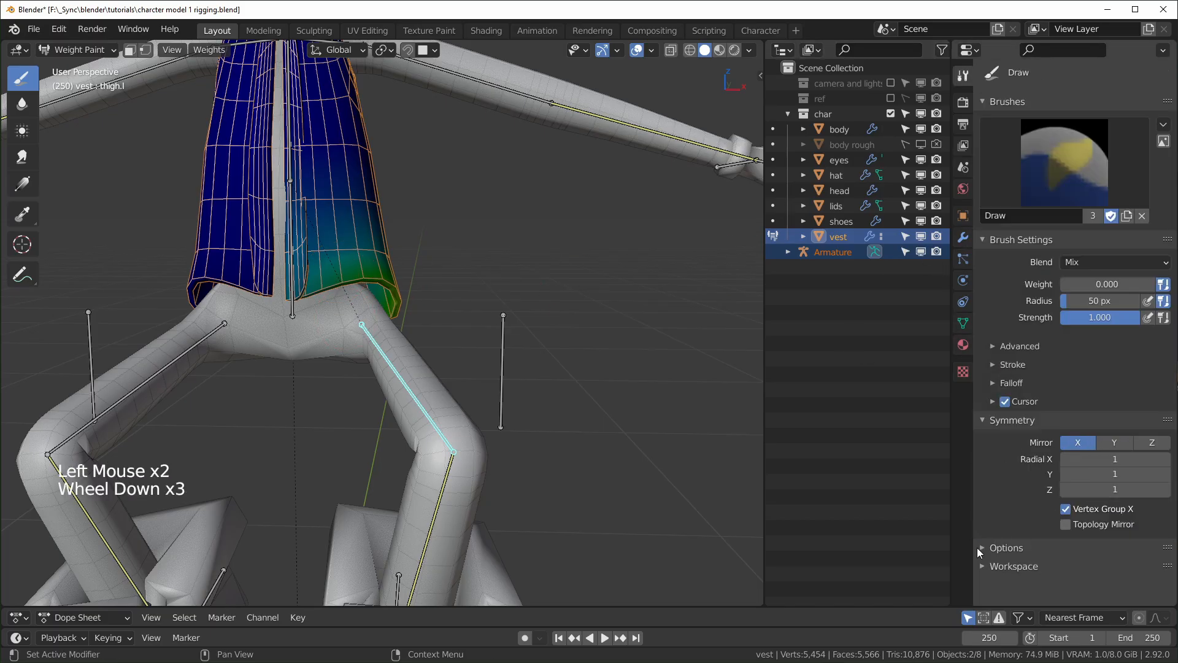
click(980, 548)
scroll(1020, 529, down, 3)
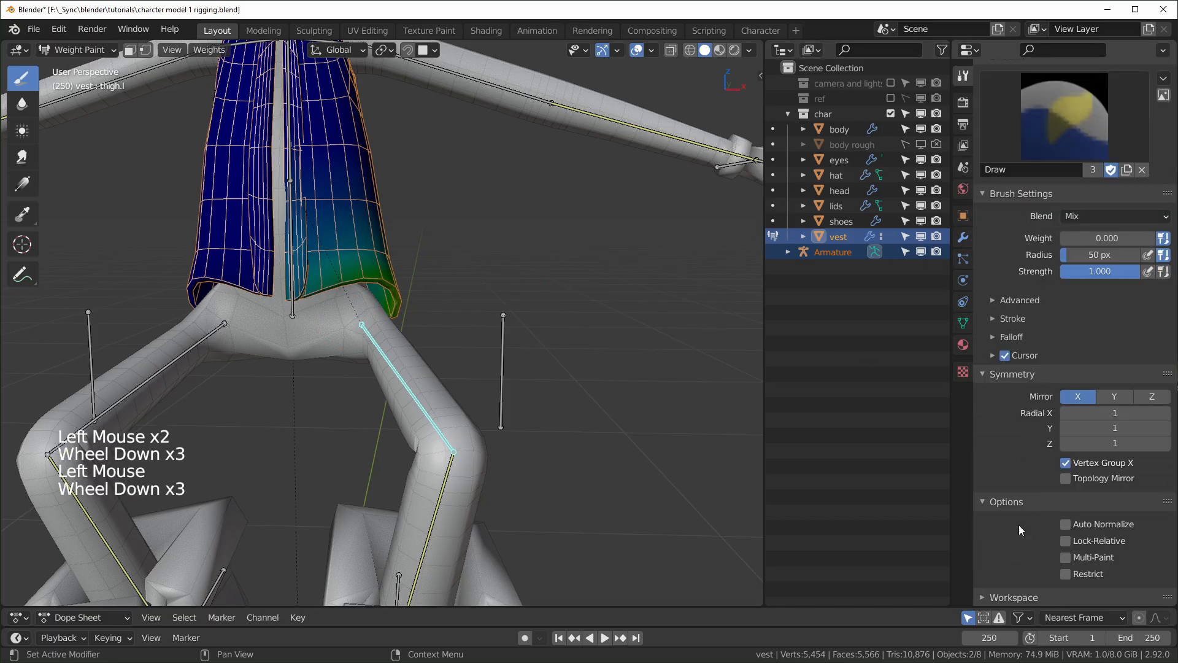
click(1066, 525)
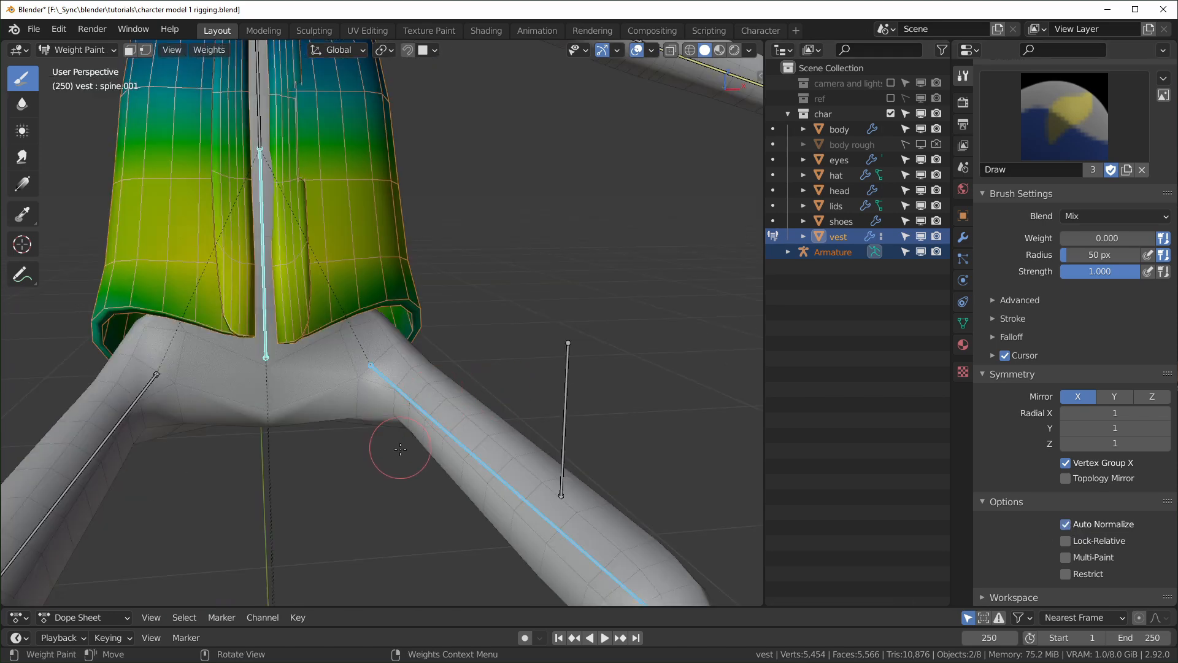
- Add the left thigh and lower spine bones to the selection in turn, ending with only spine.001 selected
click(399, 390)
shift+click(398, 390)
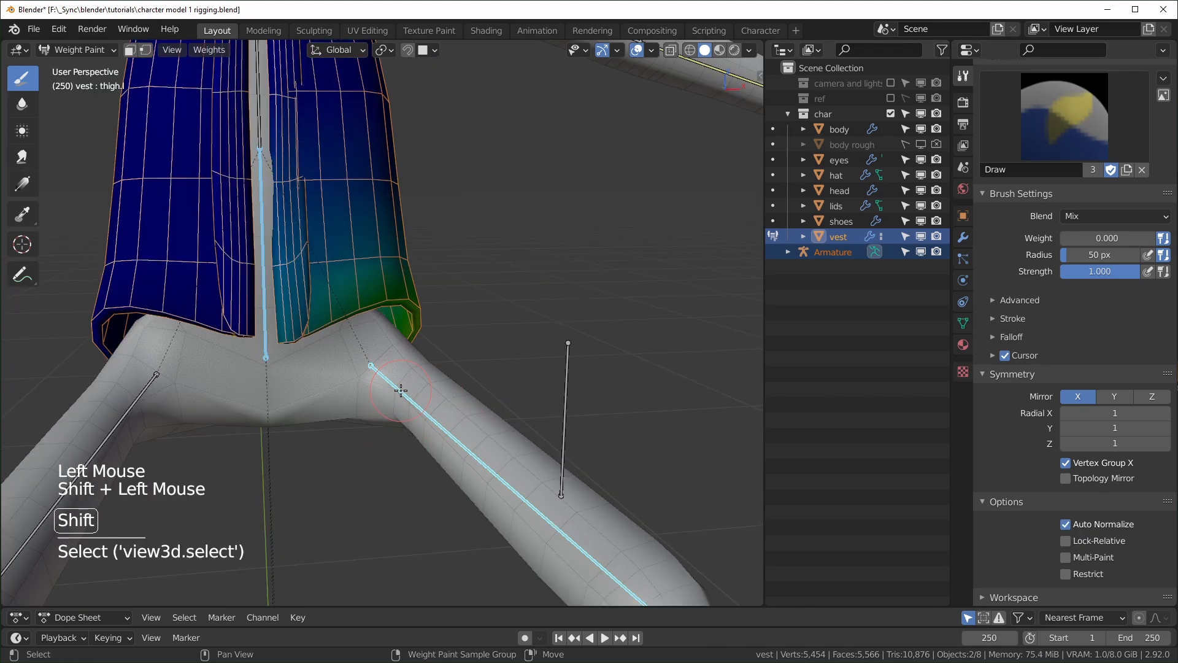
click(268, 357)
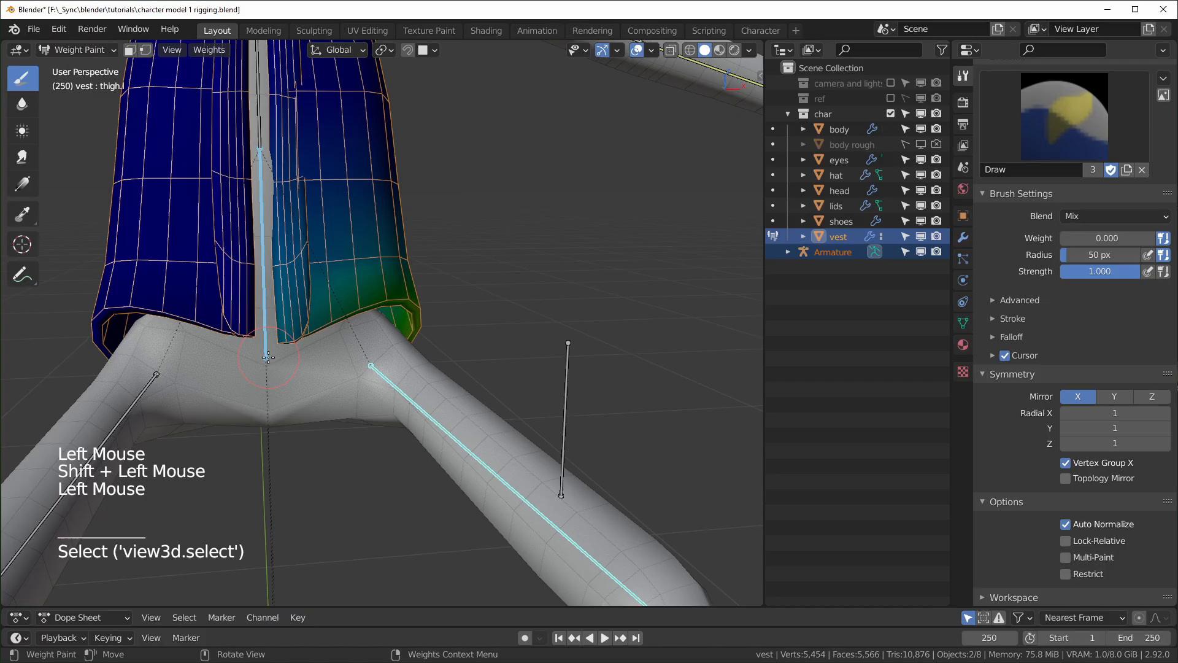
shift+click(391, 383)
shift+click(266, 349)
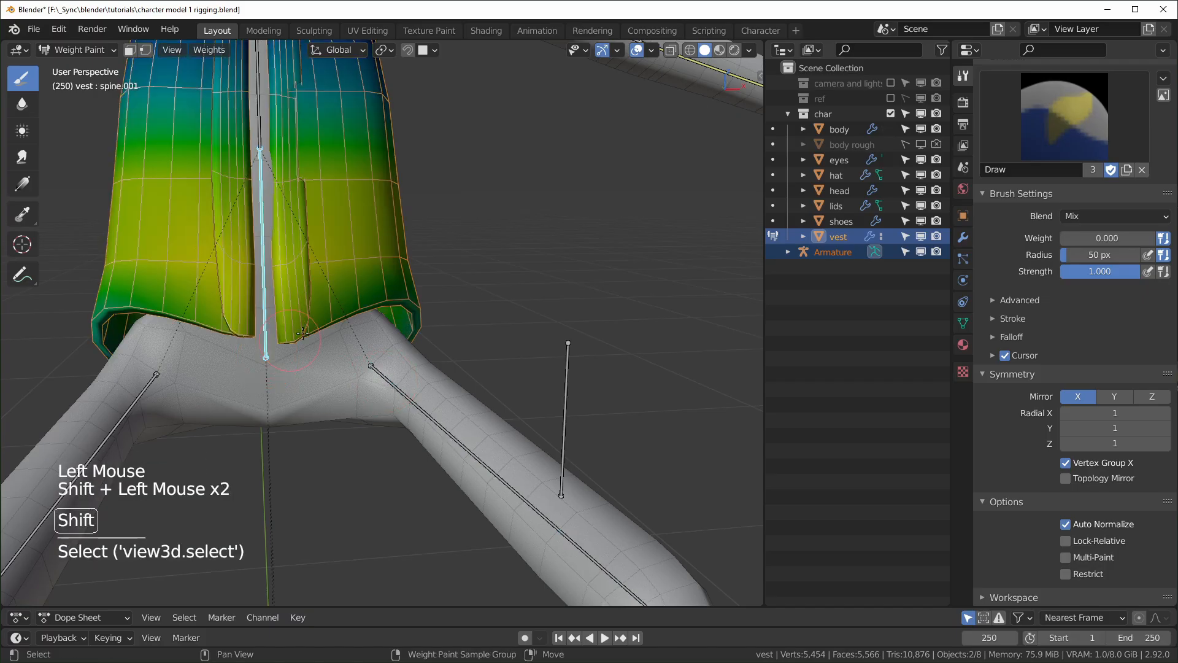
- Alternate between the left thigh and lower spine bones to compare their weights on the vest's hem
ctrl+click(393, 381)
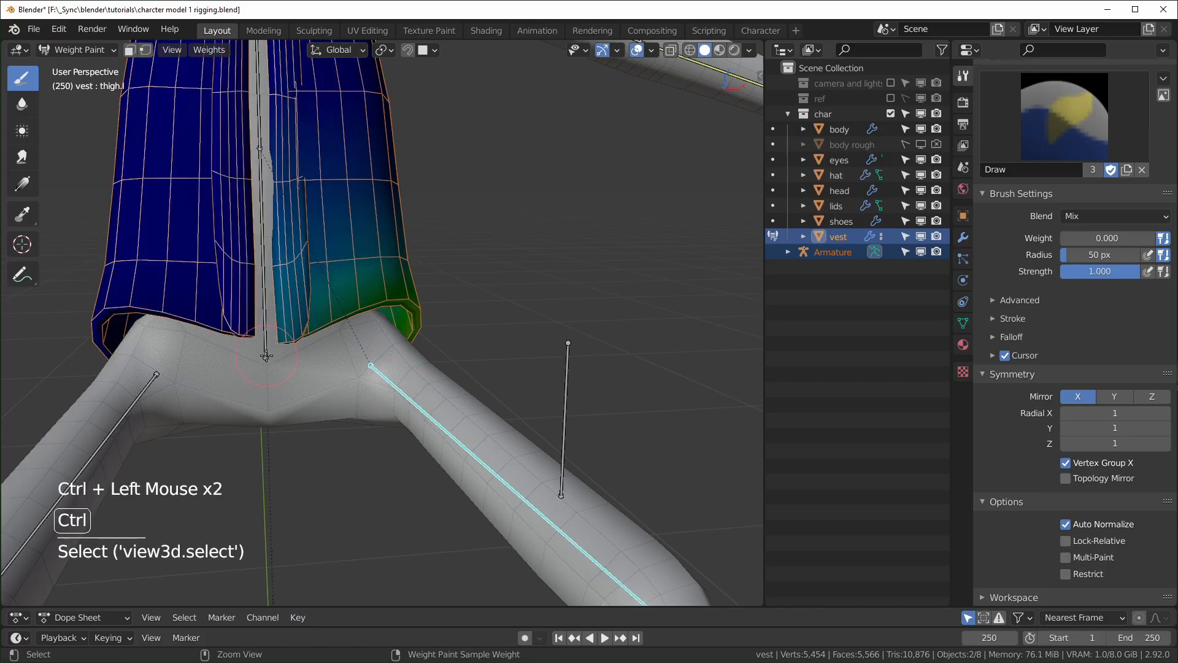
ctrl+click(265, 355)
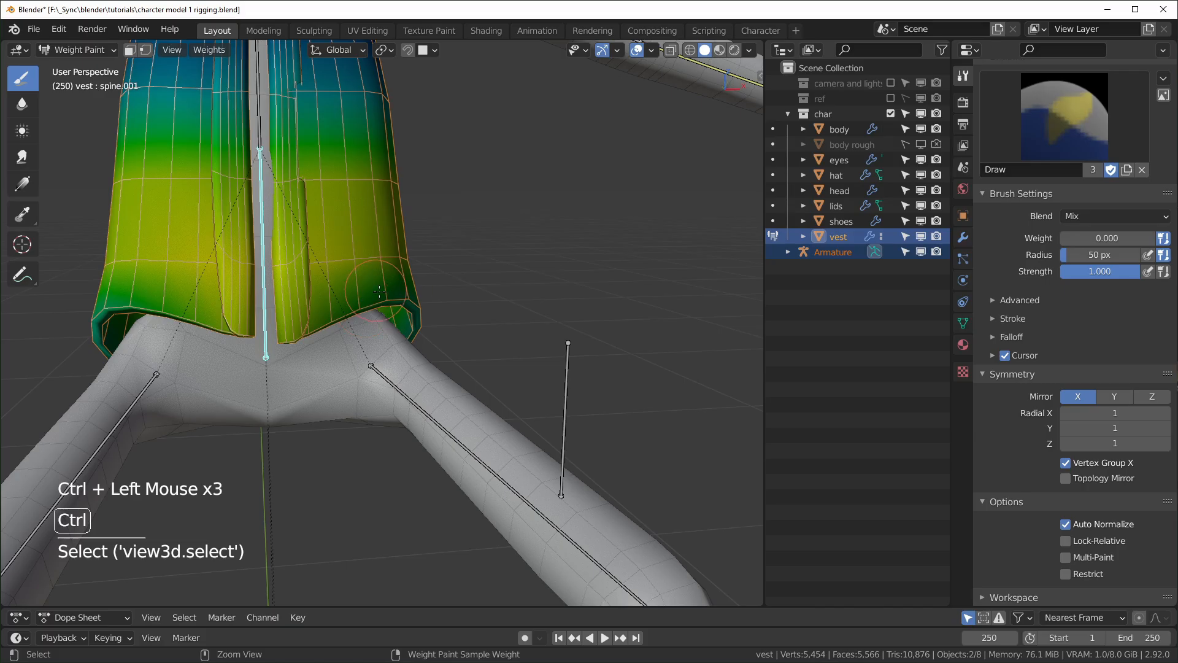
ctrl+click(390, 379)
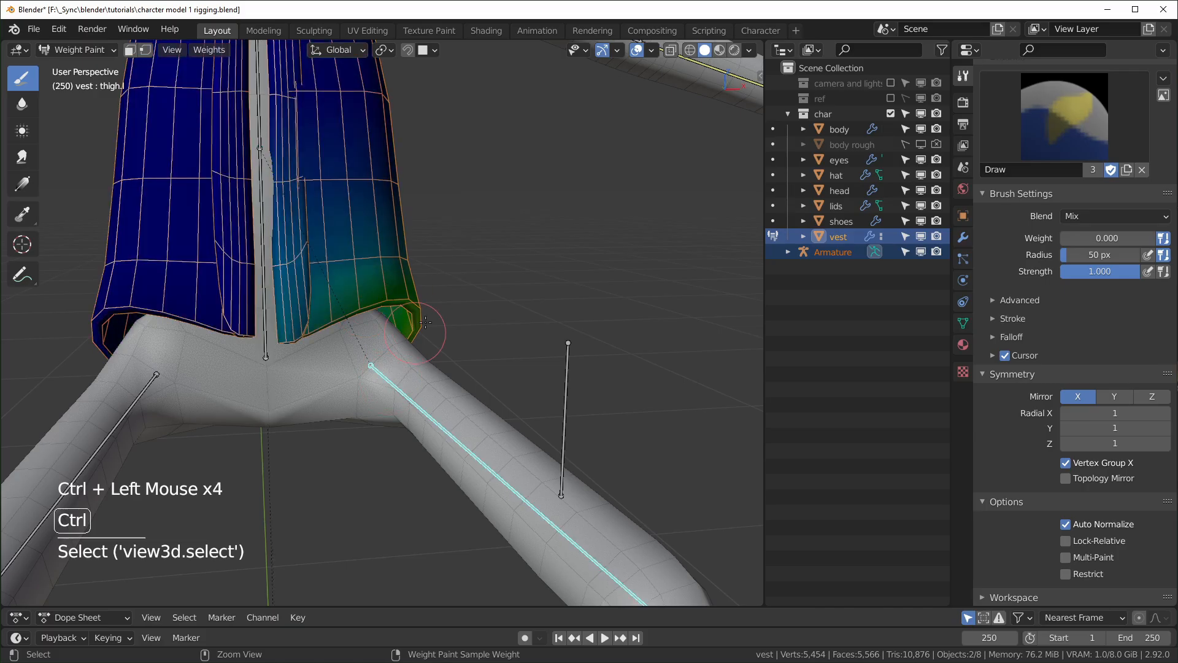
ctrl+click(249, 352)
ctrl+click(398, 383)
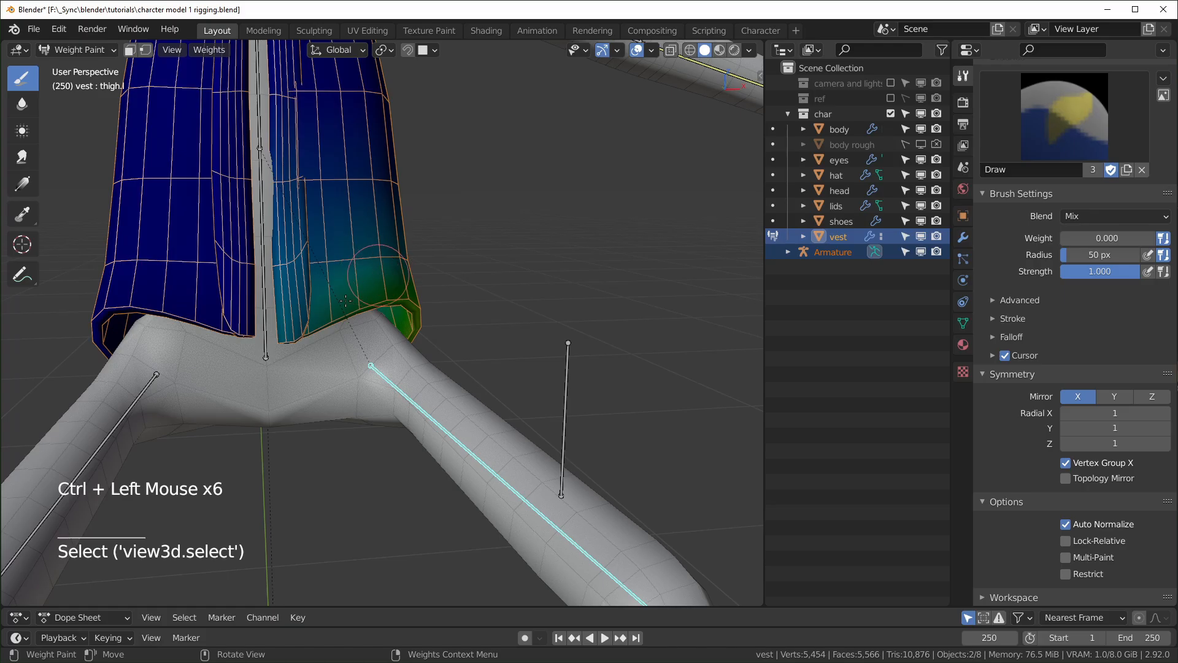
ctrl+click(406, 308)
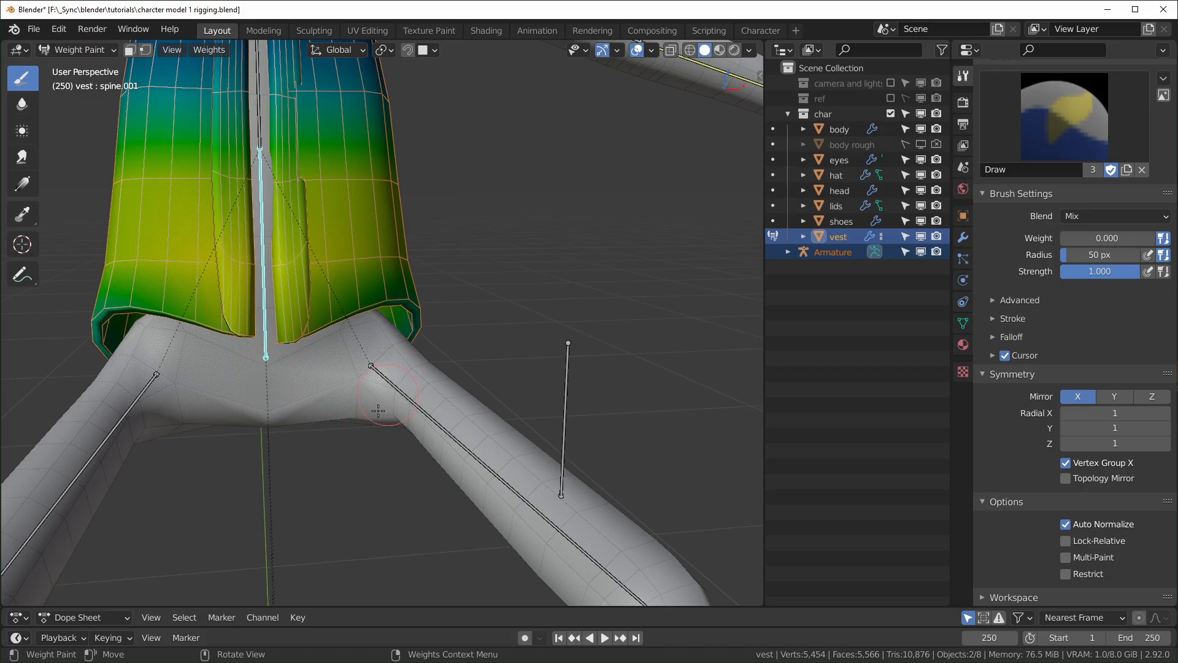
- Select the left thigh bone to make thigh.l the active weight group at the vest's hem
scroll(362, 392, down, 1)
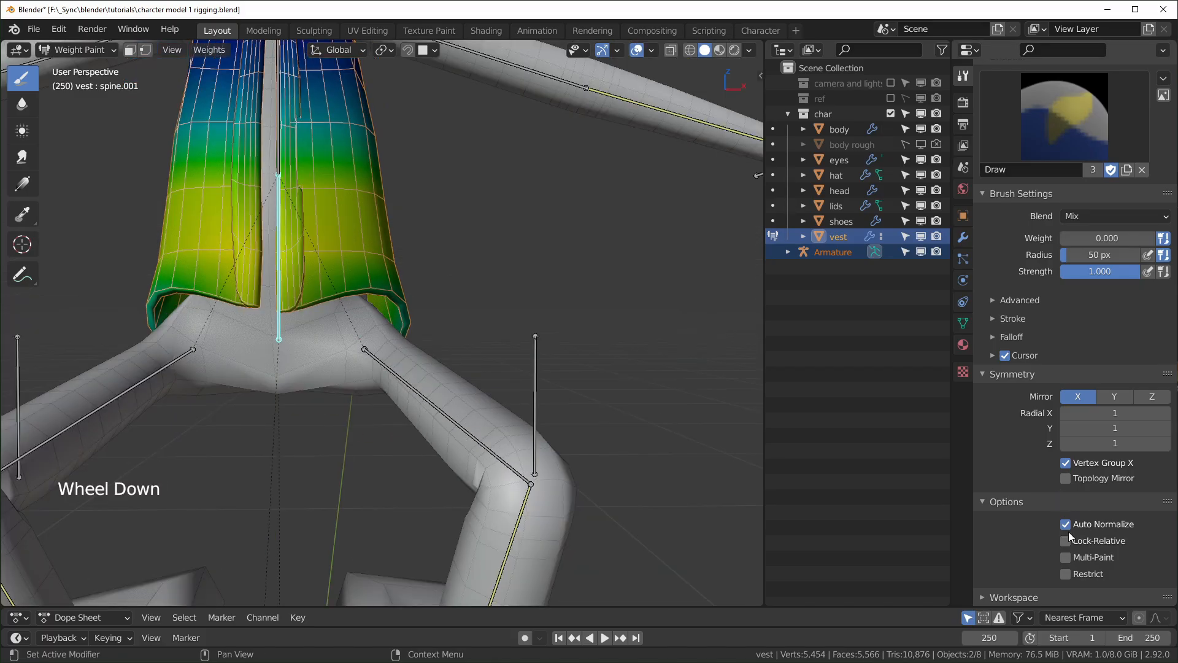
ctrl+click(347, 377)
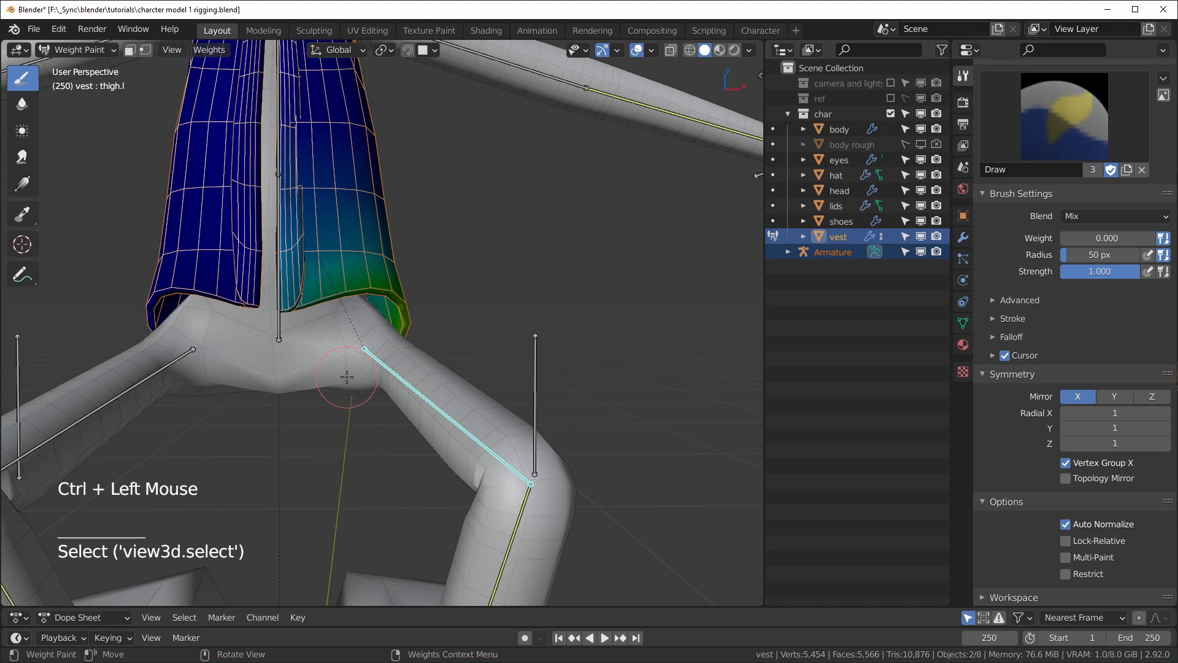
scroll(347, 376, up, 1)
shift+middle_drag(347, 377, 359, 460)
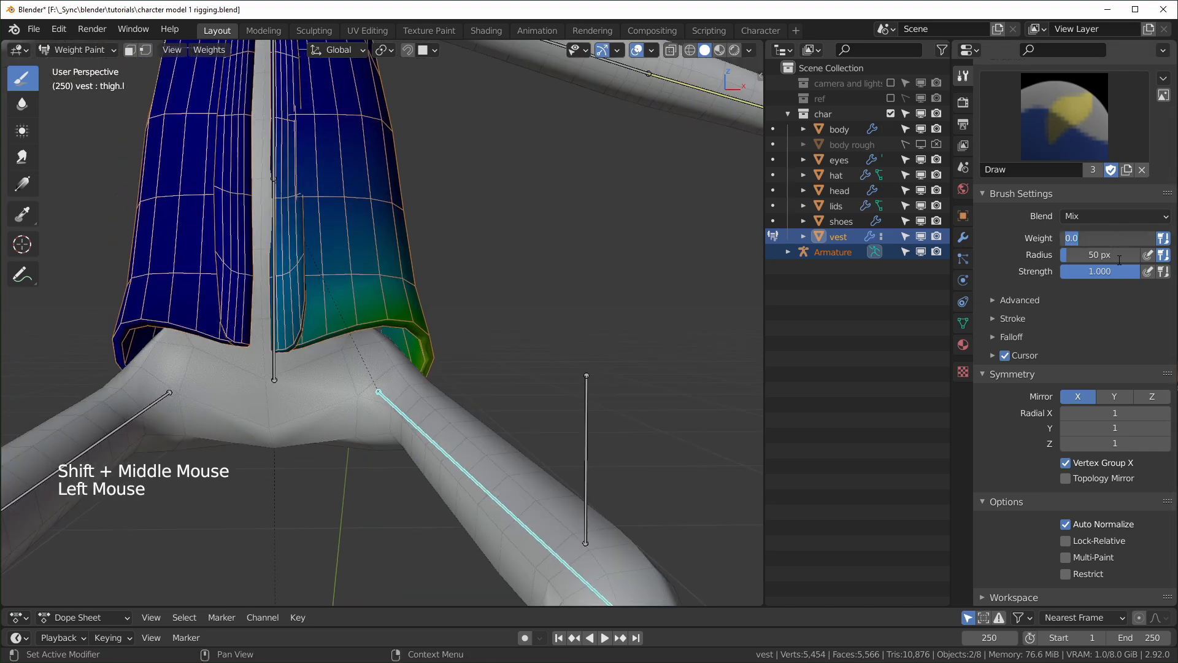
- Set the brush strength to 1.000 and paint zero weight along the vest's front hem for the left thigh bone
click(1104, 271)
click(1104, 271)
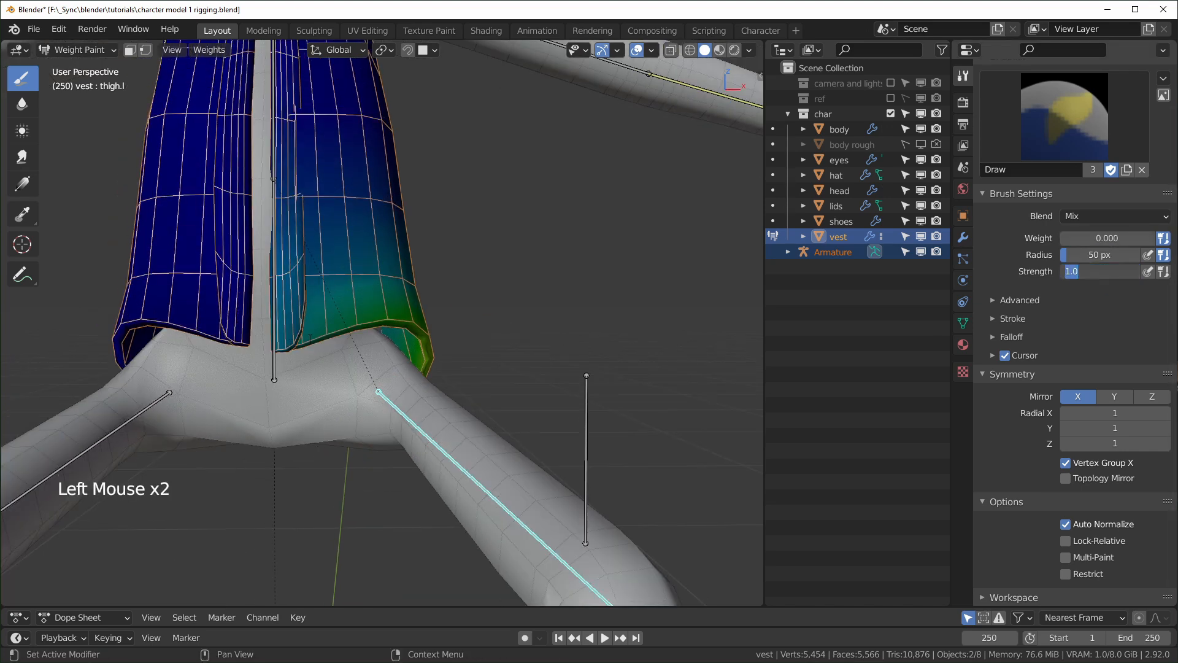
mouse_move(144, 334)
mouse_down()
mouse_move(212, 344)
mouse_move(204, 359)
mouse_up()
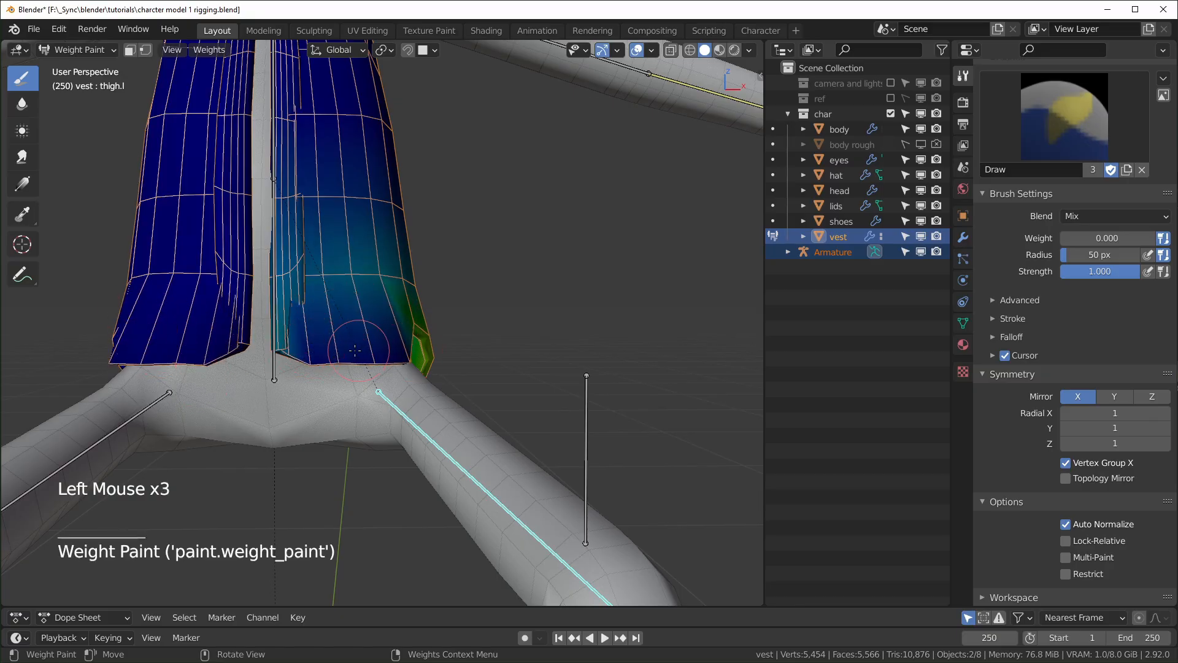
mouse_move(355, 350)
mouse_down()
mouse_move(307, 319)
mouse_move(301, 245)
mouse_move(387, 276)
mouse_up()
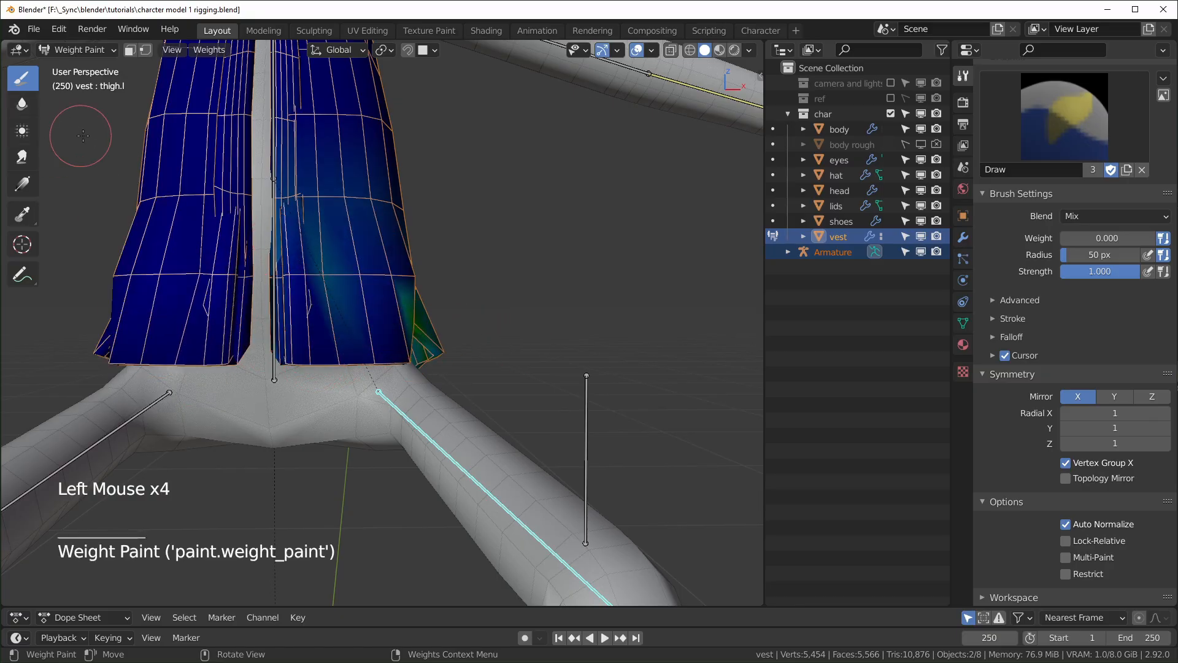
key(t)
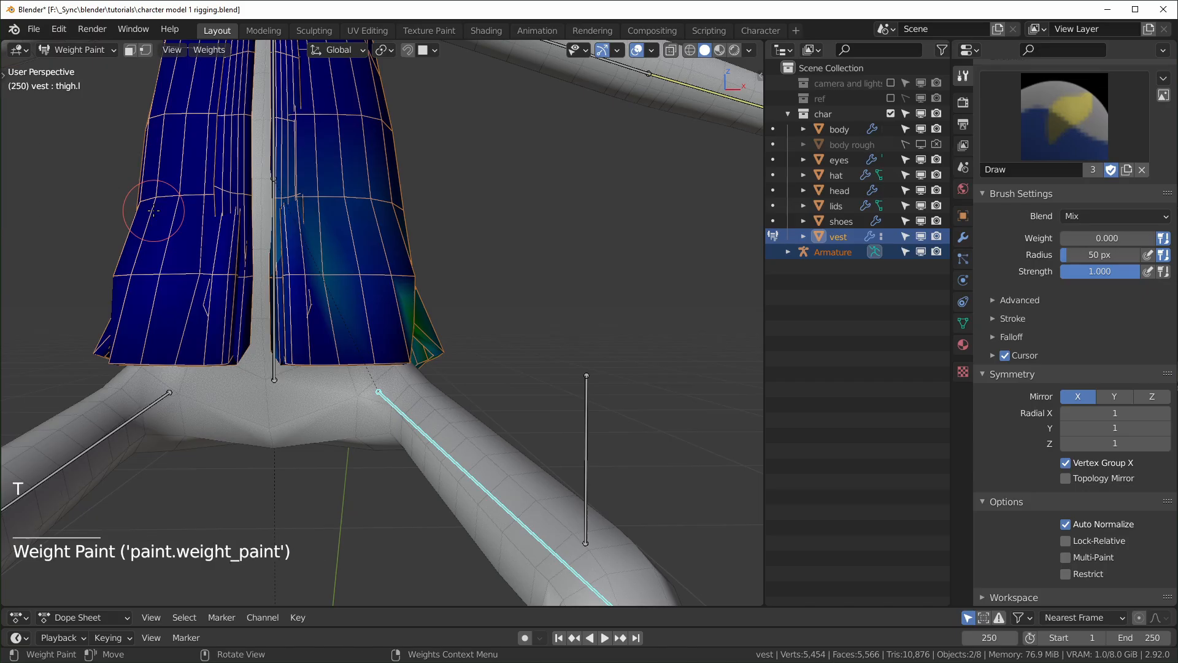
key(t)
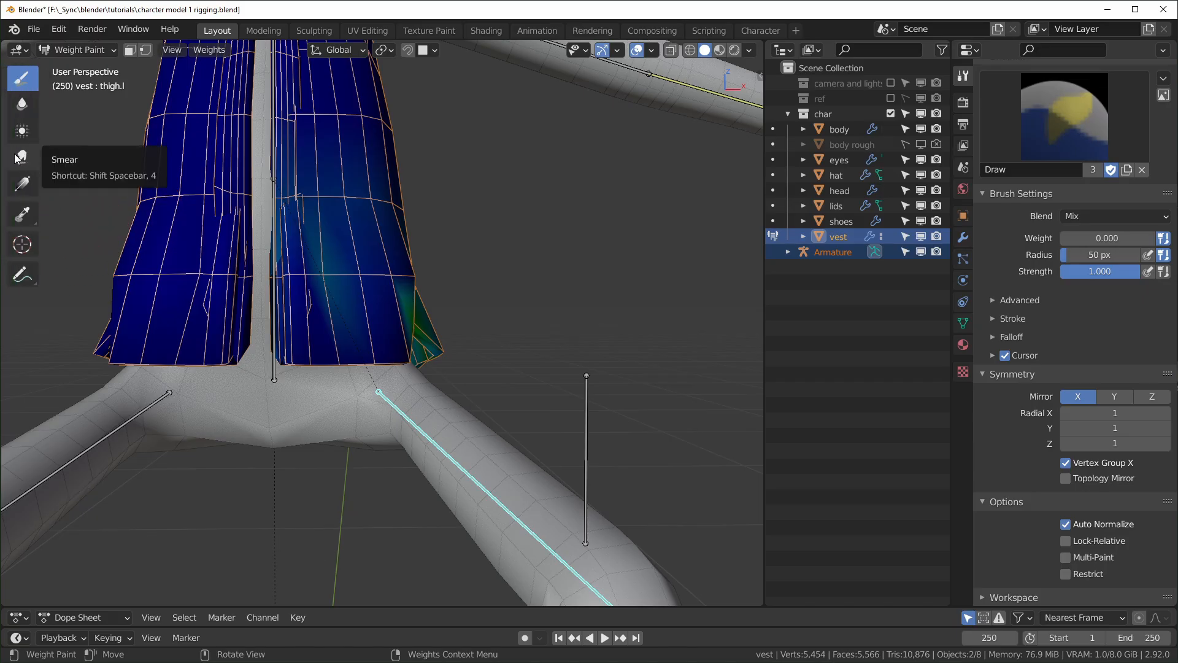
- Clear the left thigh bone's remaining influence on the vest's lower part with linear zero-weight gradients from several angles
mouse_move(443, 363)
middle_down()
mouse_move(423, 372)
mouse_move(480, 396)
mouse_move(475, 383)
middle_up()
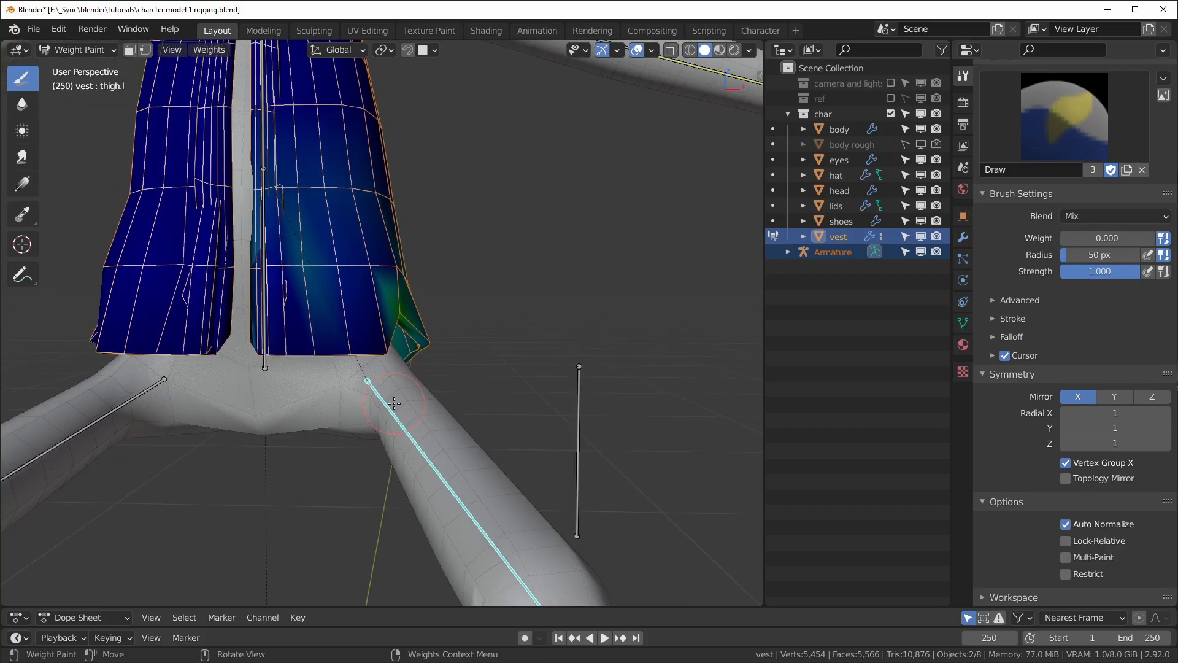
alt+drag(358, 429, 361, 491)
middle_drag(361, 459, 326, 472)
middle_drag(199, 415, 249, 307)
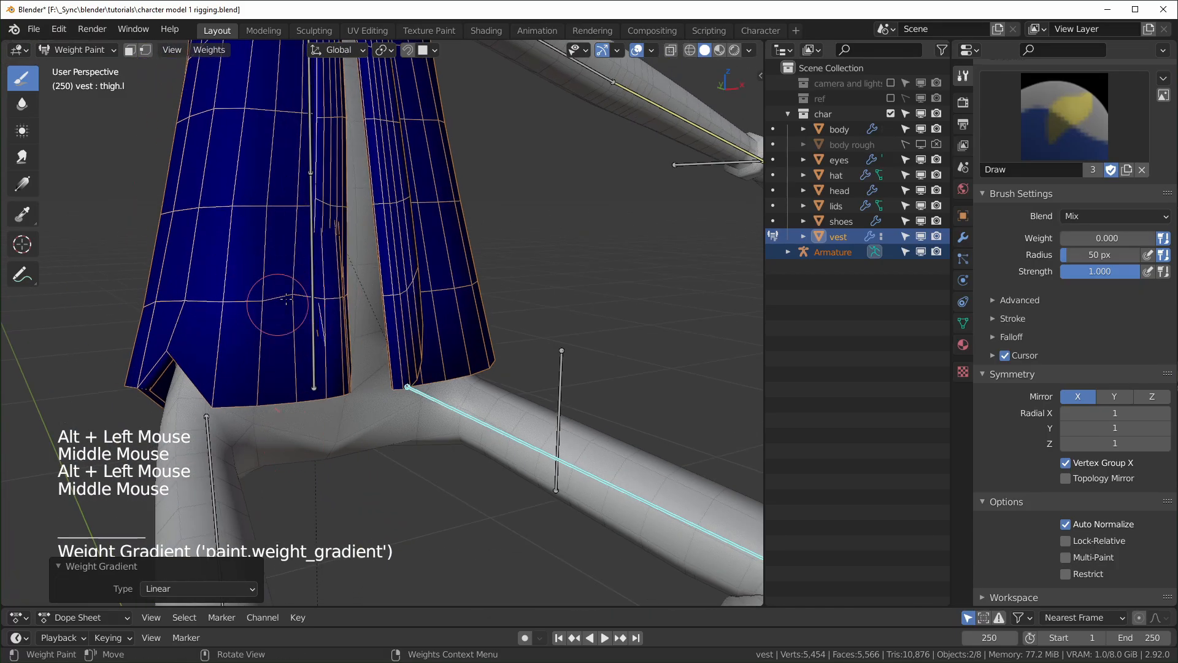
scroll(294, 322, down, 1)
scroll(295, 322, down, 1)
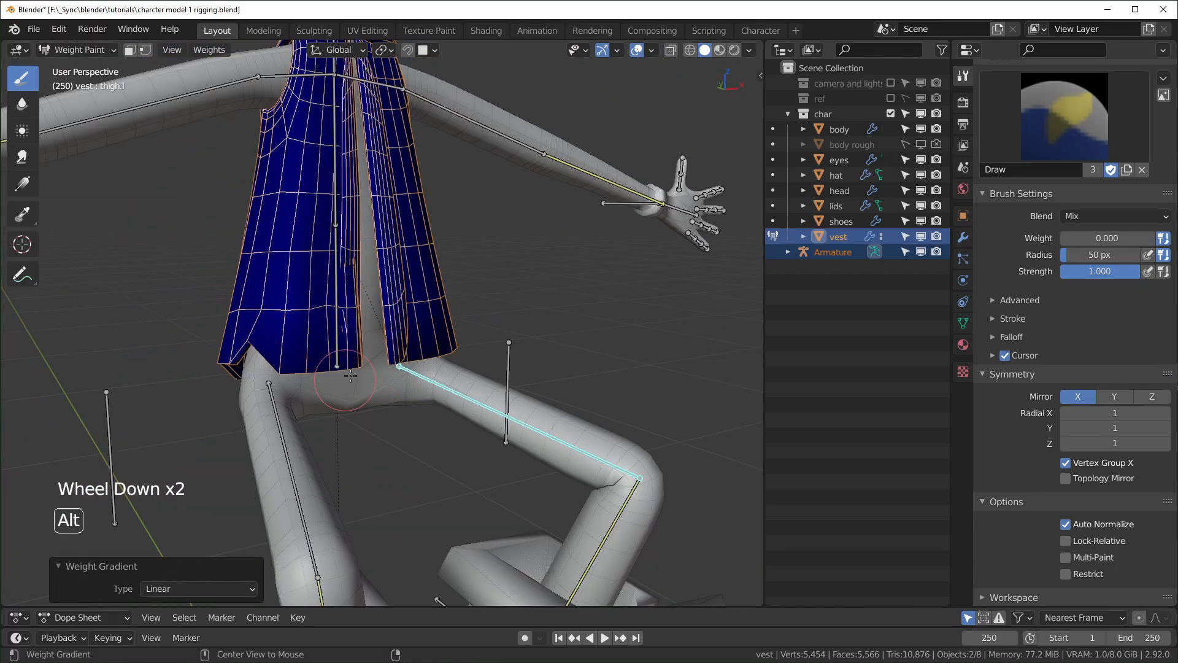
alt+drag(350, 434, 375, 474)
middle_drag(402, 474, 366, 470)
- Apply further zero-weight gradients around the vest's lower part and select the left leg's IK bone
ctrl+click(217, 442)
ctrl+middle_drag(189, 448, 340, 442)
alt+drag(283, 433, 292, 525)
alt+drag(451, 467, 492, 481)
middle_drag(506, 484, 420, 484)
alt+drag(514, 393, 544, 434)
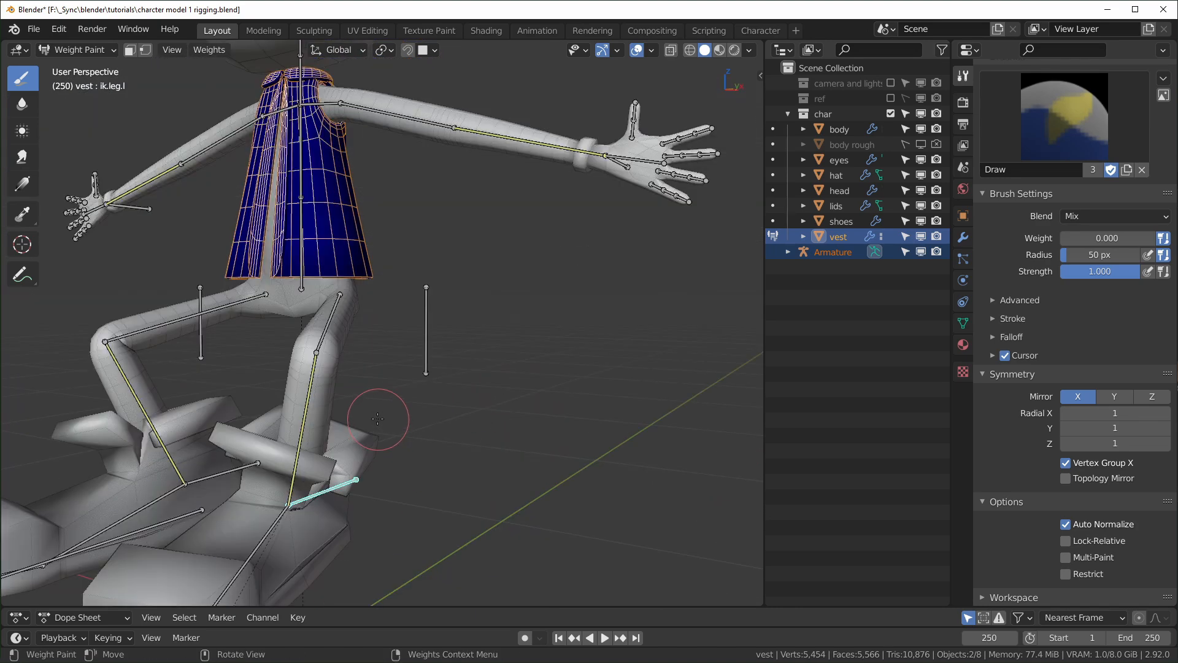
- Test-move the left leg's IK bone, then select all bones and clear their location and rotation
key(g)
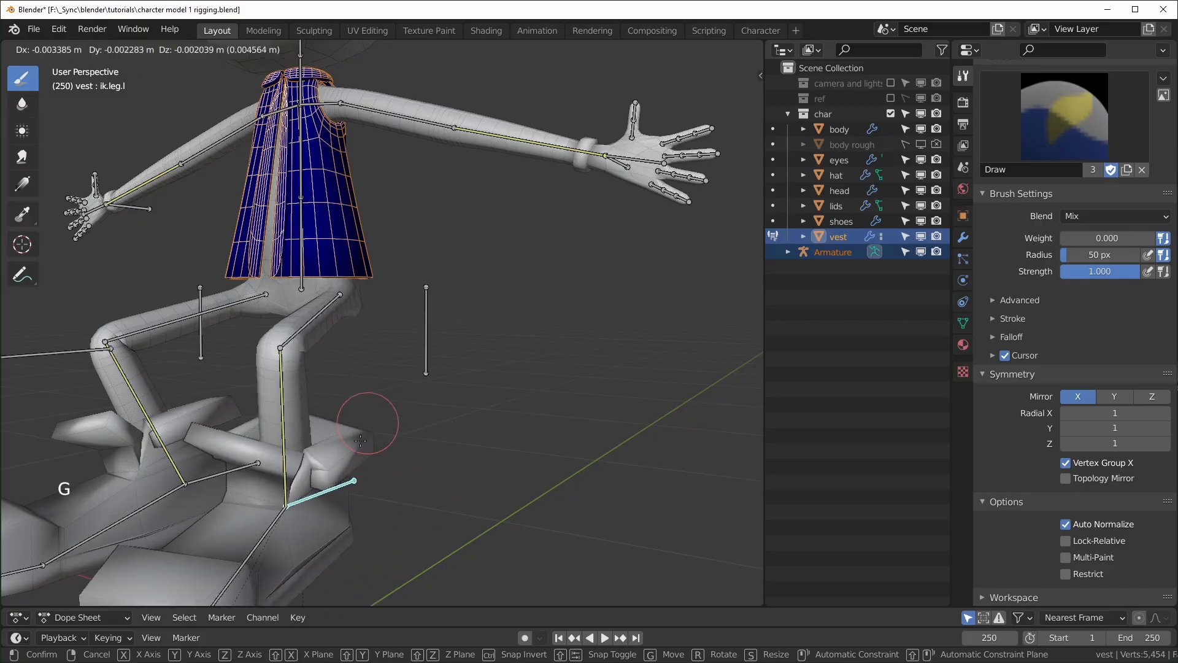
click(399, 479)
key(a)
key(alt+g)
key(alt+r)
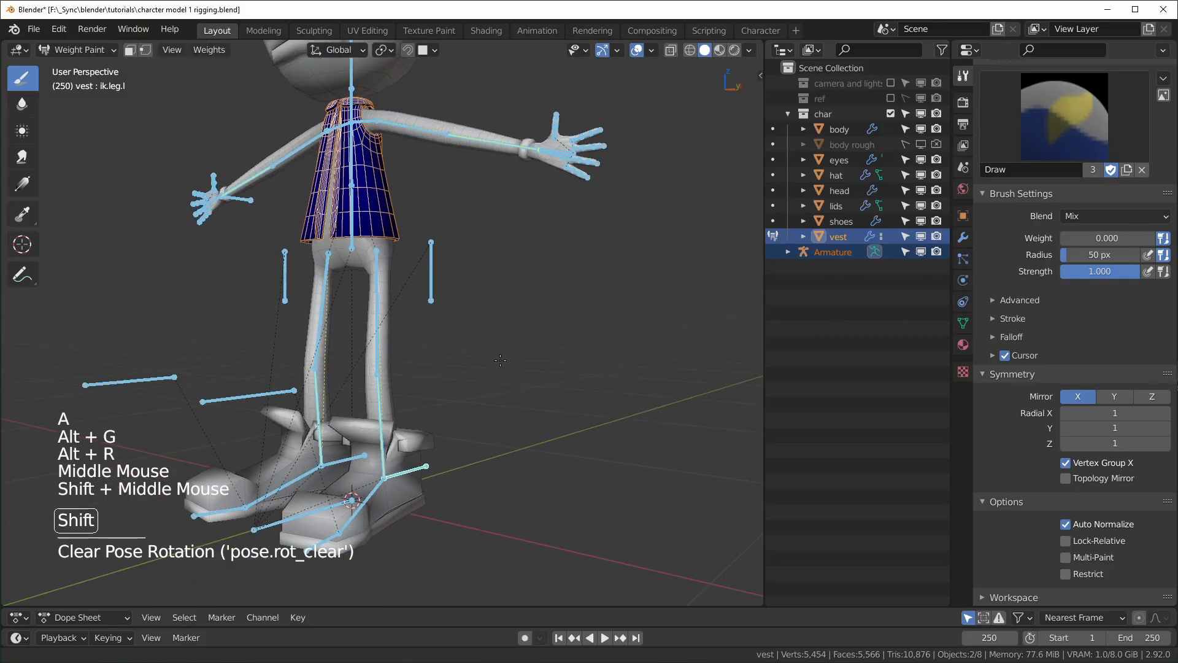
middle_drag(343, 233, 359, 224)
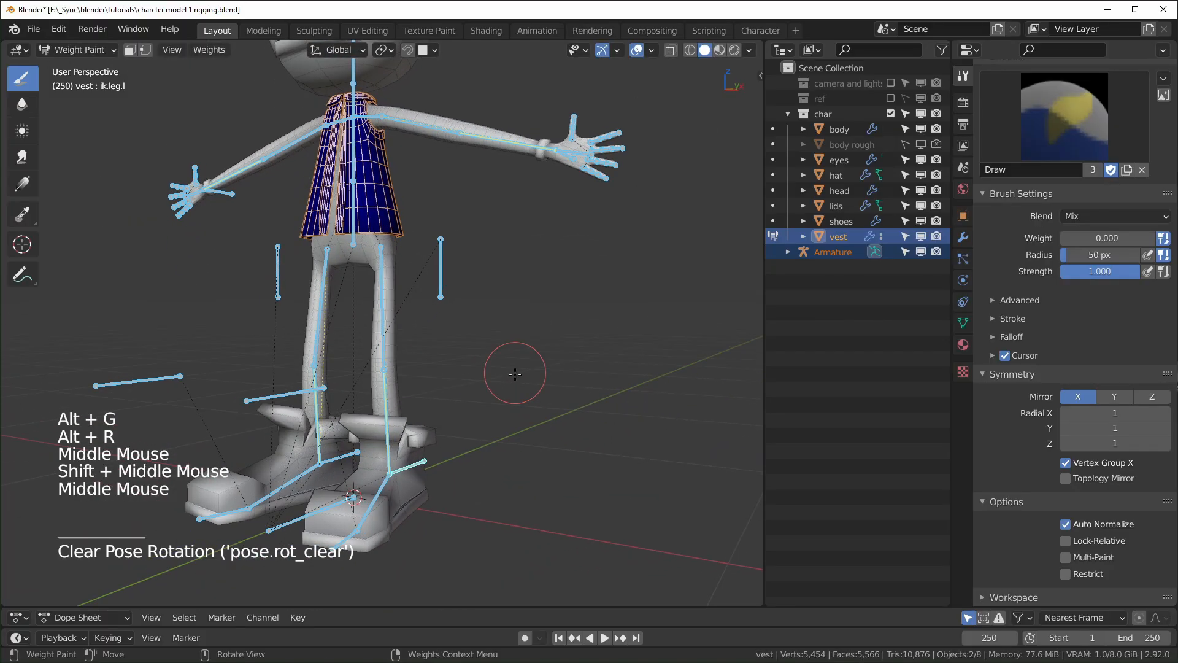
- Select the lower spine bone spine.001 and move it down along the global Z axis to bend the knees
click(360, 236)
ctrl+click(337, 213)
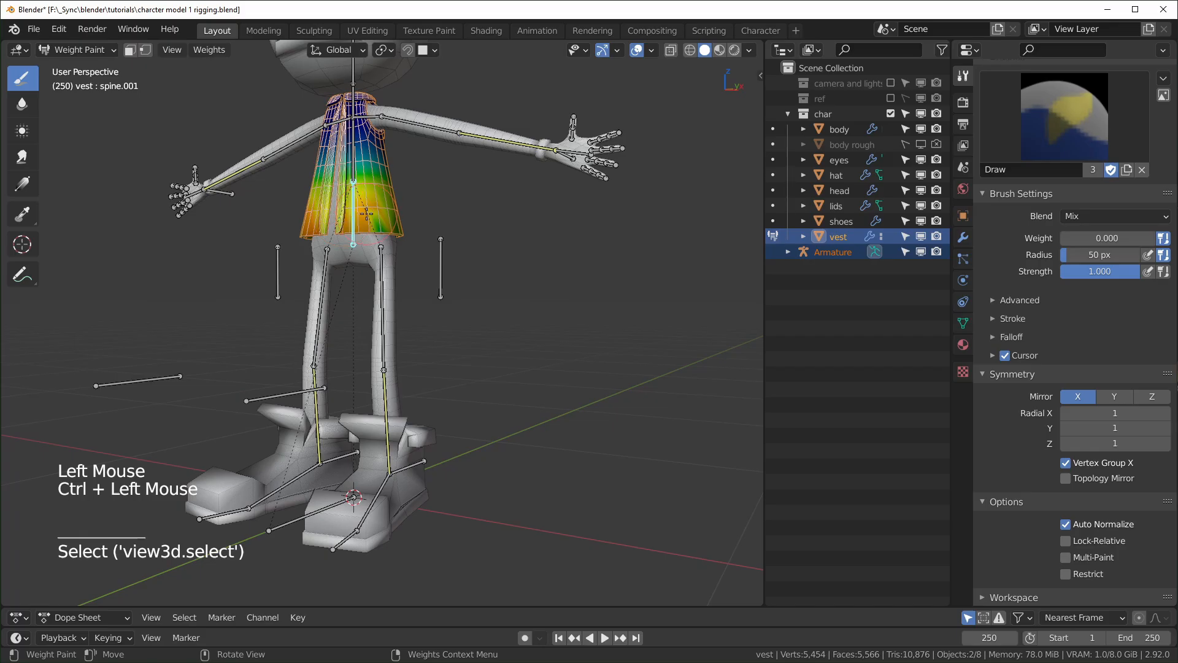
key(g)
key(z)
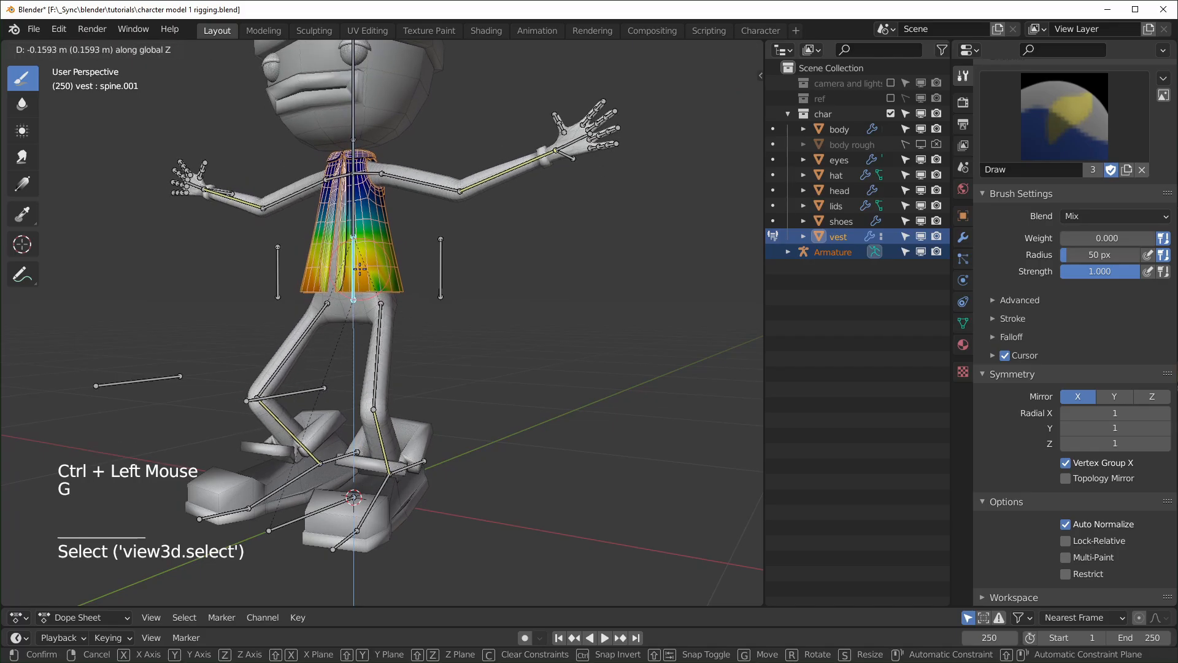
click(364, 318)
- Switch weight painting from the vest to the shoes and make the left foot bone foot.l the active group
mouse_move(485, 473)
middle_down()
mouse_move(388, 496)
mouse_move(440, 532)
mouse_move(487, 469)
middle_up()
scroll(439, 532, up, 2)
mouse_move(487, 491)
middle_down()
mouse_move(546, 514)
mouse_move(451, 505)
mouse_move(508, 477)
middle_up()
ctrl+click(503, 495)
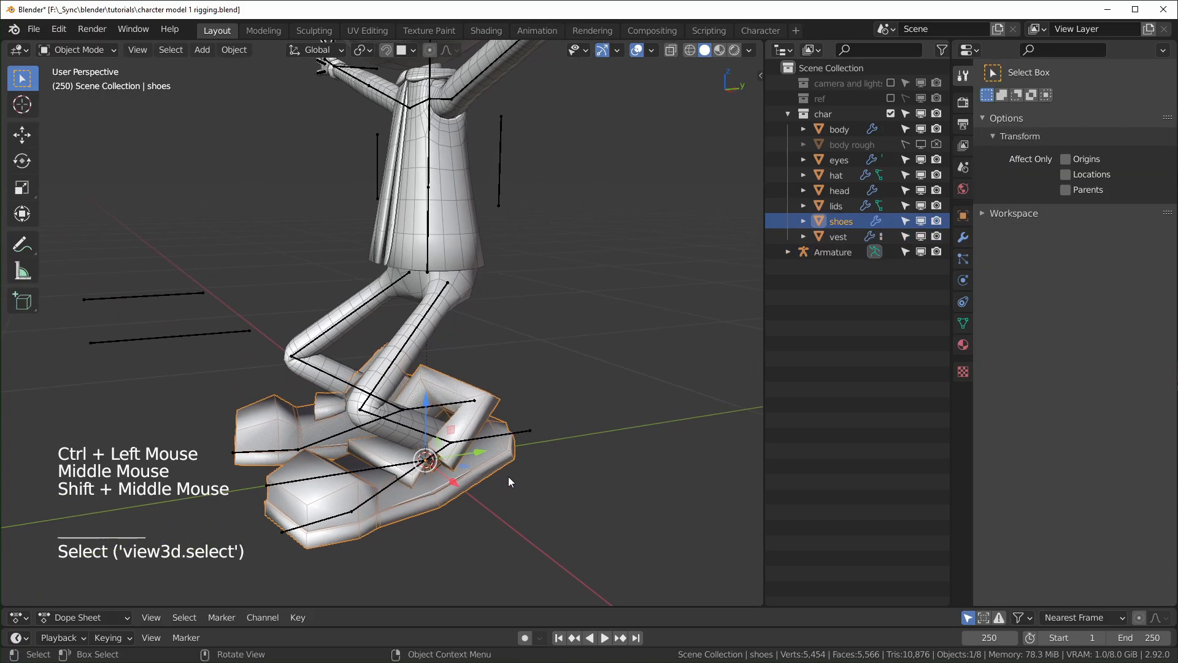
key(ctrl+Tab)
scroll(569, 487, up, 2)
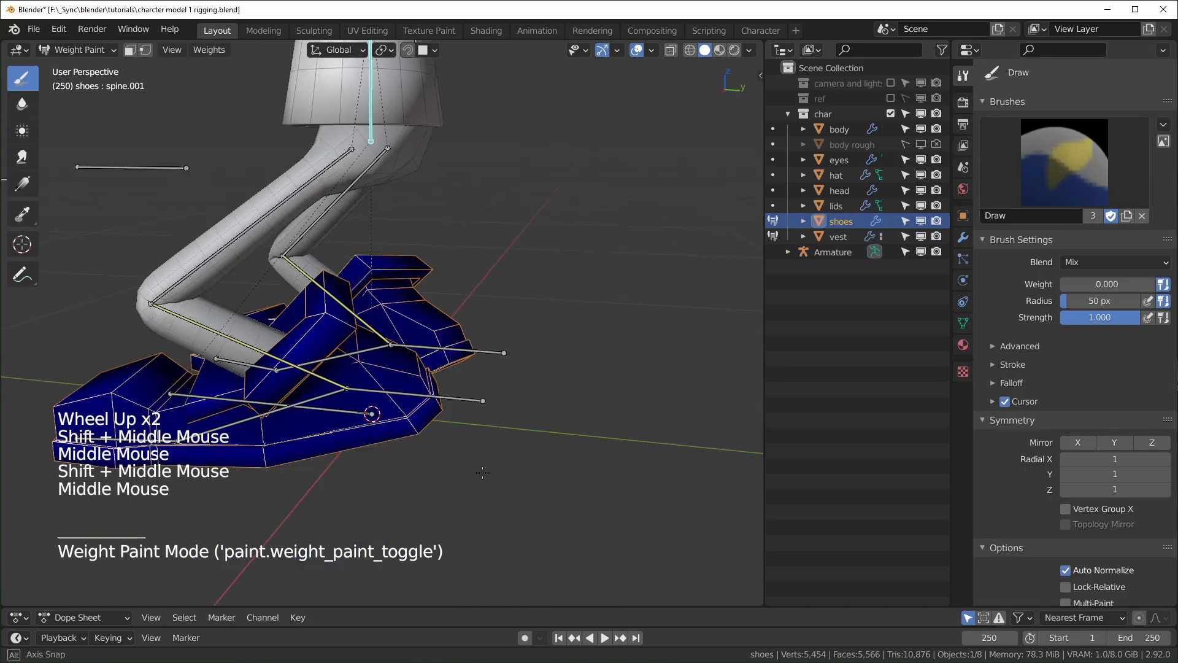
middle_drag(363, 443, 295, 465)
ctrl+click(281, 460)
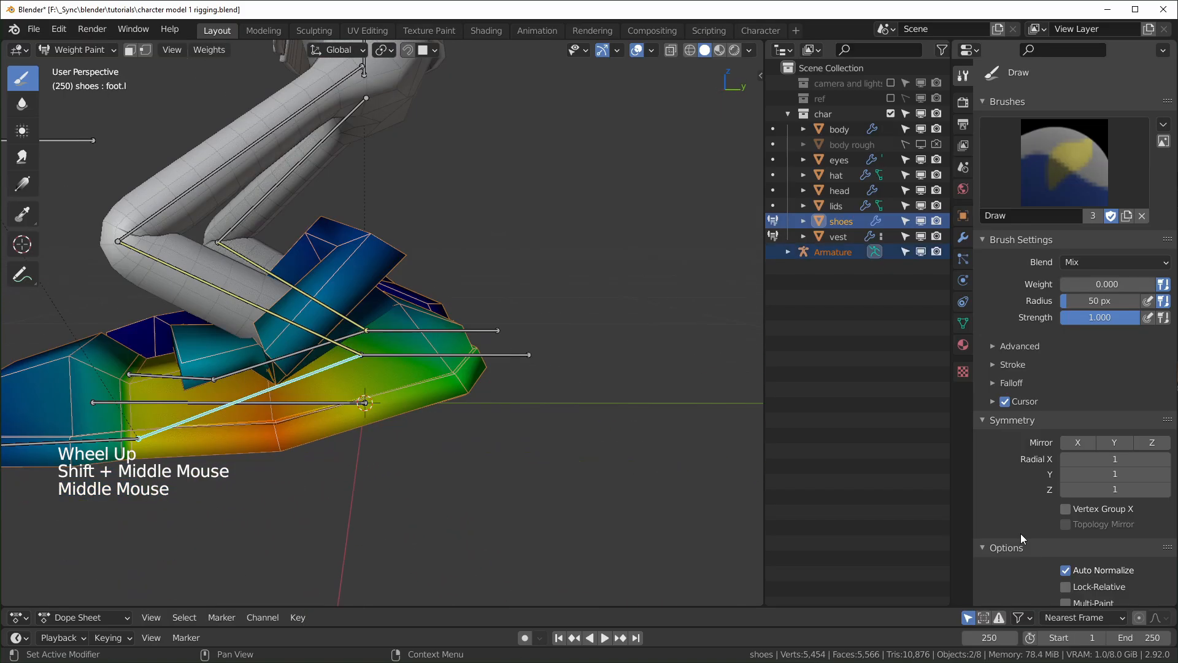
- Enable Vertex Group X and X mirroring for the shoes, then try a zero-weight stroke on the left shoe and undo it
scroll(1029, 496, down, 2)
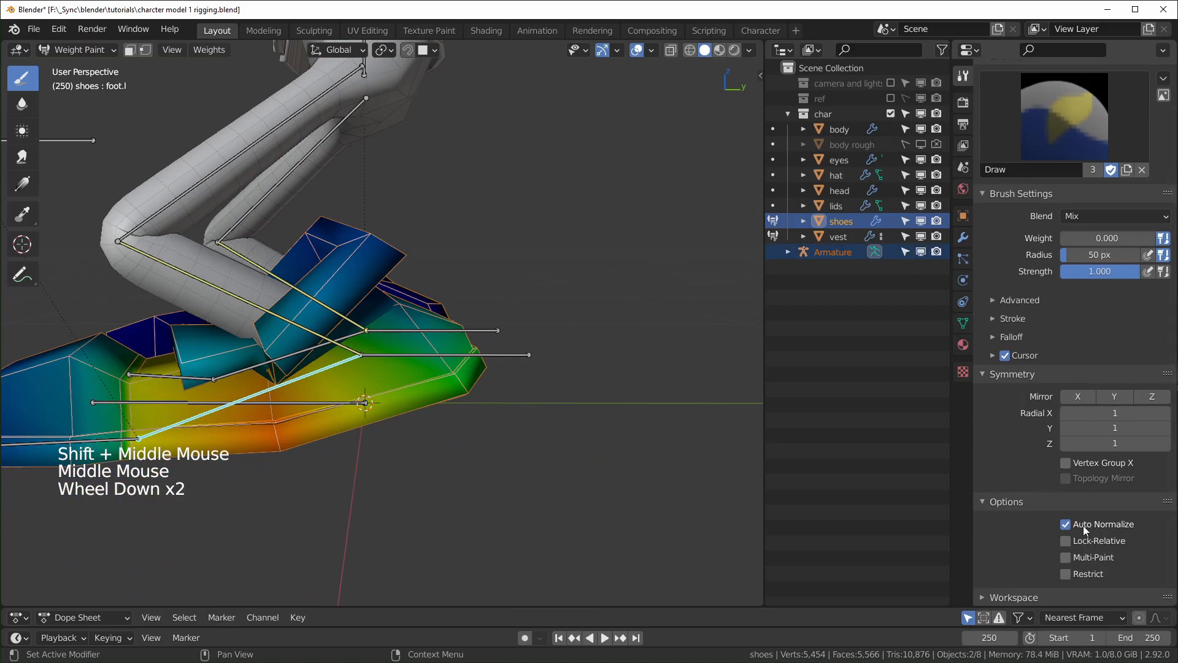
click(1066, 462)
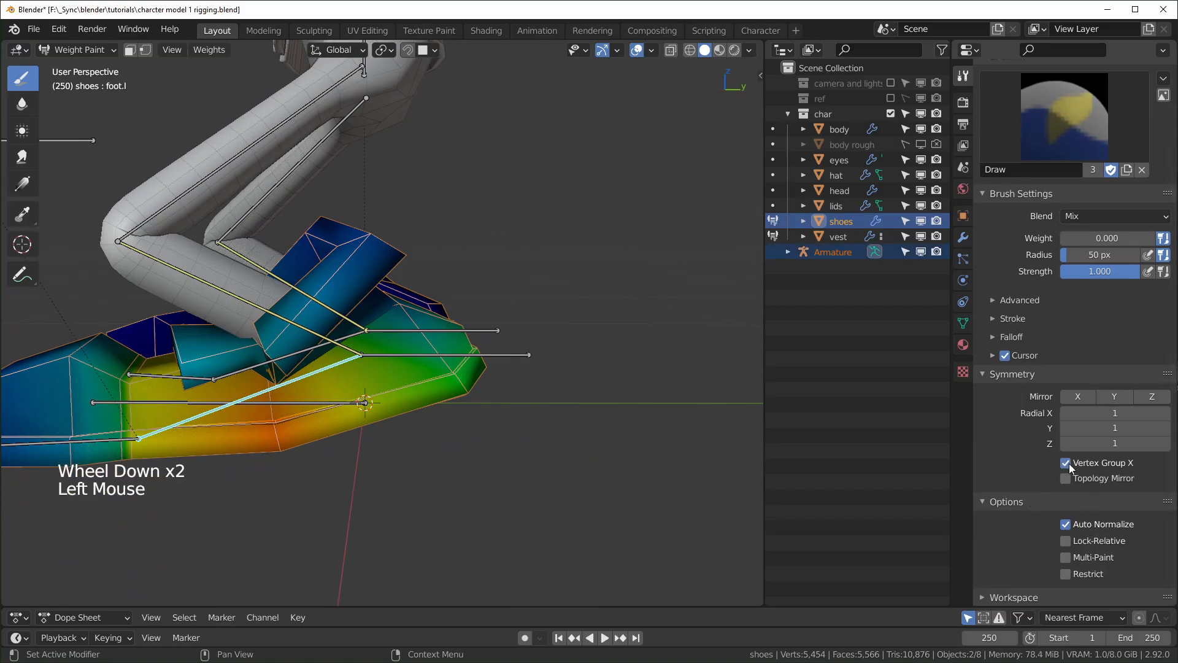
click(1078, 397)
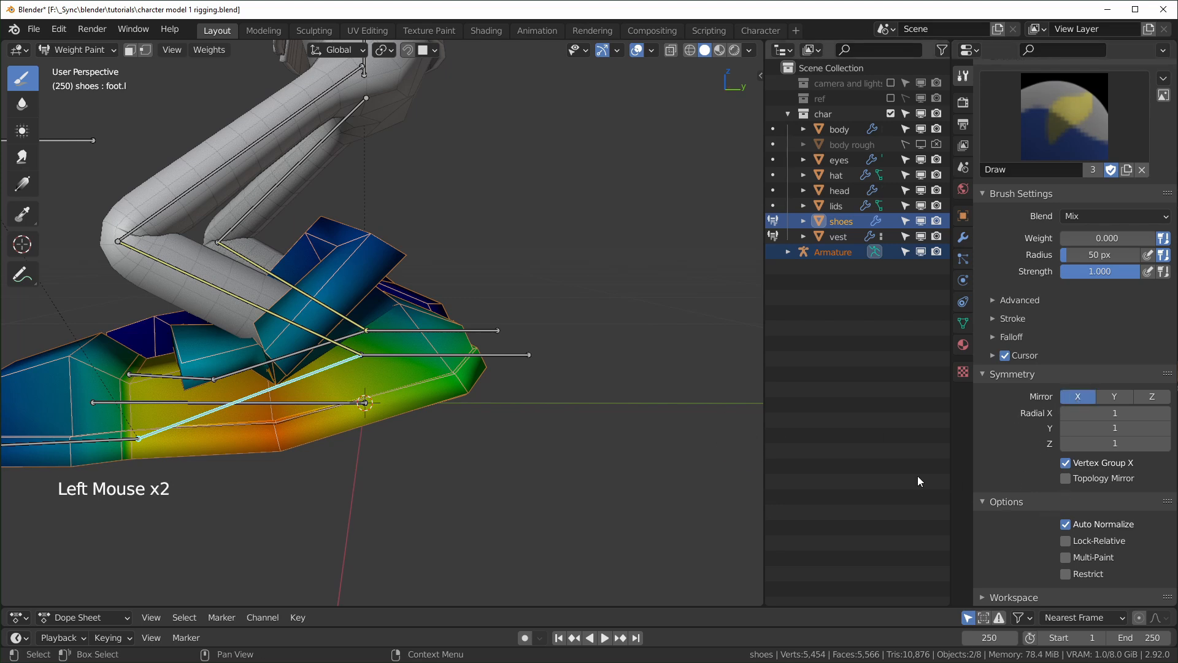
middle_drag(589, 470, 507, 522)
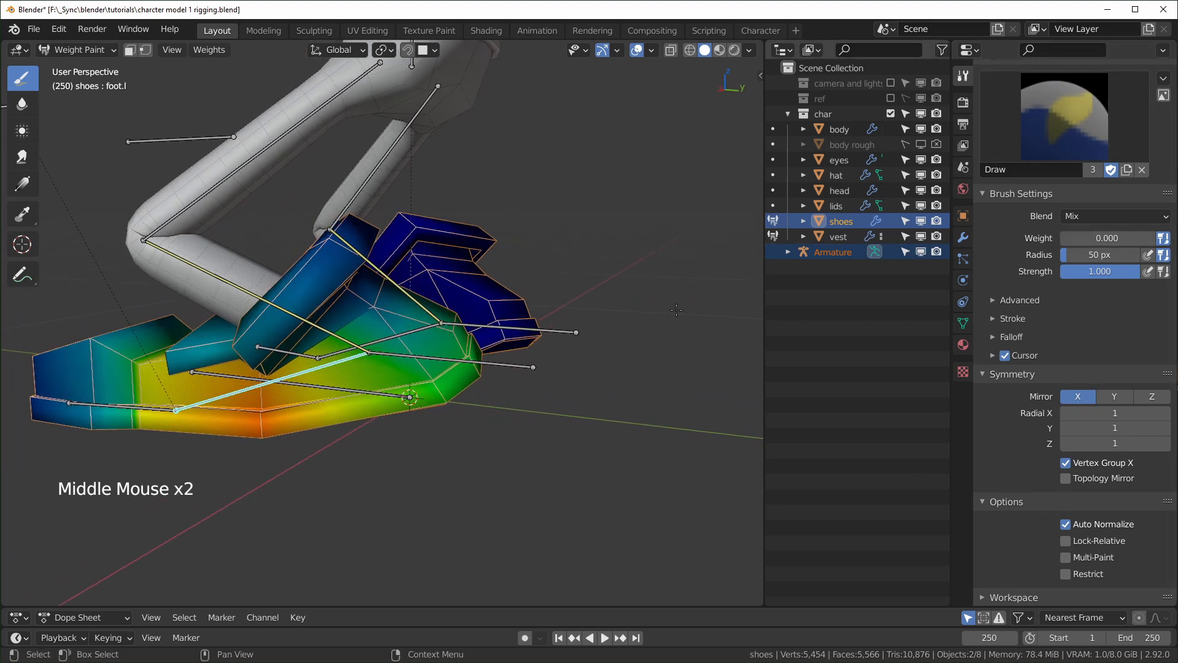
click(382, 375)
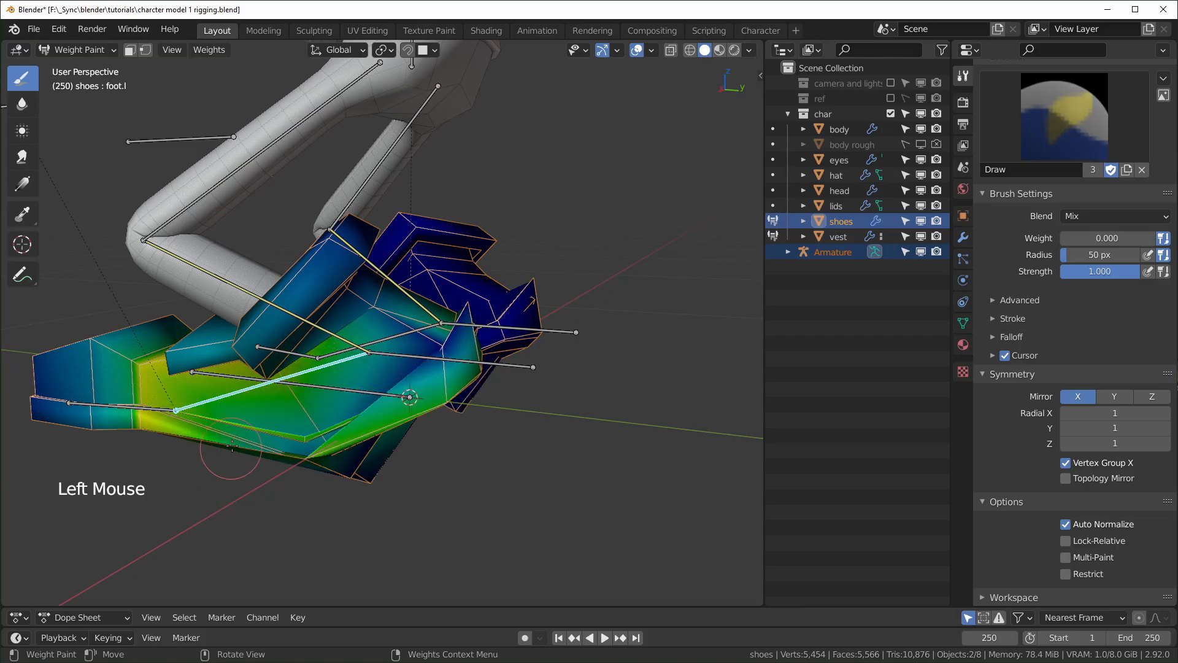
key(ctrl+z)
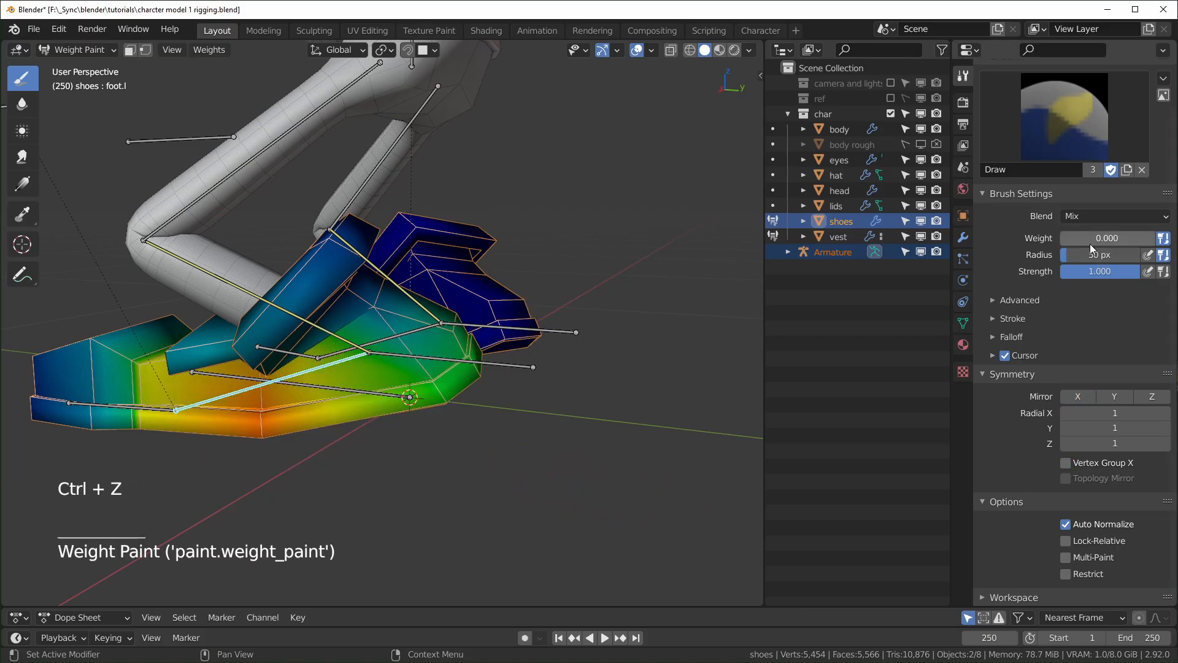
- Set the brush weight to 1.000 and paint full foot.l influence around the left shoe's sole and heel
drag(1083, 238, 1154, 238)
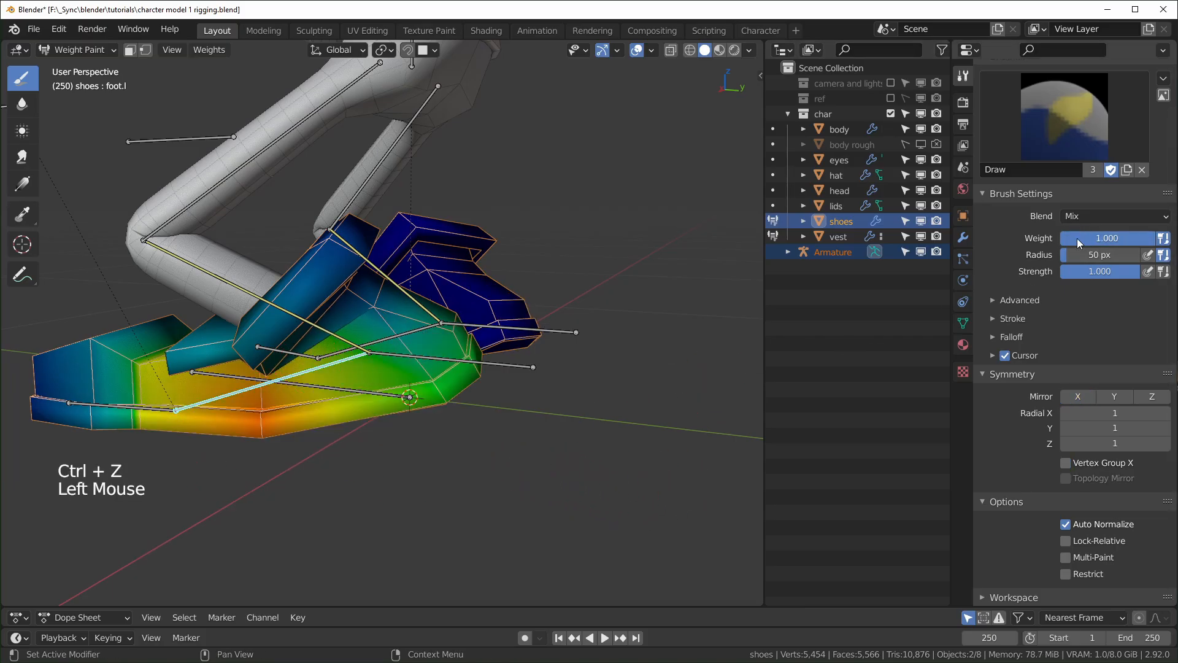
scroll(423, 439, up, 1)
middle_drag(463, 418, 449, 446)
drag(236, 454, 253, 487)
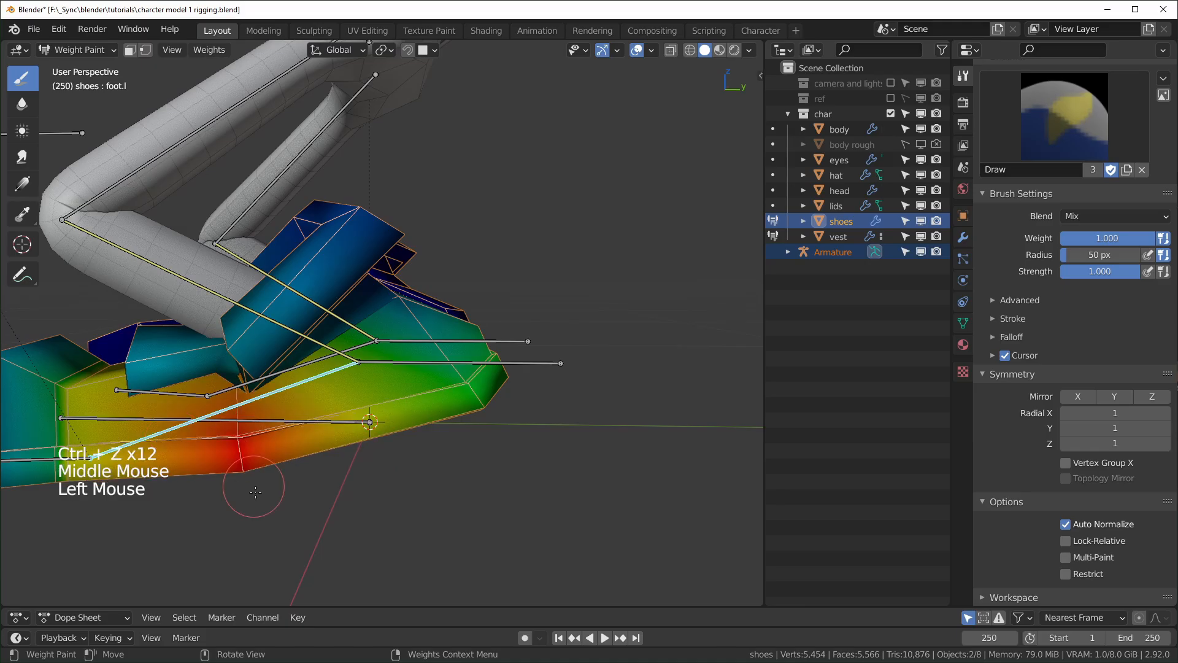
click(239, 473)
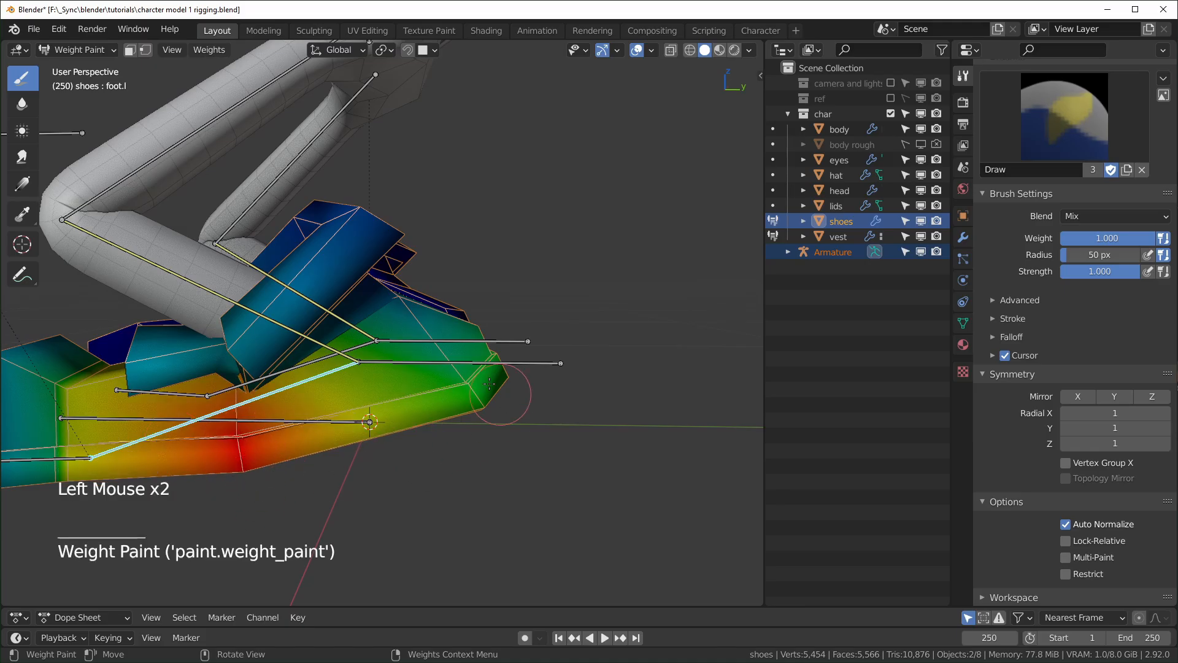
drag(495, 393, 444, 368)
middle_drag(447, 426, 405, 457)
click(463, 462)
mouse_move(486, 455)
middle_down()
mouse_move(396, 474)
mouse_move(349, 453)
middle_up()
click(377, 456)
middle_drag(393, 492, 473, 448)
drag(326, 458, 466, 469)
middle_drag(392, 491, 479, 488)
drag(430, 470, 295, 445)
mouse_move(246, 503)
middle_down()
mouse_move(339, 510)
mouse_move(499, 426)
mouse_move(454, 454)
middle_up()
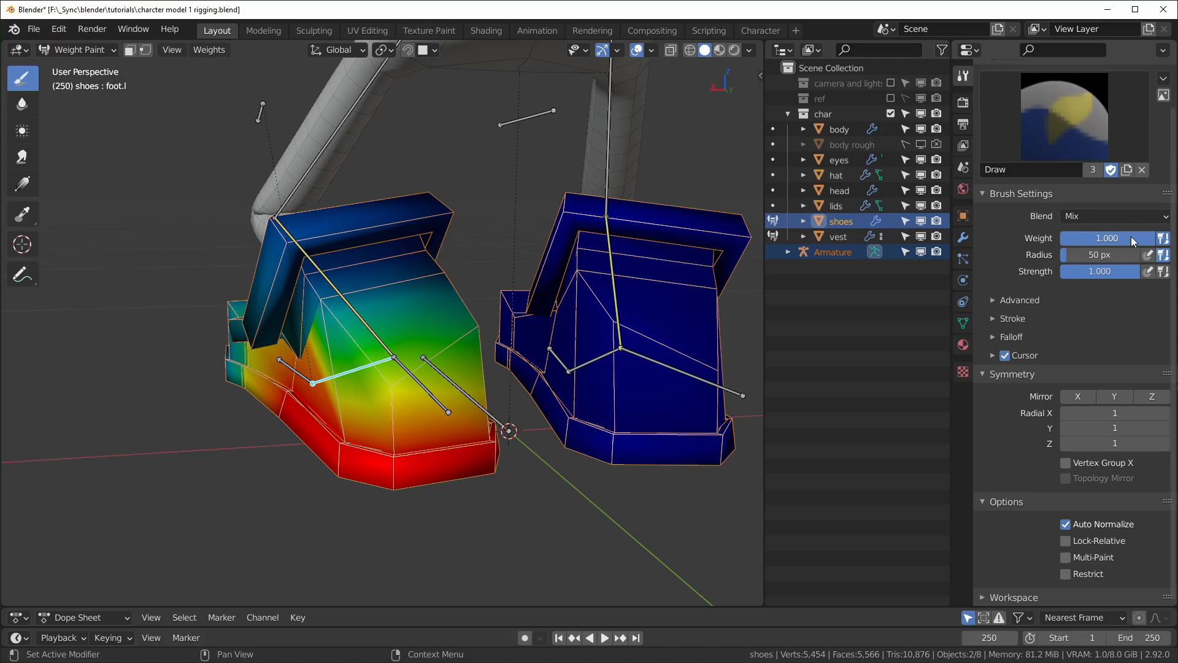
- Set the brush strength to 0.250 and blend more foot.l weight into the lower back of the left shoe
mouse_move(1131, 237)
mouse_down()
mouse_move(1067, 238)
mouse_move(1153, 238)
mouse_up()
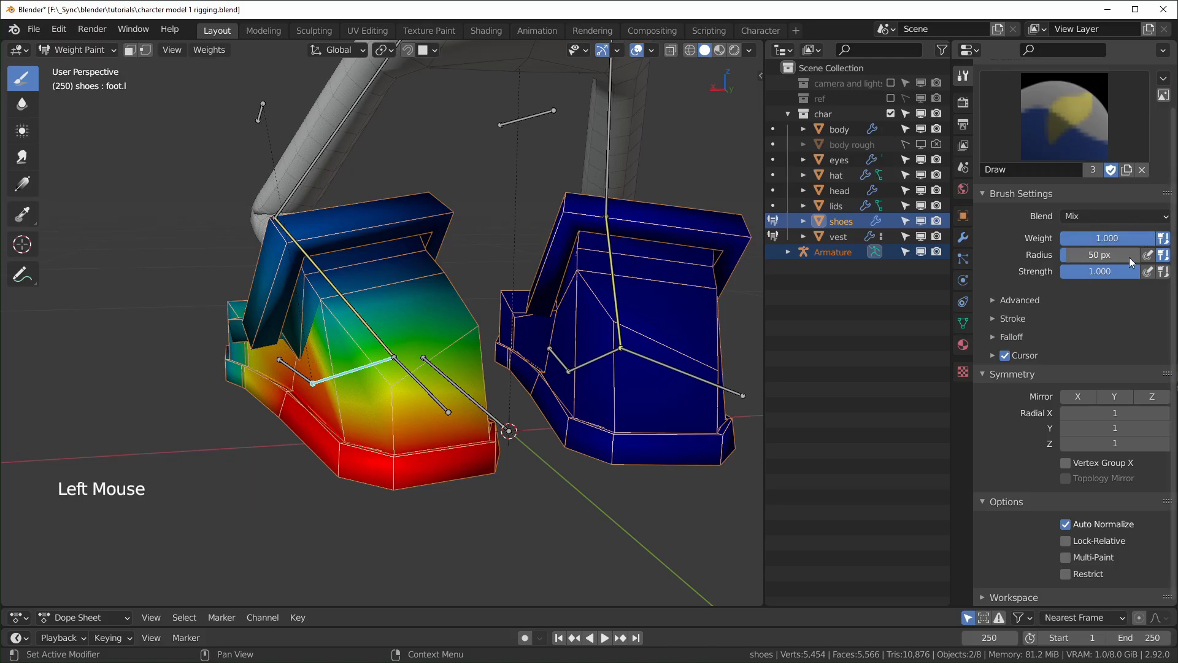
click(1109, 271)
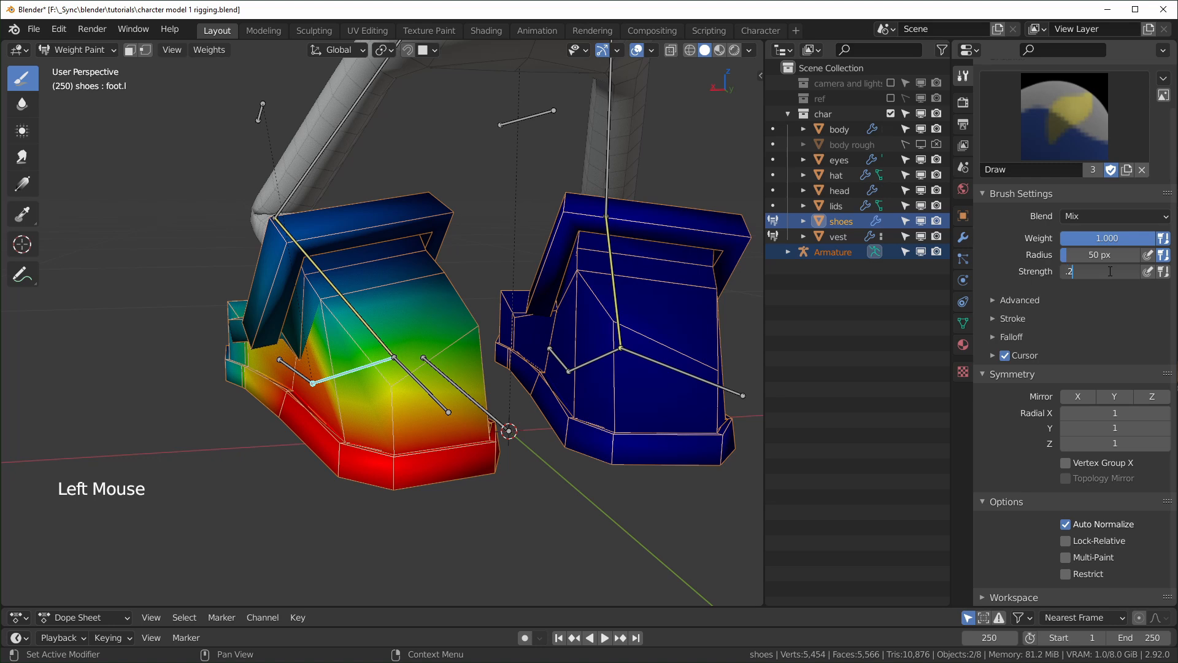
middle_drag(527, 307, 465, 310)
click(441, 346)
click(445, 335)
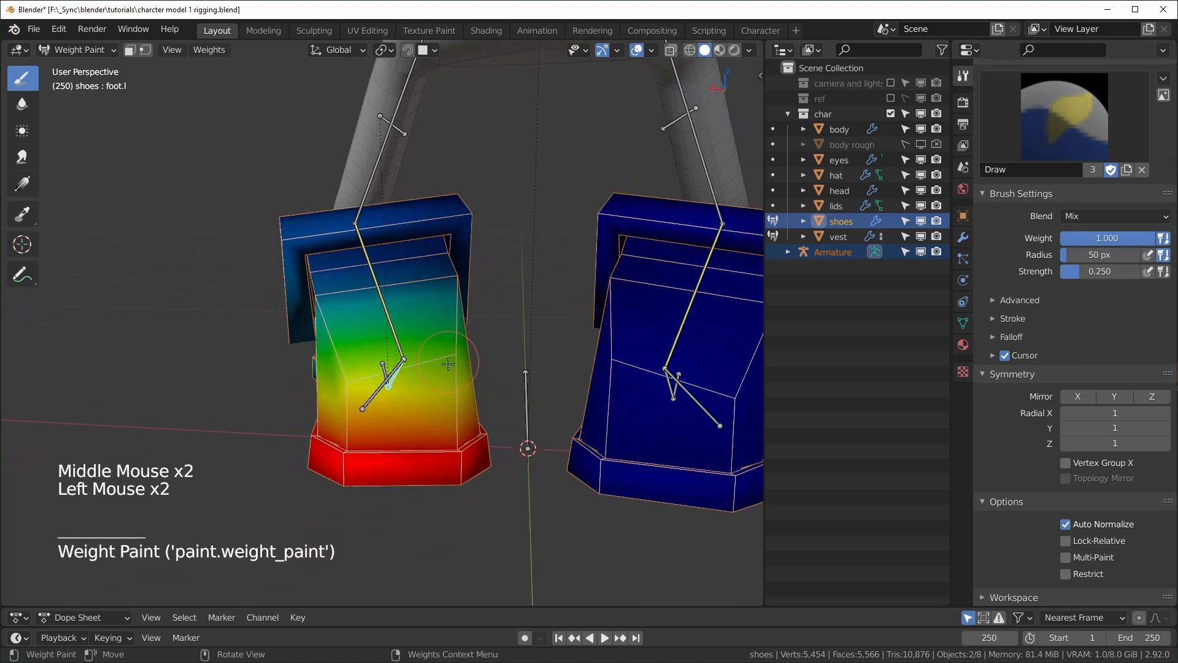
click(454, 355)
click(455, 376)
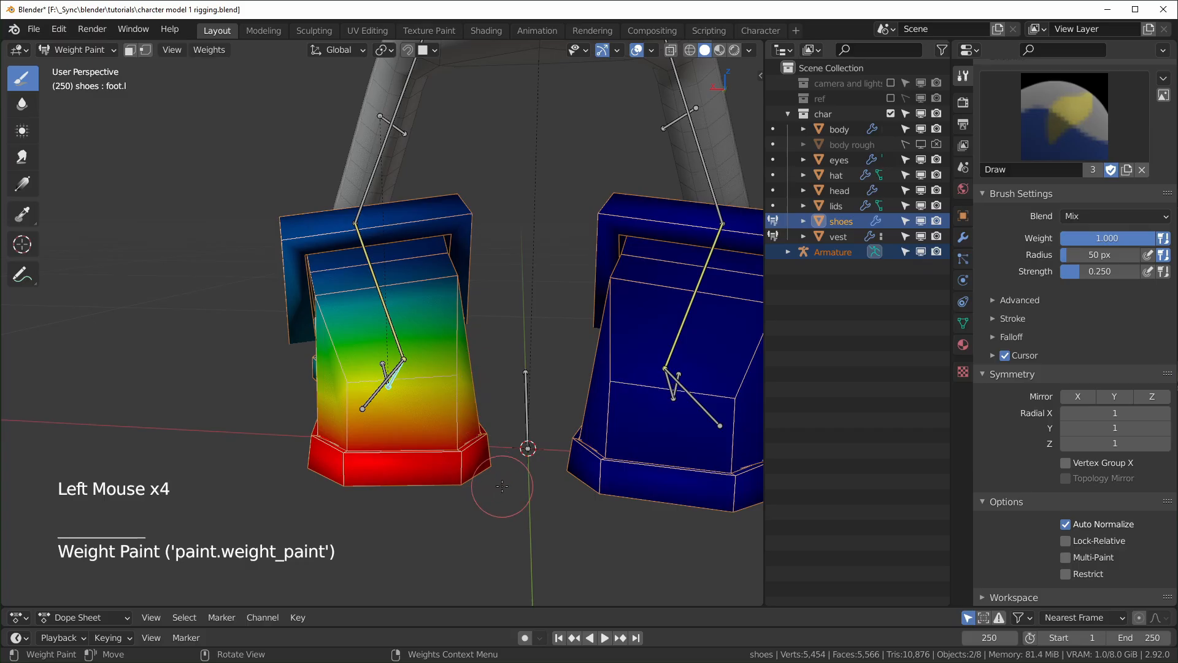
- Select the lower spine bone spine.001 and move it to test how the shoes deform
middle_drag(455, 376, 601, 461)
click(468, 305)
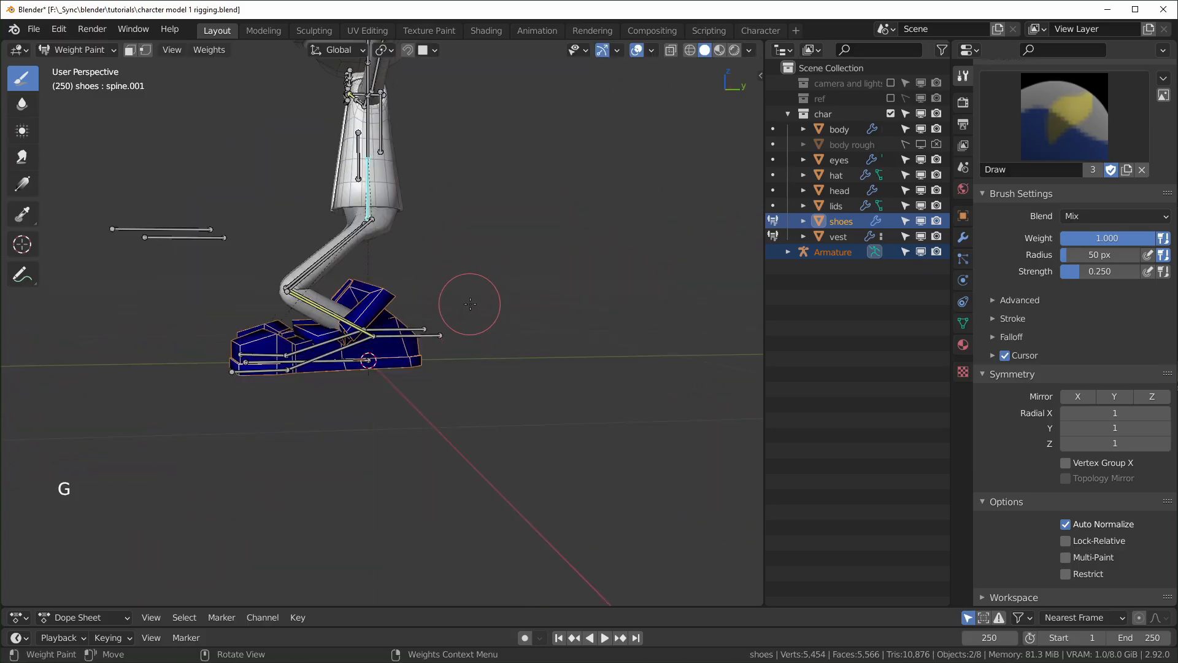
middle_drag(468, 305, 474, 437)
- Return to weight painting the vest and move the left arm's IK bone ik.arm.l to bend the elbow
key(g)
key(z)
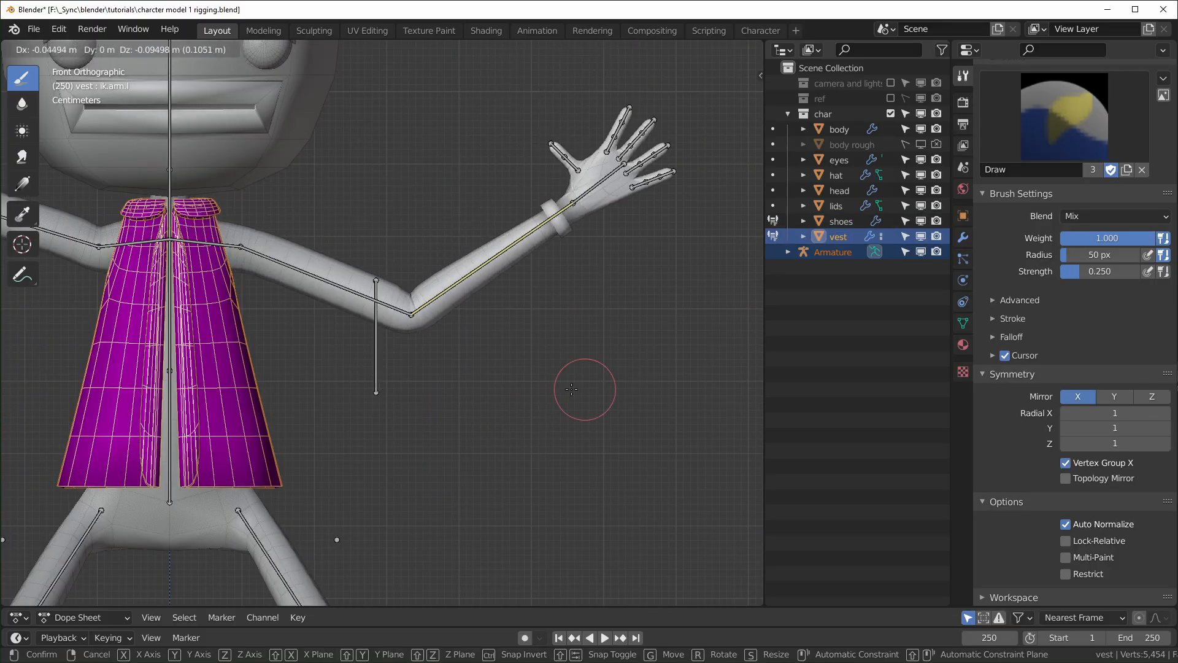
click(533, 291)
- Select the left bicep bone bicep.l for the vest, try a weight gradient beside the shoulder, and undo it
ctrl+click(348, 328)
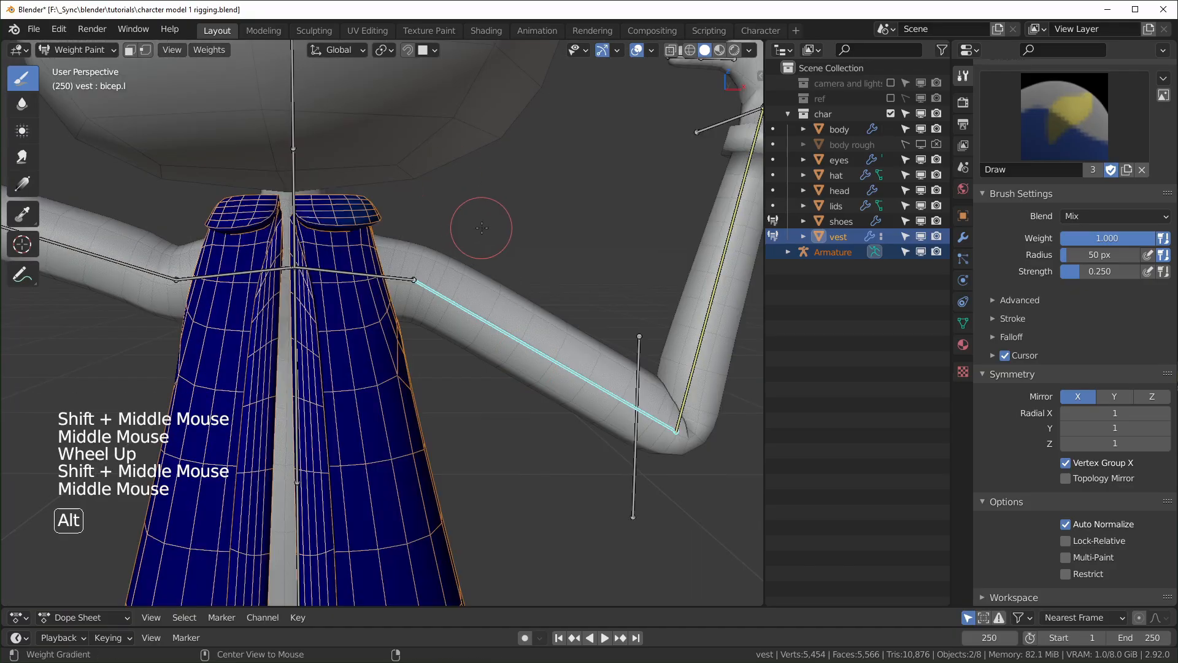
alt+drag(476, 220, 530, 245)
key(ctrl+z)
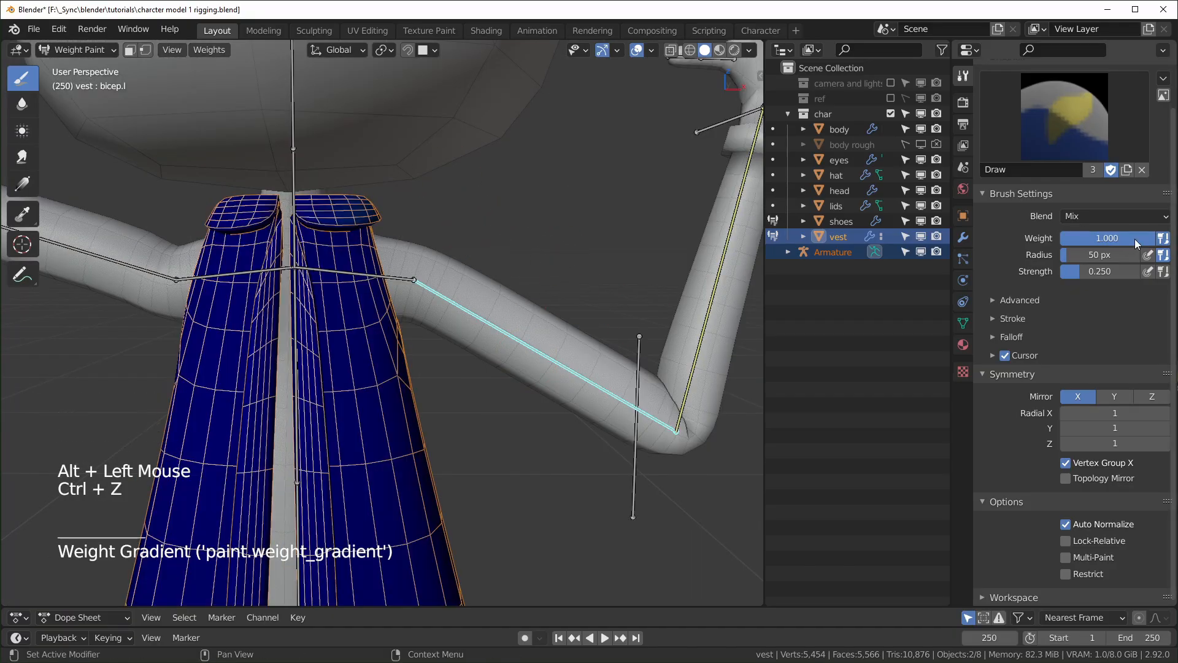
- Set the brush weight to 0.000 and strength to 1.000, and apply weight gradients beside the left shoulder to clear bicep.l influence from the vest
drag(1136, 241, 1043, 241)
drag(1073, 271, 1141, 271)
alt+drag(469, 226, 519, 230)
mouse_move(524, 228)
alt+mouse_down()
mouse_move(713, 196)
mouse_move(560, 245)
alt+mouse_up()
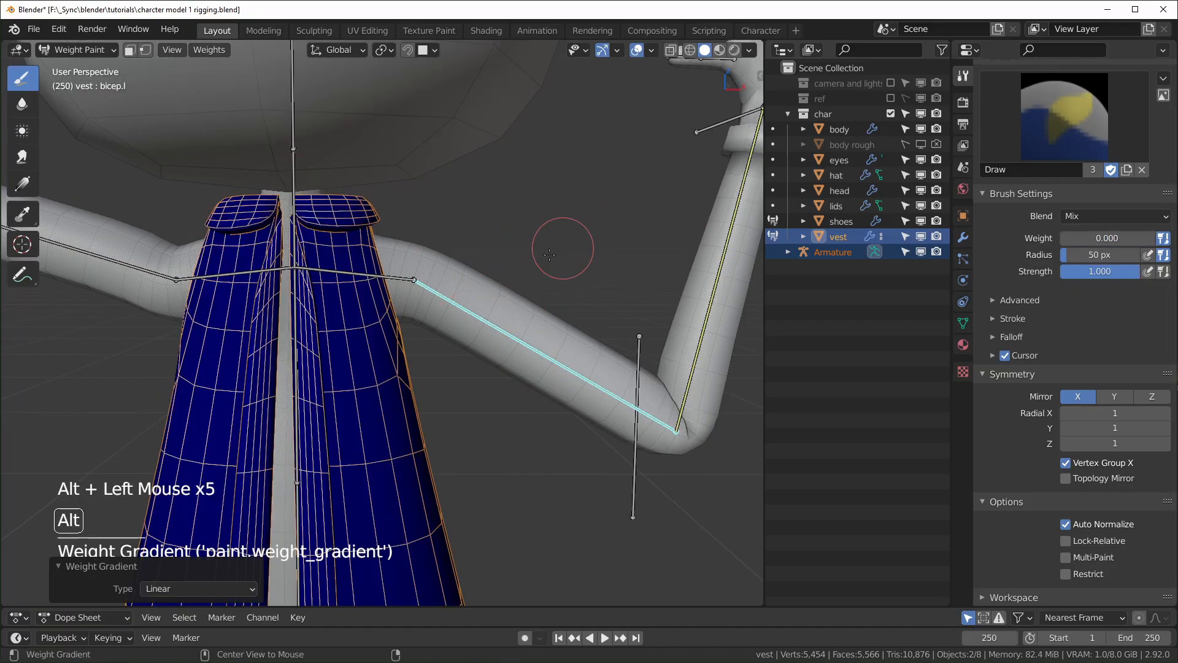
- Move the left arm's IK bone ik.arm.l to test the vest's deformation, and reset all bones to the rest pose
ctrl+click(233, 215)
alt+drag(233, 215, 120, 309)
key(g)
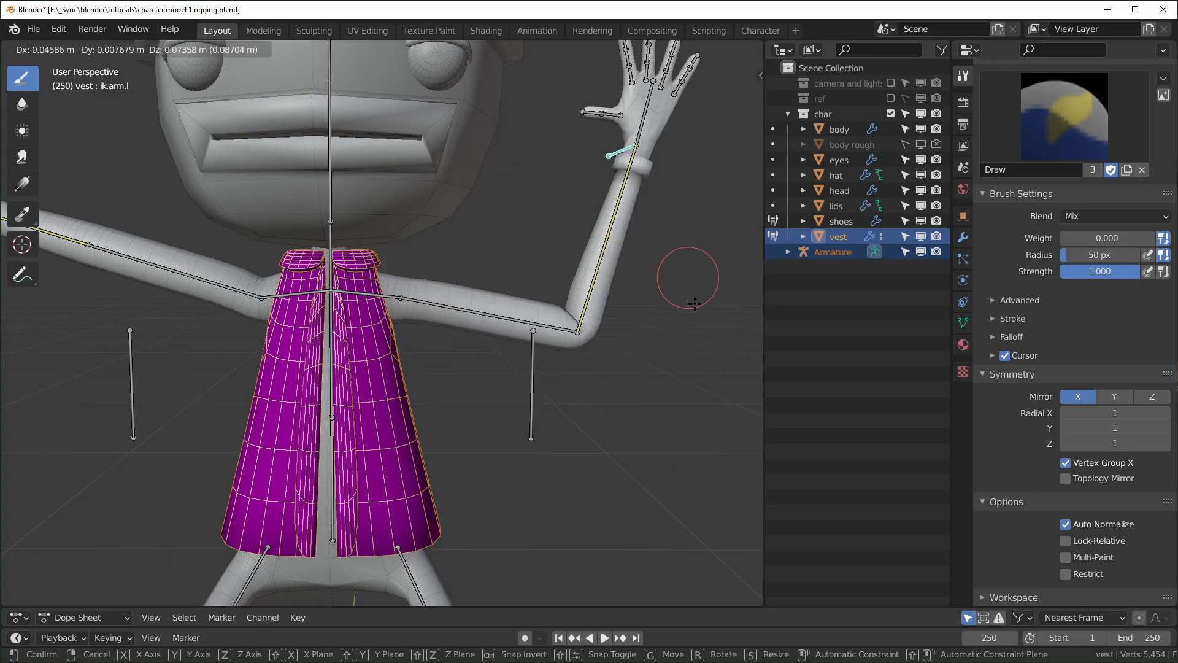
click(555, 362)
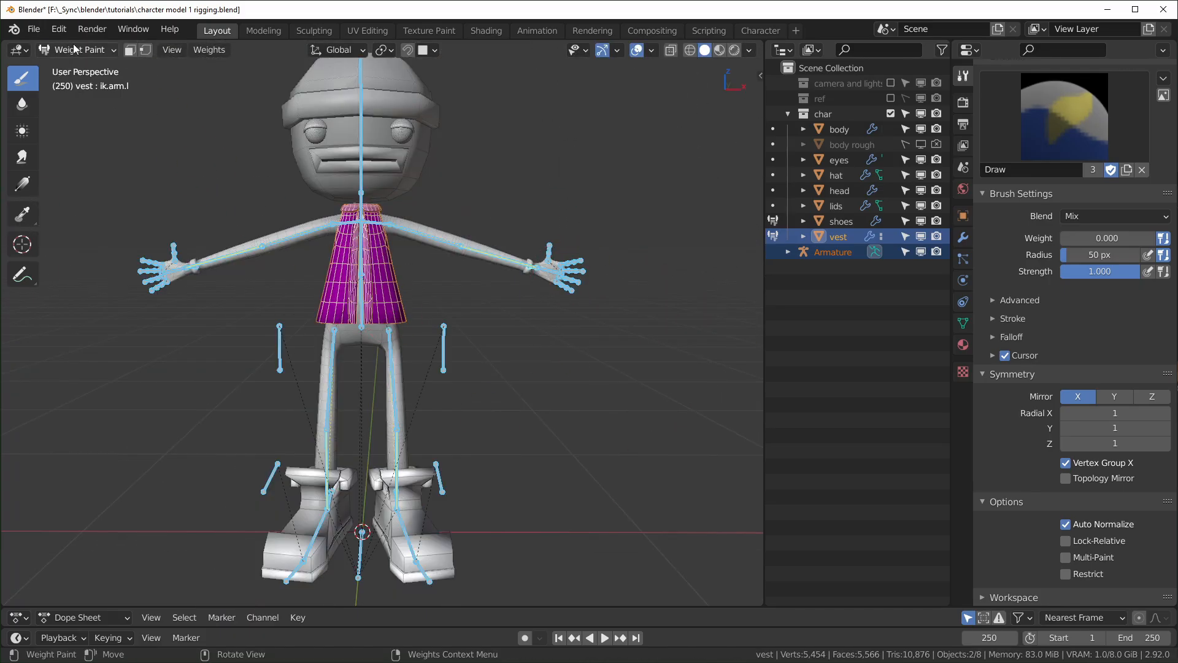
- Switch from weight painting to Object Mode and hide the wireframe overlay on the character's meshes
click(59, 31)
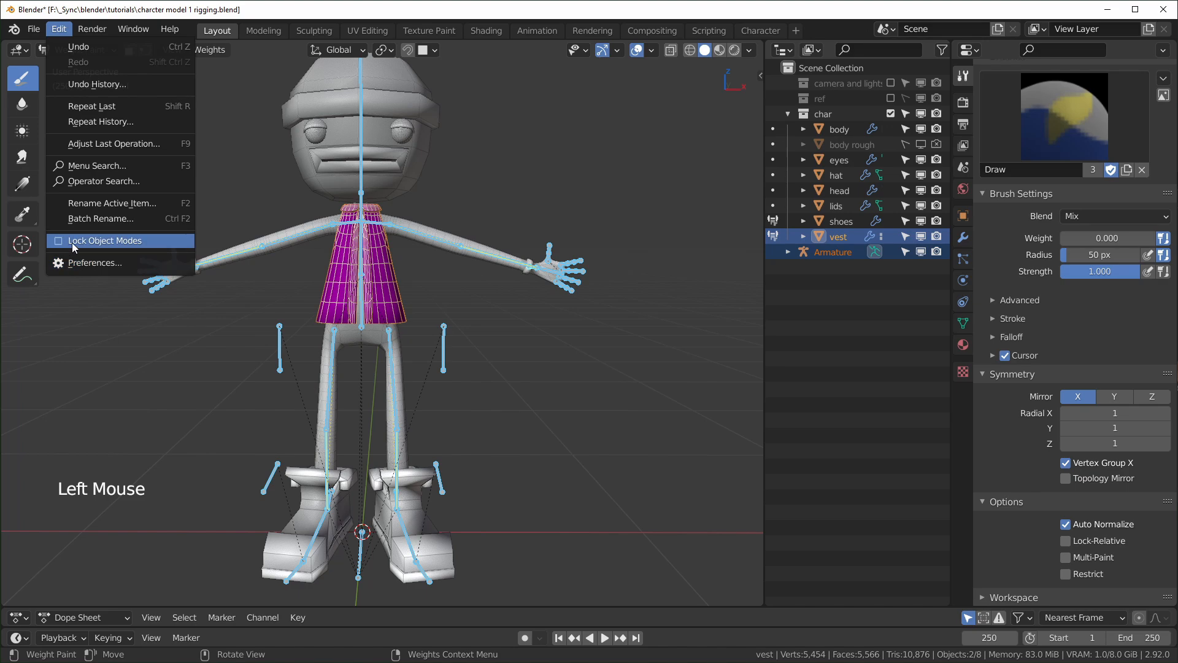
middle_drag(365, 394, 374, 393)
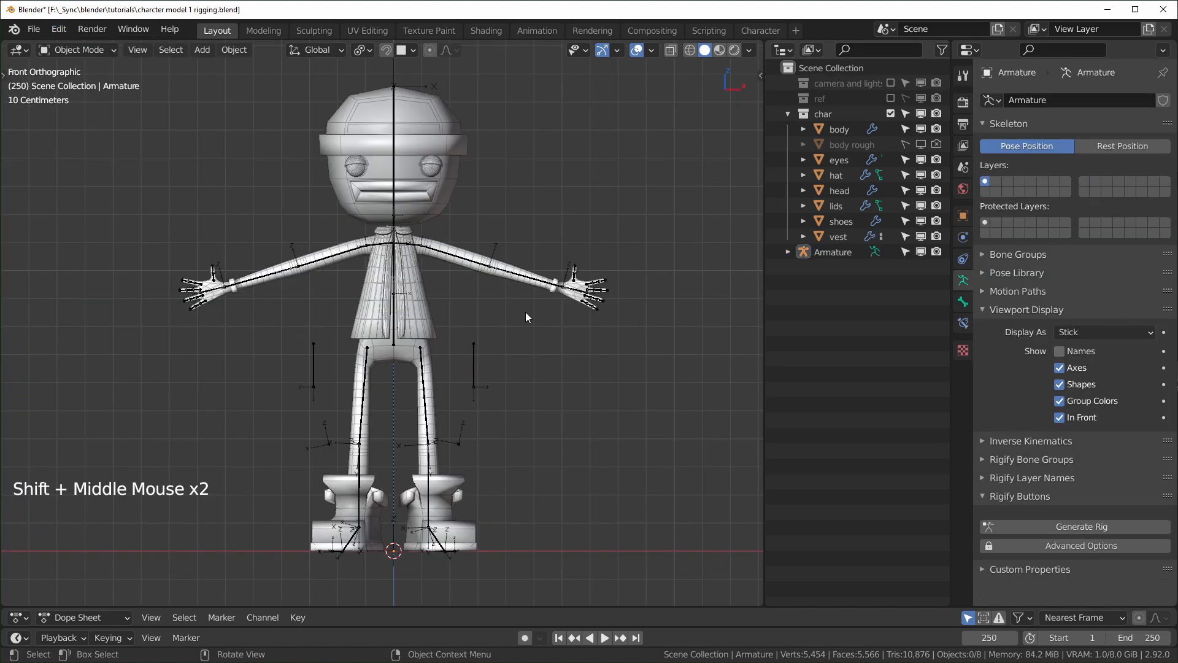
mouse_move(525, 312)
middle_down()
mouse_move(598, 319)
mouse_move(465, 316)
mouse_move(424, 330)
middle_up()
click(651, 49)
click(561, 311)
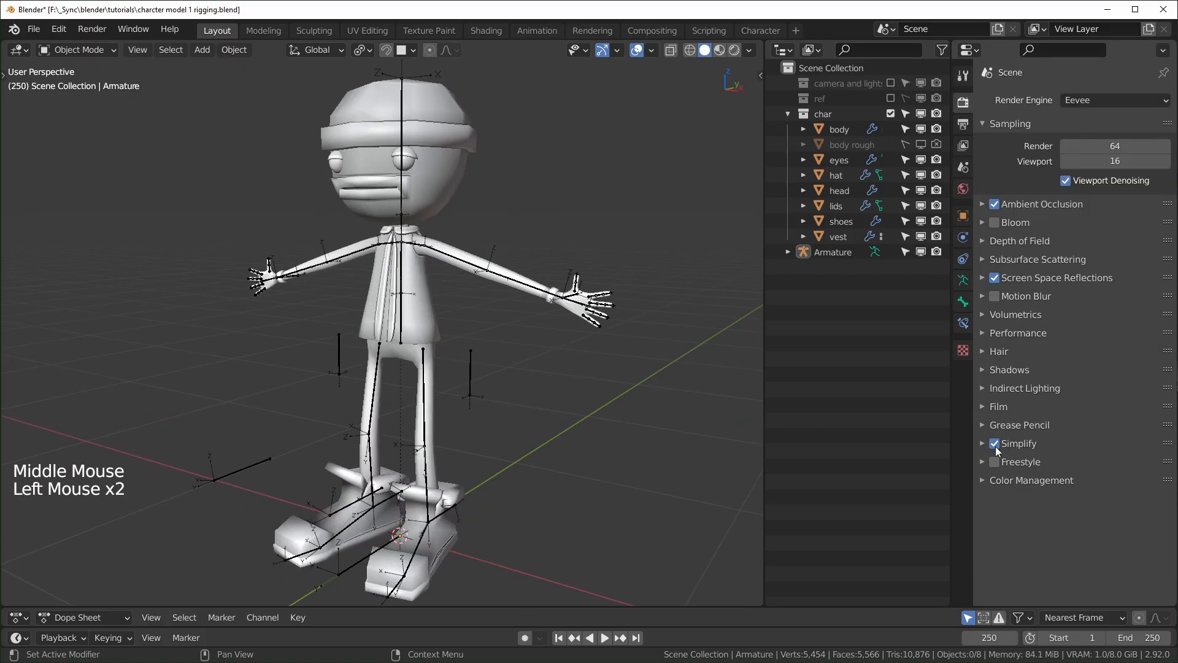
- Compare the character with Simplify off and on, and limit the viewport's Max Subdivision to 1
click(994, 444)
middle_drag(411, 417, 450, 501)
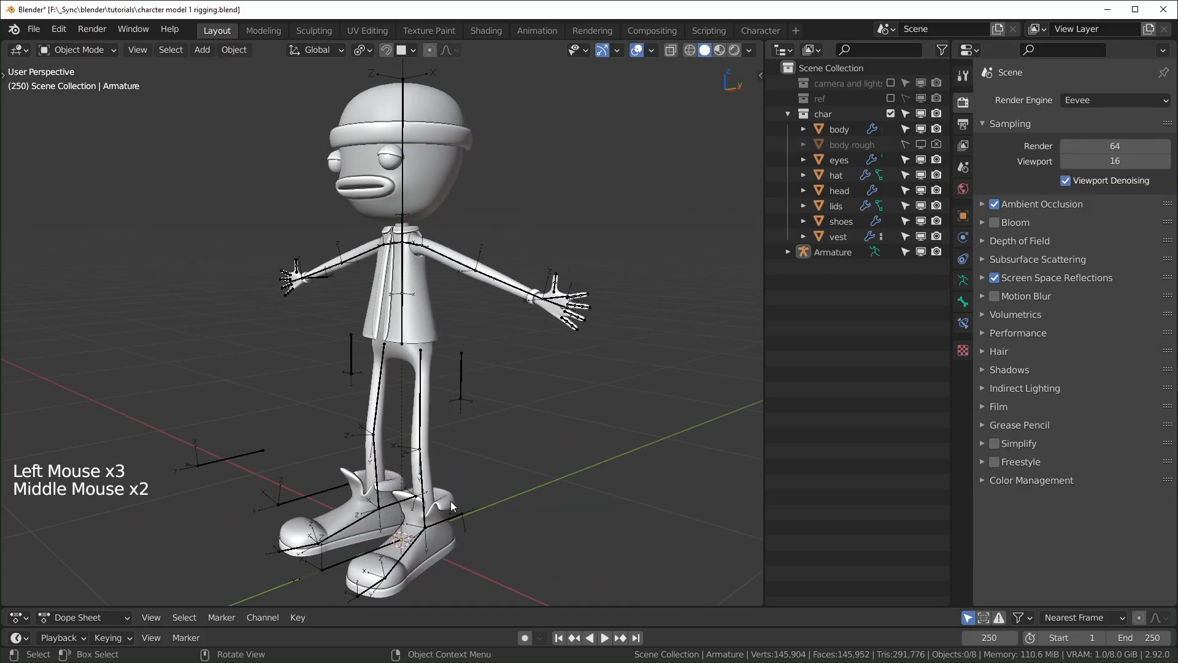
click(994, 444)
click(984, 443)
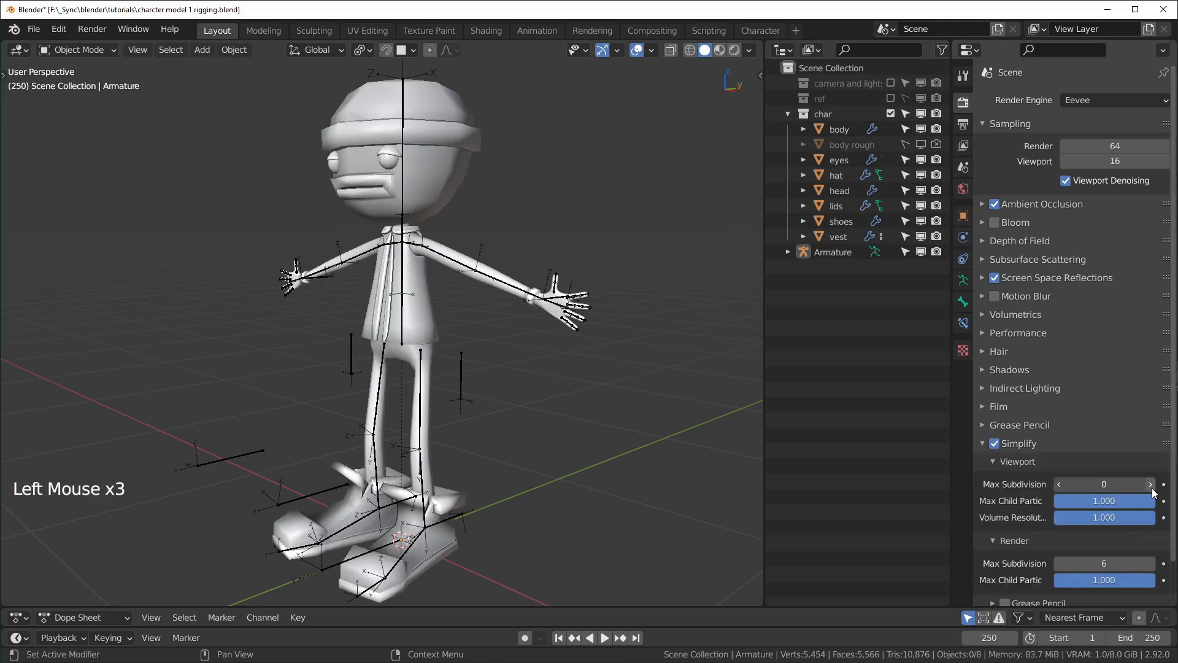
click(1153, 489)
- Switch the viewport to Material Preview shading and examine the coloured character from several angles
middle_drag(592, 331, 622, 324)
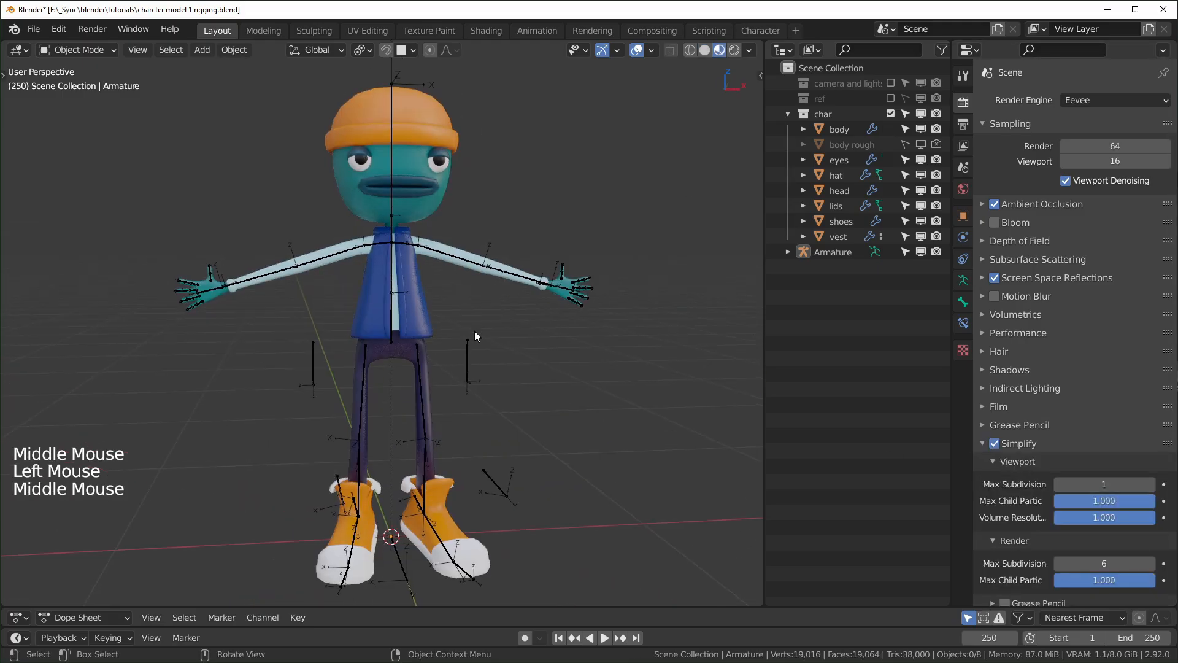
scroll(473, 331, up, 1)
middle_drag(473, 331, 556, 344)
scroll(514, 335, down, 2)
scroll(533, 340, up, 1)
middle_drag(556, 344, 431, 335)
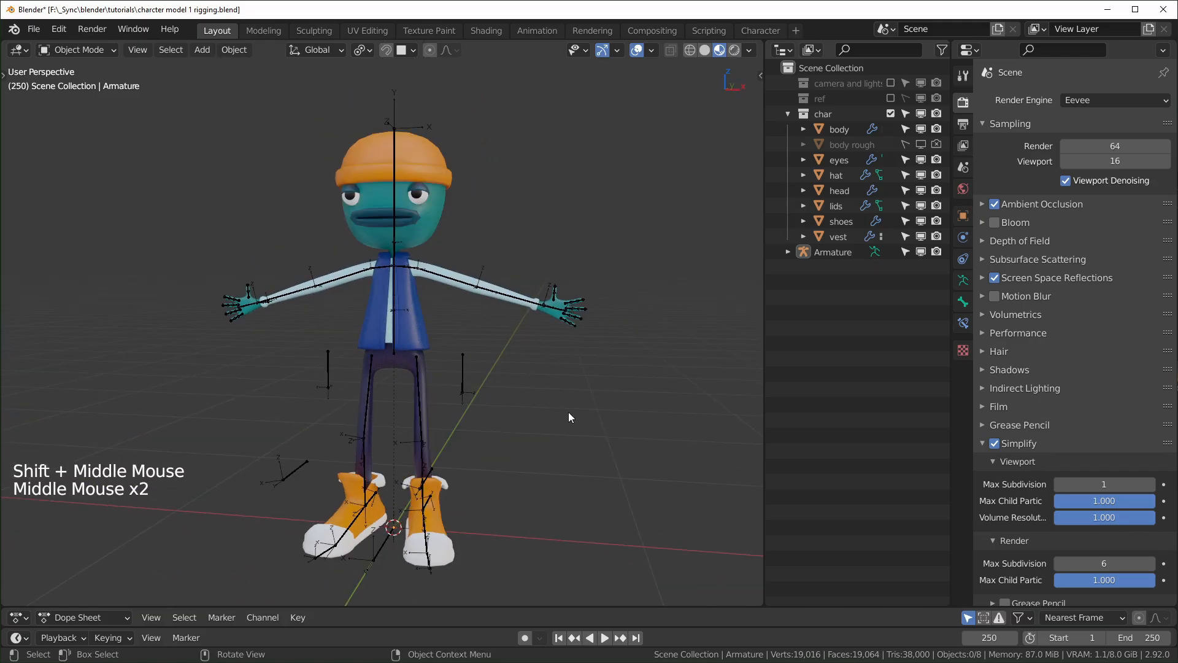
scroll(569, 414, up, 1)
scroll(569, 414, down, 1)
shift+middle_drag(569, 413, 578, 406)
middle_drag(578, 406, 588, 399)
- Select the armature, enter Pose Mode, and turn off the display of bone axes
click(429, 422)
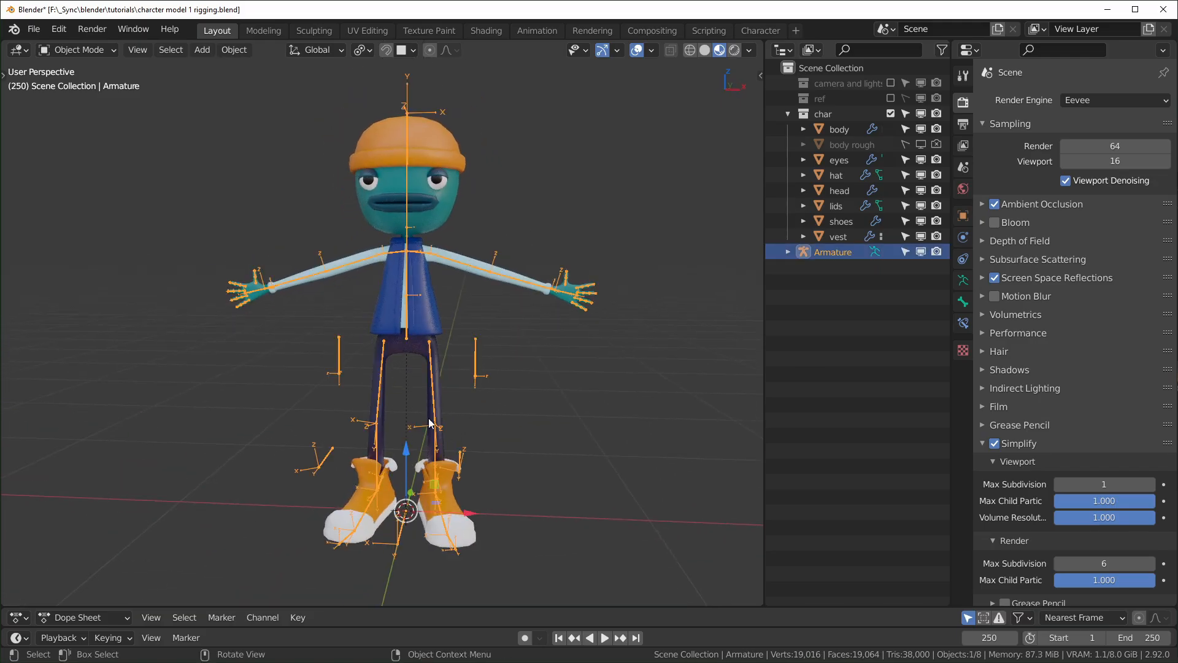
key(ctrl+Tab)
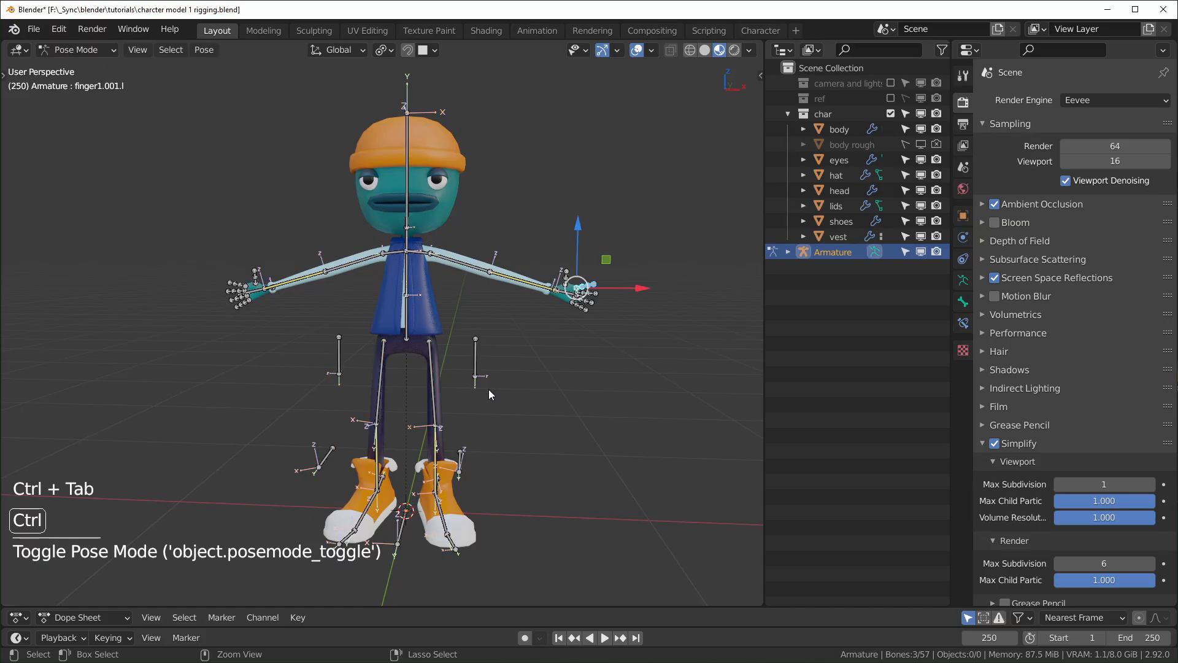
scroll(488, 389, up, 1)
click(604, 327)
middle_drag(604, 326, 360, 311)
scroll(607, 354, up, 3)
scroll(307, 338, up, 3)
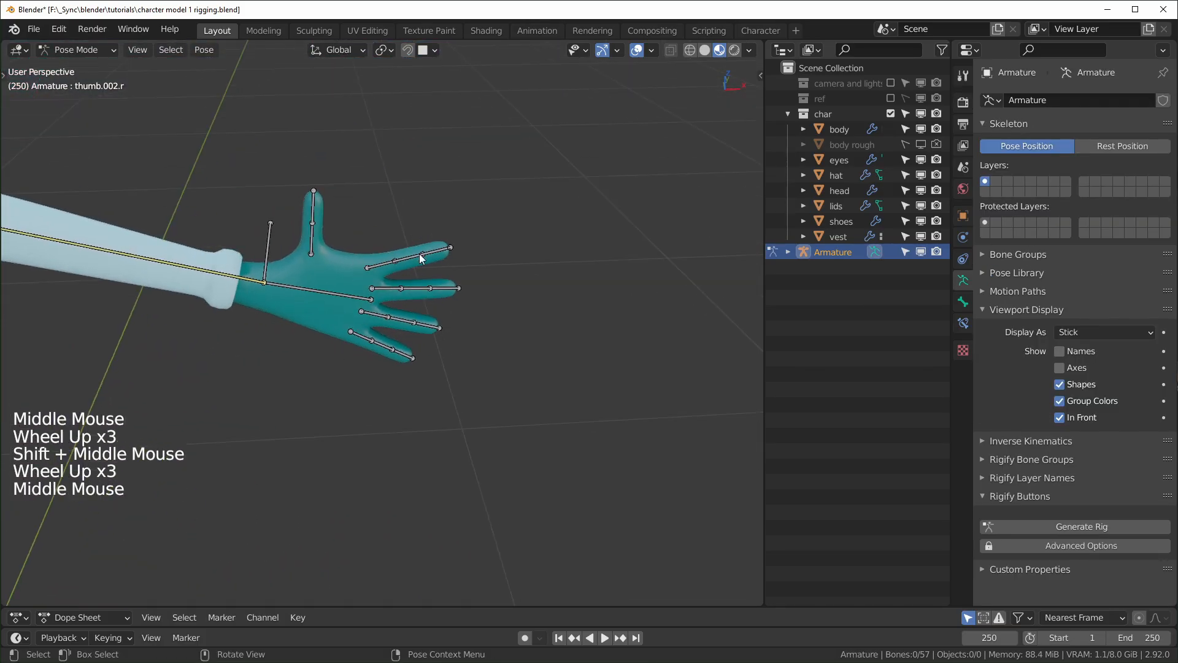
- Select the three index finger bones of the left hand and try rotating them together
scroll(420, 253, up, 2)
shift+middle_drag(420, 253, 449, 319)
drag(457, 362, 517, 331)
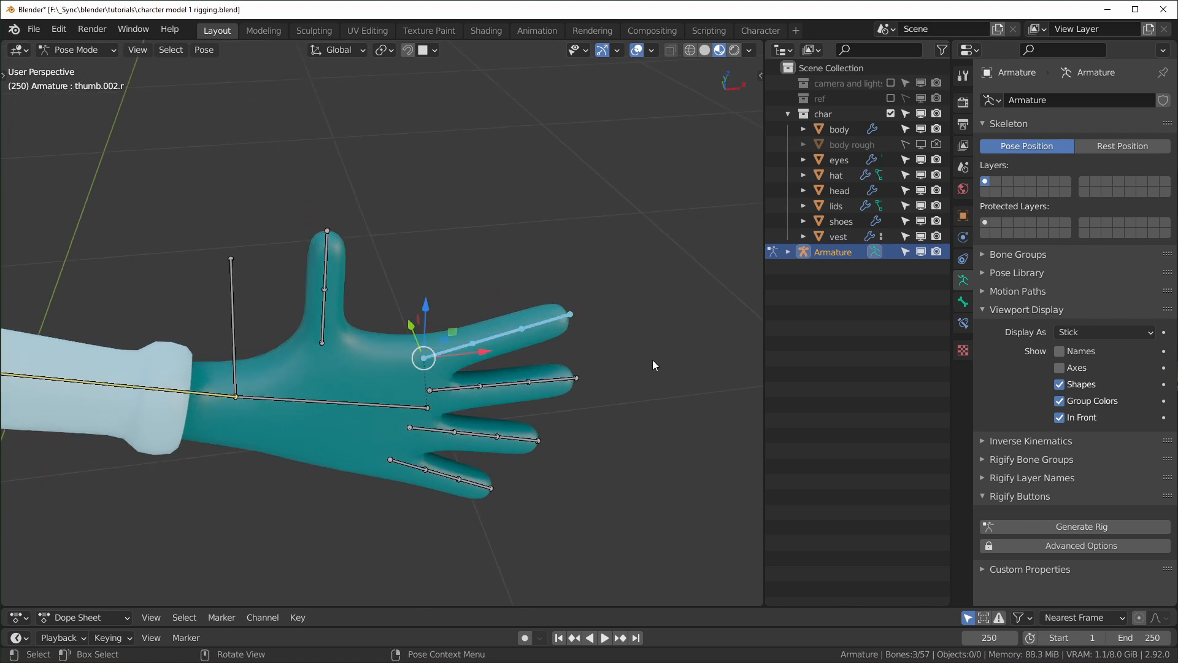
key(r)
right_click(630, 306)
middle_drag(630, 305, 562, 342)
shift+middle_drag(679, 324, 628, 235)
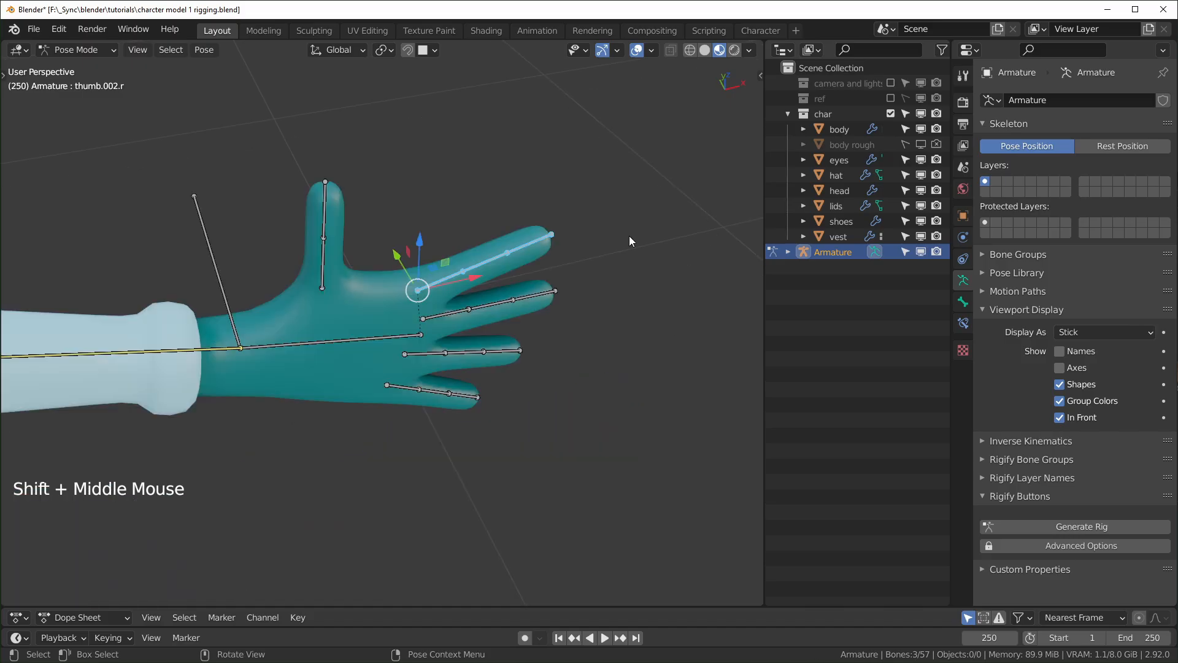
- Set the transform pivot point to Individual Origins
key(period)
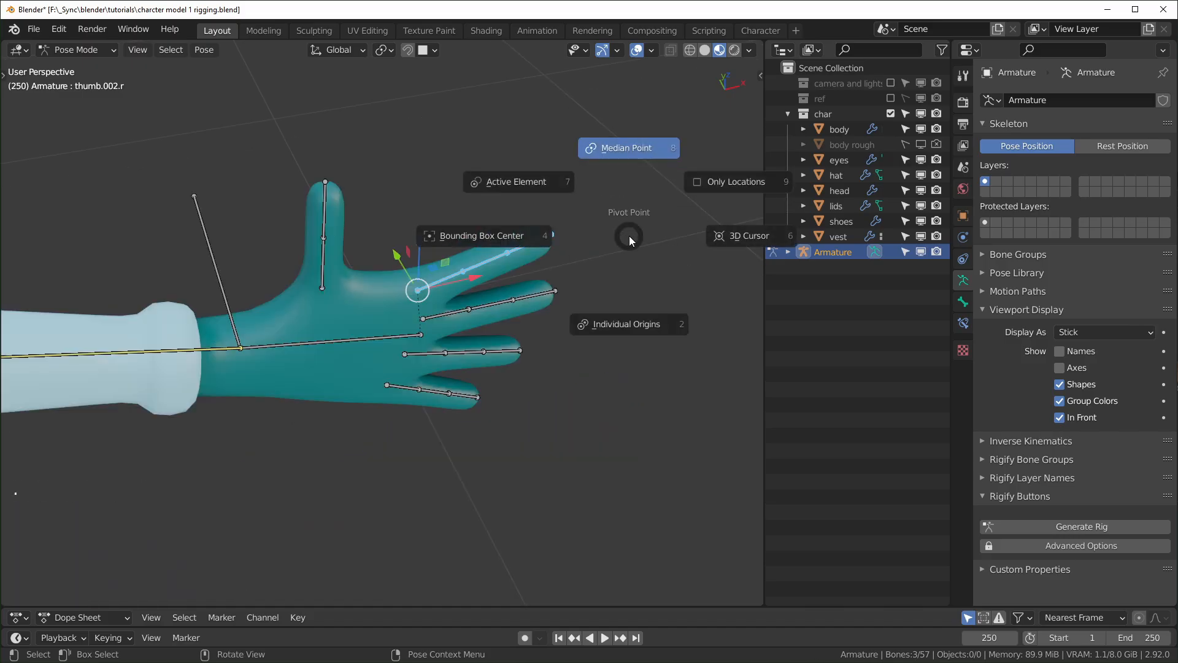
click(635, 322)
key(period)
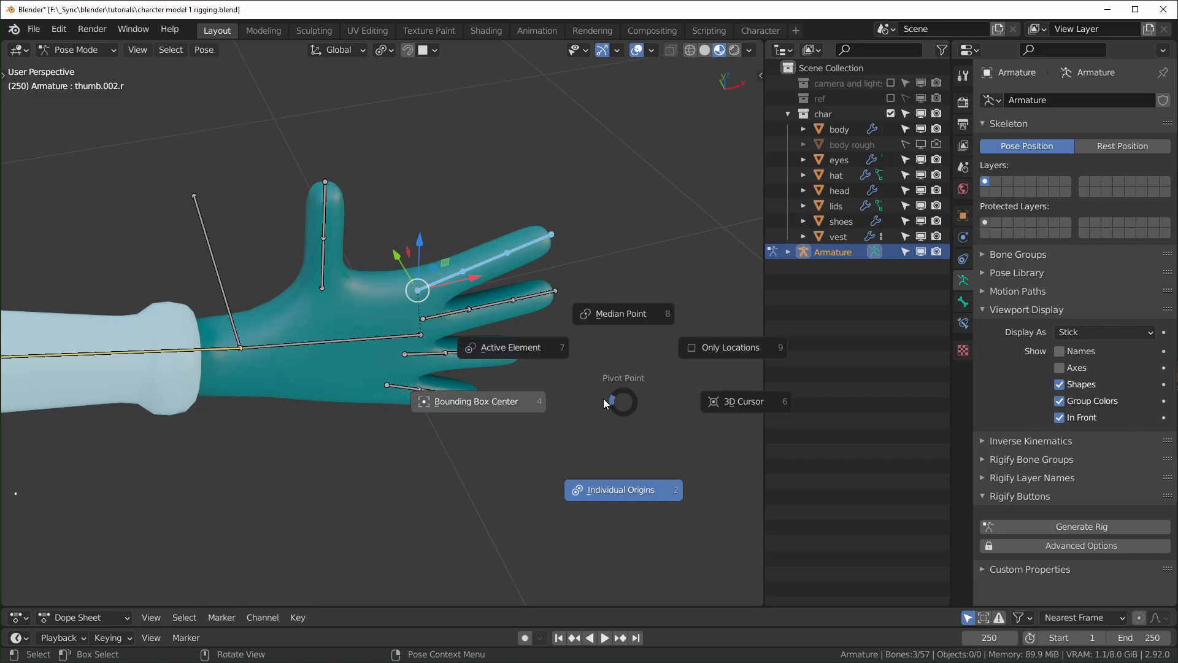
click(386, 50)
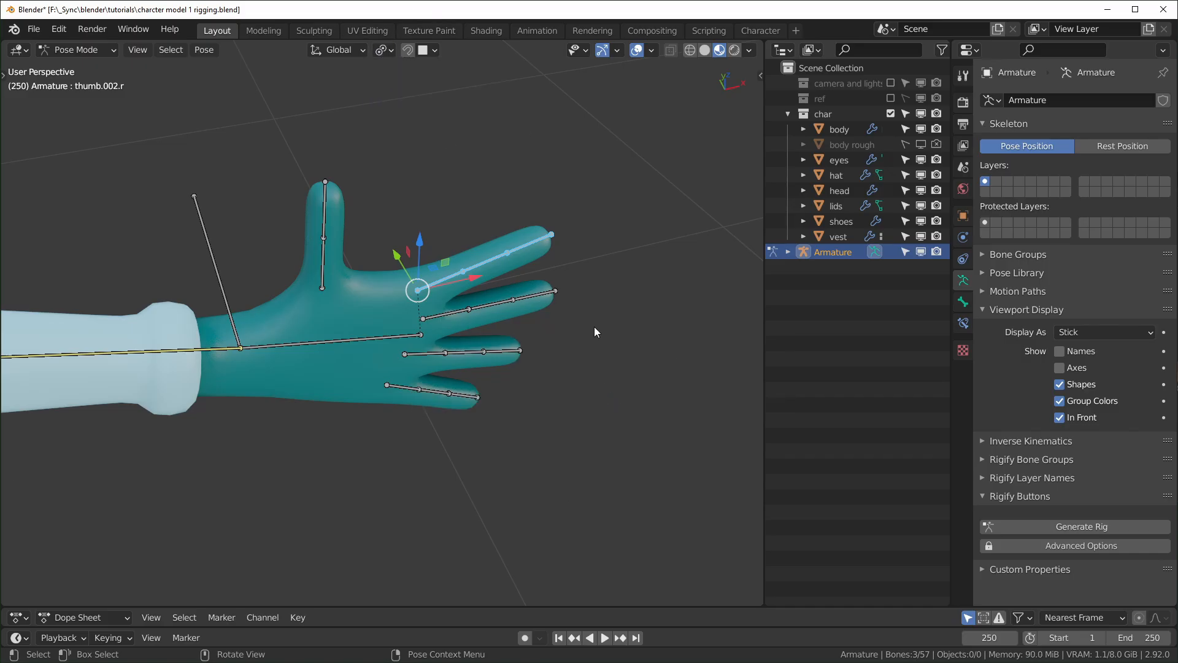
- Try curling the left index finger by rotating its bones 87° around their local X axes, and undo it
middle_drag(616, 303, 624, 310)
key(r)
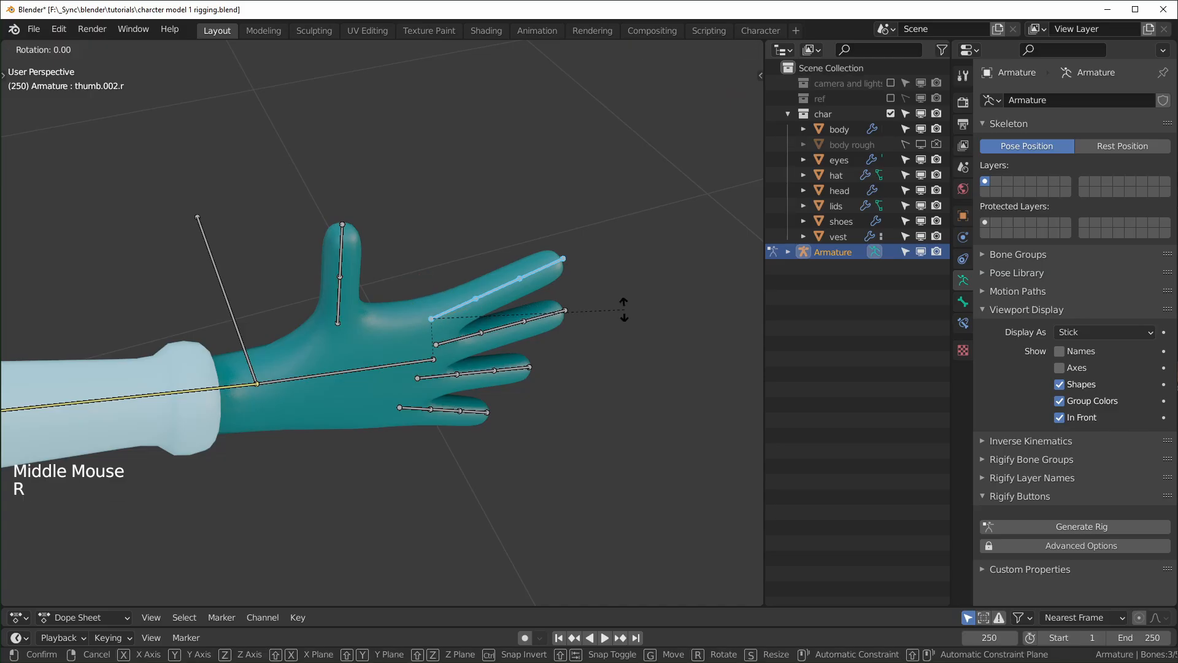
key(r)
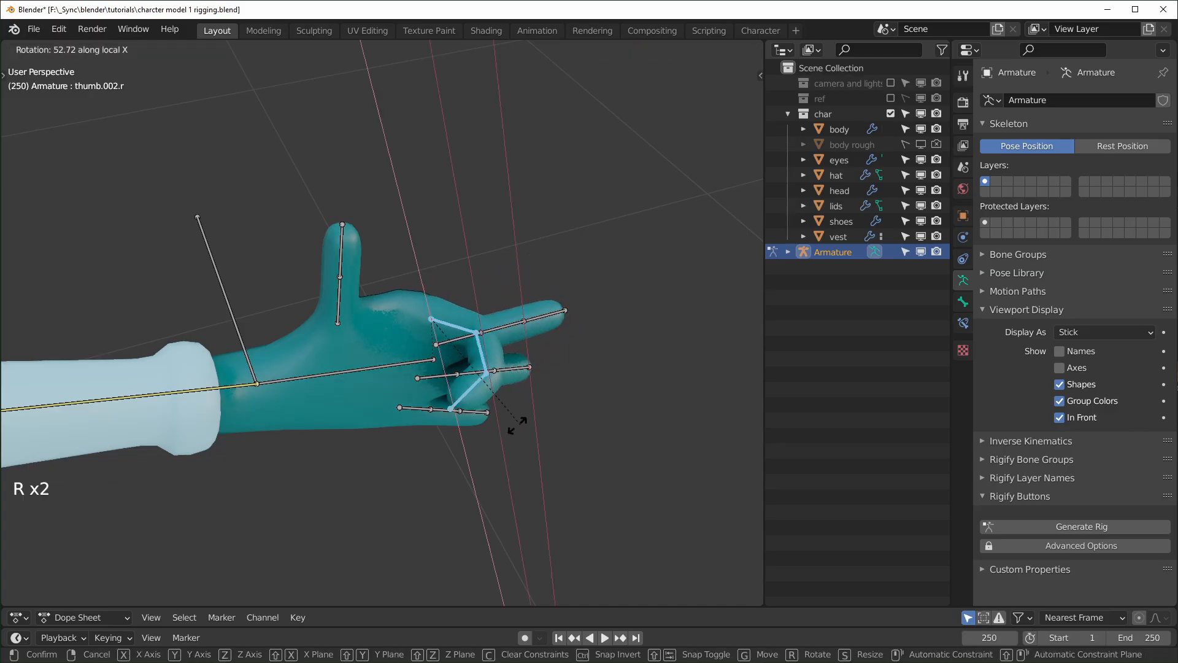
click(419, 426)
middle_drag(419, 426, 411, 377)
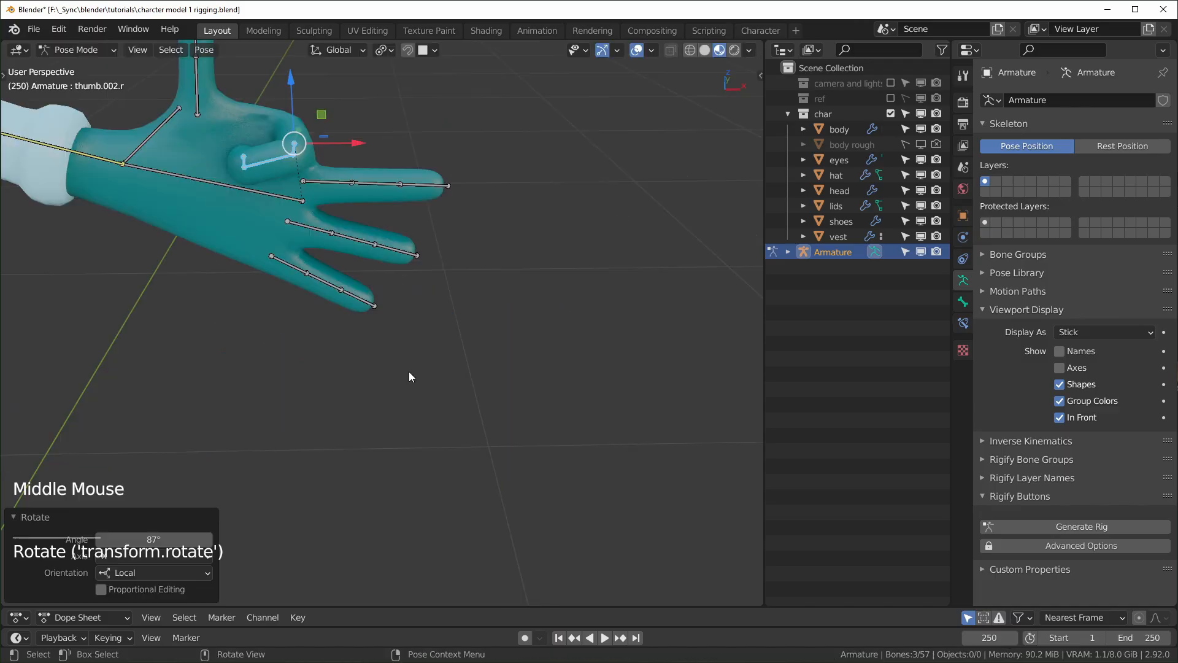
key(ctrl+z)
- Add the bones of the other three fingers and the thumb of the left hand to the selection
shift+middle_drag(401, 281, 448, 273)
middle_drag(448, 273, 531, 209)
shift+drag(532, 209, 403, 242)
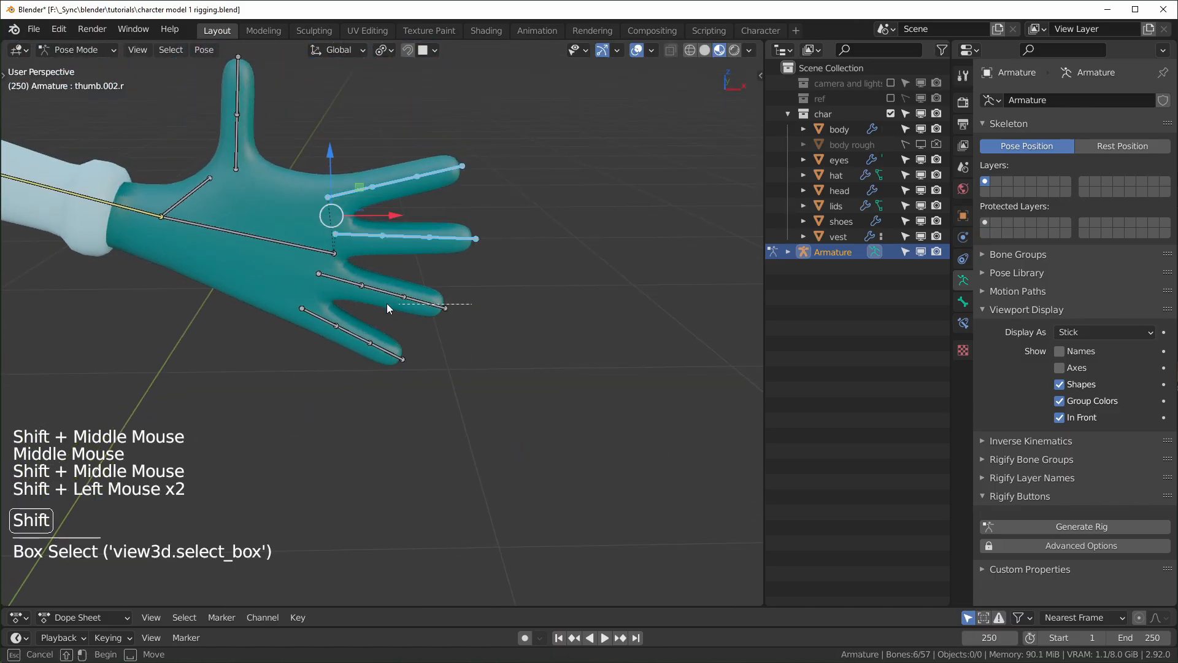
shift+drag(370, 318, 412, 319)
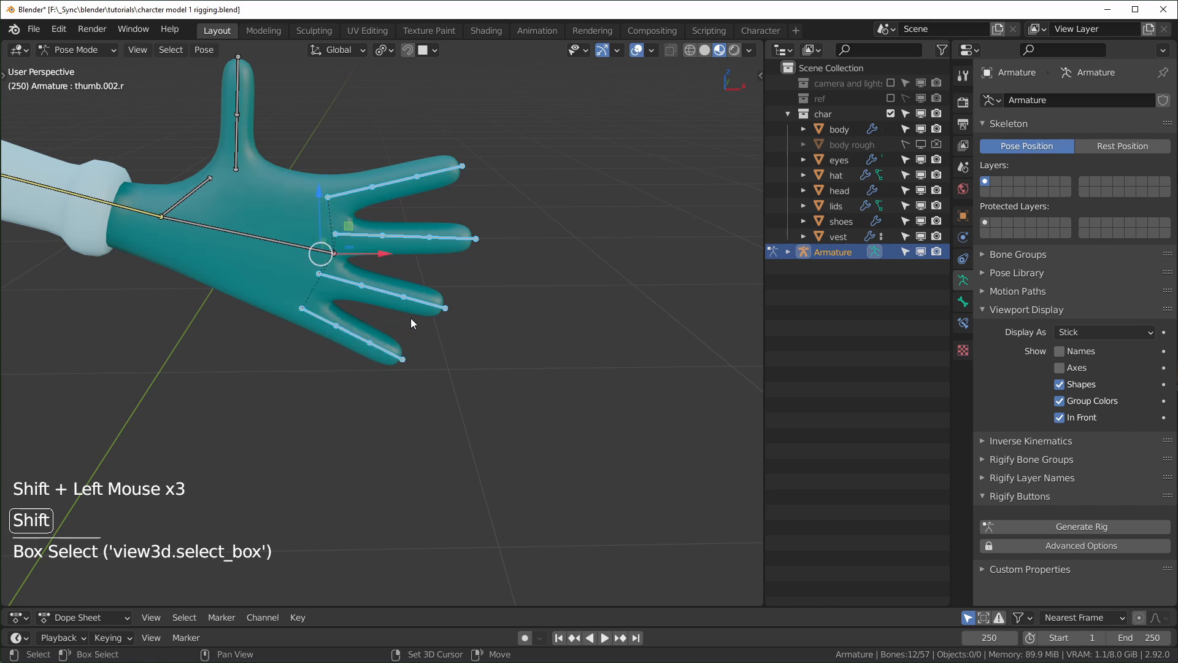
shift+drag(264, 84, 264, 84)
middle_drag(263, 84, 633, 218)
- Curl the left hand into a fist by rotating the selected finger bones about 83° around their local X axes
key(r)
key(x)
key(x)
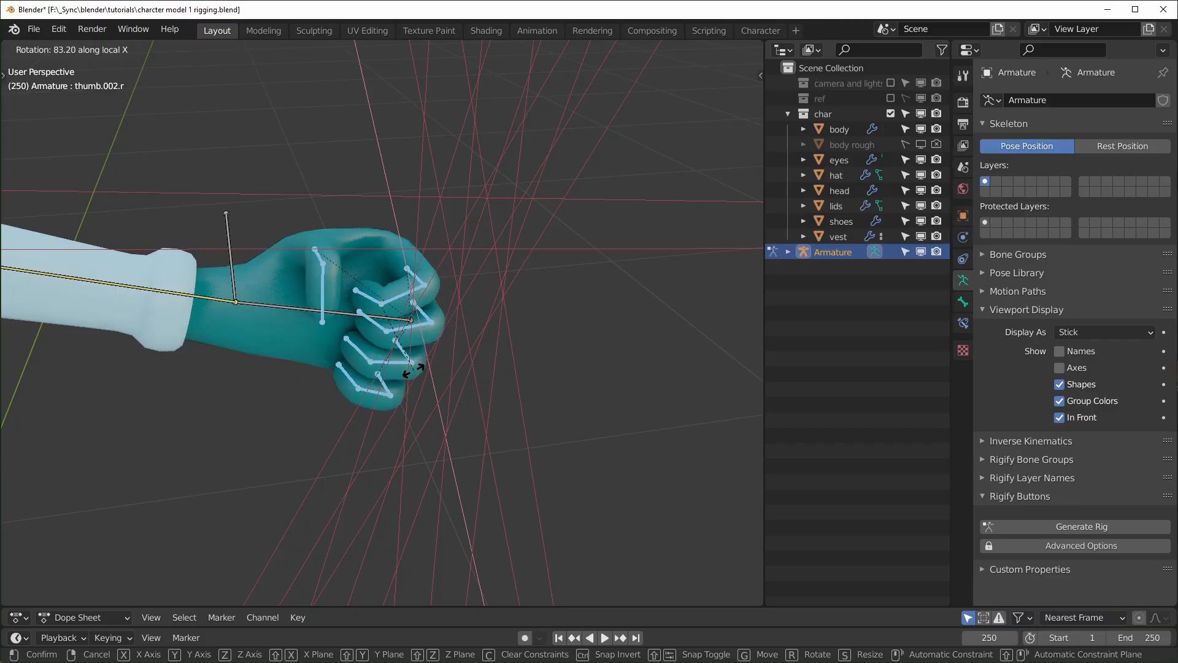
click(412, 359)
middle_drag(412, 359, 450, 378)
middle_drag(450, 378, 453, 379)
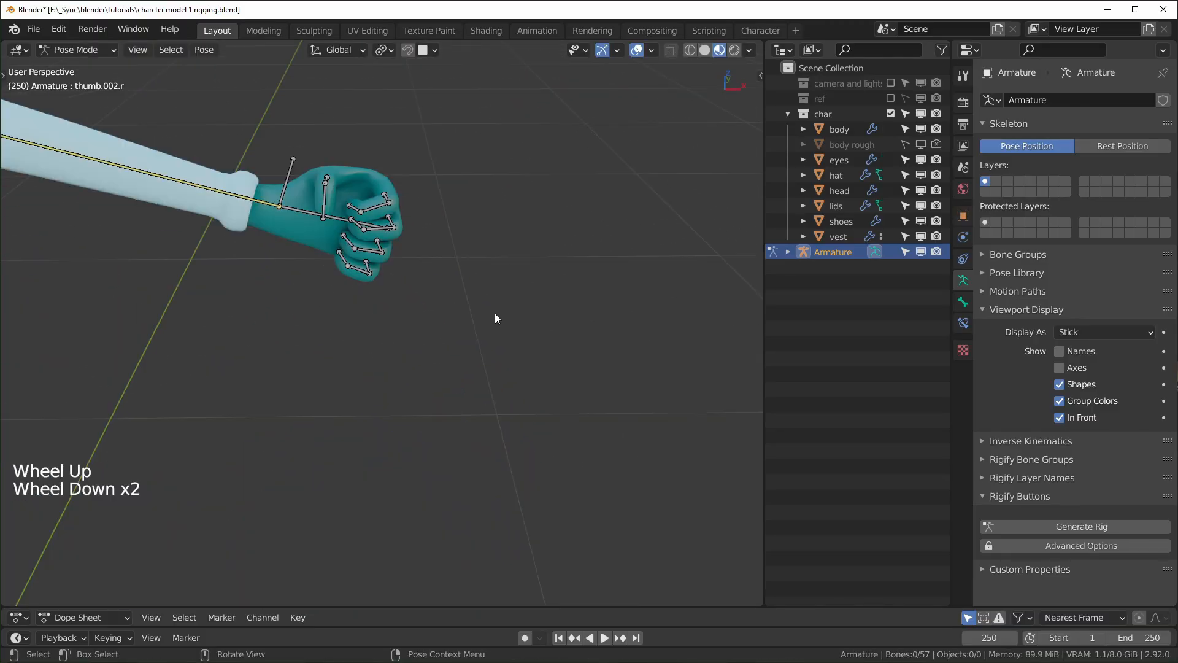
- Choose Individual Origins again as the pivot point for transforming the bones
key(period)
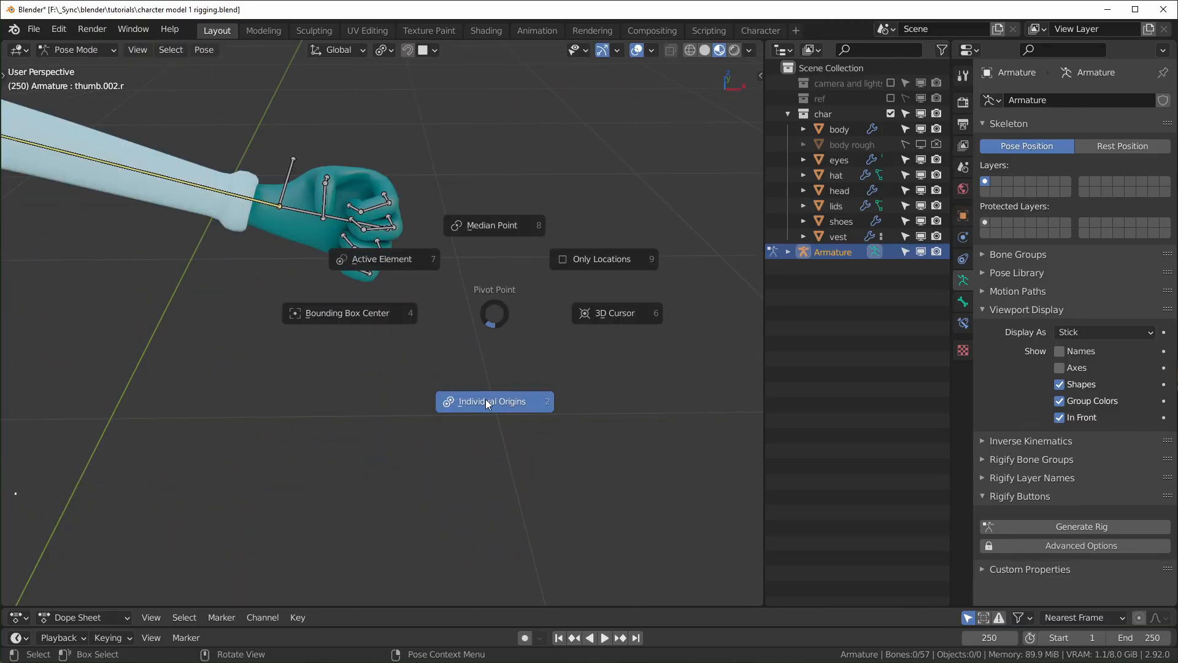
click(486, 401)
scroll(223, 363, down, 7)
scroll(273, 367, up, 2)
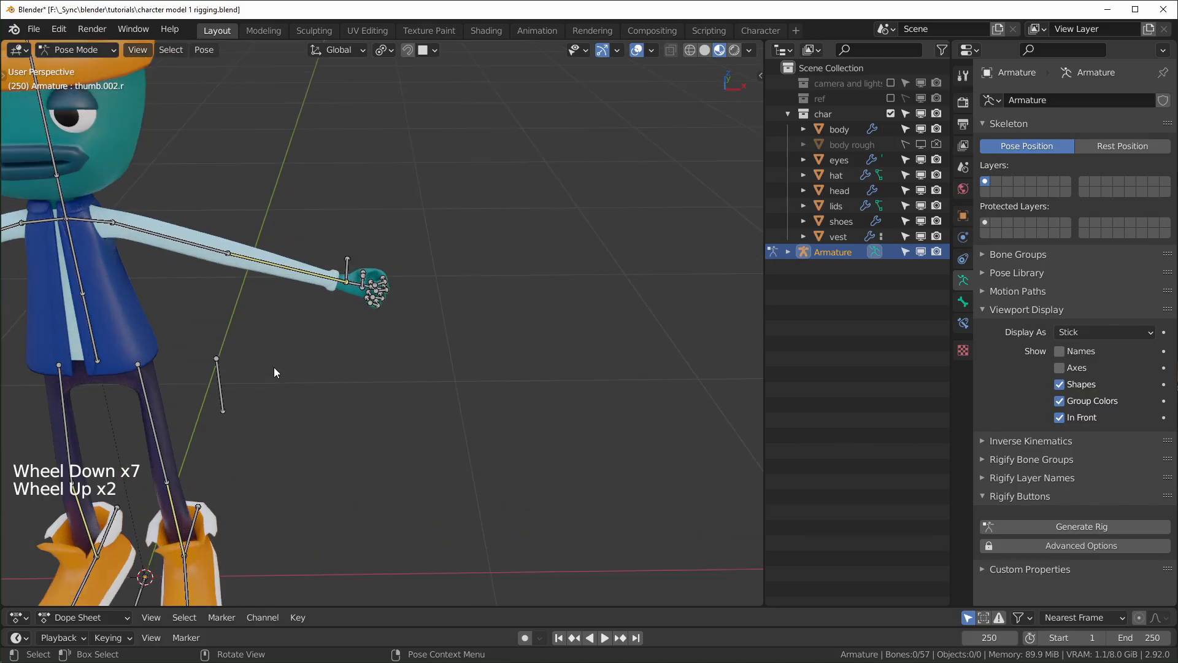
shift+middle_drag(273, 367, 588, 257)
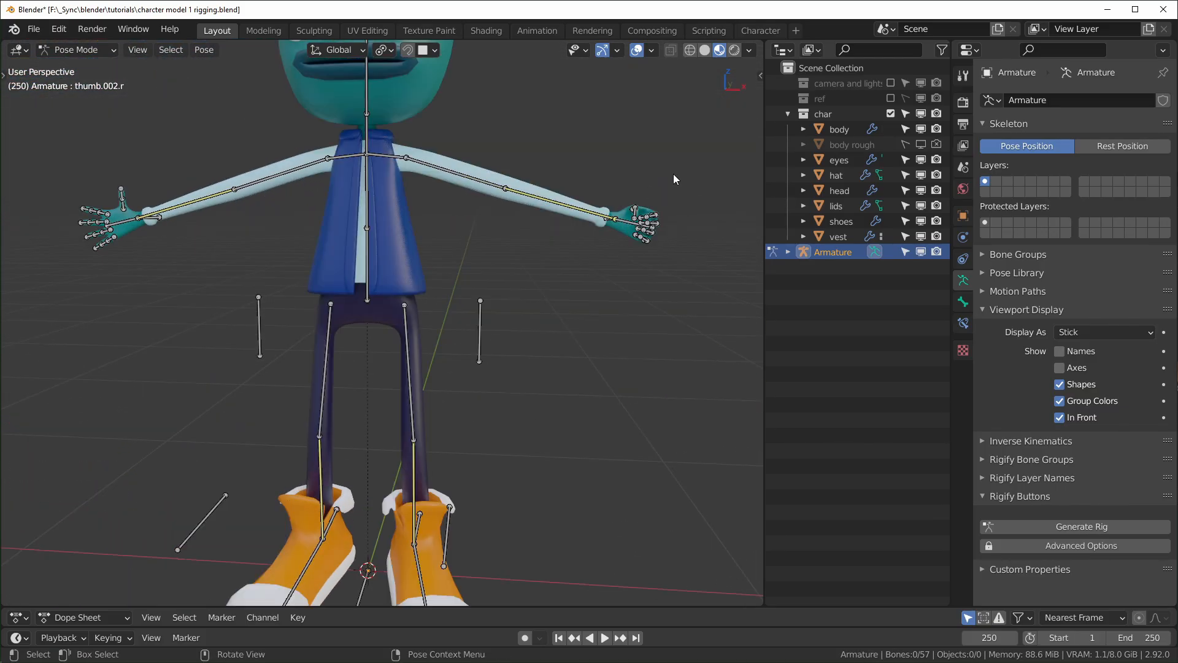
- Select all bones of the left hand and check the bone name display option
drag(625, 261, 625, 262)
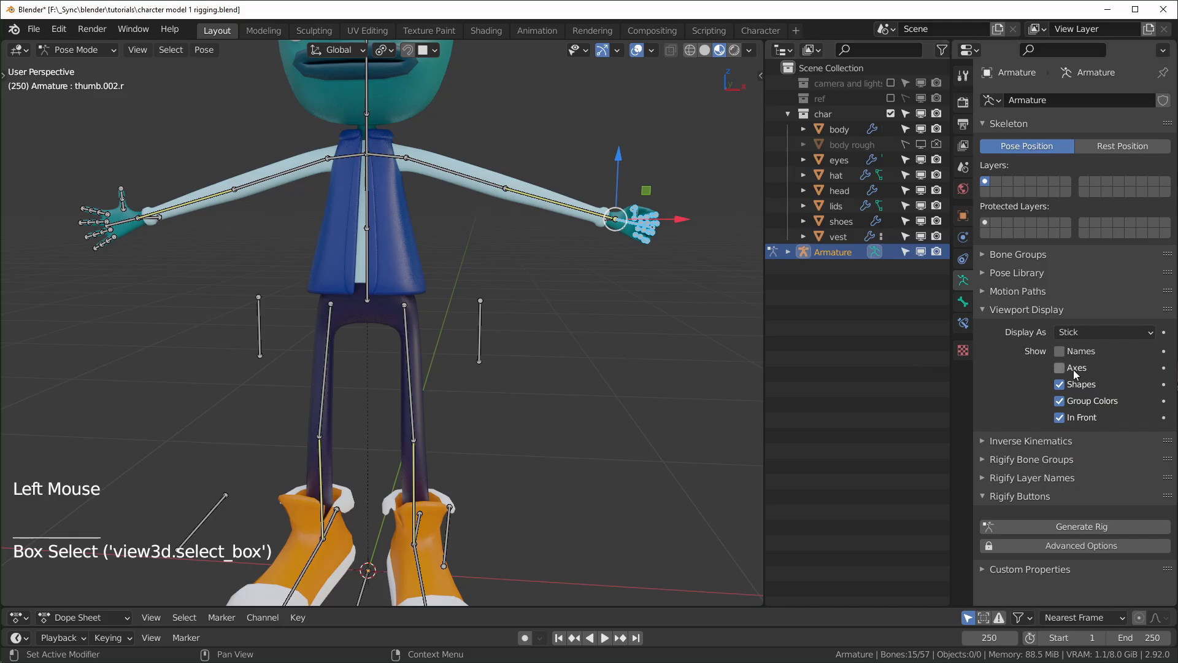
click(1062, 352)
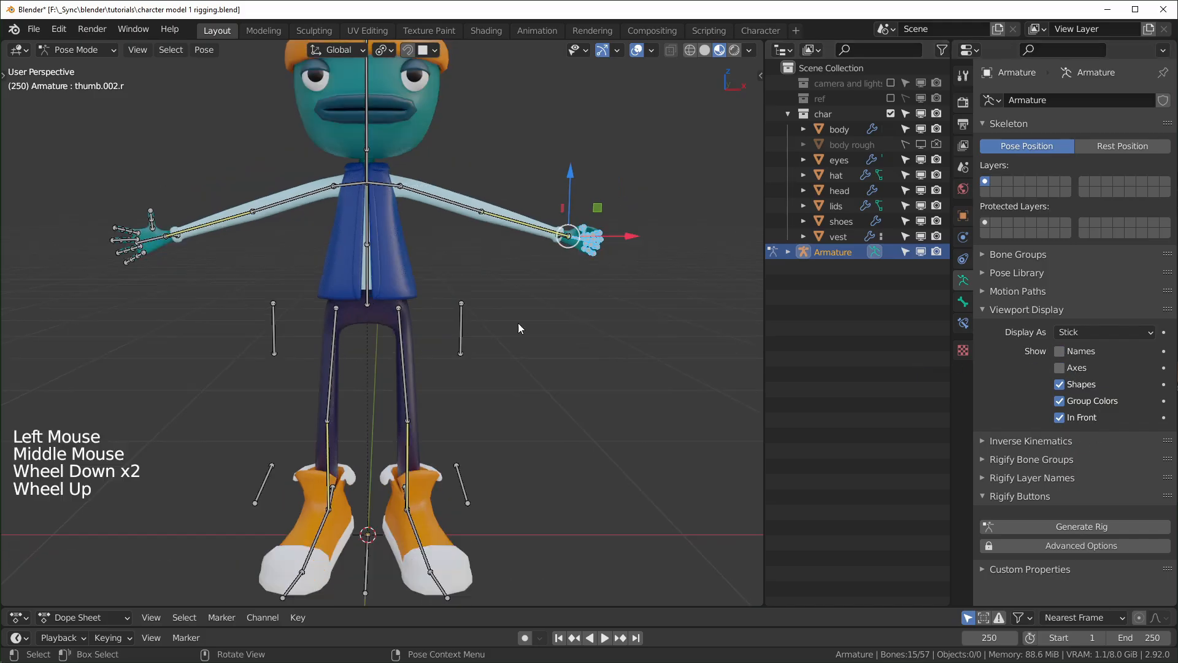
scroll(603, 300, down, 2)
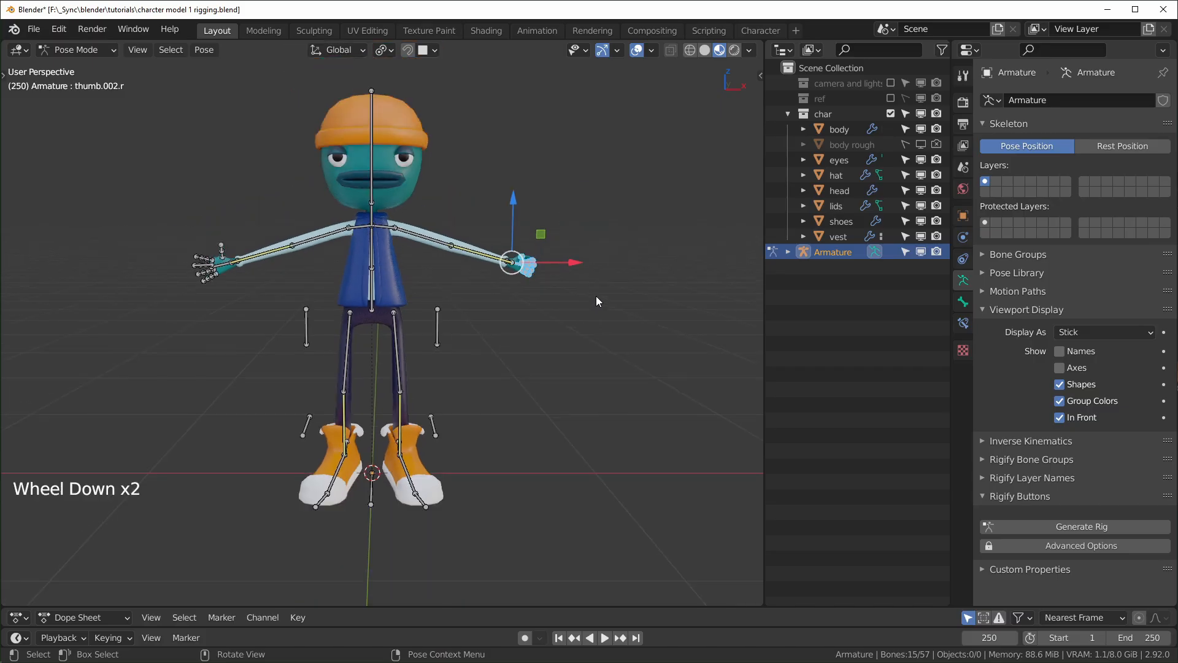
- Pose the character by adjusting the lower spine bone spine.001, raising both arms, and lifting the left leg with ik.leg.l
middle_drag(596, 296, 426, 269)
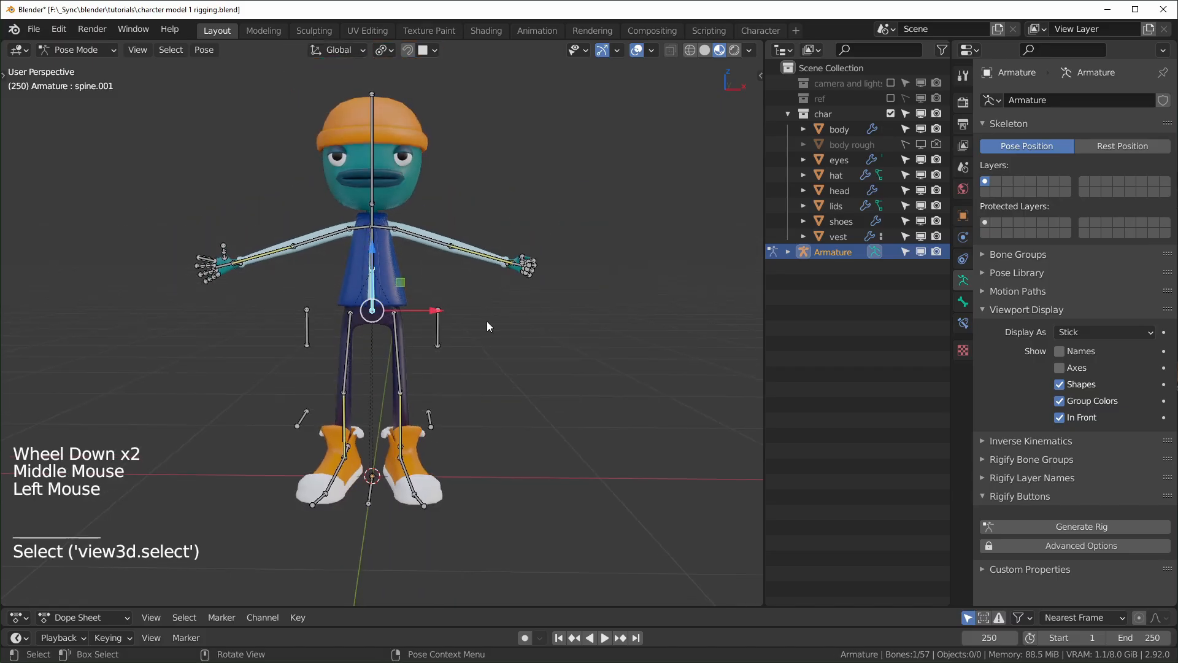
key(r)
click(354, 315)
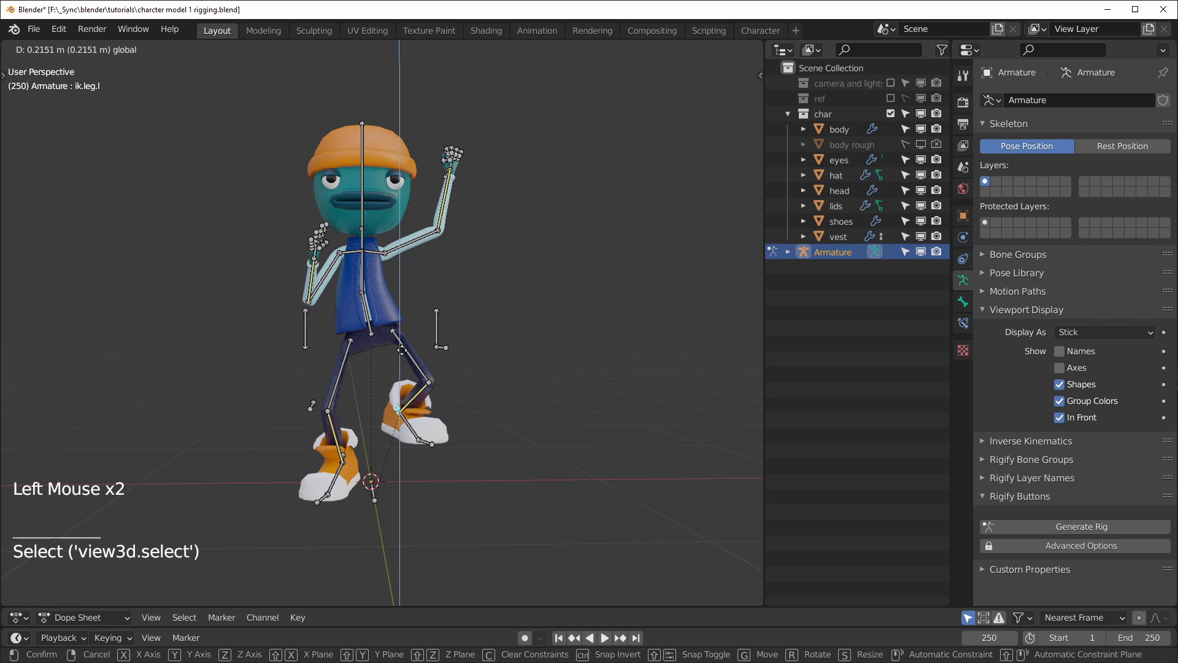
- Select every bone of the armature and copy the current pose
scroll(551, 455, up, 1)
middle_drag(576, 429, 551, 456)
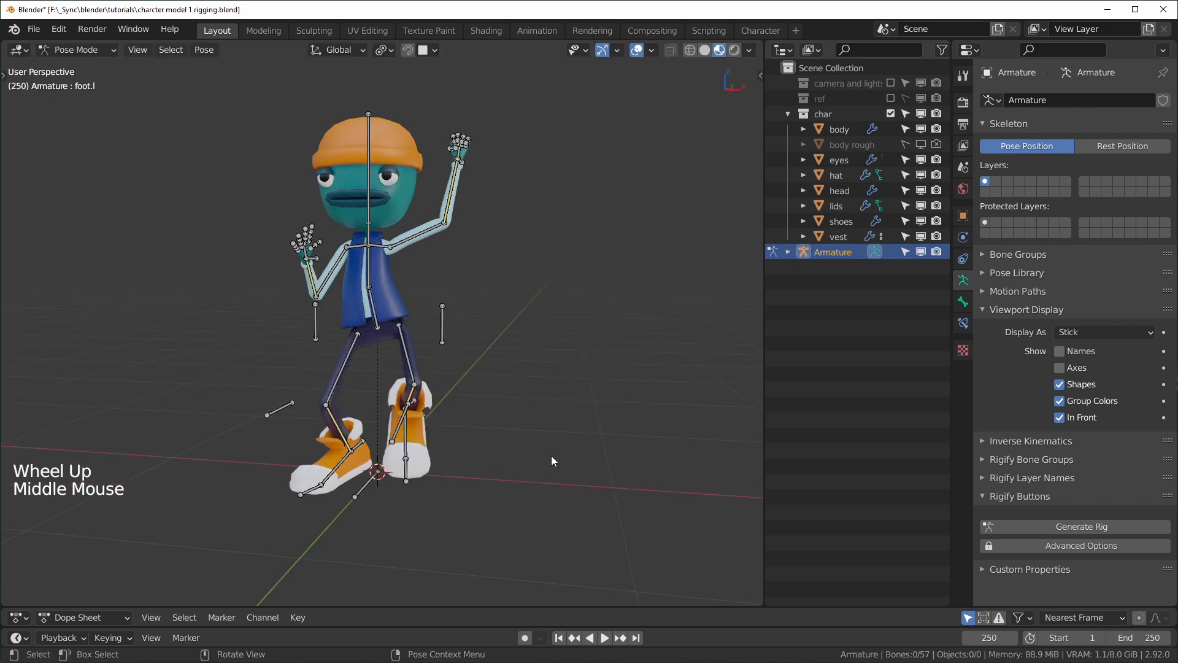
key(a)
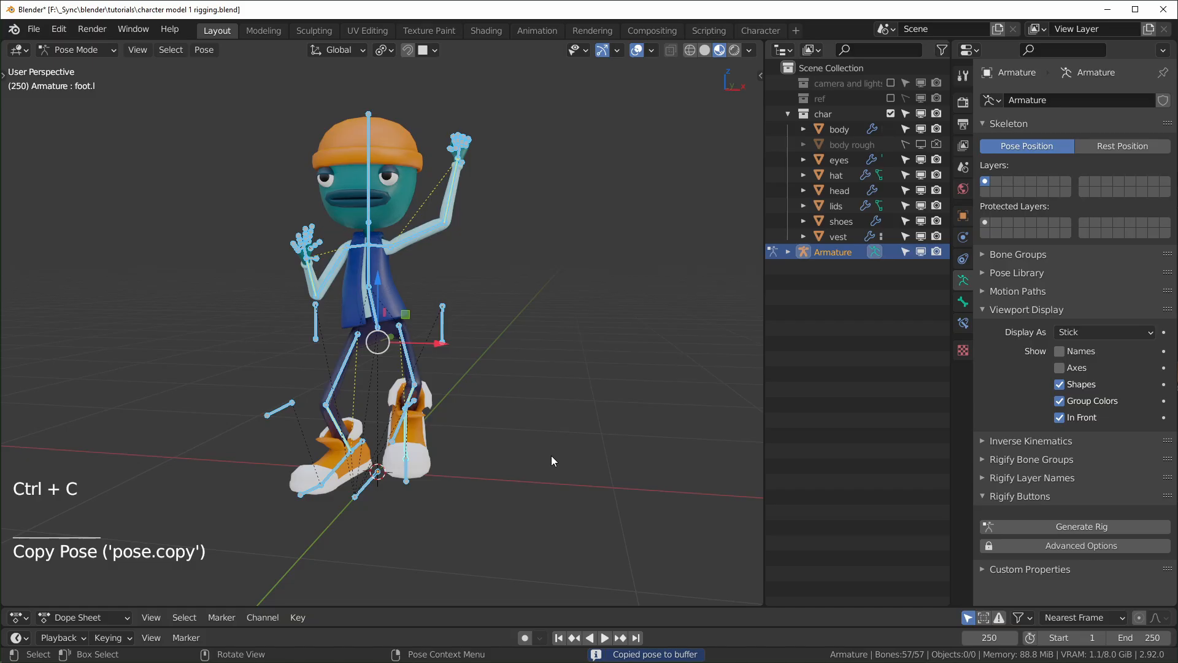
- Paste the copied pose and its X-axis flipped version alternately onto the armature to compare them
key(ctrl+v)
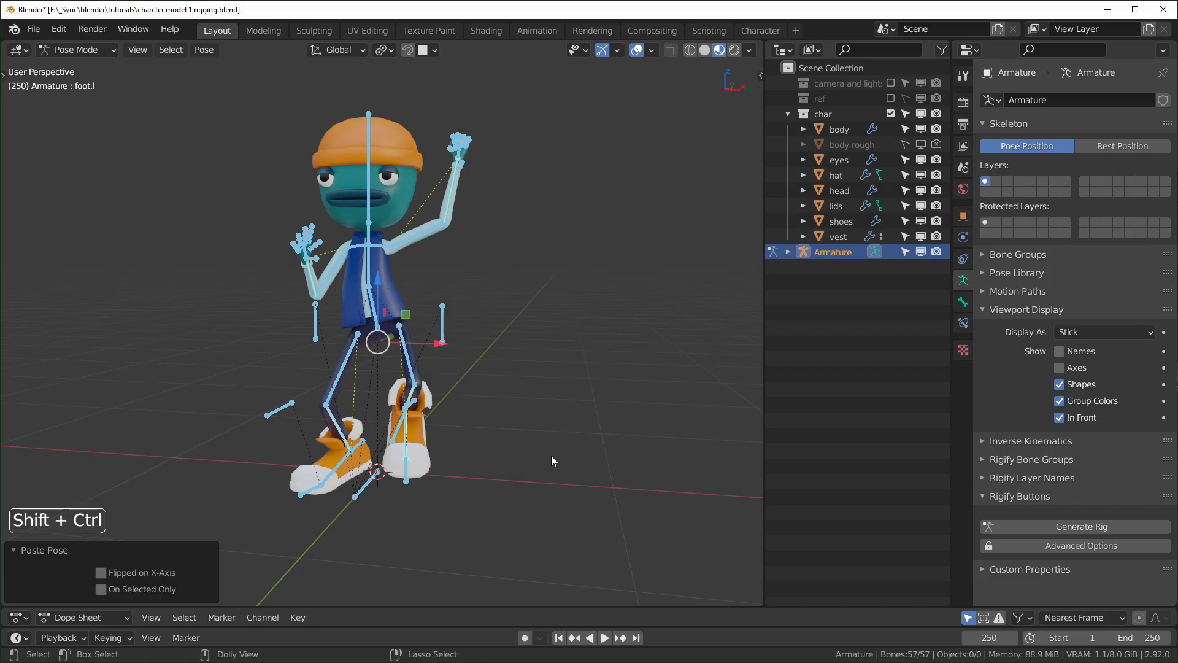
key(ctrl+shift+v)
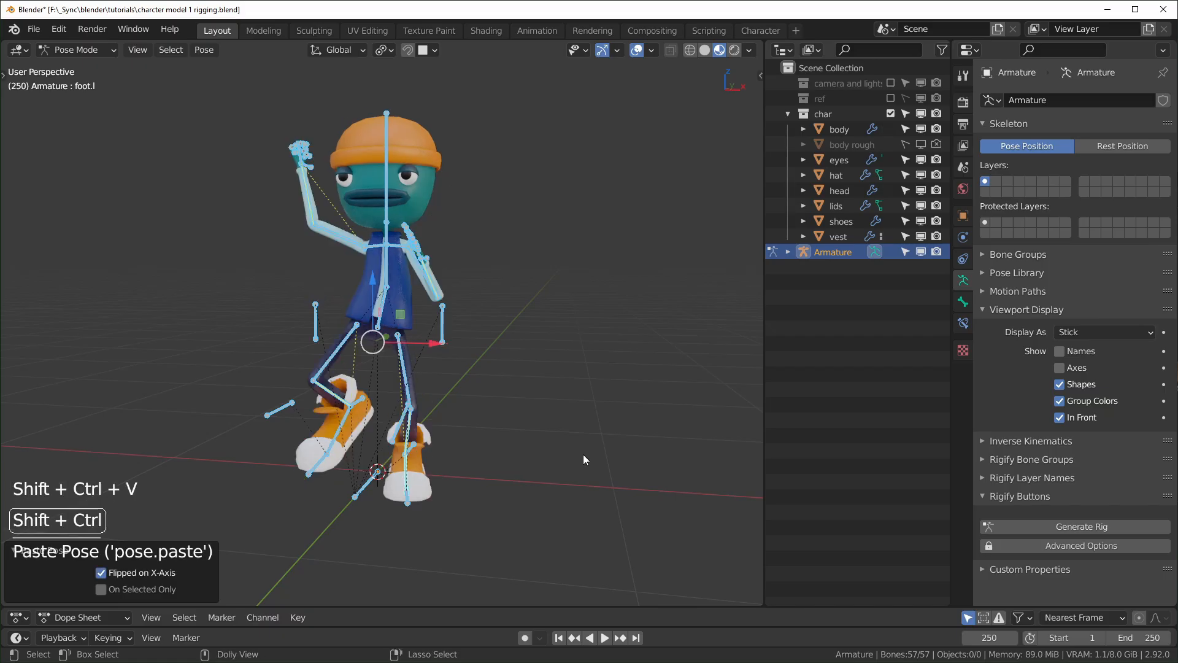
key(ctrl+v)
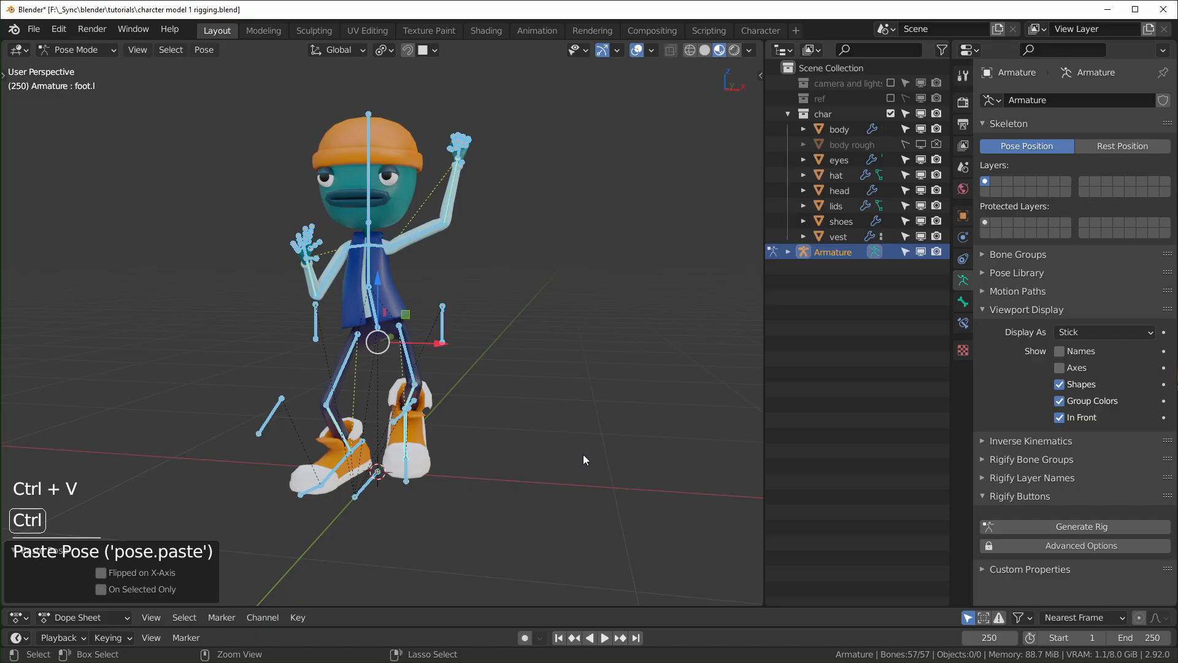
key(ctrl+shift+v)
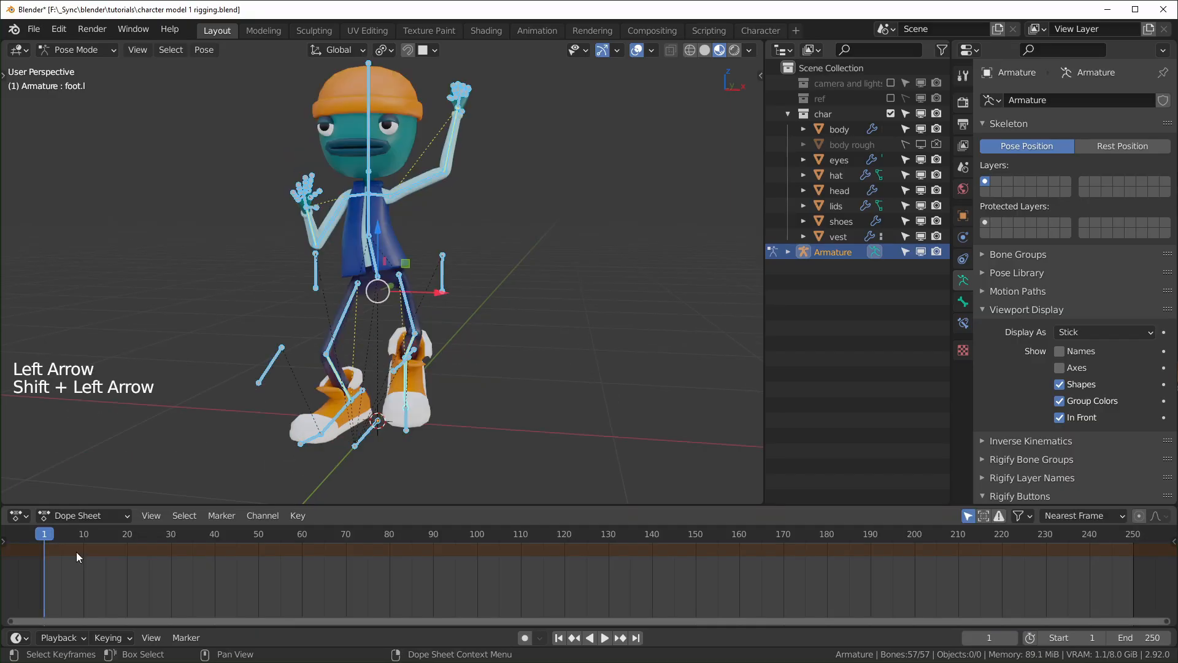
- Insert Location & Rotation keyframes for the selected bones at frame 0 and again at frame 40
key(Left)
key(i)
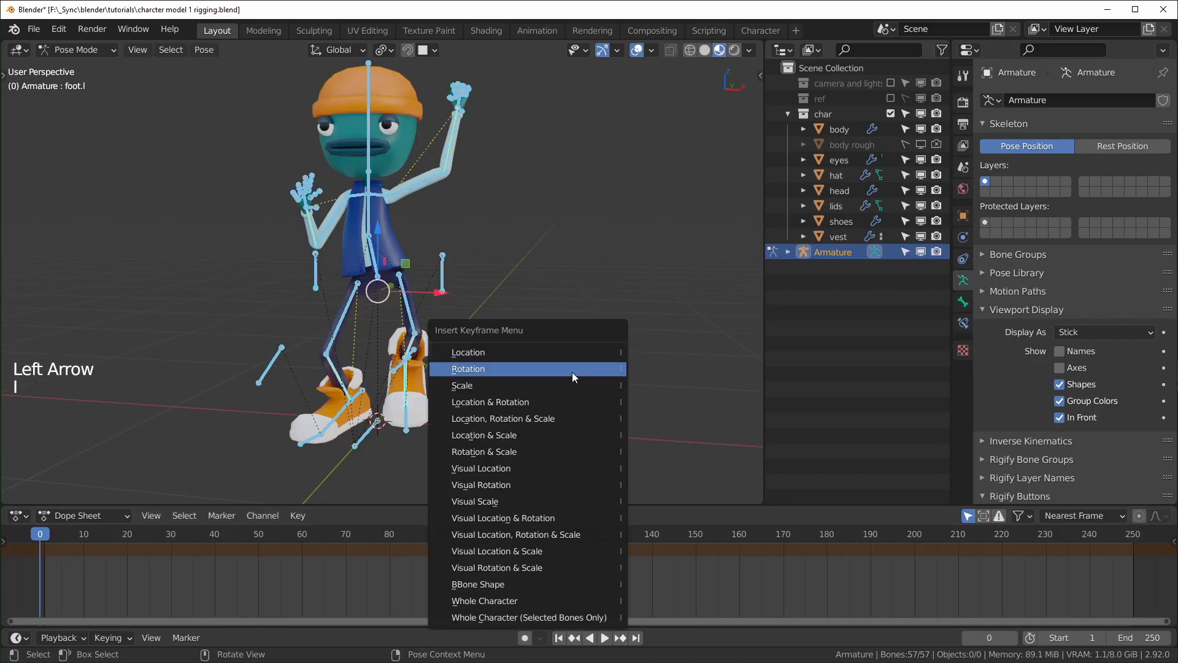
click(533, 402)
click(215, 535)
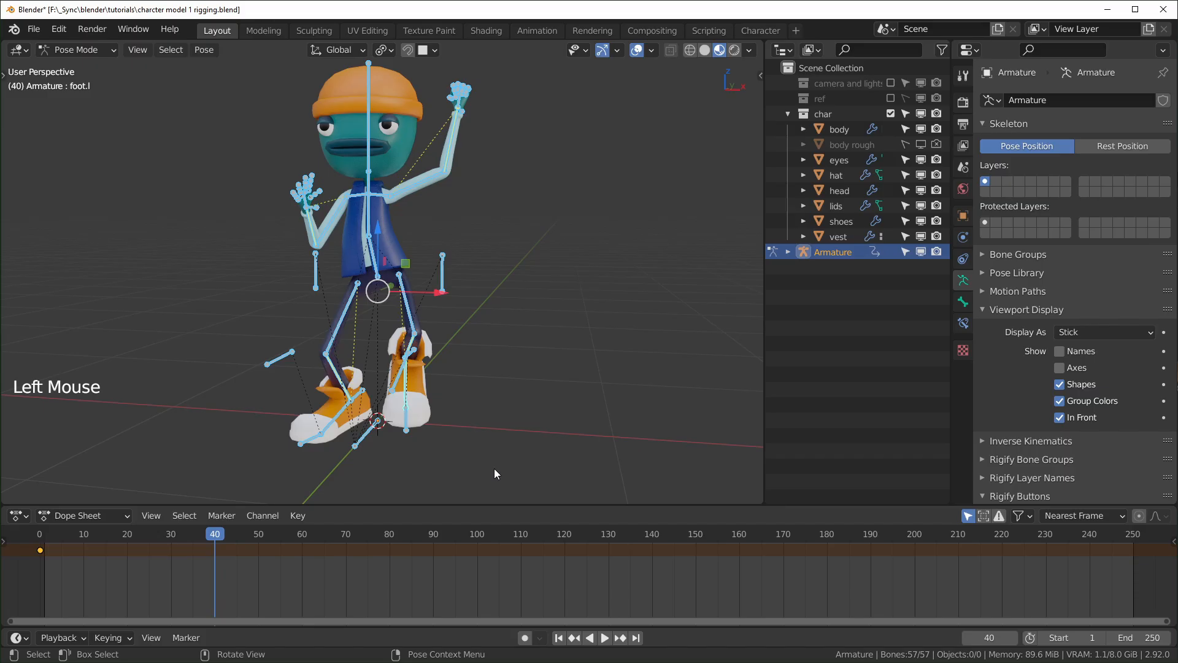
key(i)
click(581, 430)
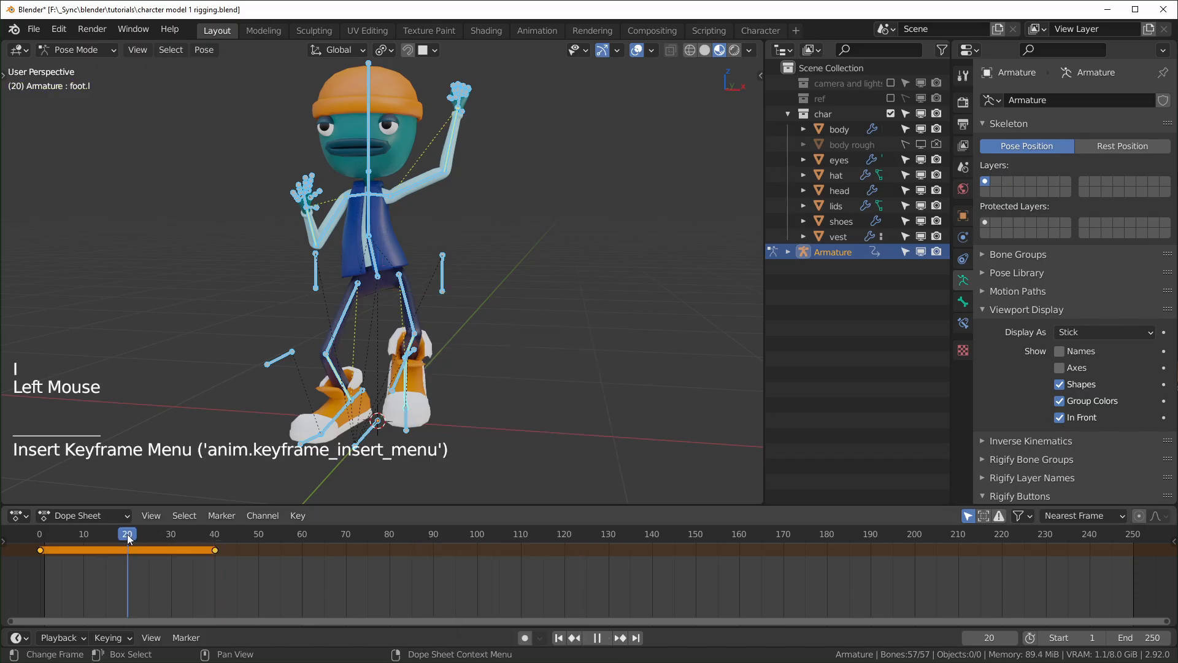
- Paste the copied pose flipped on the X-axis at frame 20 and keyframe it
key(ctrl+shift+v)
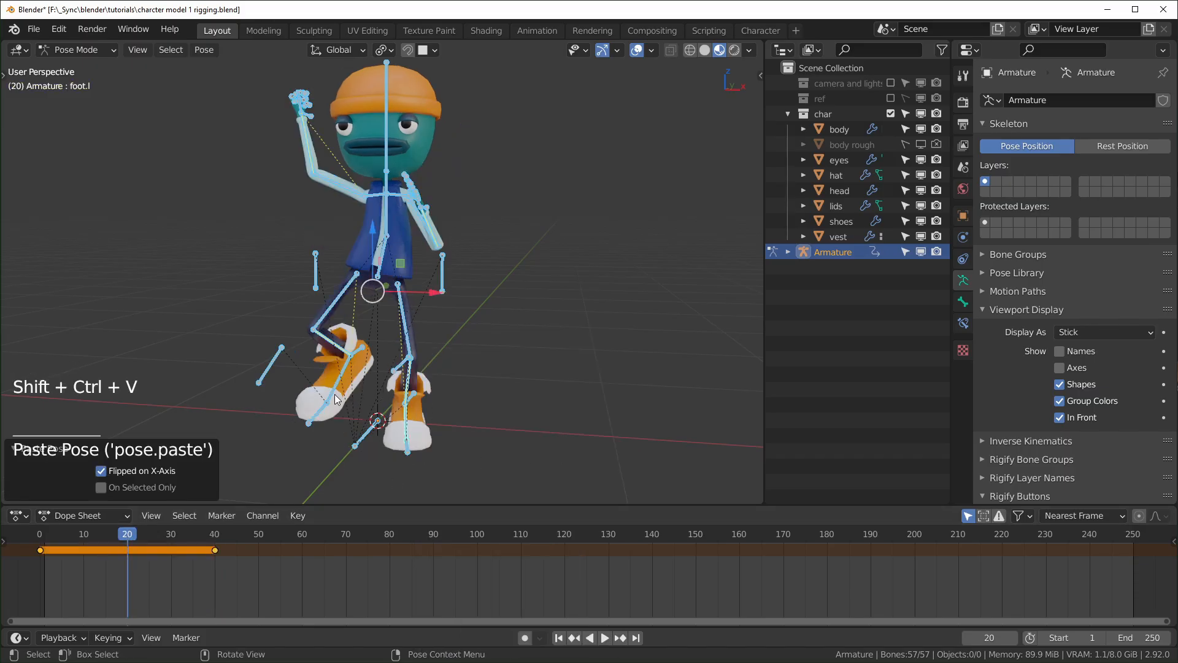
key(i)
click(492, 388)
- Set the timeline's end frame to 40 and watch the looping animation from different sides
mouse_move(1141, 636)
mouse_down()
mouse_move(1104, 636)
mouse_move(1141, 636)
mouse_up()
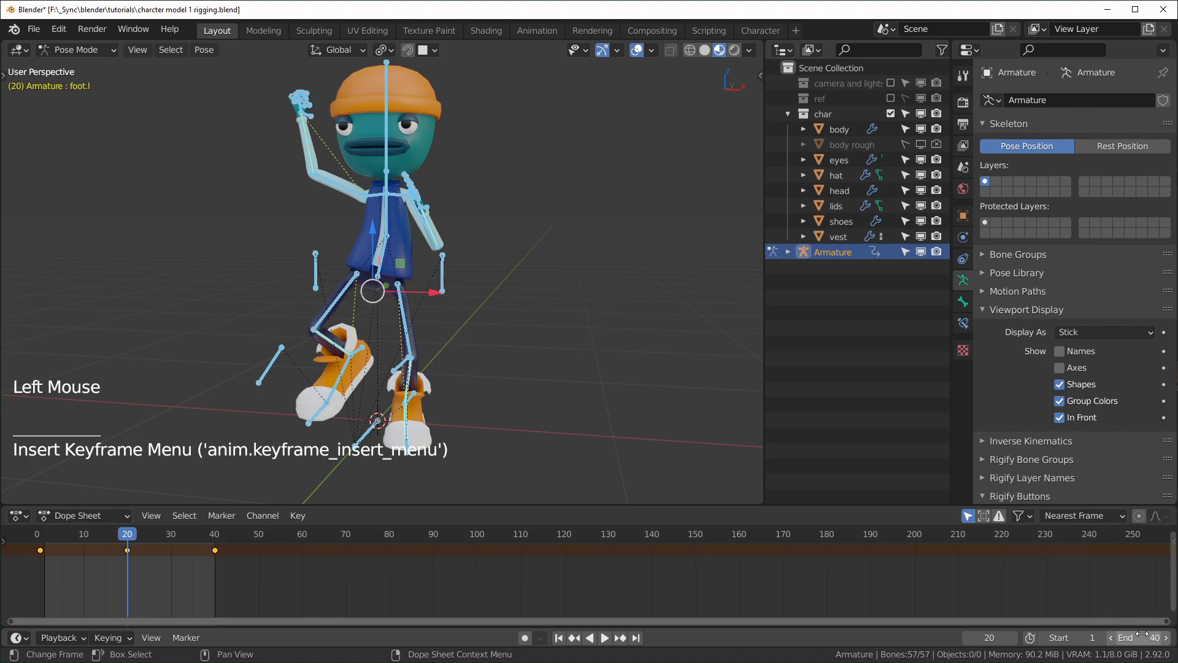
shift+middle_drag(520, 310, 536, 344)
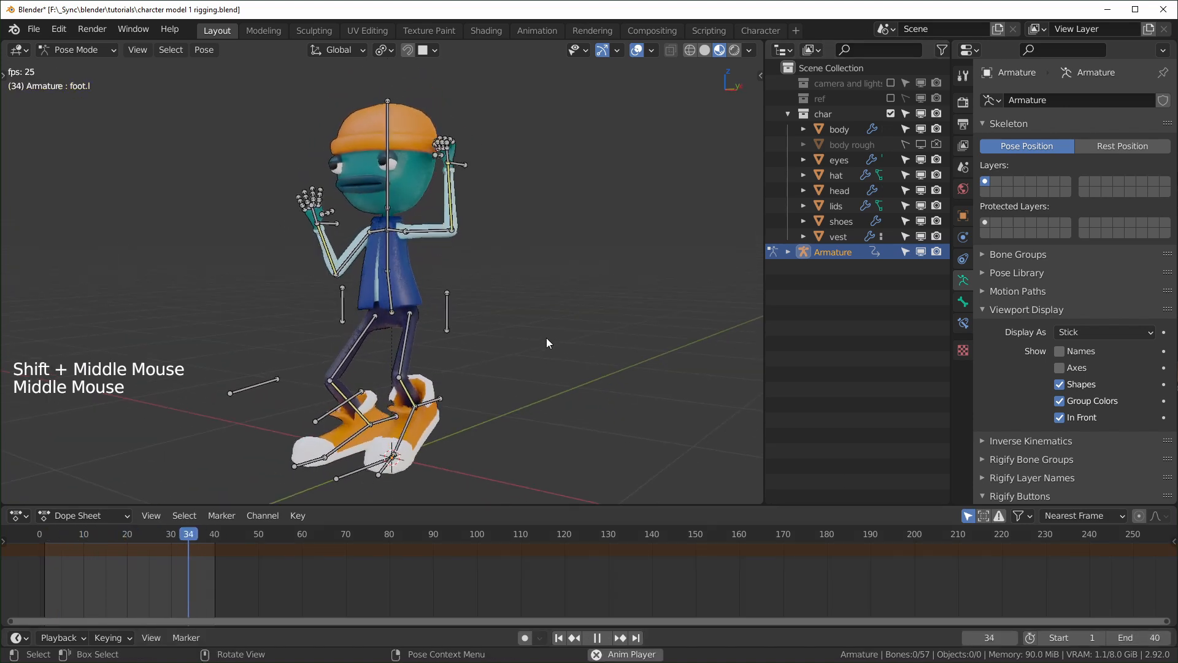
middle_drag(546, 338, 578, 339)
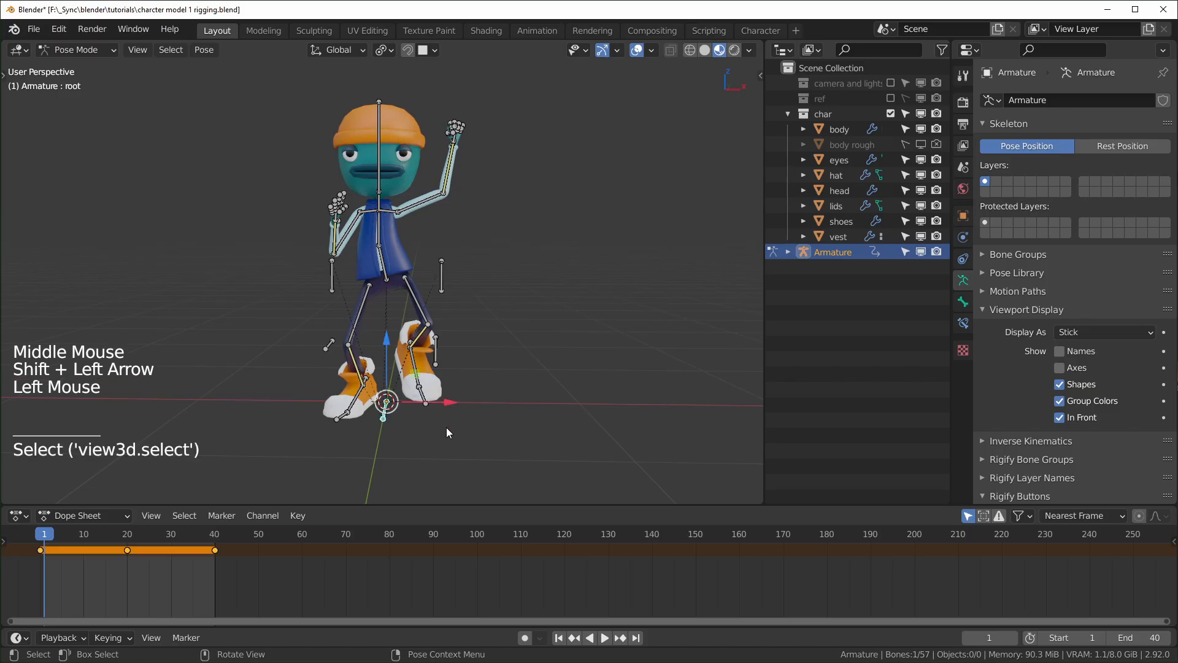
- Try raising the whole character by moving the root bone about 0.1 m along the global Z axis
middle_drag(473, 435, 427, 435)
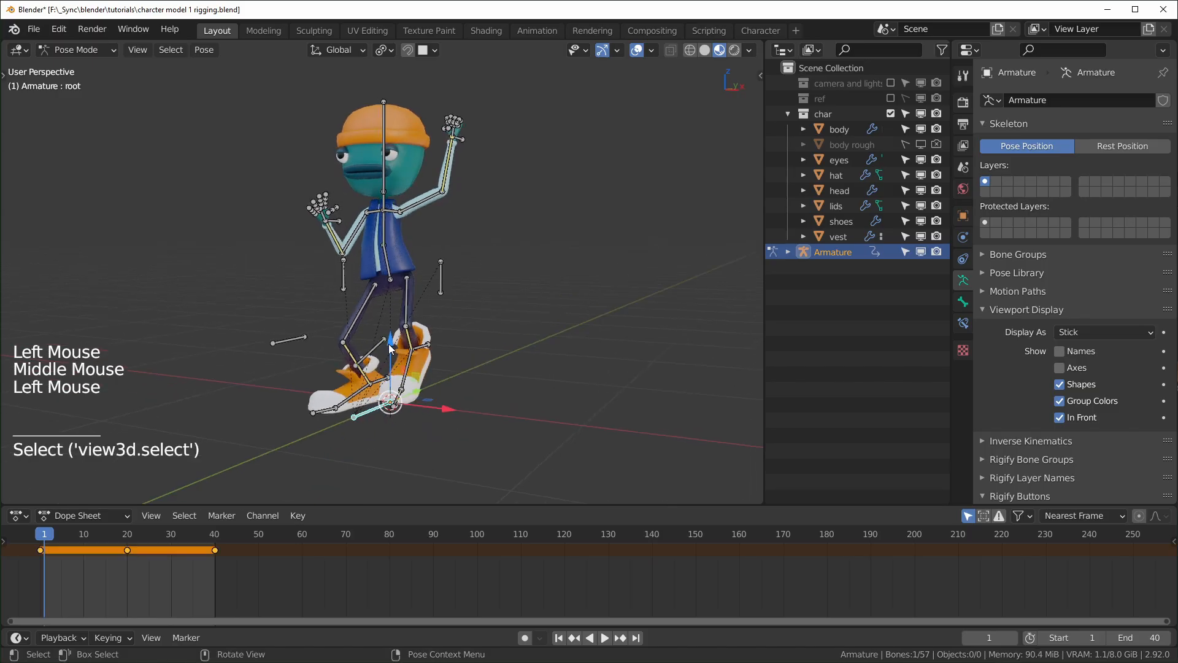
mouse_move(390, 348)
mouse_down()
mouse_move(390, 243)
mouse_move(386, 368)
mouse_up()
right_click(386, 368)
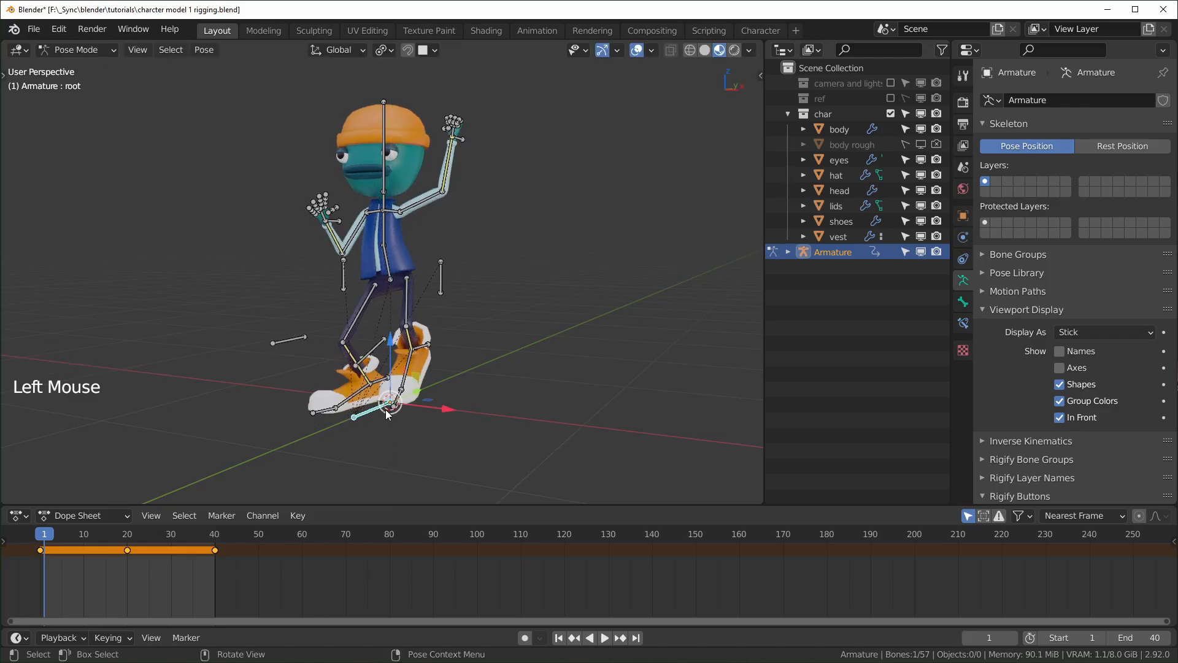
middle_drag(386, 415, 426, 415)
double_click(385, 406)
drag(388, 341, 412, 328)
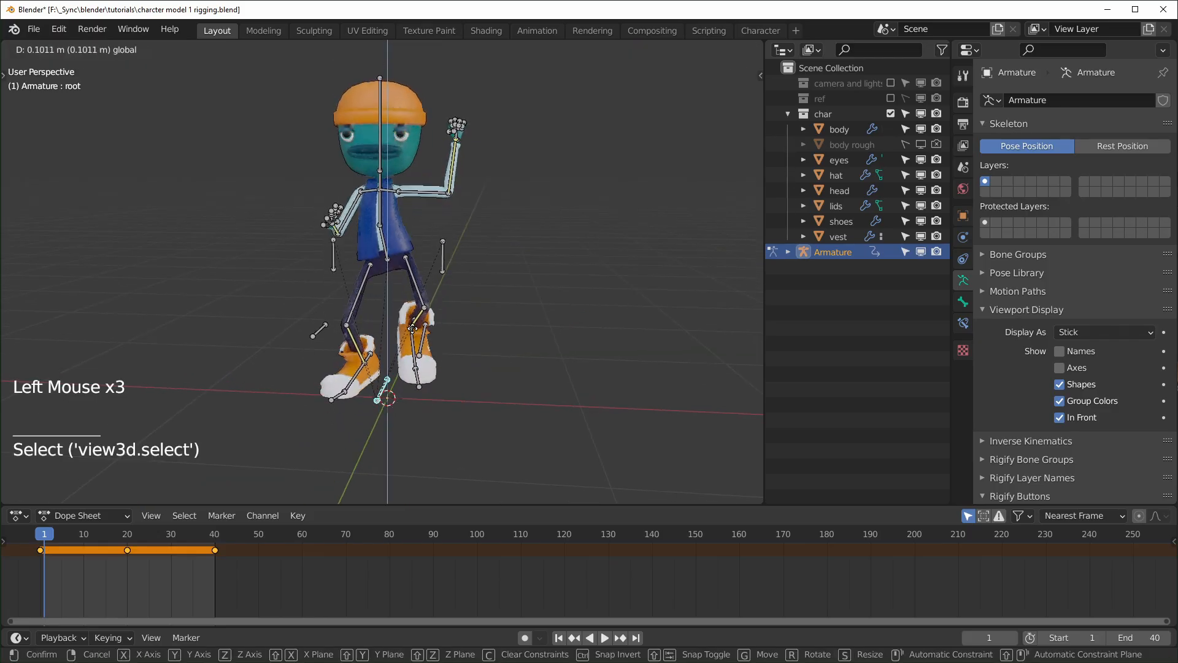
- Try moving the root bone freely, lifting the character about 0.26 m off the ground
click(618, 418)
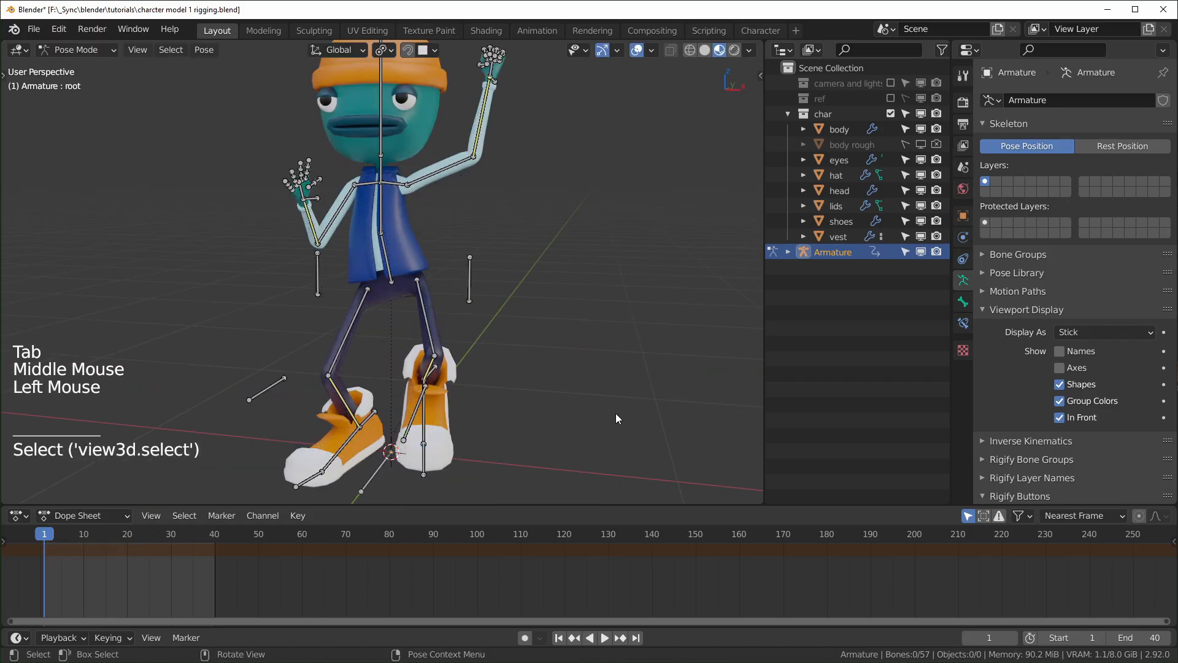
scroll(617, 418, down, 1)
middle_drag(618, 418, 572, 418)
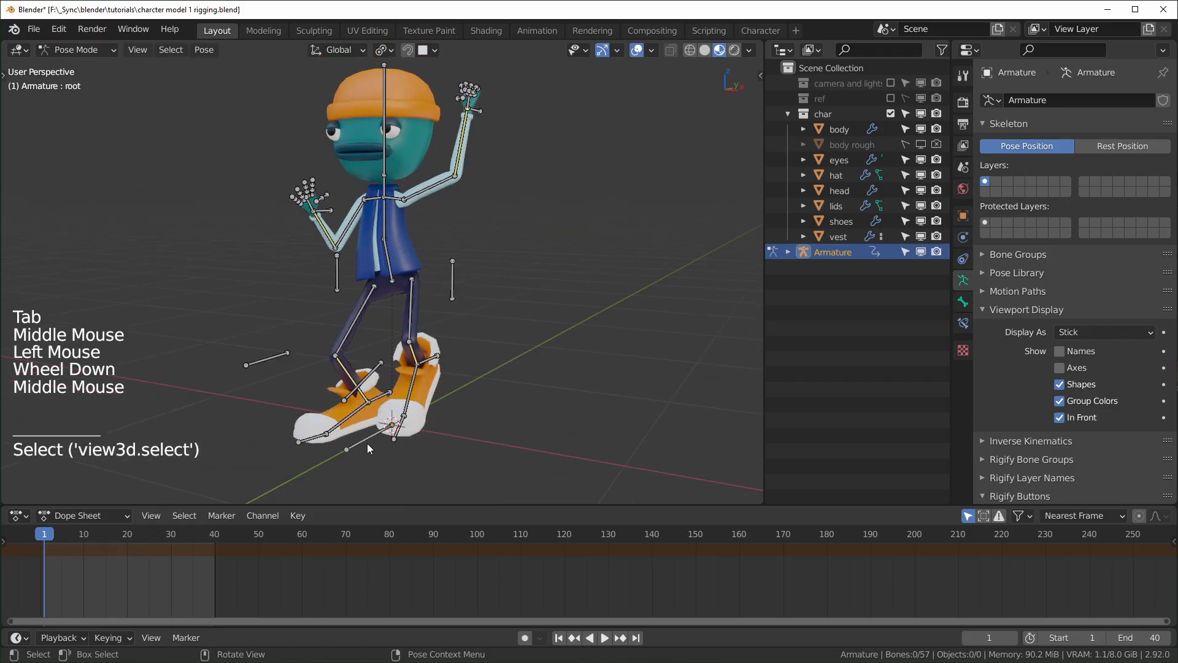
key(g)
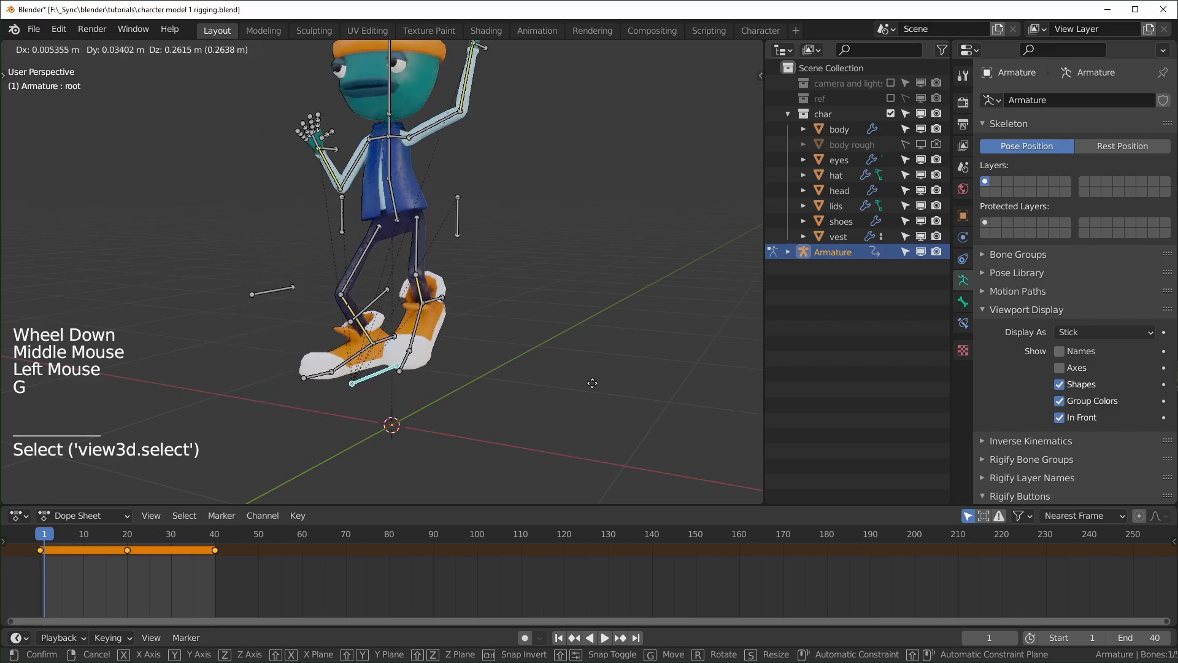
right_click(587, 395)
- Try rotating the root bone about 40° around the global X axis
middle_drag(586, 396, 491, 402)
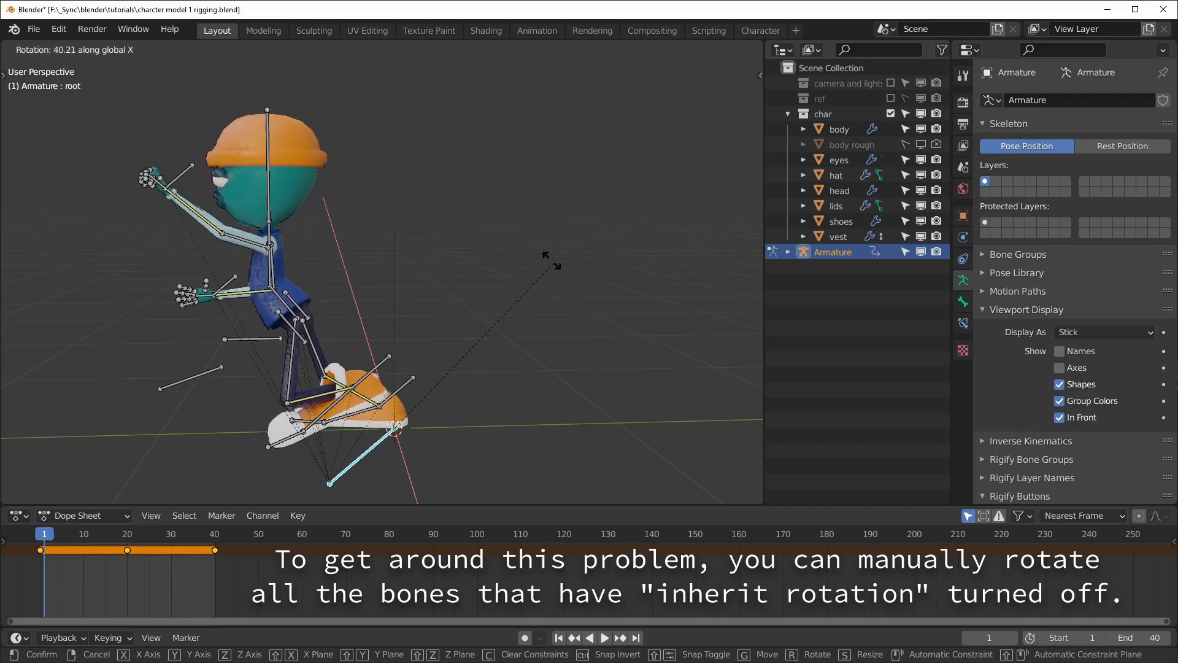
right_click(391, 433)
middle_drag(391, 433, 407, 407)
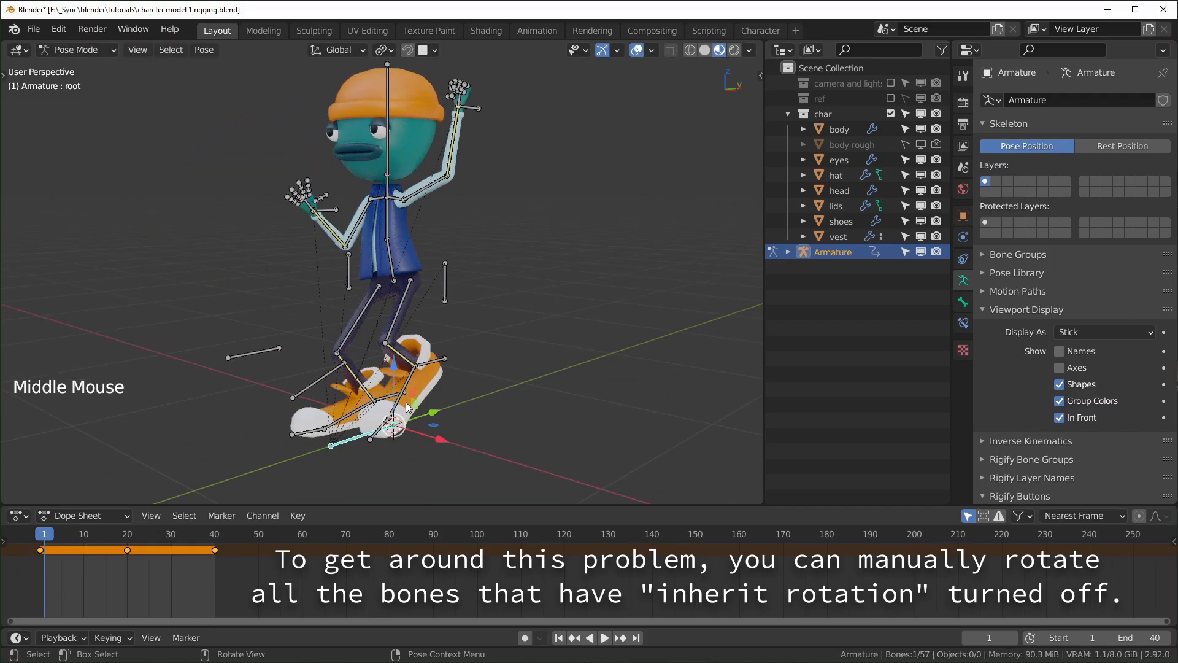
- Display the bone properties and examine the Inherit Rotation option in the Relations settings of the left foot bone foot.l
click(962, 301)
scroll(1064, 306, down, 4)
scroll(522, 472, up, 2)
middle_drag(521, 473, 346, 384)
scroll(513, 480, down, 2)
click(330, 401)
key(r)
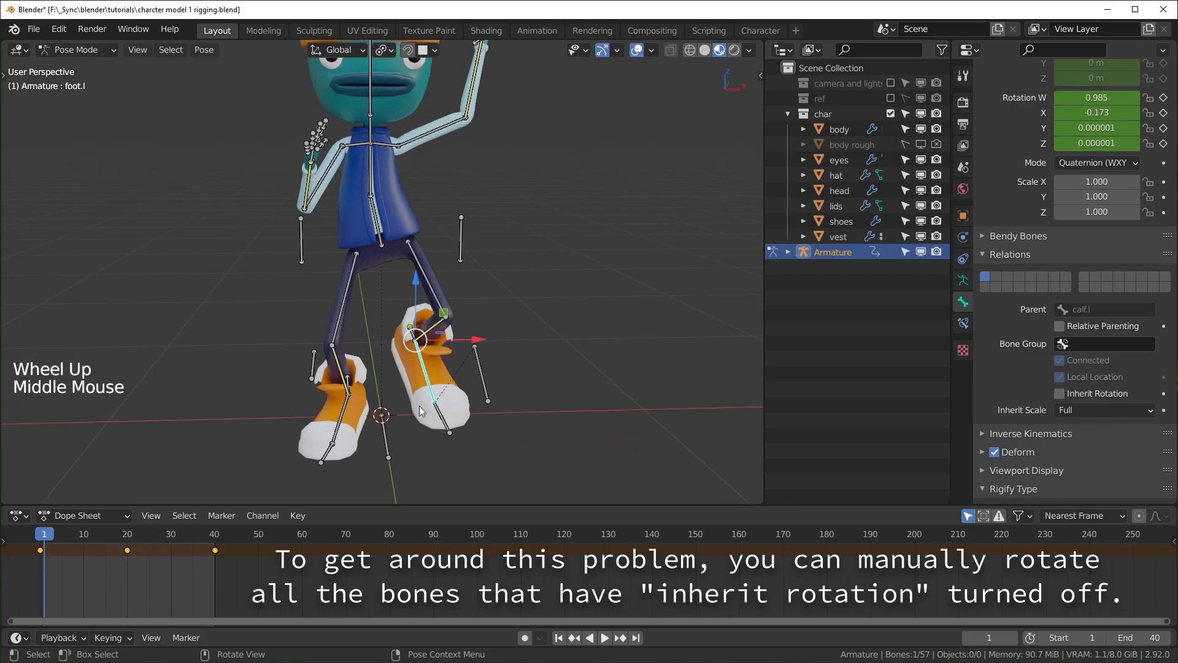
scroll(435, 419, up, 2)
shift+middle_drag(436, 419, 515, 362)
scroll(531, 370, up, 1)
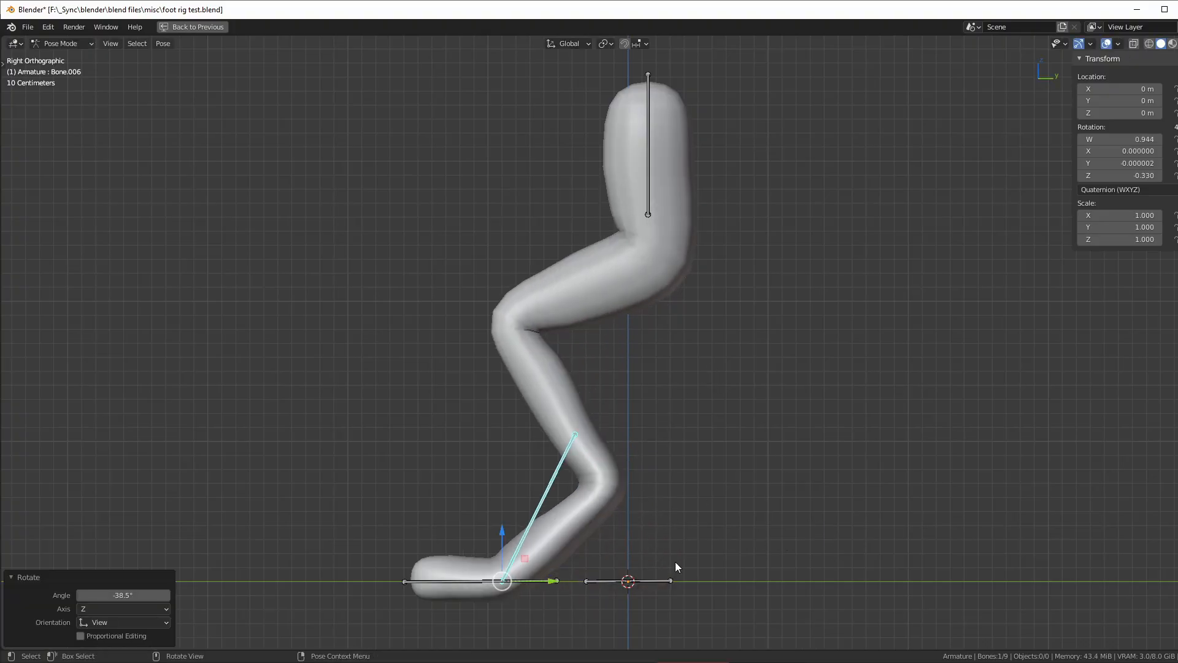
- In the foot rig test file, try moving the heel control Bone.008 along the global Y axis and rotating it
click(674, 576)
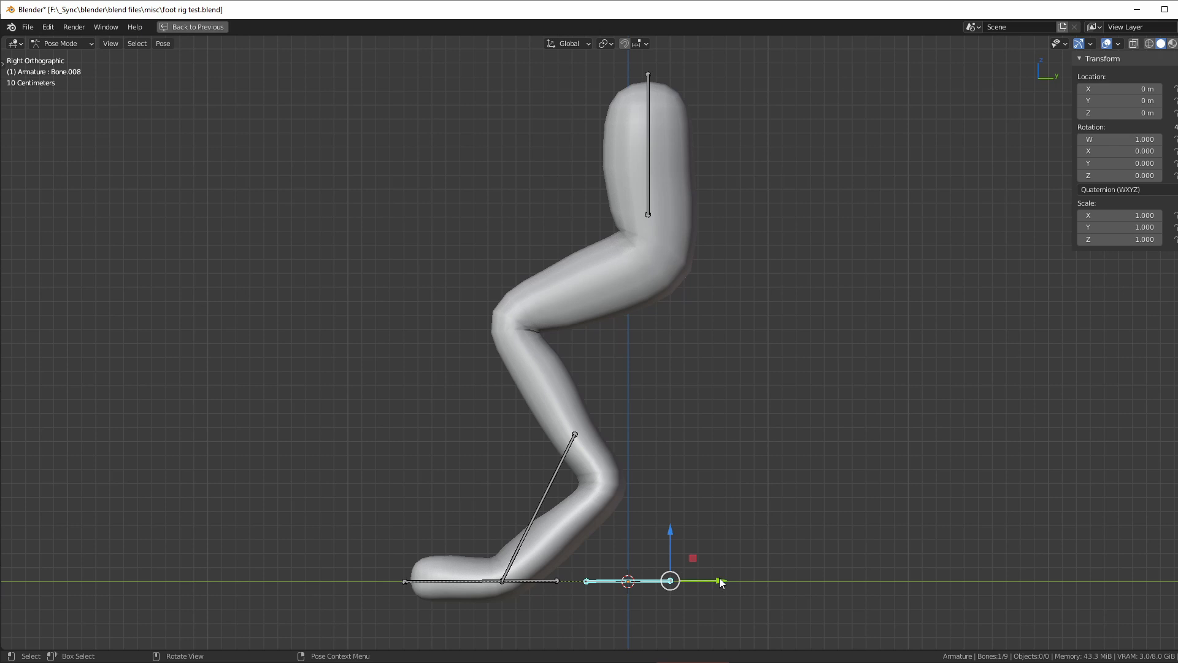
drag(720, 579, 854, 591)
key(r)
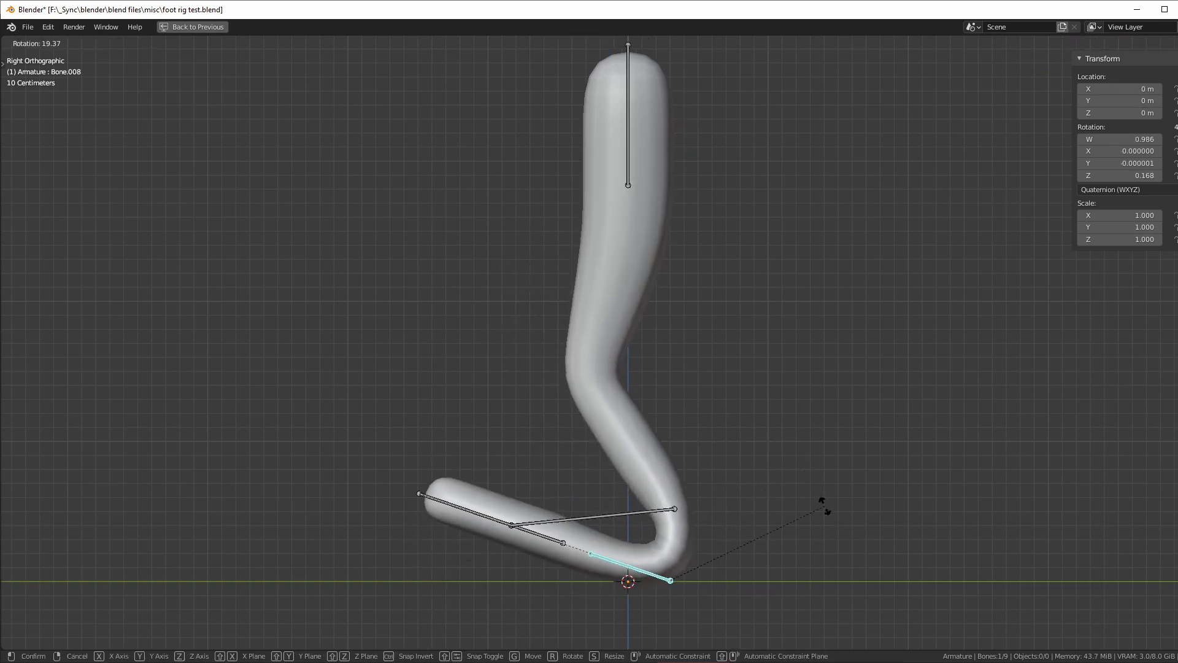
right_click(796, 489)
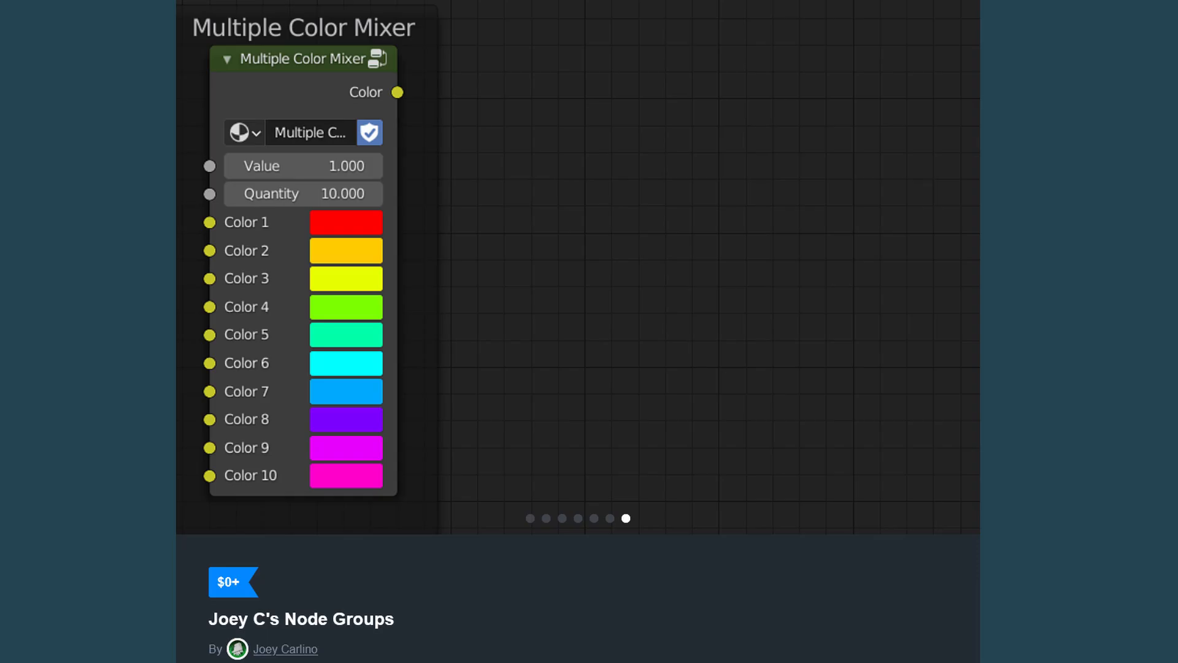